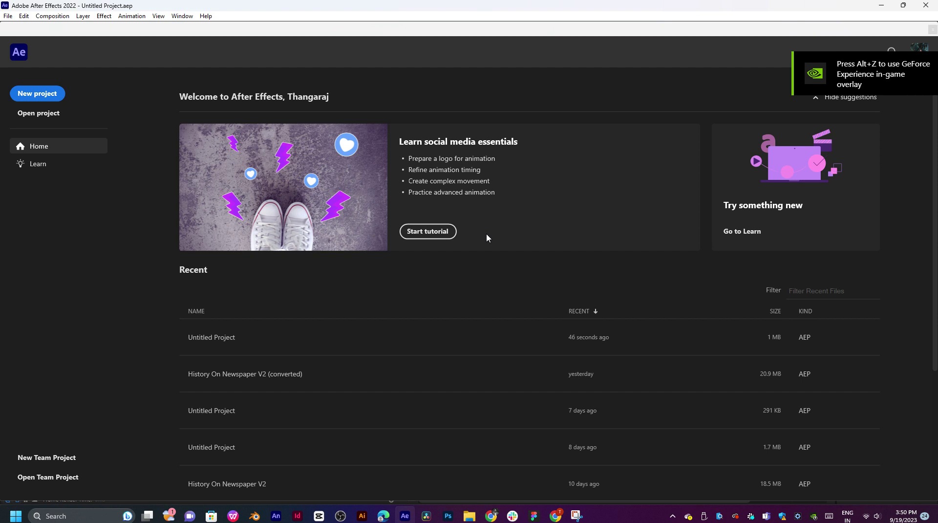
Start a new project and set up a new composition with the HDTV 1080 25 preset.
{"action": "left_click", "coordinate": [37, 93]}
{"action": "left_click", "coordinate": [527, 184]}
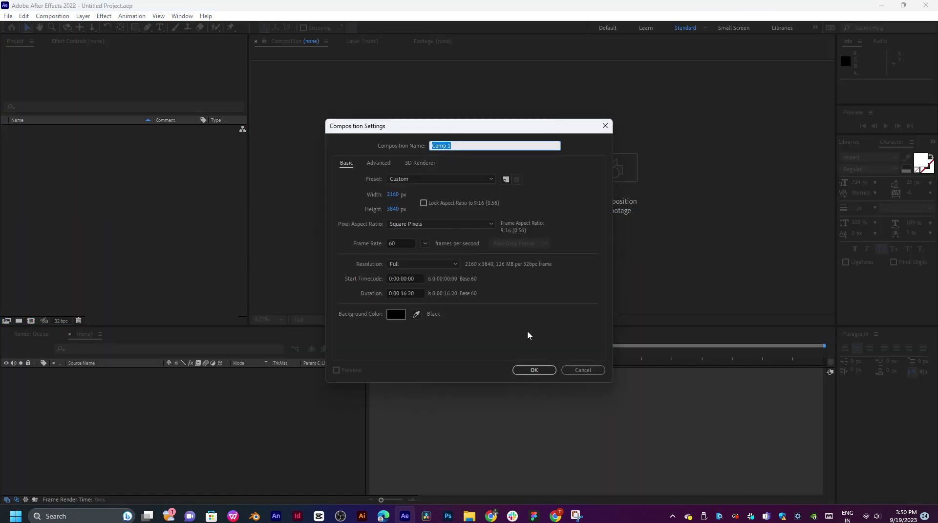
{"action": "left_click", "coordinate": [424, 203]}
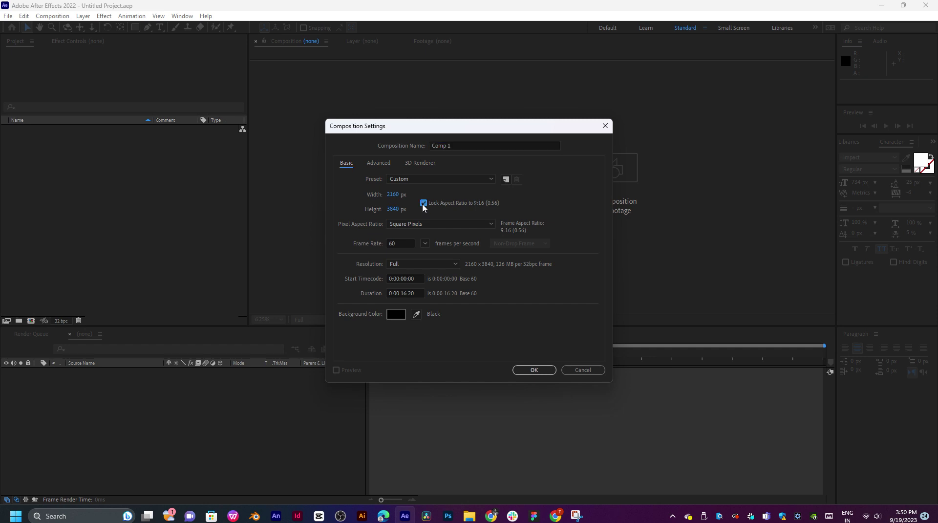
{"action": "left_click", "coordinate": [409, 180]}
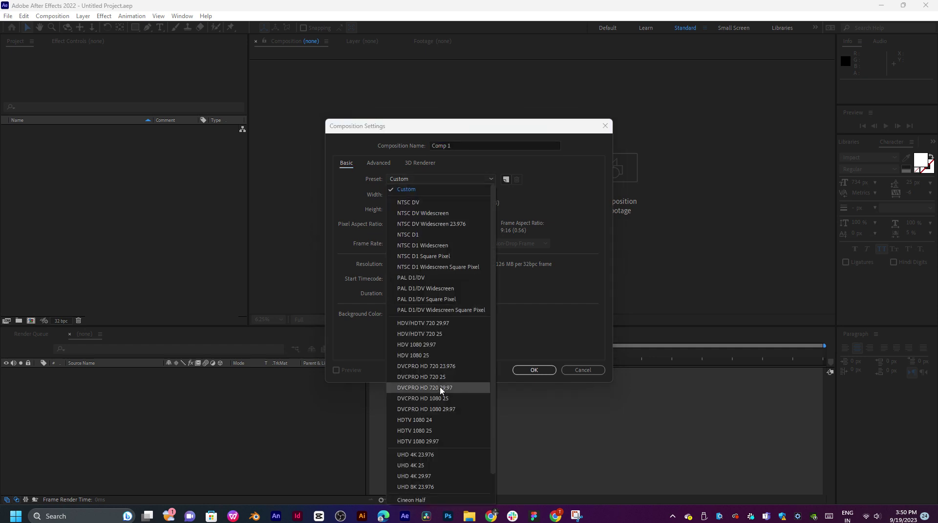
{"action": "scroll", "coordinate": [443, 389], "scroll_direction": "down", "scroll_amount": 1}
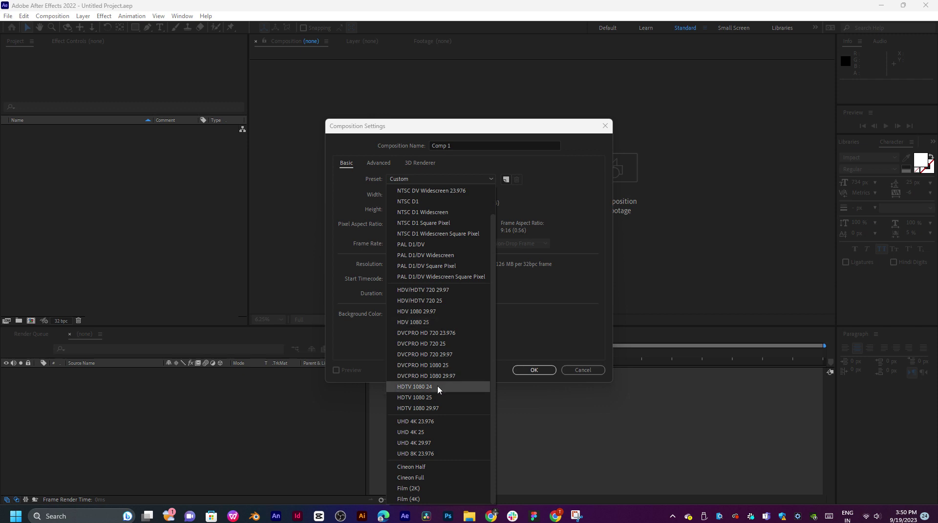
{"action": "left_click", "coordinate": [426, 399]}
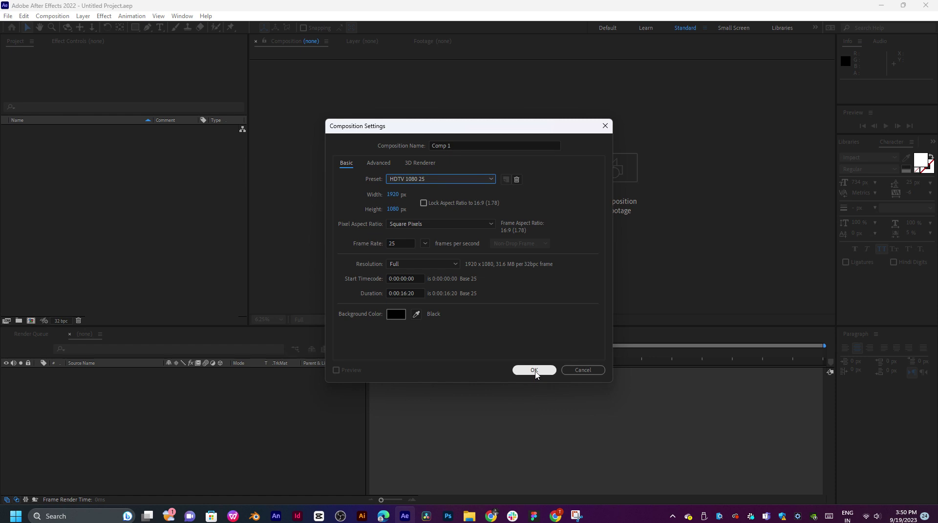
Set the composition's duration to 0:00:30:00 and create it.
{"action": "left_click", "coordinate": [405, 293]}
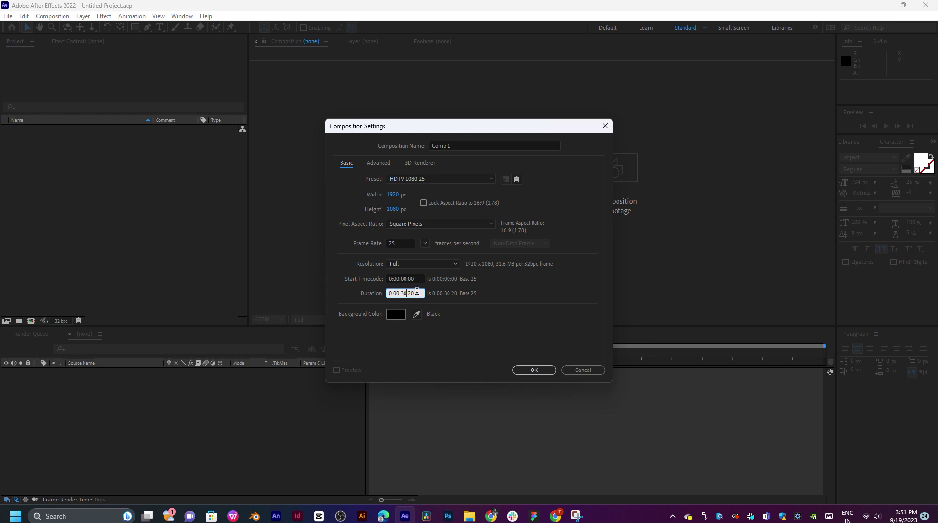
{"action": "type", "text": ":00"}
{"action": "key", "text": "Return"}
{"action": "left_click_drag", "start_coordinate": [460, 353], "coordinate": [489, 348]}
{"action": "scroll", "coordinate": [562, 191], "scroll_direction": "up", "scroll_amount": 2}
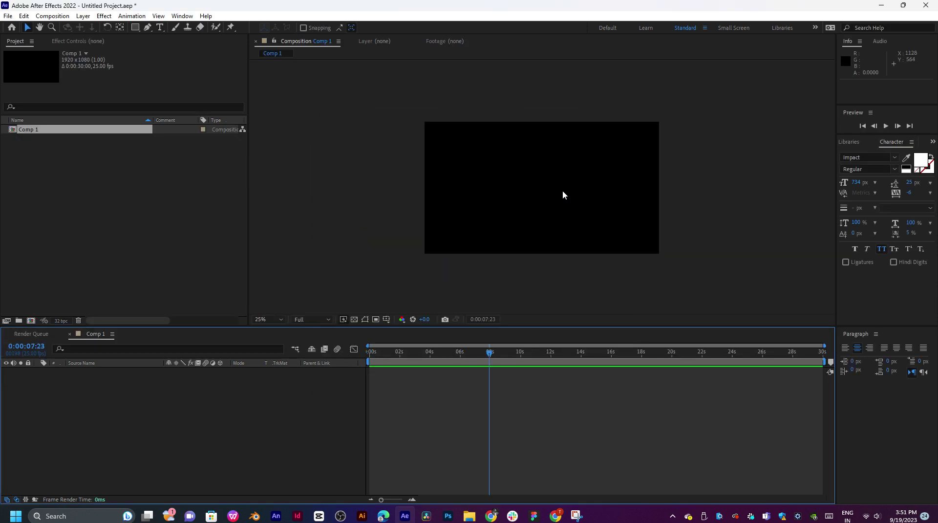
{"action": "key", "text": "z"}
{"action": "key", "text": "v"}
{"action": "key", "text": "period"}
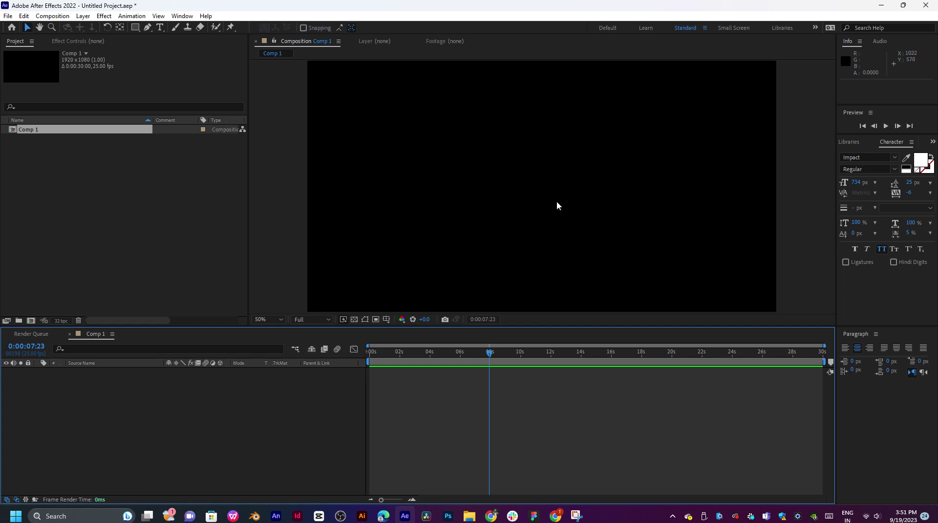
{"action": "right_click", "coordinate": [195, 448]}
{"action": "left_click", "coordinate": [220, 441]}
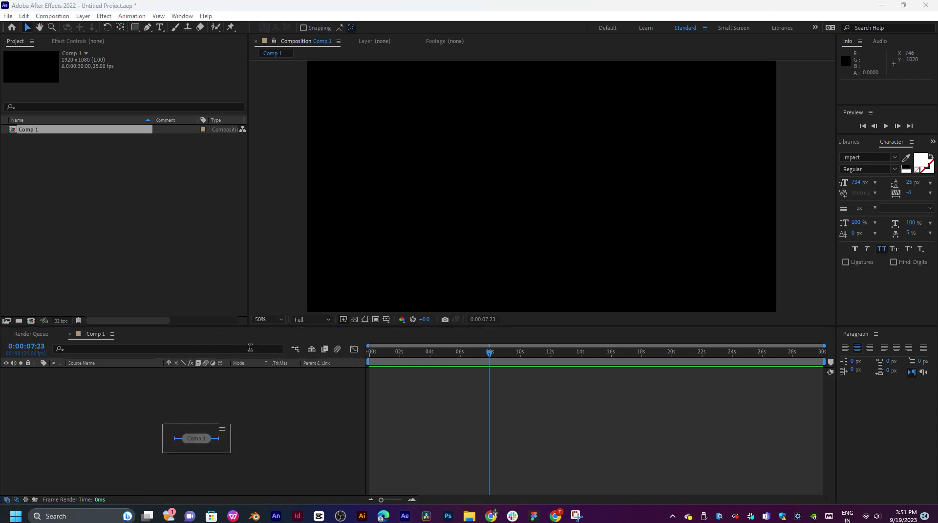
{"action": "right_click", "coordinate": [238, 423]}
{"action": "mouse_move", "coordinate": [302, 308]}
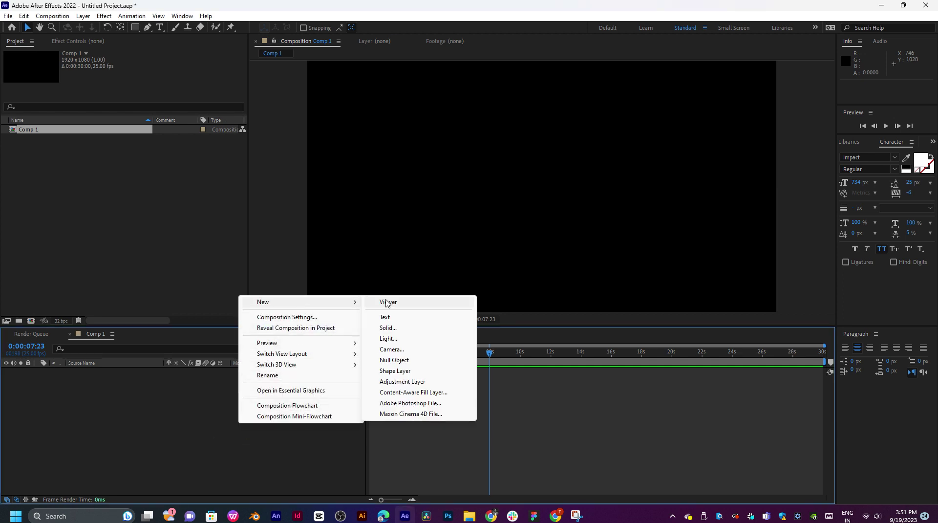
{"action": "left_click", "coordinate": [390, 303]}
{"action": "right_click", "coordinate": [228, 429]}
{"action": "left_click", "coordinate": [231, 424]}
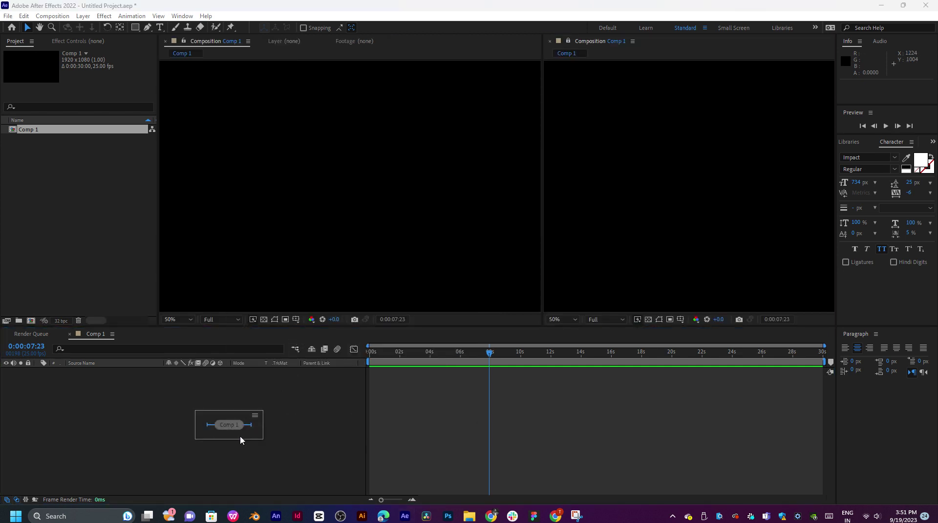
{"action": "key", "text": "ctrl+z"}
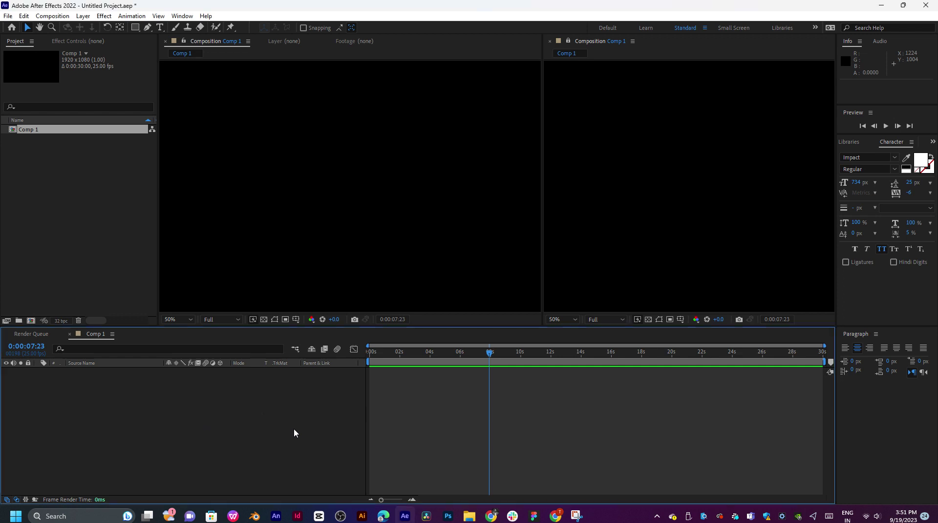
Create a 1920 x 1080, 25 fps, 30-second composition again and add a comp-sized dark gray solid layer.
{"action": "key", "text": "ctrl+n"}
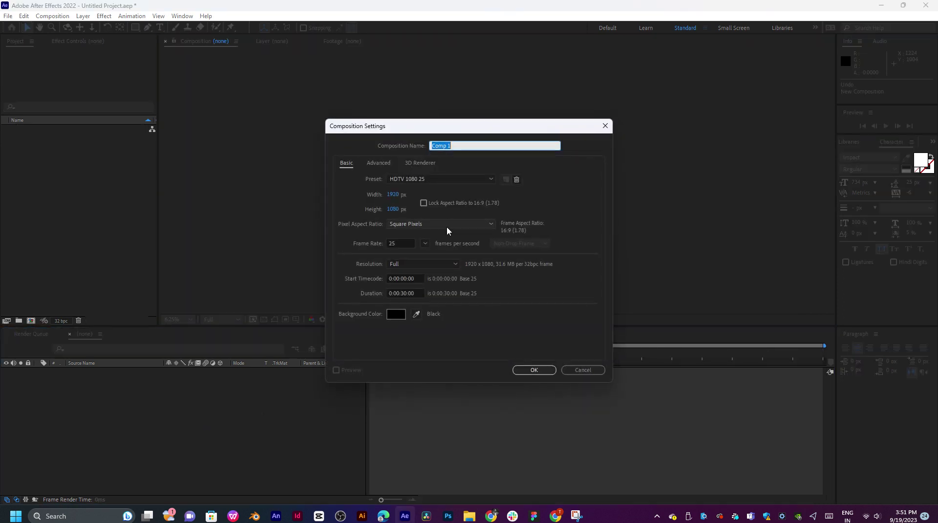
{"action": "left_click", "coordinate": [535, 370]}
{"action": "right_click", "coordinate": [246, 431]}
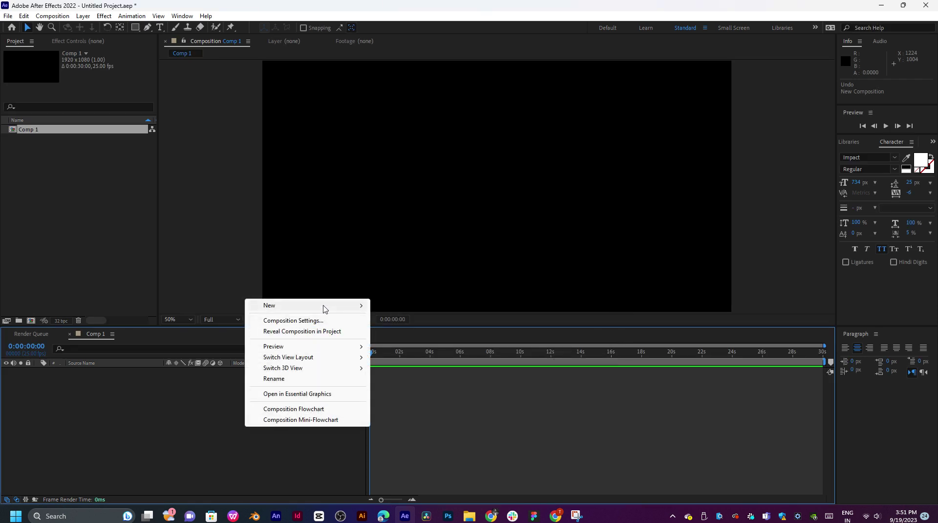
{"action": "mouse_move", "coordinate": [324, 307]}
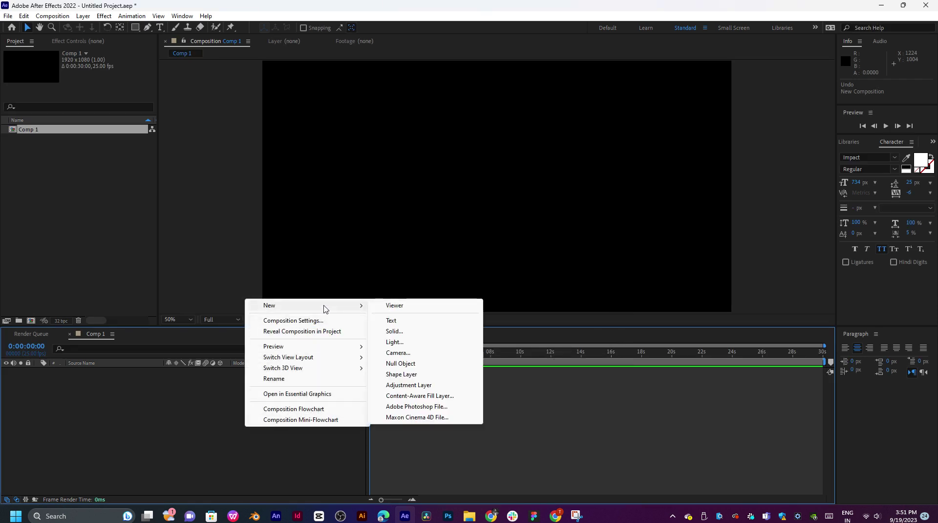
{"action": "left_click", "coordinate": [403, 334]}
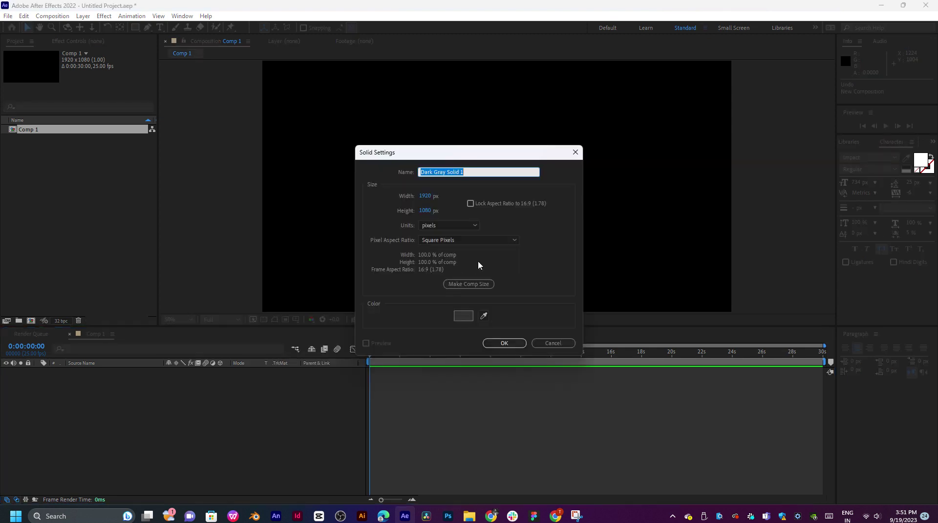
{"action": "left_click", "coordinate": [492, 351]}
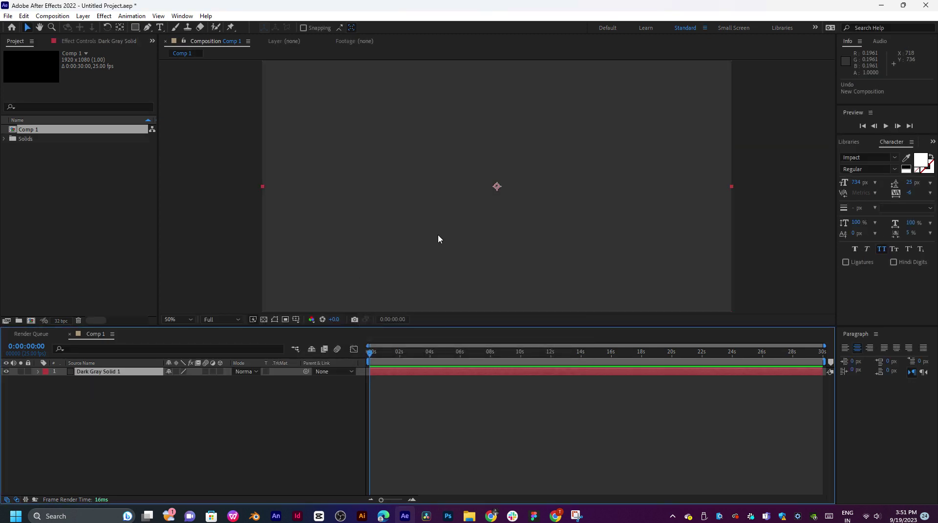
{"action": "scroll", "coordinate": [438, 238], "scroll_direction": "down", "scroll_amount": 2}
{"action": "scroll", "coordinate": [438, 240], "scroll_direction": "up", "scroll_amount": 2}
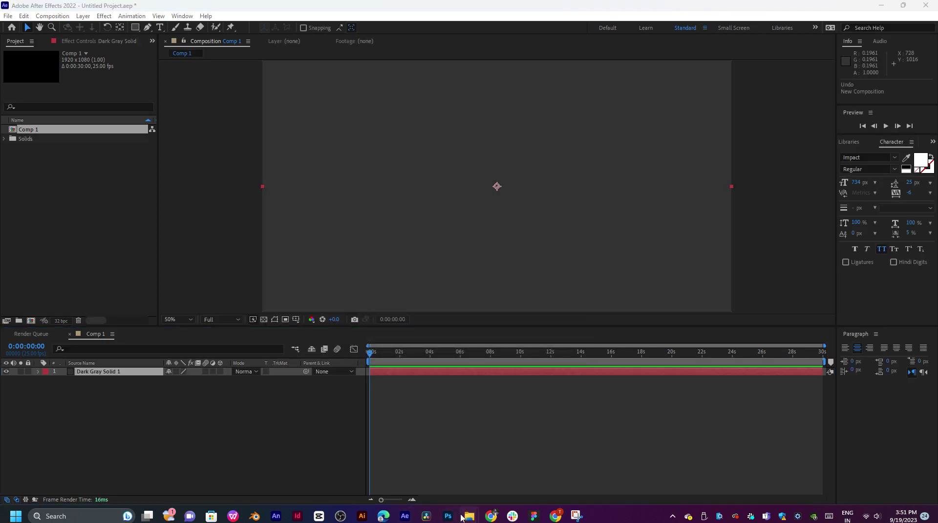
Import 2d animatin 02.ai from the 18.9.23 folder as a composition at document size and open that composition.
{"action": "mouse_move", "coordinate": [469, 516]}
{"action": "left_click", "coordinate": [555, 469]}
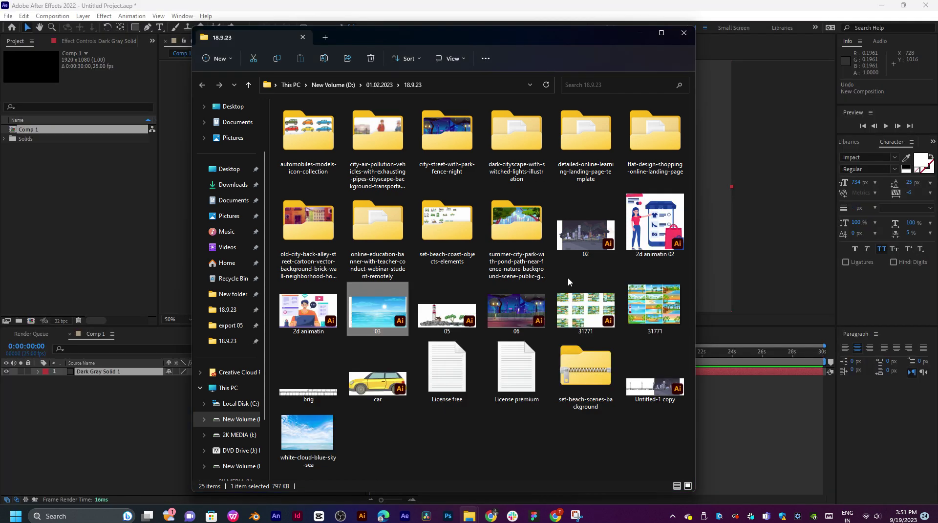
{"action": "left_click", "coordinate": [336, 324]}
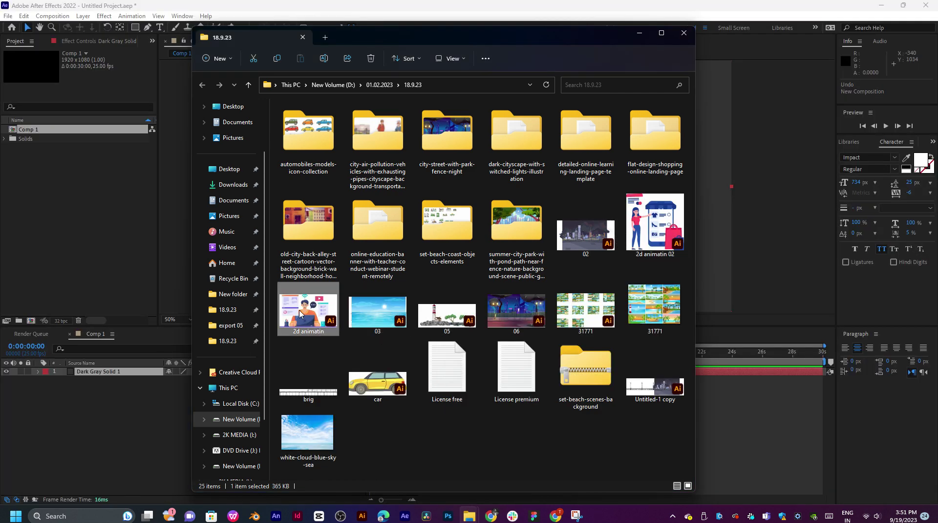
{"action": "left_click_drag", "start_coordinate": [655, 222], "coordinate": [104, 251]}
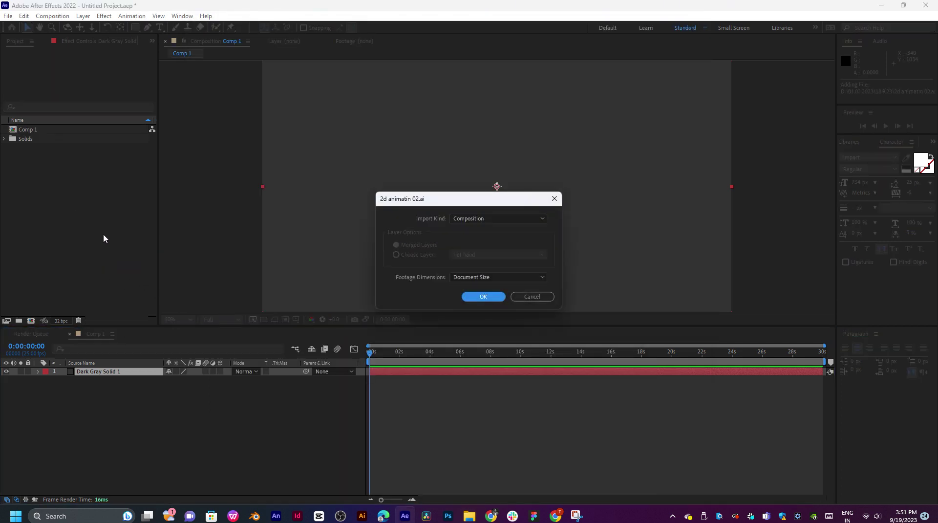
{"action": "left_click", "coordinate": [483, 296]}
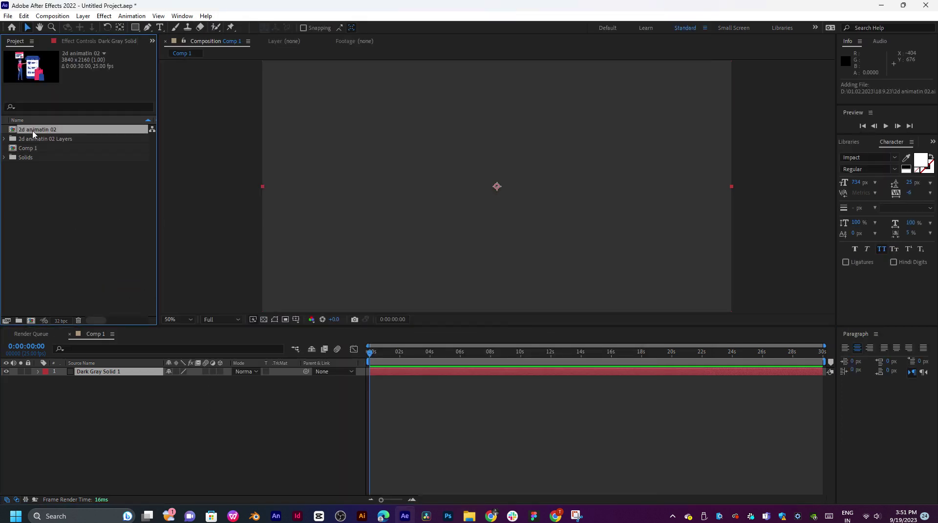
{"action": "double_click", "coordinate": [33, 129]}
Examine the imported shopping illustration at about 0:00:05:06, both in detail and as a whole.
{"action": "left_click", "coordinate": [447, 356]}
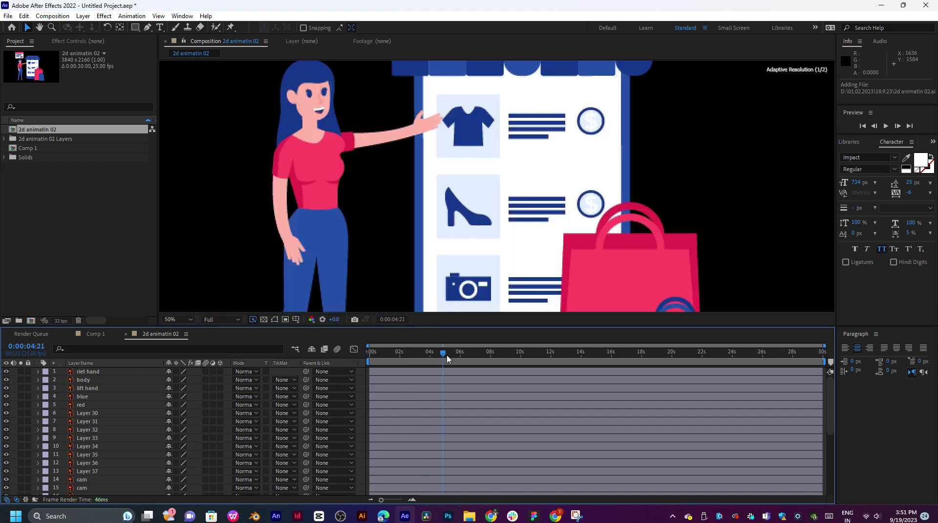
{"action": "left_click_drag", "start_coordinate": [447, 358], "coordinate": [449, 358]}
{"action": "scroll", "coordinate": [494, 249], "scroll_direction": "down", "scroll_amount": 4}
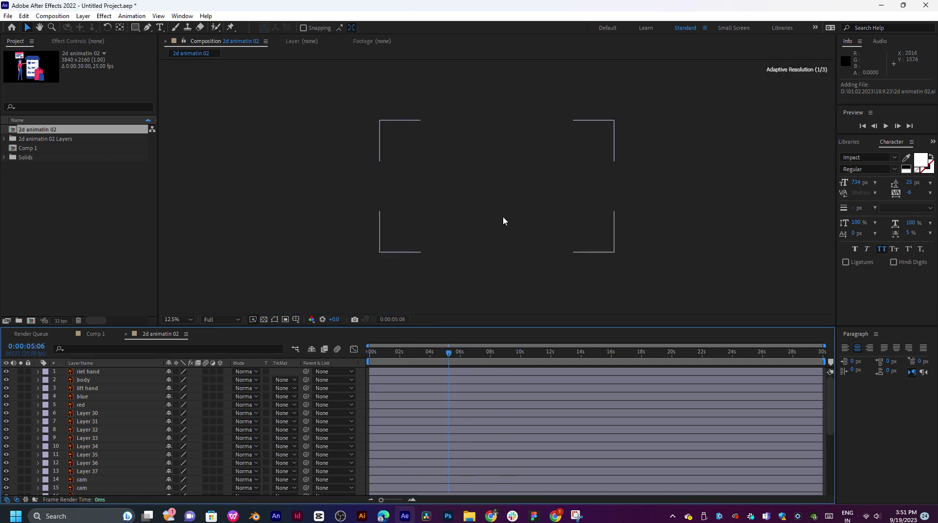
{"action": "key", "text": "period"}
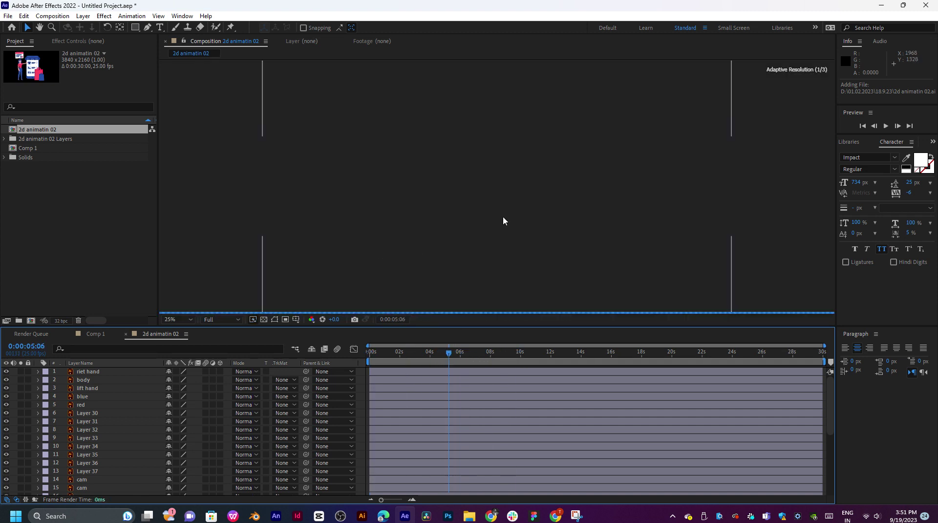
{"action": "scroll", "coordinate": [503, 217], "scroll_direction": "up", "scroll_amount": 1}
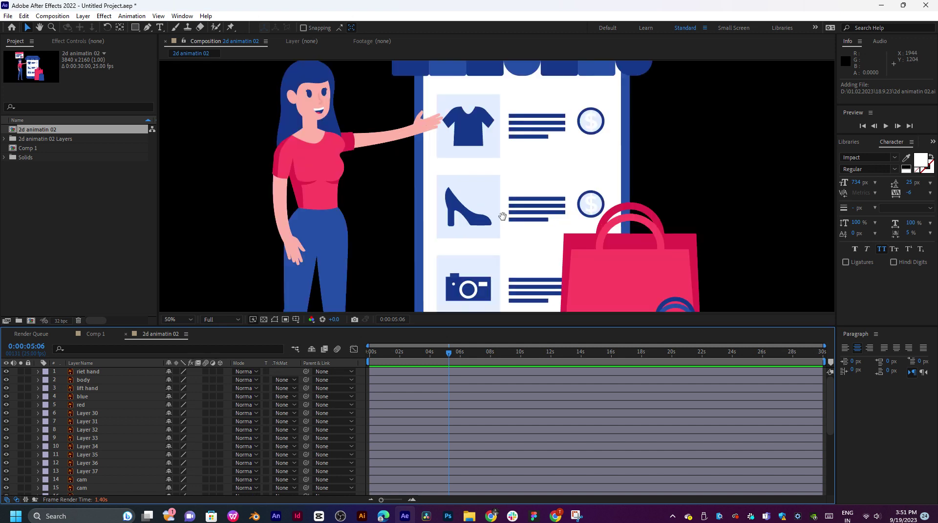
{"action": "left_click_drag", "start_coordinate": [504, 212], "coordinate": [460, 165]}
{"action": "scroll", "coordinate": [455, 216], "scroll_direction": "up", "scroll_amount": 1}
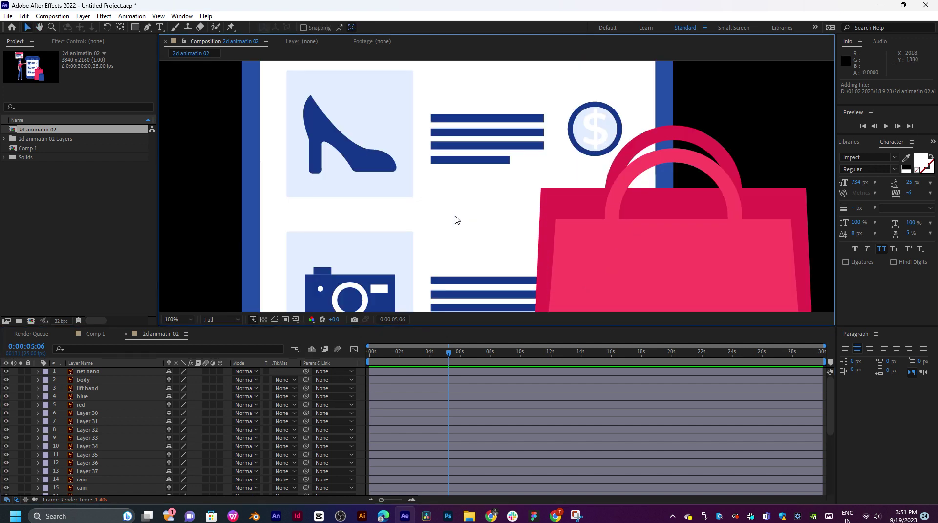
{"action": "left_click_drag", "start_coordinate": [431, 220], "coordinate": [438, 126]}
{"action": "scroll", "coordinate": [442, 139], "scroll_direction": "down", "scroll_amount": 2}
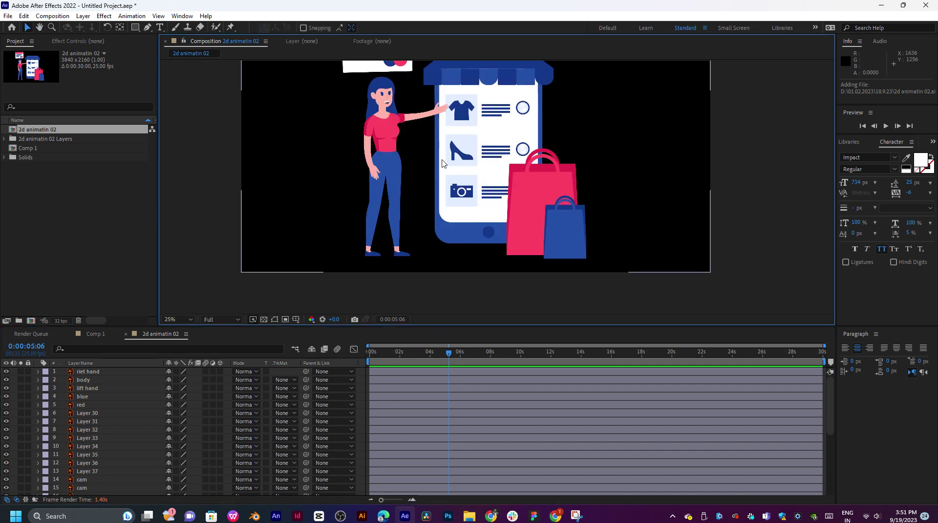
{"action": "left_click_drag", "start_coordinate": [445, 165], "coordinate": [447, 213]}
Check which layer the blue shopping bag belongs to and look through the illustration's layer list.
{"action": "left_click", "coordinate": [573, 301]}
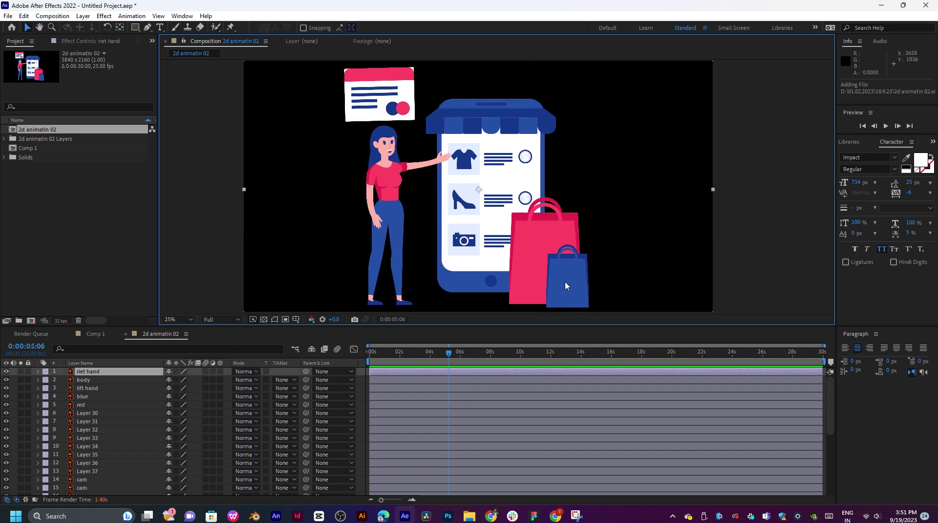
{"action": "double_click", "coordinate": [565, 281]}
{"action": "left_click", "coordinate": [238, 42]}
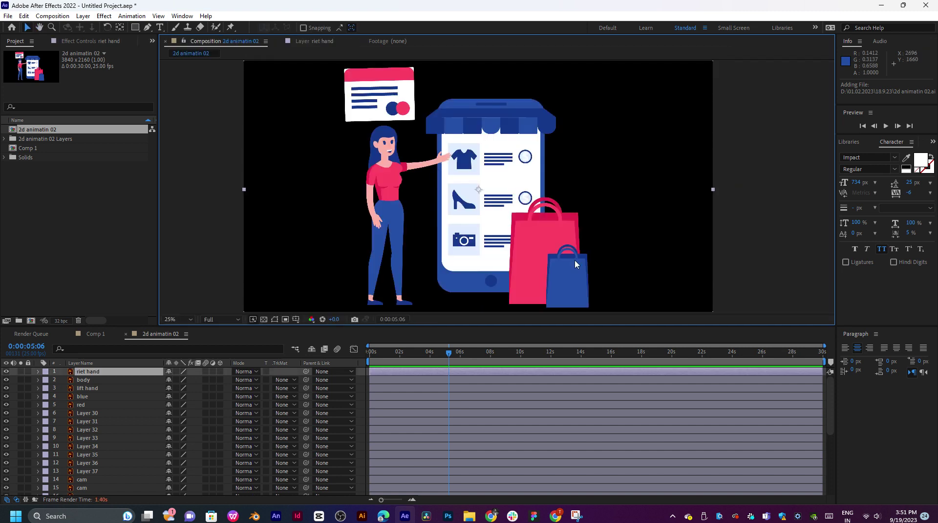
{"action": "left_click", "coordinate": [120, 395]}
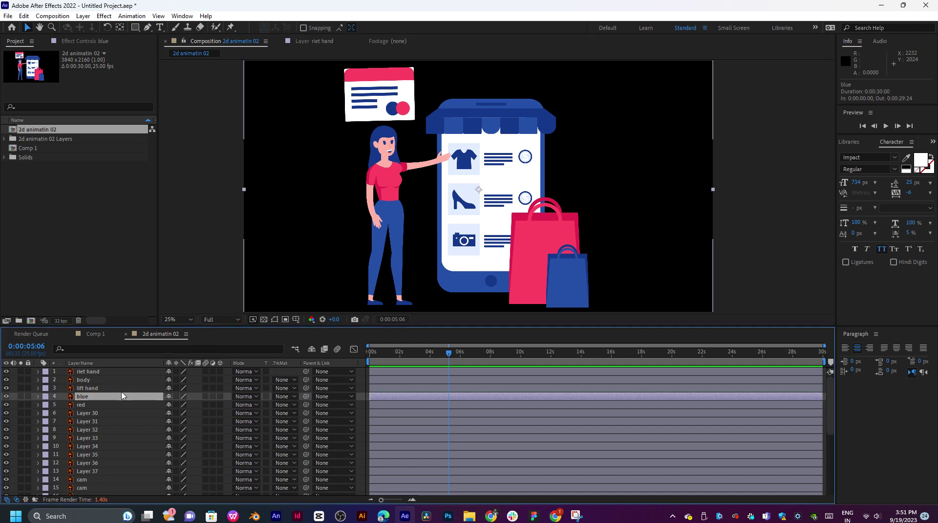
{"action": "left_click", "coordinate": [101, 428]}
{"action": "scroll", "coordinate": [101, 428], "scroll_direction": "down", "scroll_amount": 3}
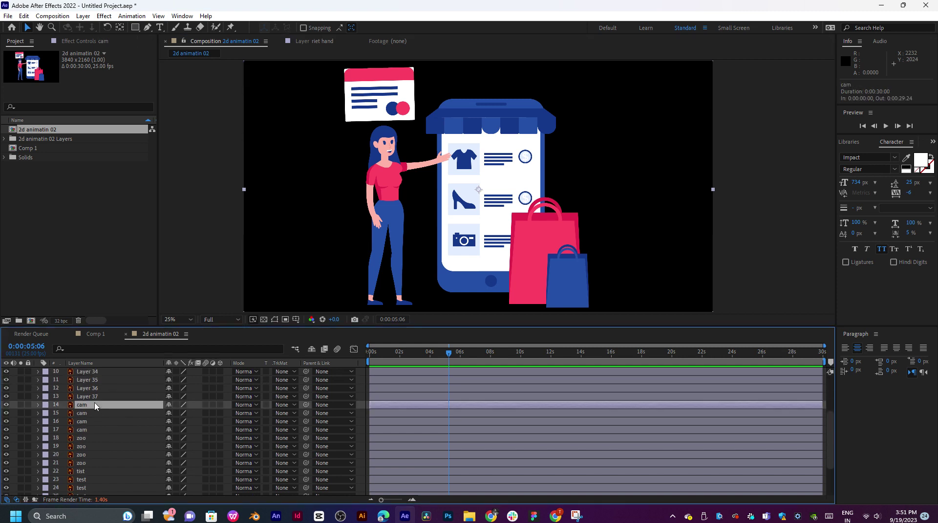
Select Layer 30 through Layer 37 in the illustration composition and hide them all.
{"action": "left_click", "coordinate": [95, 397]}
{"action": "scroll", "coordinate": [101, 402], "scroll_direction": "up", "scroll_amount": 3}
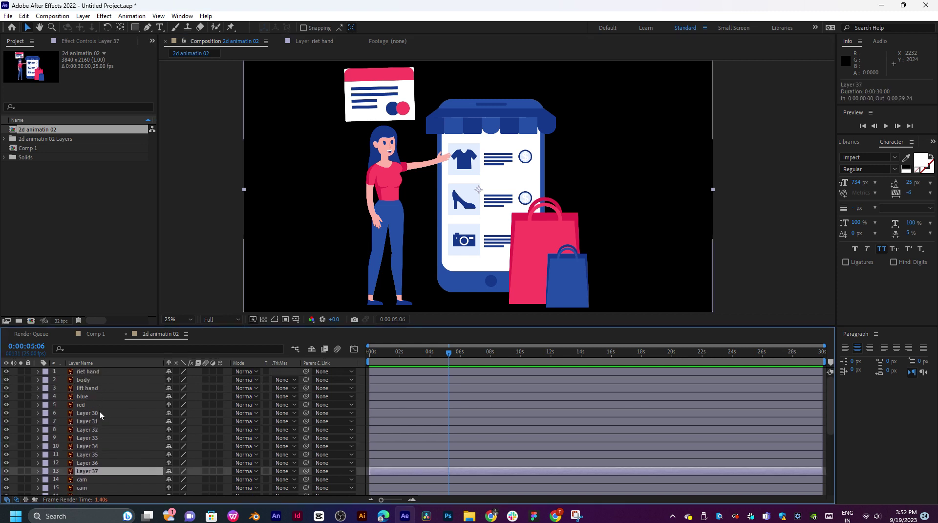
{"action": "left_click", "coordinate": [99, 414], "text": "shift"}
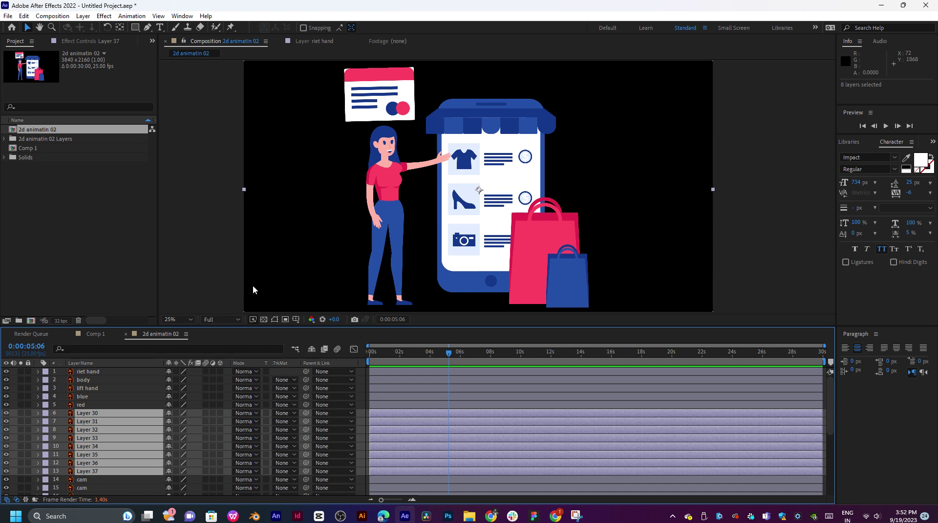
{"action": "left_click", "coordinate": [5, 413]}
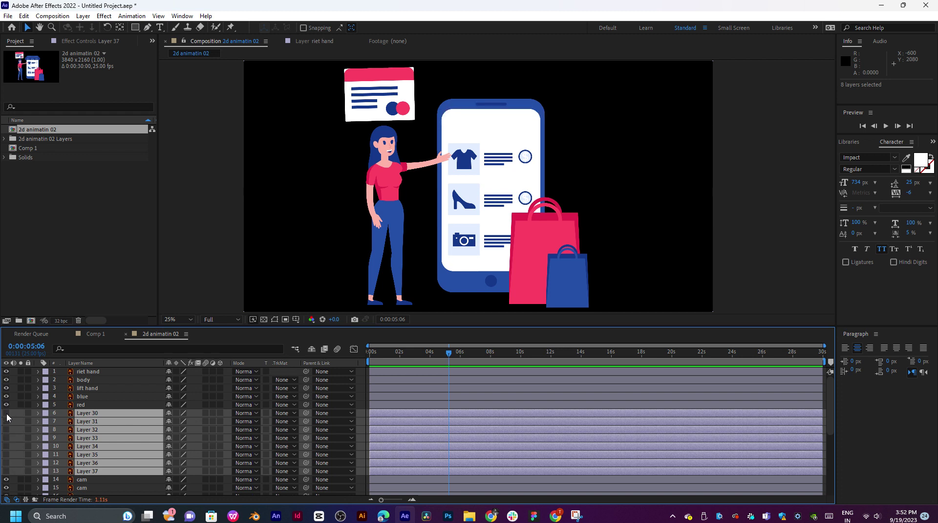
Solo the red and blue shopping bag layers.
{"action": "left_click", "coordinate": [80, 406]}
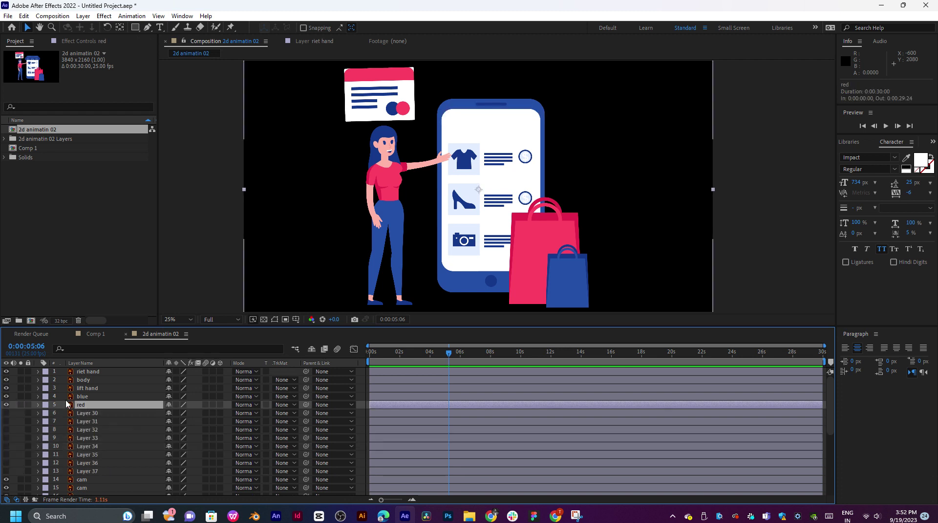
{"action": "left_click", "coordinate": [20, 404]}
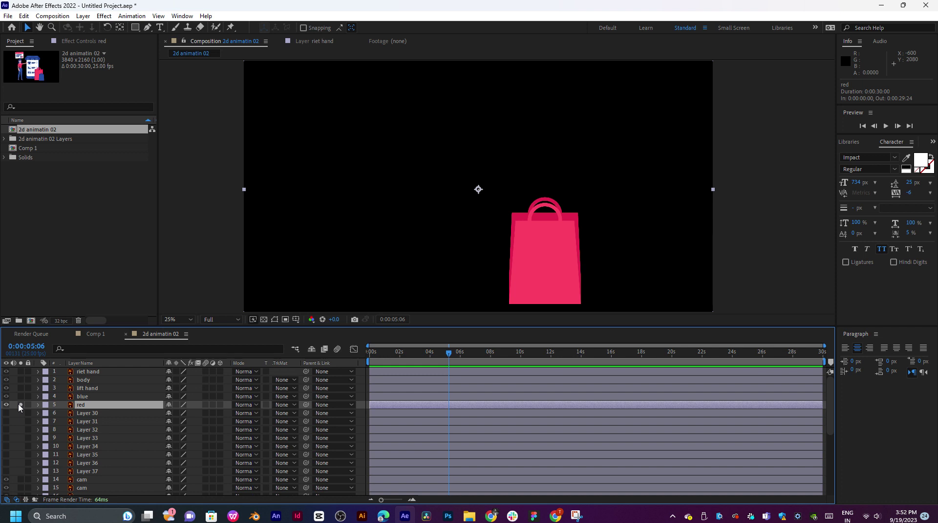
{"action": "left_click", "coordinate": [20, 396]}
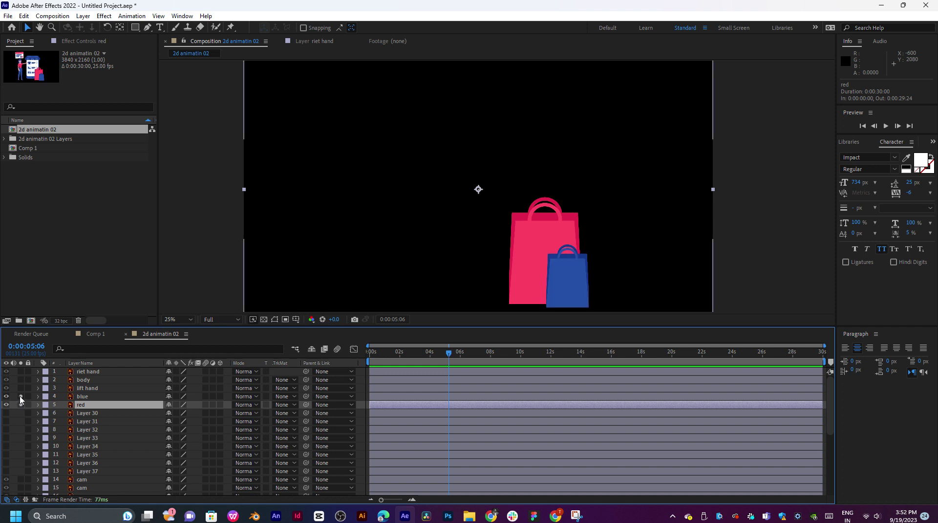
Move the red bag's anchor point to the middle of its bottom edge, temporarily hiding the blue bag to check the placement.
{"action": "key", "text": "y"}
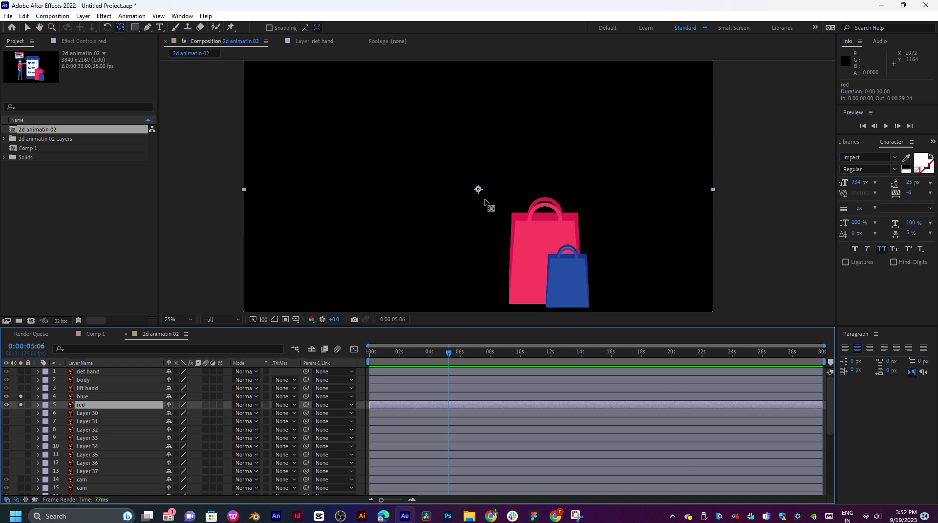
{"action": "left_click_drag", "start_coordinate": [486, 198], "coordinate": [546, 213]}
{"action": "scroll", "coordinate": [547, 215], "scroll_direction": "up", "scroll_amount": 3}
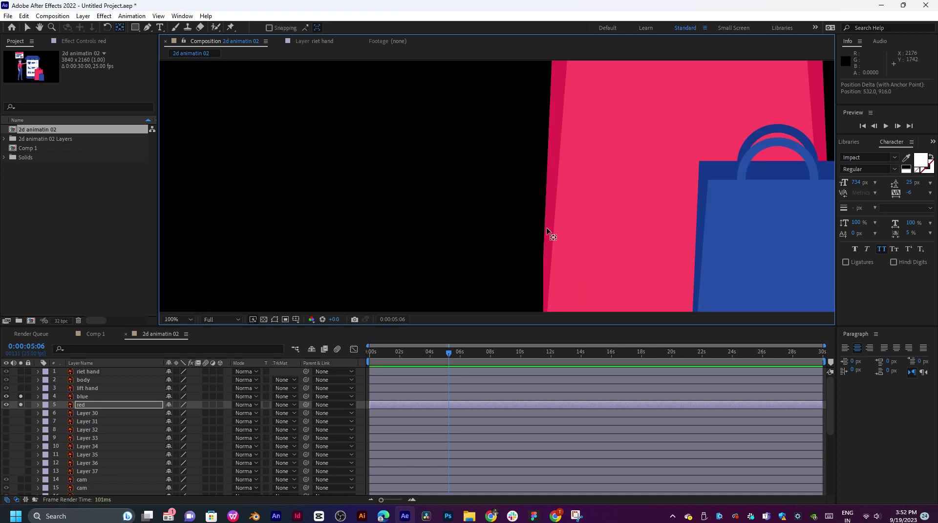
{"action": "left_click_drag", "start_coordinate": [608, 253], "coordinate": [456, 153]}
{"action": "left_click_drag", "start_coordinate": [529, 250], "coordinate": [532, 259]}
{"action": "left_click", "coordinate": [6, 396]}
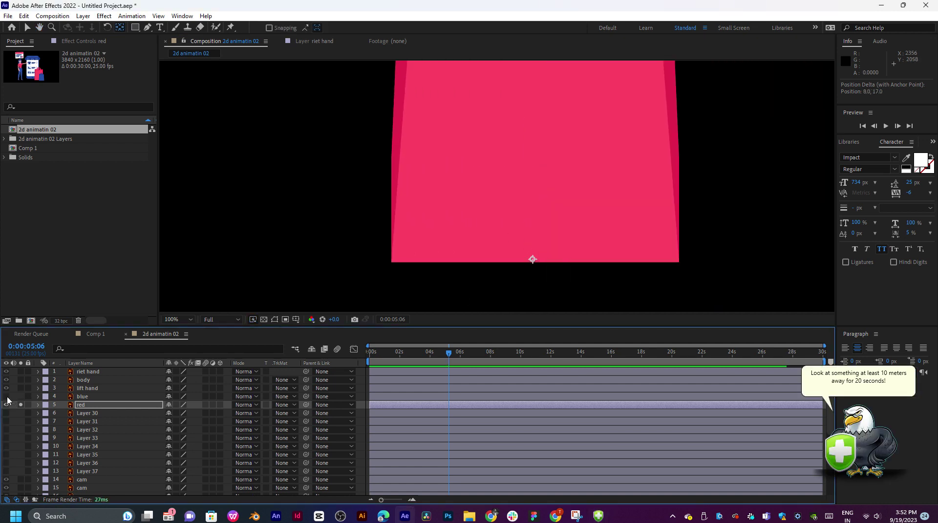
{"action": "left_click_drag", "start_coordinate": [20, 396], "coordinate": [21, 405]}
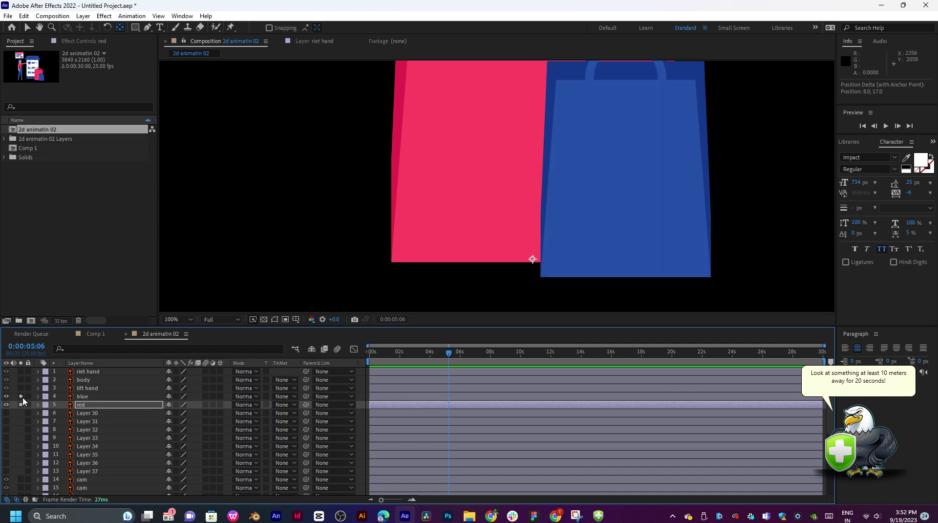
{"action": "scroll", "coordinate": [540, 240], "scroll_direction": "down", "scroll_amount": 2}
{"action": "scroll", "coordinate": [543, 233], "scroll_direction": "down", "scroll_amount": 2}
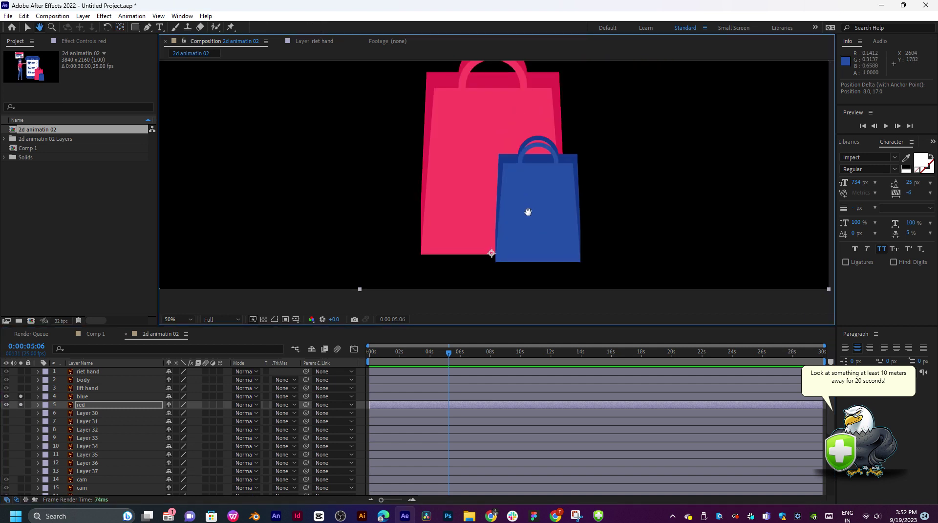
{"action": "left_click_drag", "start_coordinate": [517, 195], "coordinate": [527, 224]}
{"action": "key", "text": "v"}
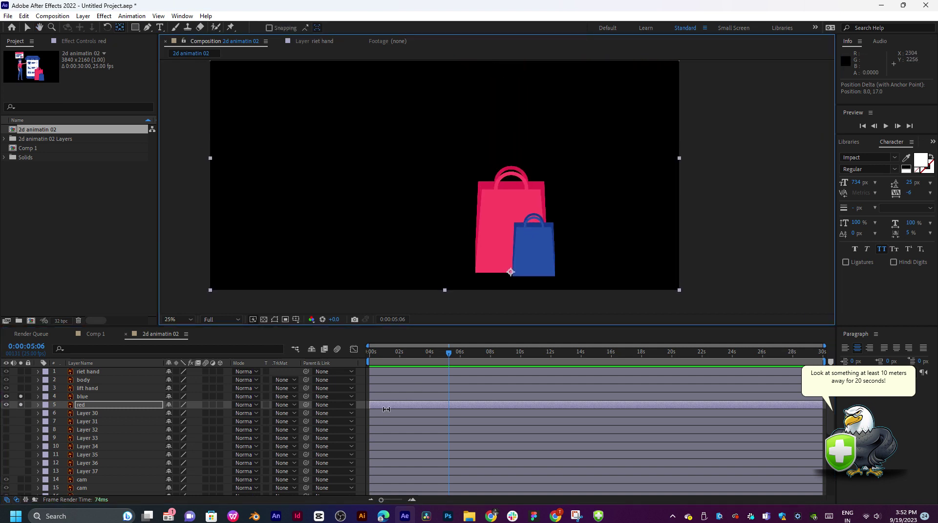
Move the blue bag's anchor point to the middle of its bottom edge.
{"action": "left_click", "coordinate": [384, 397]}
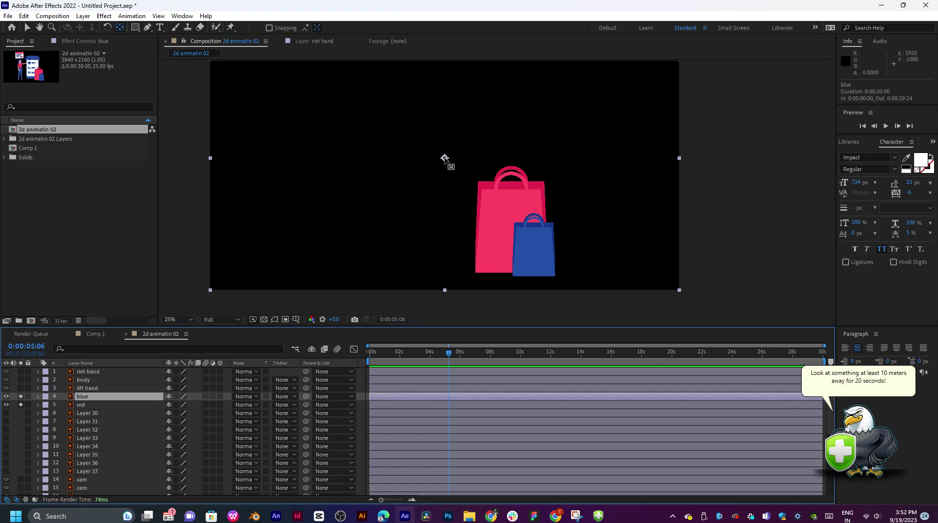
{"action": "left_click_drag", "start_coordinate": [445, 158], "coordinate": [507, 126]}
{"action": "key", "text": "space"}
{"action": "scroll", "coordinate": [530, 229], "scroll_direction": "up", "scroll_amount": 3}
{"action": "key", "text": "space"}
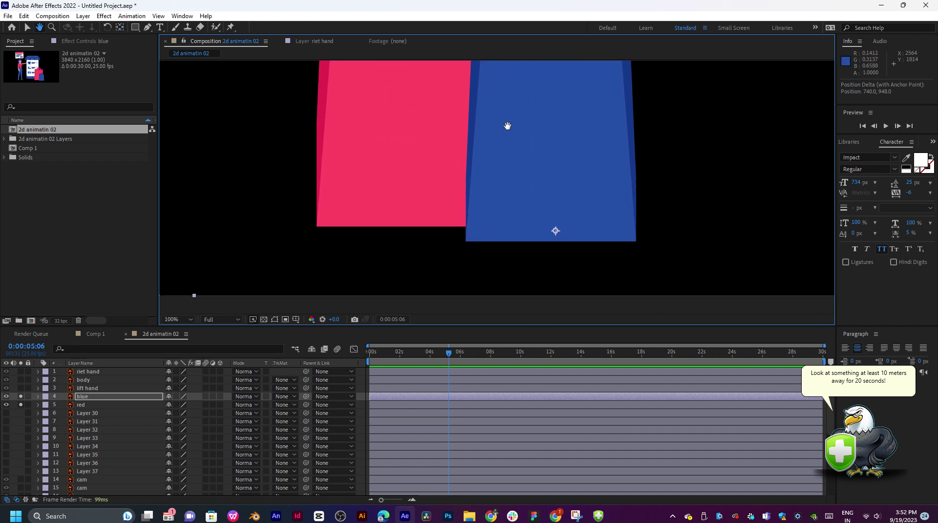
{"action": "left_click_drag", "start_coordinate": [555, 231], "coordinate": [549, 237]}
{"action": "left_click", "coordinate": [894, 448]}
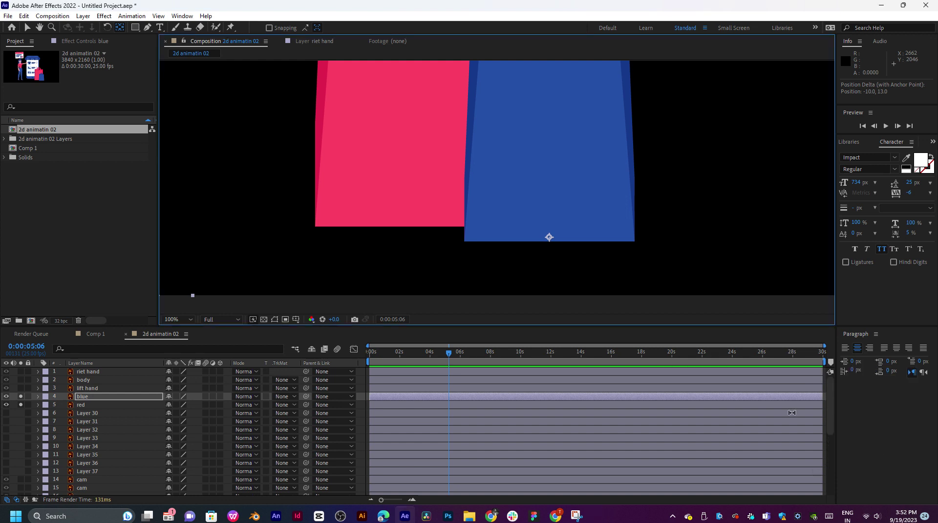
{"action": "key", "text": "space"}
{"action": "left_click_drag", "start_coordinate": [509, 189], "coordinate": [502, 241]}
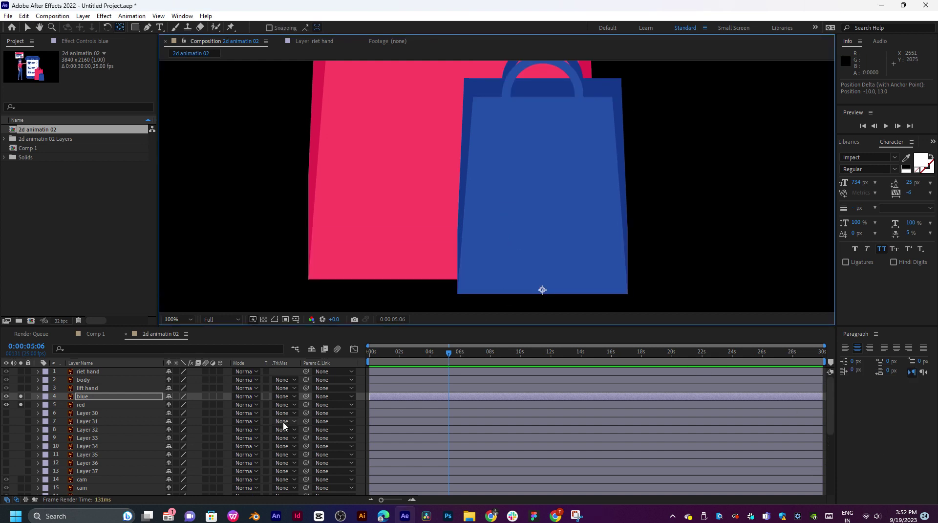
Add a Scale keyframe to both the blue and red bag layers at 0:00:02:03.
{"action": "left_click", "coordinate": [86, 405], "text": "ctrl"}
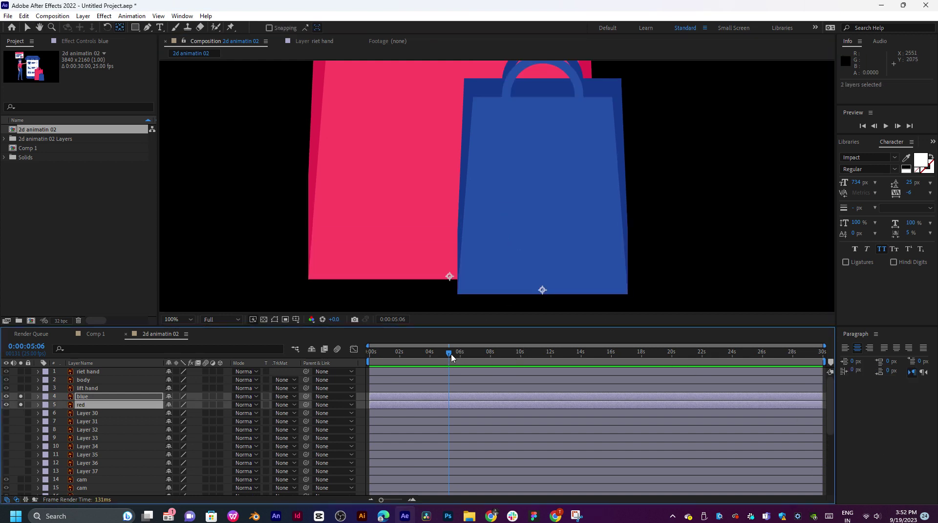
{"action": "left_click_drag", "start_coordinate": [451, 357], "coordinate": [408, 362]}
{"action": "key", "text": "s"}
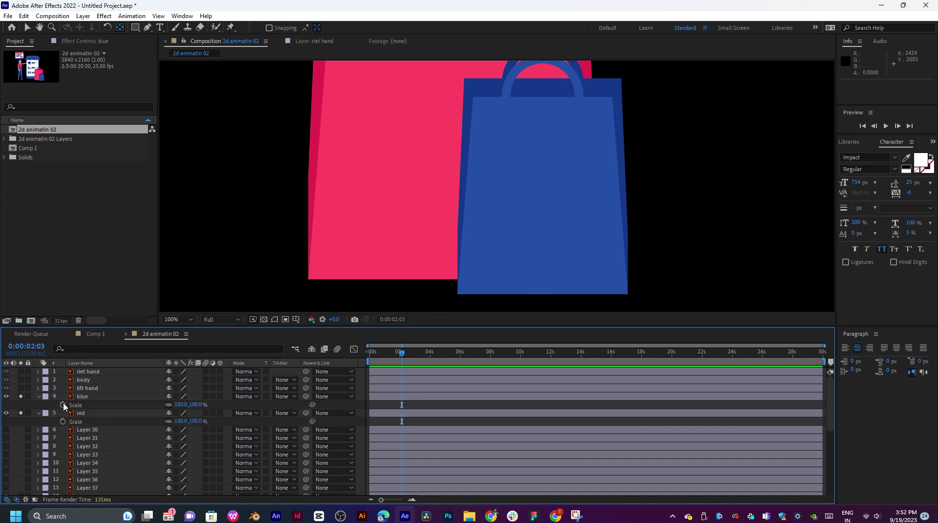
{"action": "left_click", "coordinate": [62, 405]}
{"action": "left_click", "coordinate": [62, 421]}
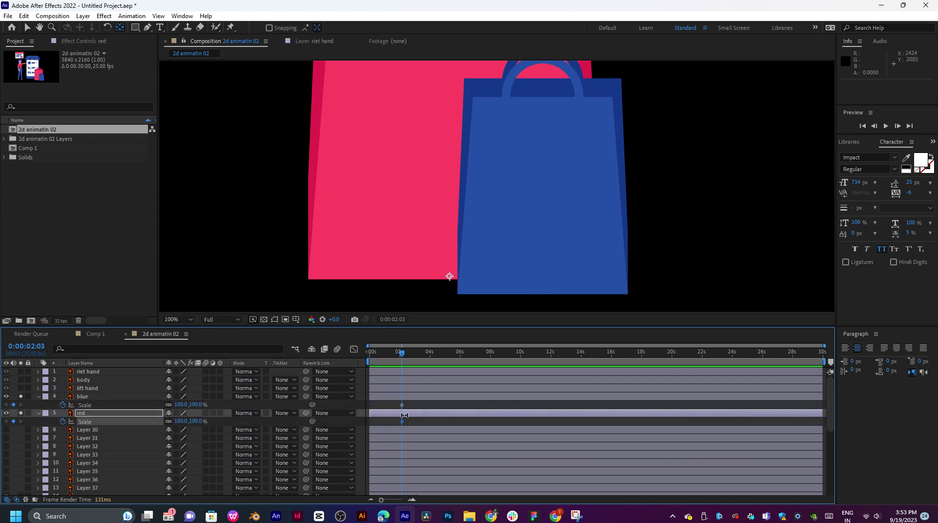
At 0:00:01:01, unlink the scale proportions of both bag layers and set their horizontal scale to 0%.
{"action": "left_click", "coordinate": [407, 399], "text": "shift"}
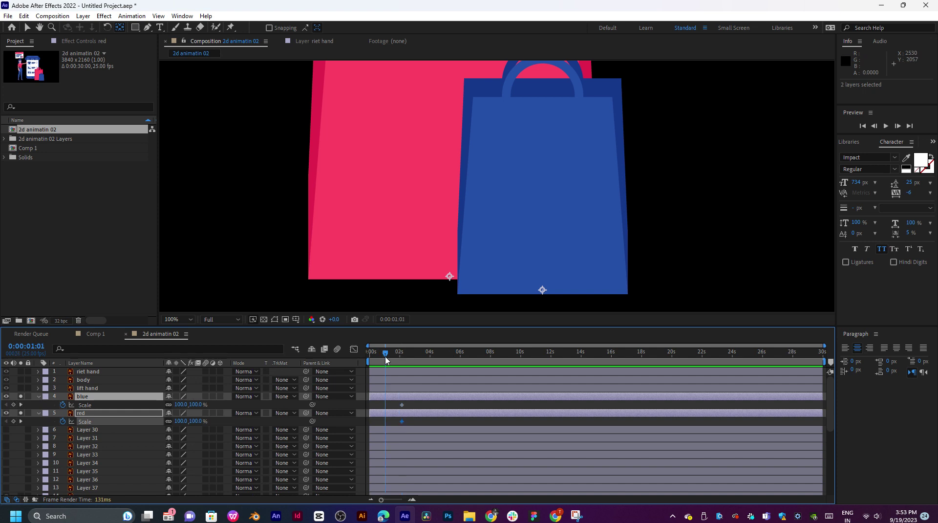
{"action": "left_click", "coordinate": [181, 404]}
{"action": "left_click", "coordinate": [170, 406]}
{"action": "left_click", "coordinate": [168, 426]}
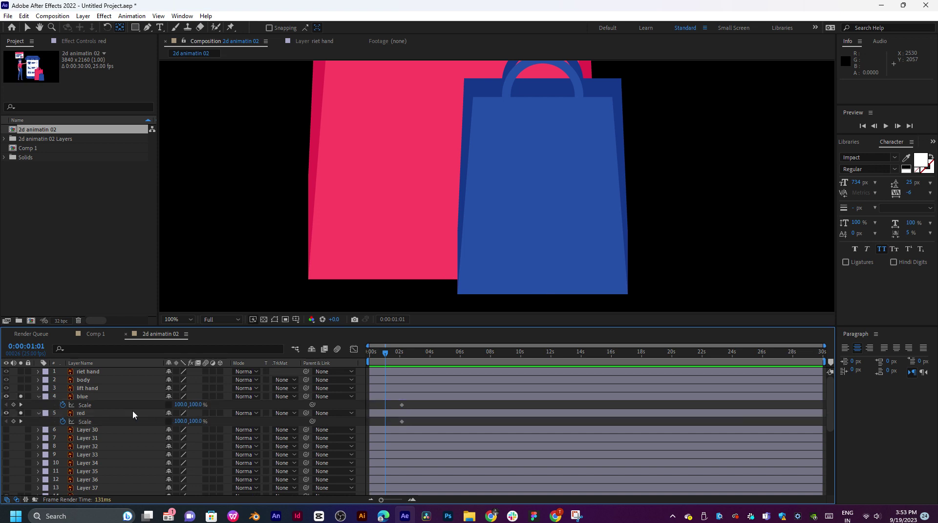
{"action": "left_click", "coordinate": [133, 413]}
{"action": "left_click", "coordinate": [131, 396], "text": "ctrl"}
{"action": "left_click", "coordinate": [184, 405]}
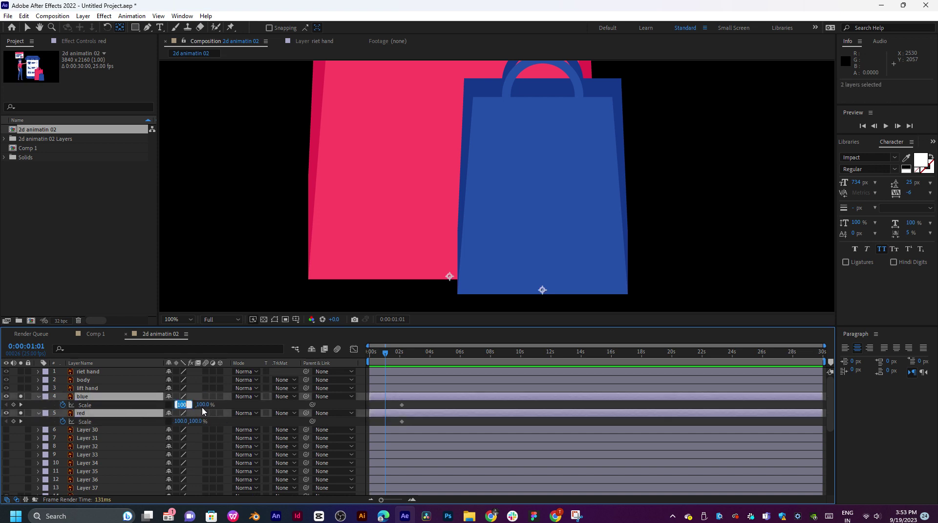
{"action": "type", "text": "0"}
{"action": "key", "text": "Return"}
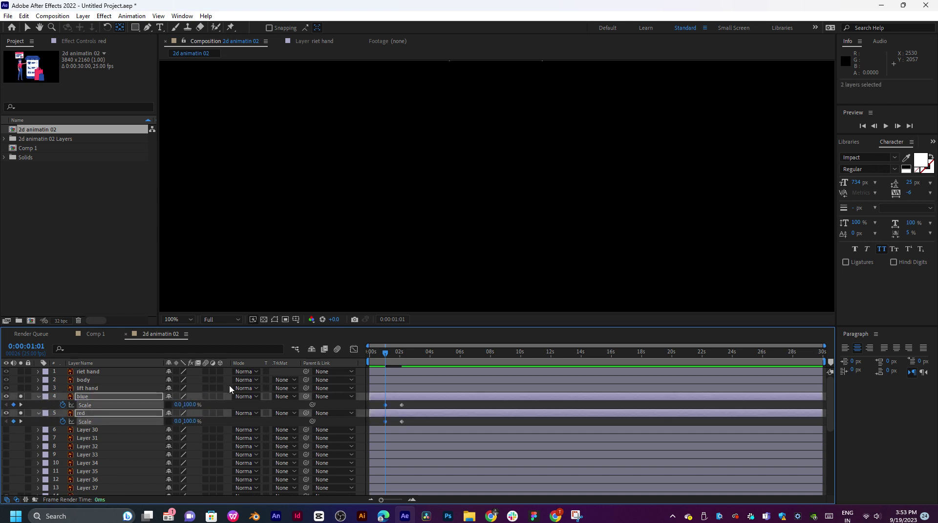
Preview the bags' scaling, return to 0:00:01:01 and set the vertical scale of both layers to 0%.
{"action": "key", "text": "space"}
{"action": "key", "text": "space"}
{"action": "mouse_move", "coordinate": [386, 355]}
{"action": "left_mouse_down"}
{"action": "mouse_move", "coordinate": [413, 353]}
{"action": "mouse_move", "coordinate": [388, 362]}
{"action": "left_mouse_up"}
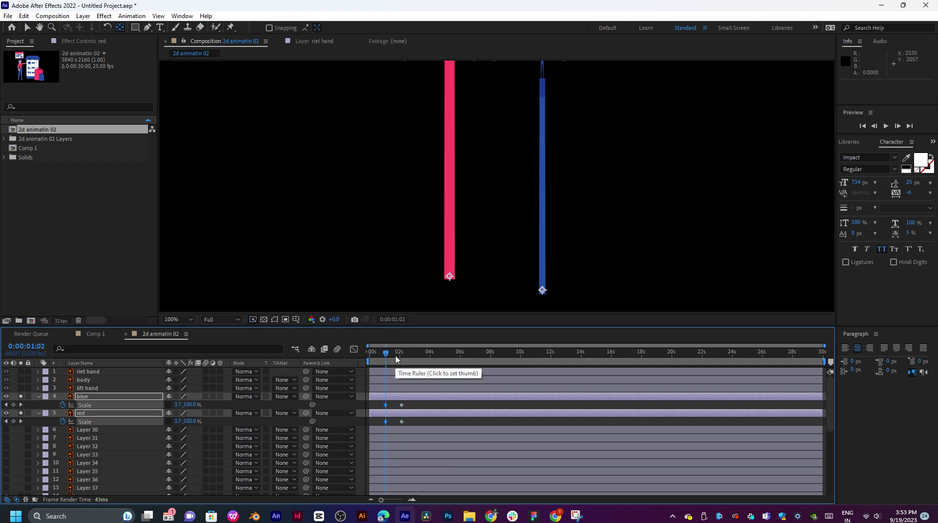
{"action": "key", "text": "="}
{"action": "key", "text": "="}
{"action": "key", "text": "="}
{"action": "left_click_drag", "start_coordinate": [385, 356], "coordinate": [381, 356]}
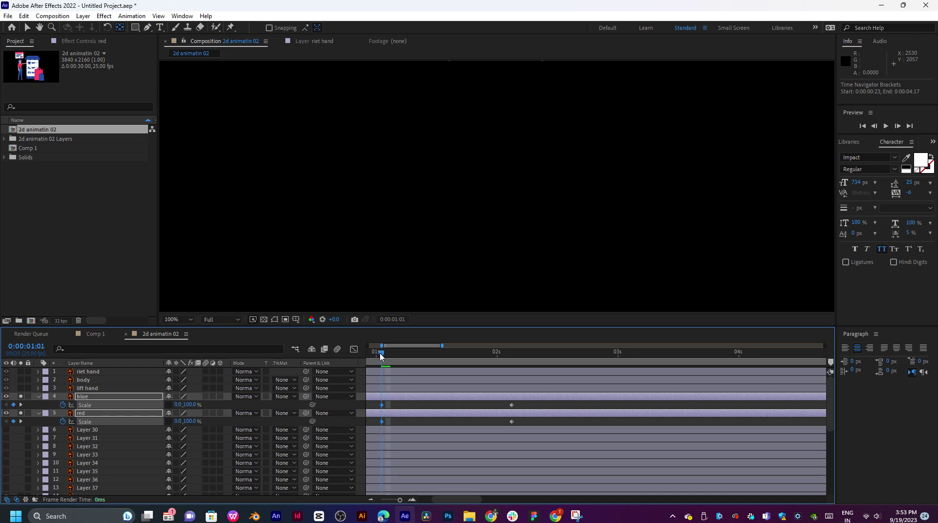
{"action": "left_click", "coordinate": [194, 404]}
{"action": "key", "text": "Return"}
Set the composition preview resolution to Auto and play back the bags' scale-up animation.
{"action": "key", "text": "space"}
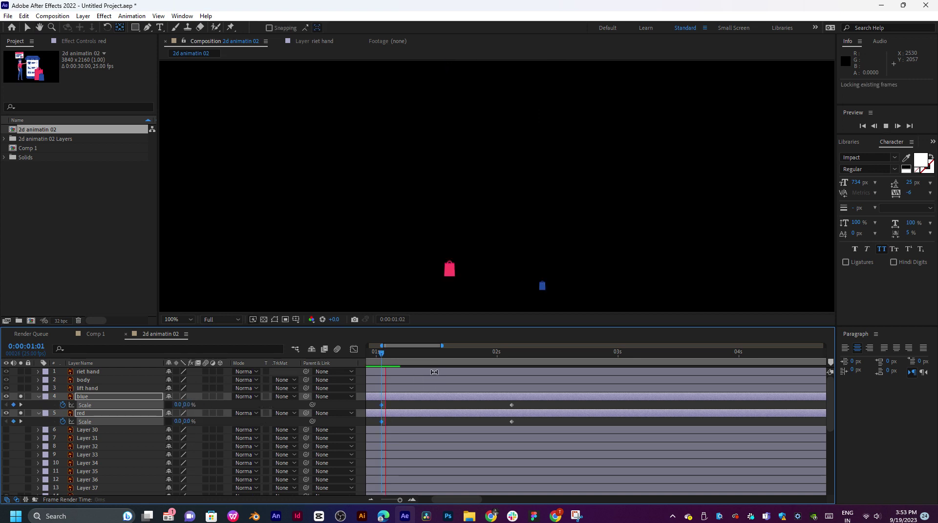
{"action": "key", "text": "space"}
{"action": "mouse_move", "coordinate": [391, 359]}
{"action": "left_mouse_down"}
{"action": "mouse_move", "coordinate": [494, 354]}
{"action": "mouse_move", "coordinate": [401, 354]}
{"action": "left_mouse_up"}
{"action": "left_click", "coordinate": [222, 319]}
{"action": "left_click", "coordinate": [227, 330]}
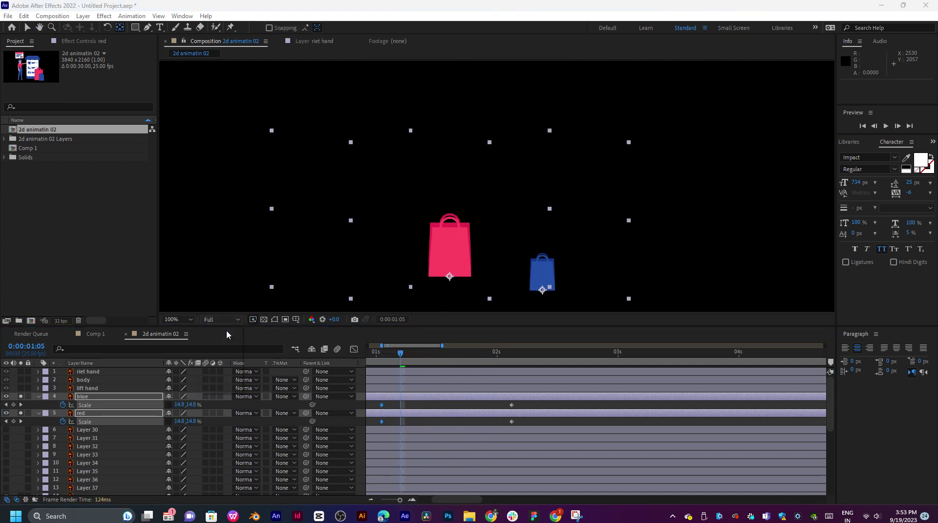
{"action": "key", "text": "space"}
{"action": "left_click", "coordinate": [388, 357]}
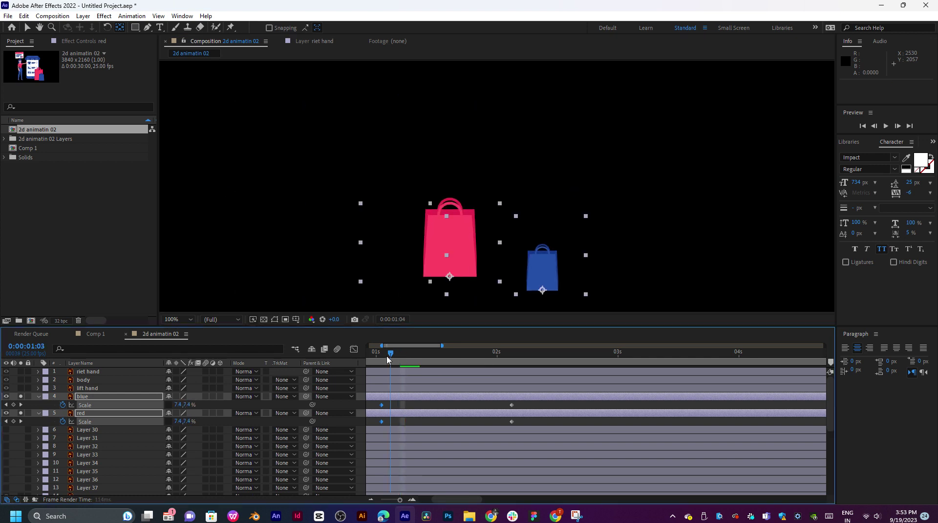
{"action": "key", "text": "space"}
Move the starting Scale keyframes of both bags to 0:00:00:10 and check the retimed growth.
{"action": "left_click_drag", "start_coordinate": [397, 363], "coordinate": [588, 375]}
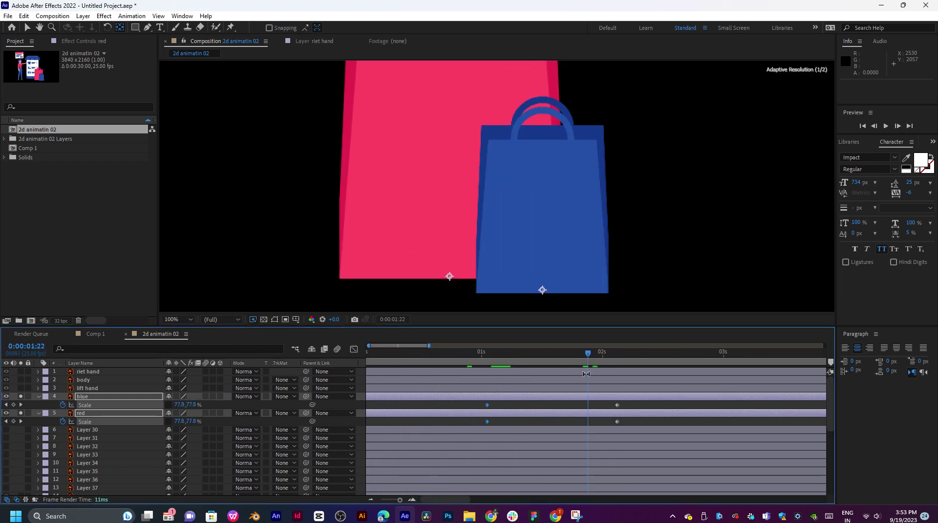
{"action": "scroll", "coordinate": [586, 374], "scroll_direction": "down", "scroll_amount": 1}
{"action": "scroll", "coordinate": [586, 374], "scroll_direction": "down", "scroll_amount": 4}
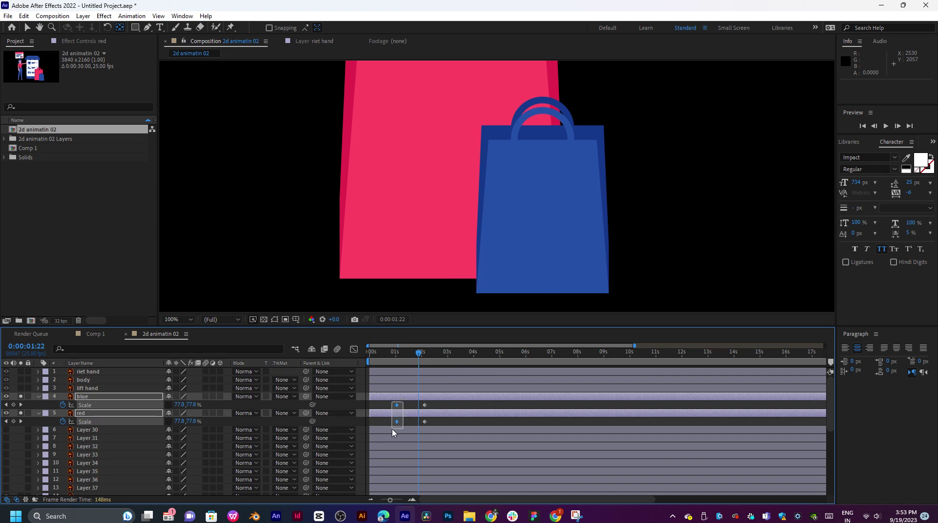
{"action": "left_click_drag", "start_coordinate": [400, 407], "coordinate": [388, 404]}
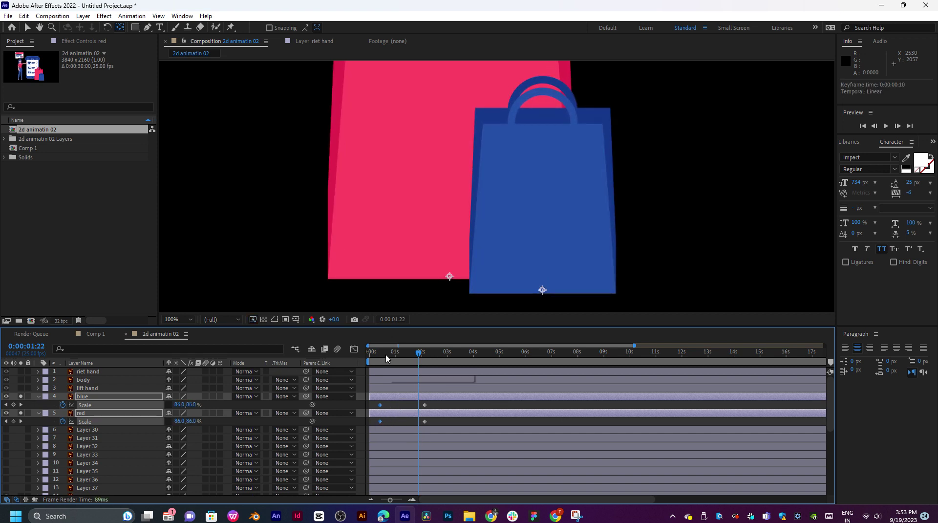
{"action": "left_click_drag", "start_coordinate": [386, 358], "coordinate": [409, 367]}
{"action": "key", "text": "space"}
{"action": "left_click_drag", "start_coordinate": [477, 231], "coordinate": [481, 264]}
{"action": "key", "text": "y"}
{"action": "scroll", "coordinate": [479, 248], "scroll_direction": "down", "scroll_amount": 2}
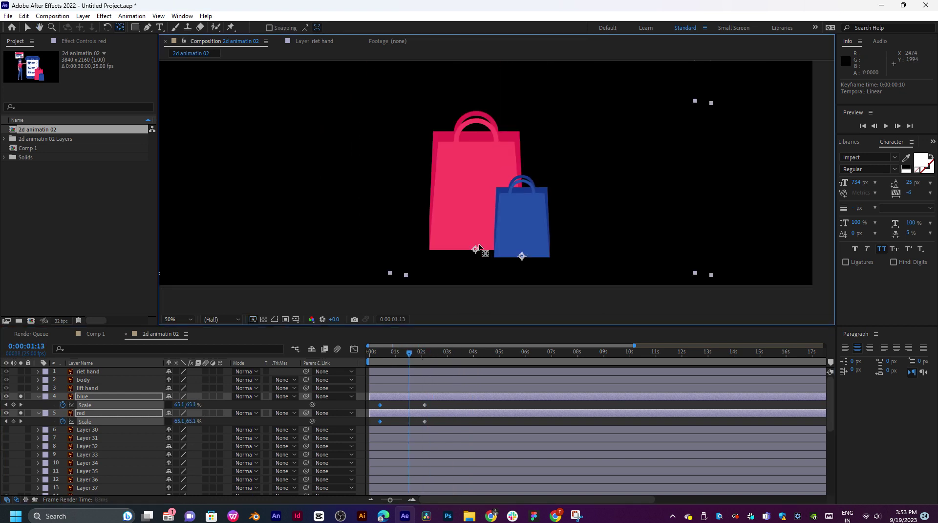
At 0:00:02:03, try a vertical scale of 105% on both bag layers.
{"action": "mouse_move", "coordinate": [422, 362]}
{"action": "left_mouse_down"}
{"action": "mouse_move", "coordinate": [389, 362]}
{"action": "mouse_move", "coordinate": [444, 362]}
{"action": "mouse_move", "coordinate": [386, 363]}
{"action": "mouse_move", "coordinate": [437, 358]}
{"action": "left_mouse_up"}
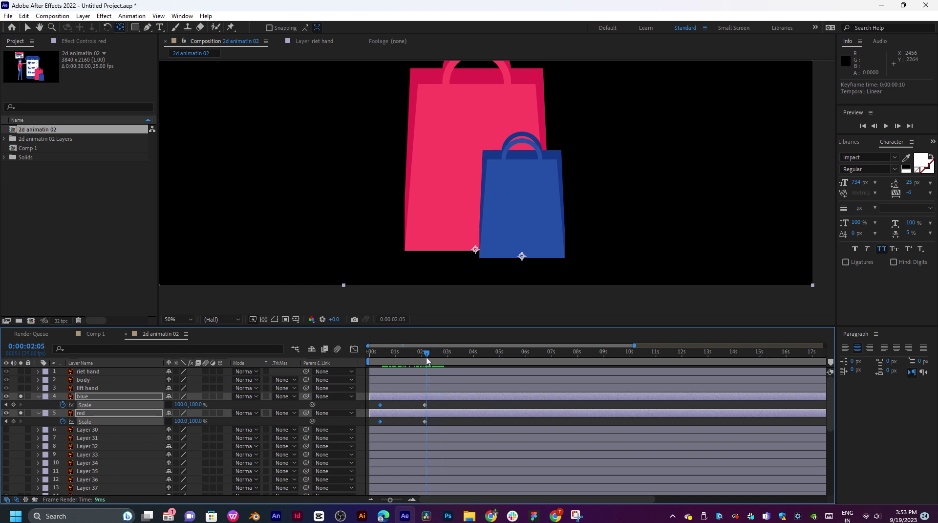
{"action": "key", "text": "equal"}
{"action": "key", "text": "equal"}
{"action": "key", "text": "equal"}
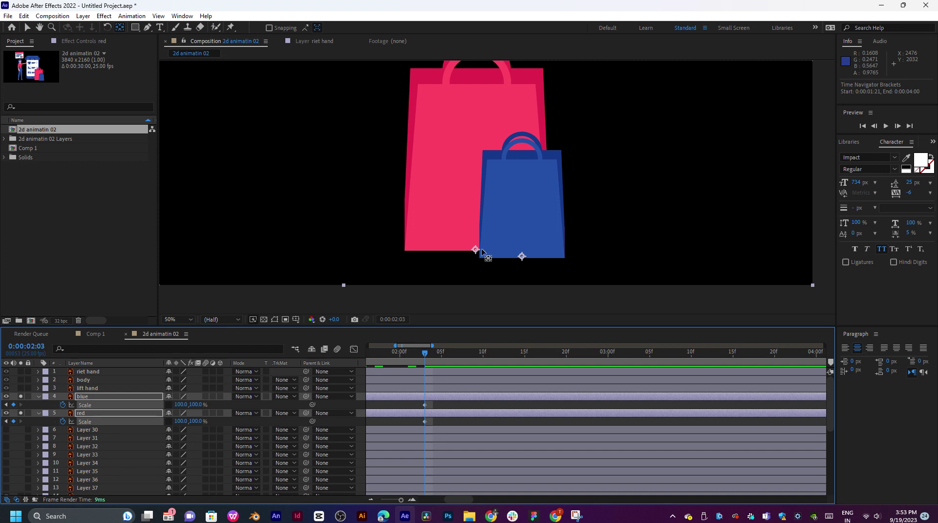
{"action": "left_click", "coordinate": [197, 404]}
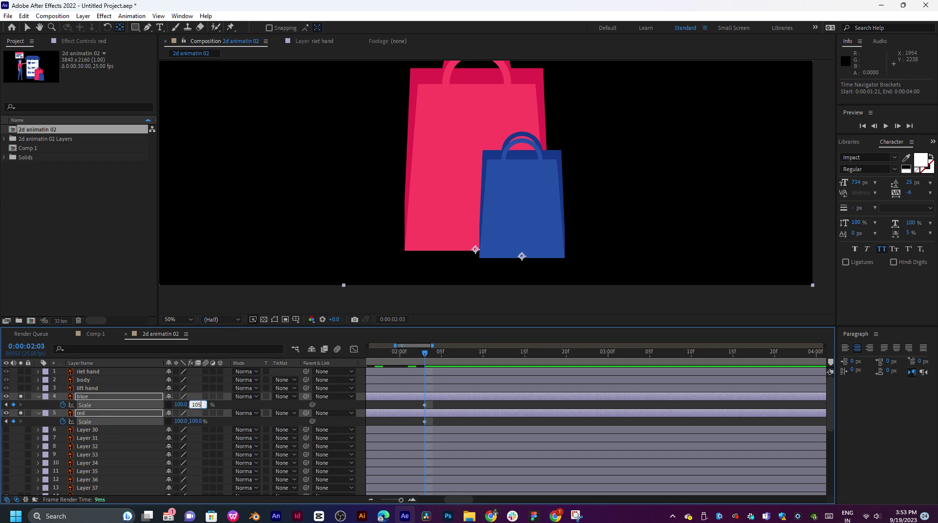
{"action": "key", "text": "Return"}
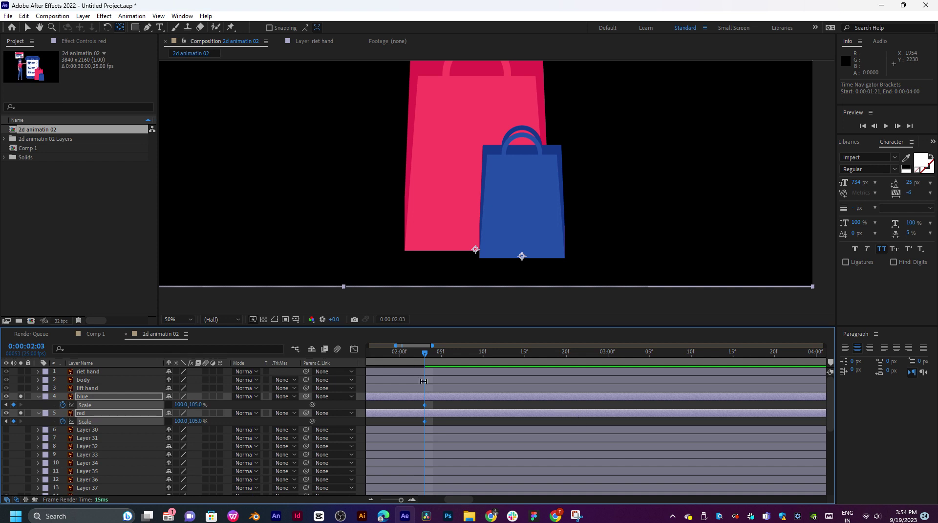
At 0:00:02:03, set both the vertical and horizontal scale of the two bag layers to 120%.
{"action": "left_click_drag", "start_coordinate": [392, 355], "coordinate": [424, 370]}
{"action": "left_click", "coordinate": [196, 405]}
{"action": "key", "text": "Return"}
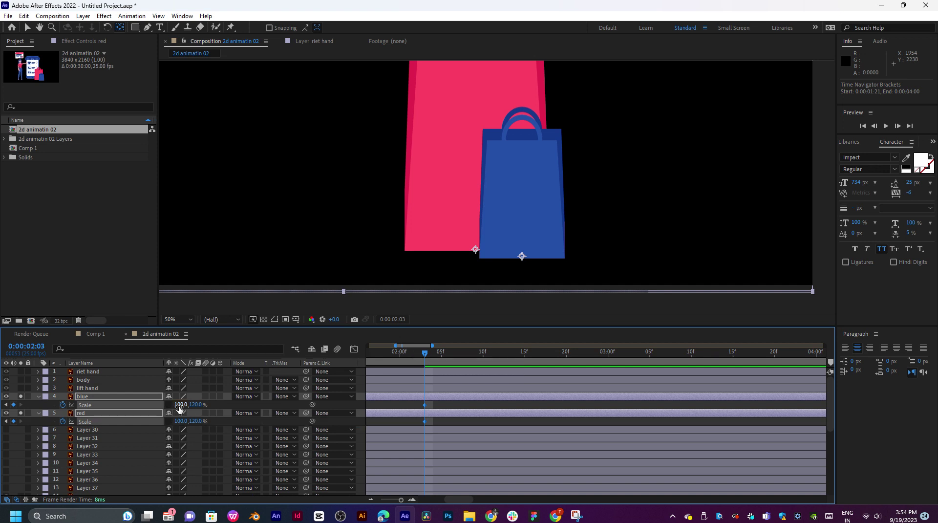
{"action": "left_click", "coordinate": [181, 404]}
{"action": "key", "text": "Return"}
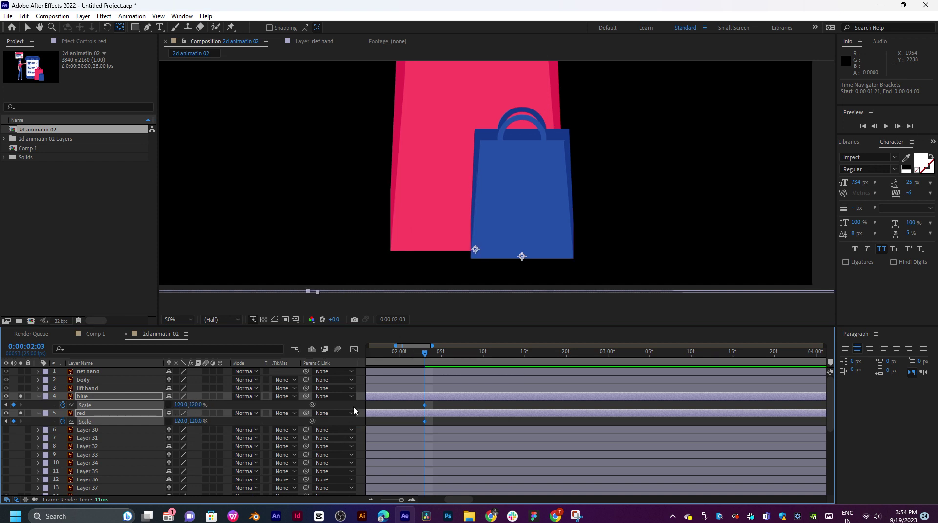
Set both bags' vertical scale to 100% at 0:00:02:03 and their horizontal scale to 95% at 0:00:02:07.
{"action": "left_click_drag", "start_coordinate": [431, 362], "coordinate": [481, 371]}
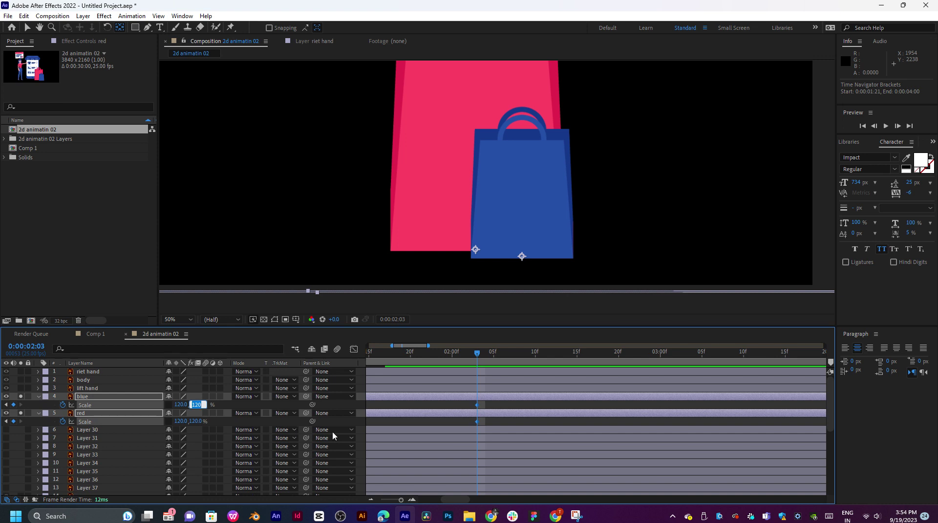
{"action": "key", "text": "Return"}
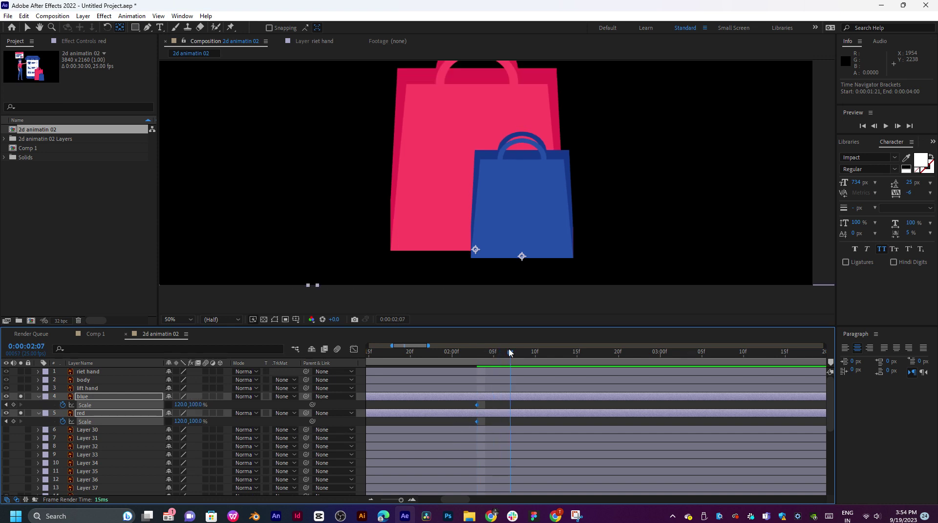
{"action": "left_click", "coordinate": [182, 404]}
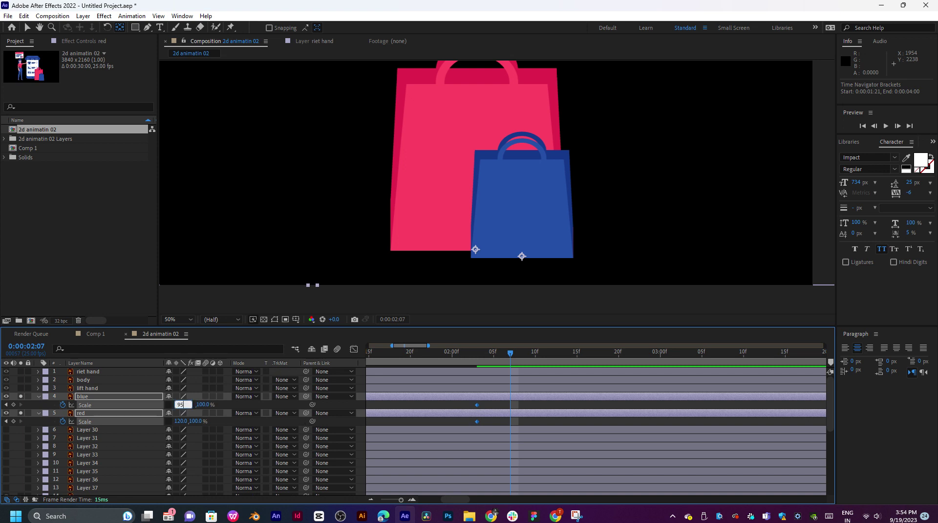
{"action": "key", "text": "Return"}
At 0:00:02:07, try a vertical scale of 95% on both bag layers and play back the bounce.
{"action": "left_click", "coordinate": [195, 421]}
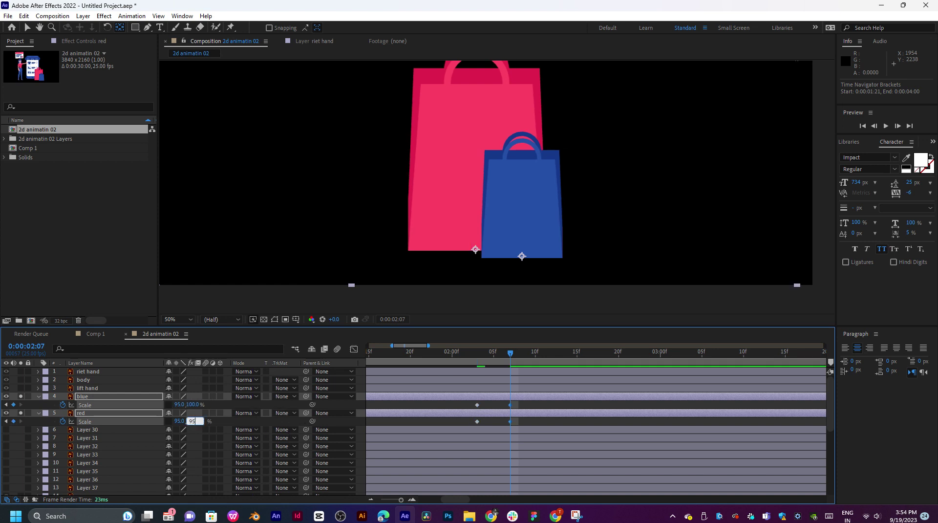
{"action": "key", "text": "Return"}
{"action": "key", "text": "space"}
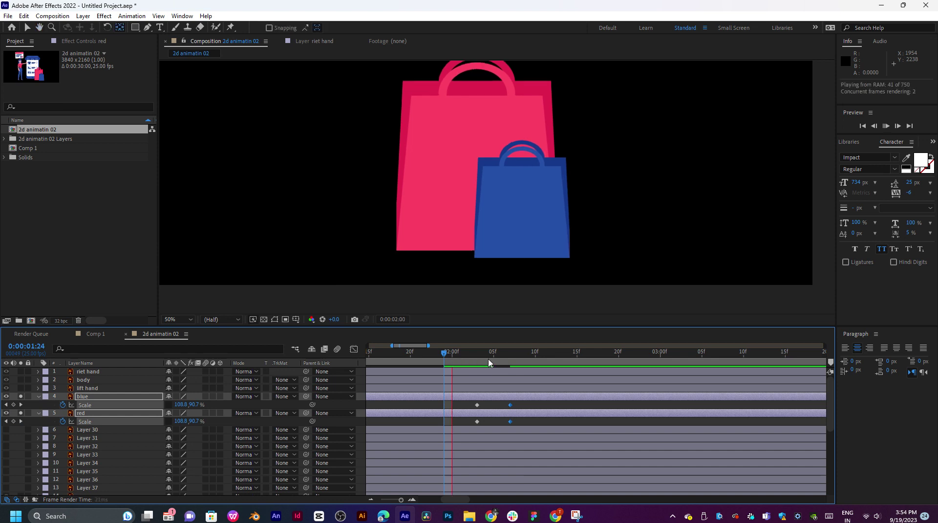
{"action": "left_click", "coordinate": [462, 353]}
{"action": "key", "text": "minus"}
{"action": "key", "text": "minus"}
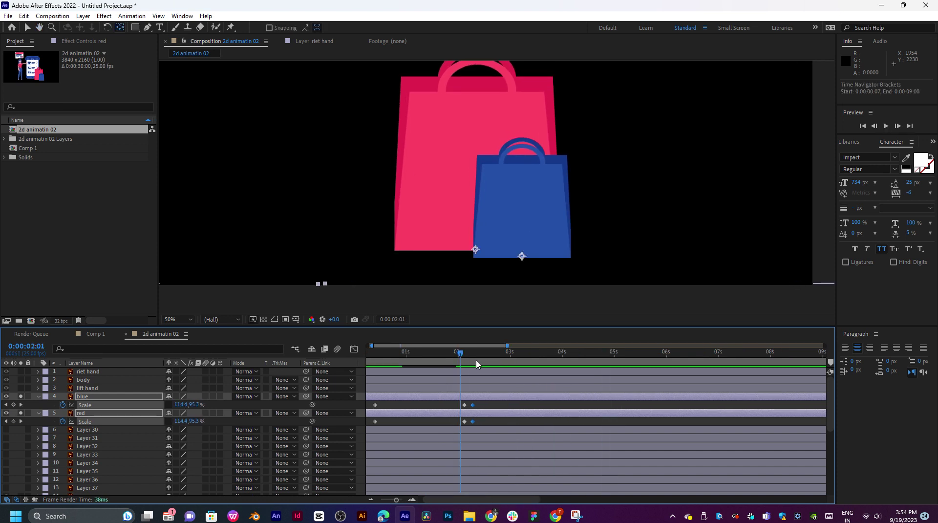
{"action": "mouse_move", "coordinate": [449, 358]}
{"action": "left_mouse_down"}
{"action": "mouse_move", "coordinate": [407, 359]}
{"action": "mouse_move", "coordinate": [444, 358]}
{"action": "left_mouse_up"}
{"action": "key", "text": "space"}
{"action": "key", "text": "space"}
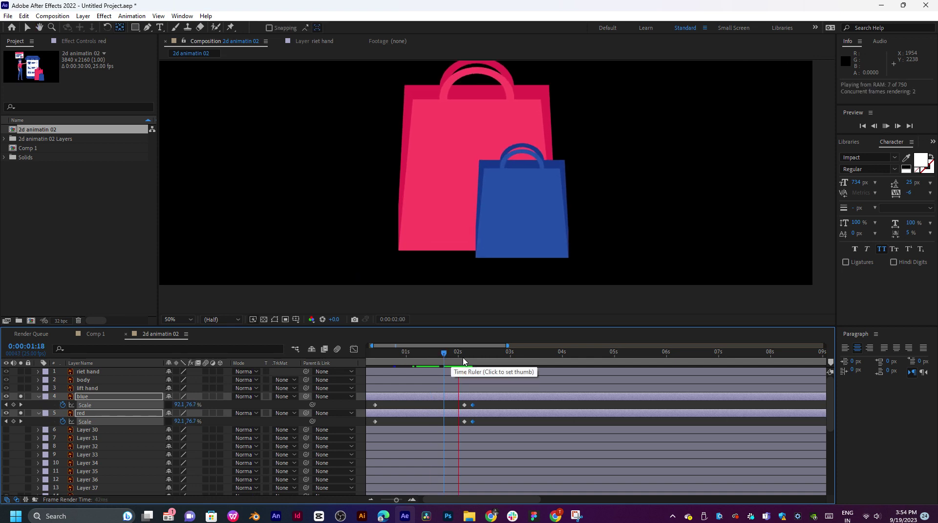
Set the composition's fast previews to Off (Final Quality) and show the title and action safe guides.
{"action": "left_click", "coordinate": [253, 319]}
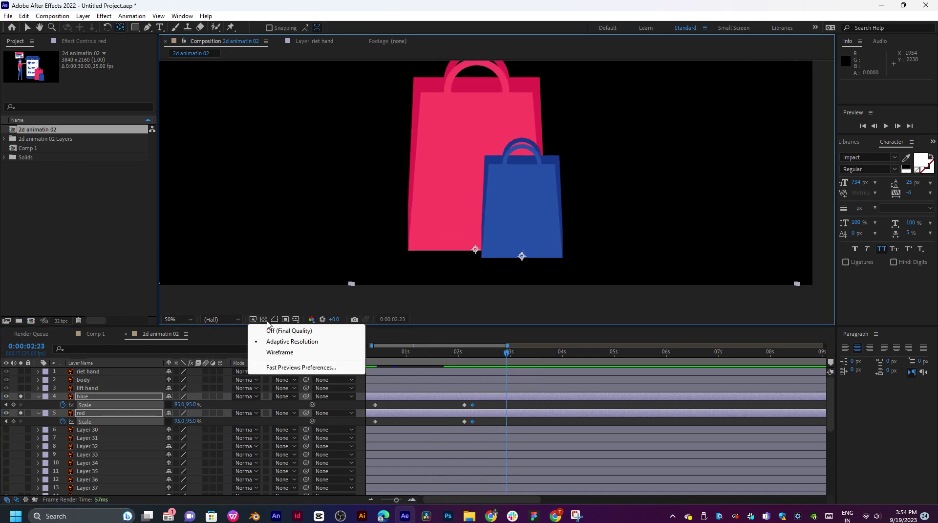
{"action": "left_click", "coordinate": [283, 331]}
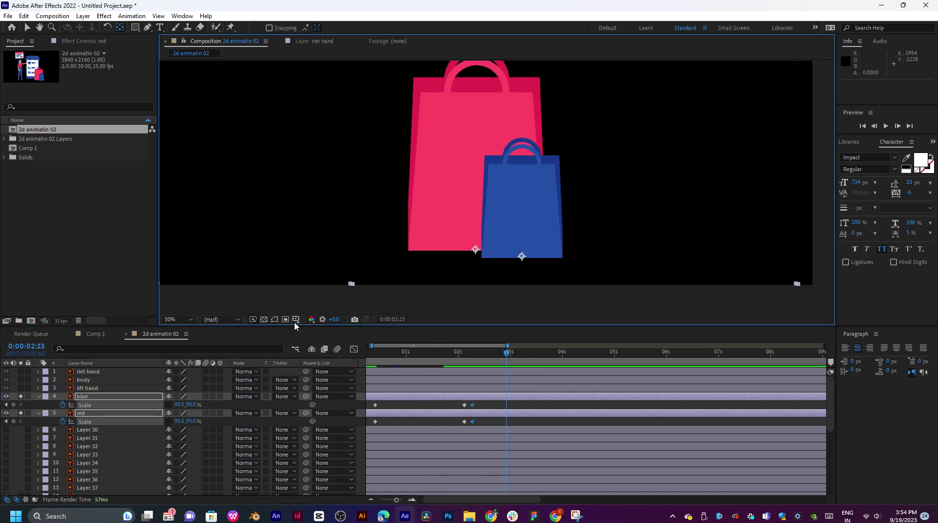
{"action": "left_click", "coordinate": [296, 319]}
{"action": "left_click", "coordinate": [320, 333]}
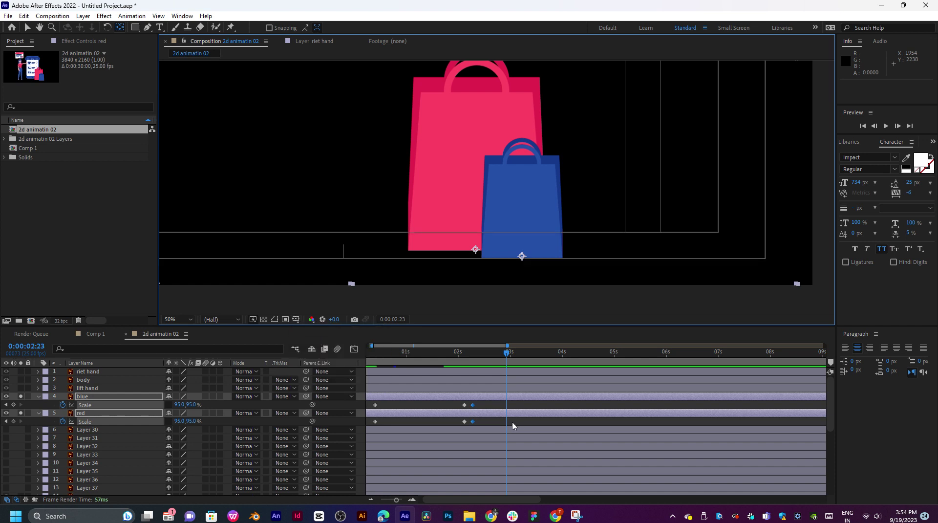
Try going to time =10, and undo the last vertical scale change on both bag layers.
{"action": "left_click", "coordinate": [391, 320]}
{"action": "type", "text": "=10"}
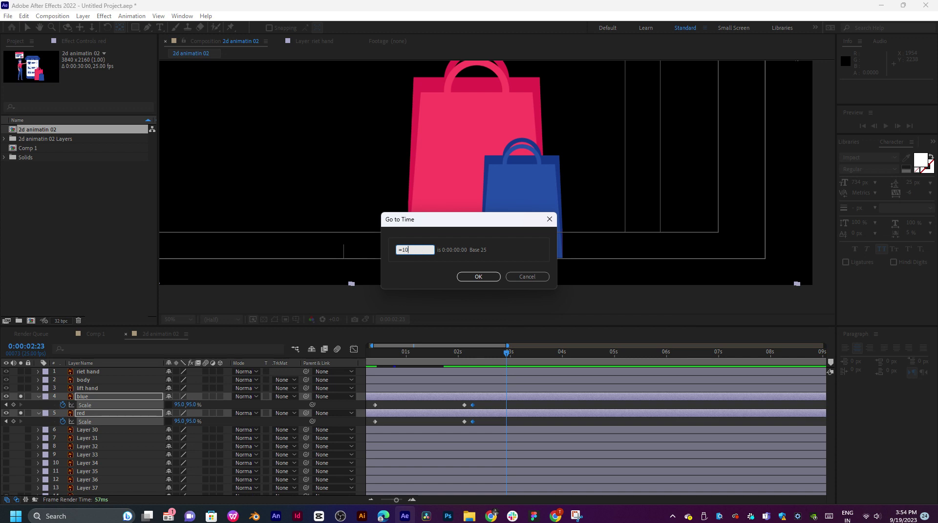
{"action": "key", "text": "Return"}
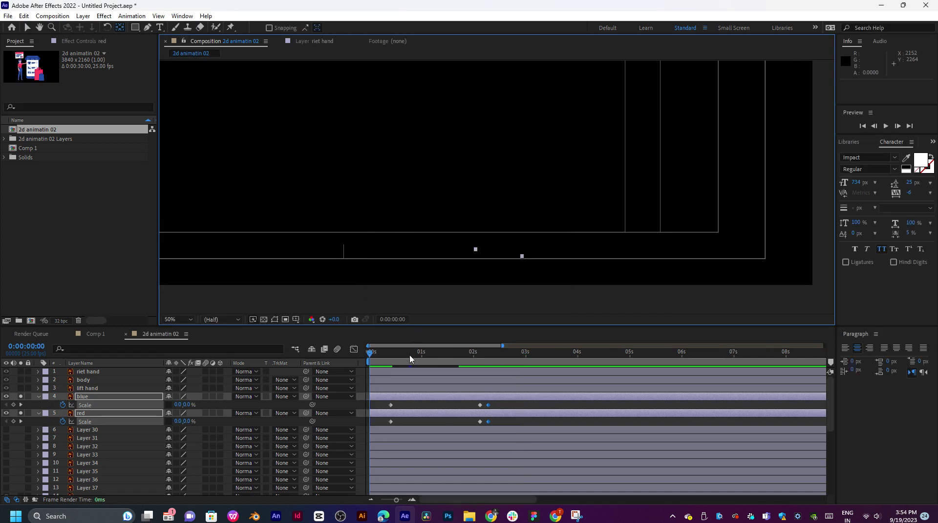
{"action": "key", "text": "ctrl+z"}
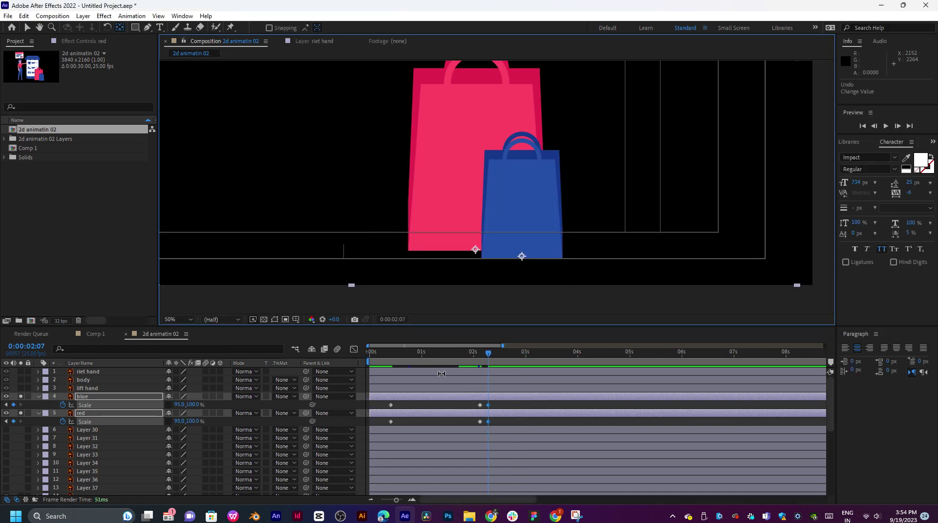
Try offsetting the current time by +10, and return to the start of the bags' growth to preview it.
{"action": "left_click", "coordinate": [393, 319]}
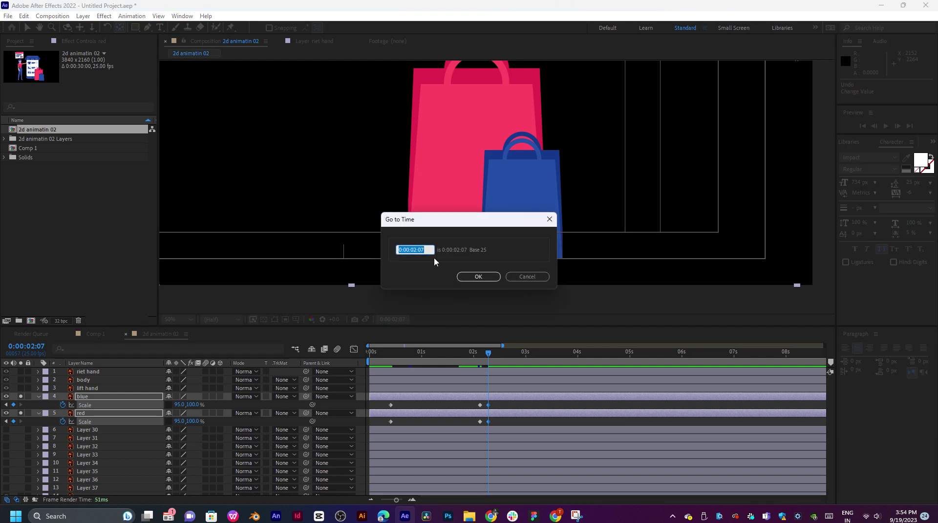
{"action": "type", "text": "+10"}
{"action": "key", "text": "Return"}
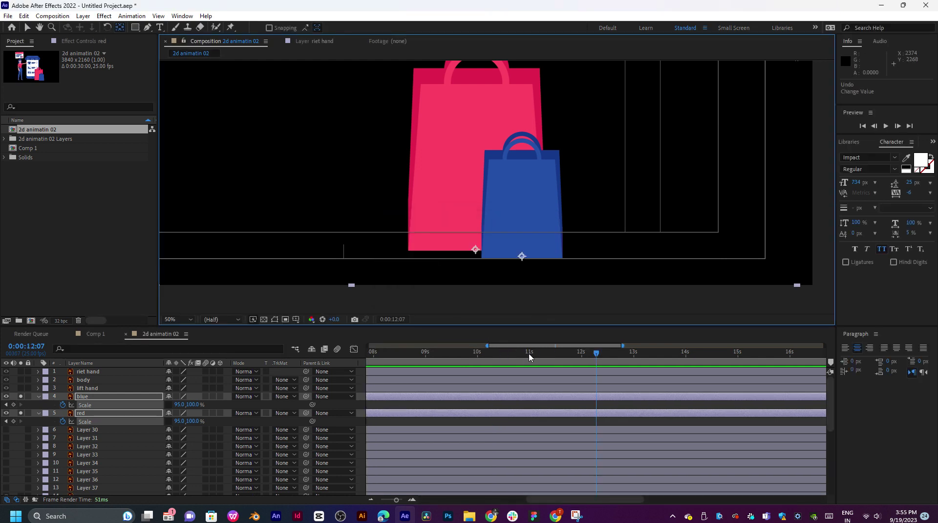
{"action": "left_click_drag", "start_coordinate": [531, 358], "coordinate": [401, 373]}
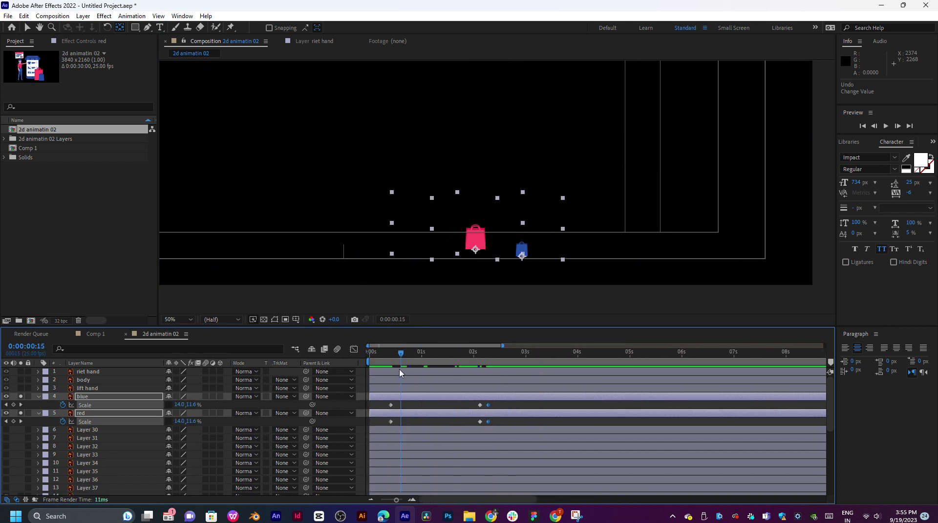
{"action": "key", "text": "space"}
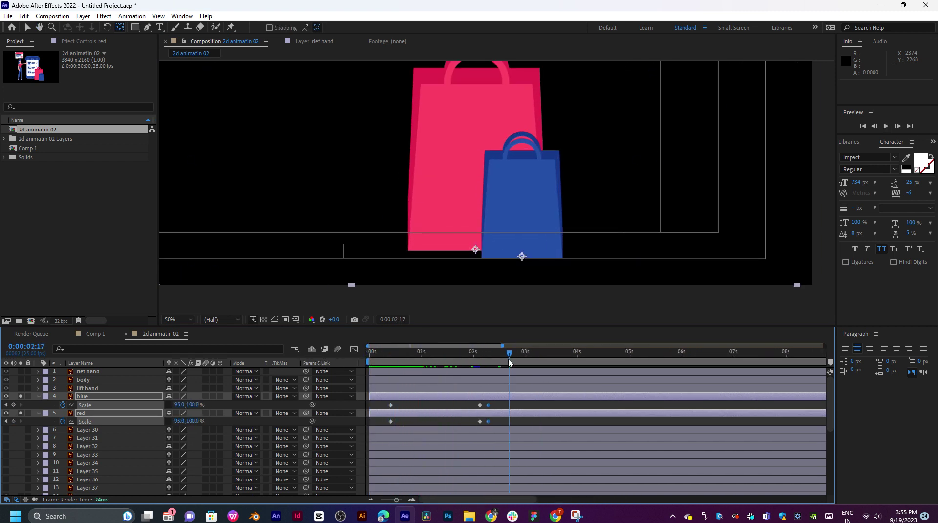
Set the work area to run from 0:00:00:07 to 0:00:02:20.
{"action": "left_click", "coordinate": [385, 353]}
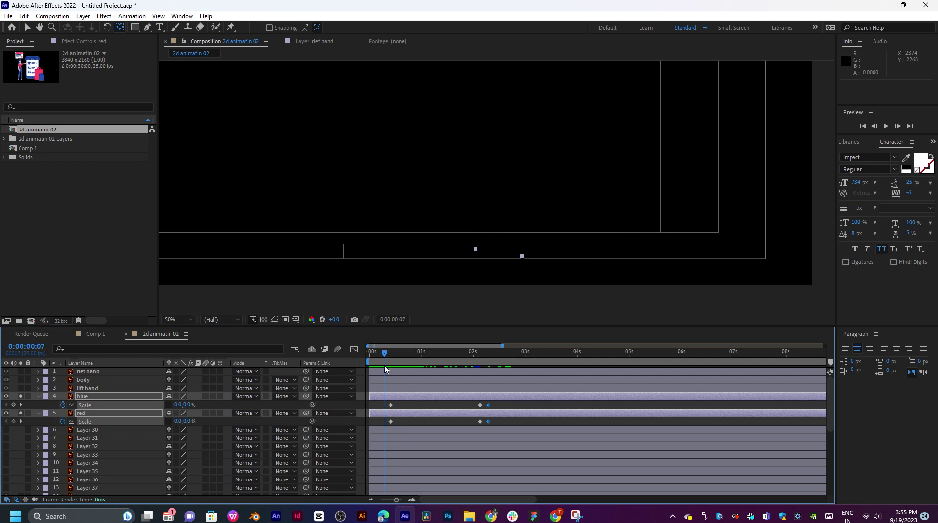
{"action": "key", "text": "b"}
{"action": "left_click_drag", "start_coordinate": [384, 353], "coordinate": [511, 352]}
{"action": "key", "text": "n"}
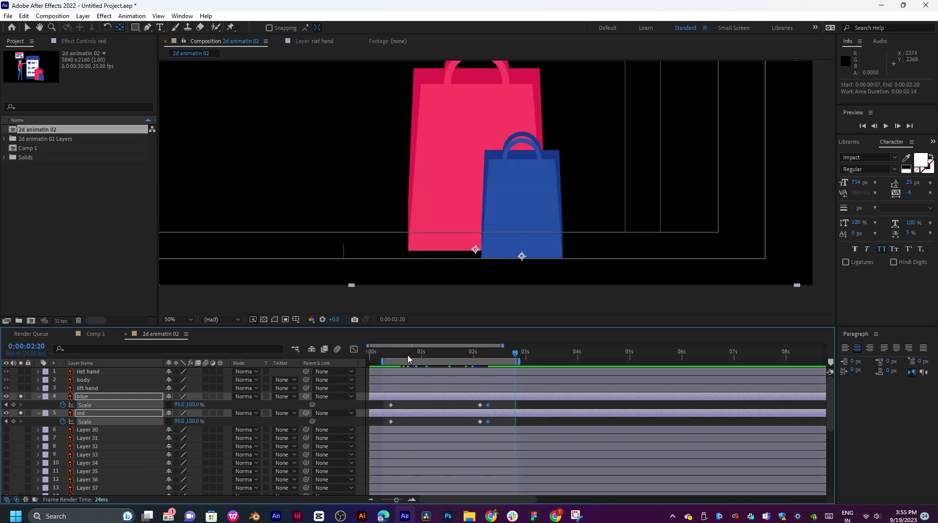
At 0:00:02:11, set the horizontal scale of both bag layers to 100% and preview the animation.
{"action": "left_click_drag", "start_coordinate": [408, 359], "coordinate": [490, 368]}
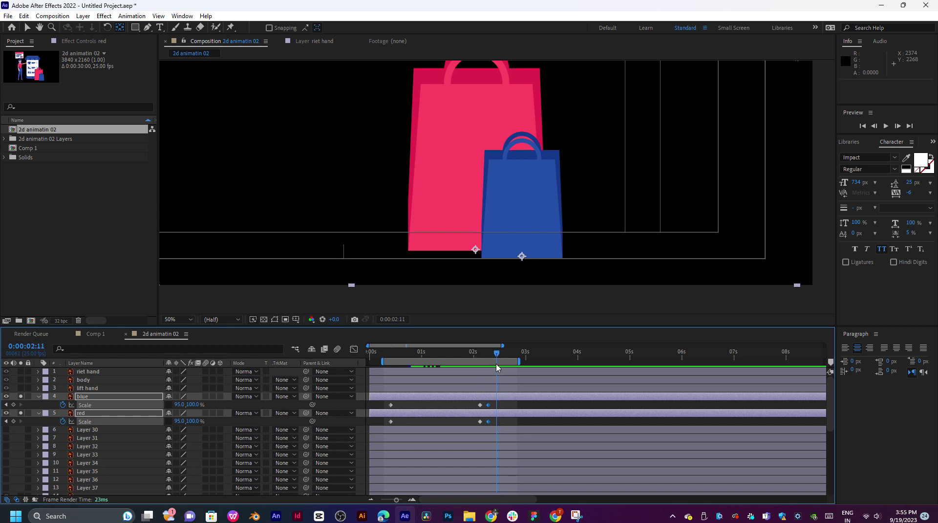
{"action": "left_click", "coordinate": [178, 405]}
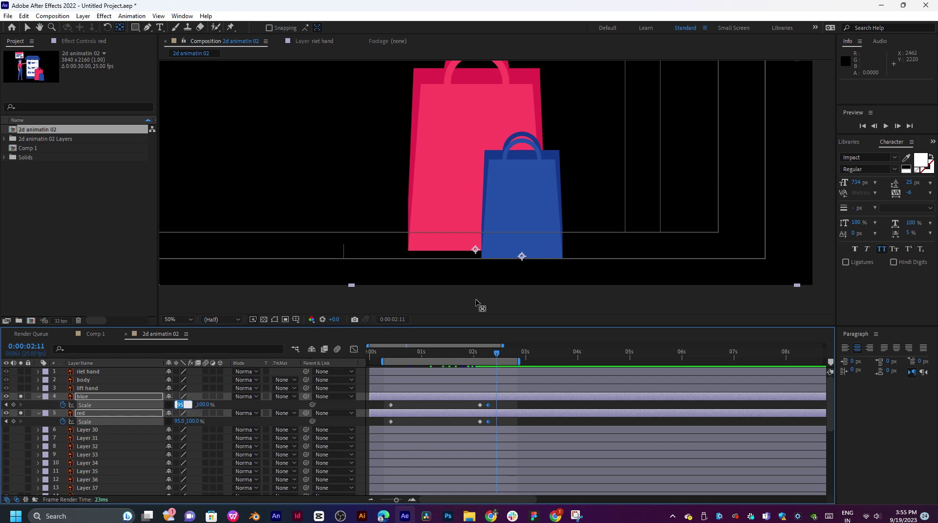
{"action": "type", "text": "100"}
{"action": "key", "text": "Return"}
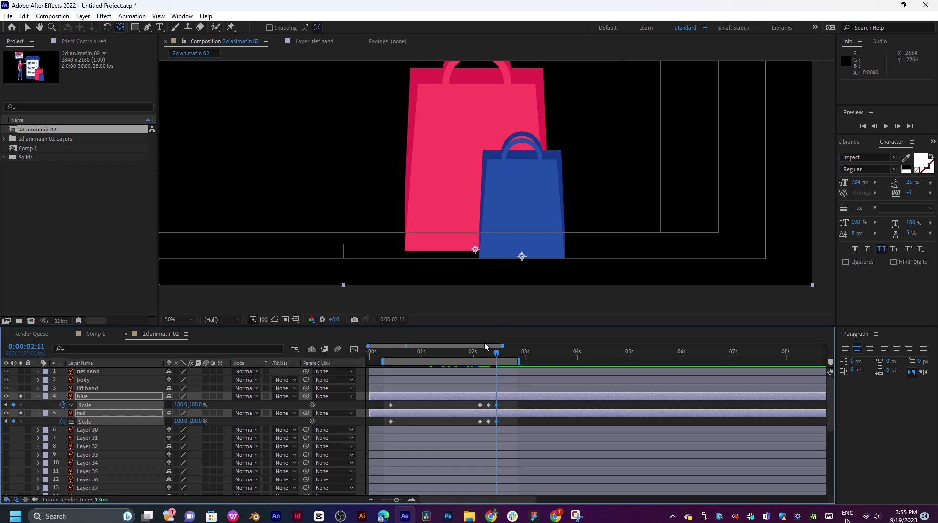
{"action": "key", "text": "space"}
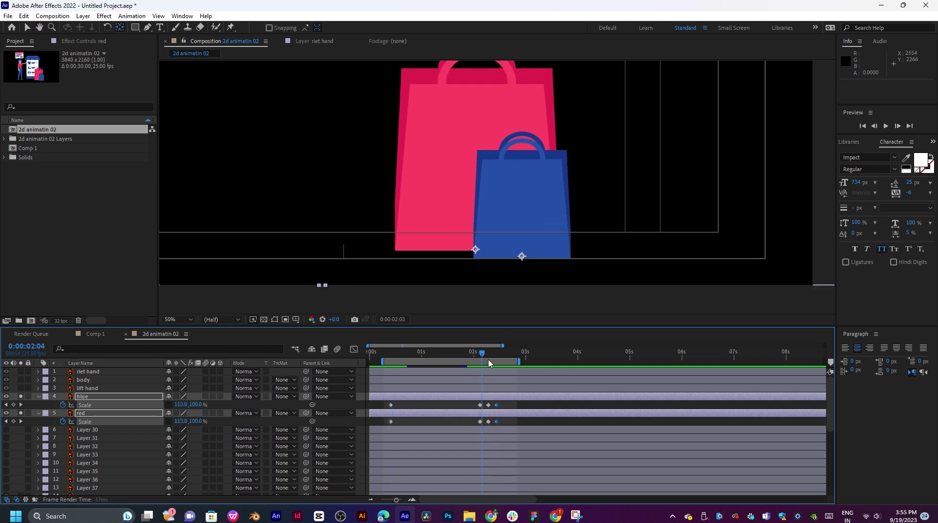
At 0:00:02:07, set the vertical scale of both bag layers to 90% and play back the bounce.
{"action": "left_click_drag", "start_coordinate": [511, 366], "coordinate": [489, 373]}
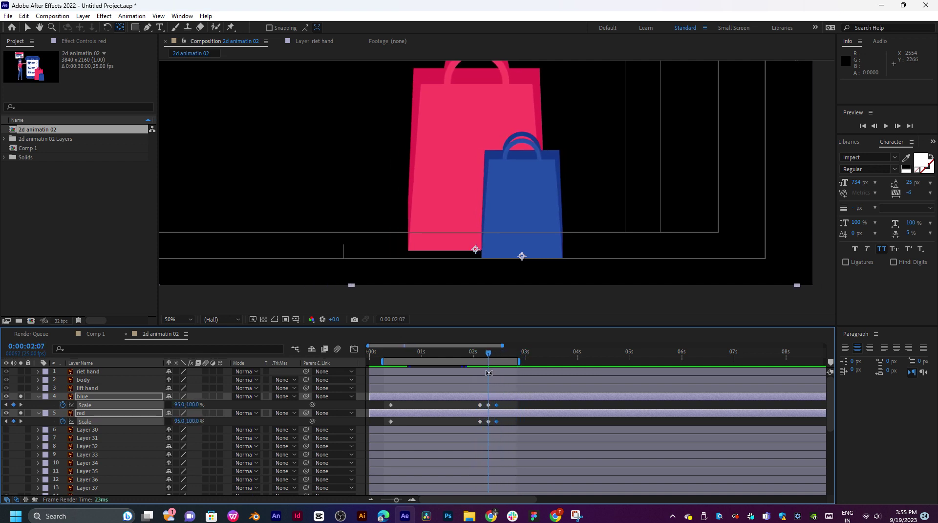
{"action": "mouse_move", "coordinate": [194, 406]}
{"action": "left_mouse_down"}
{"action": "mouse_move", "coordinate": [203, 406]}
{"action": "mouse_move", "coordinate": [177, 406]}
{"action": "mouse_move", "coordinate": [190, 406]}
{"action": "left_mouse_up"}
{"action": "left_click", "coordinate": [192, 405]}
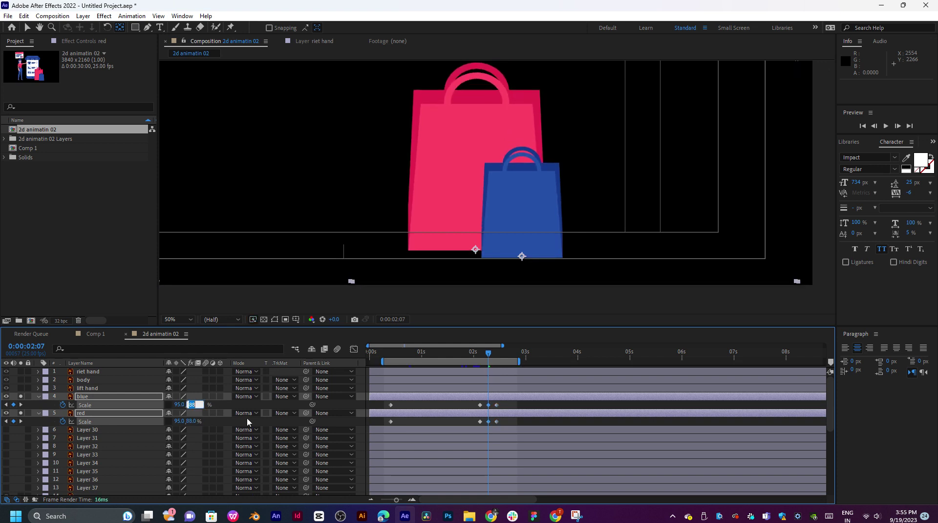
{"action": "type", "text": "90"}
{"action": "key", "text": "Return"}
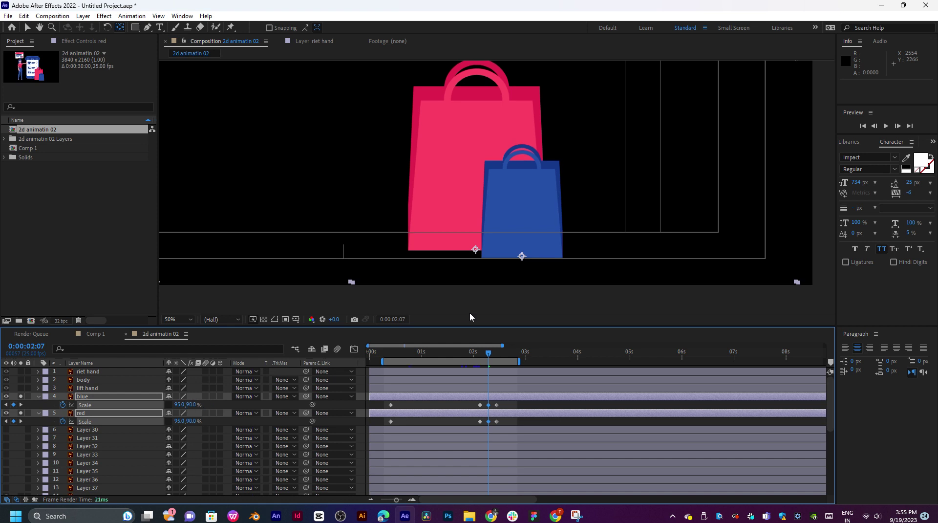
{"action": "left_click", "coordinate": [478, 359]}
{"action": "key", "text": "space"}
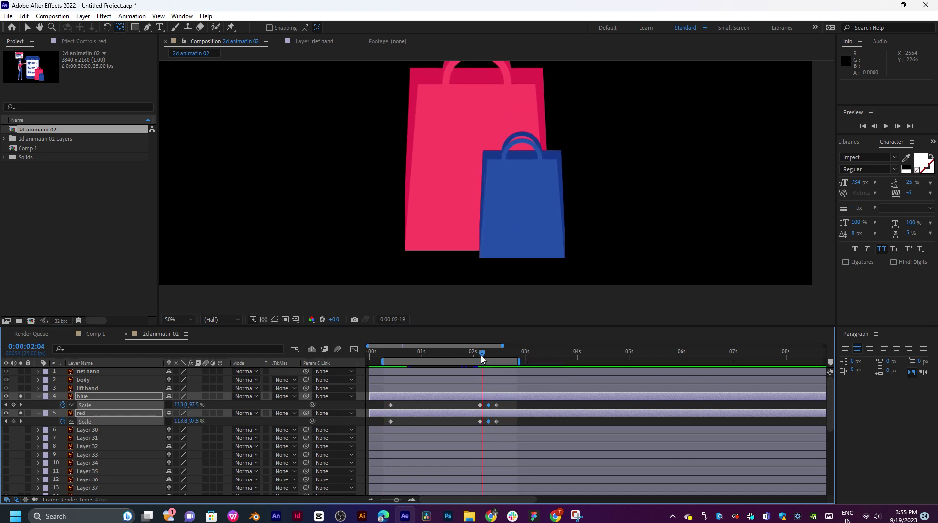
{"action": "key", "text": "space"}
{"action": "left_click", "coordinate": [477, 356]}
{"action": "key", "text": "space"}
{"action": "key", "text": "space"}
Apply Easy Ease to all Scale keyframes of the blue and red layers and preview the eased growth.
{"action": "left_click_drag", "start_coordinate": [506, 403], "coordinate": [357, 423]}
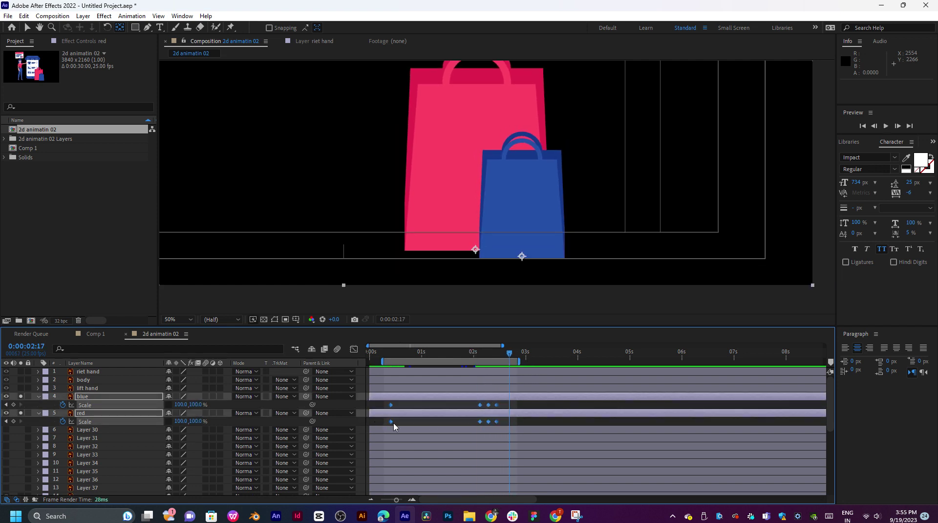
{"action": "right_click", "coordinate": [391, 423]}
{"action": "mouse_move", "coordinate": [468, 416]}
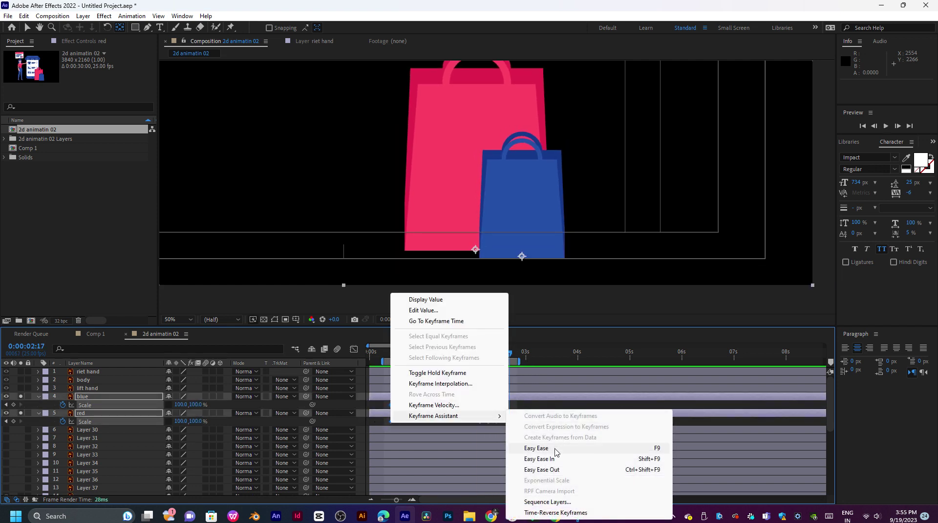
{"action": "left_click", "coordinate": [555, 452]}
{"action": "key", "text": "space"}
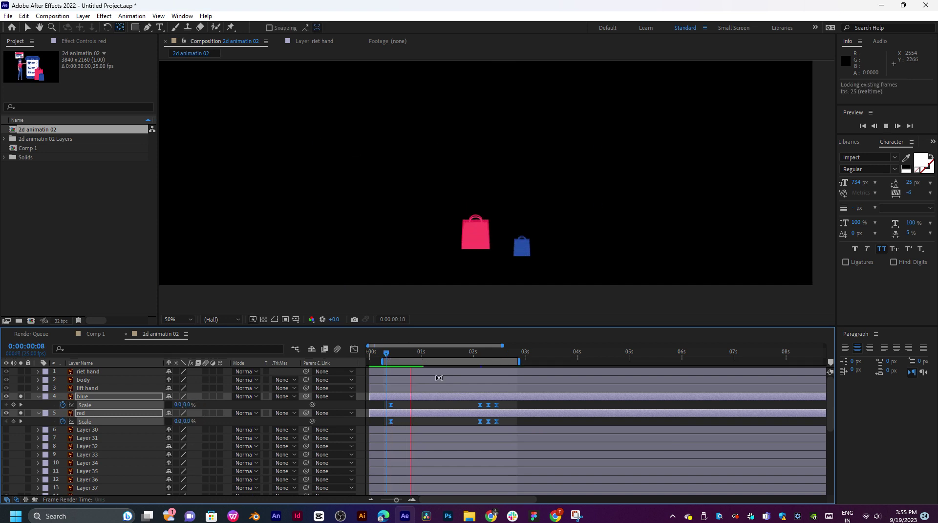
{"action": "key", "text": "space"}
Move the last three Scale keyframes of both bags earlier so they start at 0:00:01:13, and check the faster growth.
{"action": "left_click", "coordinate": [407, 407]}
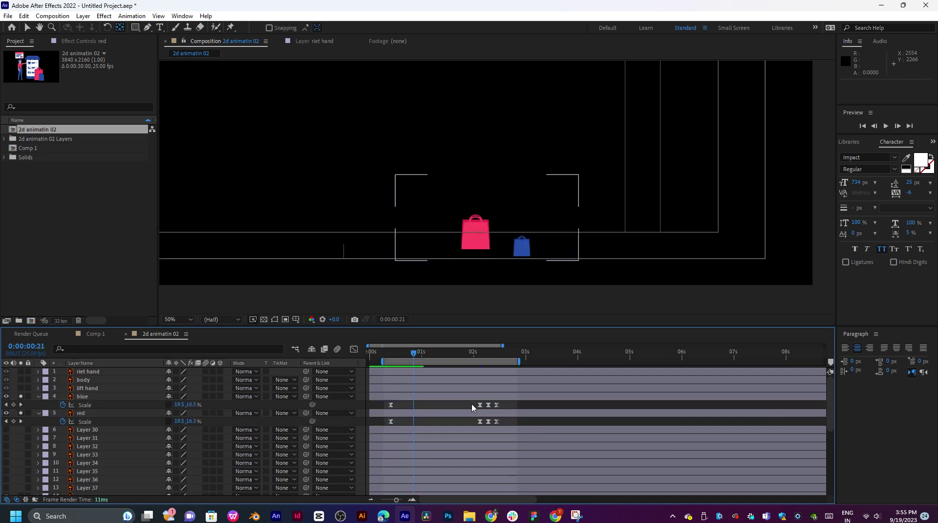
{"action": "left_click_drag", "start_coordinate": [472, 407], "coordinate": [466, 425]}
{"action": "left_click_drag", "start_coordinate": [407, 356], "coordinate": [432, 359]}
{"action": "key", "text": "space"}
{"action": "key", "text": "space"}
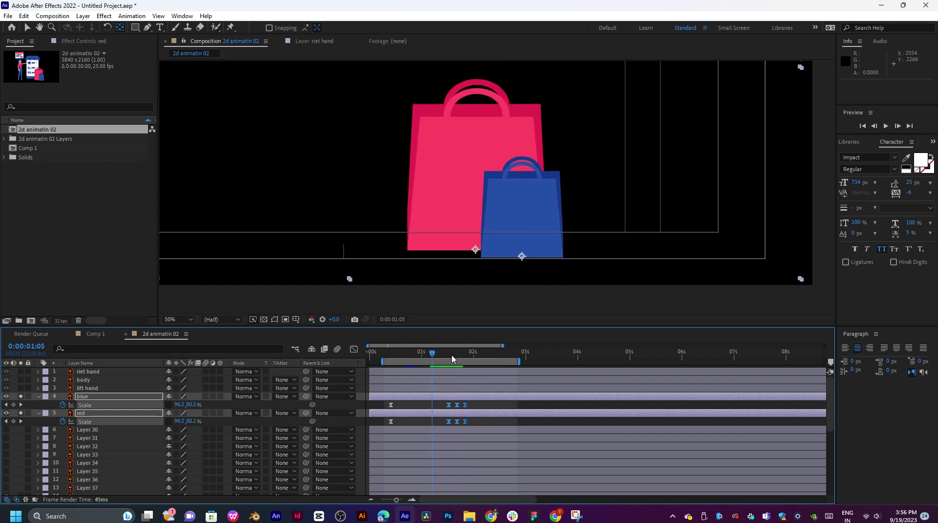
{"action": "left_click", "coordinate": [453, 356]}
{"action": "key", "text": "space"}
{"action": "left_click", "coordinate": [450, 356]}
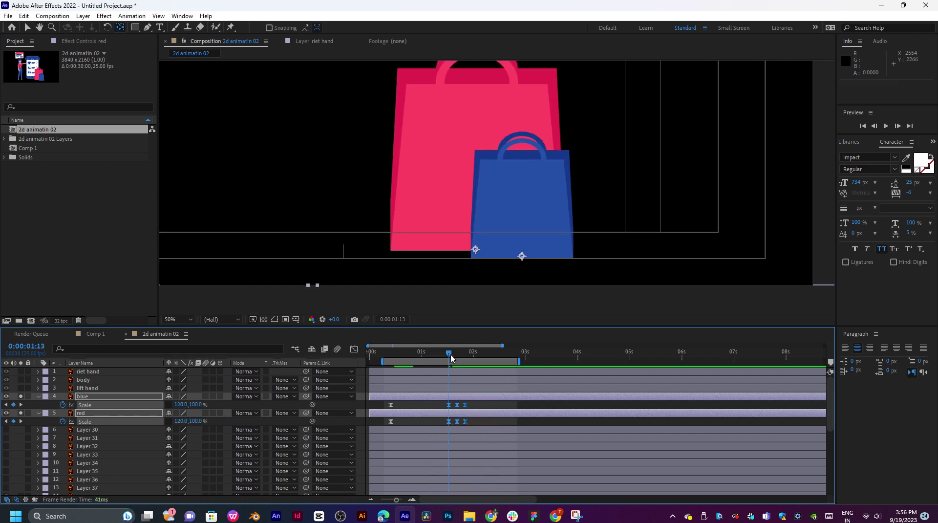
{"action": "left_click_drag", "start_coordinate": [450, 355], "coordinate": [440, 356]}
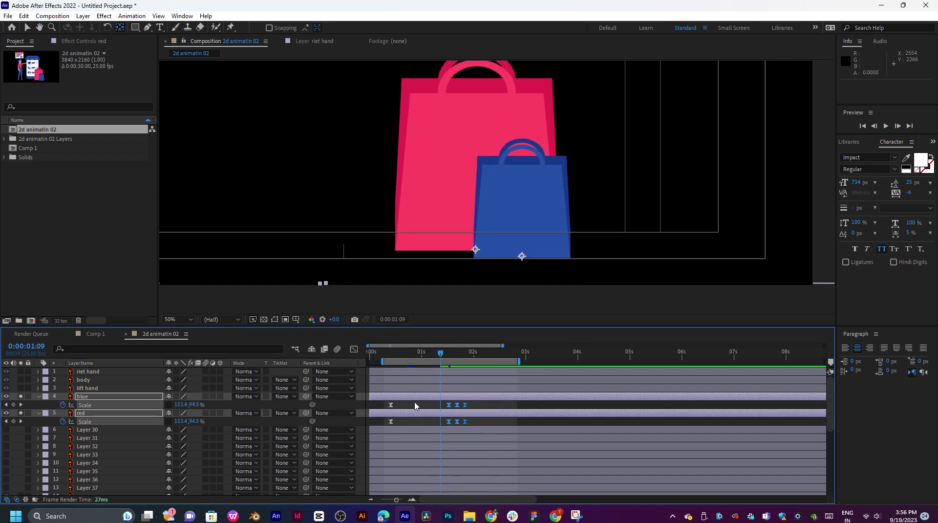
{"action": "left_click", "coordinate": [418, 404]}
{"action": "left_click_drag", "start_coordinate": [482, 407], "coordinate": [389, 408]}
{"action": "left_click", "coordinate": [399, 405]}
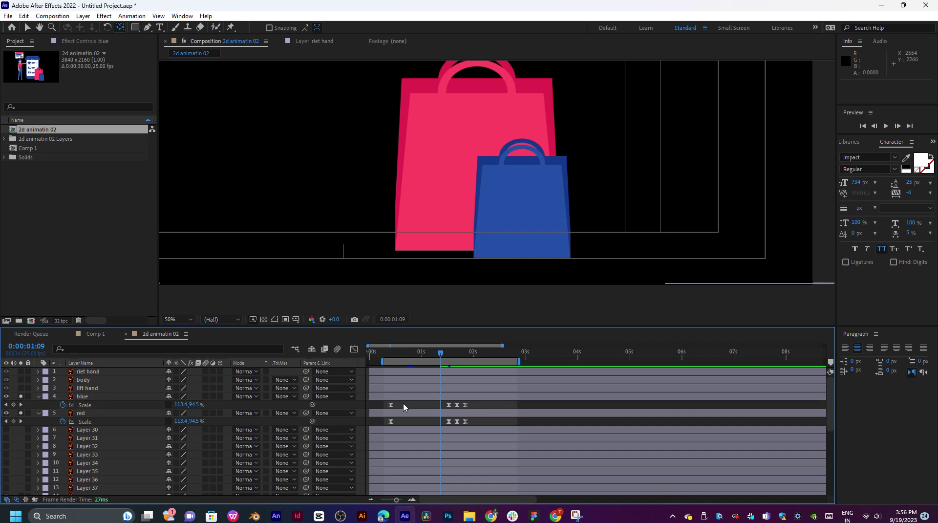
Shift all Scale keyframes of the blue bag so they start at about 0:00:01:00, and preview the staggered growth.
{"action": "left_click_drag", "start_coordinate": [495, 410], "coordinate": [424, 409]}
{"action": "key", "text": "space"}
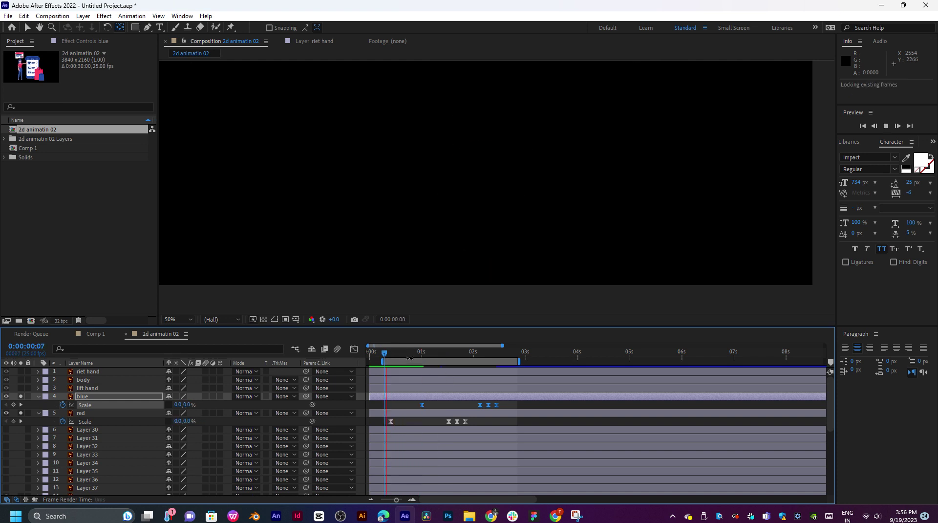
{"action": "left_click", "coordinate": [424, 354]}
{"action": "left_click_drag", "start_coordinate": [428, 360], "coordinate": [497, 366]}
{"action": "key", "text": "space"}
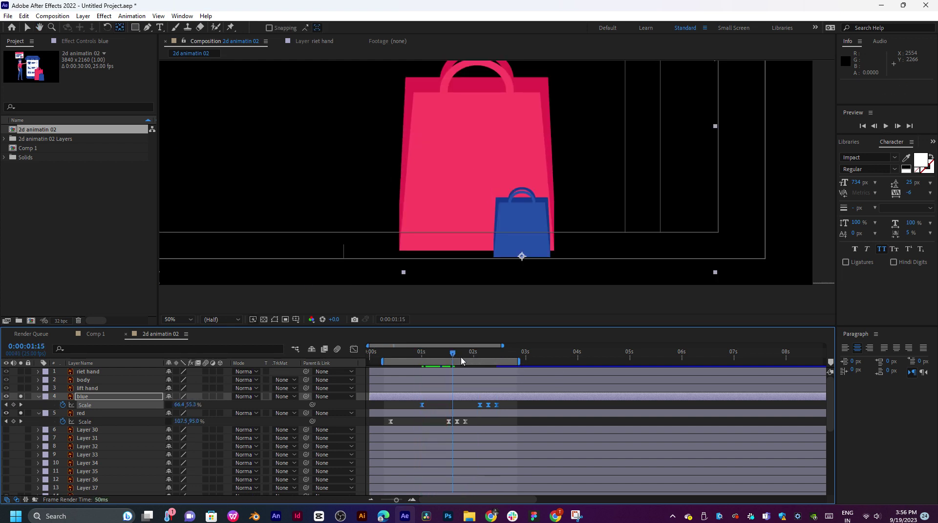
Set the composition preview resolution to Third and play back the staggered growth of both bags.
{"action": "left_click", "coordinate": [222, 319]}
{"action": "left_click", "coordinate": [236, 362]}
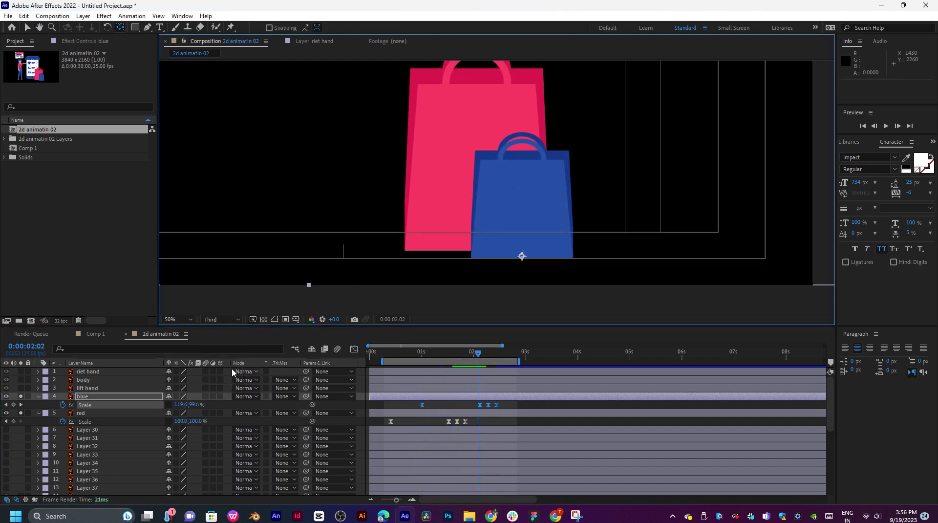
{"action": "left_click", "coordinate": [457, 356]}
{"action": "key", "text": "space"}
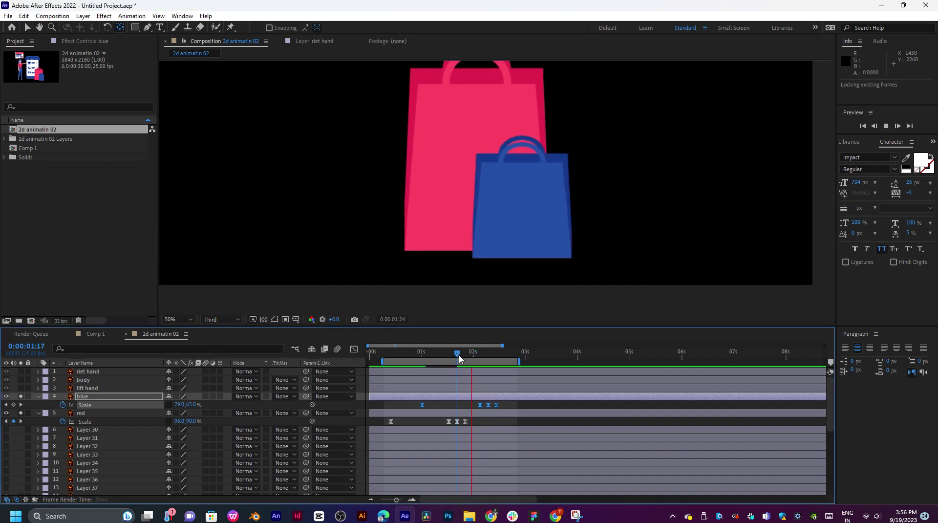
{"action": "left_click", "coordinate": [429, 353]}
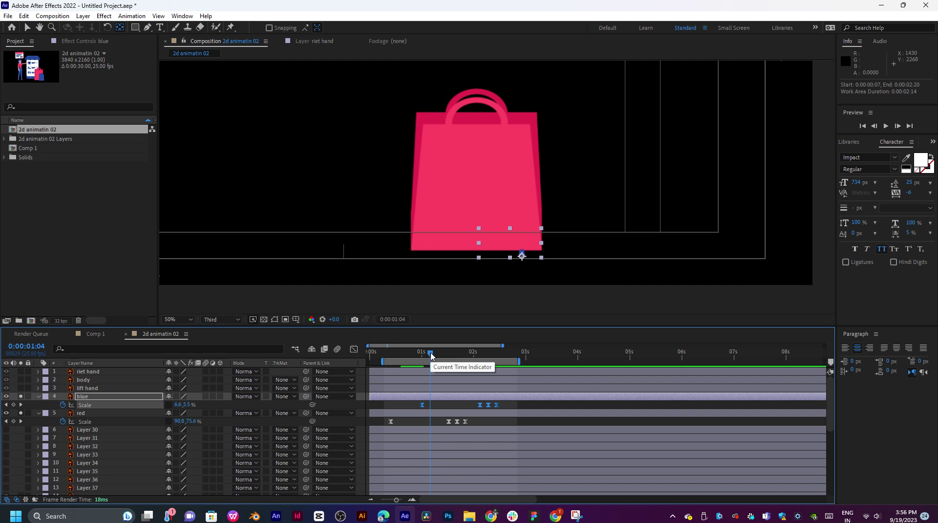
{"action": "key", "text": "space"}
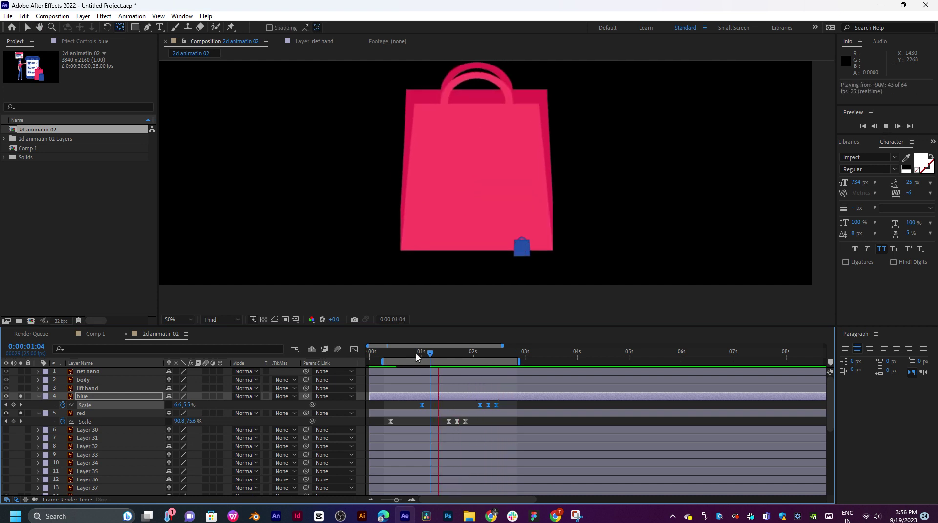
{"action": "left_click", "coordinate": [416, 357]}
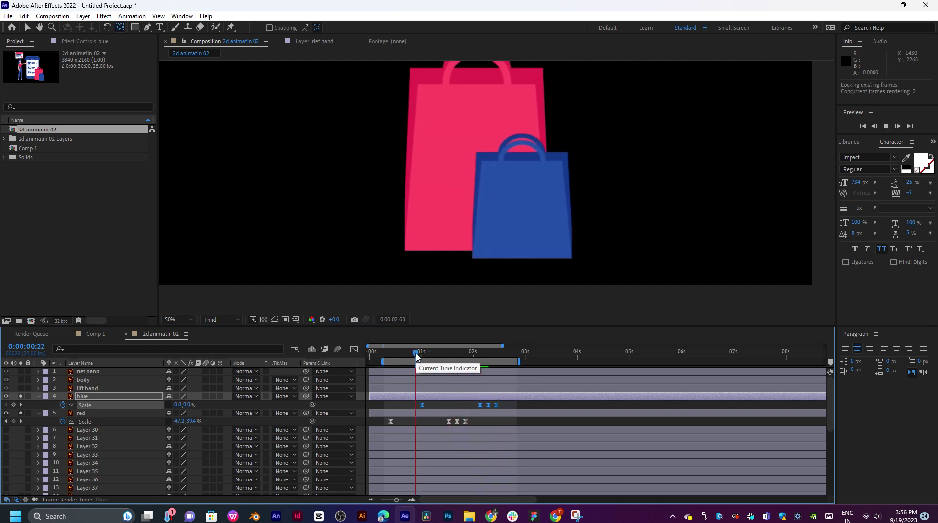
{"action": "left_click", "coordinate": [456, 356]}
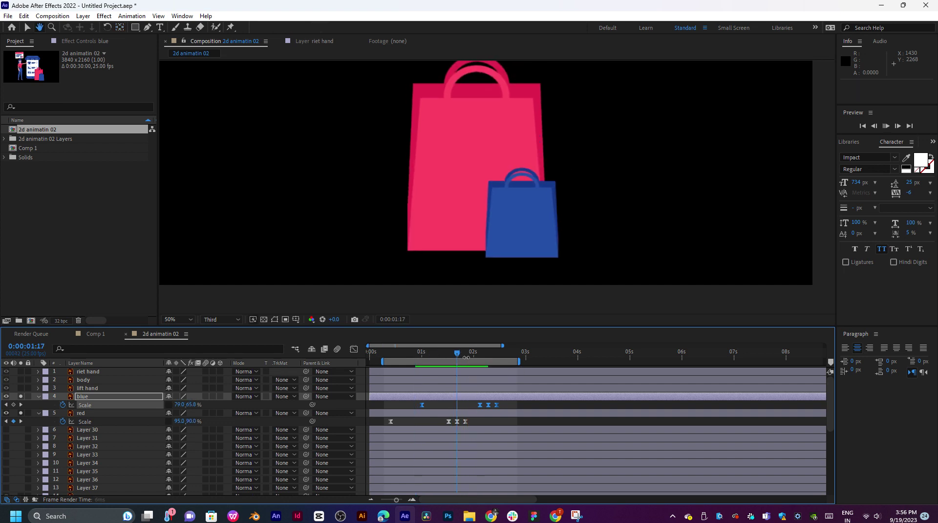
{"action": "key", "text": "space"}
{"action": "key", "text": "space"}
Turn off solo for the blue and red layers and preview the bags within the whole illustration.
{"action": "scroll", "coordinate": [495, 230], "scroll_direction": "down", "scroll_amount": 2}
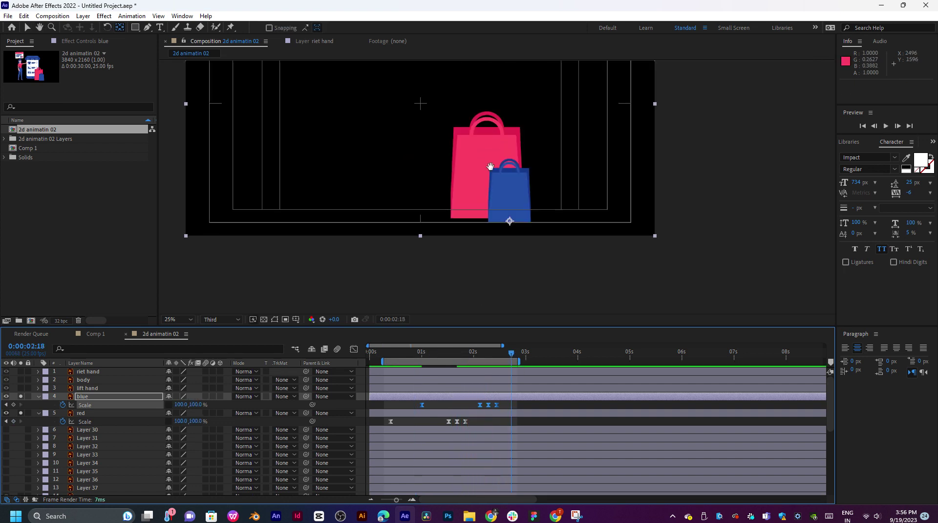
{"action": "left_click_drag", "start_coordinate": [490, 166], "coordinate": [519, 248]}
{"action": "left_click_drag", "start_coordinate": [478, 355], "coordinate": [447, 358]}
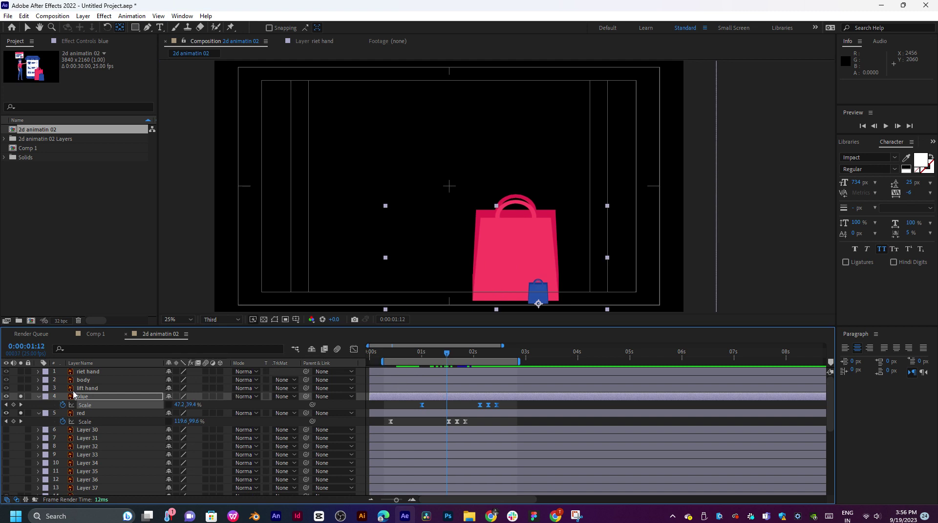
{"action": "left_click", "coordinate": [39, 397]}
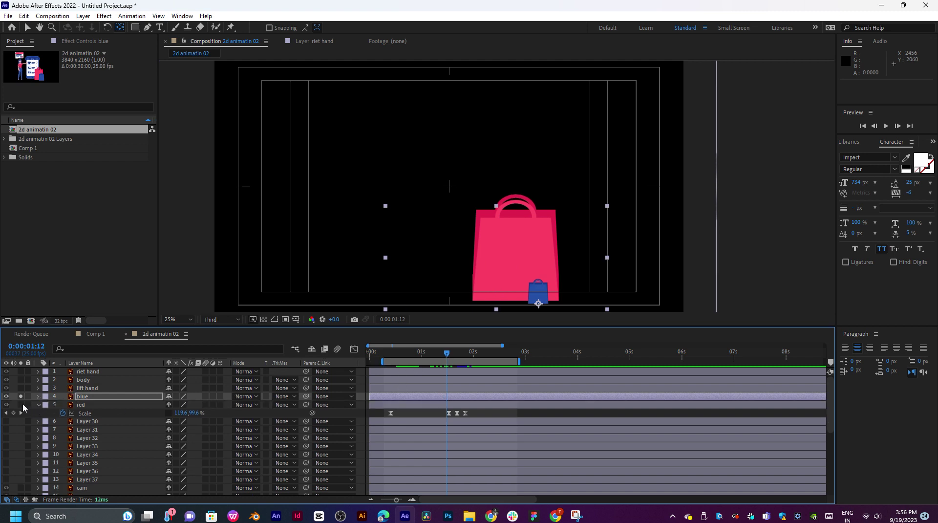
{"action": "left_click", "coordinate": [20, 404]}
{"action": "left_click", "coordinate": [21, 396]}
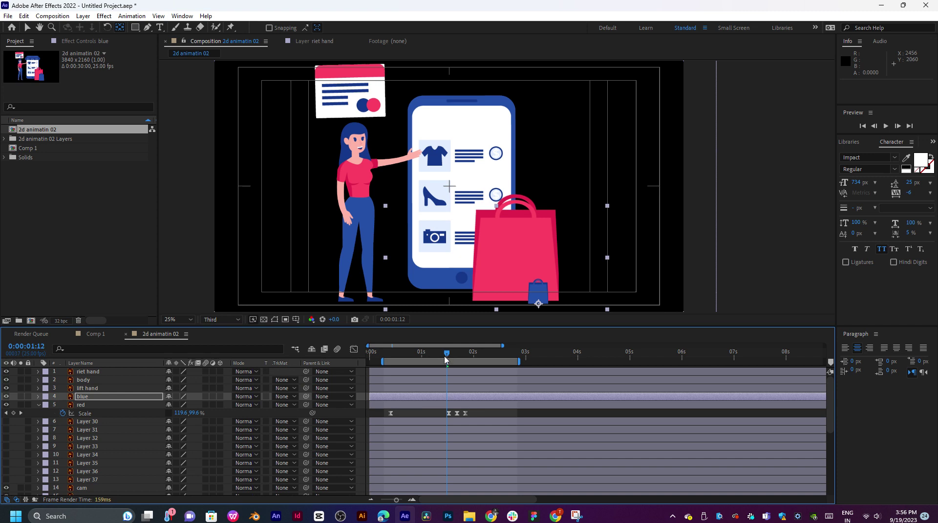
{"action": "key", "text": "space"}
{"action": "key", "text": "space"}
{"action": "left_click_drag", "start_coordinate": [431, 373], "coordinate": [402, 380]}
Select the cam, zoo, tist and test layers, from layer 14 to layer 25, and solo them.
{"action": "left_click", "coordinate": [86, 389]}
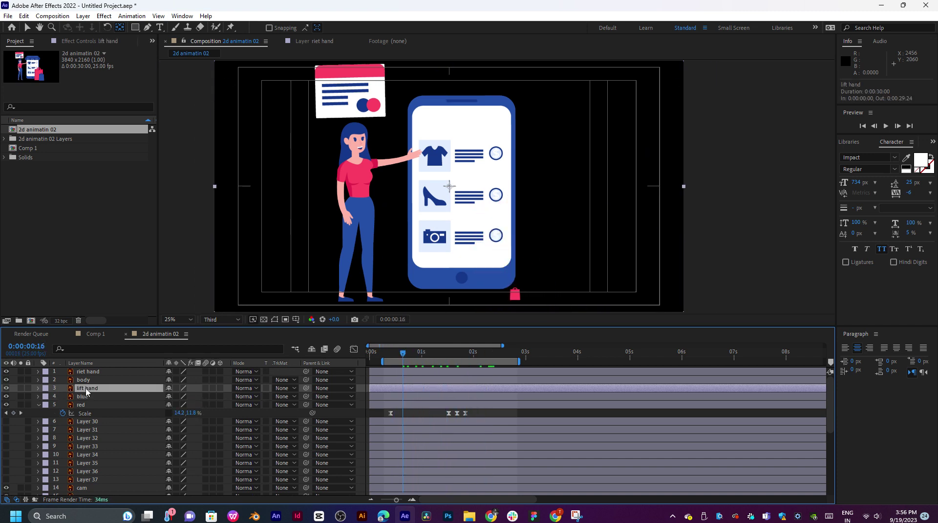
{"action": "scroll", "coordinate": [93, 389], "scroll_direction": "down", "scroll_amount": 3}
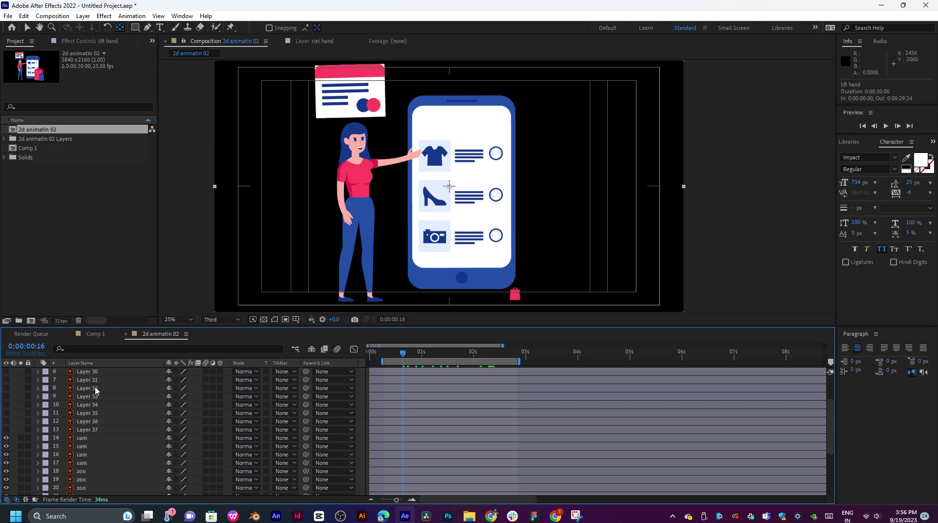
{"action": "left_click", "coordinate": [95, 438]}
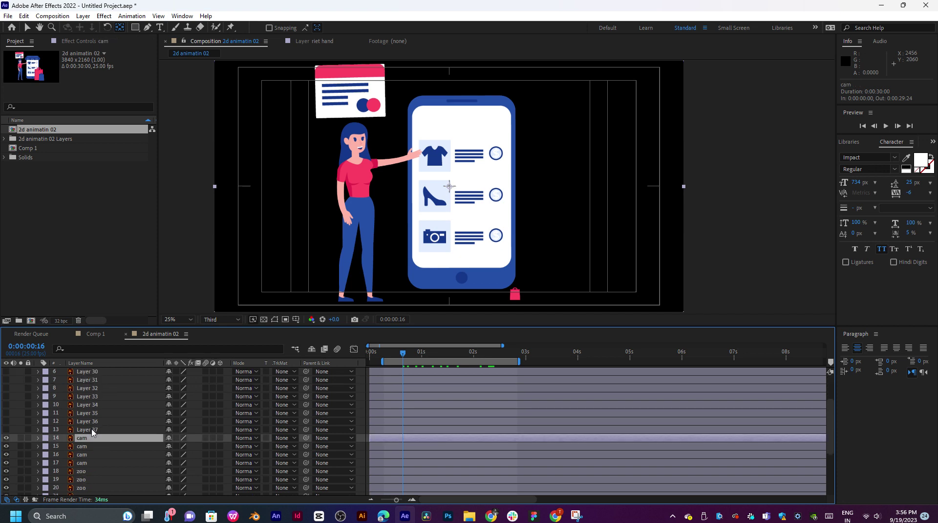
{"action": "left_click", "coordinate": [91, 429]}
{"action": "scroll", "coordinate": [96, 423], "scroll_direction": "down", "scroll_amount": 3}
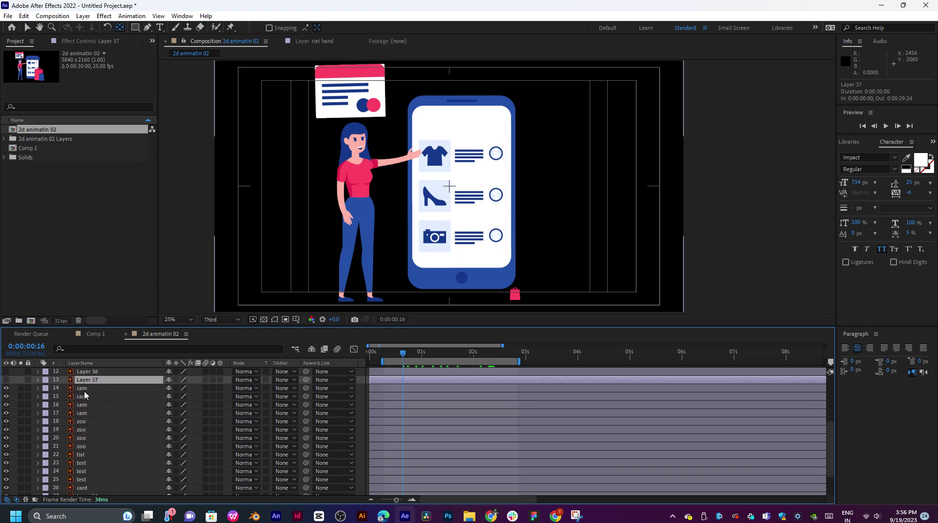
{"action": "left_click", "coordinate": [85, 392]}
{"action": "left_click", "coordinate": [89, 413], "text": "shift"}
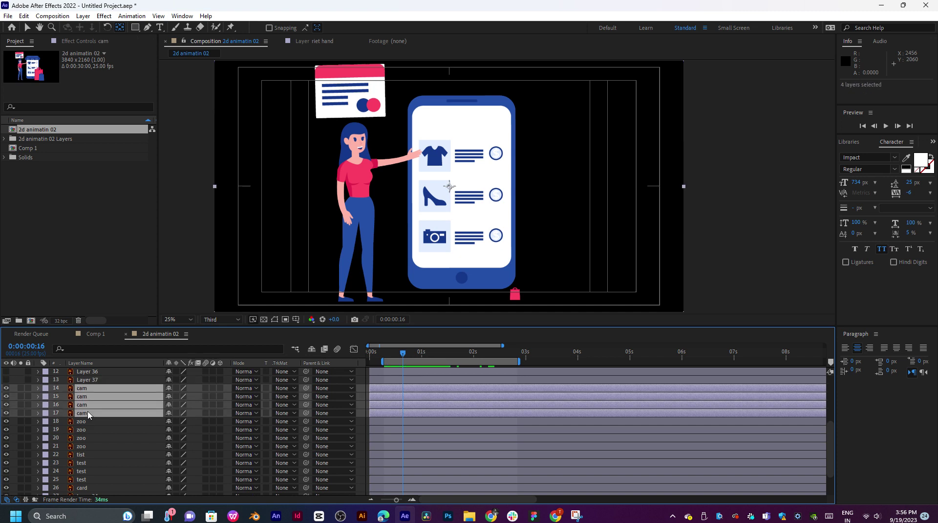
{"action": "scroll", "coordinate": [101, 424], "scroll_direction": "down", "scroll_amount": 3}
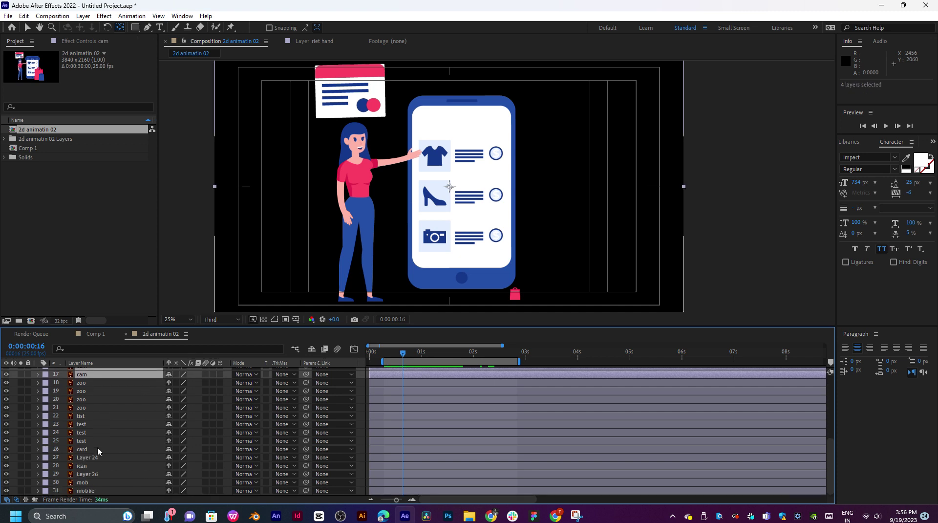
{"action": "left_click", "coordinate": [90, 441], "text": "shift"}
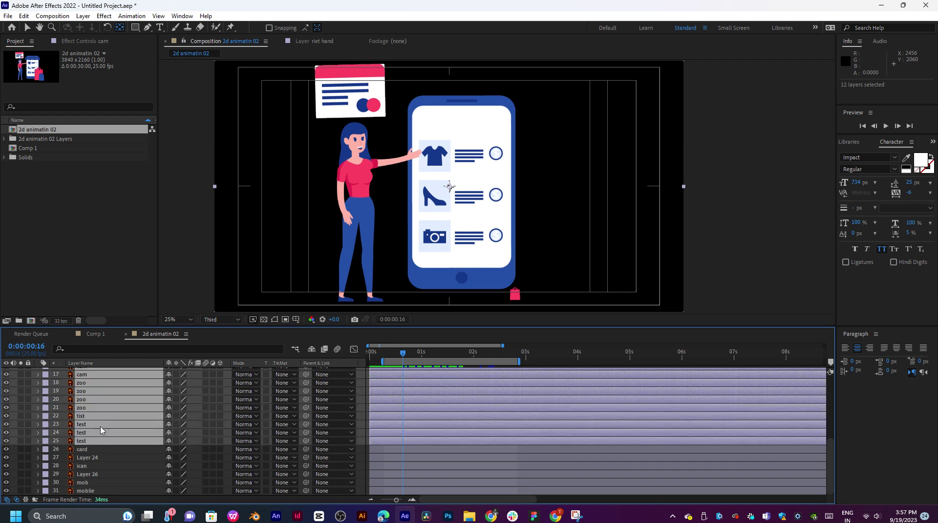
{"action": "scroll", "coordinate": [132, 399], "scroll_direction": "up", "scroll_amount": 1}
{"action": "scroll", "coordinate": [133, 400], "scroll_direction": "up", "scroll_amount": 1}
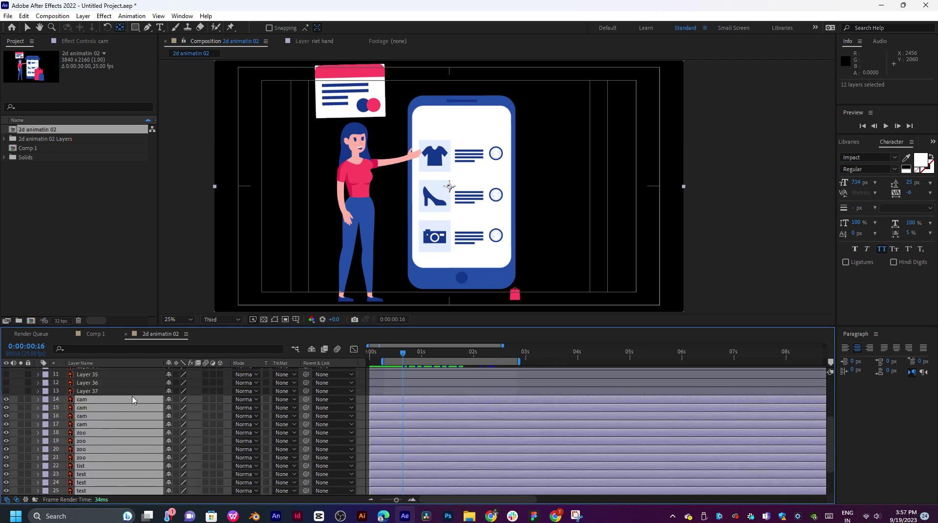
{"action": "left_click", "coordinate": [20, 399]}
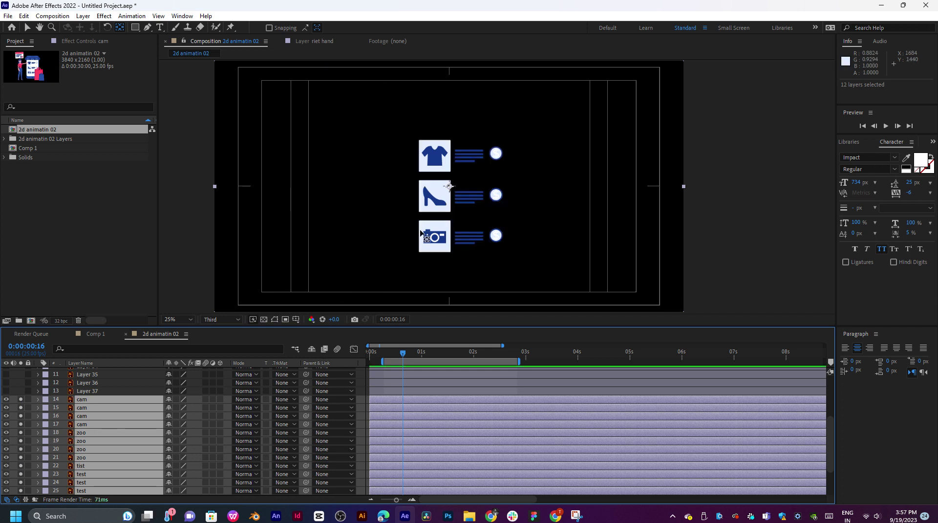
Add a Position keyframe to the twelve selected phone item layers at about 0:00:00:24.
{"action": "scroll", "coordinate": [449, 208], "scroll_direction": "up", "scroll_amount": 2}
{"action": "scroll", "coordinate": [450, 207], "scroll_direction": "up", "scroll_amount": 2}
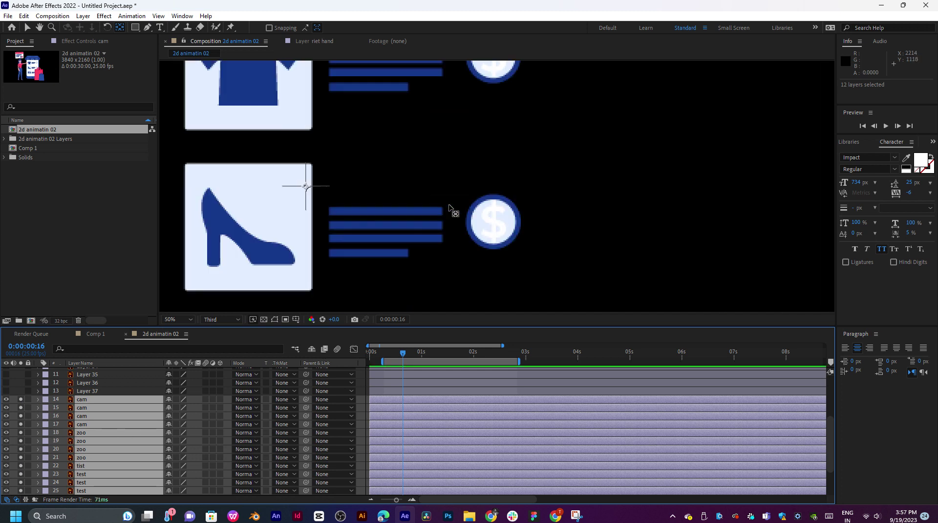
{"action": "scroll", "coordinate": [450, 207], "scroll_direction": "down", "scroll_amount": 4}
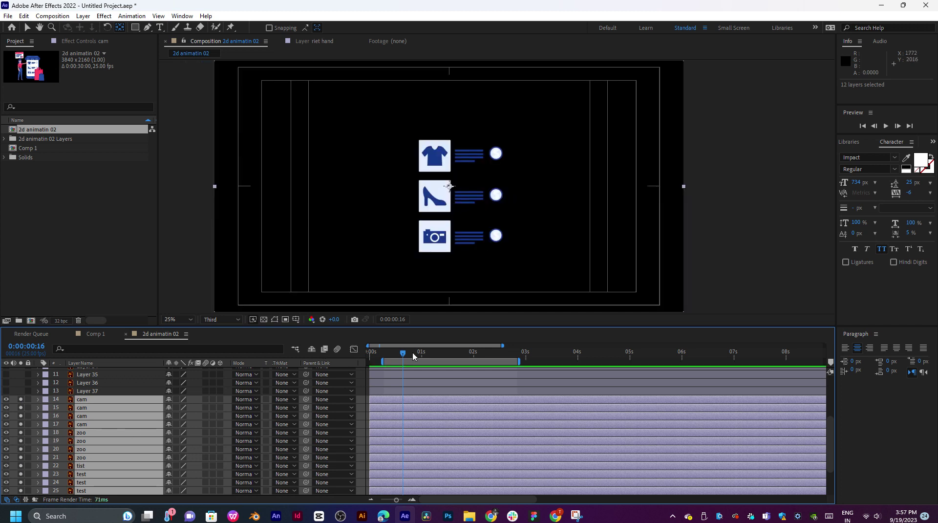
{"action": "left_click_drag", "start_coordinate": [413, 353], "coordinate": [425, 355]}
{"action": "key", "text": "p"}
{"action": "key", "text": "alt+shift+p"}
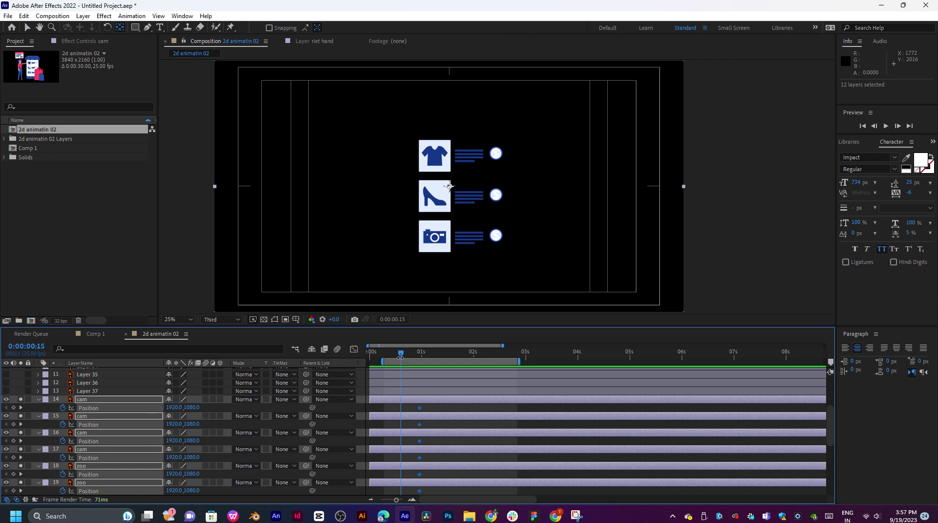
At 0:00:00:15, set the vertical position of the selected item layers to 2739 and preview them sliding up into place.
{"action": "left_click_drag", "start_coordinate": [443, 213], "coordinate": [443, 251]}
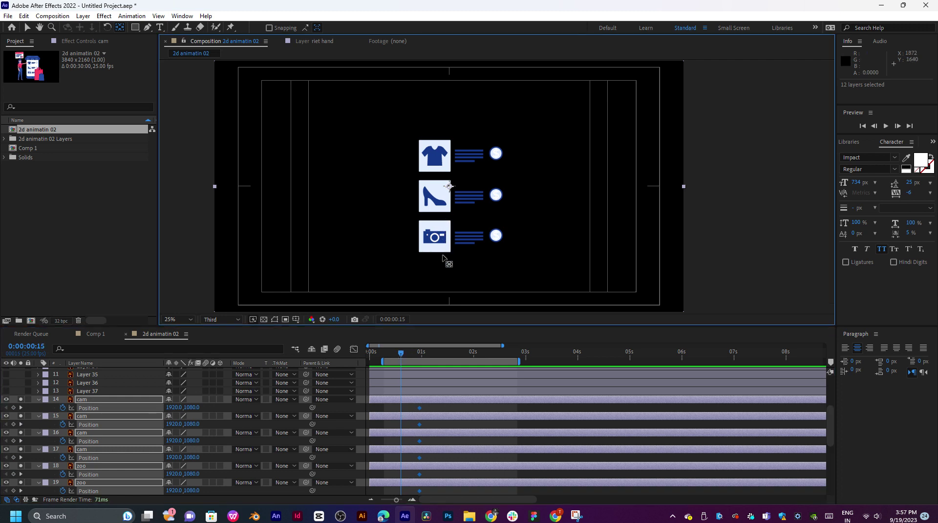
{"action": "left_click_drag", "start_coordinate": [175, 407], "coordinate": [282, 400]}
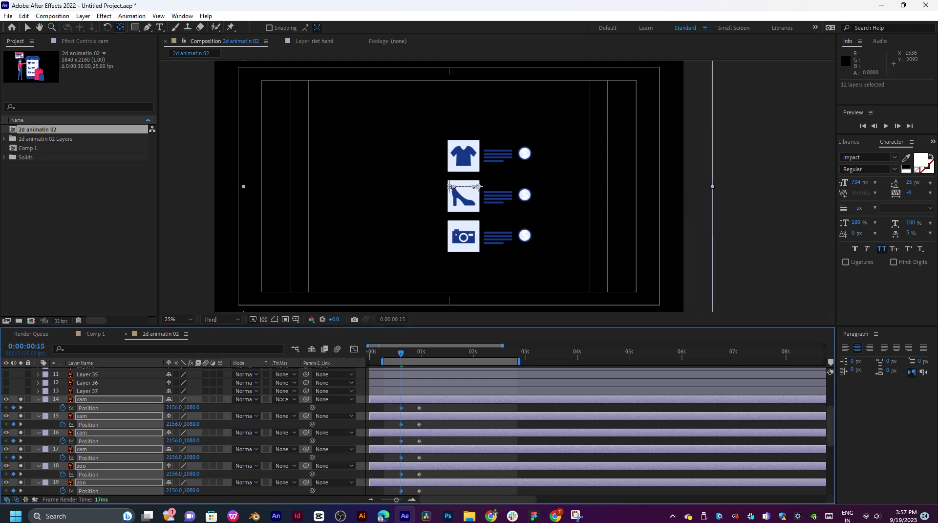
{"action": "key", "text": "ctrl+z"}
{"action": "left_click_drag", "start_coordinate": [193, 408], "coordinate": [935, 425]}
{"action": "key", "text": "comma"}
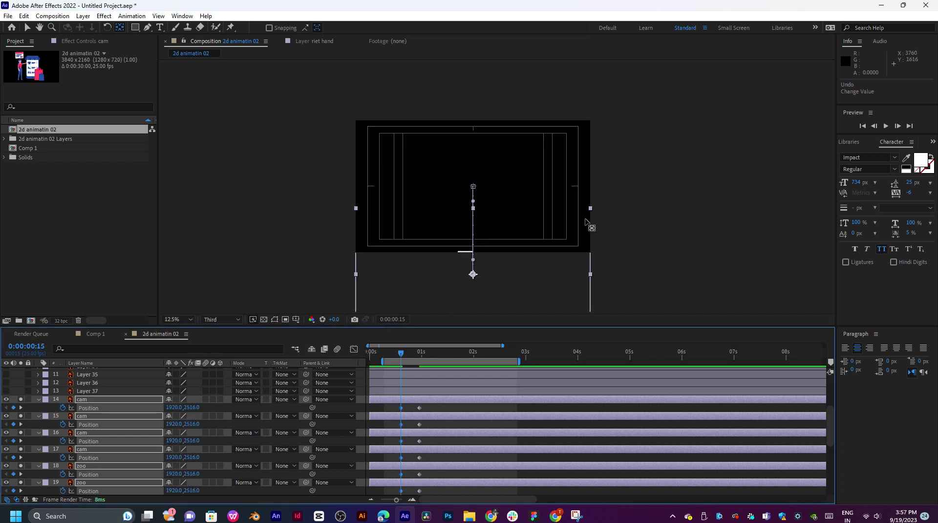
{"action": "left_click_drag", "start_coordinate": [190, 413], "coordinate": [201, 407]}
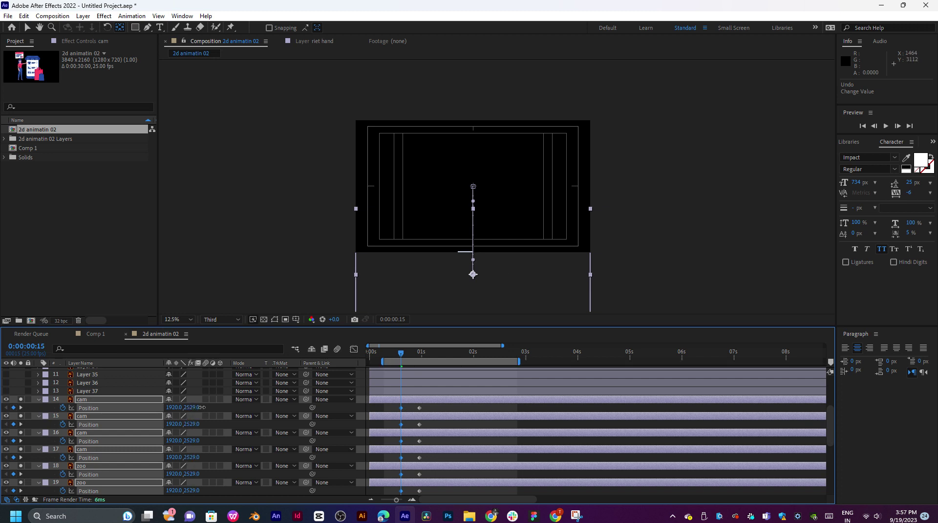
{"action": "key", "text": "space"}
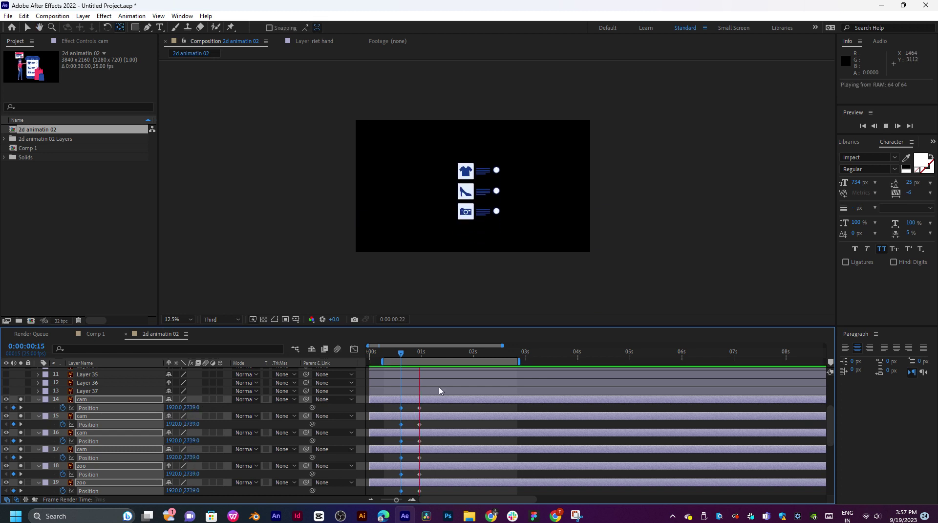
{"action": "key", "text": "space"}
{"action": "mouse_move", "coordinate": [410, 357]}
{"action": "left_mouse_down"}
{"action": "mouse_move", "coordinate": [420, 358]}
{"action": "mouse_move", "coordinate": [403, 358]}
{"action": "left_mouse_up"}
{"action": "key", "text": "space"}
{"action": "key", "text": "space"}
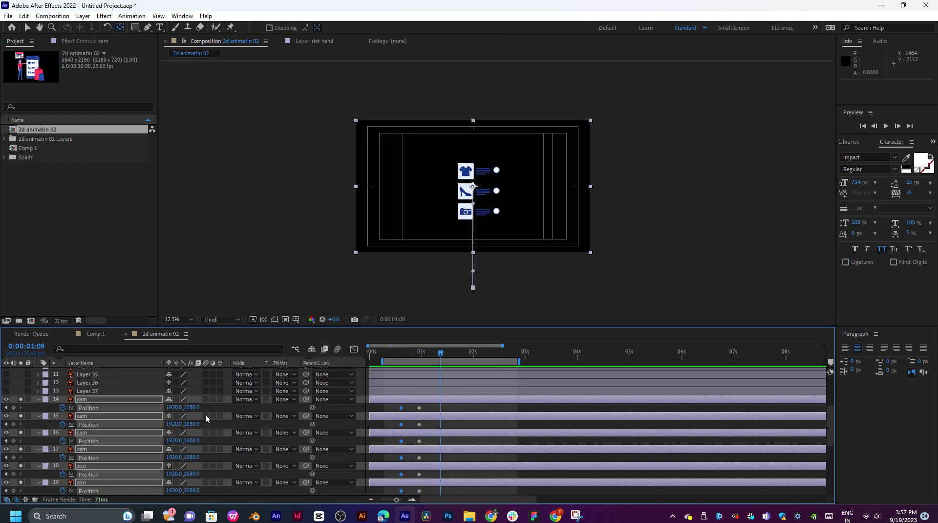
Enable motion blur for the selected item layers and the composition, and preview the blurred upward slide.
{"action": "left_click", "coordinate": [205, 415]}
{"action": "left_click", "coordinate": [401, 355]}
{"action": "key", "text": "space"}
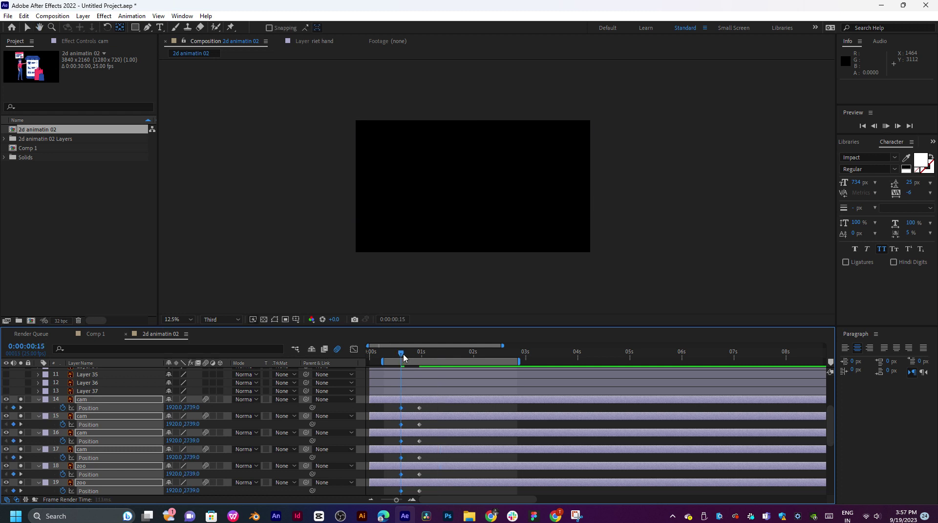
{"action": "key", "text": "space"}
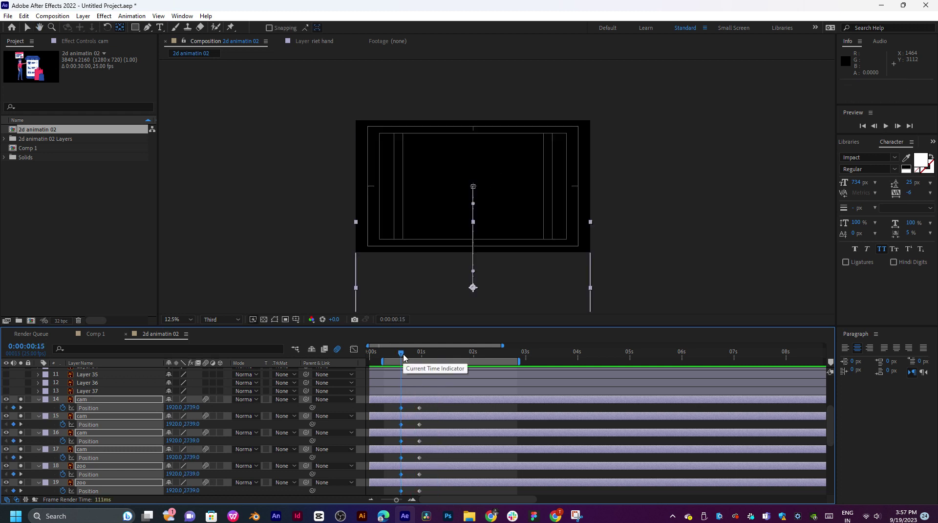
{"action": "key", "text": "space"}
{"action": "key", "text": "space"}
{"action": "left_click", "coordinate": [409, 355]}
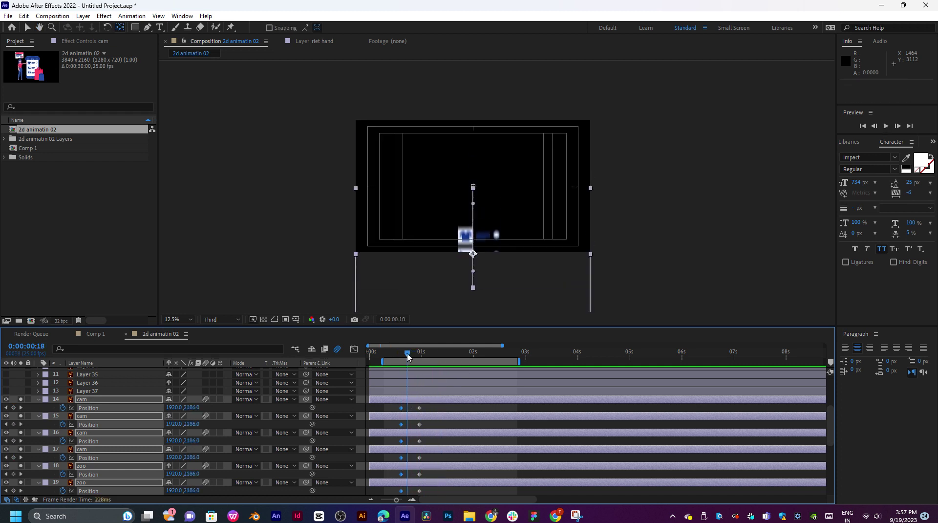
{"action": "mouse_move", "coordinate": [408, 357]}
{"action": "left_mouse_down"}
{"action": "mouse_move", "coordinate": [420, 356]}
{"action": "mouse_move", "coordinate": [405, 358]}
{"action": "left_mouse_up"}
{"action": "key", "text": "space"}
{"action": "key", "text": "space"}
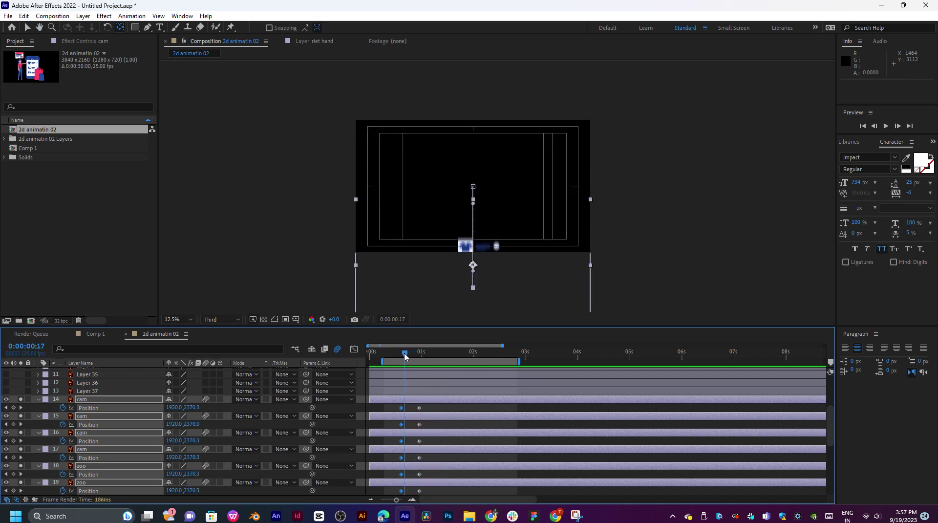
{"action": "scroll", "coordinate": [430, 409], "scroll_direction": "down", "scroll_amount": 2}
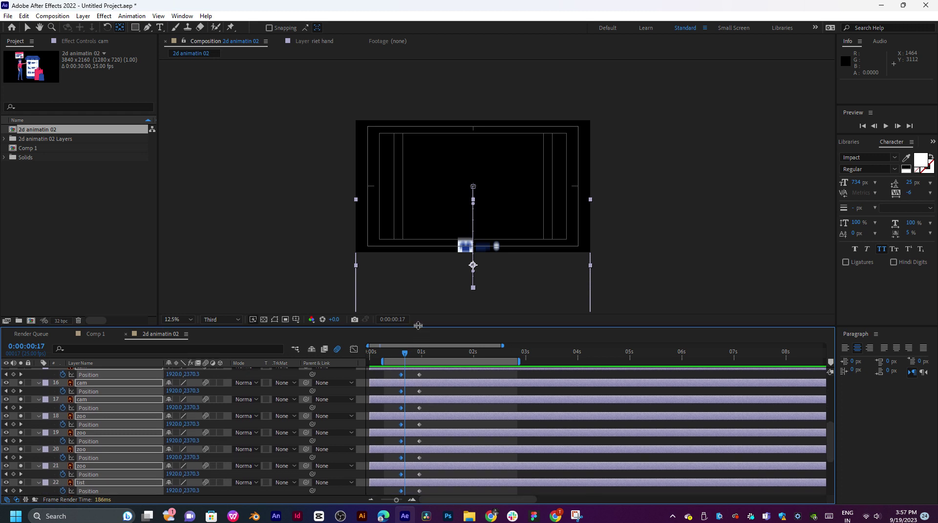
Apply Easy Ease to all Position keyframes of the cam, zoo, tist and test layers, from layer 14 to layer 25.
{"action": "left_click_drag", "start_coordinate": [418, 325], "coordinate": [419, 249]}
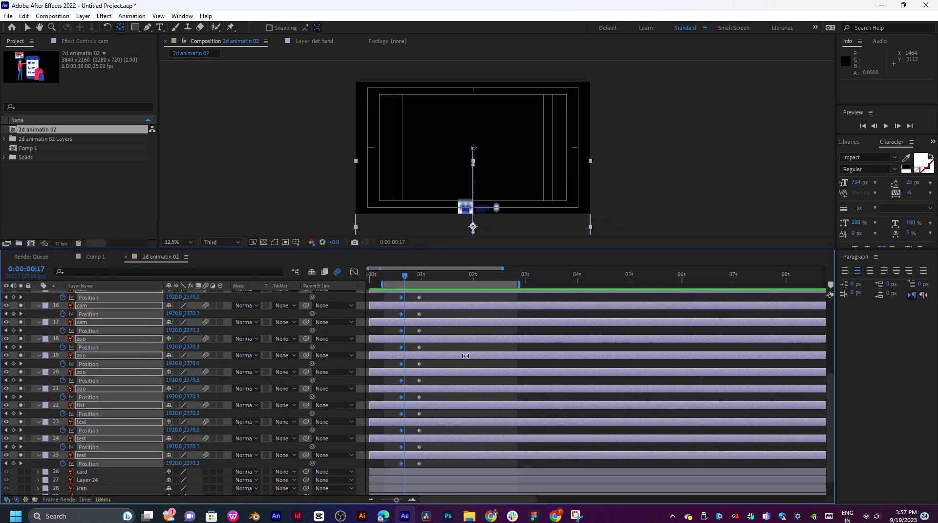
{"action": "scroll", "coordinate": [473, 370], "scroll_direction": "up", "scroll_amount": 1}
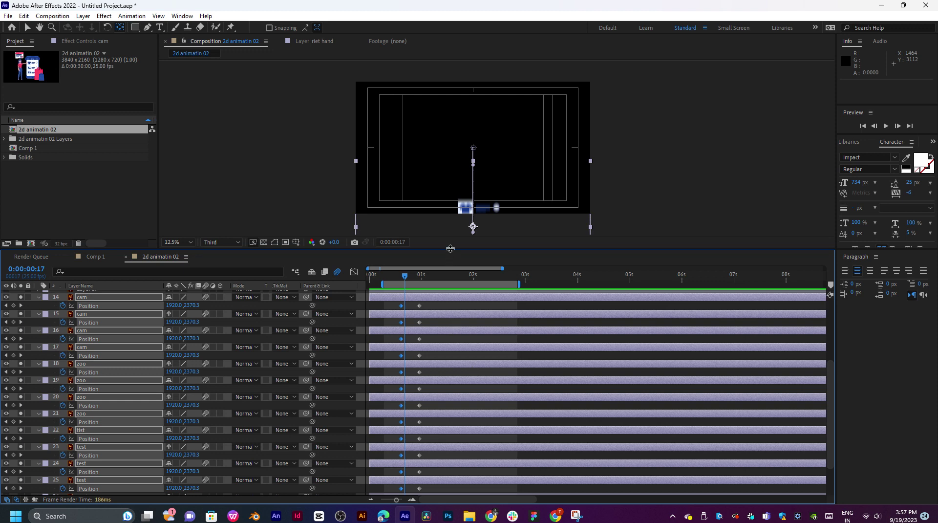
{"action": "left_click_drag", "start_coordinate": [450, 249], "coordinate": [449, 210]}
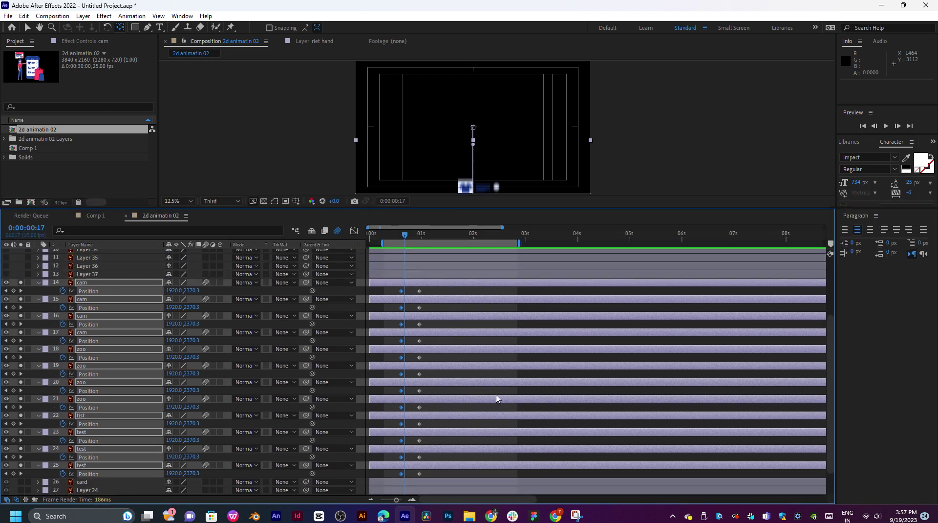
{"action": "left_click_drag", "start_coordinate": [432, 292], "coordinate": [402, 478]}
{"action": "right_click", "coordinate": [402, 478]}
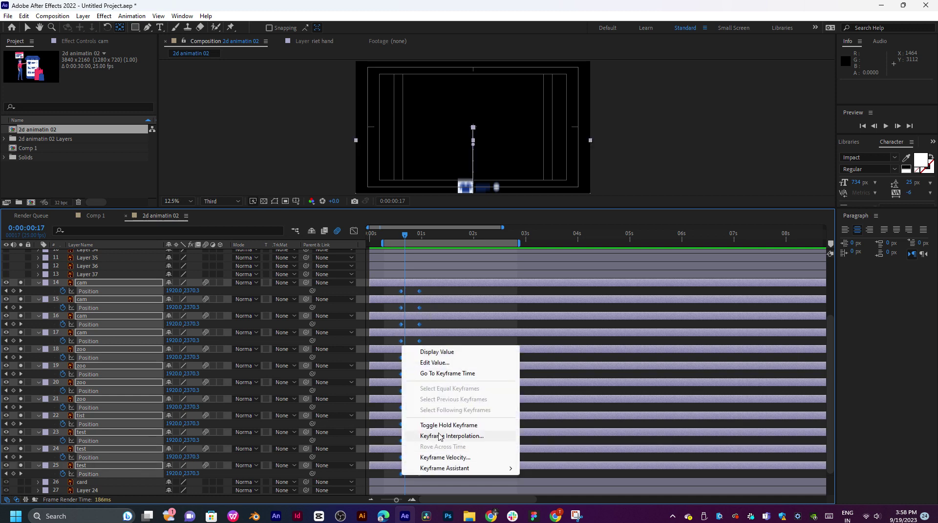
{"action": "mouse_move", "coordinate": [469, 467]}
{"action": "left_click", "coordinate": [564, 408]}
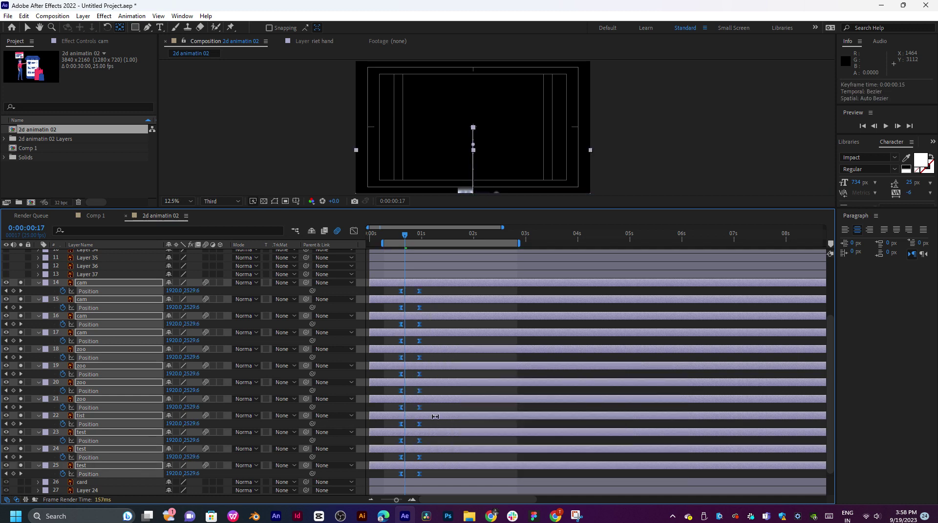
Move the end Position keyframes of layers 14 to 25 to 0:00:00:21 and preview the faster slide.
{"action": "left_click_drag", "start_coordinate": [435, 292], "coordinate": [415, 481]}
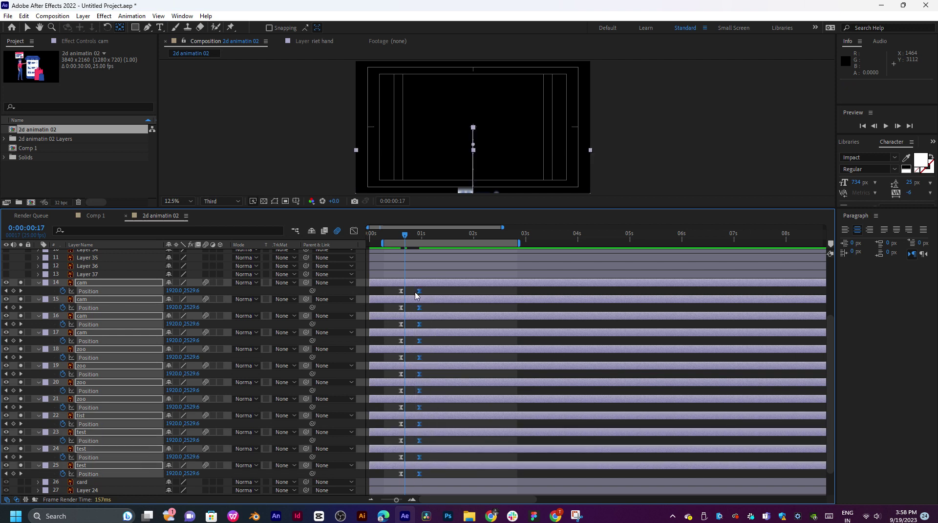
{"action": "left_click_drag", "start_coordinate": [416, 294], "coordinate": [413, 295]}
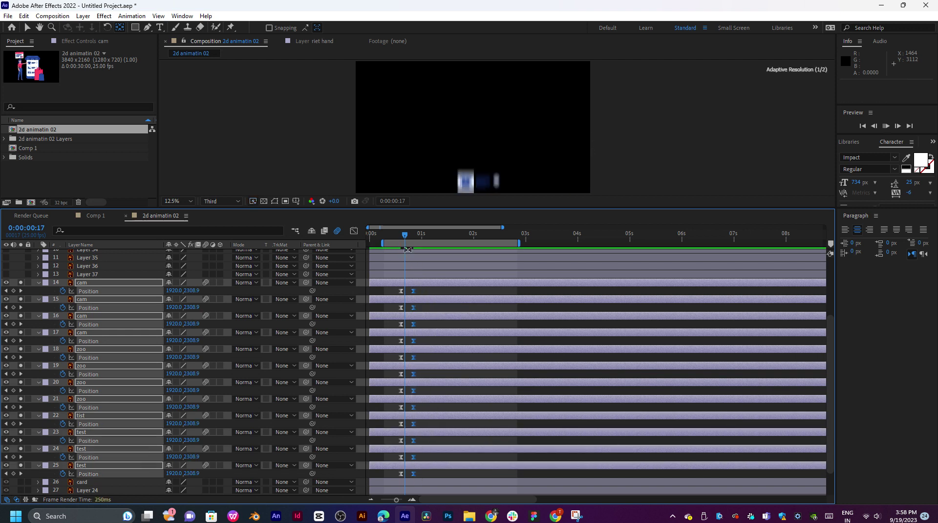
{"action": "key", "text": "space"}
{"action": "left_click_drag", "start_coordinate": [407, 237], "coordinate": [405, 237]}
{"action": "key", "text": "space"}
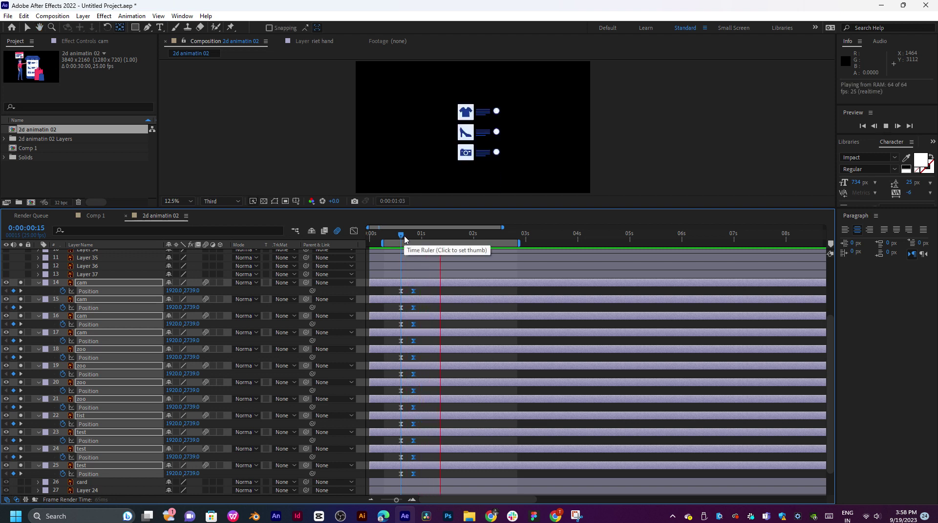
{"action": "left_click", "coordinate": [404, 236]}
{"action": "key", "text": "space"}
{"action": "key", "text": "space"}
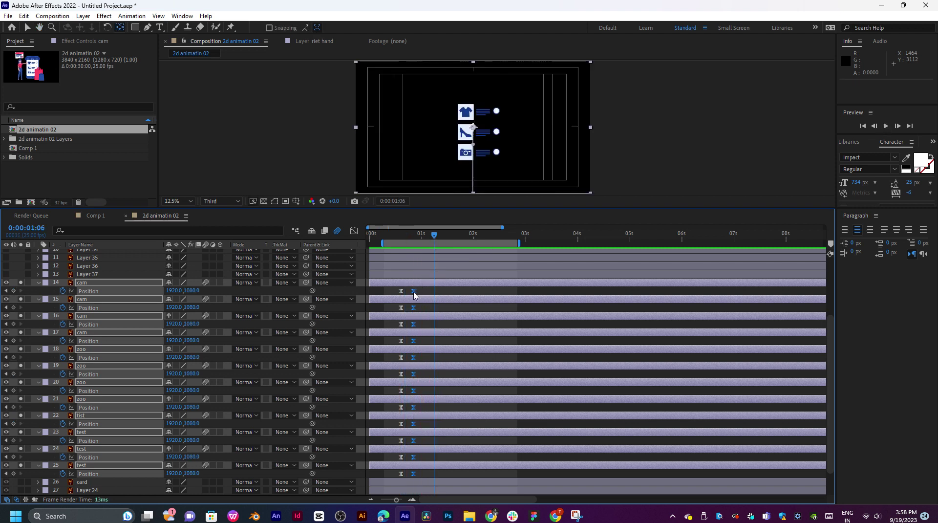
Move the end Position keyframes of layers 14 to 25 to 0:00:01:00 and preview the eased slide.
{"action": "left_click_drag", "start_coordinate": [414, 294], "coordinate": [422, 295]}
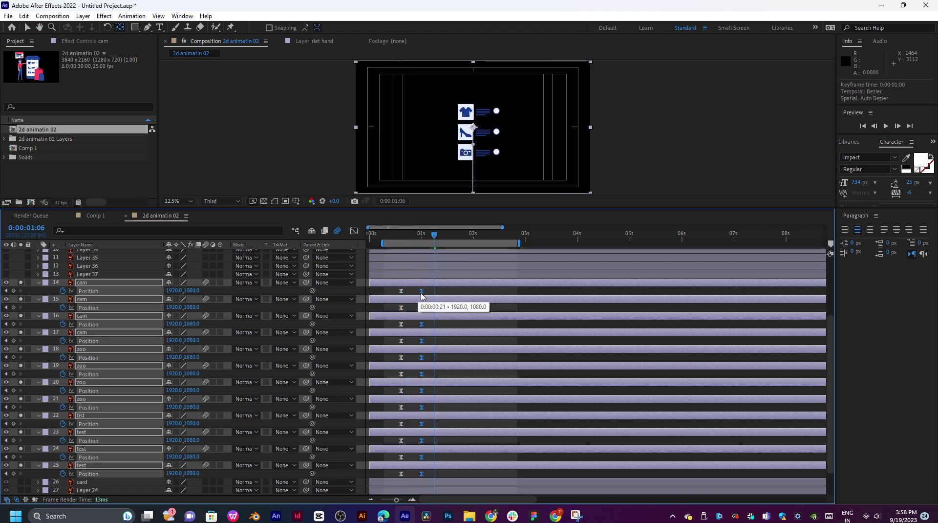
{"action": "left_click", "coordinate": [411, 239]}
{"action": "key", "text": "equal"}
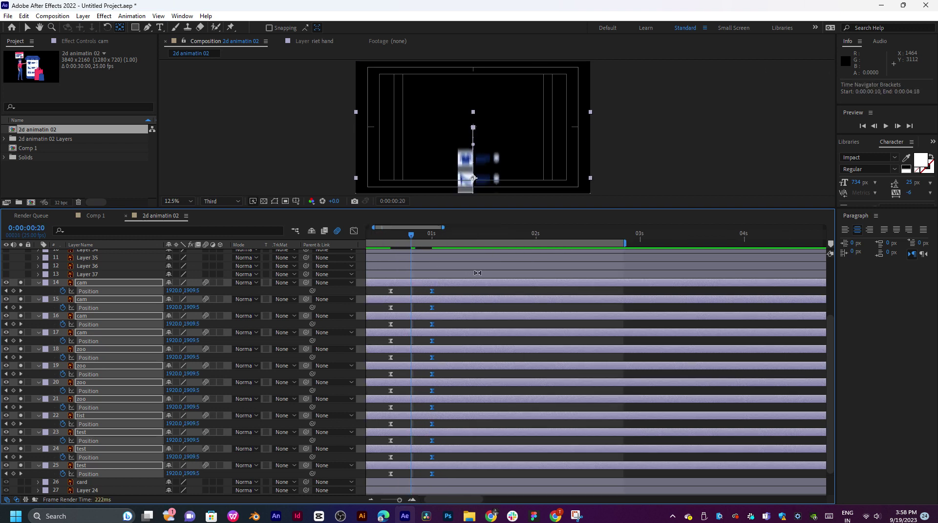
{"action": "mouse_move", "coordinate": [404, 238]}
{"action": "left_mouse_down"}
{"action": "mouse_move", "coordinate": [346, 238]}
{"action": "mouse_move", "coordinate": [405, 240]}
{"action": "left_mouse_up"}
{"action": "key", "text": "space"}
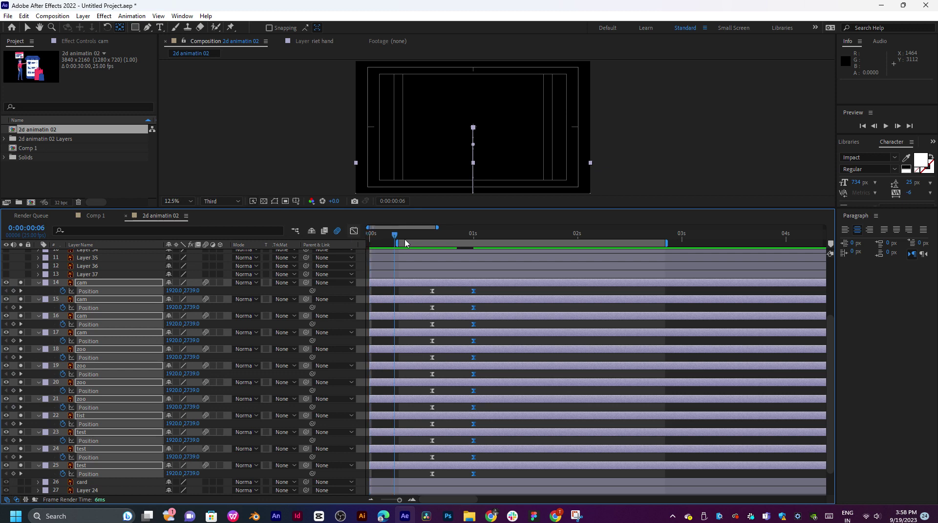
{"action": "left_click", "coordinate": [419, 236]}
{"action": "key", "text": "space"}
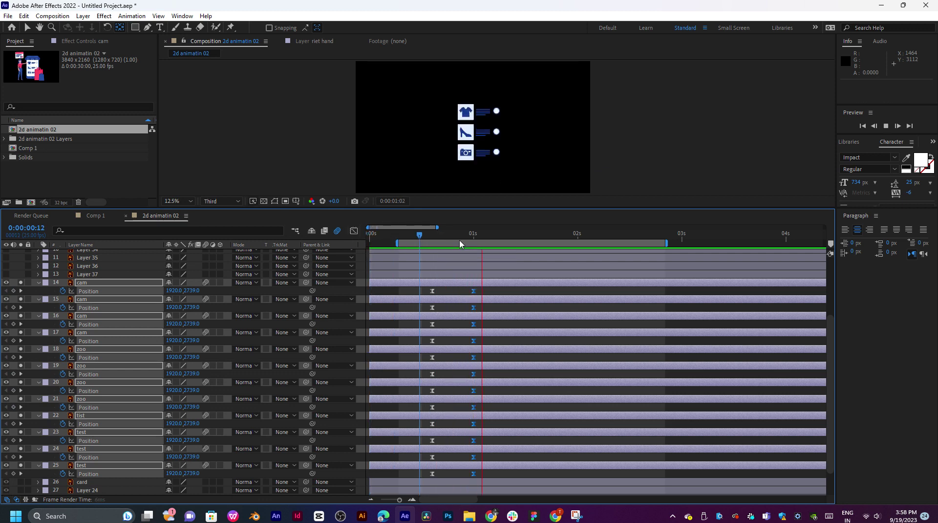
Try staggering the Position keyframes by two frames per layer, working from the uppermost cam layer down to layer 16.
{"action": "left_click", "coordinate": [445, 238]}
{"action": "left_click_drag", "start_coordinate": [487, 305], "coordinate": [431, 491]}
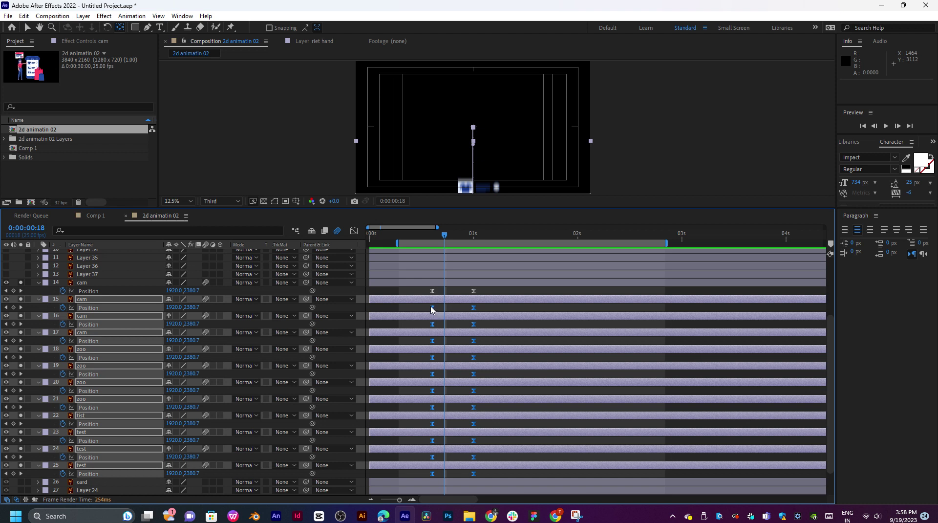
{"action": "left_click_drag", "start_coordinate": [431, 309], "coordinate": [432, 492]}
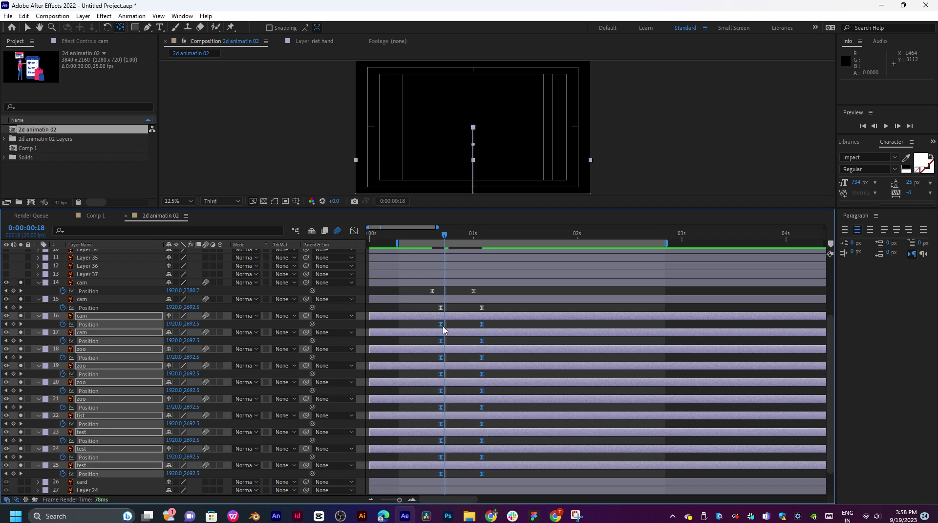
{"action": "left_click_drag", "start_coordinate": [443, 326], "coordinate": [414, 490]}
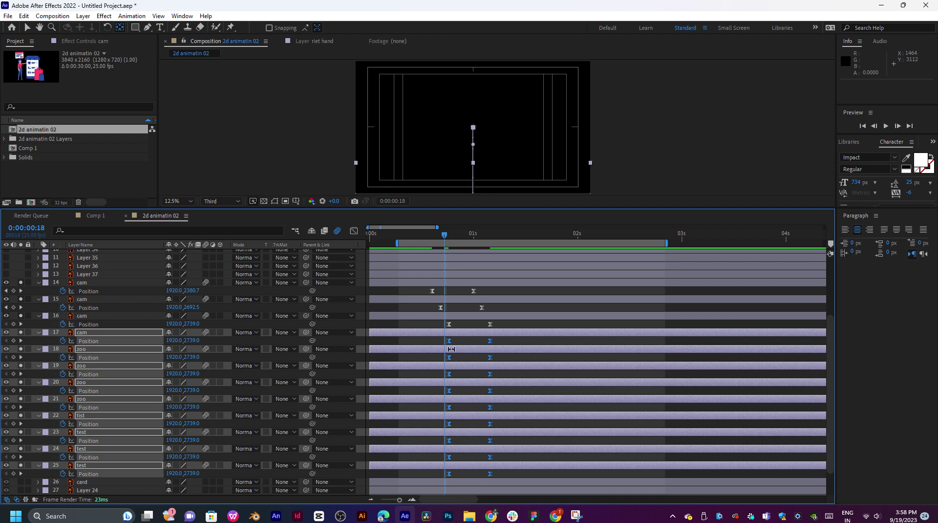
{"action": "left_click", "coordinate": [451, 345]}
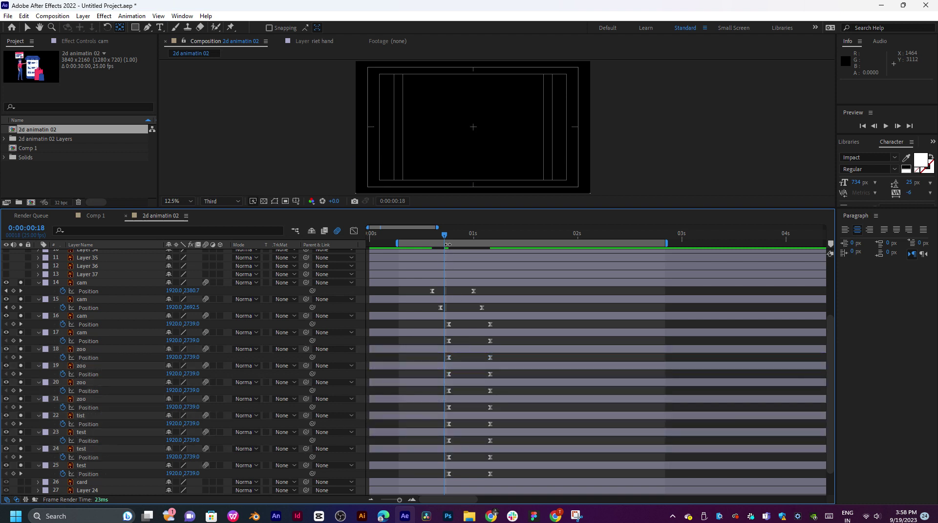
Stagger the Position keyframe pairs of layers 25, 24, 23 and 22 to start at about 0:00:00:07, 0:00:00:11, 0:00:00:15 and 0:00:00:18.
{"action": "mouse_move", "coordinate": [465, 247]}
{"action": "left_mouse_down"}
{"action": "mouse_move", "coordinate": [496, 244]}
{"action": "mouse_move", "coordinate": [458, 251]}
{"action": "left_mouse_up"}
{"action": "left_click_drag", "start_coordinate": [449, 475], "coordinate": [397, 477]}
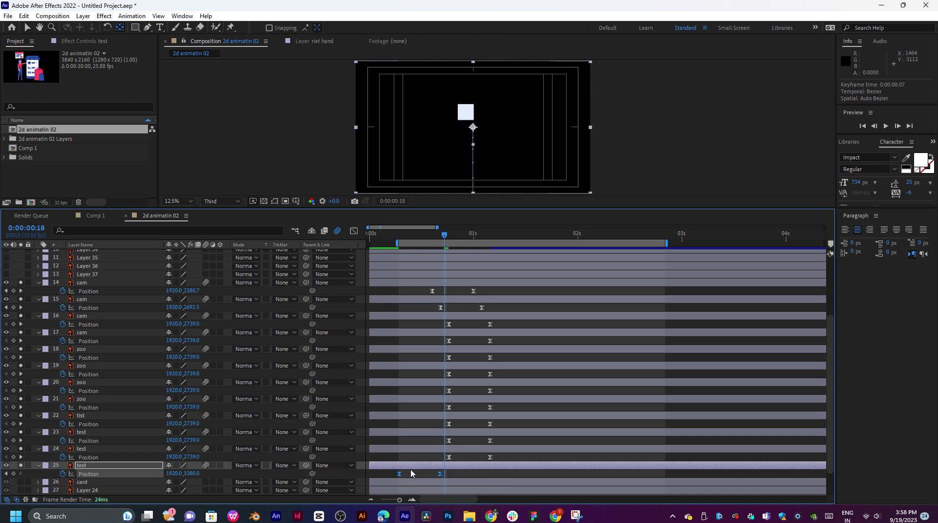
{"action": "left_click_drag", "start_coordinate": [500, 455], "coordinate": [417, 465]}
{"action": "left_click_drag", "start_coordinate": [500, 442], "coordinate": [433, 443]}
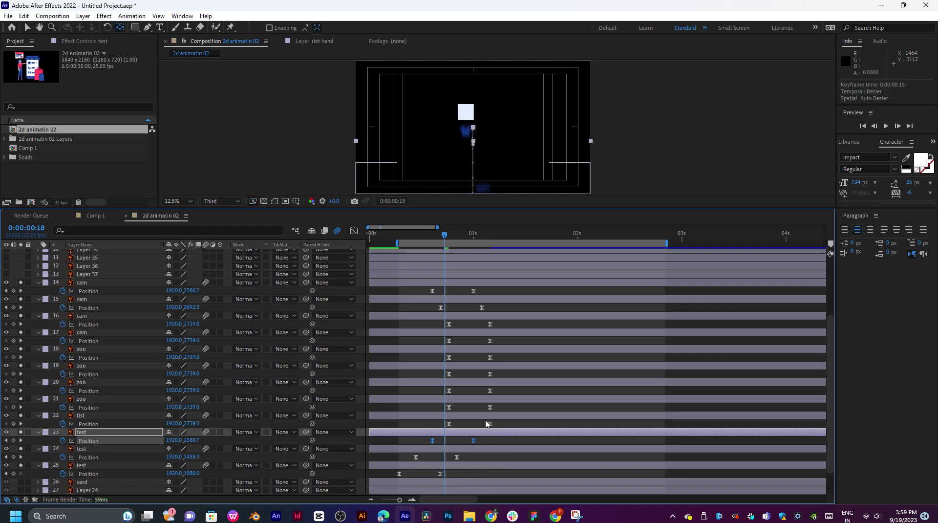
{"action": "left_click_drag", "start_coordinate": [500, 421], "coordinate": [445, 426]}
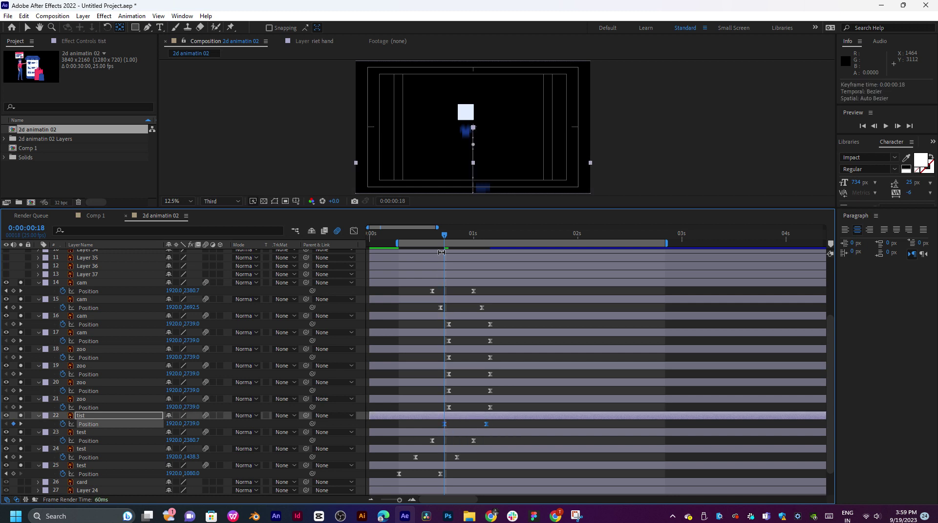
{"action": "mouse_move", "coordinate": [445, 243]}
{"action": "left_mouse_down"}
{"action": "mouse_move", "coordinate": [430, 237]}
{"action": "mouse_move", "coordinate": [403, 250]}
{"action": "mouse_move", "coordinate": [501, 239]}
{"action": "mouse_move", "coordinate": [453, 247]}
{"action": "left_mouse_up"}
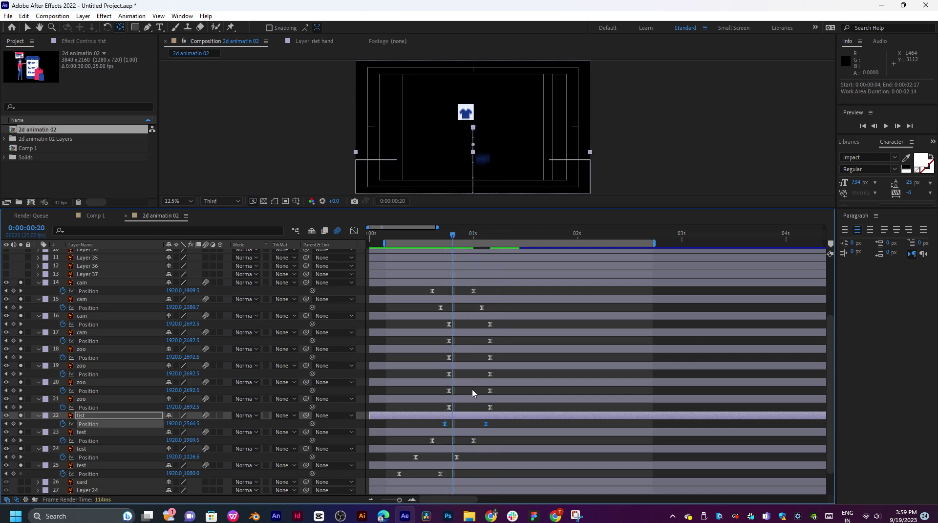
Shift the Position keyframe pairs of zoo layers 21, 20, 19 and 18 to start progressively later, from about 0:00:00:21 to 0:00:01:03.
{"action": "left_click_drag", "start_coordinate": [499, 291], "coordinate": [450, 411]}
{"action": "left_click_drag", "start_coordinate": [422, 288], "coordinate": [493, 410]}
{"action": "left_click", "coordinate": [422, 286]}
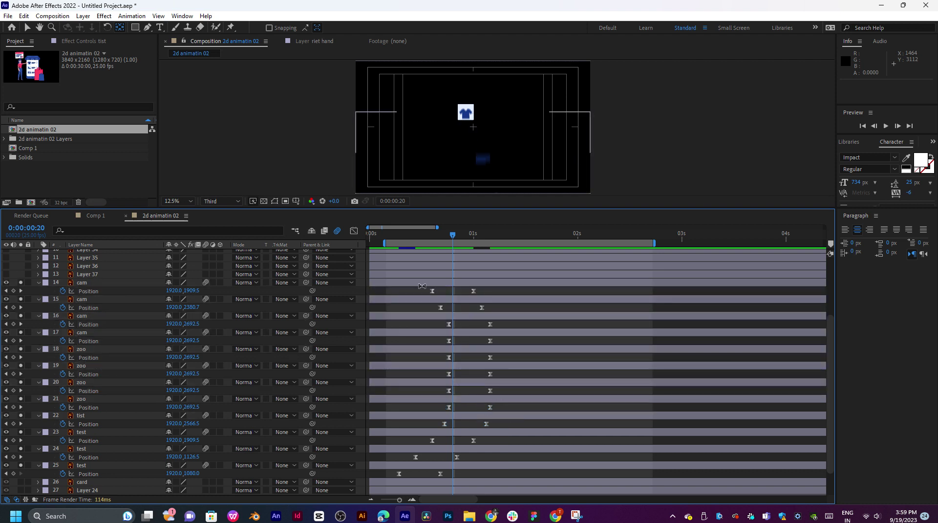
{"action": "left_click_drag", "start_coordinate": [423, 293], "coordinate": [499, 410]}
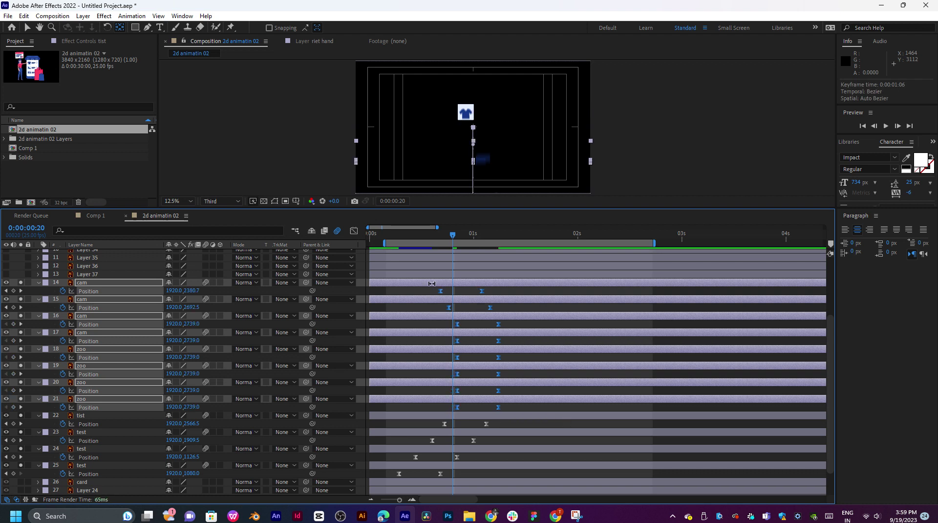
{"action": "left_click_drag", "start_coordinate": [431, 293], "coordinate": [509, 391]}
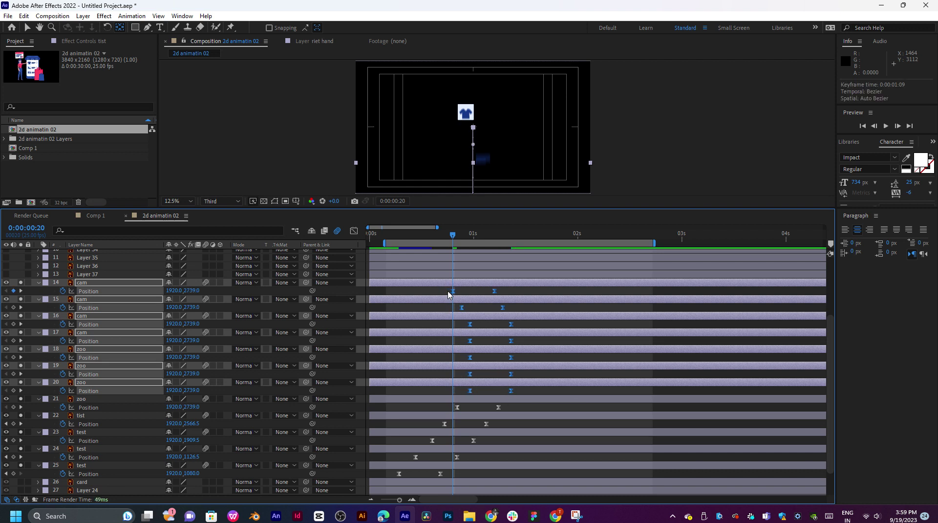
{"action": "left_click_drag", "start_coordinate": [449, 293], "coordinate": [521, 376]}
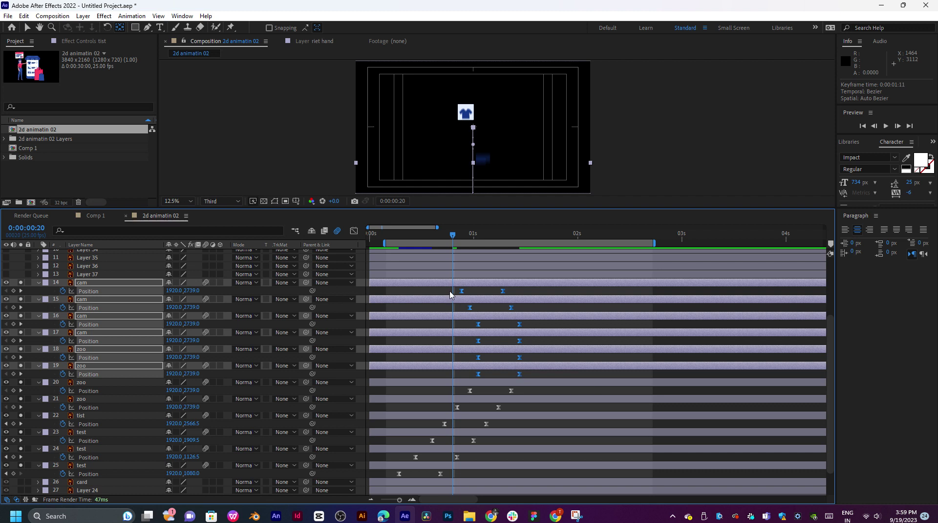
{"action": "left_click_drag", "start_coordinate": [447, 292], "coordinate": [487, 358]}
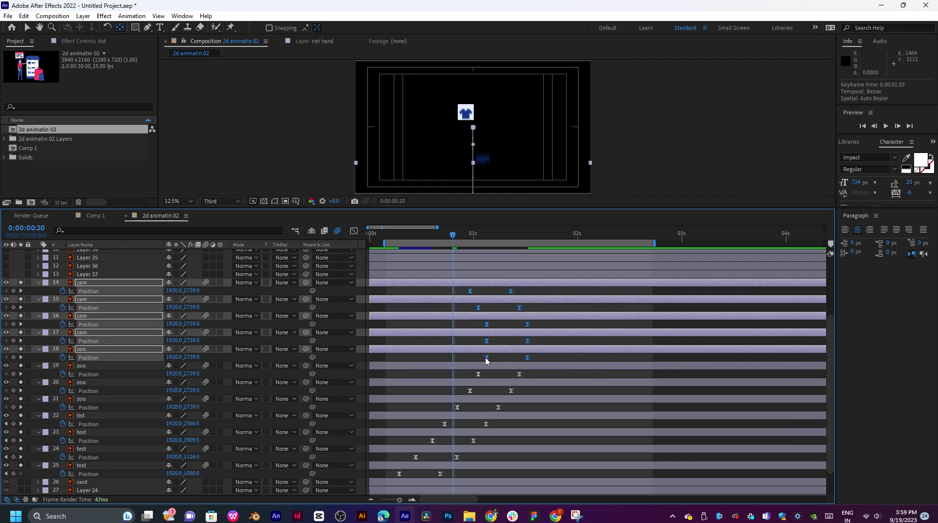
Offset the cam layers' Position keyframe pairs about three frames apart, starting layer 17 at 0:00:01:06 and ending layer 14 at 0:00:02:00.
{"action": "left_click_drag", "start_coordinate": [461, 289], "coordinate": [550, 344]}
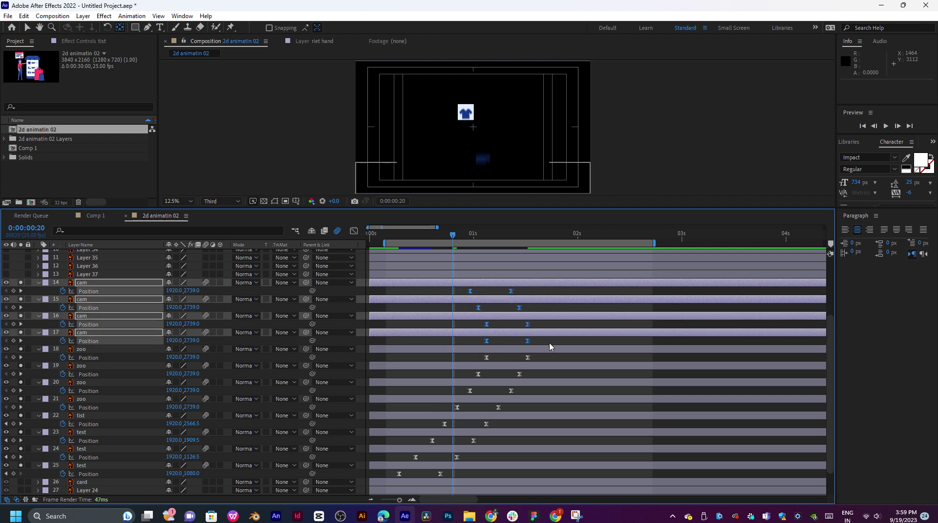
{"action": "left_click_drag", "start_coordinate": [487, 341], "coordinate": [500, 341]}
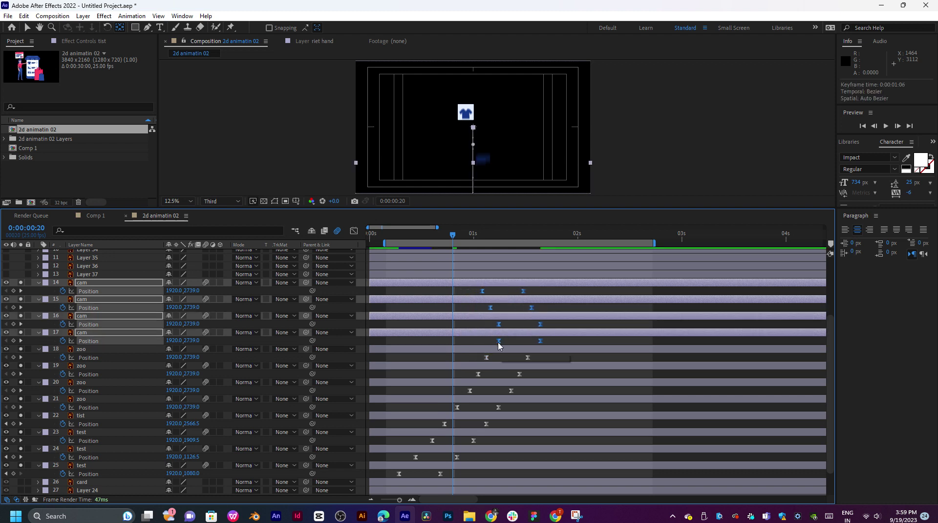
{"action": "left_click_drag", "start_coordinate": [473, 295], "coordinate": [549, 325]}
{"action": "left_click_drag", "start_coordinate": [483, 289], "coordinate": [566, 310]}
{"action": "left_click_drag", "start_coordinate": [500, 290], "coordinate": [578, 295]}
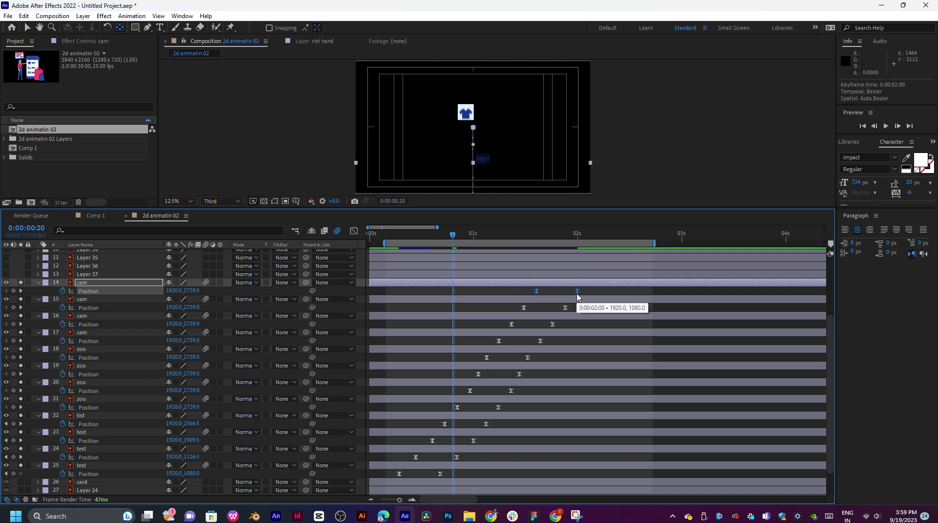
Preview the staggered upward slide of the phone items several times from different starting points.
{"action": "key", "text": "space"}
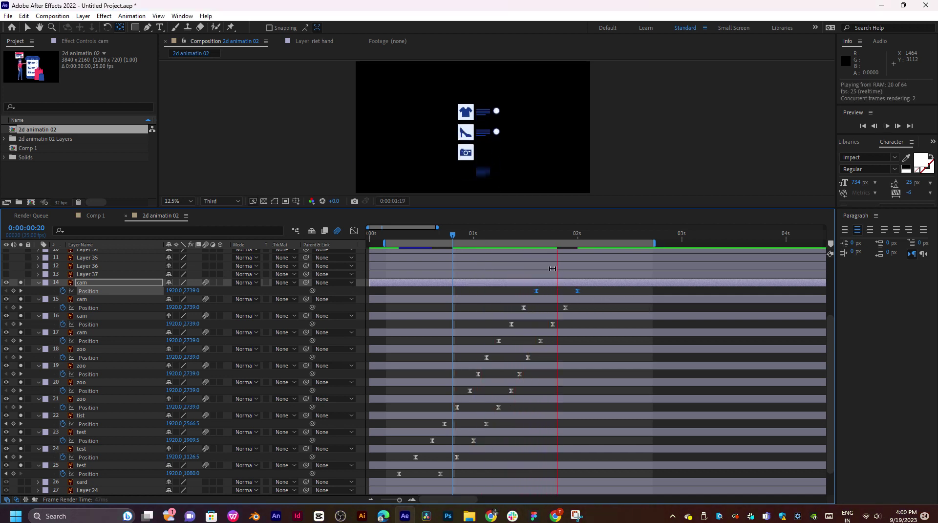
{"action": "key", "text": "space"}
{"action": "left_click_drag", "start_coordinate": [500, 239], "coordinate": [416, 251]}
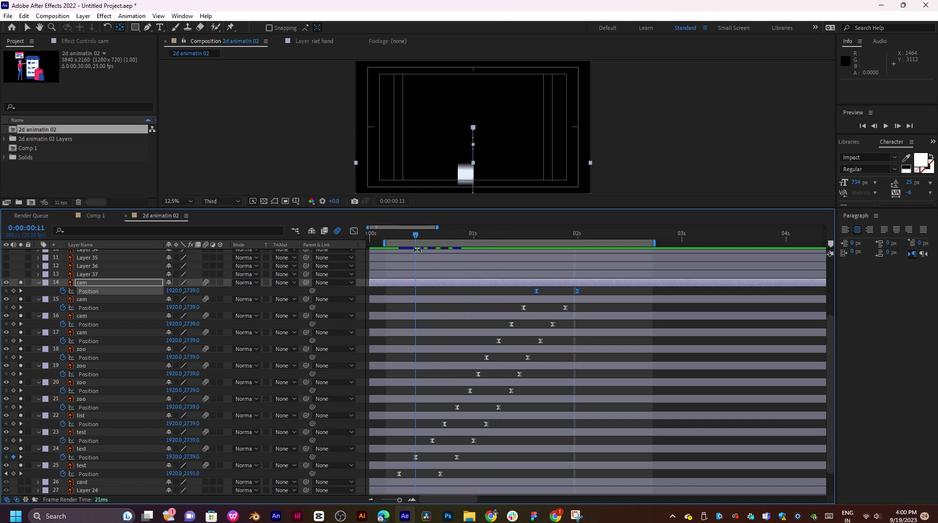
{"action": "key", "text": "space"}
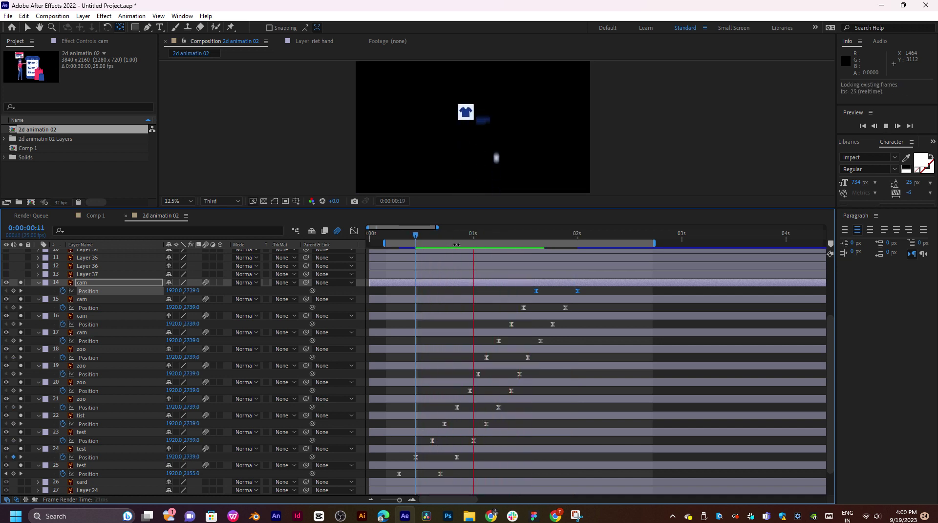
{"action": "key", "text": "space"}
{"action": "key", "text": "space"}
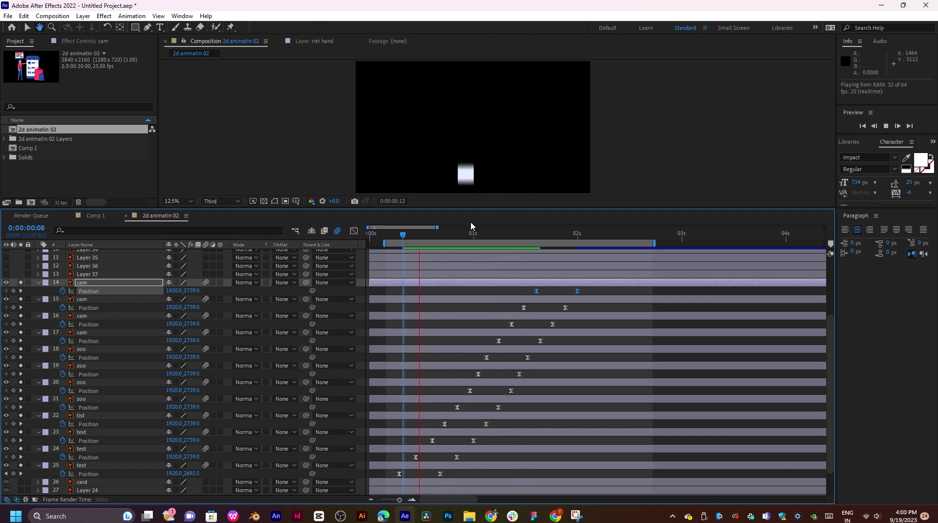
{"action": "left_click", "coordinate": [444, 235]}
{"action": "key", "text": "space"}
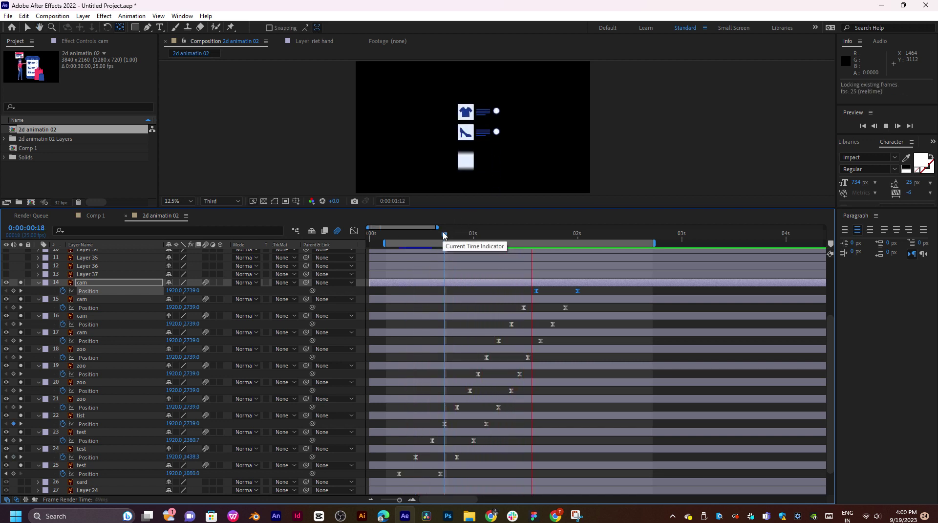
{"action": "left_click", "coordinate": [478, 236]}
{"action": "left_click_drag", "start_coordinate": [478, 238], "coordinate": [427, 245]}
{"action": "key", "text": "space"}
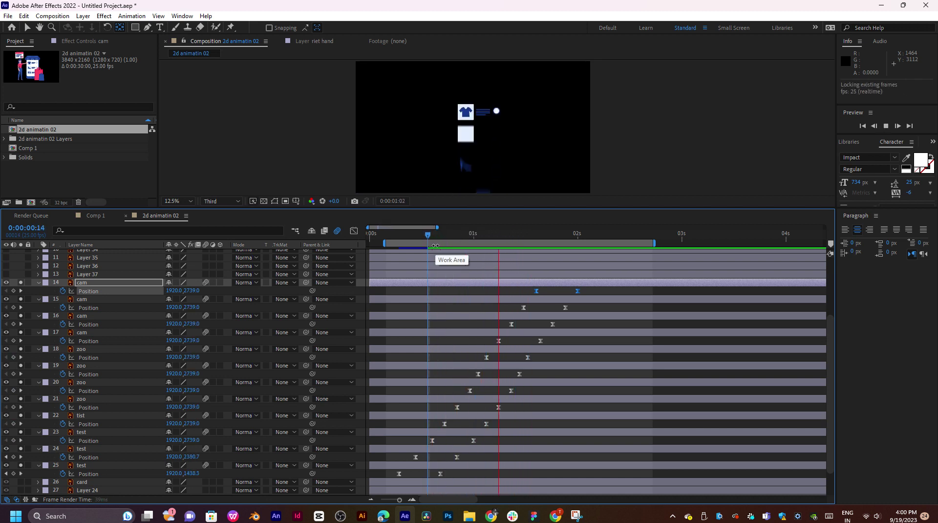
Stop the preview and select all Position keyframes of the cam, zoo and test layers 14 to 25.
{"action": "key", "text": "space"}
{"action": "left_click_drag", "start_coordinate": [592, 292], "coordinate": [377, 477]}
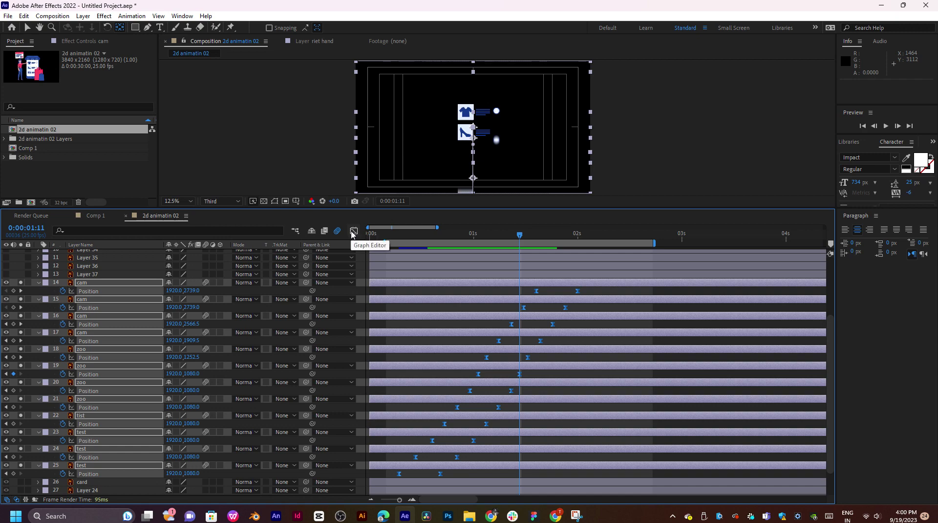
{"action": "left_click", "coordinate": [491, 515]}
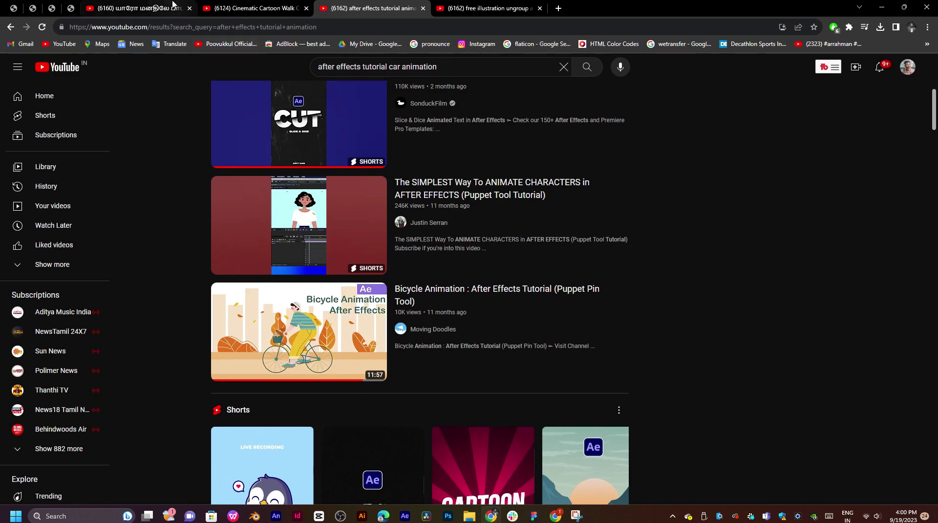
{"action": "left_click", "coordinate": [172, 6]}
{"action": "left_click", "coordinate": [511, 294]}
{"action": "scroll", "coordinate": [763, 353], "scroll_direction": "down", "scroll_amount": 3}
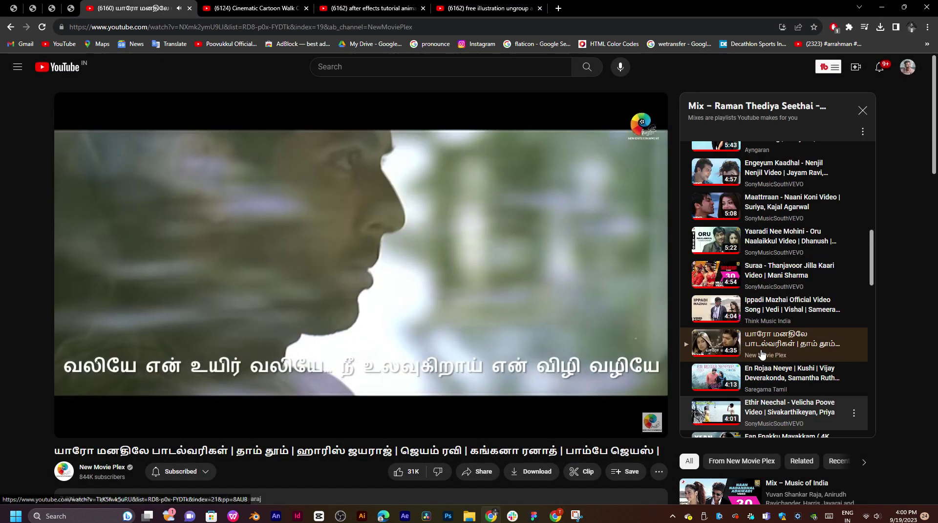
{"action": "key", "text": "alt+Tab"}
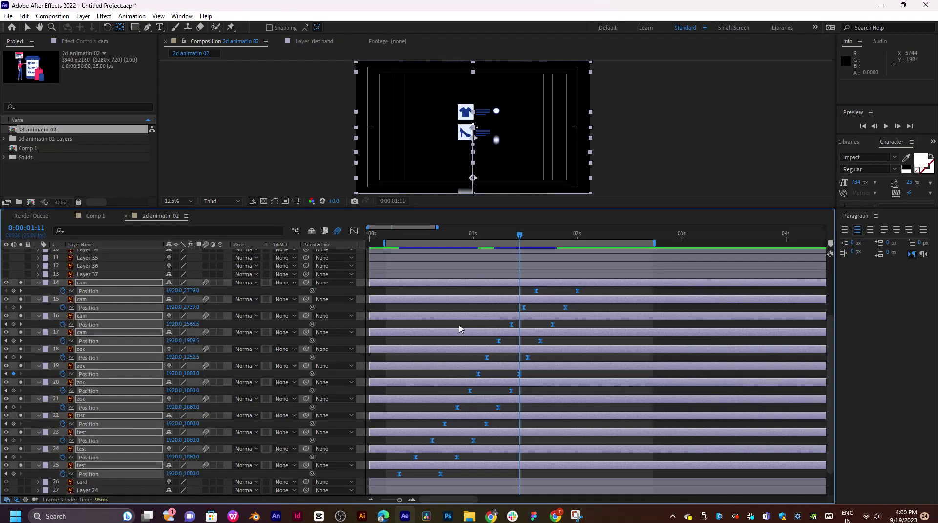
Reshape the speed curves of layers 14 to 25 in the Graph Editor so each slide peaks early and eases out longer.
{"action": "left_click", "coordinate": [353, 231]}
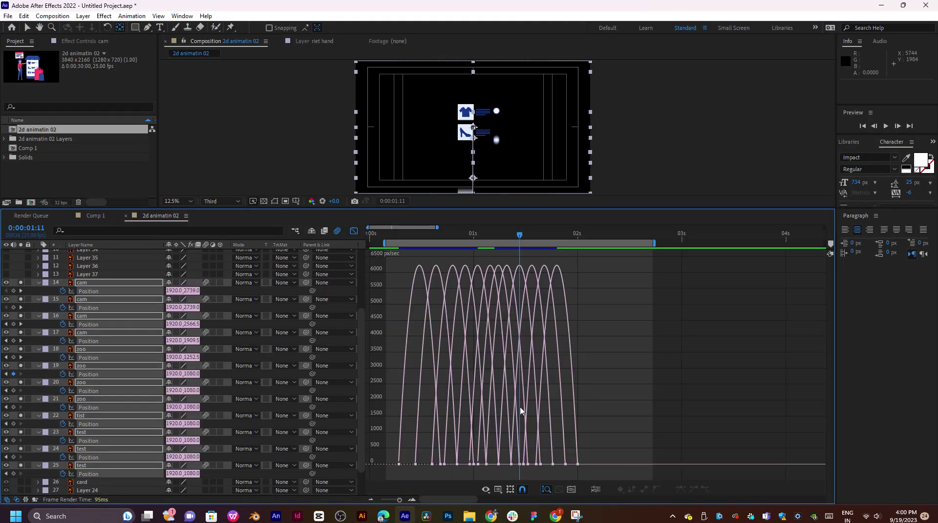
{"action": "left_click_drag", "start_coordinate": [629, 435], "coordinate": [369, 487]}
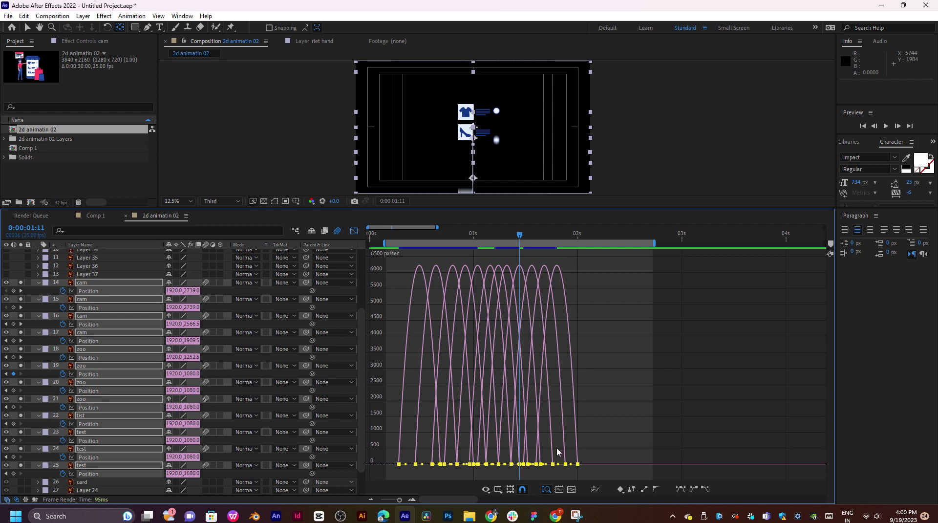
{"action": "key", "text": "equal"}
{"action": "key", "text": "equal"}
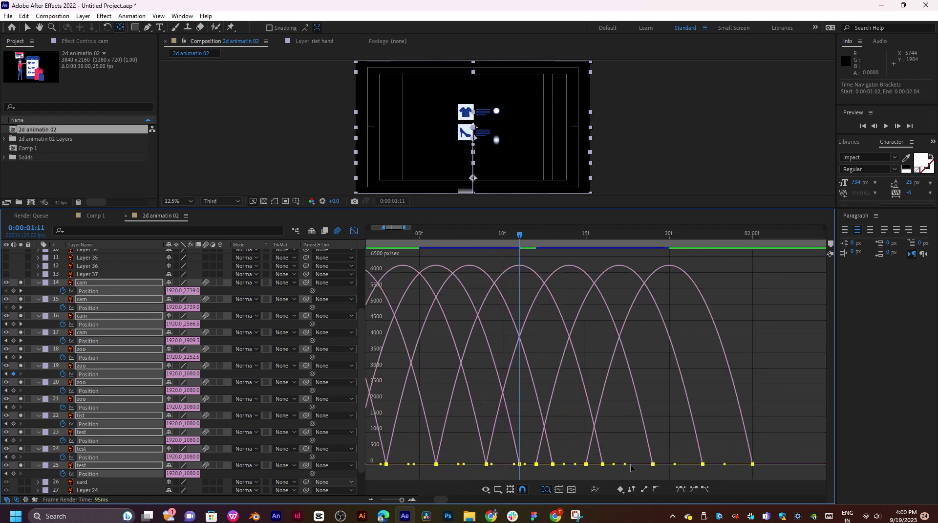
{"action": "left_click_drag", "start_coordinate": [627, 468], "coordinate": [603, 468]}
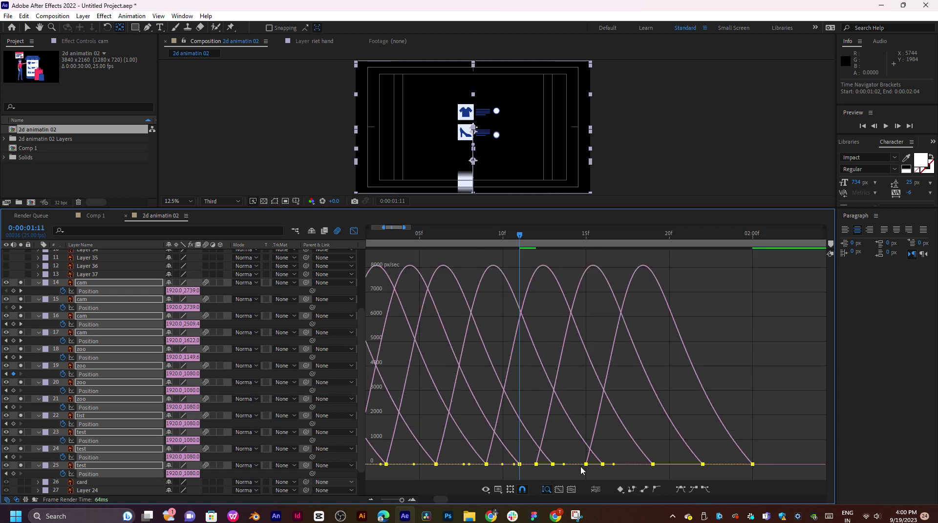
{"action": "left_click_drag", "start_coordinate": [614, 464], "coordinate": [618, 467]}
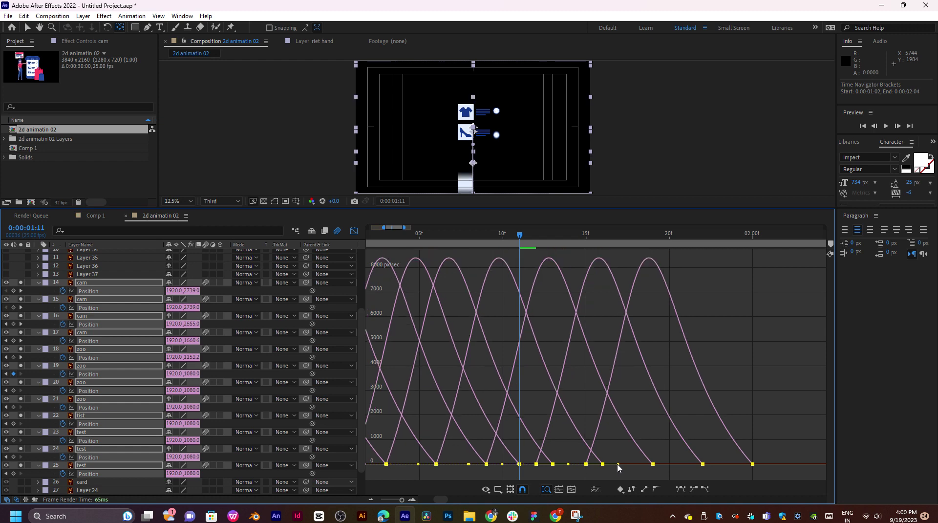
{"action": "key", "text": "minus"}
{"action": "key", "text": "minus"}
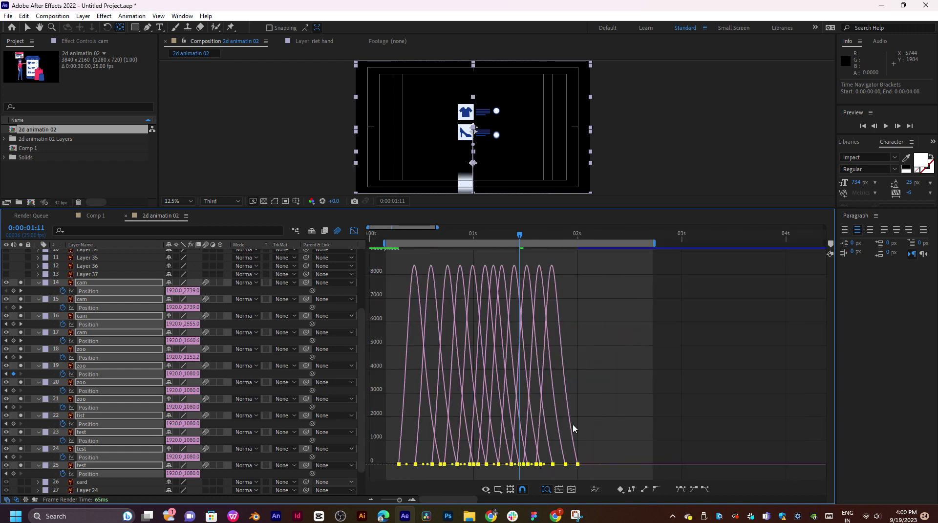
Preview the reshaped slide-up motion from 0:00:00:13 and close the Graph Editor.
{"action": "left_click_drag", "start_coordinate": [465, 235], "coordinate": [424, 239]}
{"action": "key", "text": "space"}
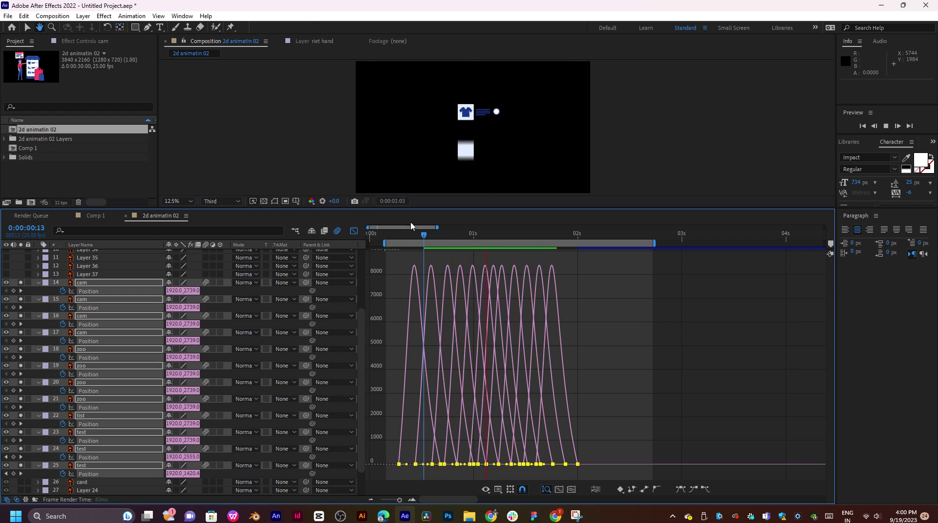
{"action": "key", "text": "space"}
{"action": "left_click", "coordinate": [354, 231]}
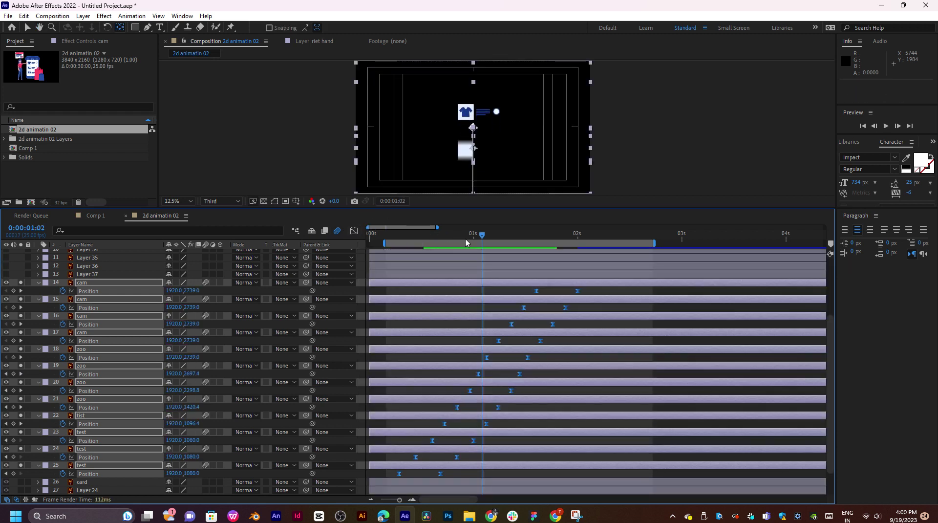
Preview the soloed phone items sliding up several times from different starting points between 0:00:00:06 and 0:00:01:02.
{"action": "left_click", "coordinate": [424, 235]}
{"action": "key", "text": "space"}
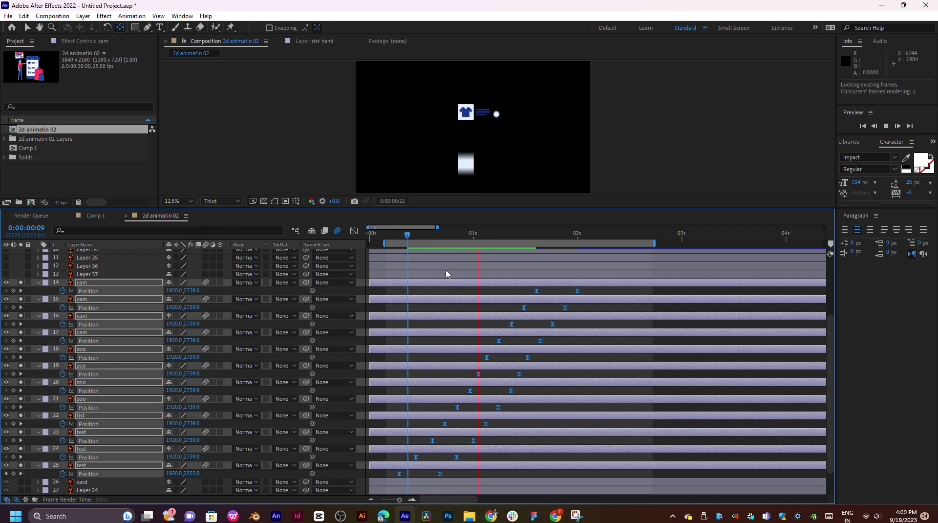
{"action": "key", "text": "space"}
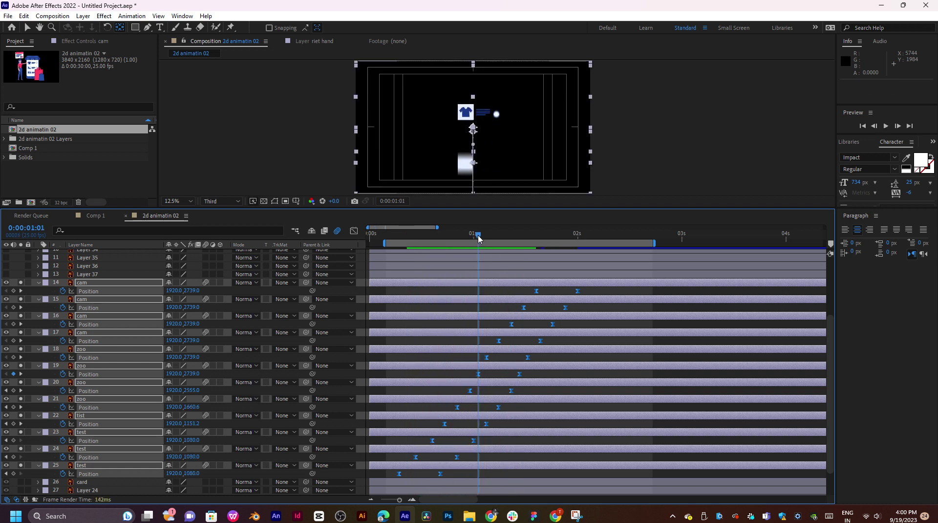
{"action": "left_click_drag", "start_coordinate": [478, 239], "coordinate": [395, 298]}
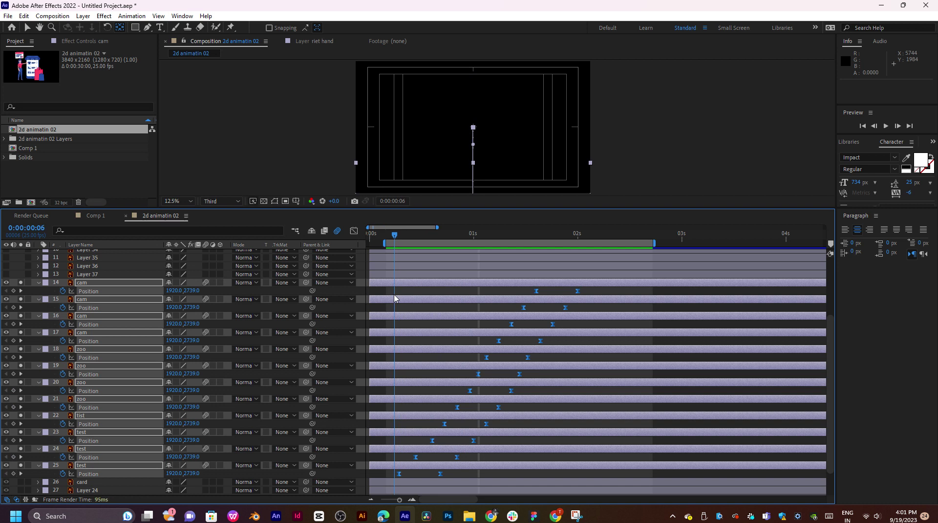
{"action": "key", "text": "space"}
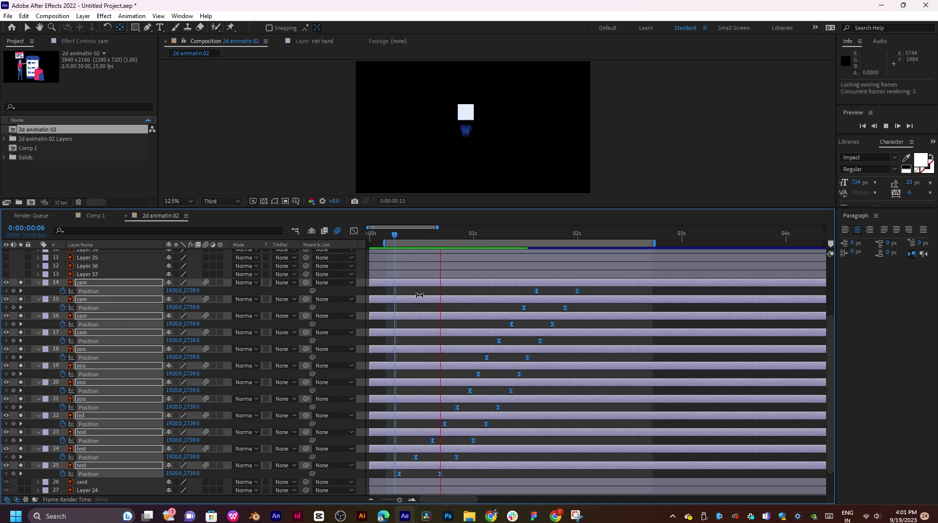
{"action": "key", "text": "space"}
{"action": "left_click", "coordinate": [391, 240]}
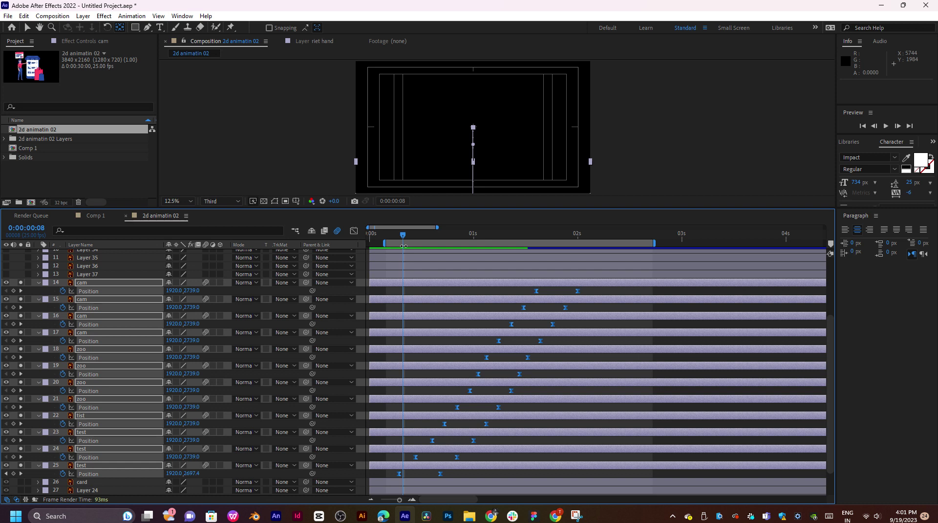
{"action": "key", "text": "space"}
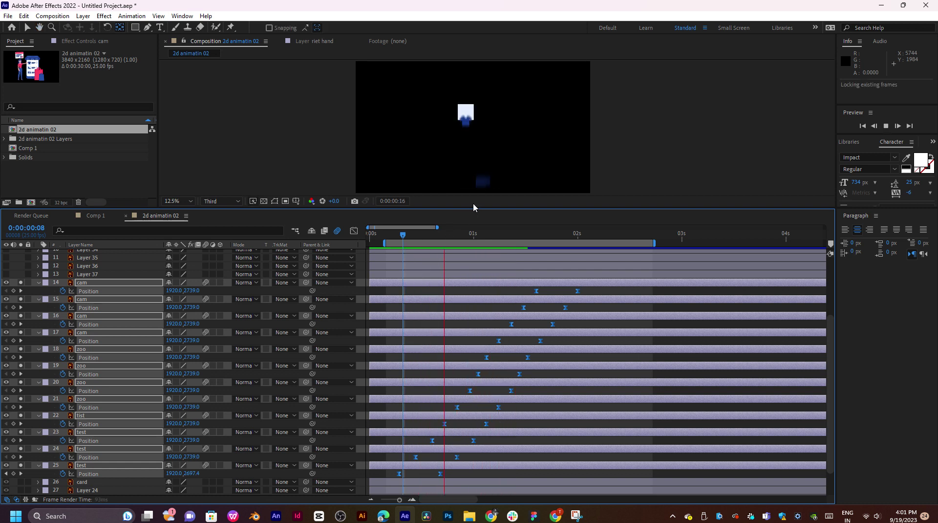
{"action": "key", "text": "space"}
{"action": "left_click", "coordinate": [481, 237]}
{"action": "key", "text": "space"}
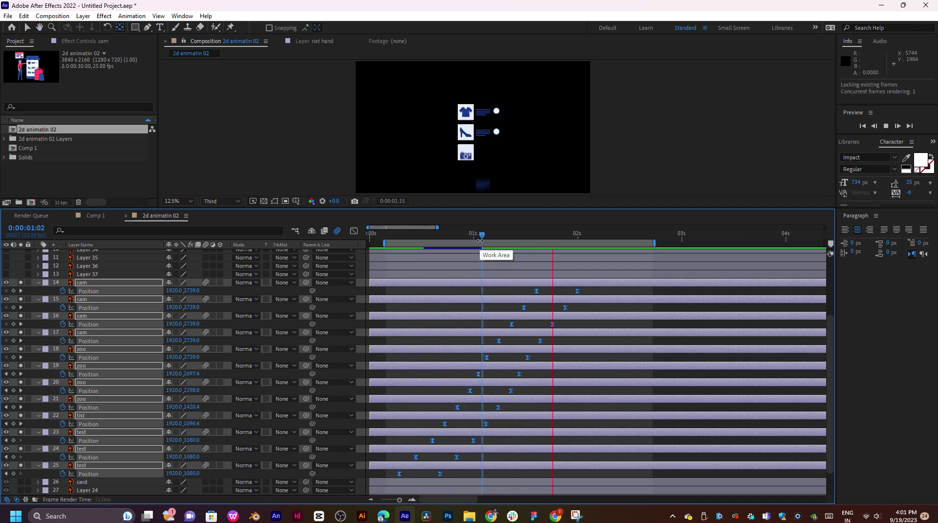
Examine the soloed items up close, turn off solo for the phone item layers and enlarge the composition viewer.
{"action": "scroll", "coordinate": [505, 167], "scroll_direction": "up", "scroll_amount": 4}
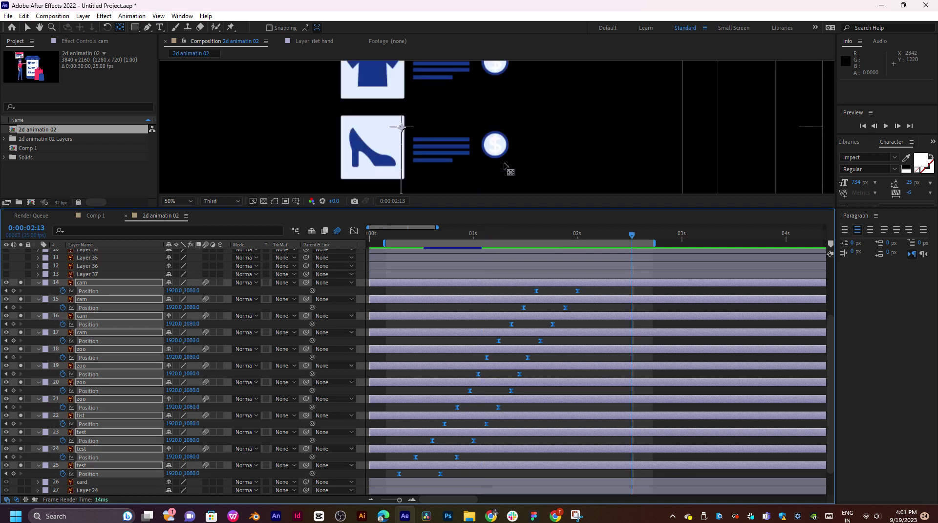
{"action": "scroll", "coordinate": [507, 172], "scroll_direction": "down", "scroll_amount": 2}
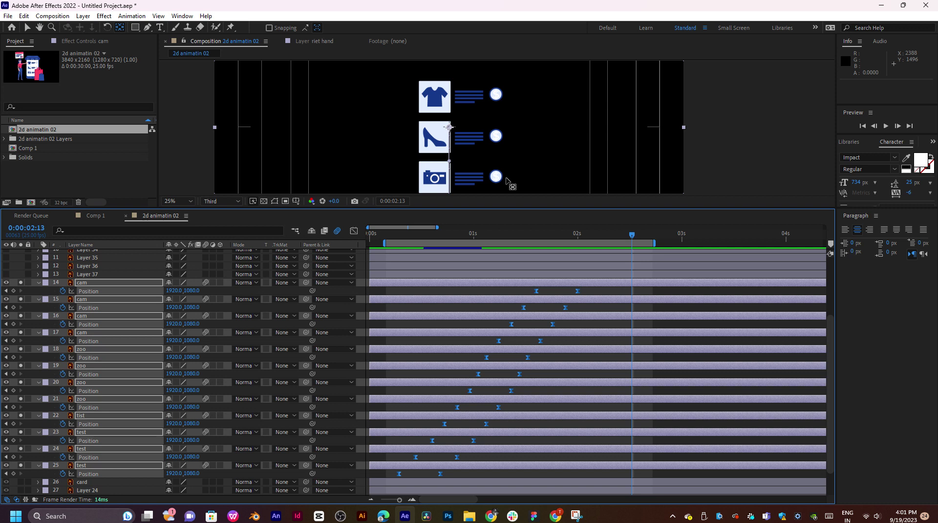
{"action": "key", "text": "space"}
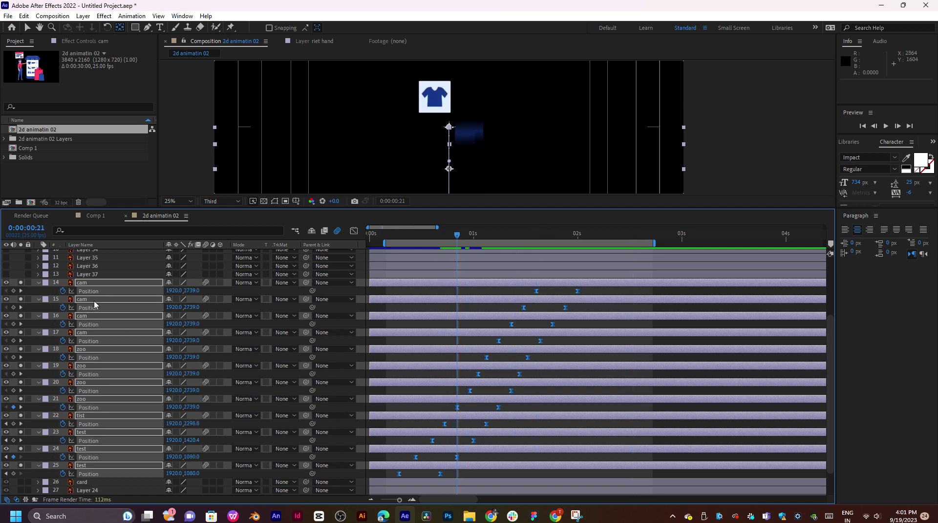
{"action": "key", "text": "space"}
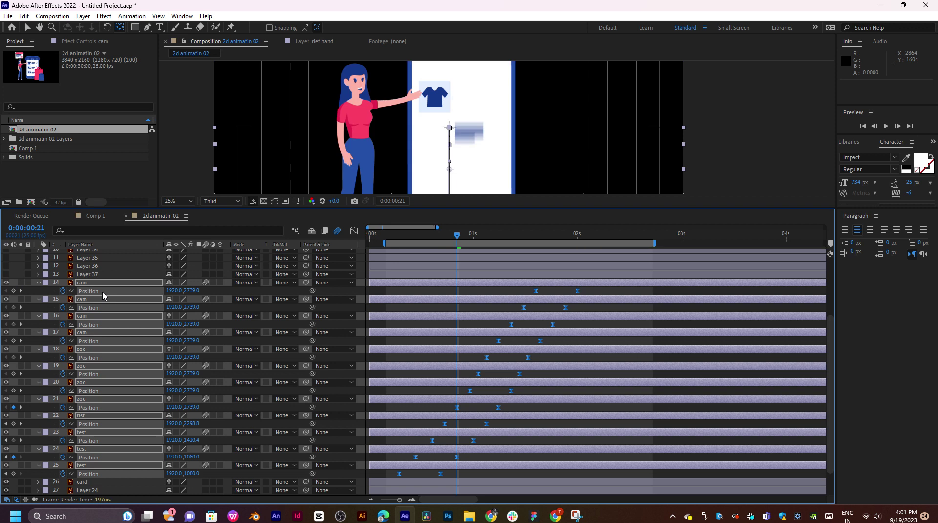
{"action": "left_click", "coordinate": [435, 234]}
{"action": "scroll", "coordinate": [447, 135], "scroll_direction": "down", "scroll_amount": 1}
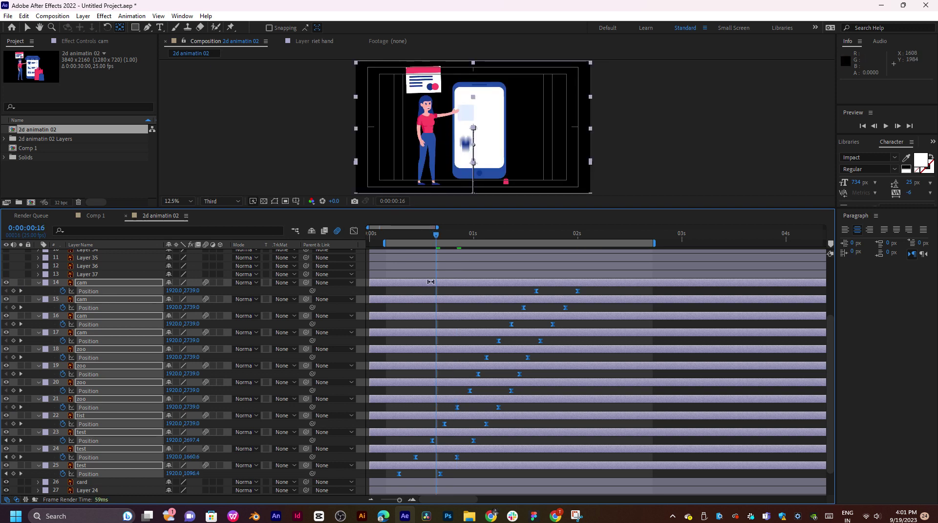
{"action": "left_click_drag", "start_coordinate": [413, 210], "coordinate": [413, 285]}
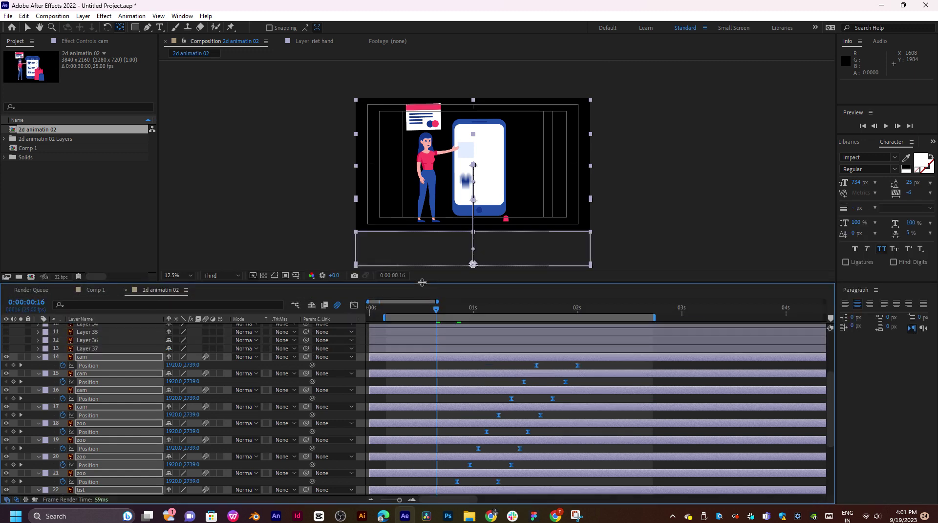
{"action": "scroll", "coordinate": [477, 207], "scroll_direction": "up", "scroll_amount": 1}
{"action": "left_click_drag", "start_coordinate": [471, 176], "coordinate": [473, 166]}
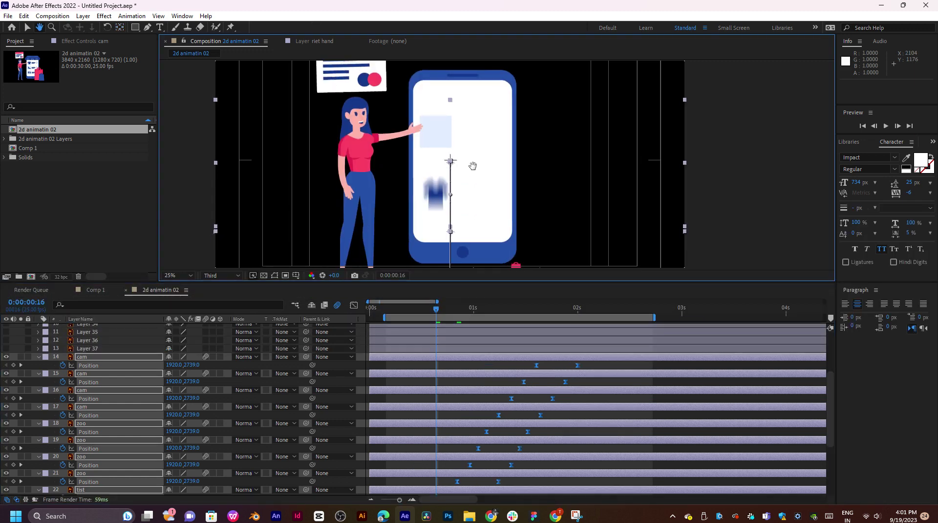
Preview the phone items sliding up together with the woman, phone and bouncing bags from several starting points.
{"action": "key", "text": "space"}
{"action": "key", "text": "space"}
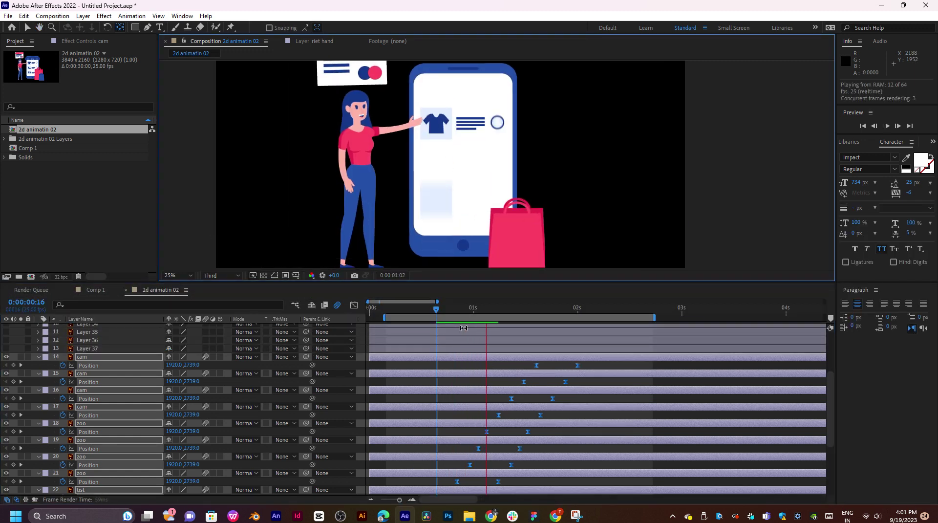
{"action": "key", "text": "space"}
{"action": "left_click_drag", "start_coordinate": [447, 313], "coordinate": [619, 315]}
{"action": "key", "text": "space"}
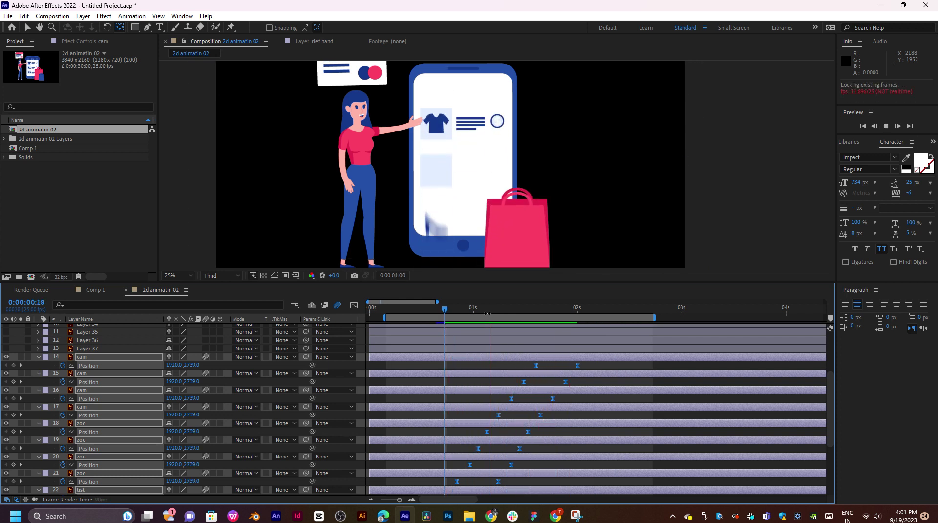
{"action": "key", "text": "space"}
{"action": "left_click_drag", "start_coordinate": [525, 314], "coordinate": [499, 314]}
{"action": "key", "text": "space"}
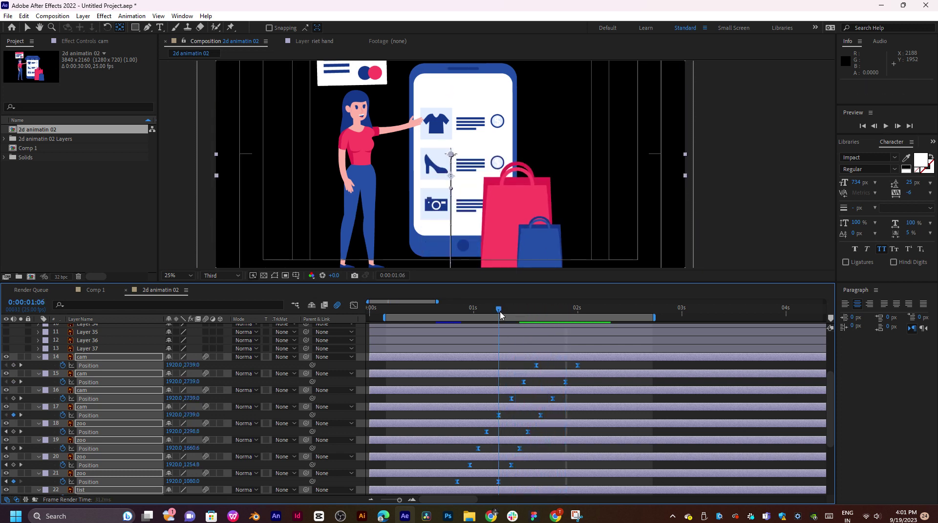
{"action": "key", "text": "space"}
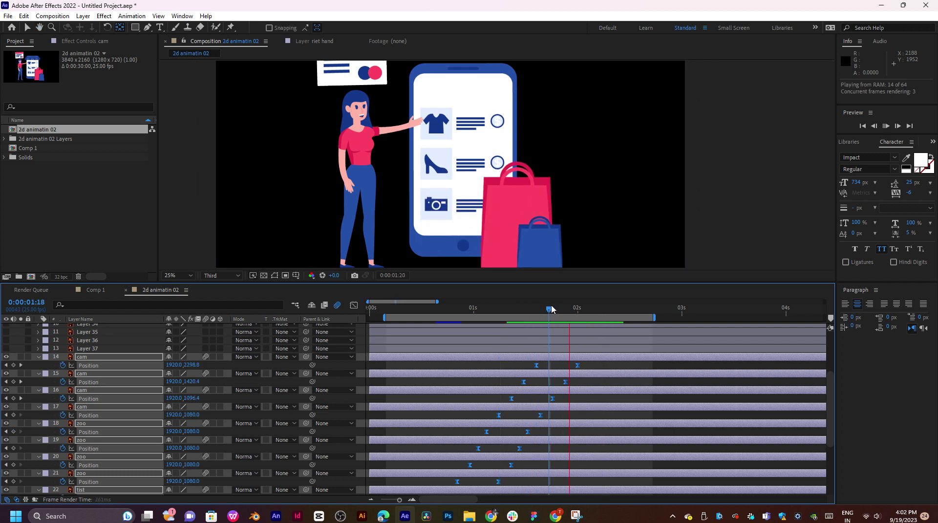
{"action": "key", "text": "space"}
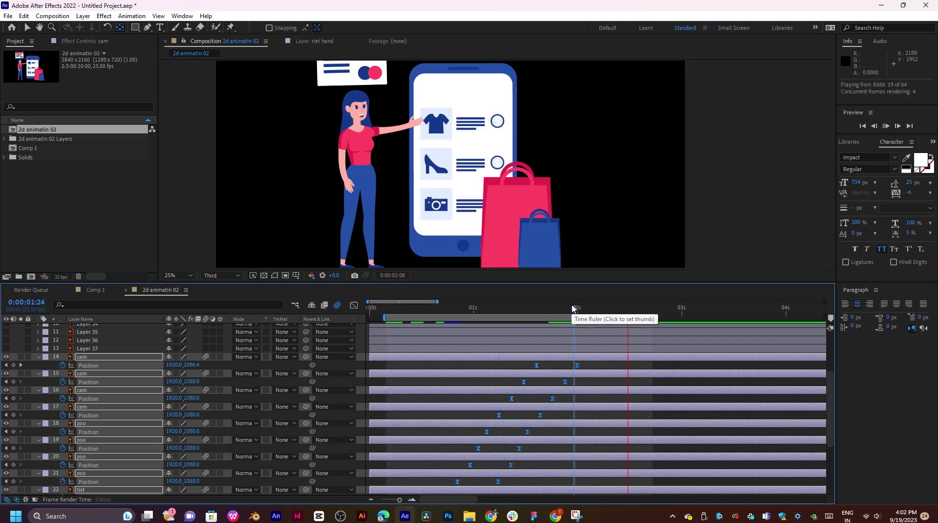
{"action": "key", "text": "space"}
Preview the whole animation from 0:00:00:04 and make the composition viewer slightly taller.
{"action": "key", "text": "minus"}
{"action": "key", "text": "minus"}
{"action": "key", "text": "space"}
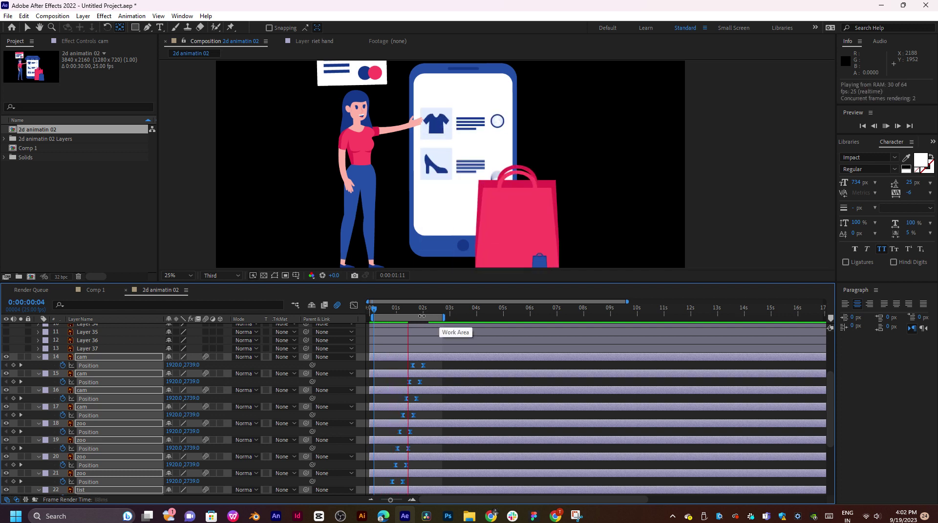
{"action": "mouse_move", "coordinate": [413, 312]}
{"action": "left_mouse_down"}
{"action": "mouse_move", "coordinate": [421, 313]}
{"action": "mouse_move", "coordinate": [412, 296]}
{"action": "left_mouse_up"}
{"action": "key", "text": "space"}
{"action": "key", "text": "space"}
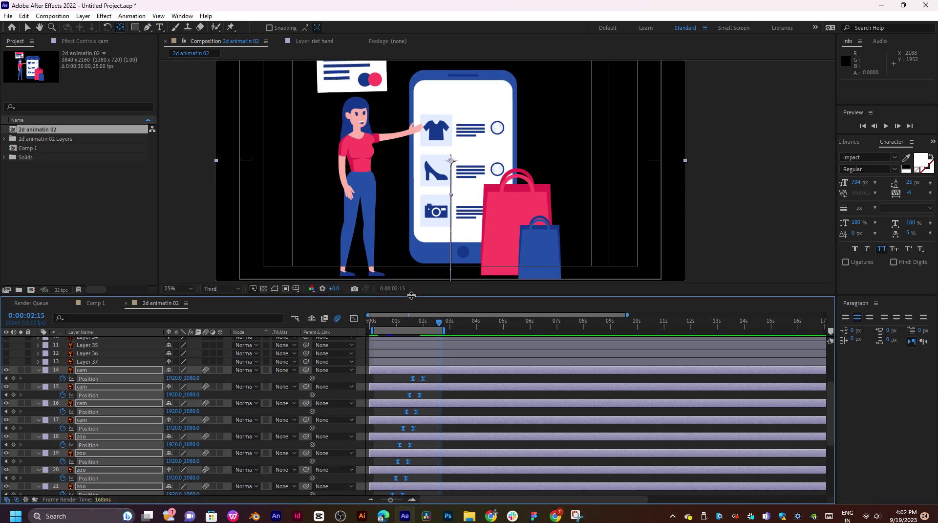
Shift all phone item Position keyframes later together, ending layer 23's pair at 0:00:03:12, and set the current time to 0:00:02:00.
{"action": "left_click_drag", "start_coordinate": [416, 329], "coordinate": [385, 326]}
{"action": "scroll", "coordinate": [408, 387], "scroll_direction": "down", "scroll_amount": 4}
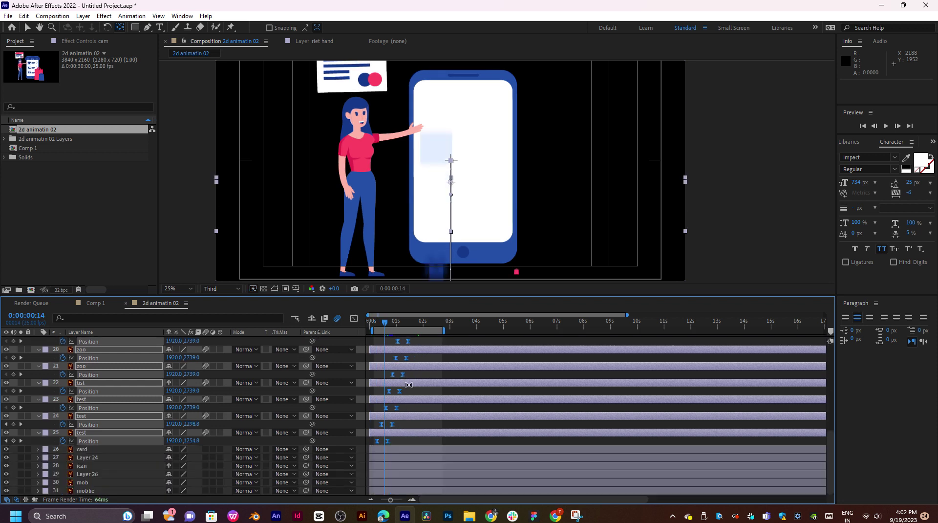
{"action": "left_click_drag", "start_coordinate": [398, 412], "coordinate": [463, 413]}
{"action": "left_click", "coordinate": [423, 323]}
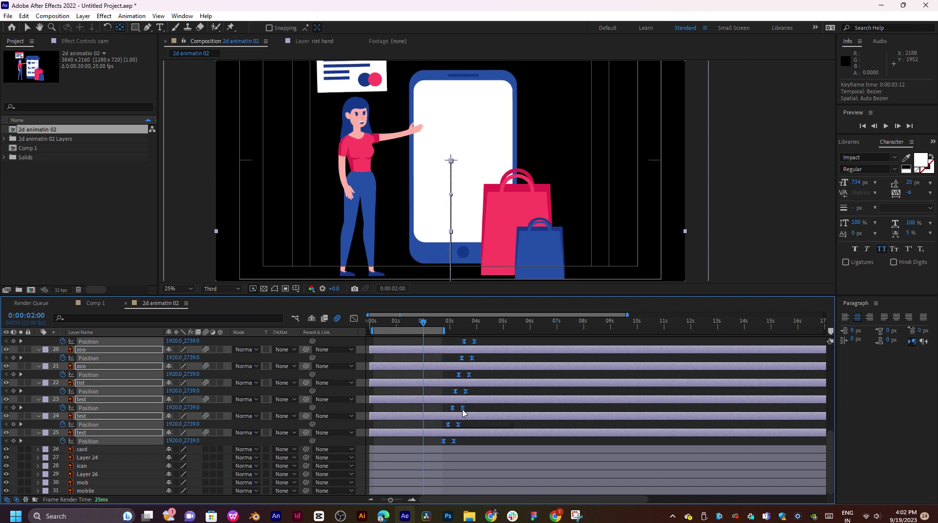
Shift all the selected phone item Position keyframes slightly later, with layer 25's first keyframe just past 0:00:03:01.
{"action": "left_click", "coordinate": [451, 328]}
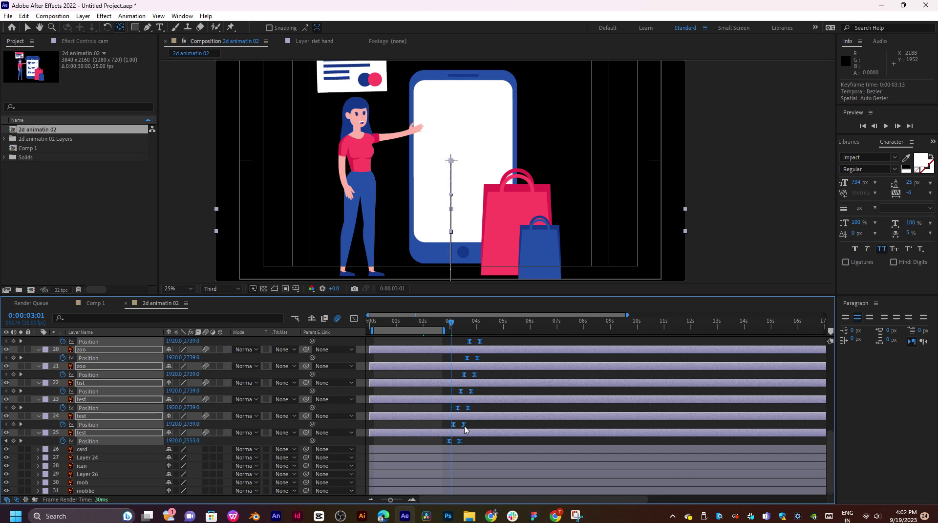
{"action": "left_click_drag", "start_coordinate": [460, 429], "coordinate": [468, 429]}
Set the work area to run from 0:00:00:00 to 0:00:05:23 and preview the animation from the start.
{"action": "left_click_drag", "start_coordinate": [439, 332], "coordinate": [552, 331]}
{"action": "left_click", "coordinate": [462, 326]}
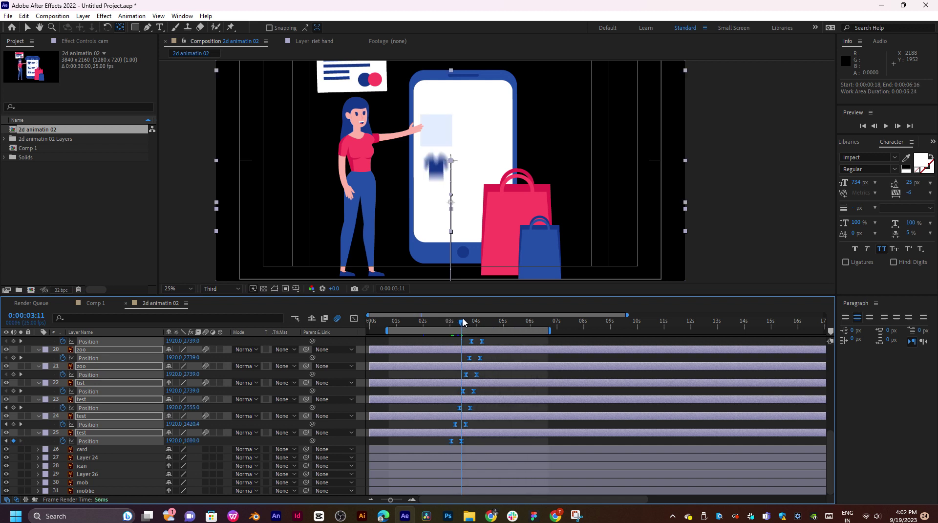
{"action": "key", "text": "space"}
{"action": "key", "text": "Home"}
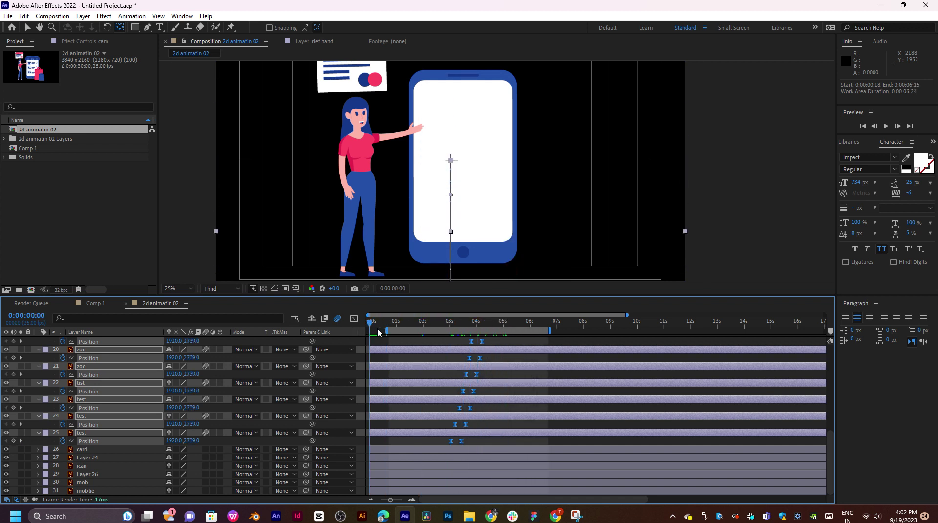
{"action": "left_click_drag", "start_coordinate": [389, 332], "coordinate": [362, 333]}
{"action": "key", "text": "space"}
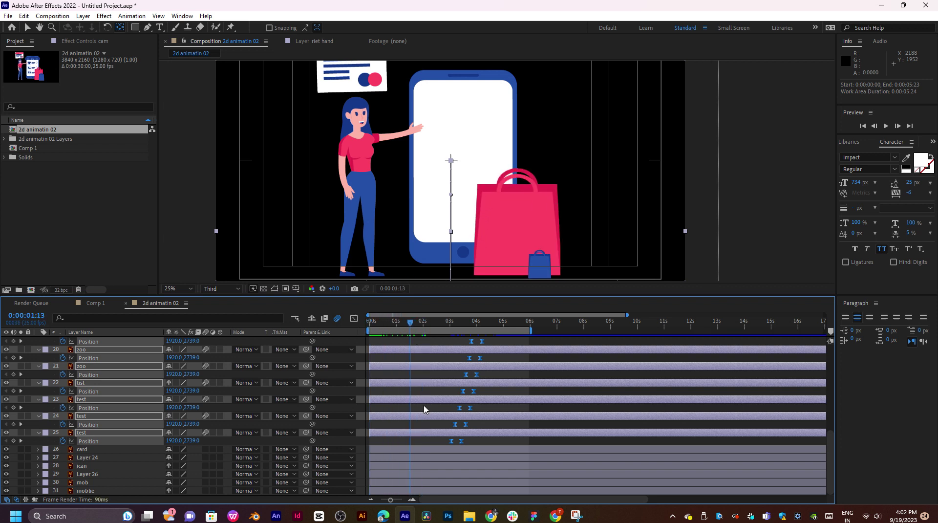
Toggle the visibility of the mob, moblie and ican layers to identify which phone part each contains, ending with moblie selected.
{"action": "left_click", "coordinate": [92, 490]}
{"action": "key", "text": "ctrl+Up"}
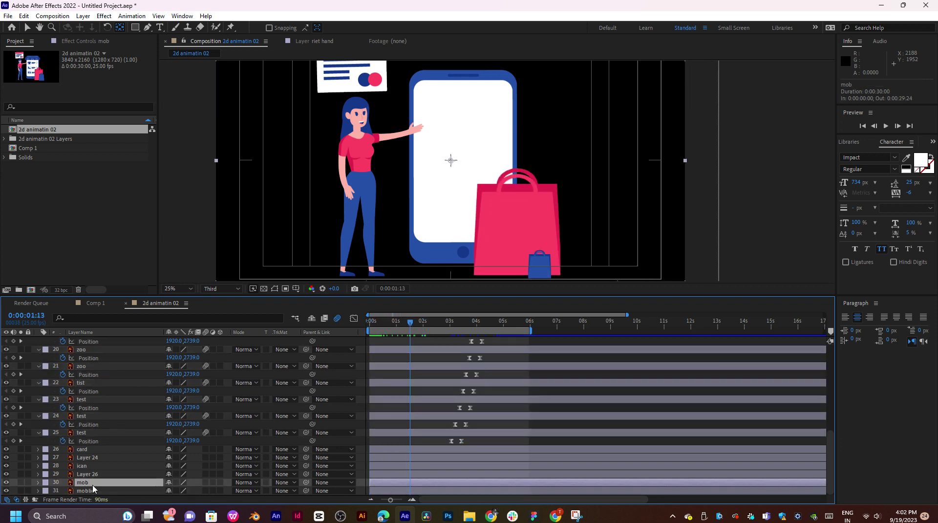
{"action": "left_click", "coordinate": [6, 483]}
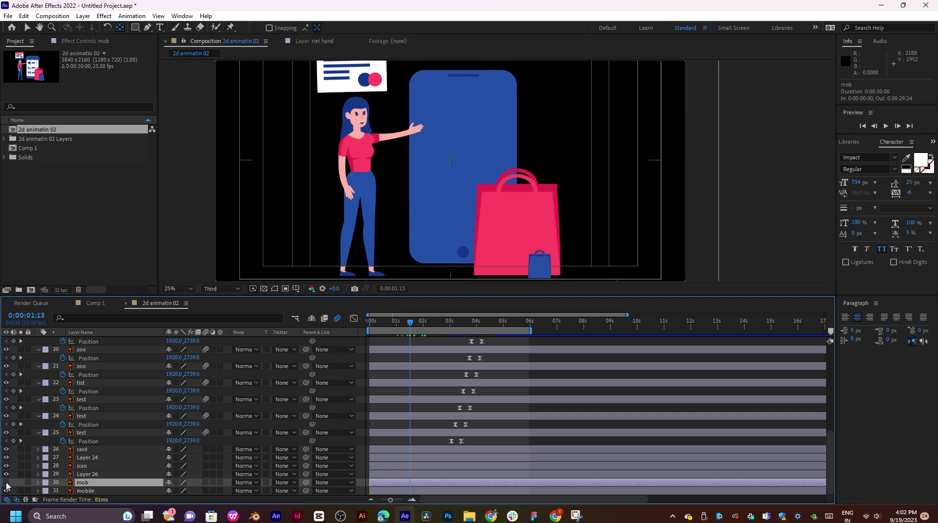
{"action": "left_click", "coordinate": [6, 483]}
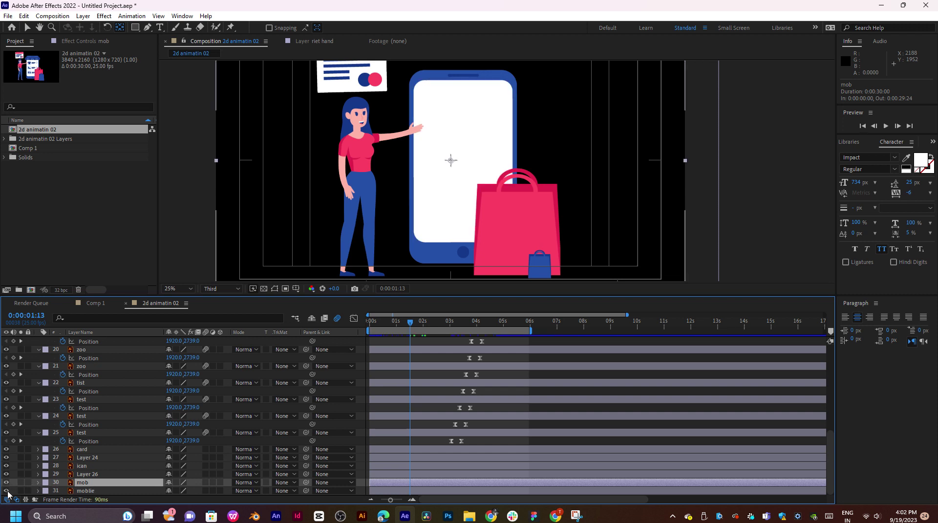
{"action": "left_click", "coordinate": [6, 490]}
{"action": "left_click", "coordinate": [6, 491]}
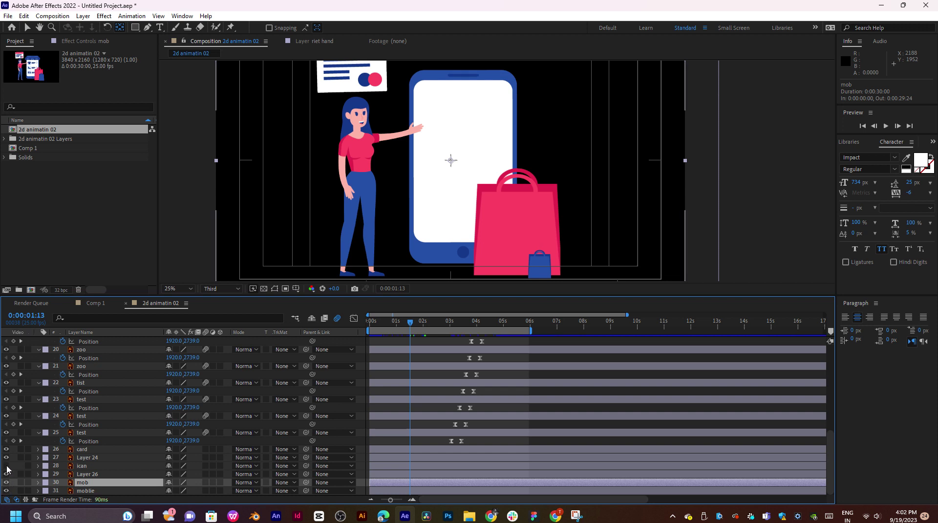
{"action": "left_click", "coordinate": [7, 466]}
{"action": "left_click", "coordinate": [399, 490]}
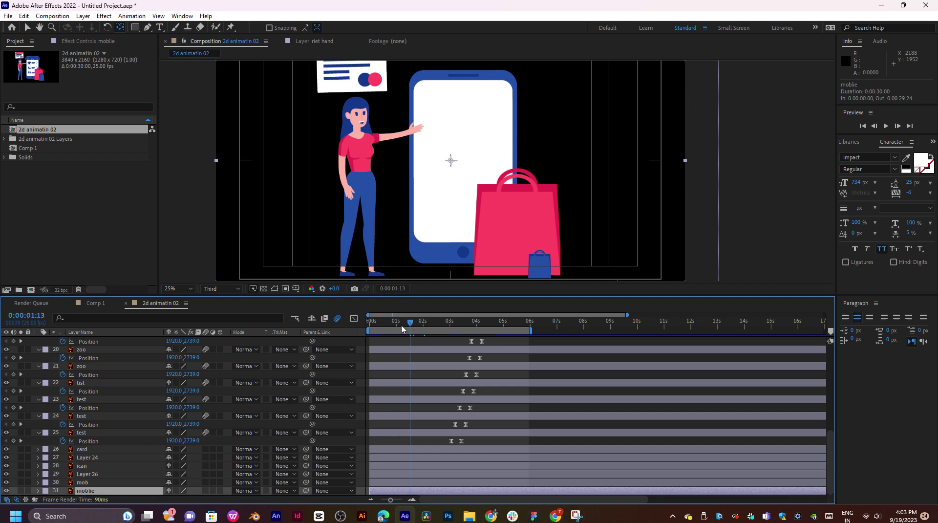
Collapse the Position properties of phone item layers 14 to 25 and hide all twelve layers.
{"action": "scroll", "coordinate": [132, 415], "scroll_direction": "up", "scroll_amount": 5}
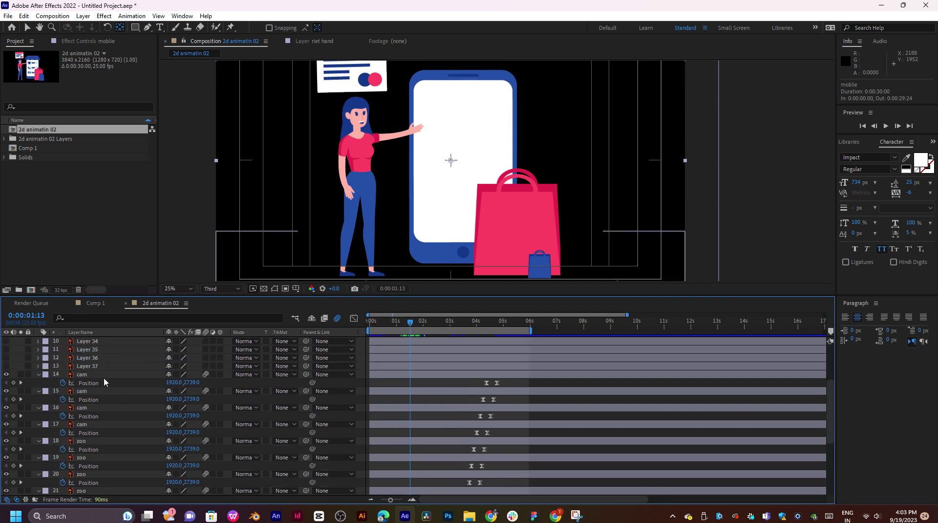
{"action": "left_click", "coordinate": [103, 377]}
{"action": "scroll", "coordinate": [124, 437], "scroll_direction": "down", "scroll_amount": 5}
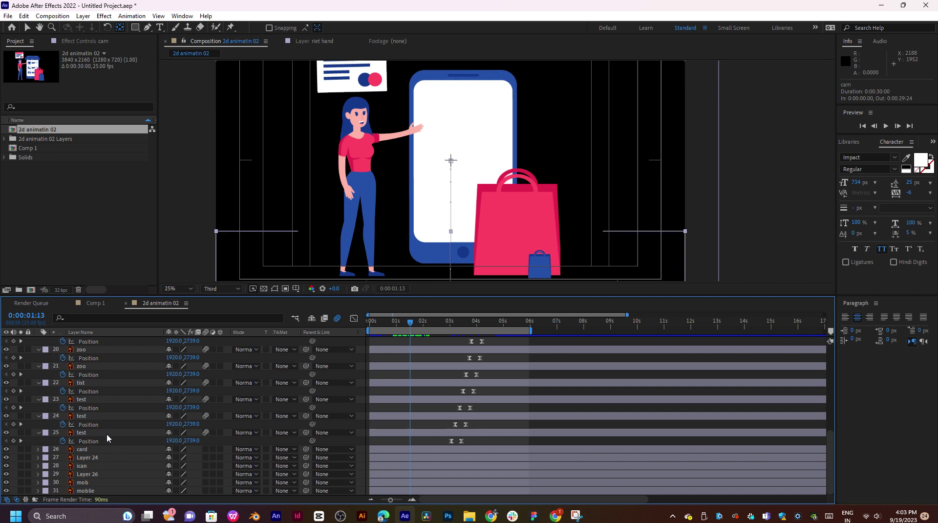
{"action": "left_click", "coordinate": [107, 434], "text": "shift"}
{"action": "key", "text": "p"}
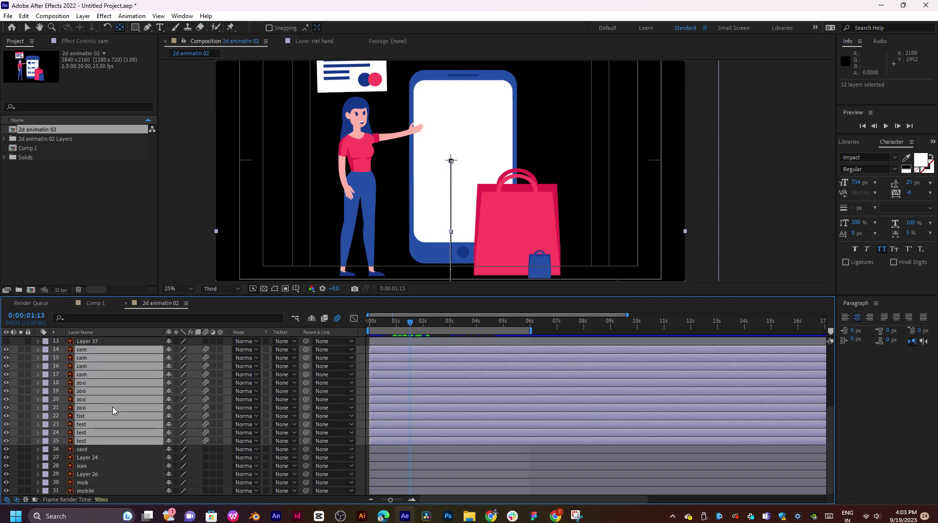
{"action": "scroll", "coordinate": [123, 416], "scroll_direction": "up", "scroll_amount": 3}
{"action": "scroll", "coordinate": [127, 416], "scroll_direction": "down", "scroll_amount": 3}
{"action": "left_click_drag", "start_coordinate": [7, 351], "coordinate": [8, 441]}
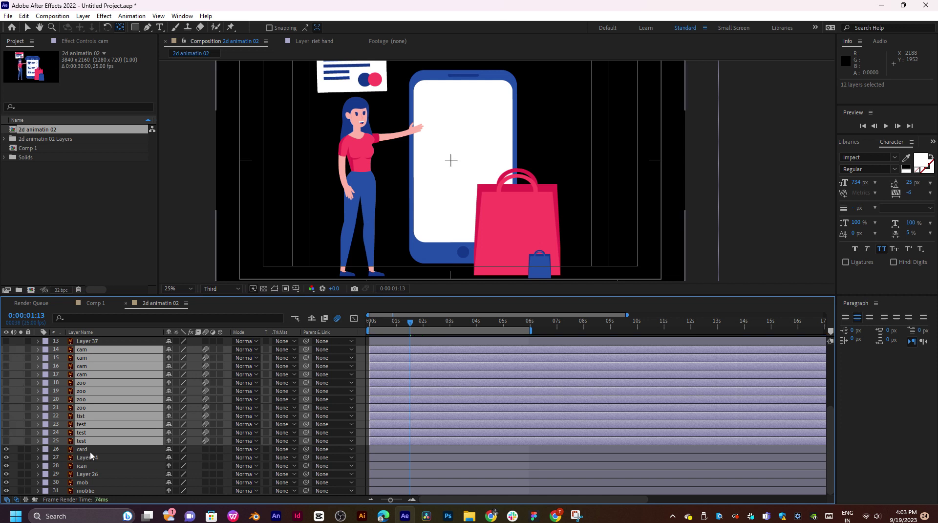
Solo the moblie layer and add a Position keyframe at 0:00:01:17 with the value 1920, 1080.
{"action": "left_click", "coordinate": [21, 491]}
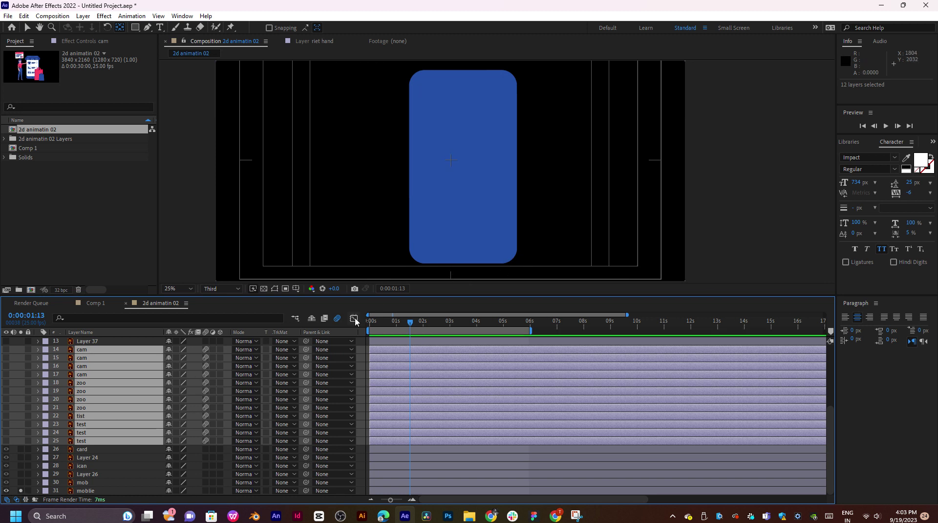
{"action": "left_click_drag", "start_coordinate": [412, 328], "coordinate": [417, 330]}
{"action": "left_click", "coordinate": [113, 490]}
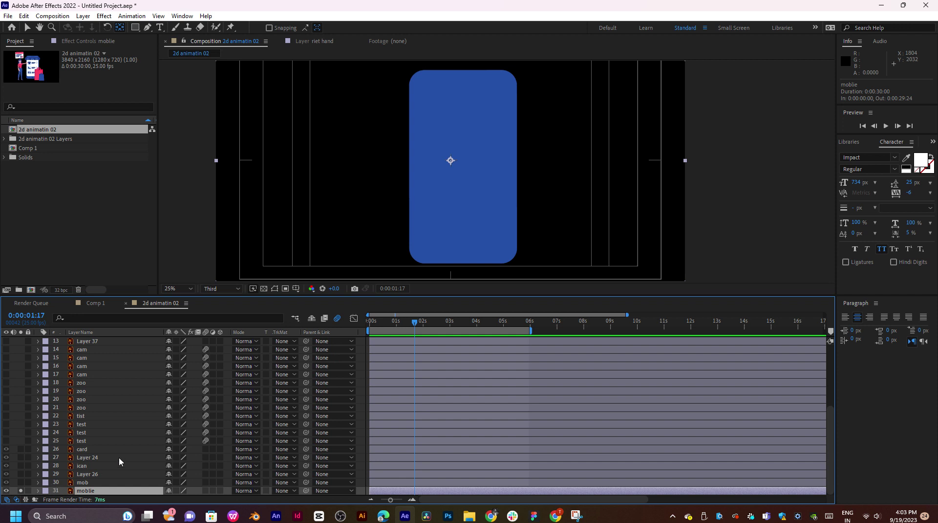
{"action": "key", "text": "p"}
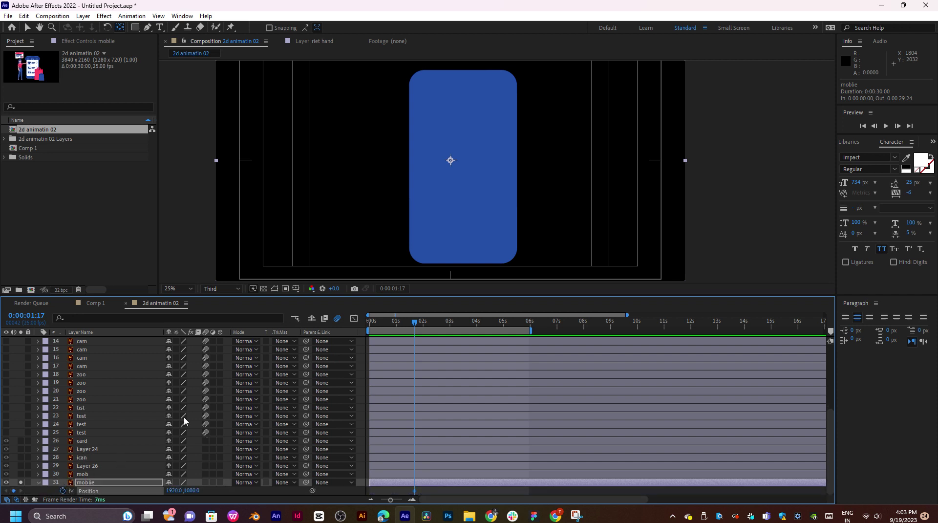
Start the moblie layer below the frame at 0:00:01:03 with Position 1920, 3315, and preview the slide.
{"action": "left_click_drag", "start_coordinate": [408, 329], "coordinate": [402, 329]}
{"action": "left_click_drag", "start_coordinate": [192, 490], "coordinate": [756, 284]}
{"action": "scroll", "coordinate": [506, 207], "scroll_direction": "down", "scroll_amount": 1}
{"action": "left_click_drag", "start_coordinate": [495, 211], "coordinate": [483, 165]}
{"action": "left_click_drag", "start_coordinate": [190, 491], "coordinate": [415, 489]}
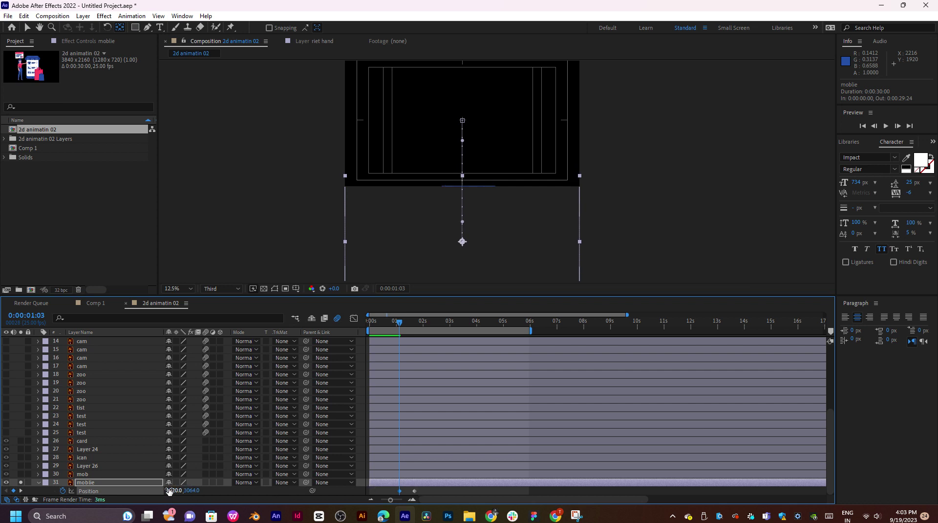
{"action": "left_click_drag", "start_coordinate": [191, 490], "coordinate": [235, 493]}
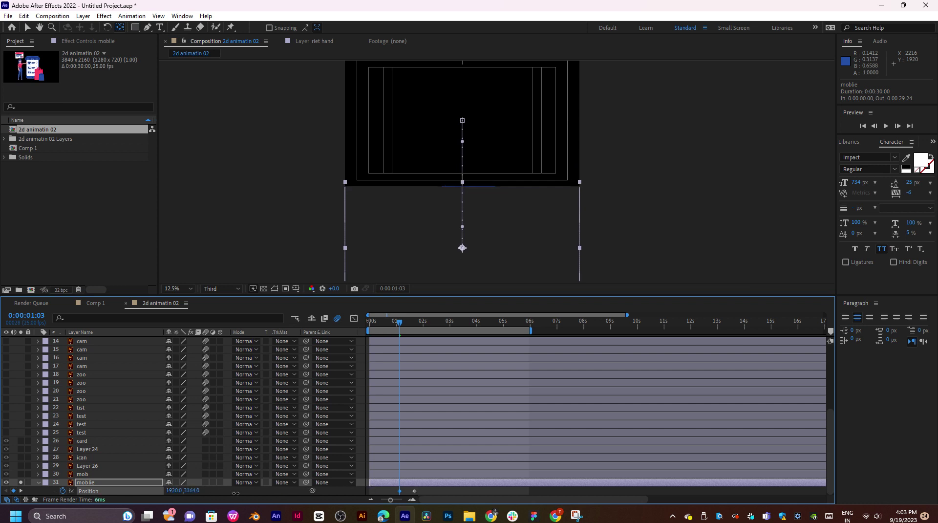
{"action": "key", "text": "space"}
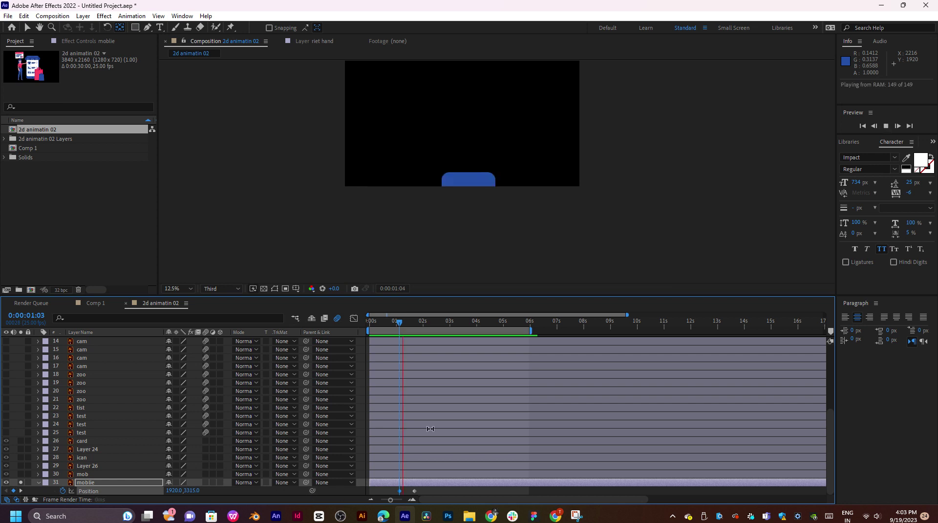
Apply Easy Ease to both moblie Position keyframes and preview the motion from 0:00:01:01.
{"action": "mouse_move", "coordinate": [410, 327]}
{"action": "left_mouse_down"}
{"action": "mouse_move", "coordinate": [386, 328]}
{"action": "mouse_move", "coordinate": [417, 330]}
{"action": "mouse_move", "coordinate": [397, 329]}
{"action": "left_mouse_up"}
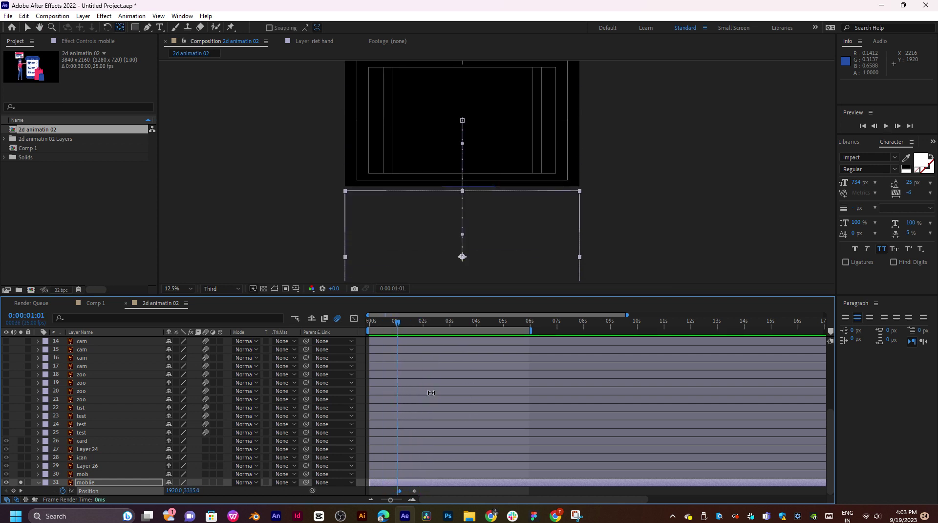
{"action": "key", "text": "equal"}
{"action": "key", "text": "equal"}
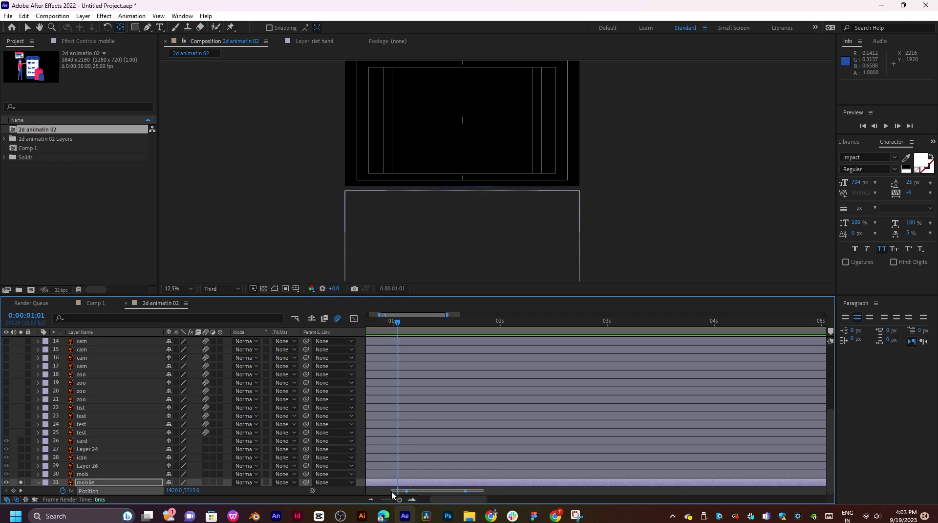
{"action": "left_click", "coordinate": [406, 490]}
{"action": "right_click", "coordinate": [406, 491]}
{"action": "mouse_move", "coordinate": [456, 483]}
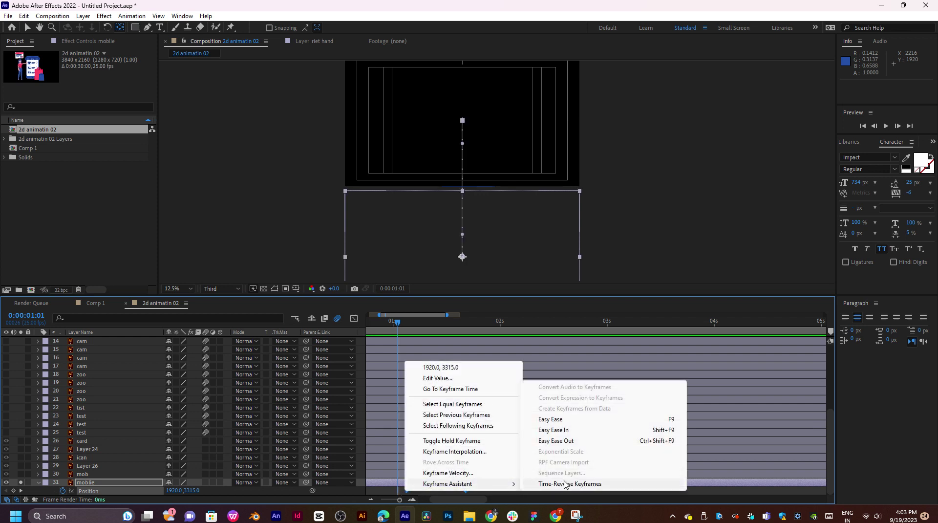
{"action": "left_click", "coordinate": [567, 419]}
{"action": "key", "text": "space"}
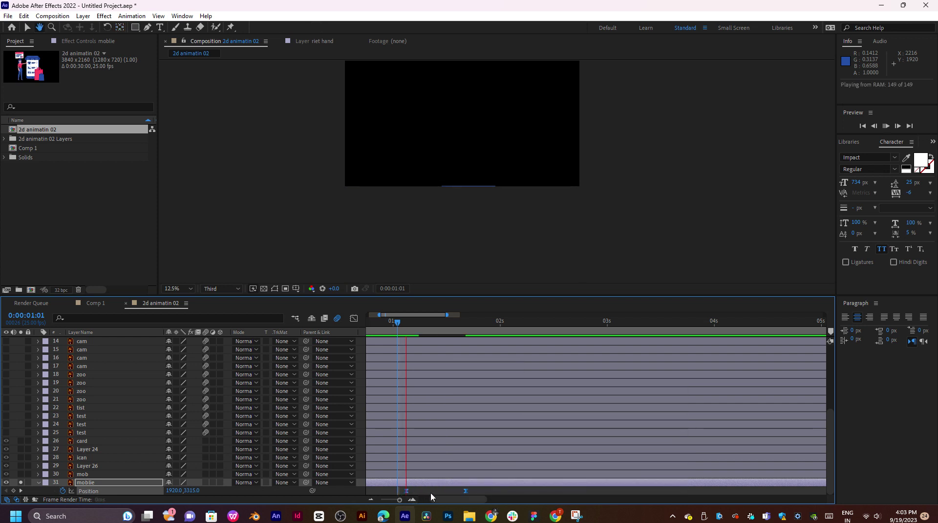
{"action": "key", "text": "space"}
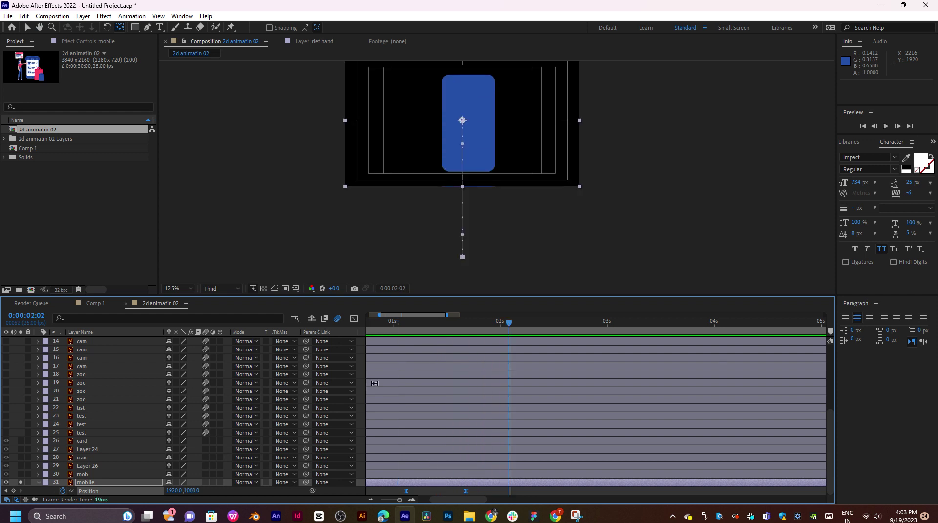
Reshape the moblie Position speed graph into a sharp early peak with a long slowdown, previewing the motion.
{"action": "left_click", "coordinate": [354, 318]}
{"action": "left_click_drag", "start_coordinate": [481, 460], "coordinate": [430, 475]}
{"action": "left_click", "coordinate": [411, 323]}
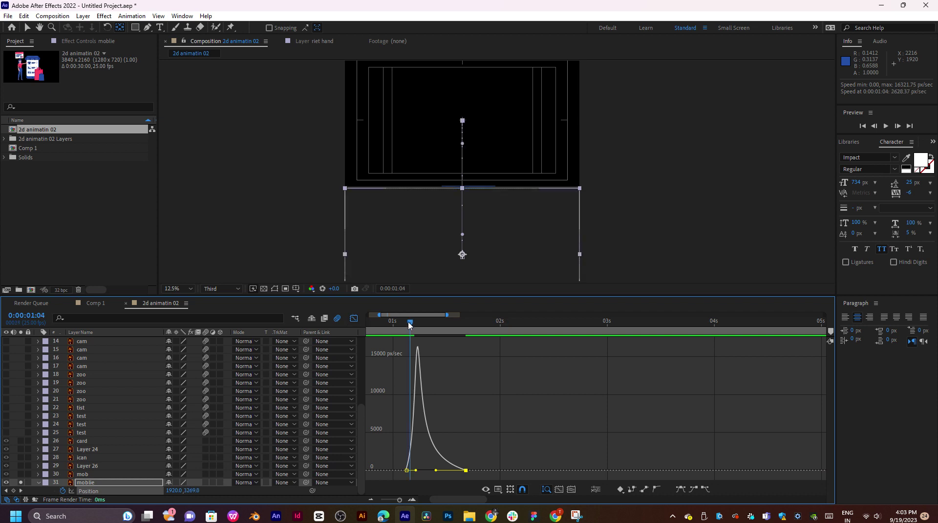
{"action": "key", "text": "space"}
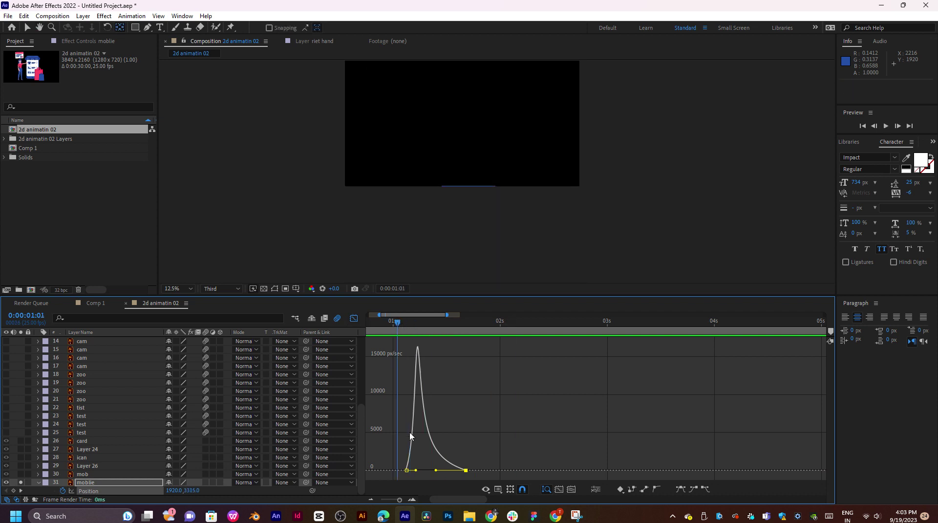
{"action": "key", "text": "space"}
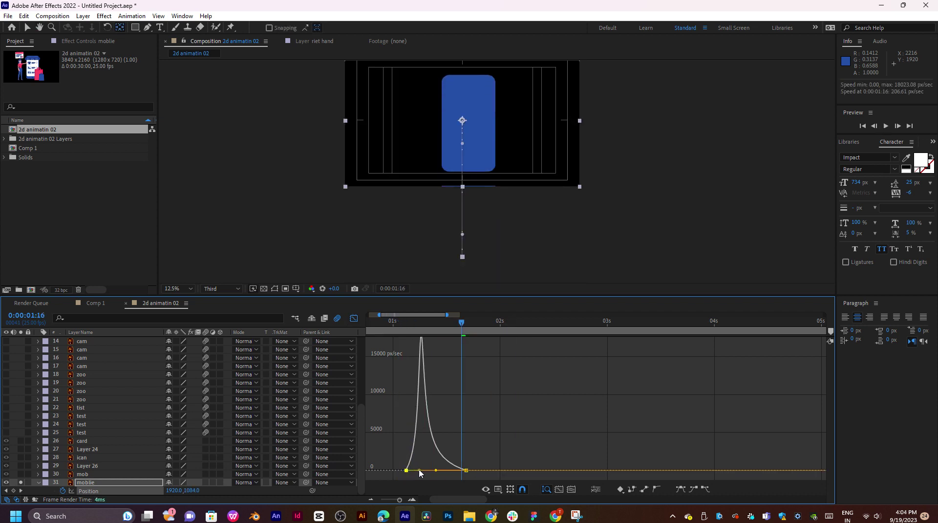
{"action": "left_click_drag", "start_coordinate": [420, 473], "coordinate": [436, 474]}
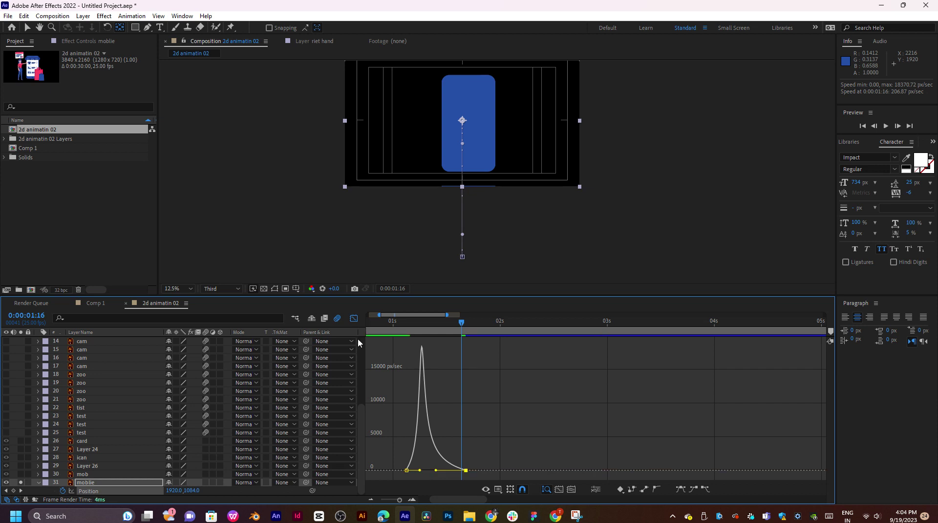
{"action": "left_click", "coordinate": [353, 318]}
Move the first moblie Position keyframe earlier to about 0:00:00:22 and preview the slower slide.
{"action": "left_click_drag", "start_coordinate": [406, 491], "coordinate": [384, 492]}
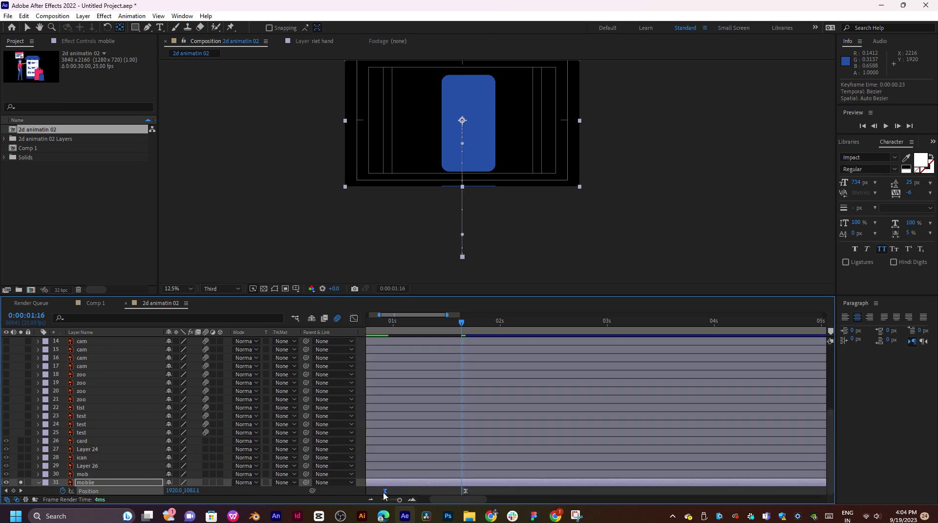
{"action": "left_click_drag", "start_coordinate": [397, 329], "coordinate": [373, 337]}
{"action": "key", "text": "space"}
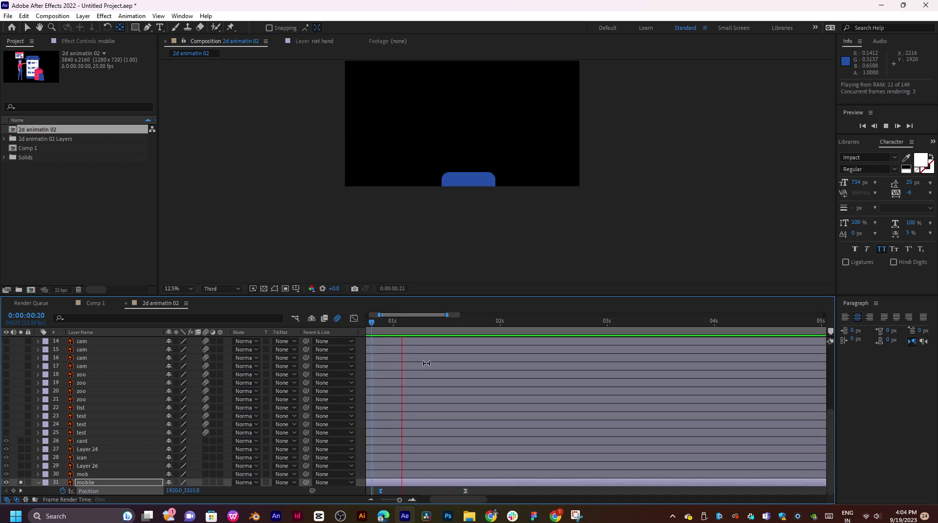
{"action": "left_click_drag", "start_coordinate": [431, 324], "coordinate": [411, 333]}
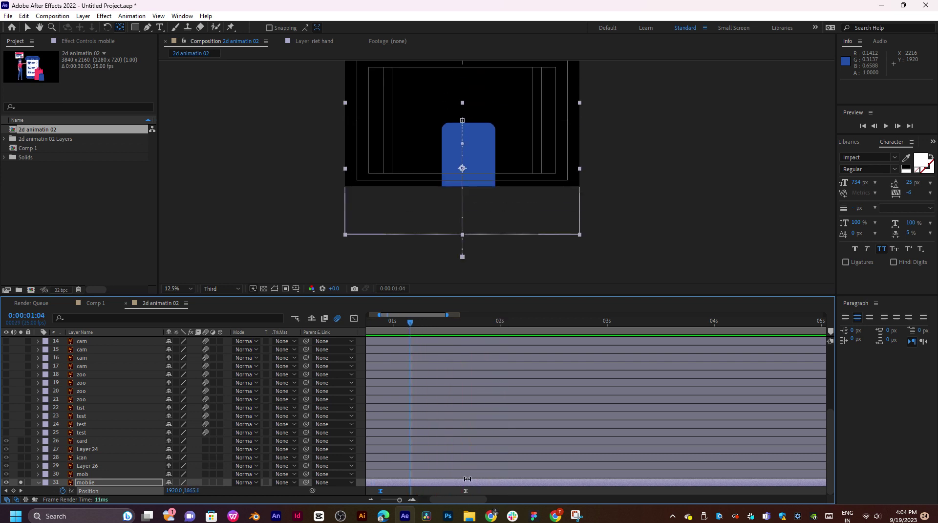
Move the last moblie Position keyframe later to about 0:00:01:23 and preview the slide again.
{"action": "left_click_drag", "start_coordinate": [465, 491], "coordinate": [491, 491]}
{"action": "key", "text": "space"}
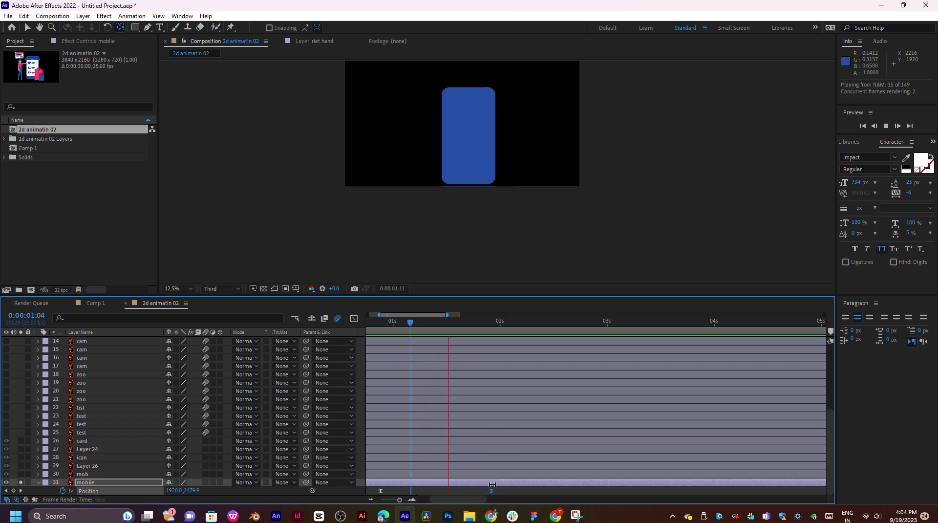
{"action": "key", "text": "space"}
{"action": "left_click_drag", "start_coordinate": [424, 329], "coordinate": [393, 333]}
{"action": "key", "text": "space"}
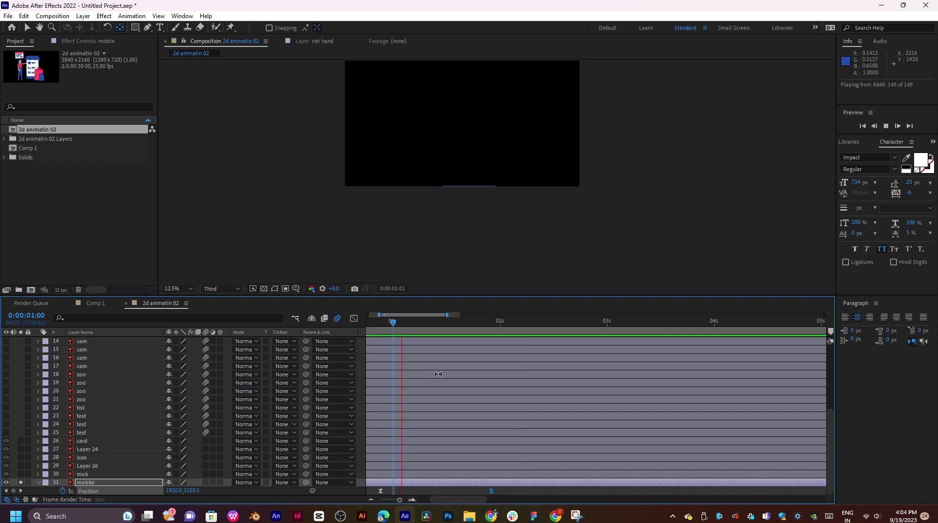
{"action": "key", "text": "space"}
Reshape the moblie Position speed graph so the speed peaks almost immediately after the first keyframe, and preview the slide.
{"action": "left_click_drag", "start_coordinate": [499, 493], "coordinate": [343, 491]}
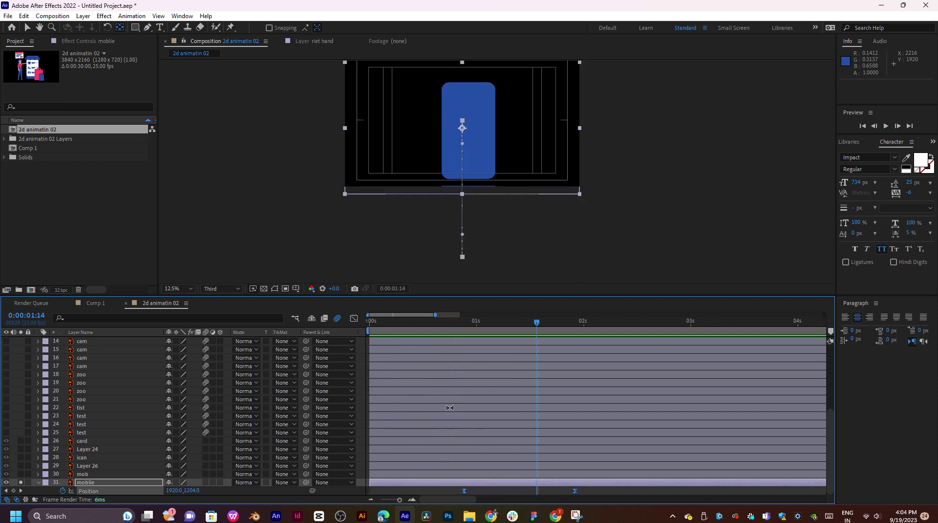
{"action": "left_click", "coordinate": [353, 318]}
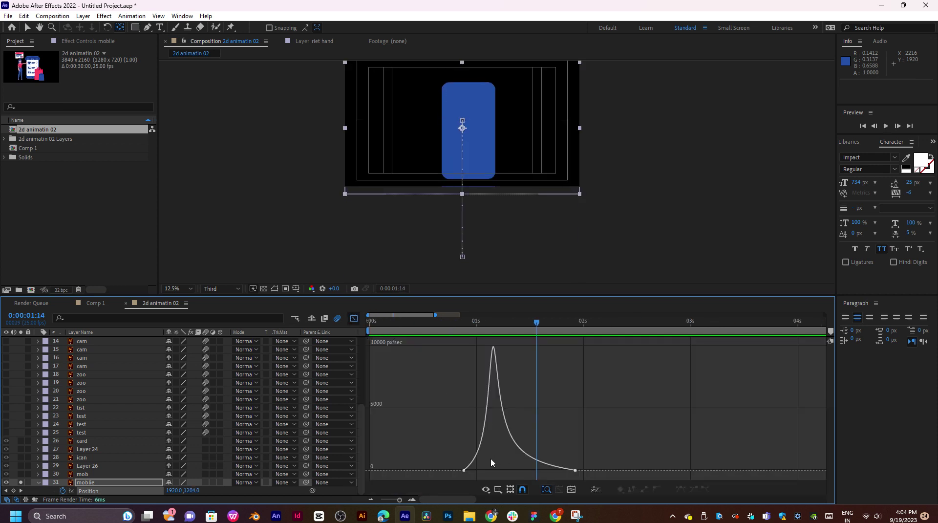
{"action": "left_click", "coordinate": [464, 472]}
{"action": "left_click_drag", "start_coordinate": [487, 472], "coordinate": [472, 473]}
{"action": "left_click", "coordinate": [520, 472]}
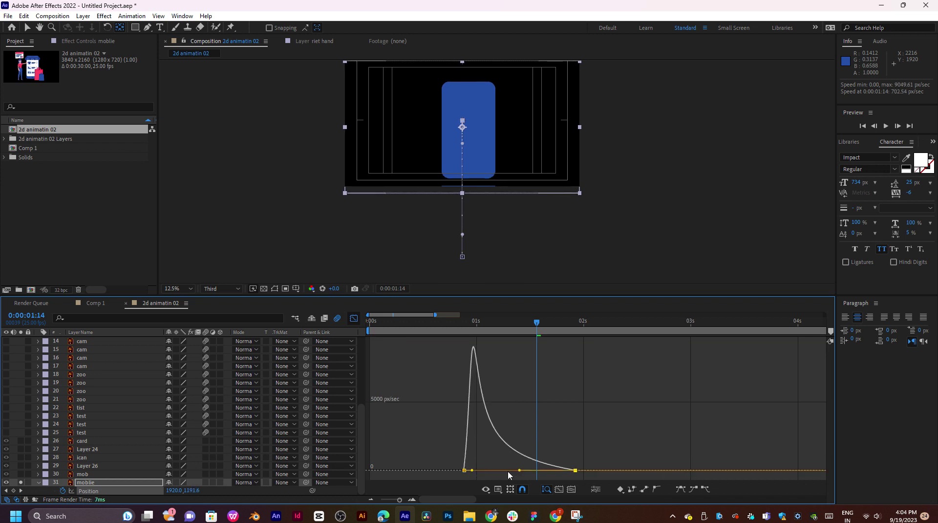
{"action": "left_click", "coordinate": [354, 319]}
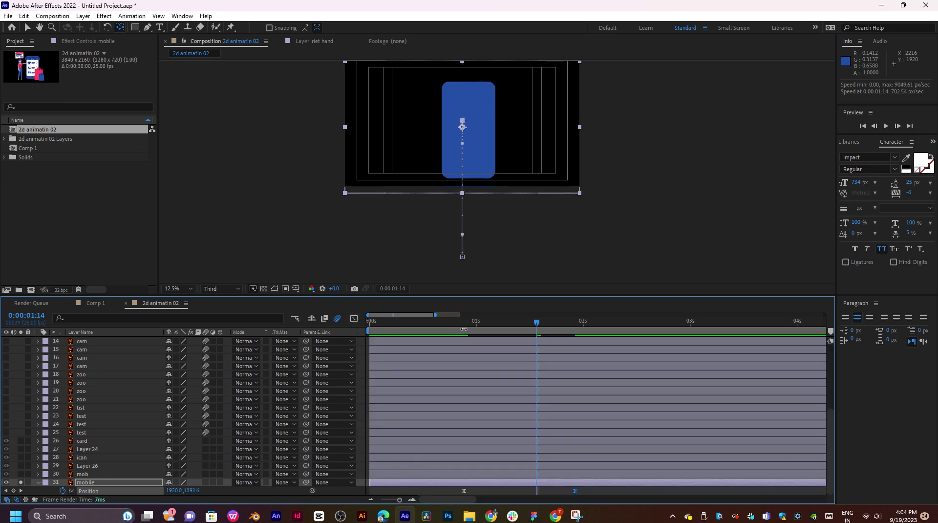
{"action": "key", "text": "space"}
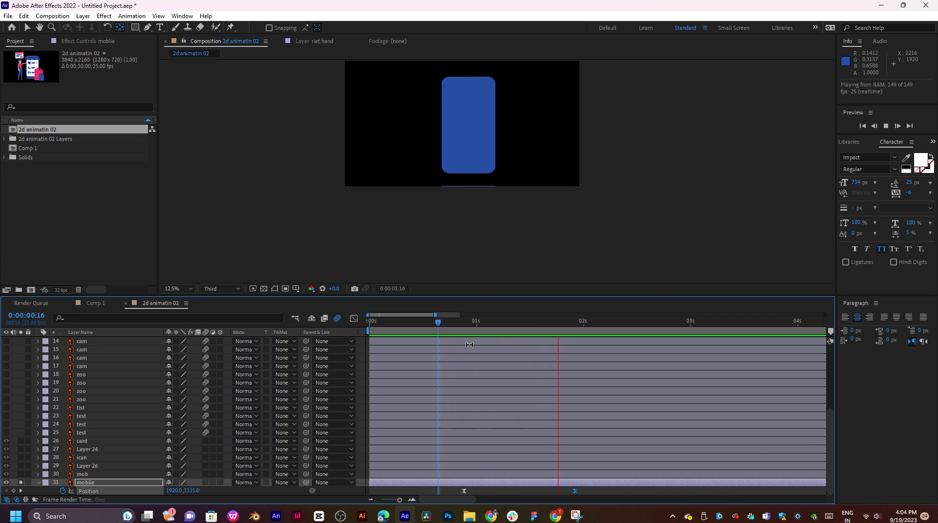
{"action": "key", "text": "space"}
Move the first moblie Position keyframe to 0:00:00:07 and preview the slide over a wider time range.
{"action": "left_click_drag", "start_coordinate": [463, 492], "coordinate": [401, 495]}
{"action": "left_click", "coordinate": [414, 493]}
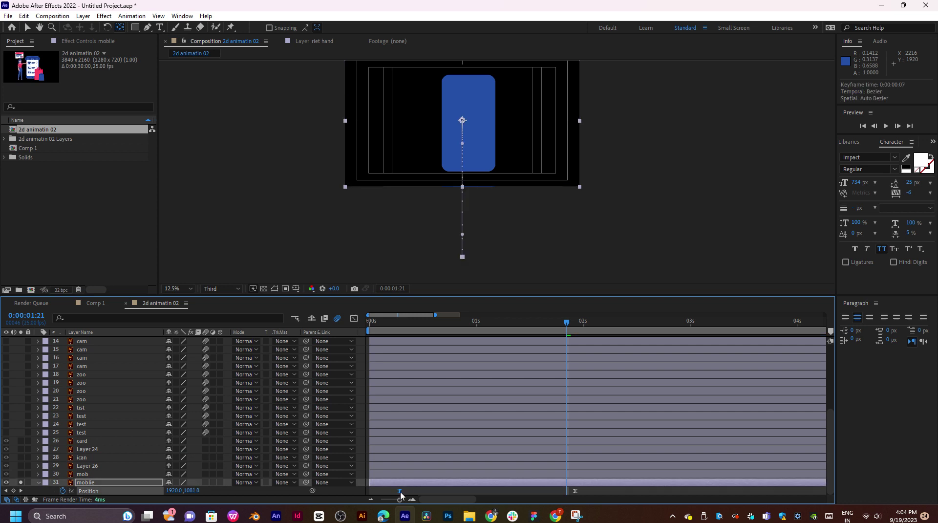
{"action": "left_click_drag", "start_coordinate": [435, 315], "coordinate": [544, 315]}
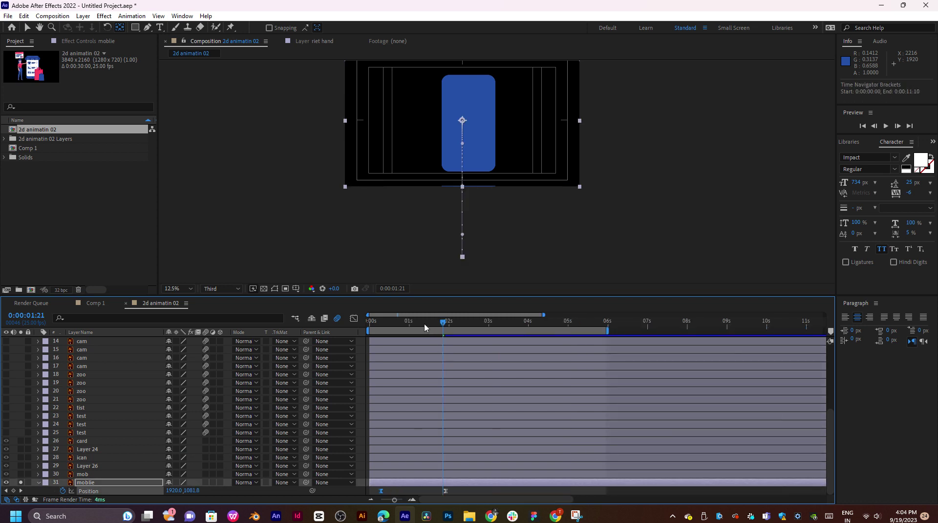
{"action": "key", "text": "space"}
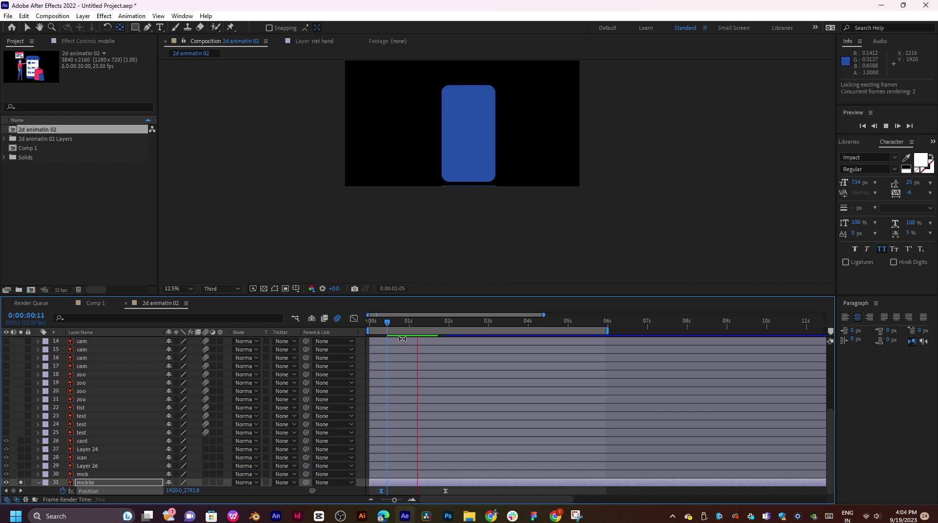
{"action": "key", "text": "space"}
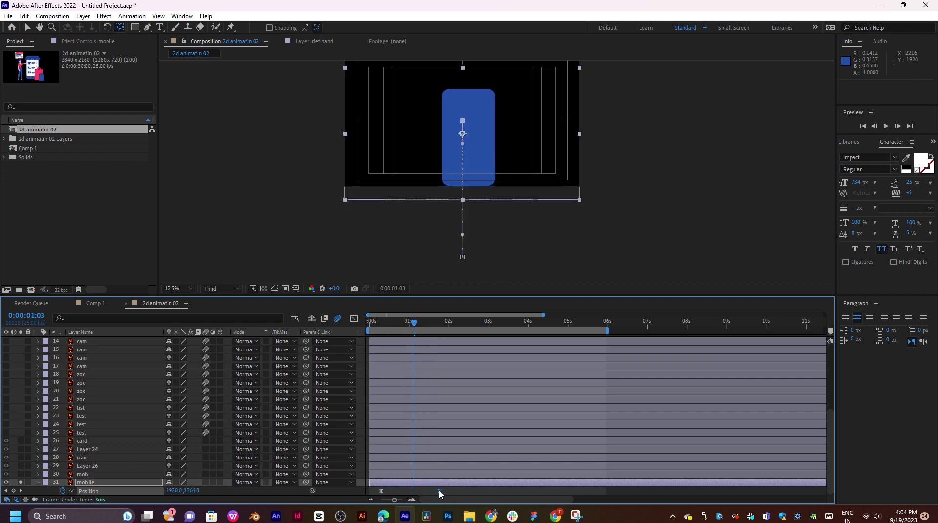
Move the last moblie Position keyframe earlier to about 0:00:01:10 and preview the faster slide.
{"action": "left_click_drag", "start_coordinate": [439, 491], "coordinate": [425, 491]}
{"action": "key", "text": "space"}
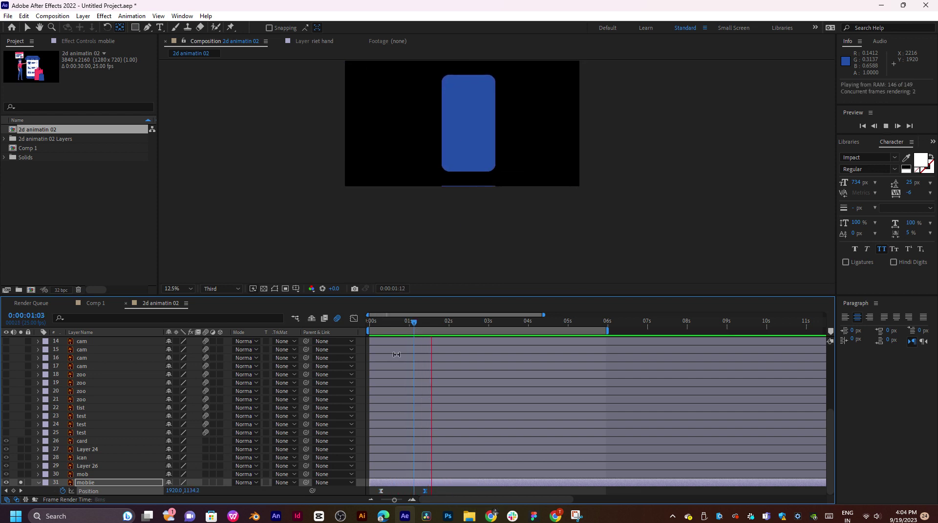
{"action": "key", "text": "space"}
{"action": "left_click", "coordinate": [384, 326]}
{"action": "key", "text": "space"}
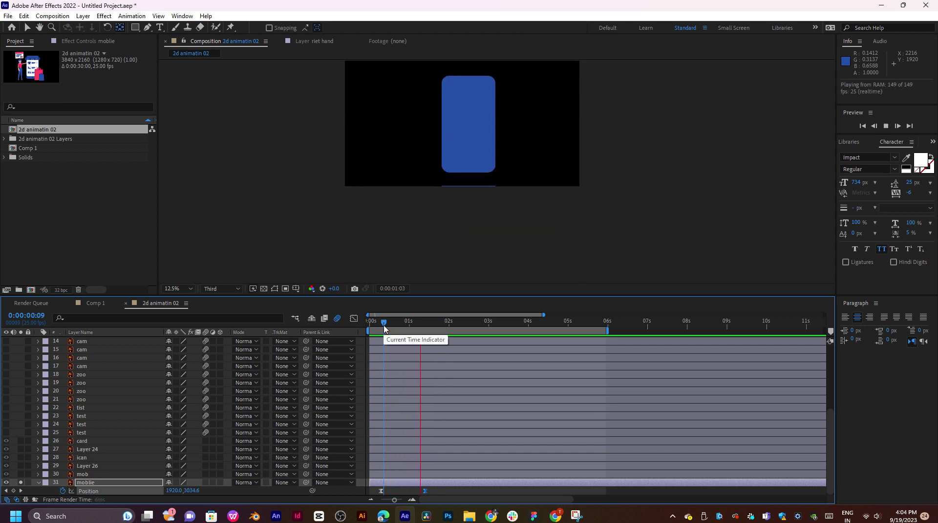
{"action": "key", "text": "space"}
Parent the ican, Layer 26 and mob layers to moblie and turn off moblie's solo.
{"action": "left_click", "coordinate": [123, 474]}
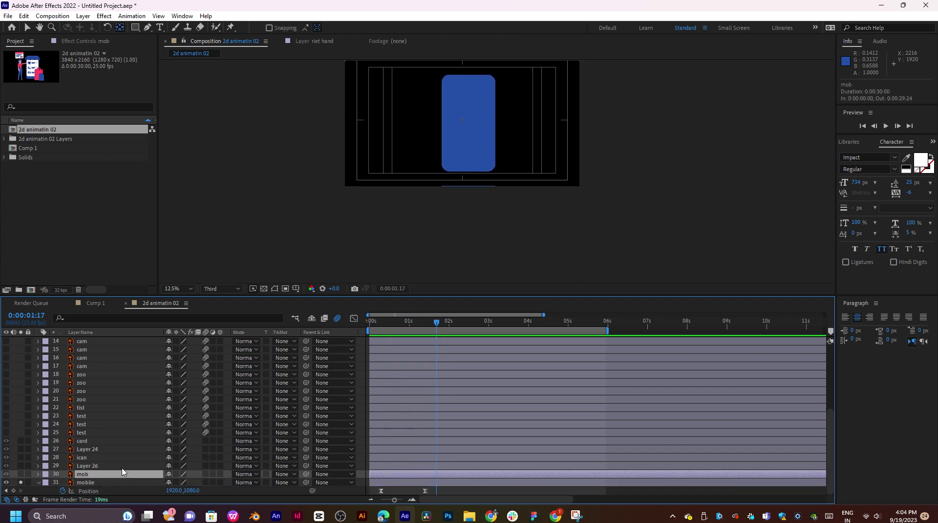
{"action": "left_click", "coordinate": [111, 458], "text": "shift"}
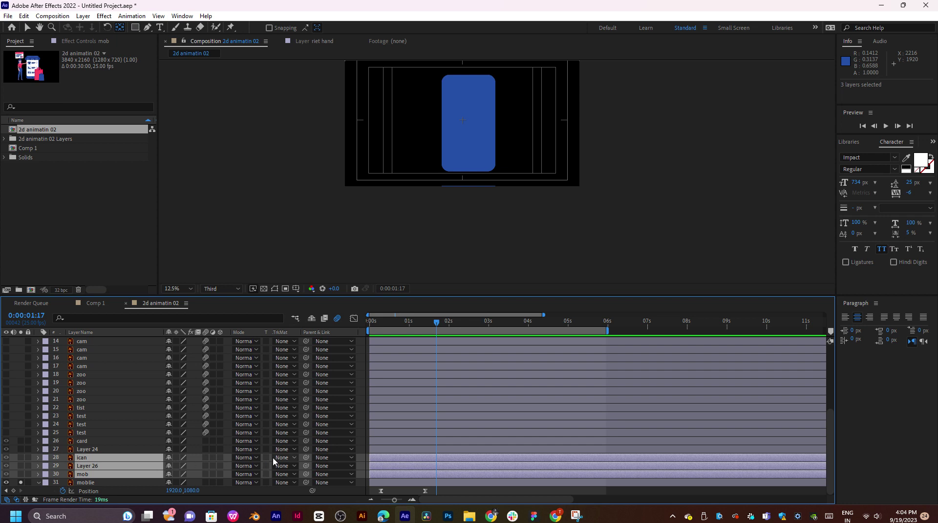
{"action": "left_click_drag", "start_coordinate": [306, 459], "coordinate": [113, 483]}
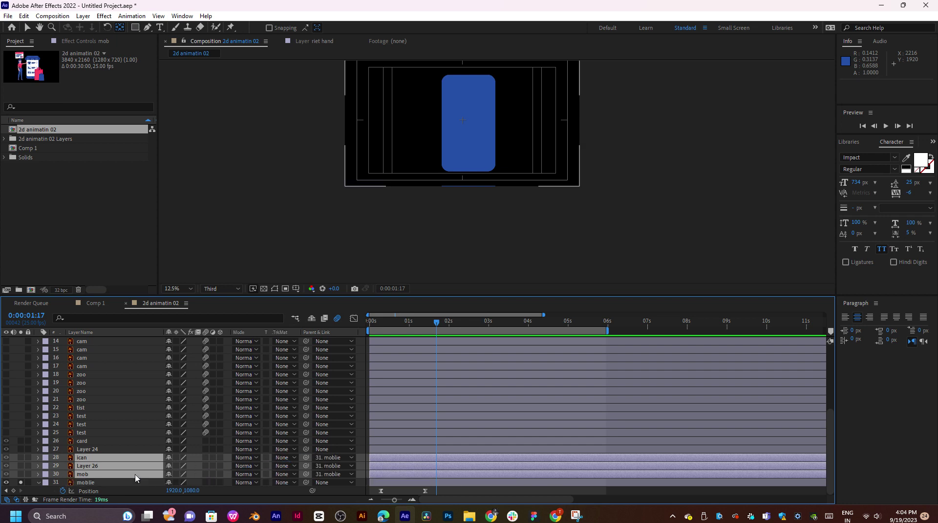
{"action": "left_click", "coordinate": [20, 483]}
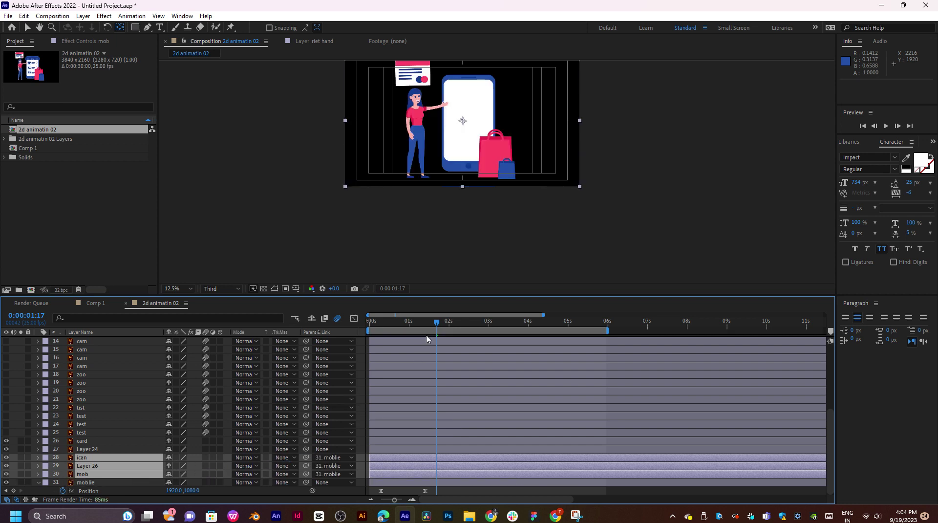
Preview how the complete phone rises together with the woman, card and shopping bags over the first two seconds.
{"action": "key", "text": "space"}
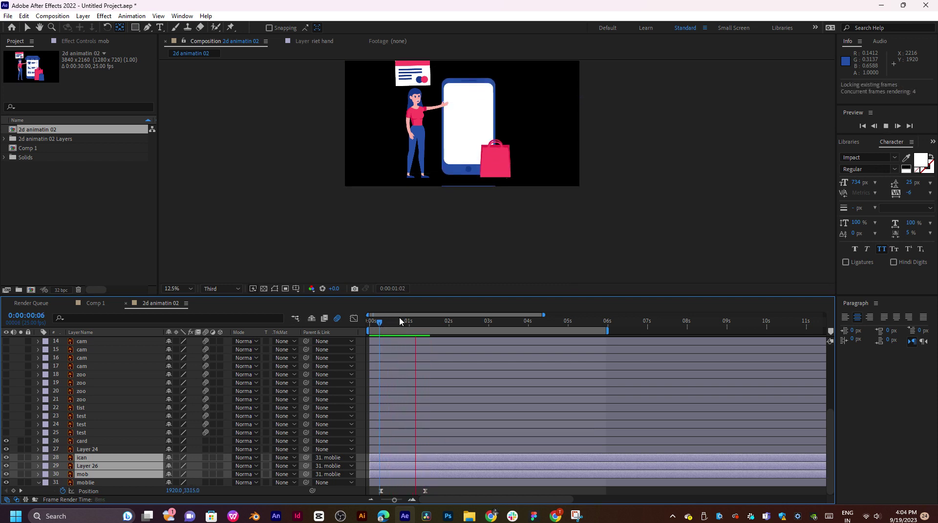
{"action": "left_click", "coordinate": [414, 325]}
{"action": "key", "text": "space"}
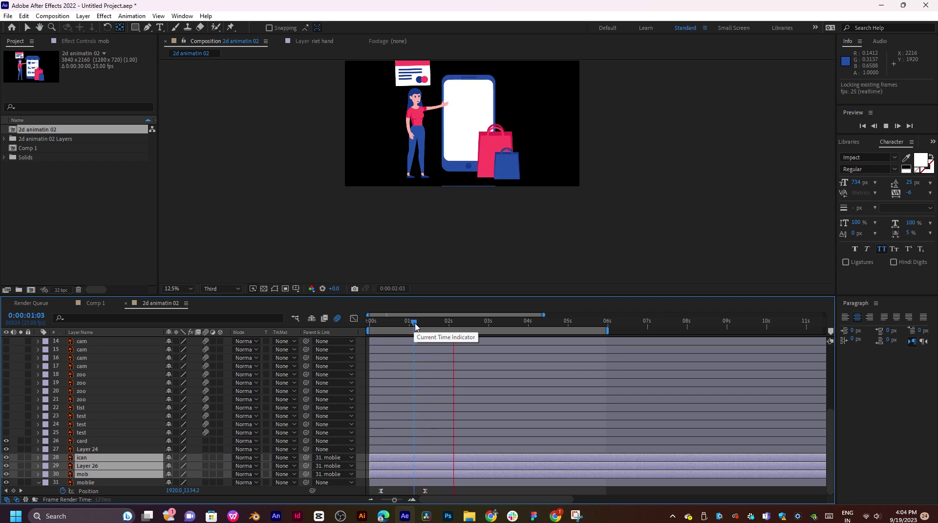
{"action": "left_click_drag", "start_coordinate": [444, 325], "coordinate": [376, 330]}
{"action": "key", "text": "space"}
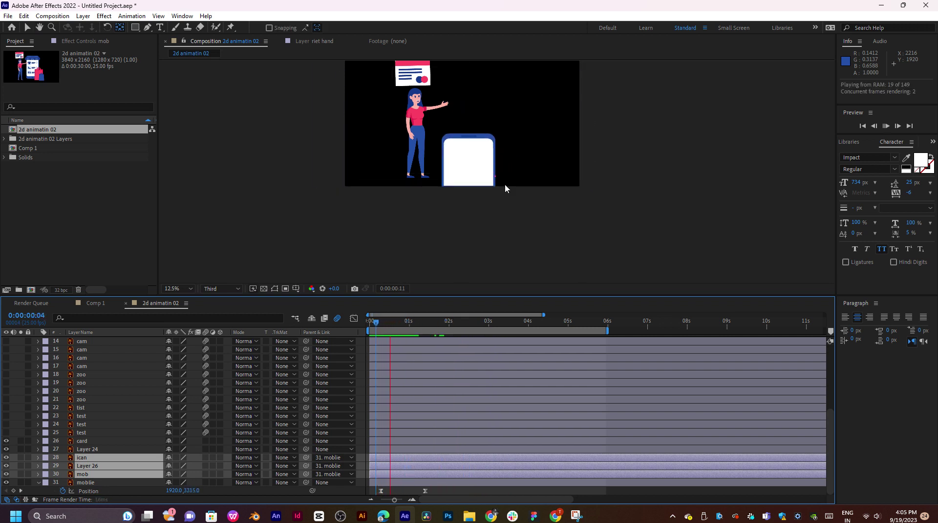
{"action": "key", "text": "space"}
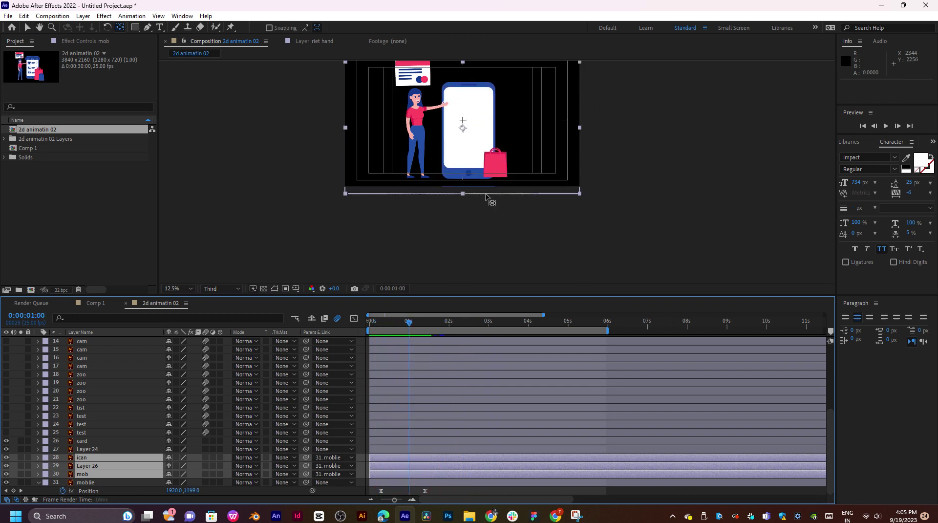
{"action": "mouse_move", "coordinate": [412, 328]}
{"action": "left_mouse_down"}
{"action": "mouse_move", "coordinate": [433, 326]}
{"action": "mouse_move", "coordinate": [422, 326]}
{"action": "left_mouse_up"}
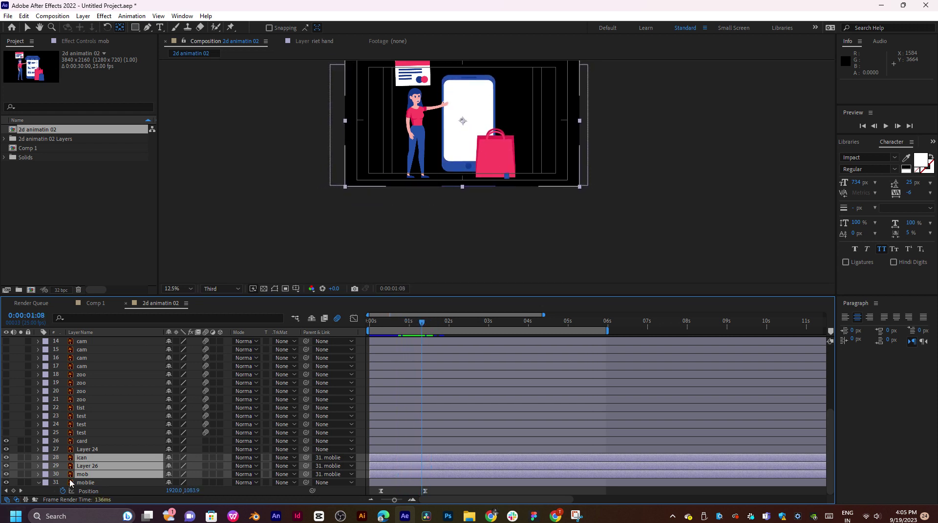
Open the ican layer in its own viewer to locate its round button, and activate the Pan Behind (Anchor Point) tool.
{"action": "left_click", "coordinate": [88, 459]}
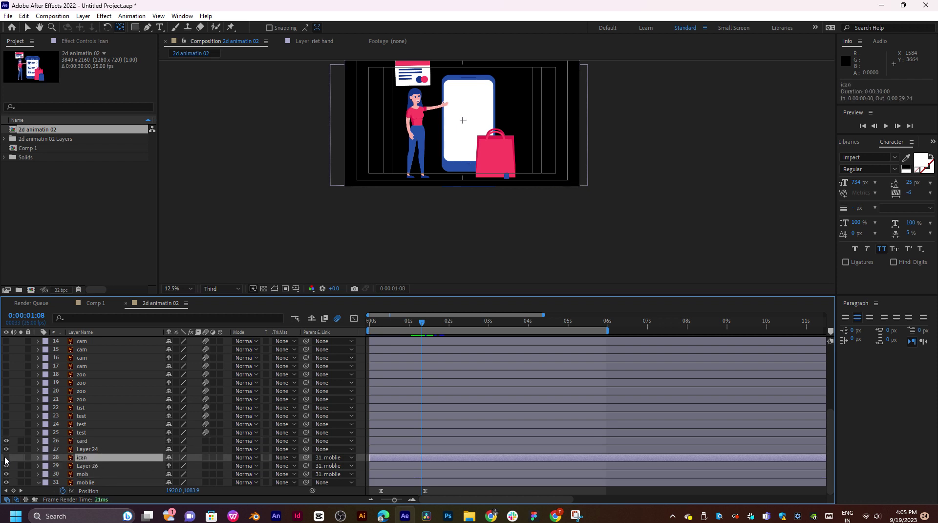
{"action": "double_click", "coordinate": [116, 461]}
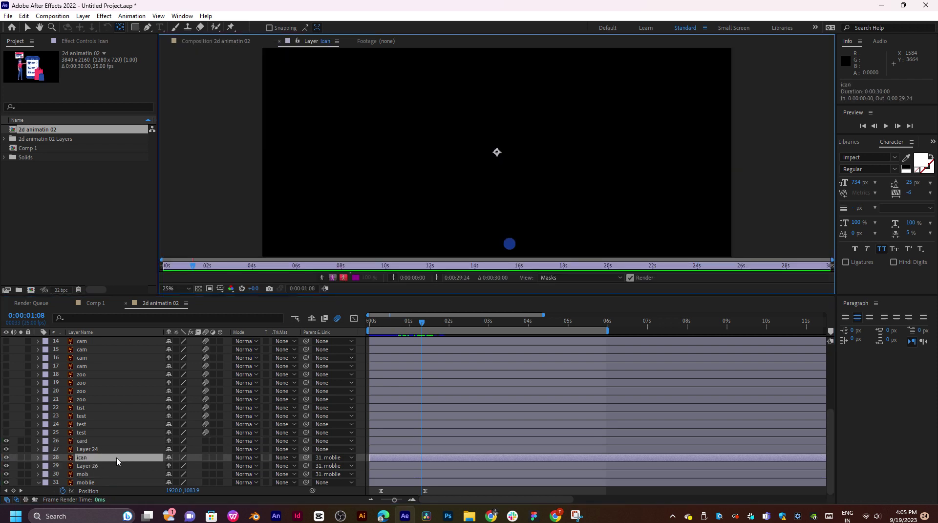
{"action": "left_click_drag", "start_coordinate": [504, 190], "coordinate": [467, 109]}
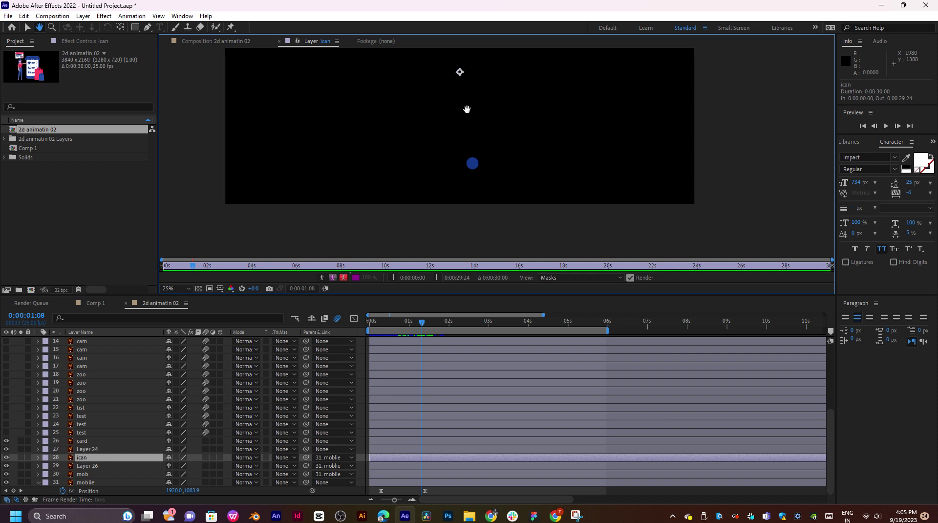
{"action": "key", "text": "y"}
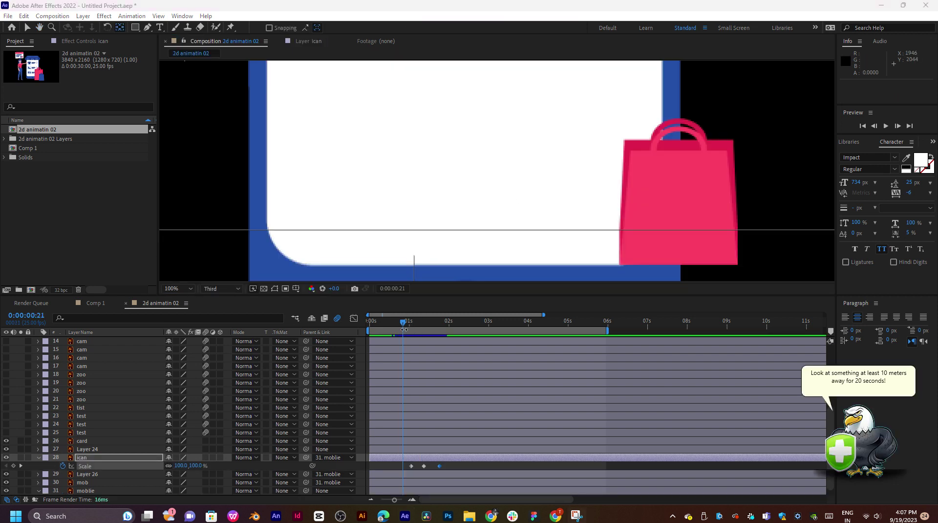
Preview the ican button's scale pulse from about 0:00:00:24.
{"action": "left_click", "coordinate": [410, 325]}
{"action": "key", "text": "space"}
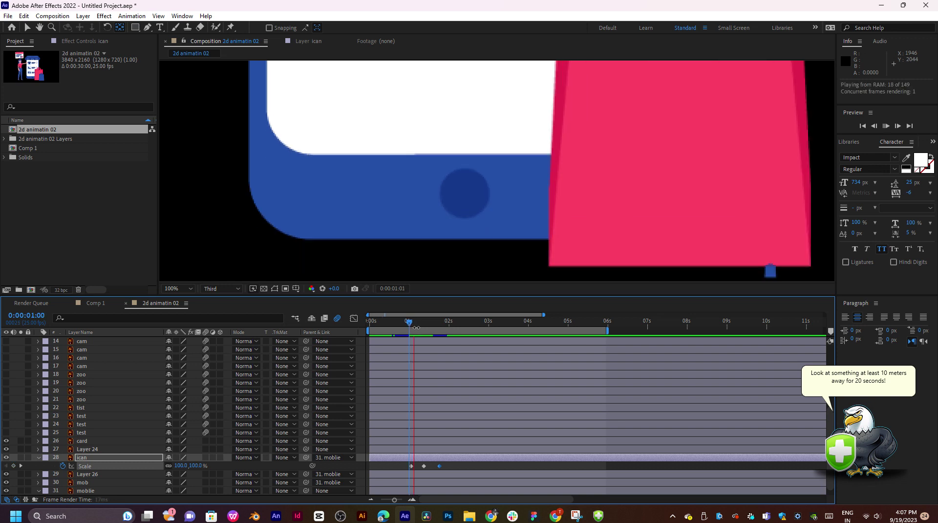
{"action": "key", "text": "space"}
{"action": "left_click", "coordinate": [408, 325]}
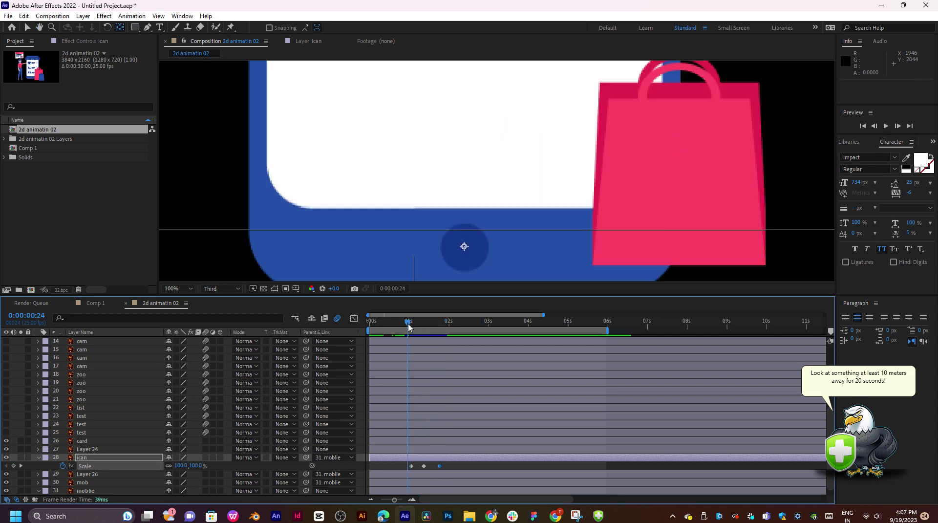
{"action": "key", "text": "space"}
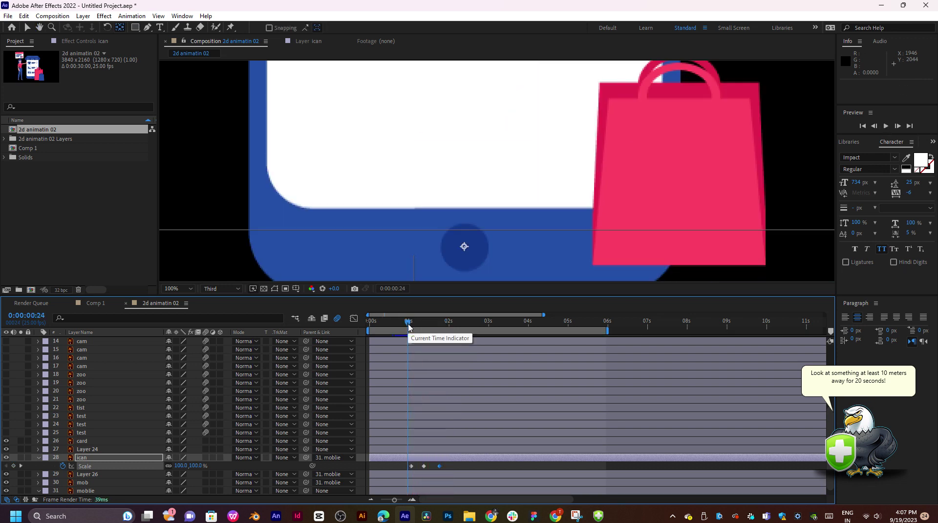
{"action": "key", "text": "space"}
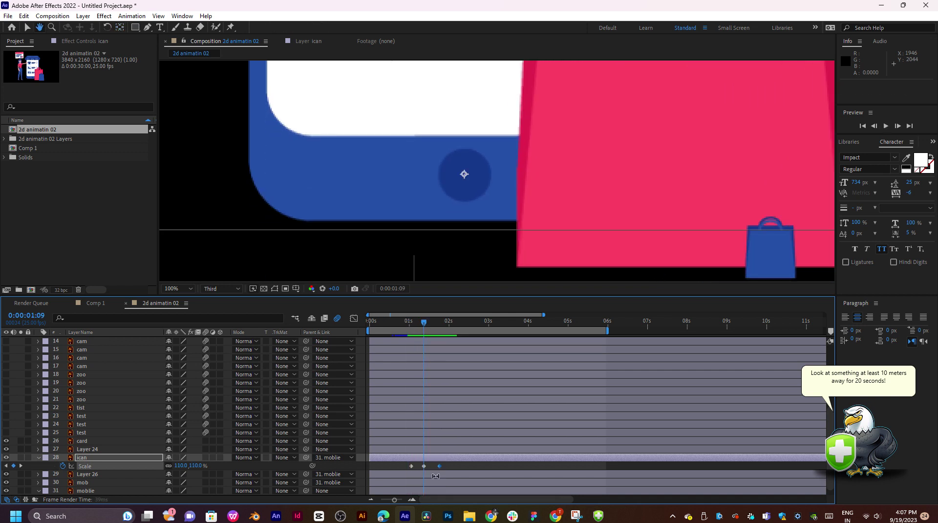
Apply Easy Ease to all three Scale keyframes of the ican layer.
{"action": "right_click", "coordinate": [425, 467]}
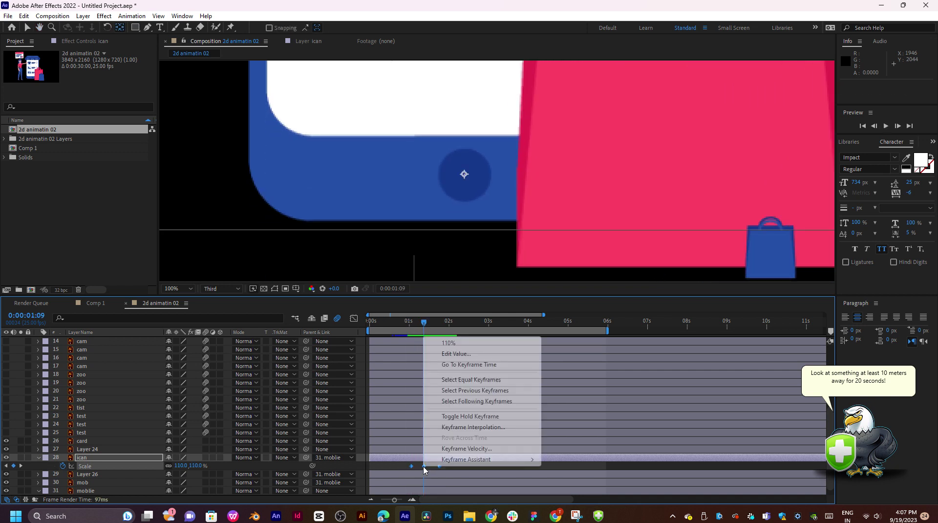
{"action": "mouse_move", "coordinate": [489, 459]}
{"action": "left_click", "coordinate": [600, 398]}
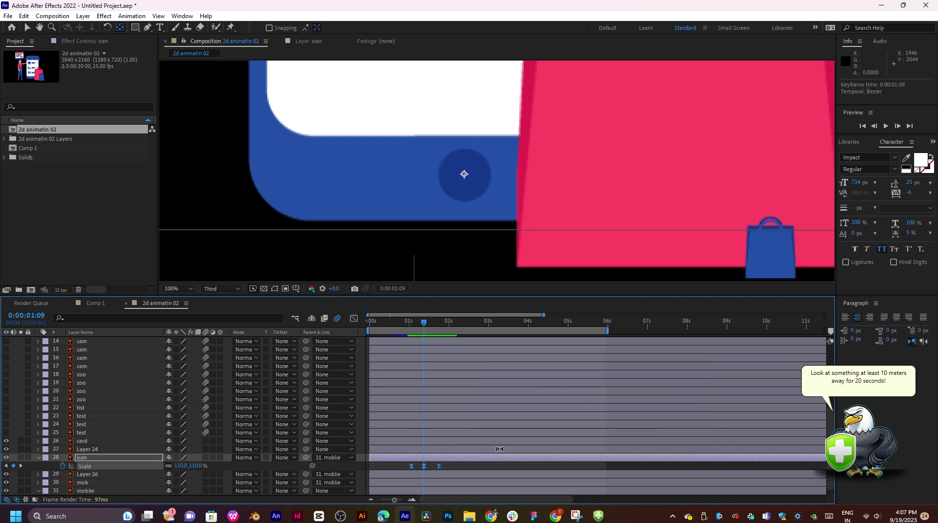
Shift the middle ican Scale keyframe slightly later to about 0:00:01:10 and preview the pulse from 0:00:00:23.
{"action": "left_click", "coordinate": [424, 467]}
{"action": "left_click_drag", "start_coordinate": [425, 321], "coordinate": [406, 321]}
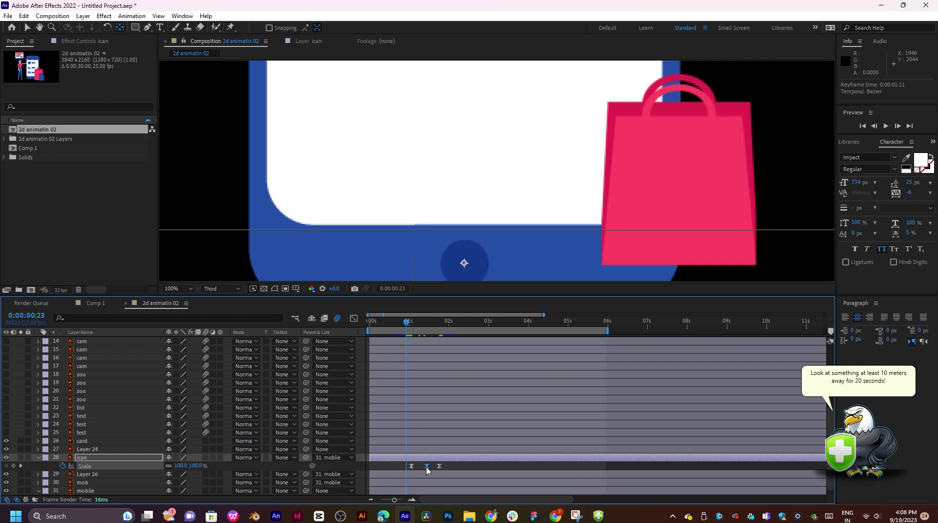
{"action": "key", "text": "space"}
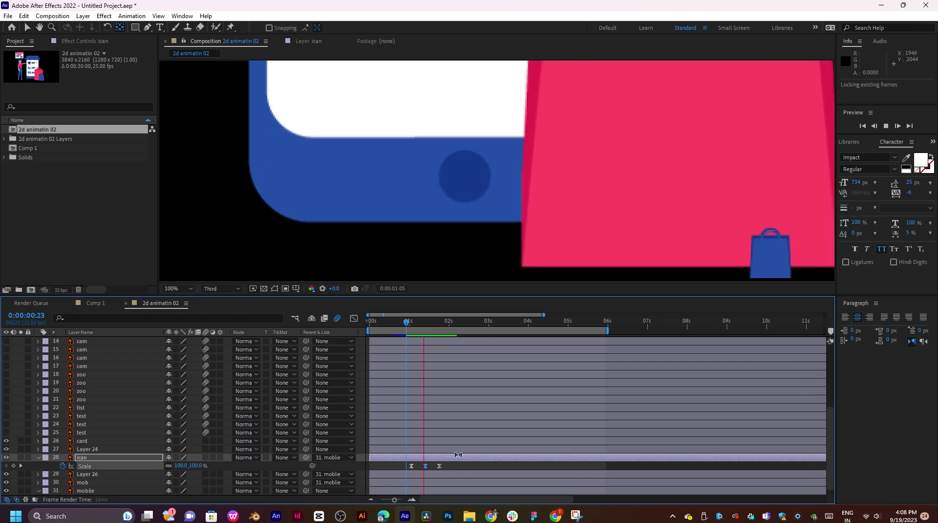
Add a loopOut() expression to the Scale property of the ican layer to repeat its keyframed pulse.
{"action": "left_click_drag", "start_coordinate": [446, 464], "coordinate": [399, 479]}
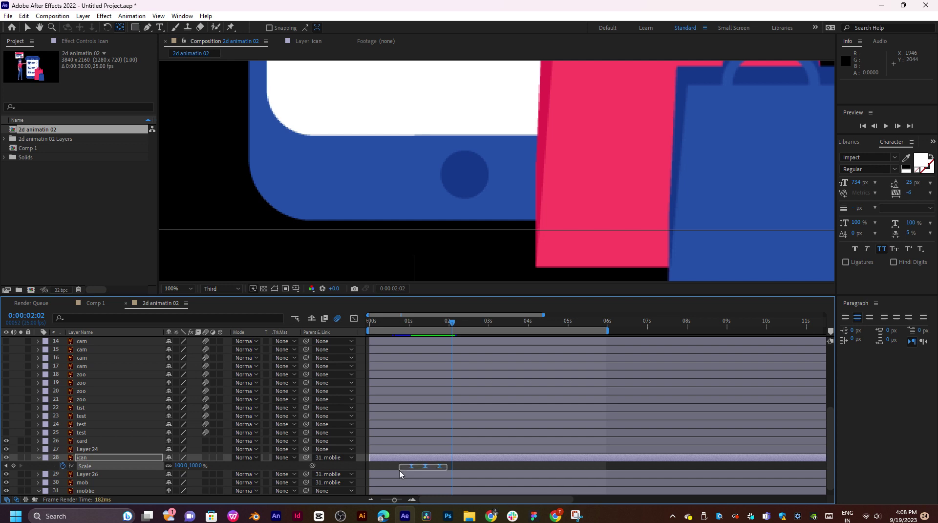
{"action": "left_click", "coordinate": [62, 466], "text": "alt"}
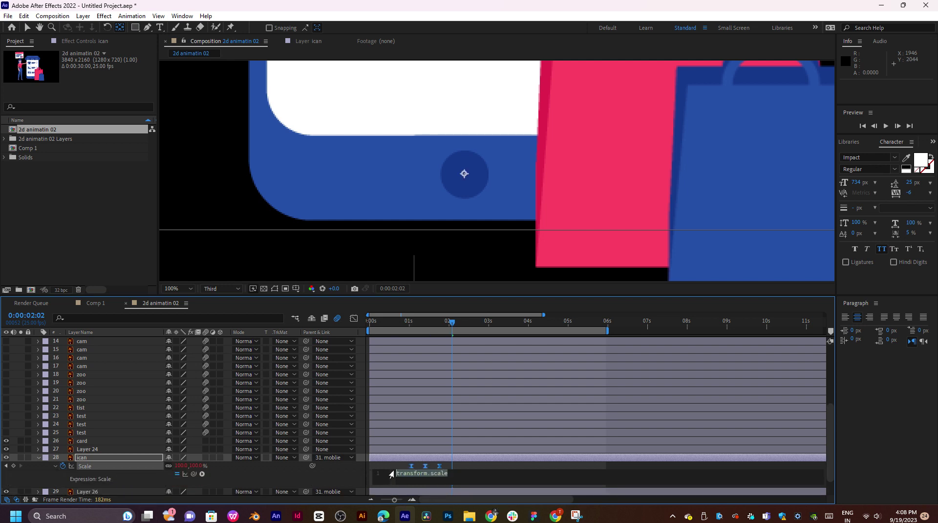
{"action": "type", "text": "loo"}
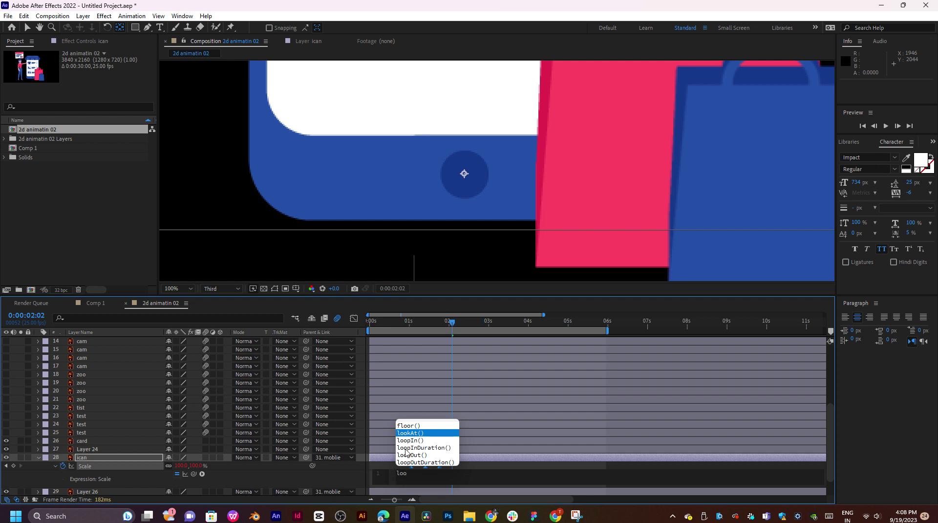
{"action": "left_click", "coordinate": [420, 455]}
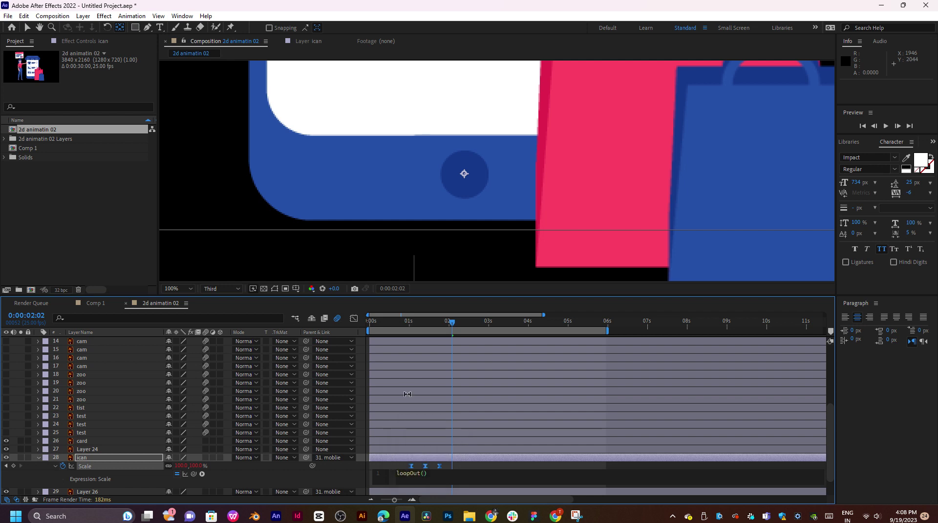
{"action": "left_click", "coordinate": [418, 329]}
Preview the ican button's looping pulse from 0:00:01:05 and again from 0:00:00:18, and collapse the layer's properties.
{"action": "left_click", "coordinate": [418, 329]}
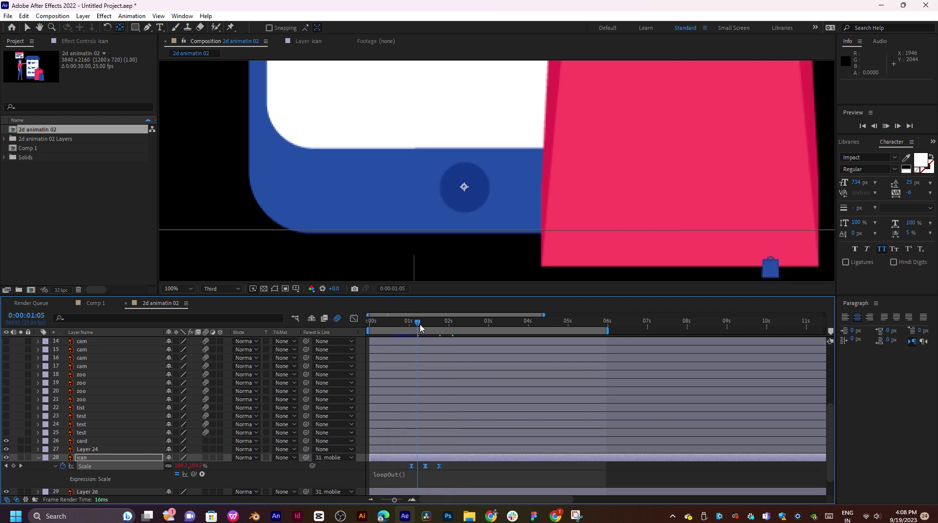
{"action": "key", "text": "space"}
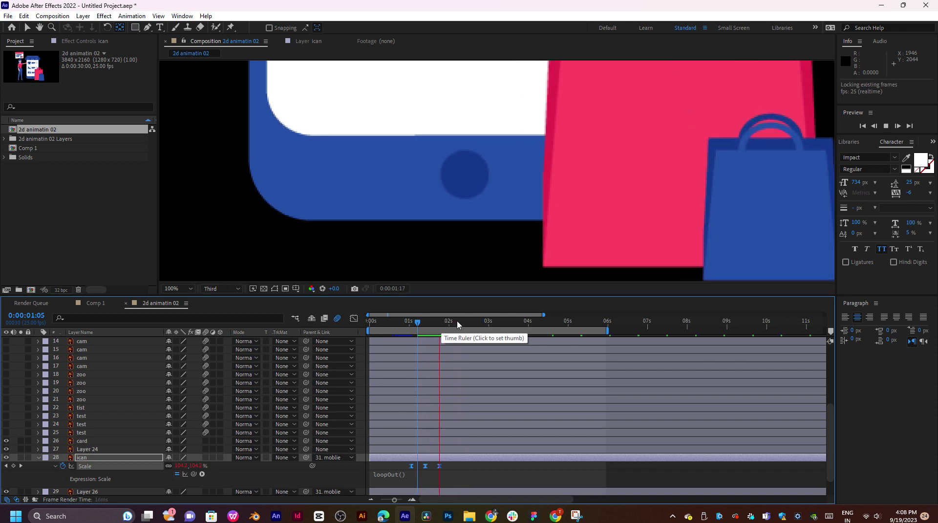
{"action": "key", "text": "space"}
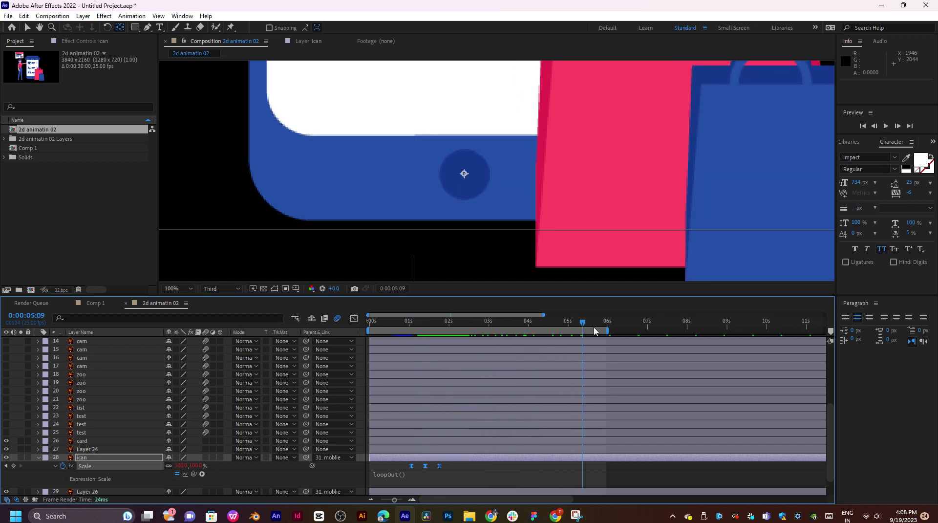
{"action": "left_click", "coordinate": [398, 326]}
{"action": "key", "text": "space"}
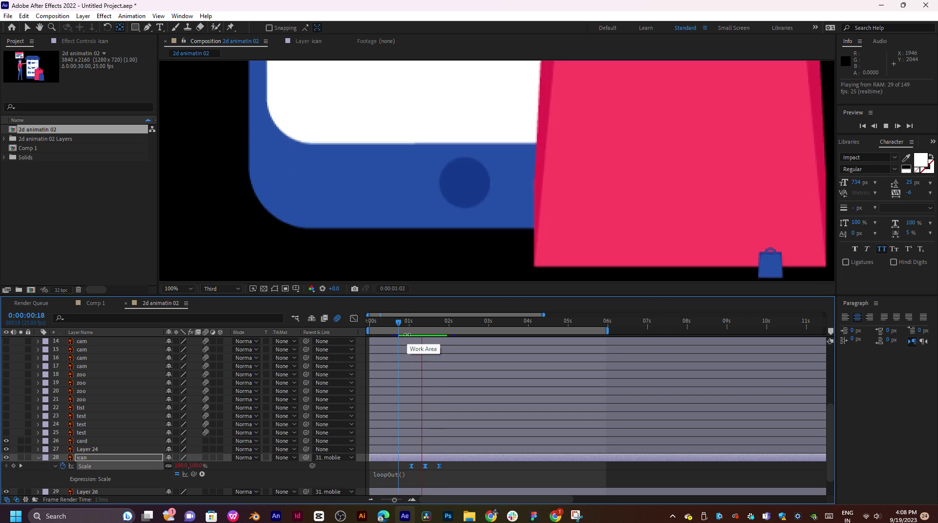
{"action": "key", "text": "space"}
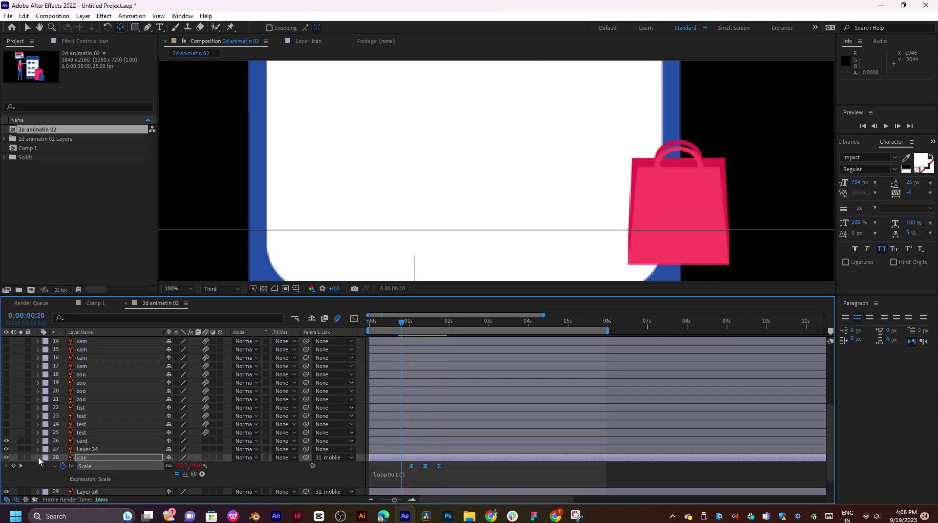
{"action": "left_click", "coordinate": [39, 458]}
{"action": "scroll", "coordinate": [387, 232], "scroll_direction": "down", "scroll_amount": 4}
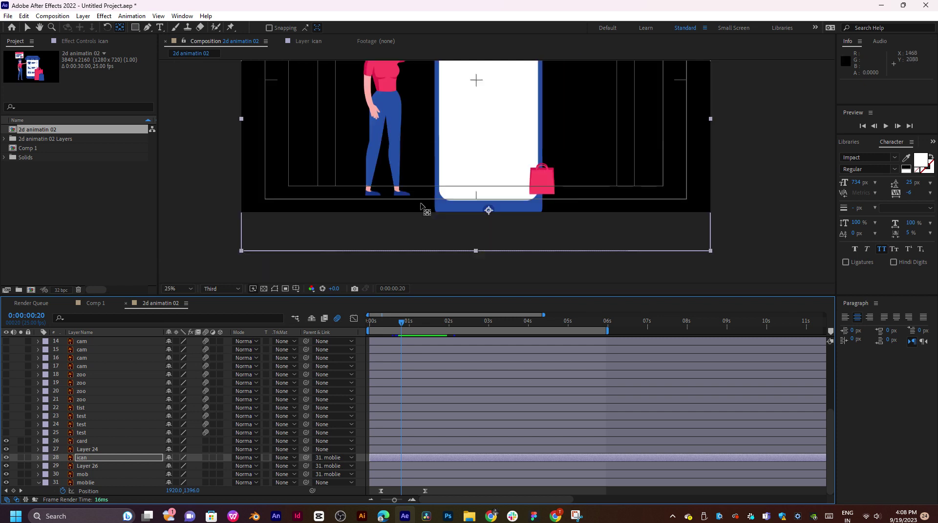
Go to 0:00:02:10 and pre-compose the card layer as card Comp 1, moving all attributes into the new composition.
{"action": "left_click_drag", "start_coordinate": [460, 132], "coordinate": [455, 197]}
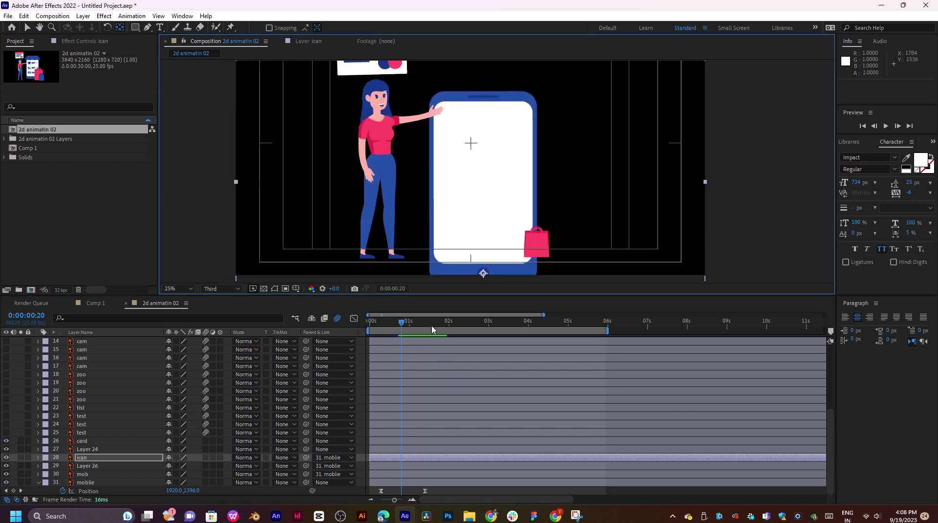
{"action": "left_click_drag", "start_coordinate": [438, 324], "coordinate": [465, 350]}
{"action": "left_click", "coordinate": [101, 453]}
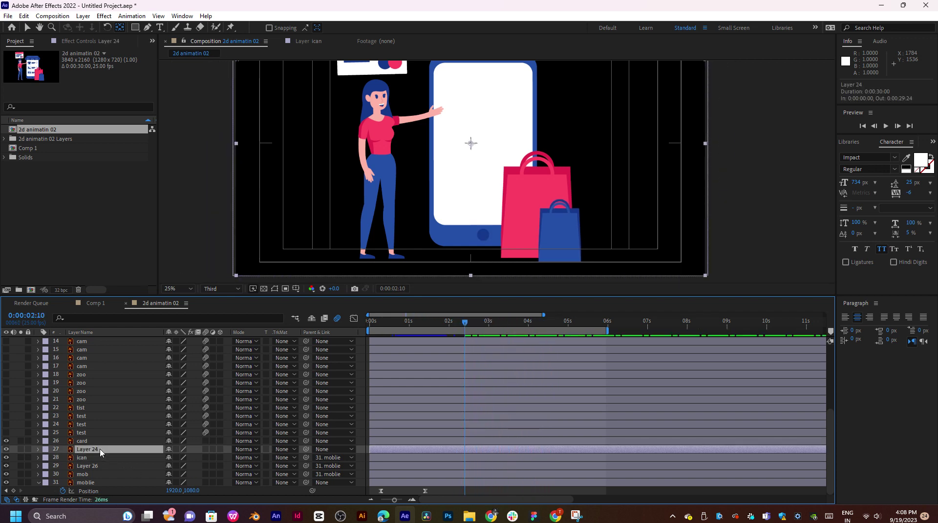
{"action": "left_click", "coordinate": [93, 441]}
{"action": "left_click_drag", "start_coordinate": [383, 201], "coordinate": [410, 286]}
{"action": "scroll", "coordinate": [385, 185], "scroll_direction": "up", "scroll_amount": 2}
{"action": "left_click_drag", "start_coordinate": [319, 180], "coordinate": [404, 177]}
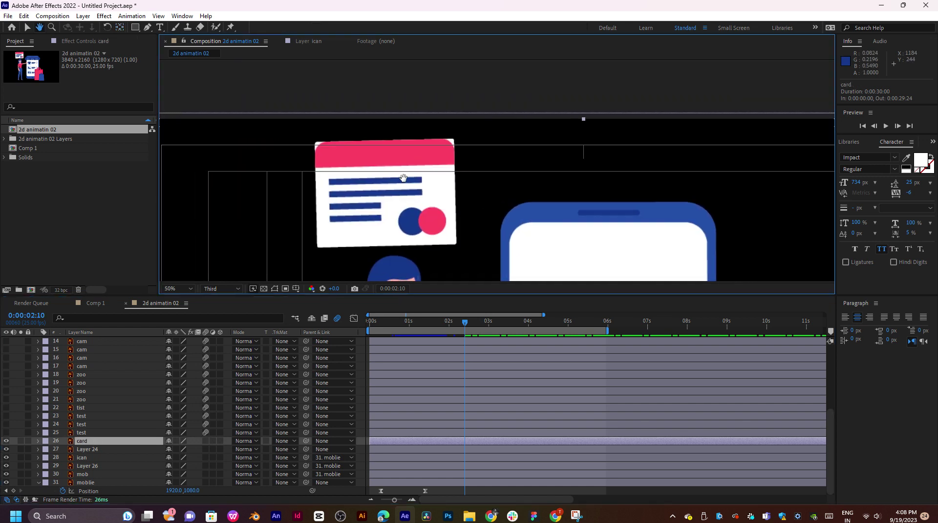
{"action": "right_click", "coordinate": [93, 444]}
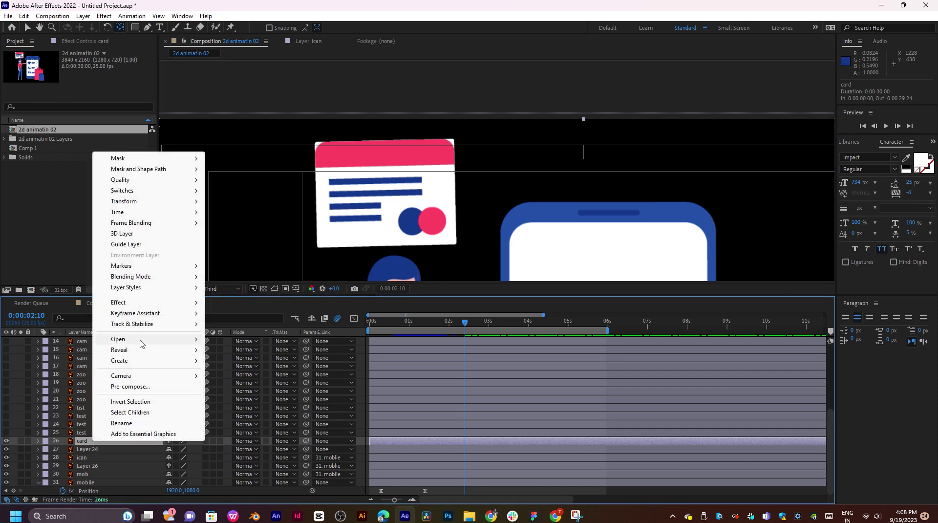
{"action": "left_click", "coordinate": [135, 387]}
{"action": "left_click", "coordinate": [398, 266]}
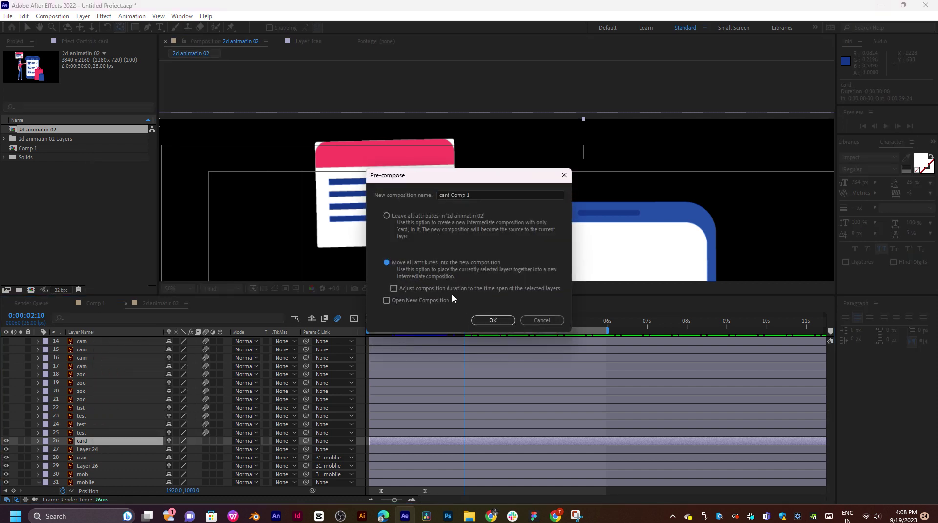
{"action": "left_click", "coordinate": [481, 321]}
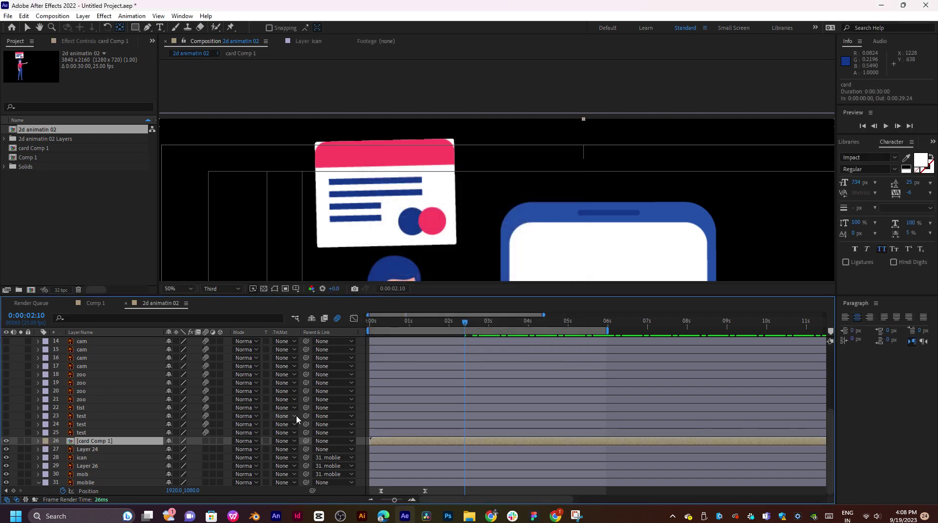
Open card Comp 1 and frame the card artwork at 100% magnification.
{"action": "double_click", "coordinate": [119, 445]}
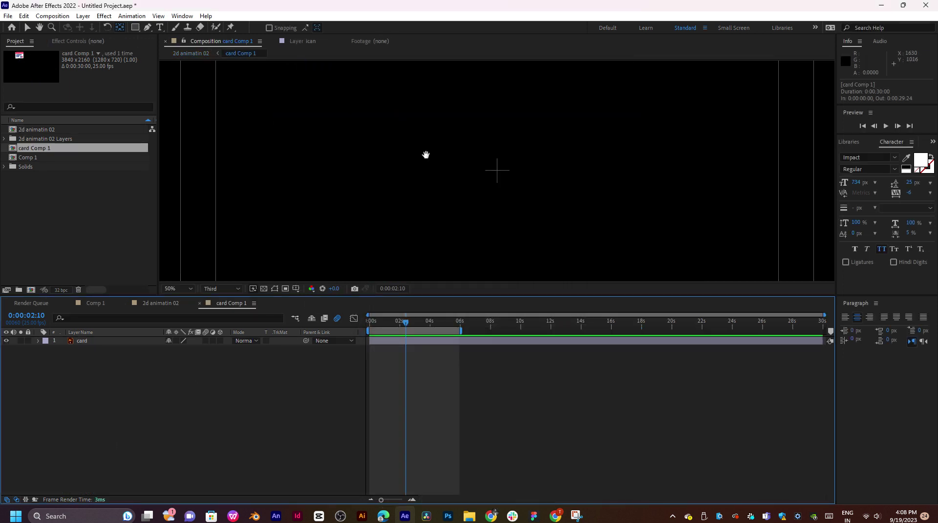
{"action": "left_click_drag", "start_coordinate": [427, 155], "coordinate": [459, 228]}
{"action": "left_click_drag", "start_coordinate": [387, 141], "coordinate": [444, 252]}
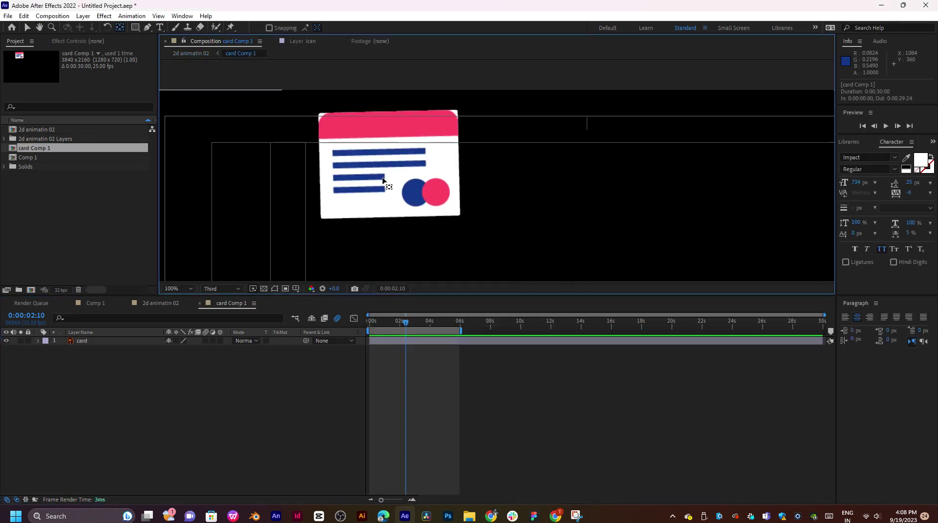
{"action": "scroll", "coordinate": [383, 180], "scroll_direction": "up", "scroll_amount": 5}
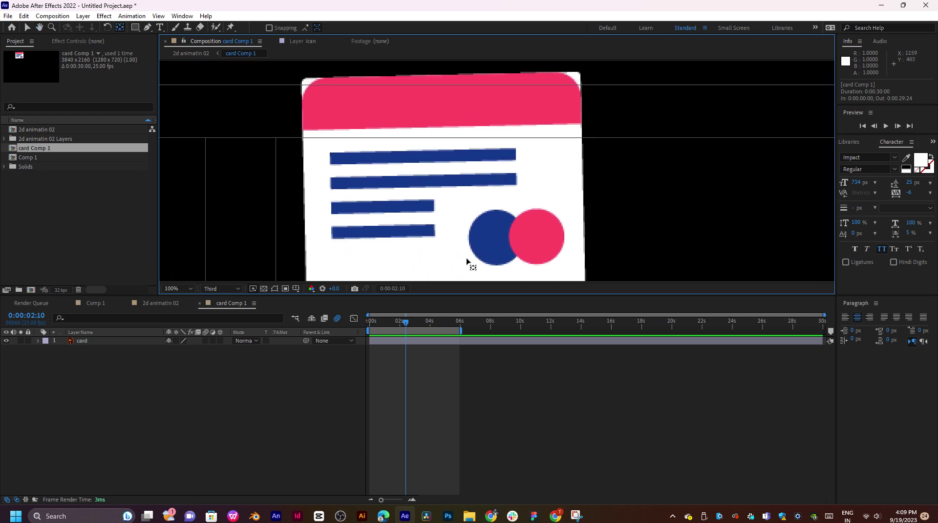
{"action": "left_click_drag", "start_coordinate": [468, 188], "coordinate": [451, 180]}
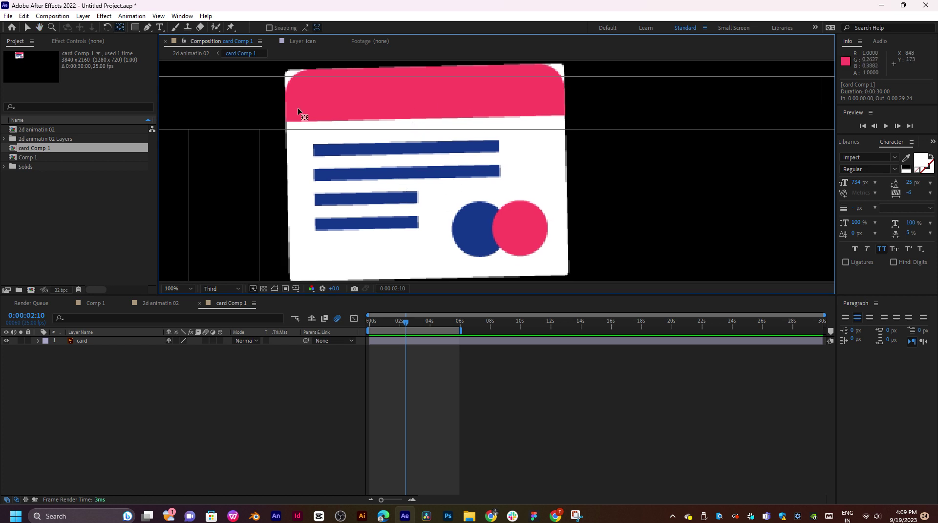
{"action": "key", "text": "Tab"}
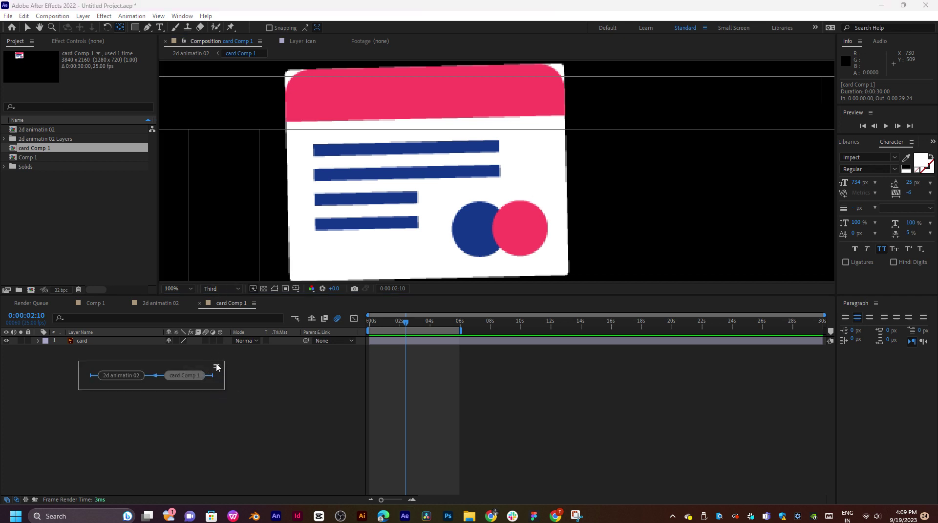
{"action": "left_click", "coordinate": [218, 368]}
{"action": "left_click", "coordinate": [180, 427]}
Add a white 3840 x 2160 px solid to card Comp 1 and place it beneath the card layer.
{"action": "right_click", "coordinate": [181, 425]}
{"action": "mouse_move", "coordinate": [274, 305]}
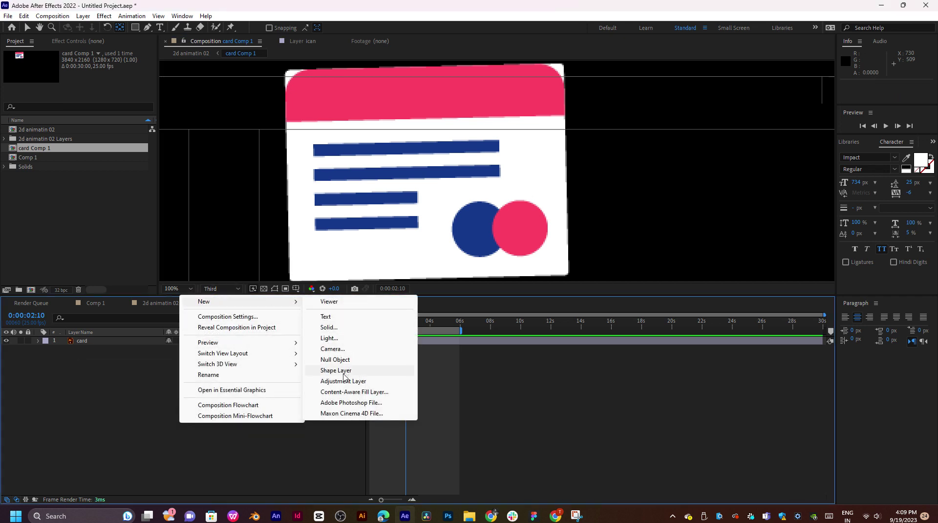
{"action": "left_click", "coordinate": [331, 327]}
{"action": "left_click", "coordinate": [465, 315]}
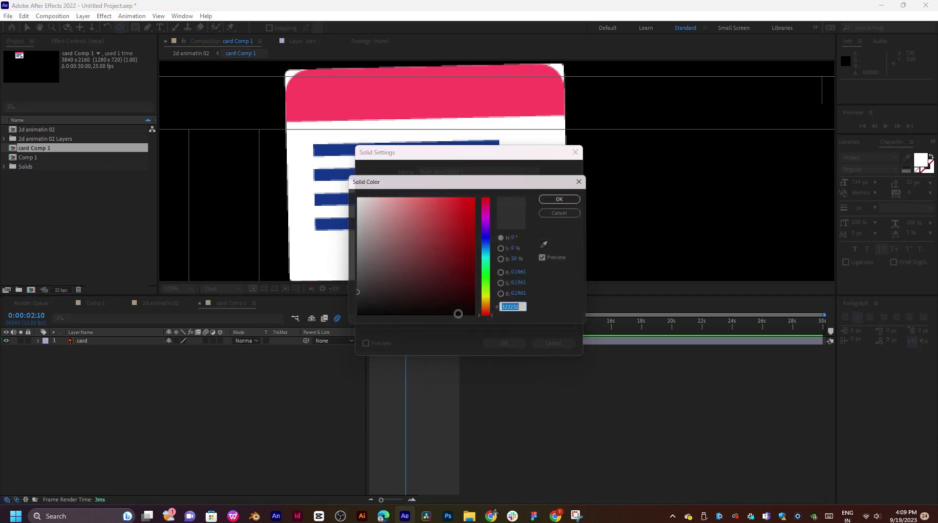
{"action": "left_click", "coordinate": [566, 197]}
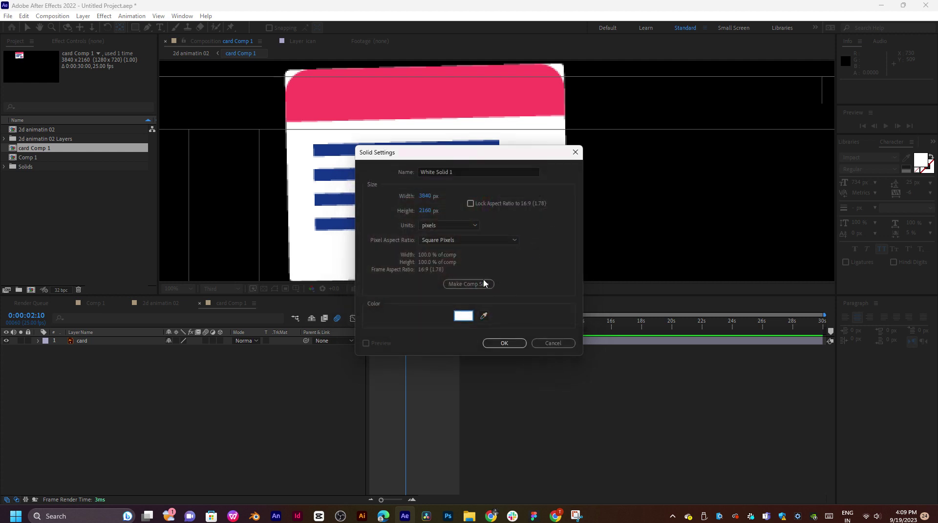
{"action": "left_click", "coordinate": [507, 345]}
{"action": "left_click_drag", "start_coordinate": [117, 341], "coordinate": [120, 367]}
{"action": "left_click", "coordinate": [178, 386]}
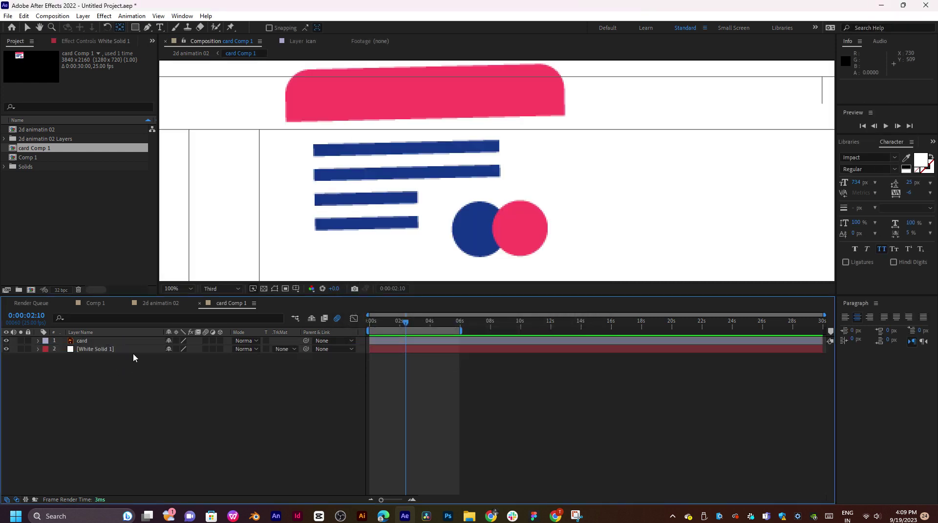
Check the white solid behind the card artwork and delete the solid layer.
{"action": "left_click", "coordinate": [73, 351]}
{"action": "double_click", "coordinate": [74, 349]}
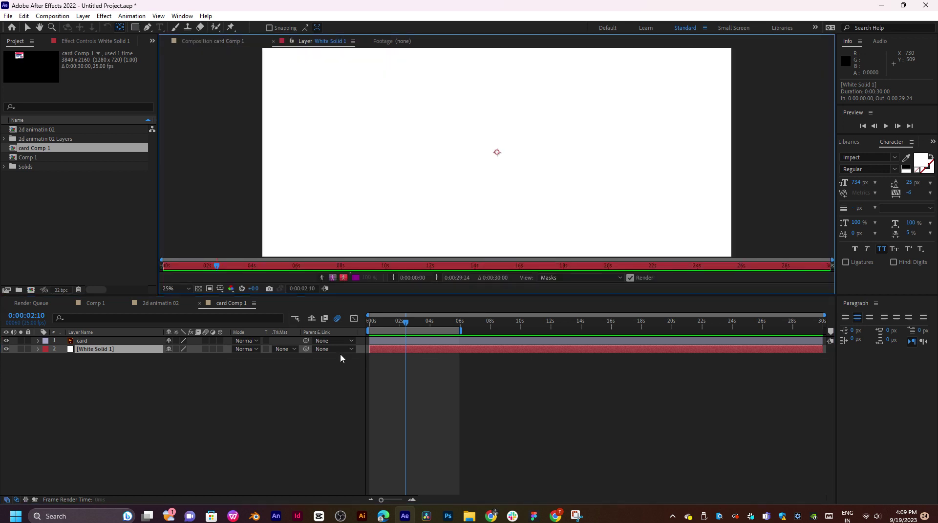
{"action": "left_click", "coordinate": [215, 41]}
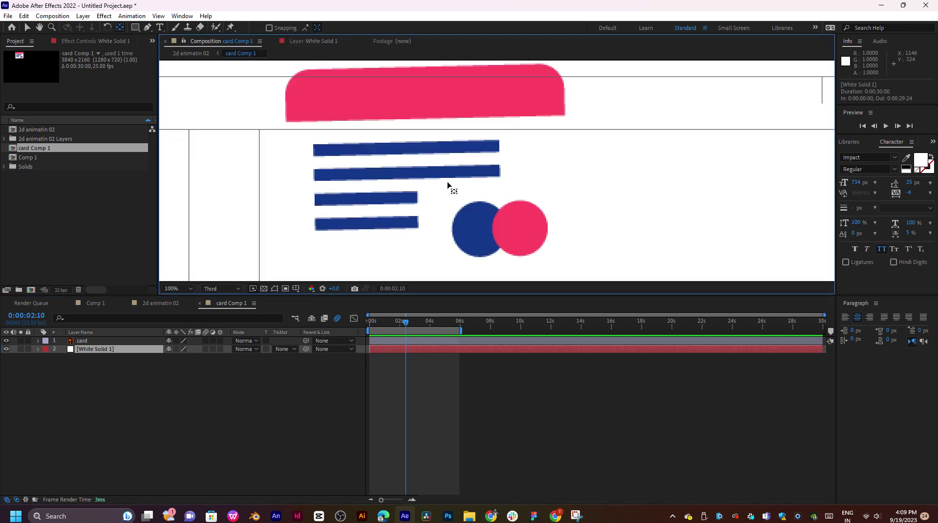
{"action": "key", "text": "comma"}
{"action": "key", "text": "comma"}
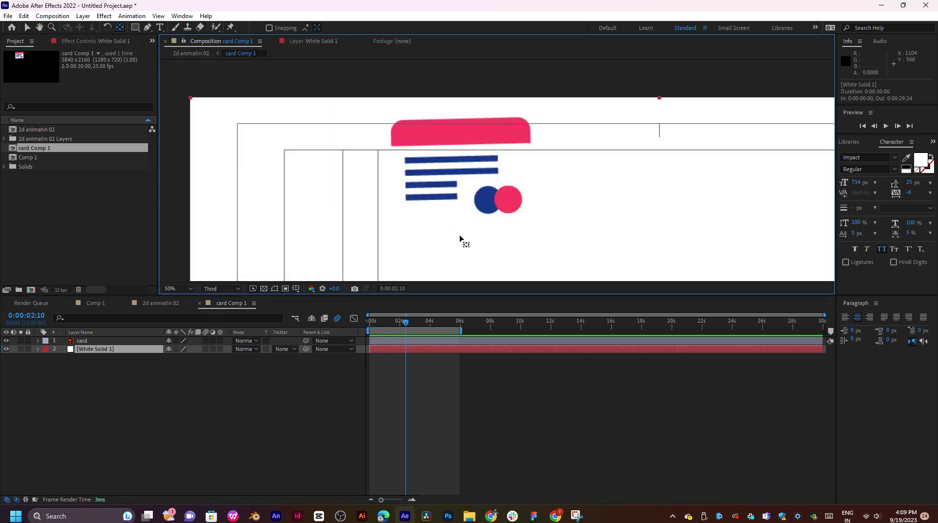
{"action": "key", "text": "period"}
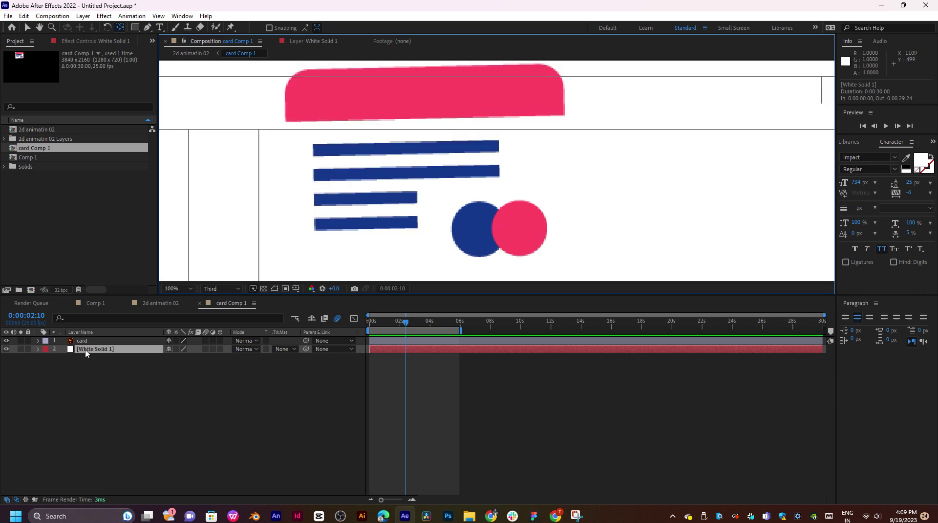
{"action": "key", "text": "Delete"}
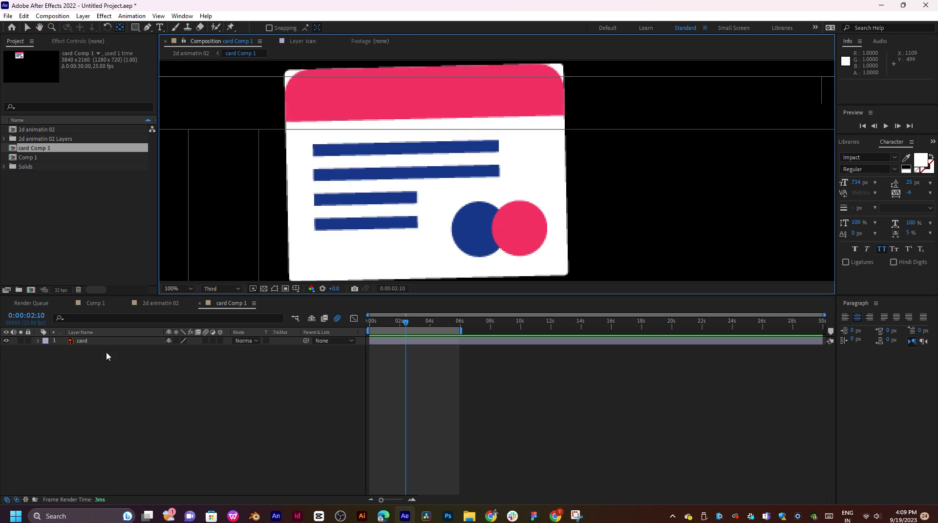
Add a dark gray 3840 x 2160 px solid to card Comp 1 and place it beneath the card layer.
{"action": "right_click", "coordinate": [106, 353]}
{"action": "mouse_move", "coordinate": [156, 366]}
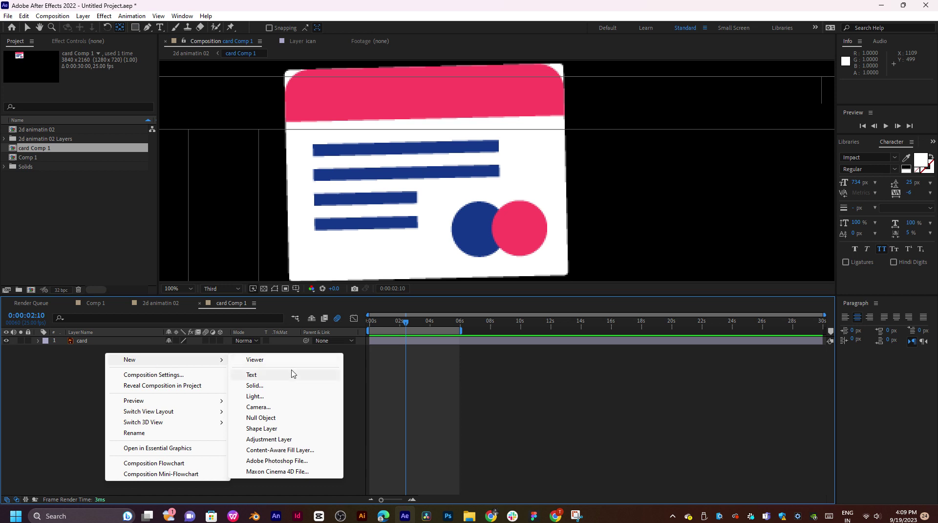
{"action": "left_click", "coordinate": [268, 385]}
{"action": "left_click", "coordinate": [463, 316]}
{"action": "left_click", "coordinate": [371, 285]}
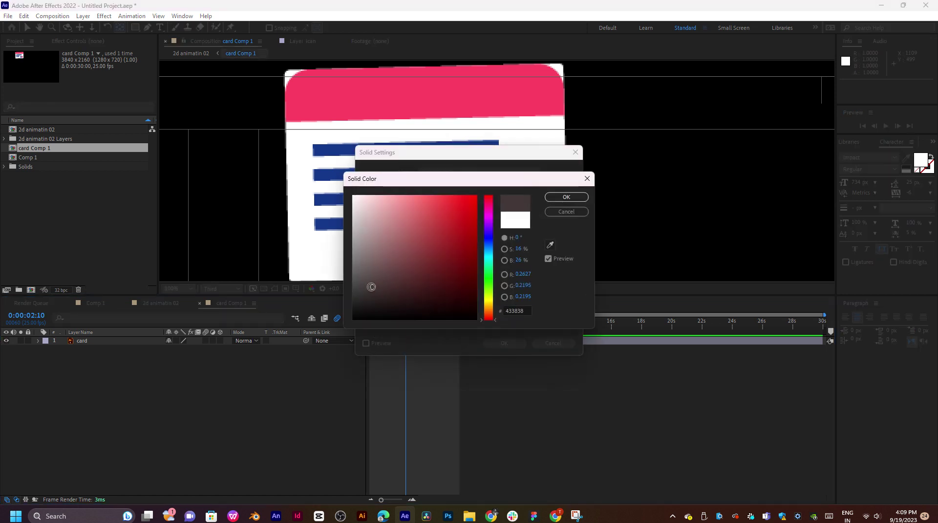
{"action": "left_click", "coordinate": [353, 299]}
{"action": "left_click", "coordinate": [555, 198]}
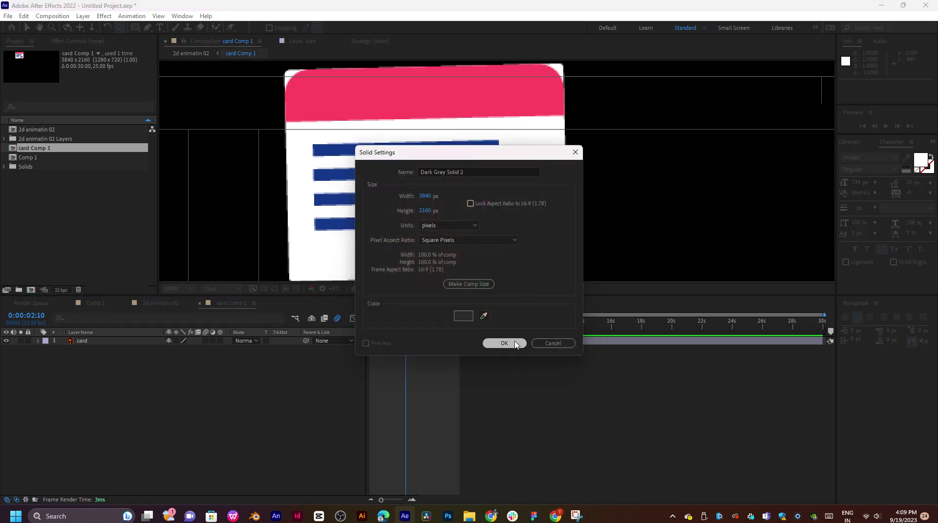
{"action": "left_click", "coordinate": [504, 343]}
{"action": "left_click_drag", "start_coordinate": [94, 342], "coordinate": [113, 376]}
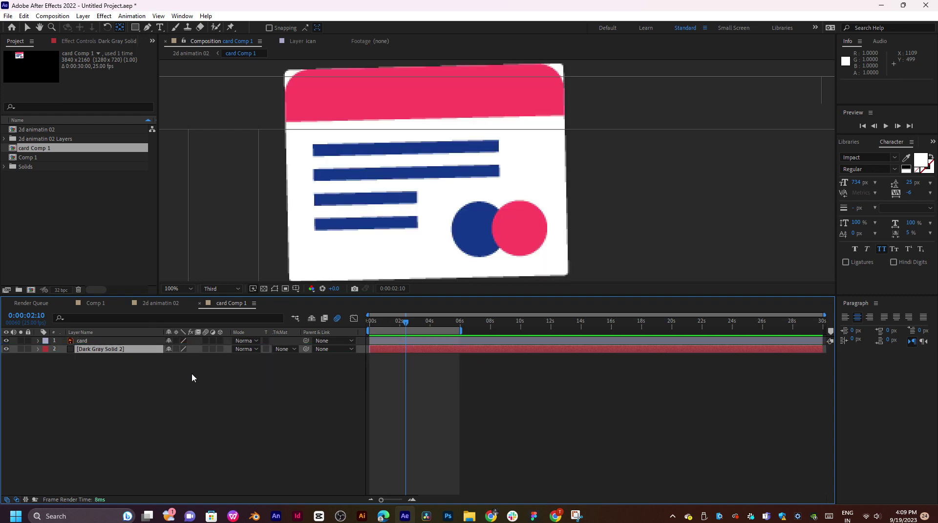
{"action": "right_click", "coordinate": [414, 348]}
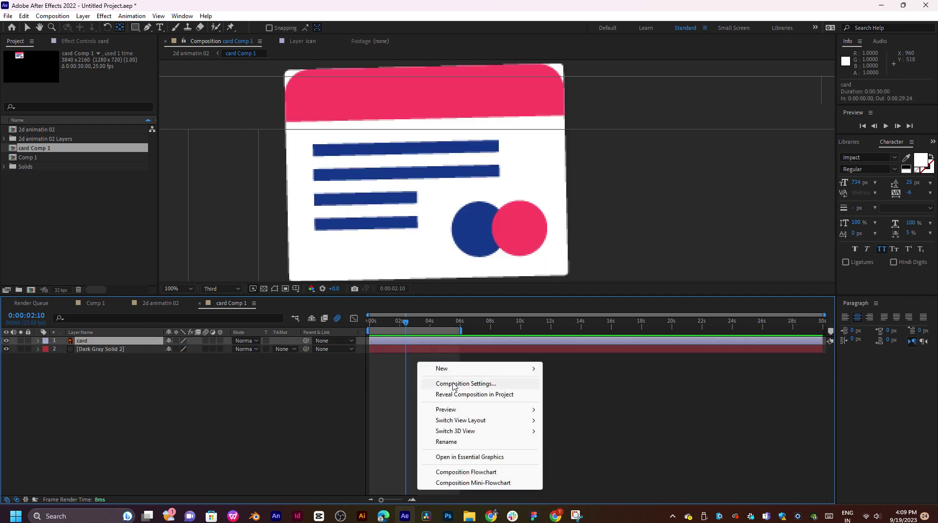
{"action": "left_click", "coordinate": [403, 380]}
{"action": "right_click", "coordinate": [403, 379]}
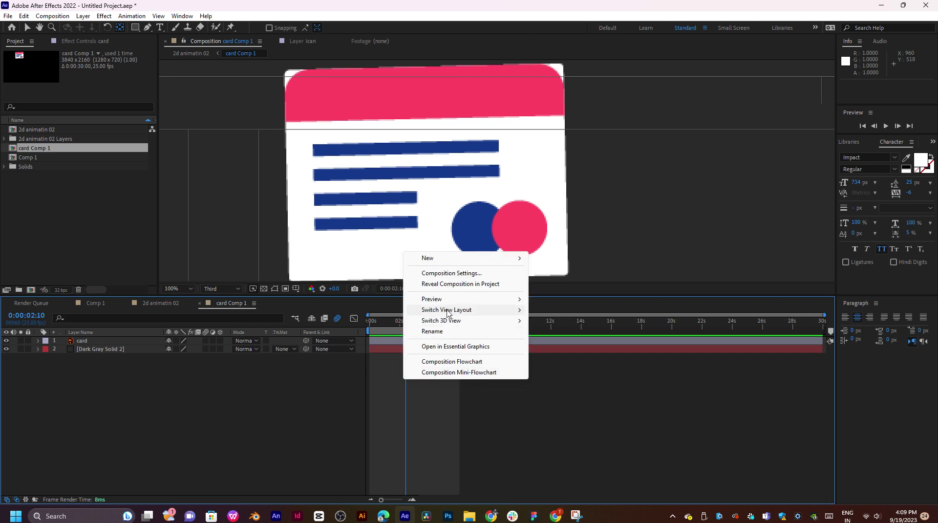
{"action": "left_click", "coordinate": [473, 408]}
{"action": "left_click", "coordinate": [468, 340]}
{"action": "right_click", "coordinate": [469, 341]}
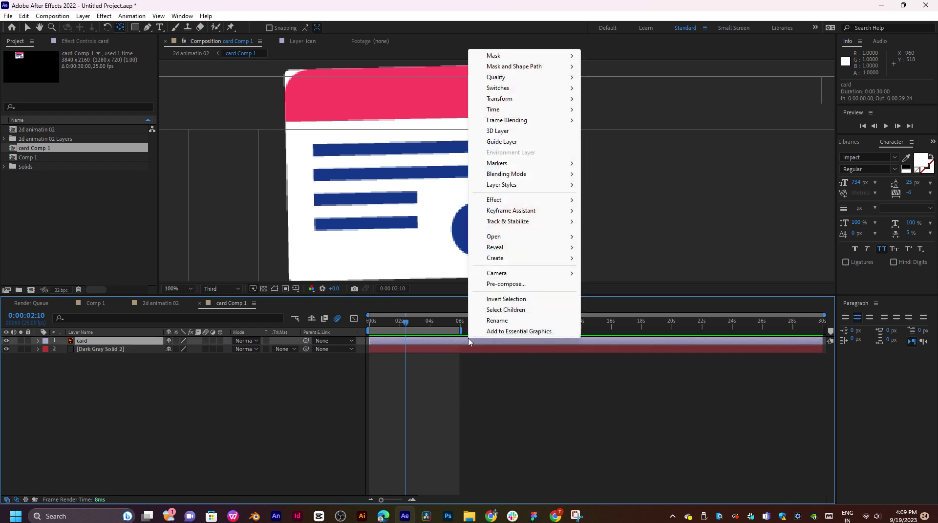
Extract the work area with the card layer selected, and trim the composition to the six-second work area.
{"action": "right_click", "coordinate": [443, 332]}
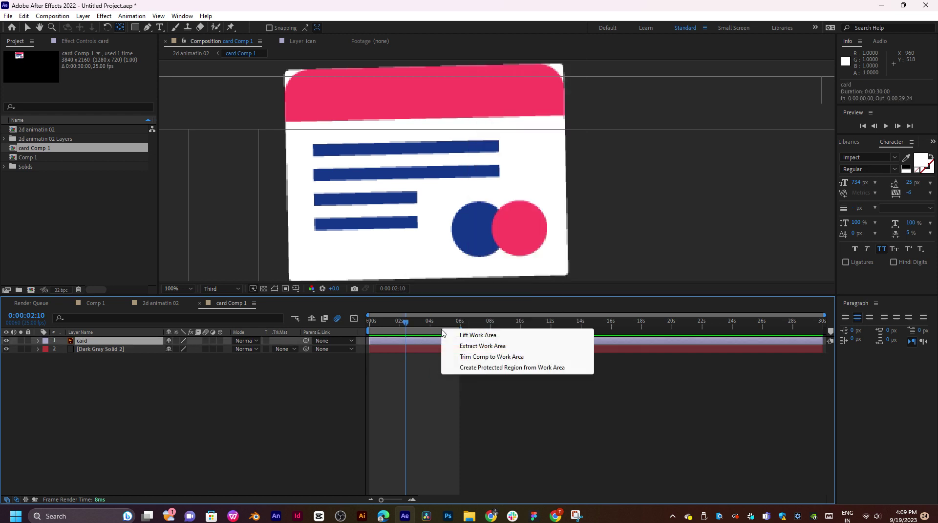
{"action": "left_click", "coordinate": [482, 346]}
{"action": "right_click", "coordinate": [469, 343]}
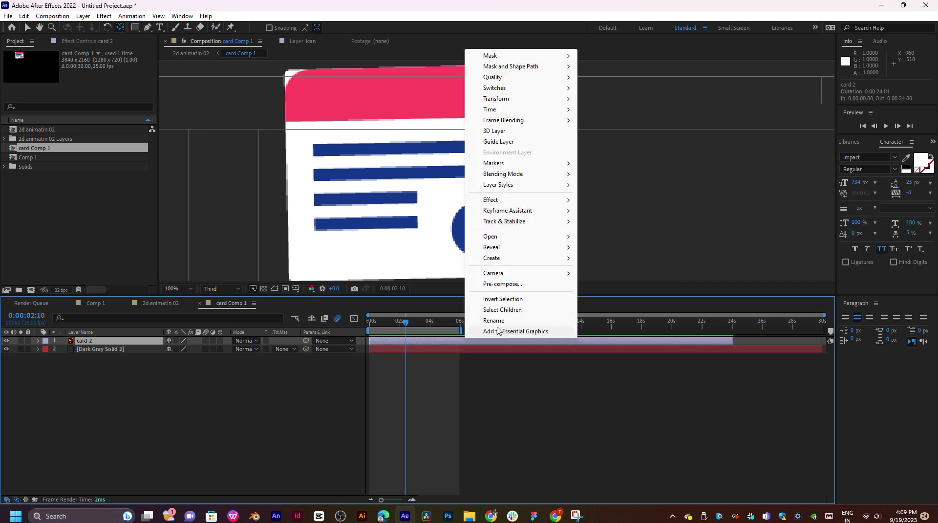
{"action": "right_click", "coordinate": [431, 334]}
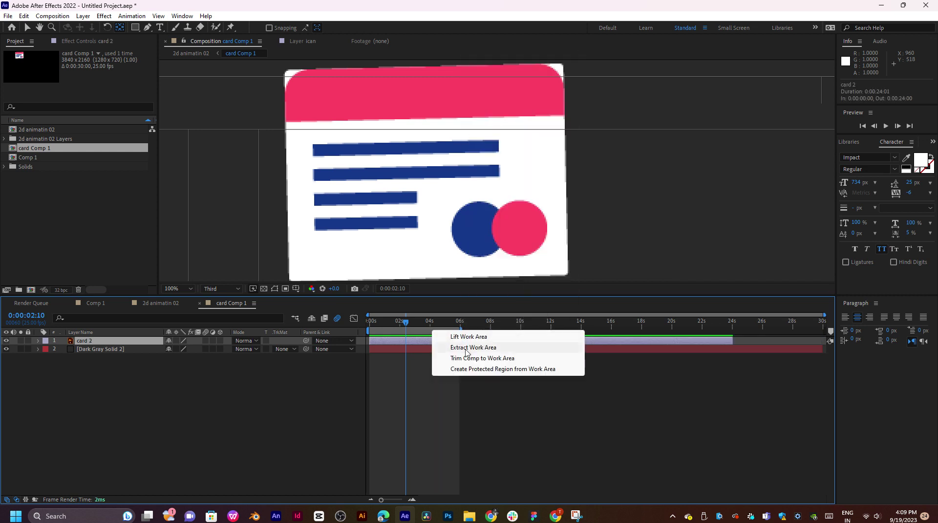
{"action": "left_click", "coordinate": [470, 359]}
Draw a gray circle about 116 px across as a new shape layer covering the card's pink circle.
{"action": "left_click_drag", "start_coordinate": [583, 323], "coordinate": [425, 323]}
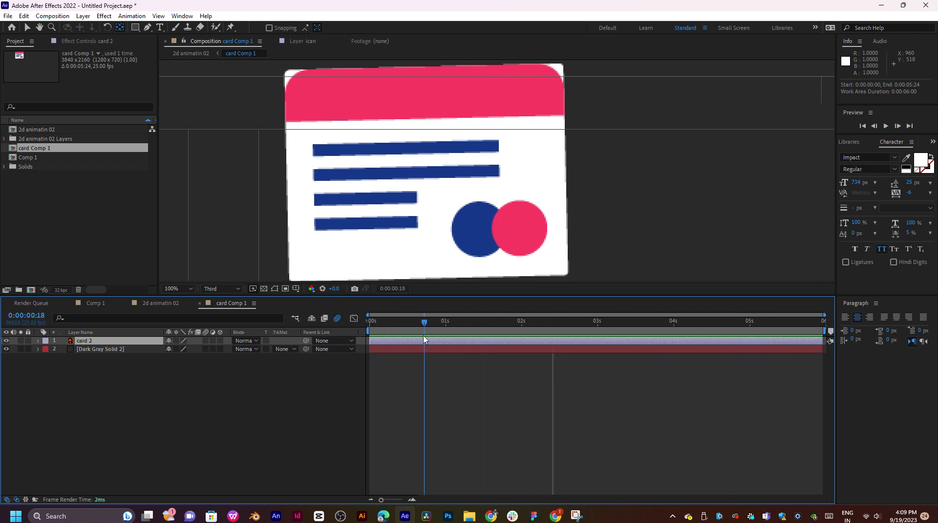
{"action": "left_click_drag", "start_coordinate": [445, 192], "coordinate": [462, 182]}
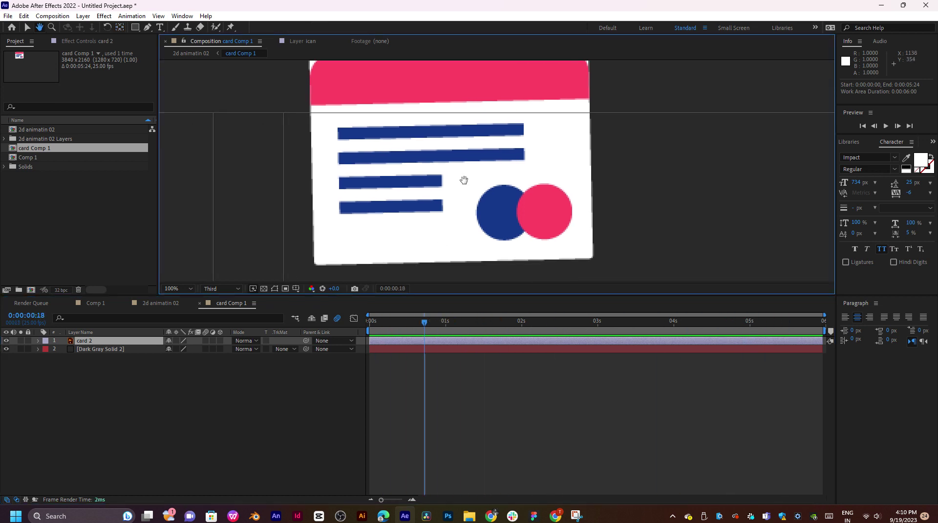
{"action": "left_click_drag", "start_coordinate": [520, 176], "coordinate": [477, 192]}
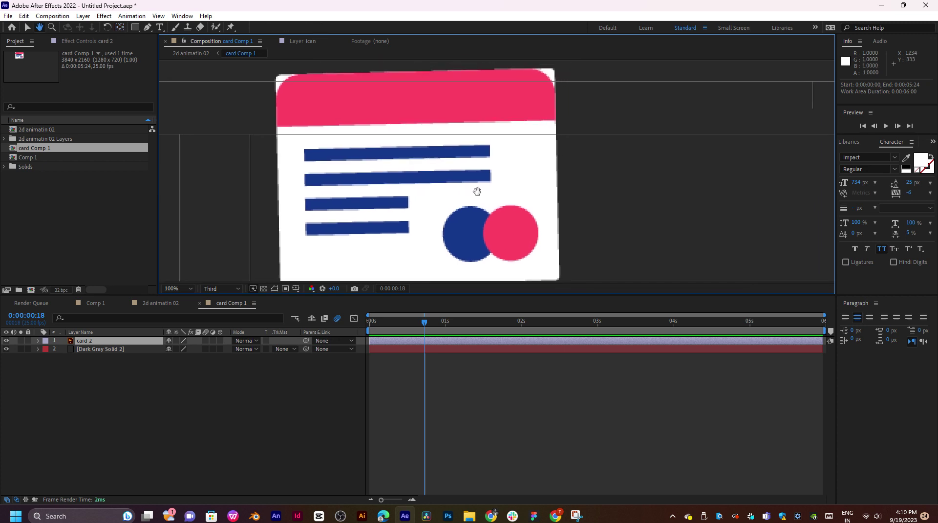
{"action": "key", "text": "y"}
{"action": "left_click", "coordinate": [137, 28]}
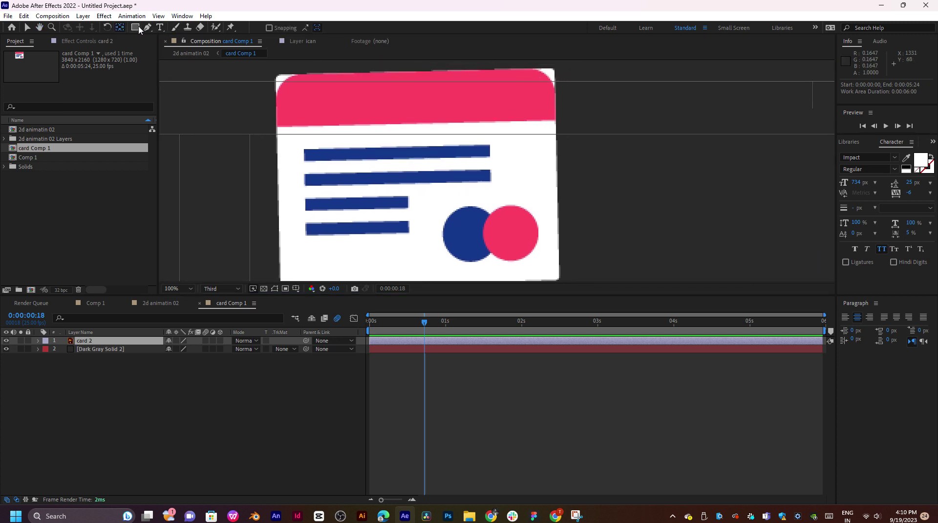
{"action": "key", "text": "q"}
{"action": "key", "text": "q"}
{"action": "key", "text": "q"}
{"action": "key", "text": "q"}
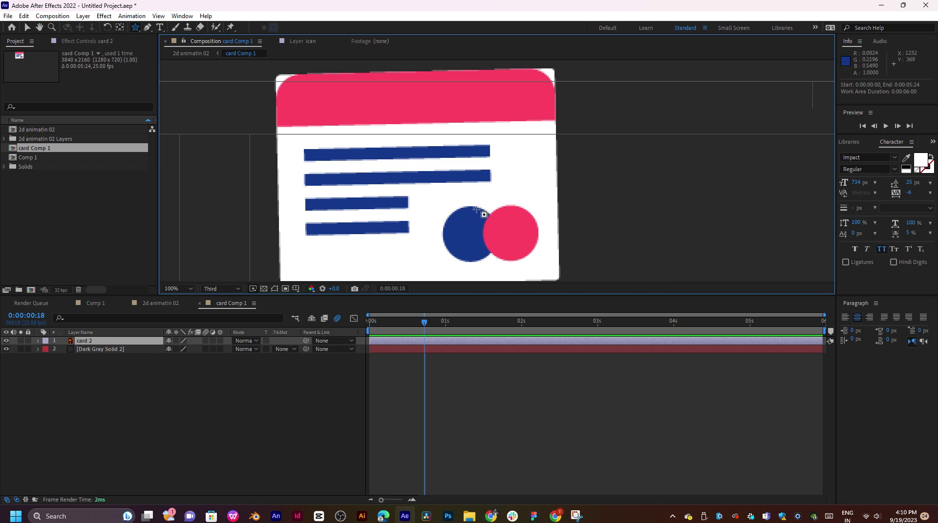
{"action": "left_click_drag", "start_coordinate": [477, 210], "coordinate": [528, 254]}
{"action": "key", "text": "ctrl+z"}
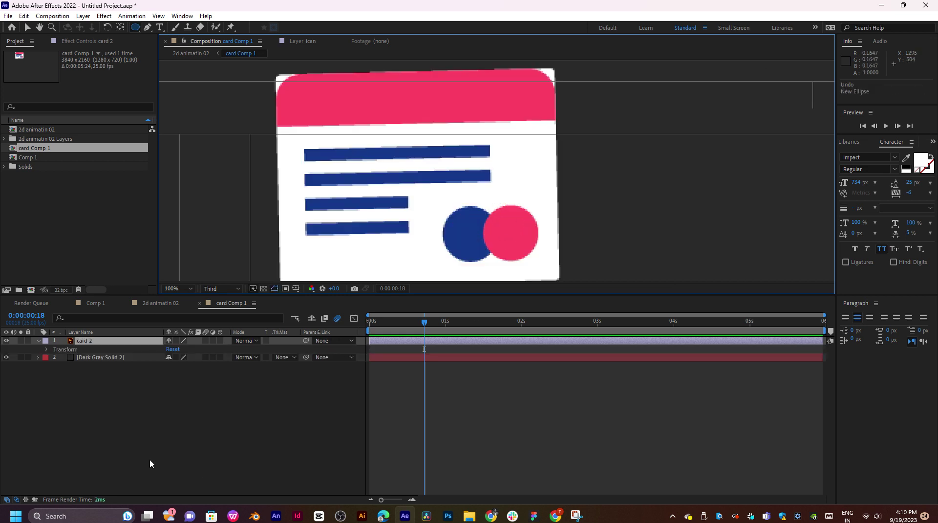
{"action": "left_click_drag", "start_coordinate": [485, 212], "coordinate": [515, 242]}
{"action": "key", "text": "v"}
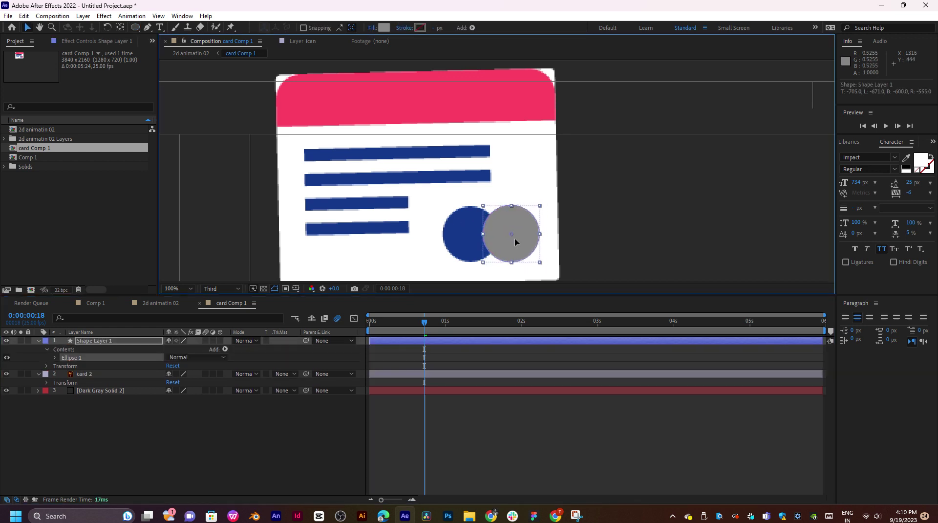
{"action": "key", "text": "y"}
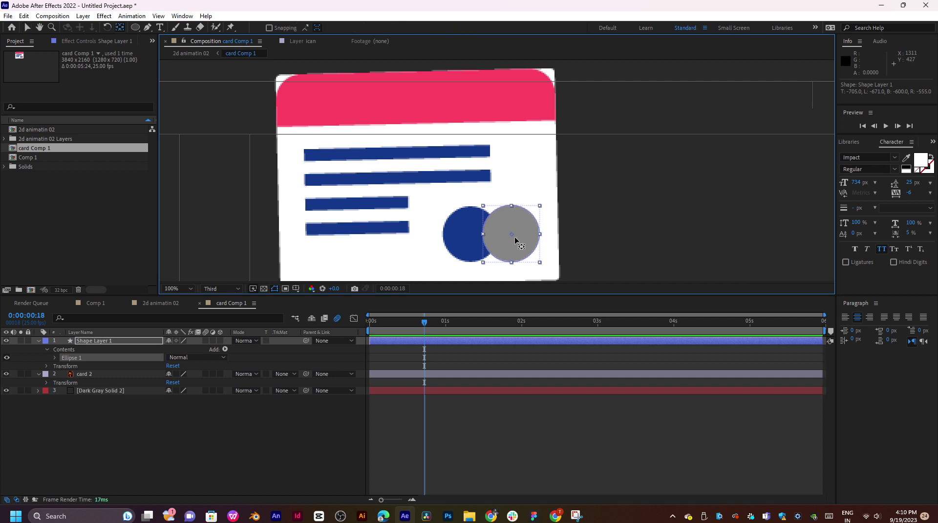
{"action": "scroll", "coordinate": [527, 241], "scroll_direction": "down", "scroll_amount": 3}
{"action": "scroll", "coordinate": [526, 241], "scroll_direction": "up", "scroll_amount": 3}
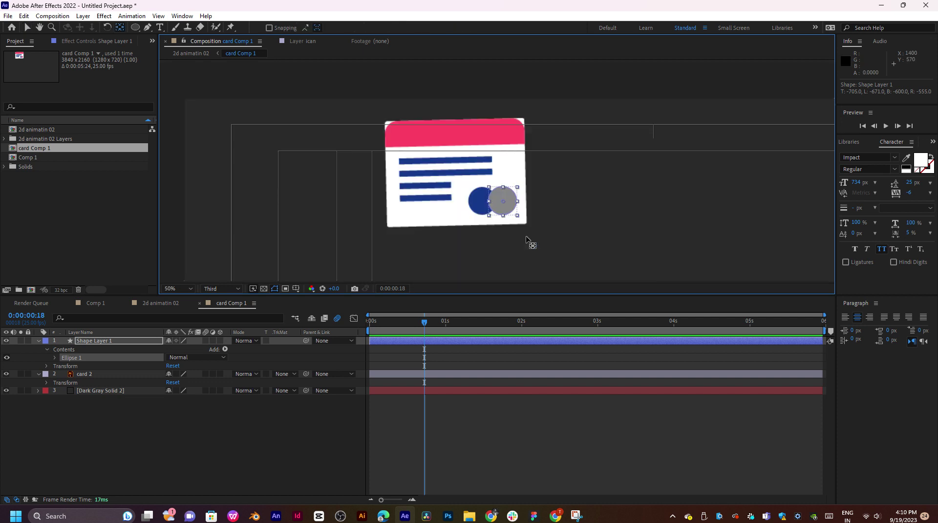
{"action": "left_click", "coordinate": [545, 179]}
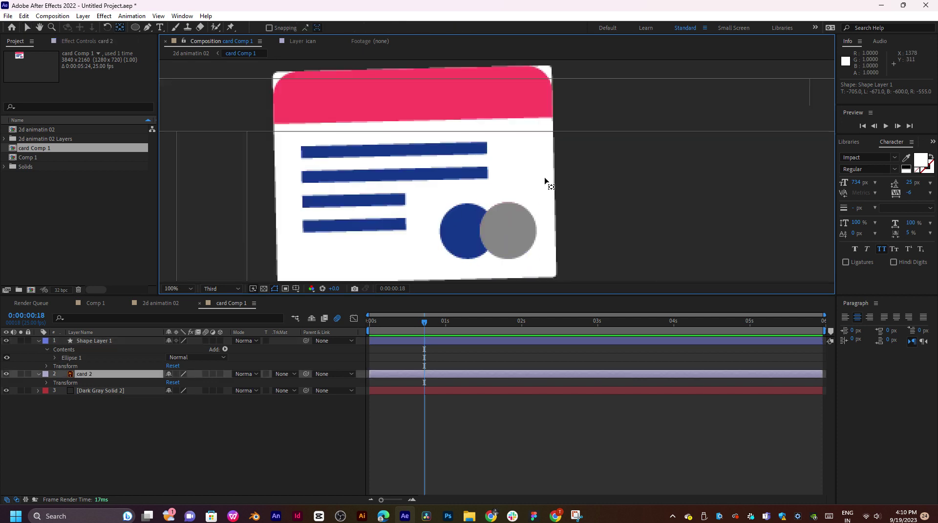
{"action": "double_click", "coordinate": [509, 236]}
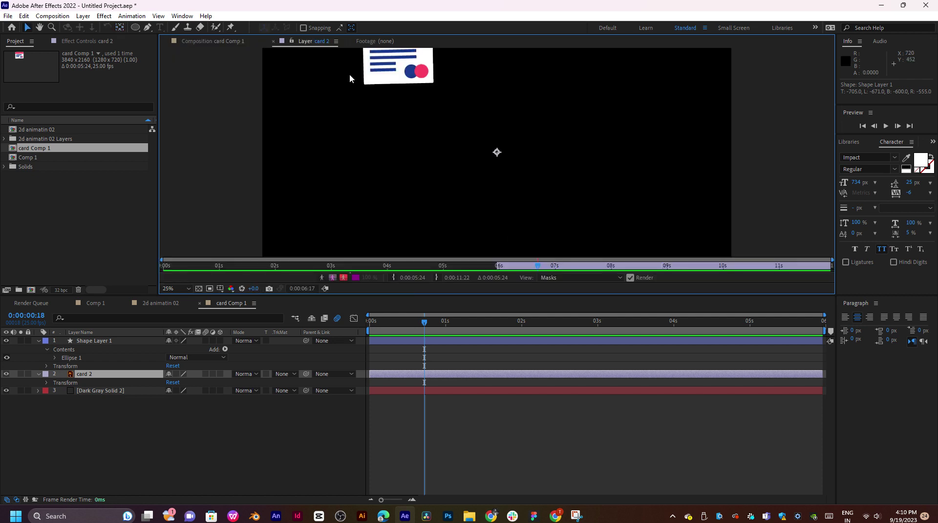
{"action": "left_click", "coordinate": [222, 43]}
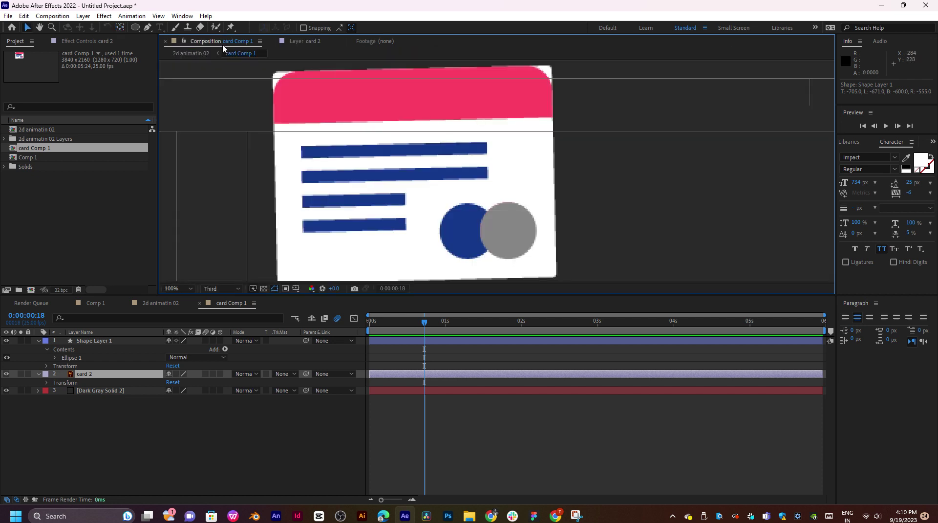
Move the anchor point of Shape Layer 1 to the center of its gray circle.
{"action": "left_click", "coordinate": [105, 342]}
{"action": "scroll", "coordinate": [525, 235], "scroll_direction": "down", "scroll_amount": 6}
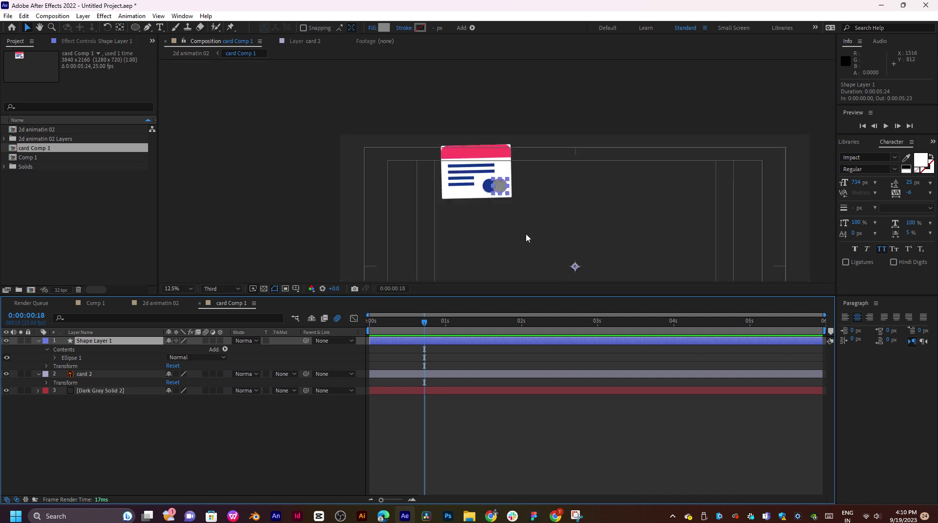
{"action": "scroll", "coordinate": [527, 238], "scroll_direction": "up", "scroll_amount": 1}
{"action": "key", "text": "y"}
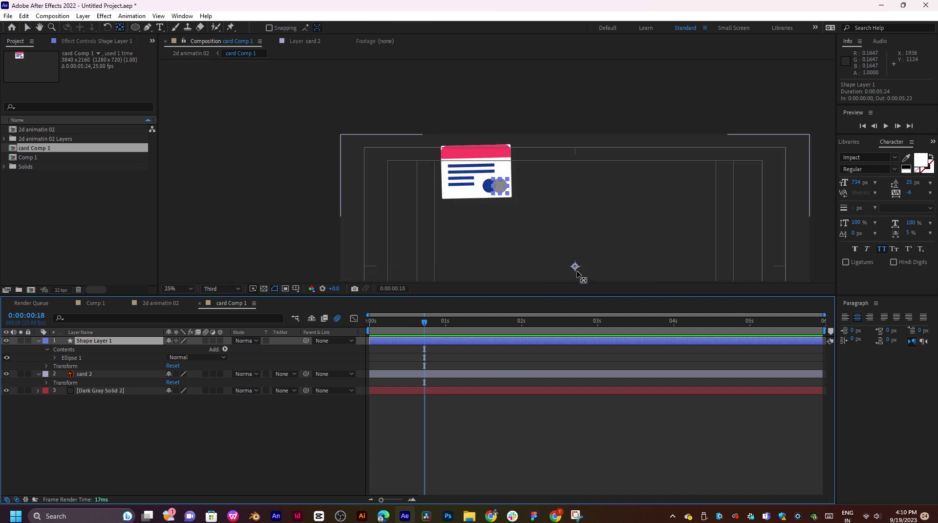
{"action": "left_click_drag", "start_coordinate": [575, 267], "coordinate": [501, 190]}
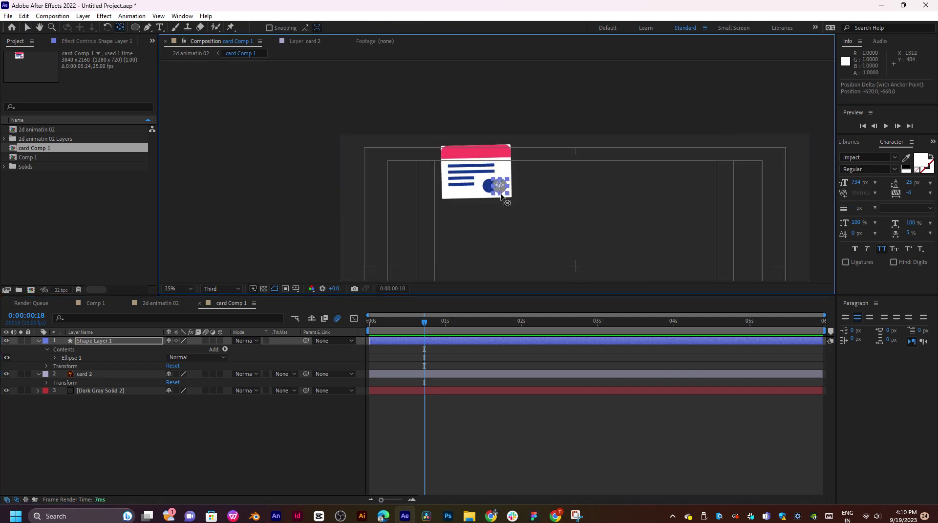
{"action": "scroll", "coordinate": [505, 195], "scroll_direction": "up", "scroll_amount": 6}
{"action": "left_click_drag", "start_coordinate": [527, 244], "coordinate": [510, 162]}
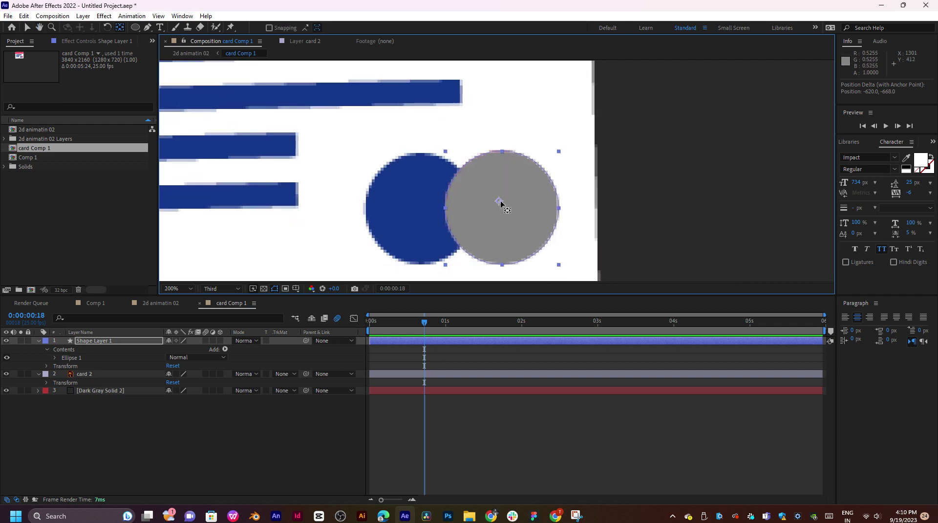
{"action": "left_click_drag", "start_coordinate": [501, 202], "coordinate": [542, 216]}
{"action": "key", "text": "y"}
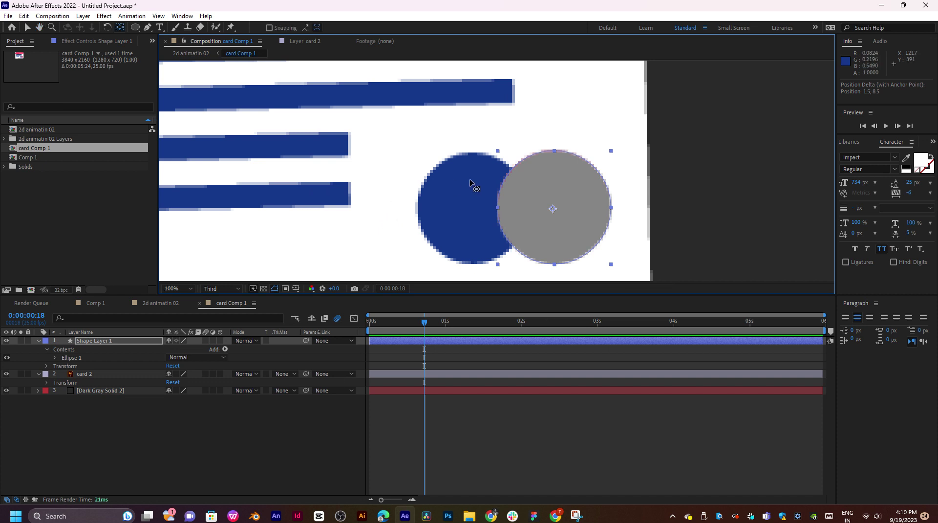
Duplicate the gray circle's shape layer and shift the copy horizontally by -84 px over the card's dark blue circle.
{"action": "scroll", "coordinate": [472, 185], "scroll_direction": "down", "scroll_amount": 1}
{"action": "mouse_move", "coordinate": [431, 149]}
{"action": "left_mouse_down"}
{"action": "mouse_move", "coordinate": [425, 201]}
{"action": "mouse_move", "coordinate": [420, 161]}
{"action": "left_mouse_up"}
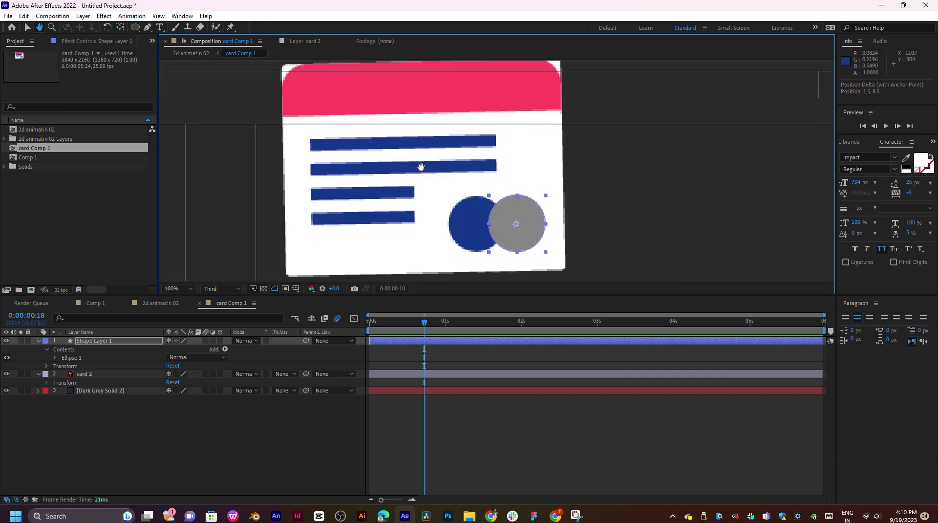
{"action": "left_click", "coordinate": [270, 406]}
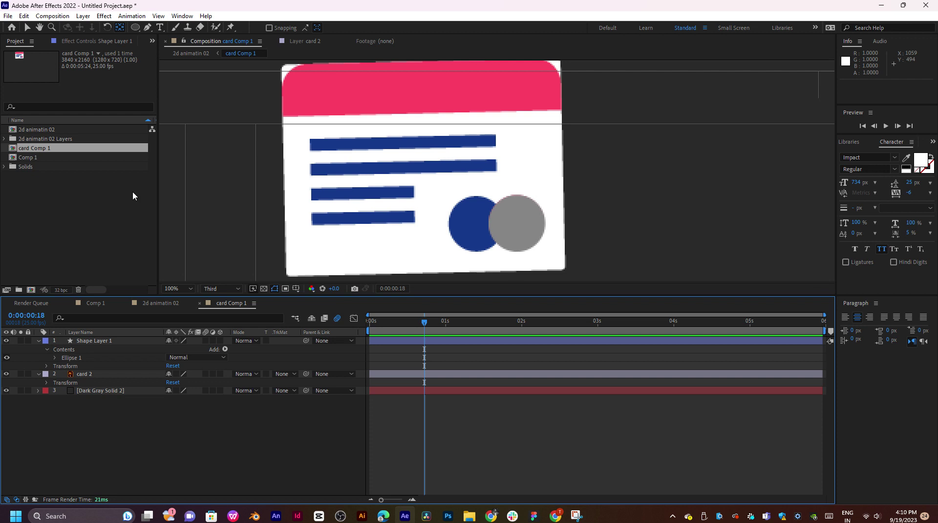
{"action": "left_click", "coordinate": [135, 27]}
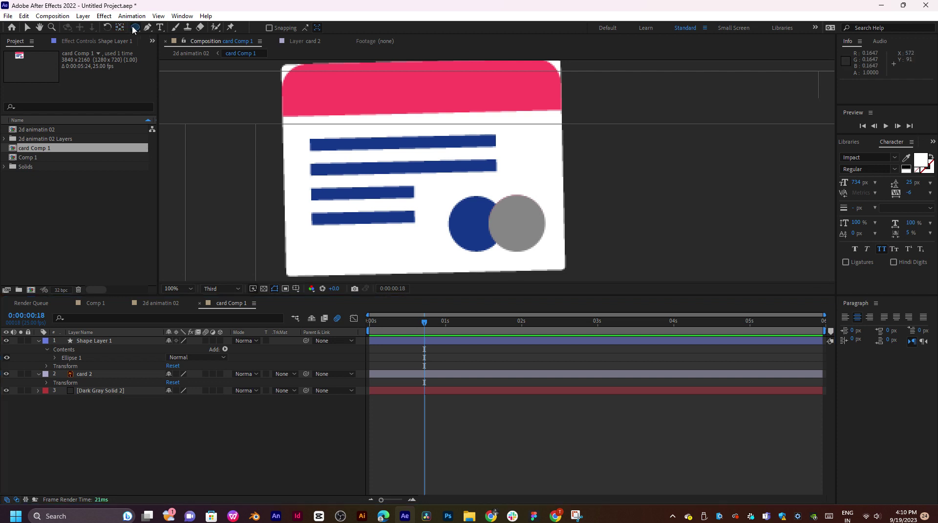
{"action": "left_click", "coordinate": [396, 341]}
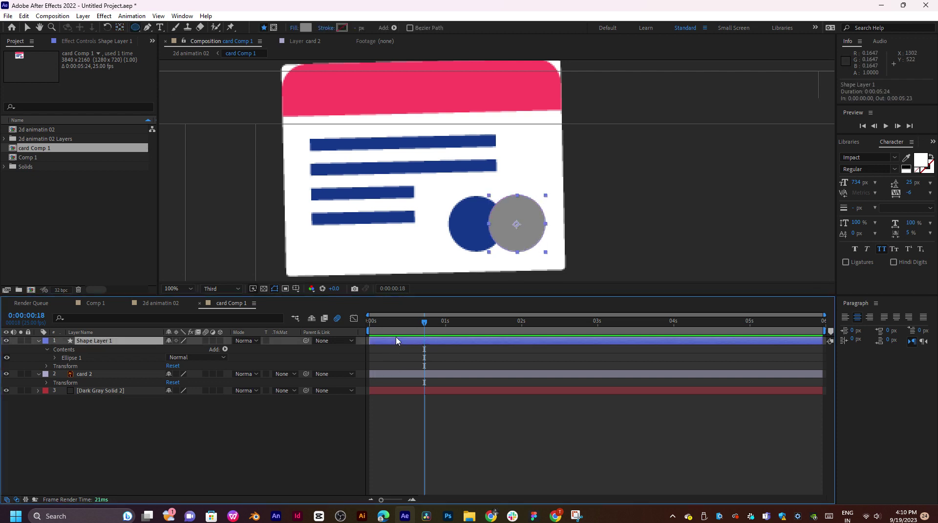
{"action": "key", "text": "ctrl+d"}
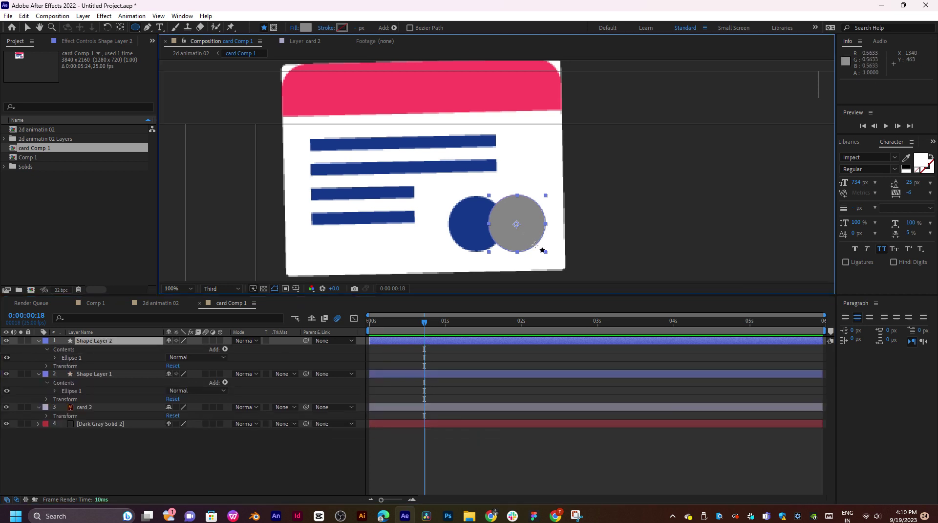
{"action": "key", "text": "v"}
{"action": "left_click_drag", "start_coordinate": [535, 244], "coordinate": [491, 241]}
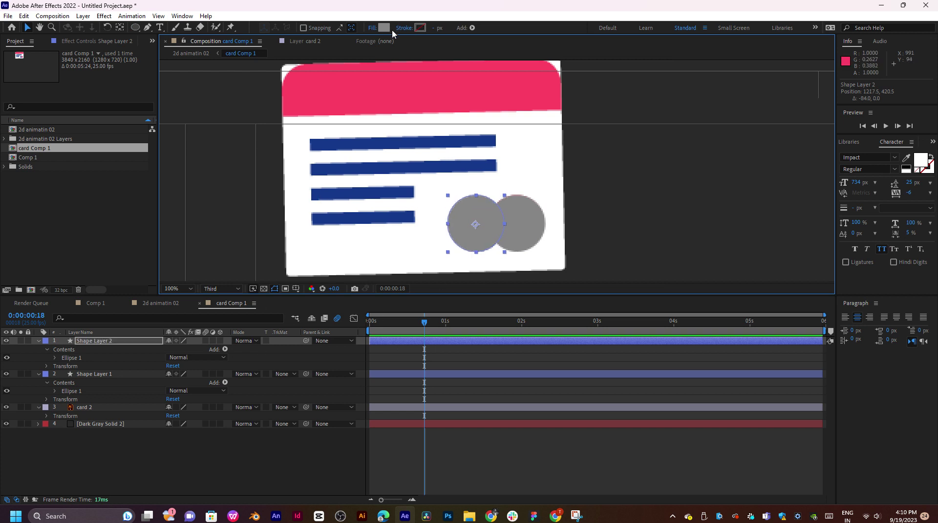
Set the fill color of the duplicated circle on Shape Layer 2 to red FF0000.
{"action": "left_click", "coordinate": [385, 28]}
{"action": "type", "text": "ff0000"}
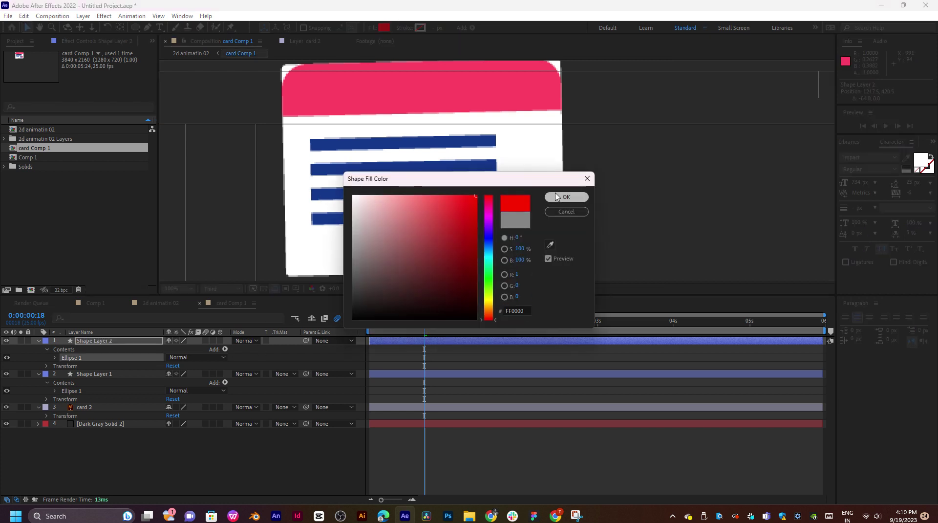
{"action": "left_click", "coordinate": [567, 197]}
Set the fill color of the original circle on Shape Layer 1 to bright blue 0C00FF.
{"action": "left_click", "coordinate": [444, 376]}
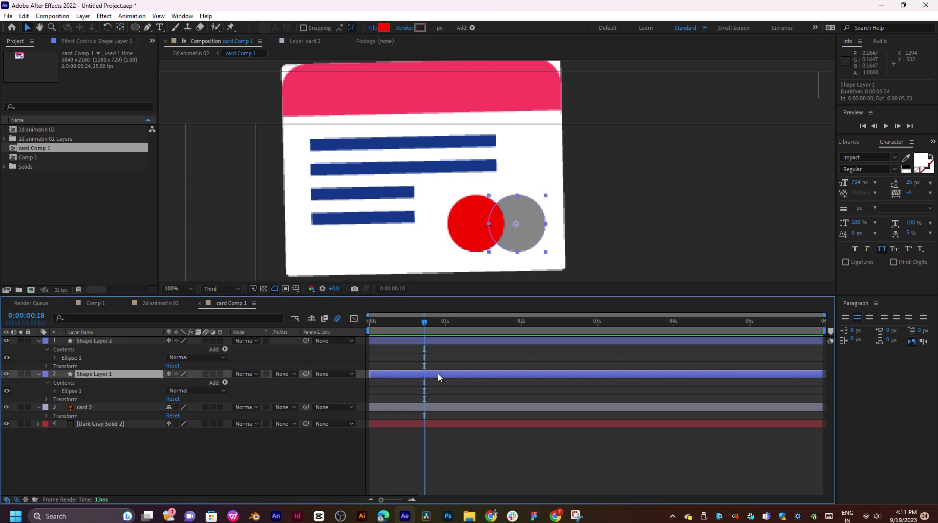
{"action": "left_click", "coordinate": [385, 28]}
{"action": "left_click", "coordinate": [488, 238]}
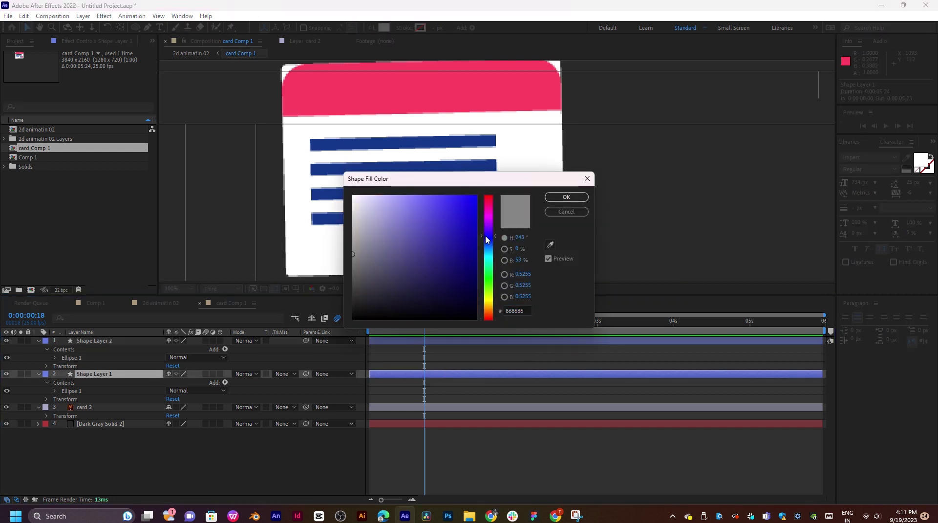
{"action": "left_click_drag", "start_coordinate": [473, 216], "coordinate": [494, 192]}
{"action": "left_click", "coordinate": [566, 197]}
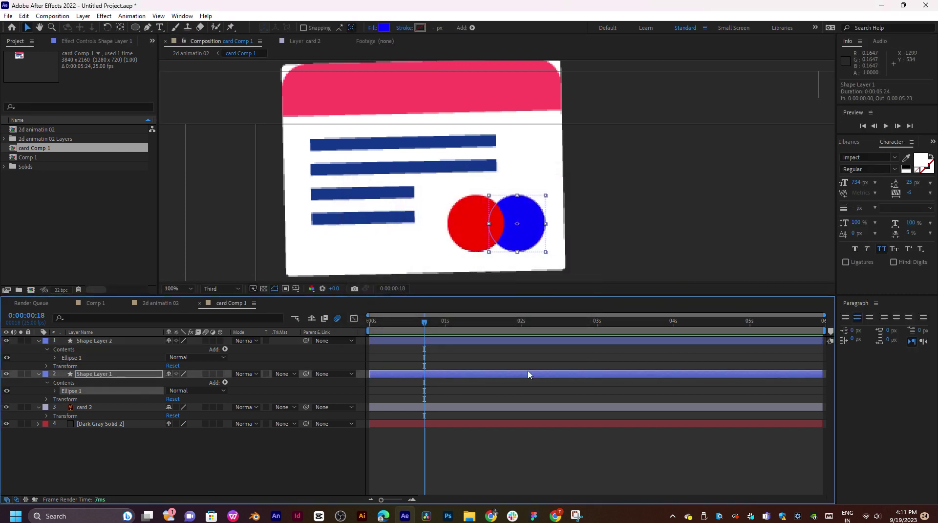
{"action": "left_click", "coordinate": [421, 341]}
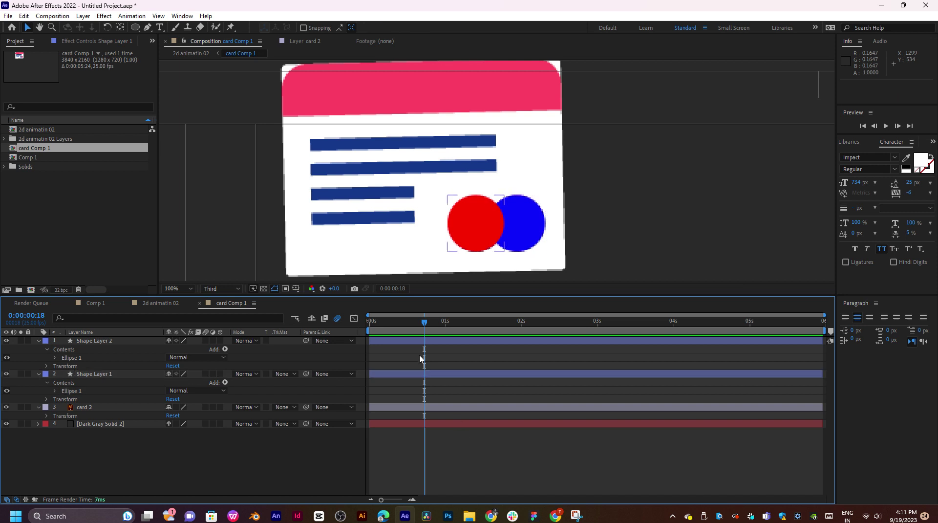
{"action": "left_click", "coordinate": [413, 409]}
{"action": "left_click", "coordinate": [291, 463]}
{"action": "left_click", "coordinate": [478, 209]}
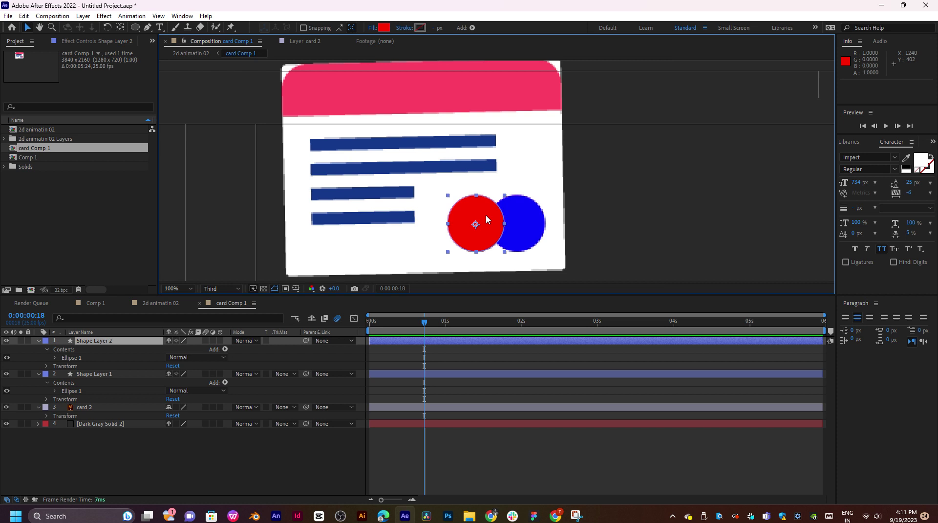
Draw a rectangle about 395 x 29 px as a new shape layer over the card's topmost blue text bar.
{"action": "left_click", "coordinate": [233, 462]}
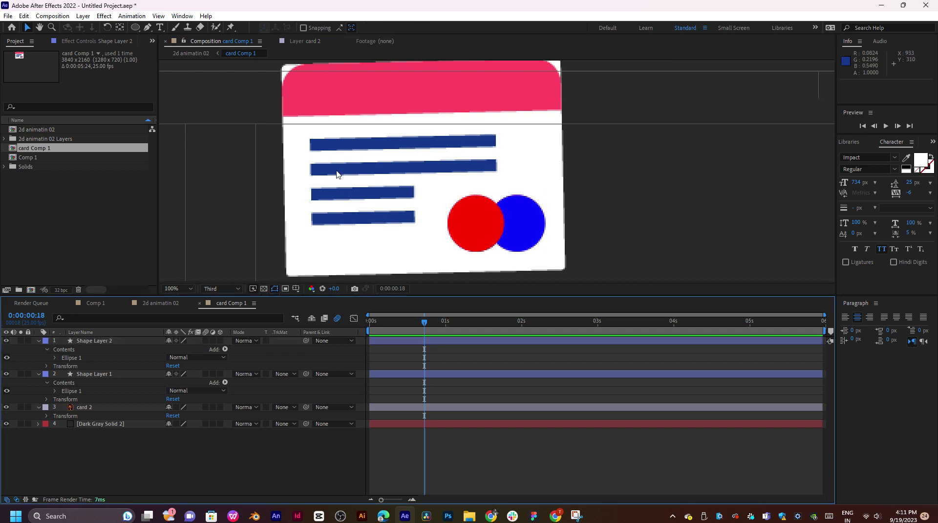
{"action": "left_click", "coordinate": [135, 28]}
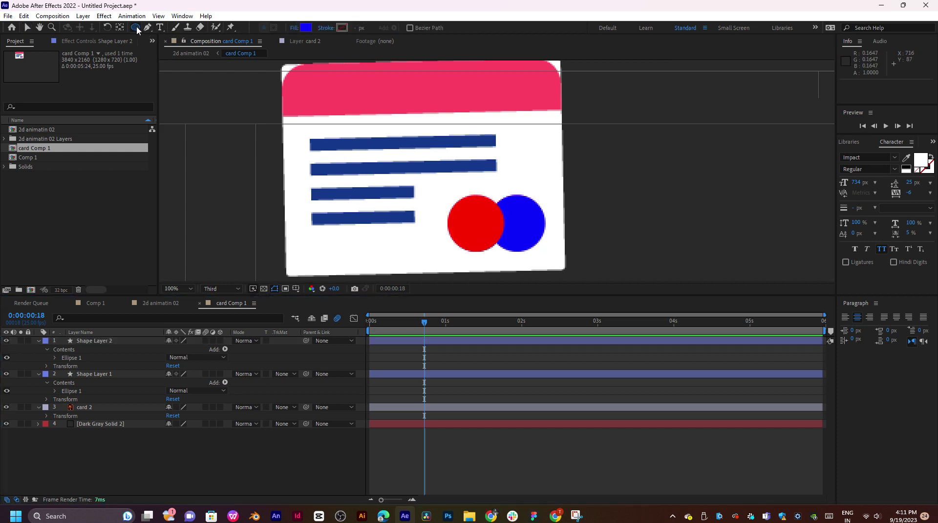
{"action": "key", "text": "q"}
{"action": "key", "text": "q"}
{"action": "key", "text": "q"}
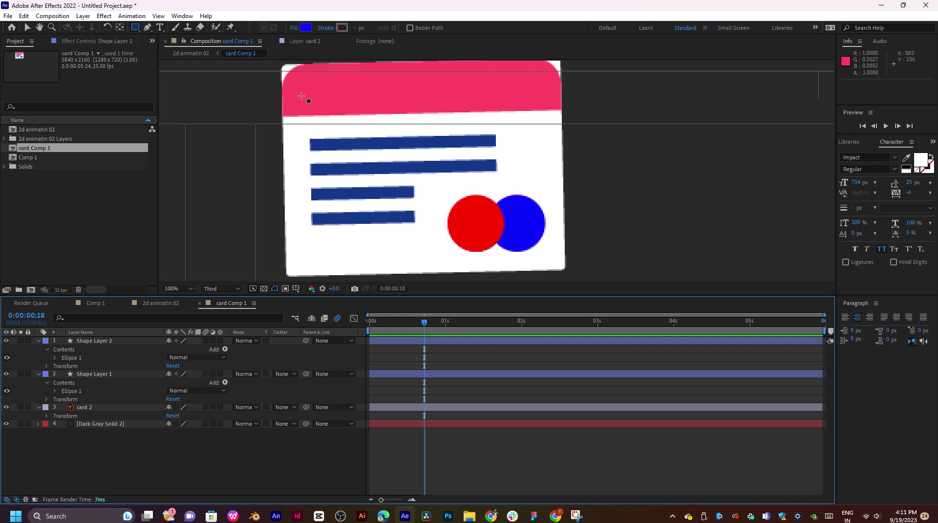
{"action": "mouse_move", "coordinate": [304, 135]}
{"action": "left_mouse_down"}
{"action": "mouse_move", "coordinate": [368, 148]}
{"action": "mouse_move", "coordinate": [499, 149]}
{"action": "left_mouse_up"}
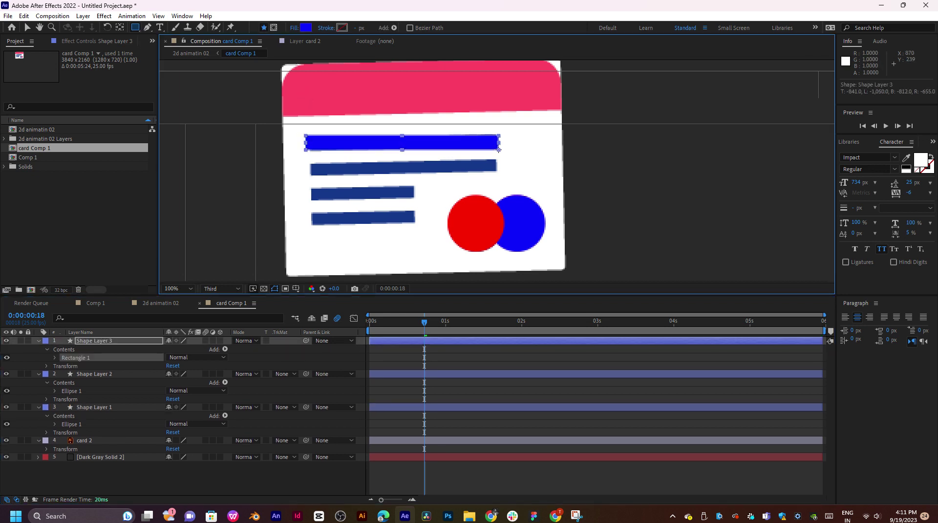
Set the fill color of the rectangle over the topmost text bar to dark gray 4F4F4F and deselect it.
{"action": "left_click", "coordinate": [306, 28]}
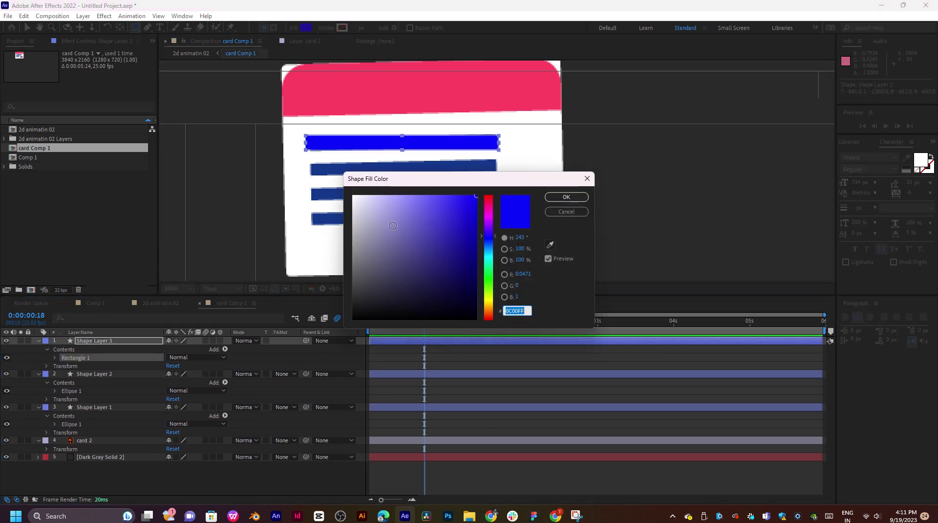
{"action": "left_click_drag", "start_coordinate": [380, 194], "coordinate": [348, 288]}
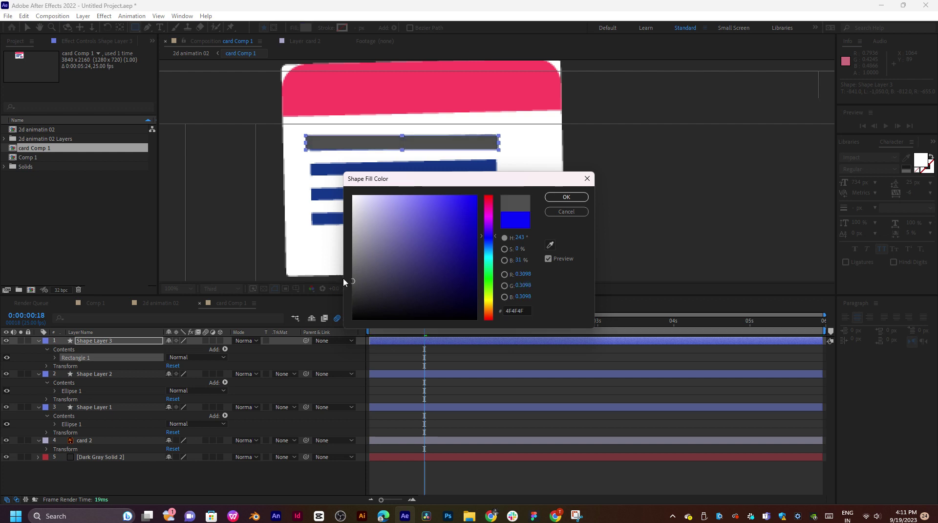
{"action": "left_click", "coordinate": [567, 196]}
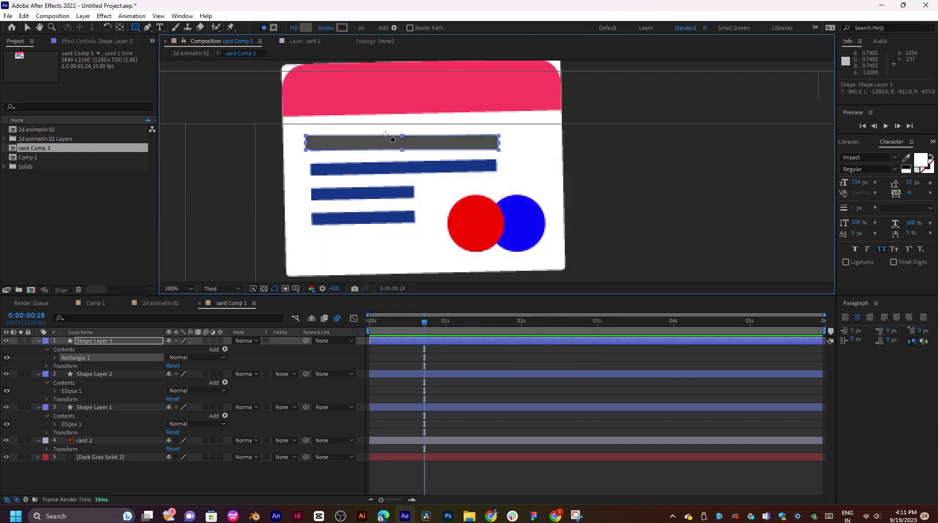
{"action": "key", "text": "v"}
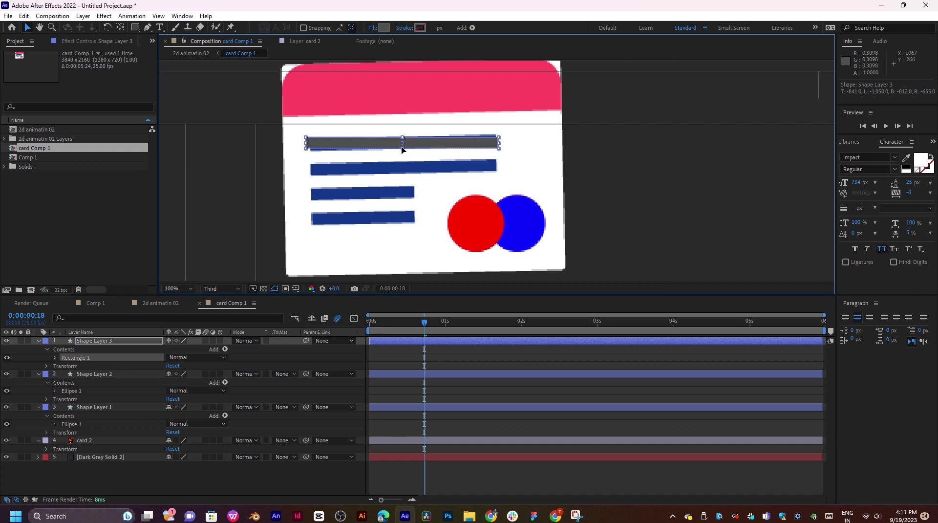
{"action": "left_click", "coordinate": [504, 162]}
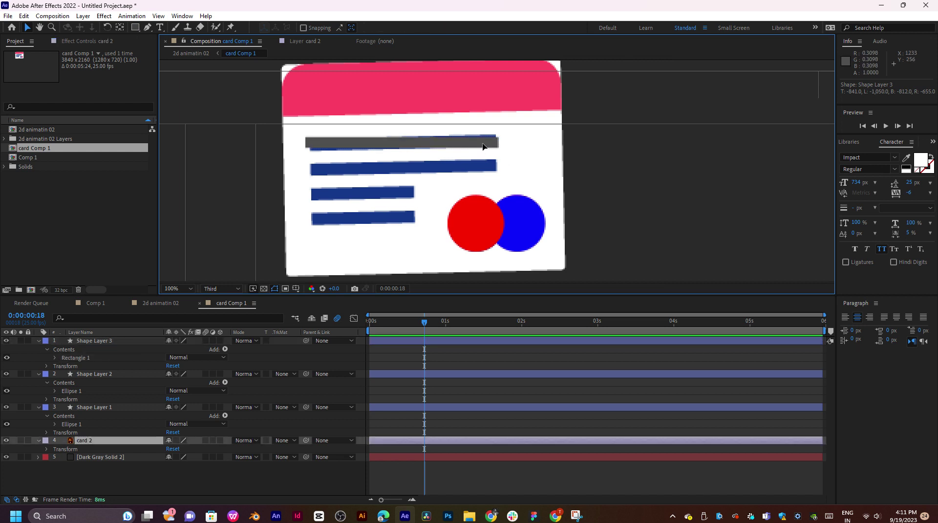
Move the anchor point of Shape Layer 3 to the middle of the gray bar's left edge.
{"action": "scroll", "coordinate": [483, 146], "scroll_direction": "down", "scroll_amount": 4}
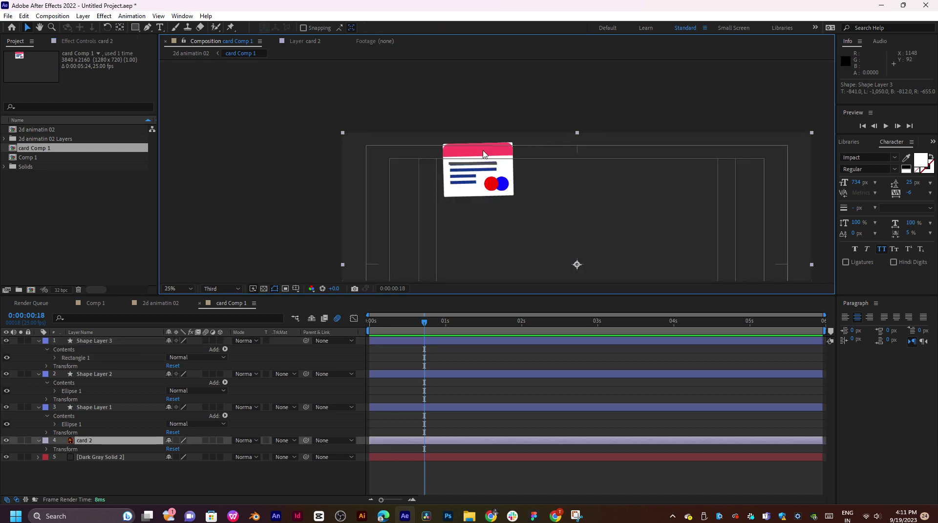
{"action": "left_click", "coordinate": [432, 344]}
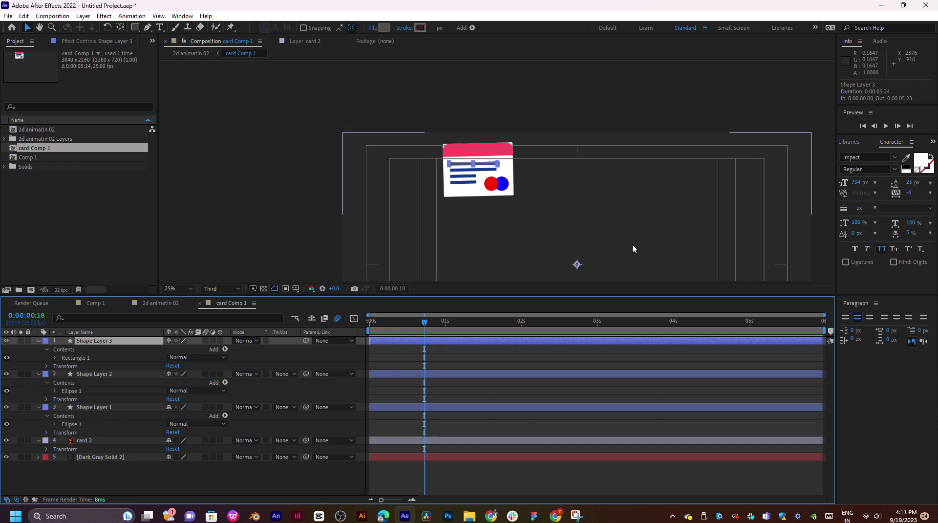
{"action": "key", "text": "y"}
{"action": "left_click_drag", "start_coordinate": [577, 265], "coordinate": [472, 166]}
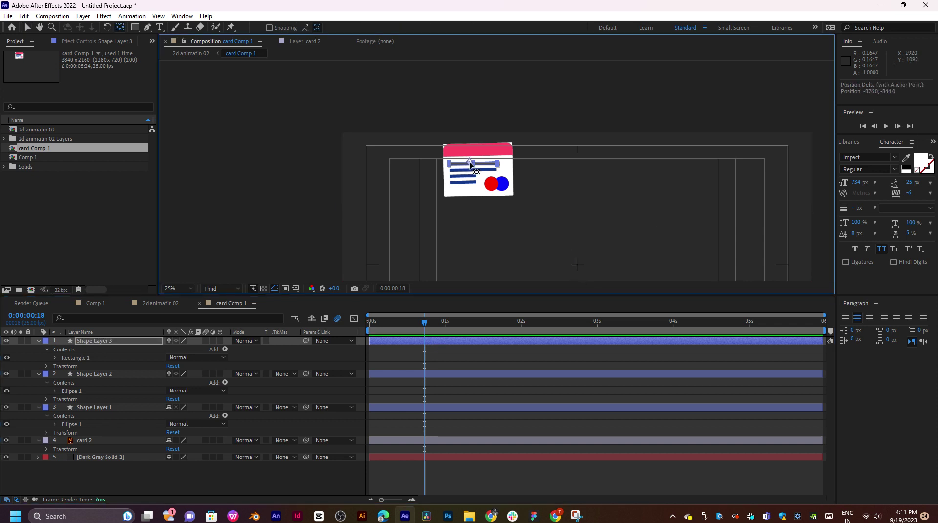
{"action": "scroll", "coordinate": [448, 154], "scroll_direction": "up", "scroll_amount": 4}
{"action": "left_click_drag", "start_coordinate": [394, 145], "coordinate": [589, 168]}
{"action": "scroll", "coordinate": [413, 160], "scroll_direction": "up", "scroll_amount": 2}
{"action": "scroll", "coordinate": [363, 132], "scroll_direction": "down", "scroll_amount": 1}
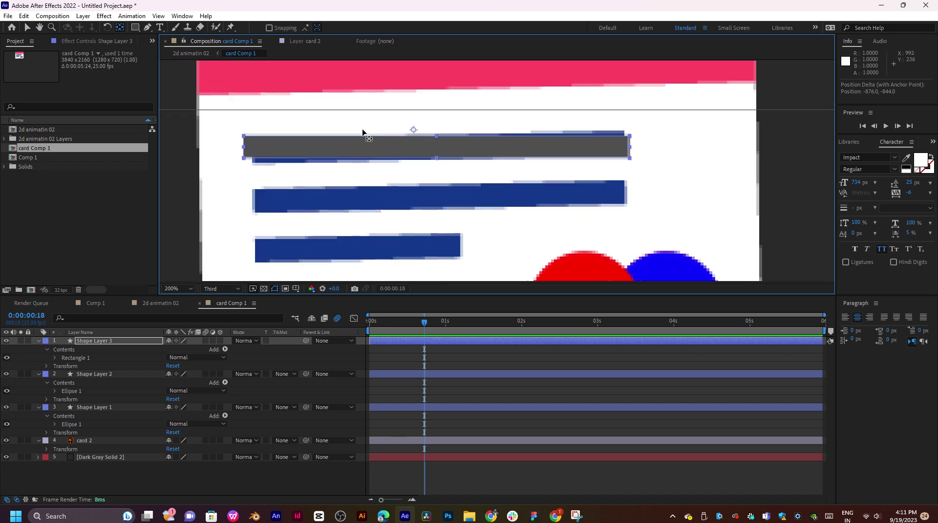
{"action": "left_click_drag", "start_coordinate": [363, 132], "coordinate": [287, 148]}
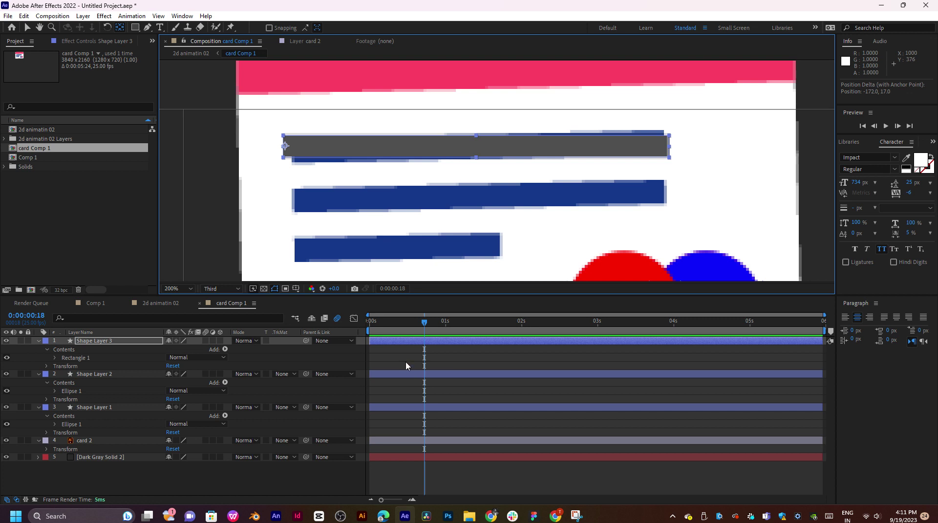
Select Shape Layer 3 and move the current time to 0:00:00:16.
{"action": "key", "text": "v"}
{"action": "left_click", "coordinate": [426, 345]}
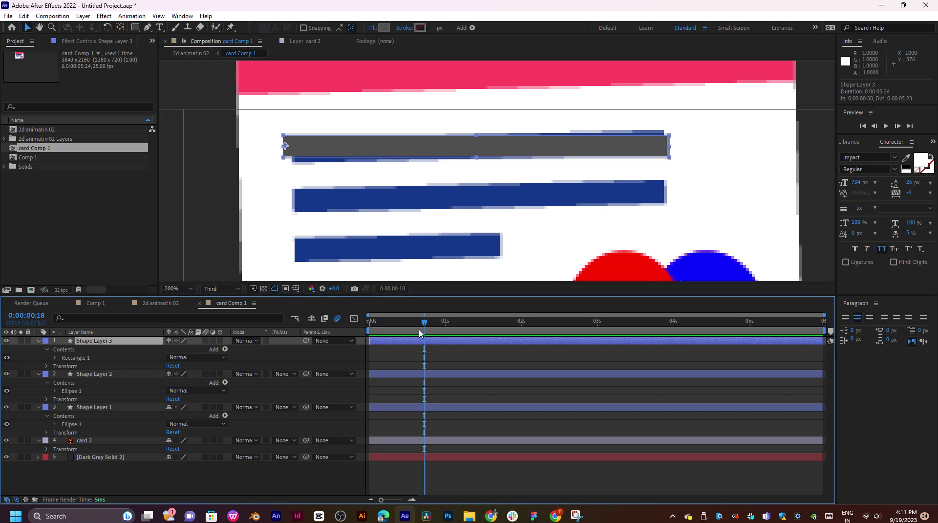
{"action": "mouse_move", "coordinate": [419, 333]}
{"action": "left_mouse_down"}
{"action": "mouse_move", "coordinate": [489, 334]}
{"action": "mouse_move", "coordinate": [418, 334]}
{"action": "left_mouse_up"}
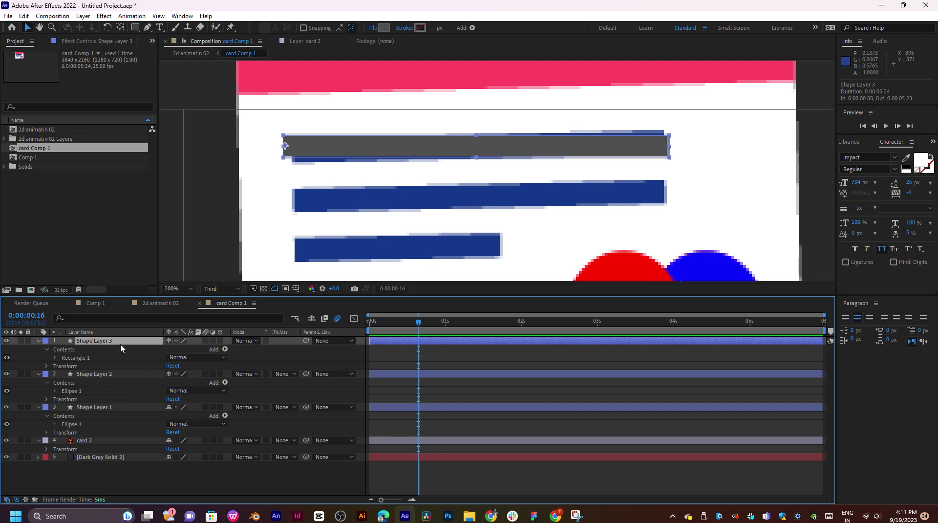
Draw a rounded rectangle about 591 x 426 px as a new shape layer covering the whole card.
{"action": "scroll", "coordinate": [404, 212], "scroll_direction": "down", "scroll_amount": 1}
{"action": "middle_click", "coordinate": [533, 162]}
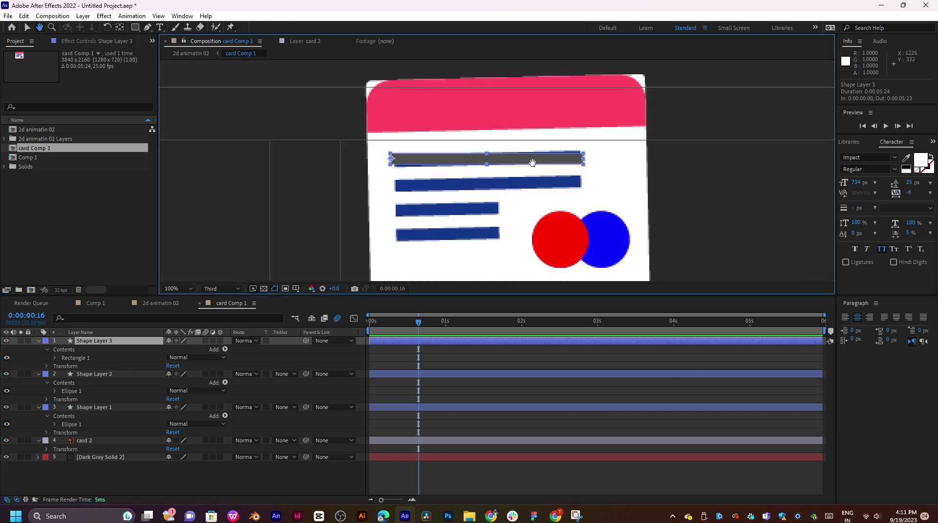
{"action": "left_click_drag", "start_coordinate": [533, 162], "coordinate": [472, 152]}
{"action": "key", "text": "v"}
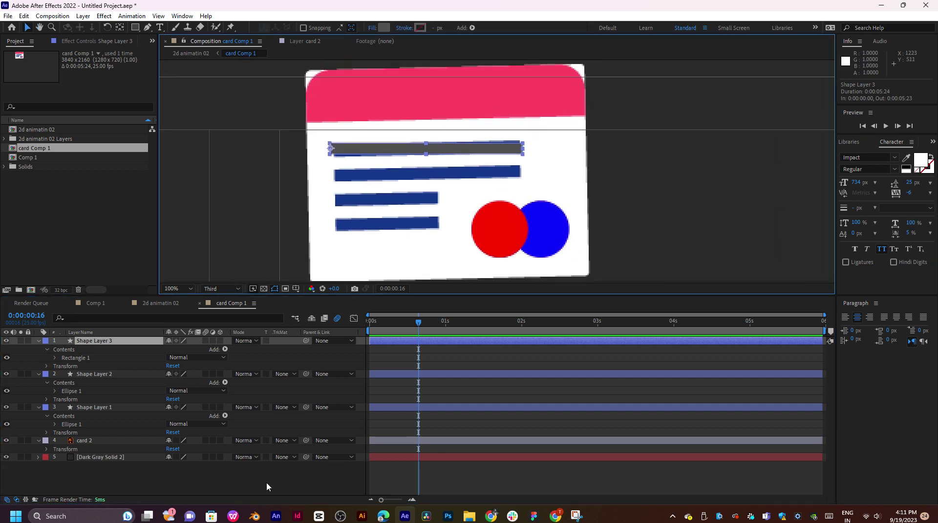
{"action": "left_click", "coordinate": [266, 482]}
{"action": "key", "text": "q"}
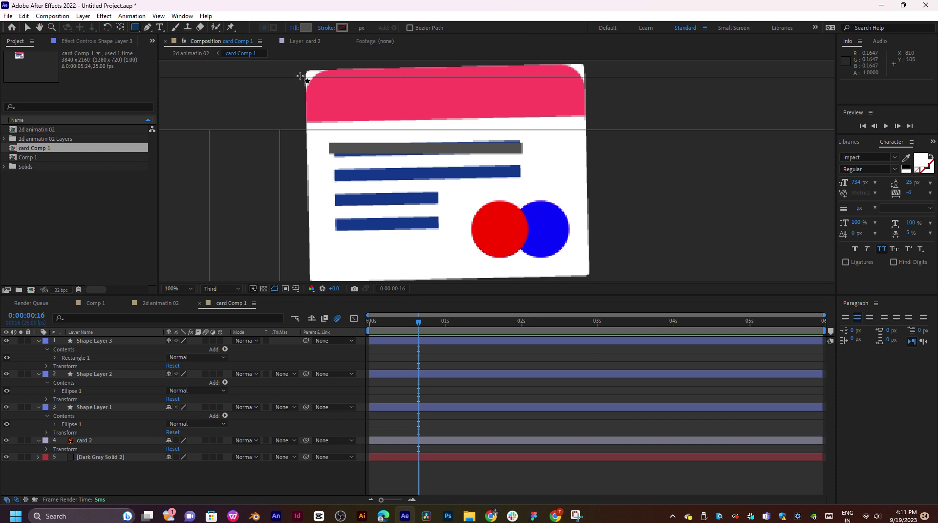
{"action": "left_click", "coordinate": [166, 40]}
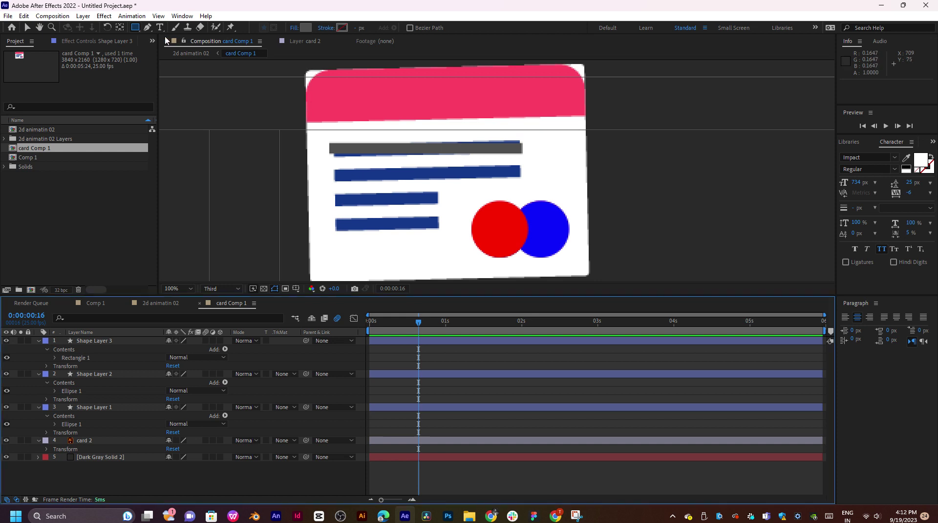
{"action": "key", "text": "q"}
{"action": "key", "text": "q"}
{"action": "key", "text": "q"}
{"action": "key", "text": "q"}
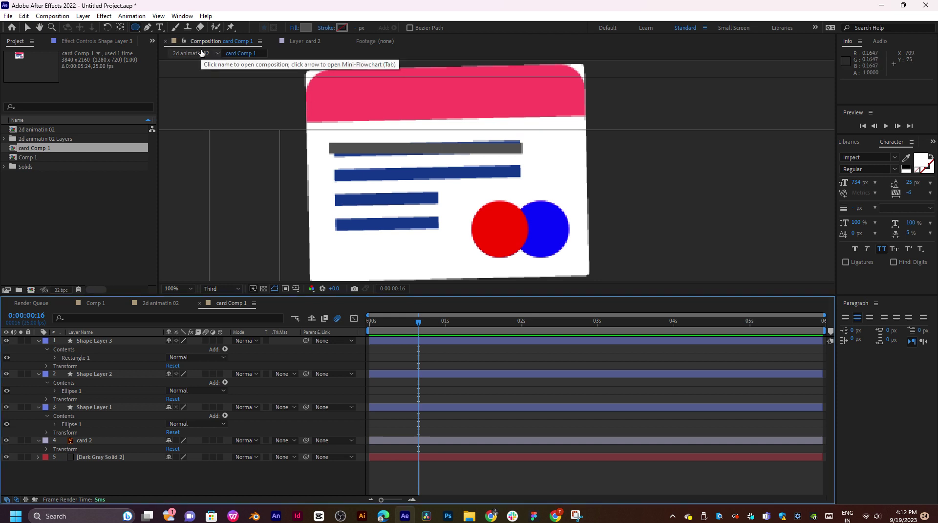
{"action": "mouse_move", "coordinate": [305, 70]}
{"action": "left_mouse_down"}
{"action": "mouse_move", "coordinate": [528, 276]}
{"action": "mouse_move", "coordinate": [601, 276]}
{"action": "mouse_move", "coordinate": [594, 279]}
{"action": "left_mouse_up"}
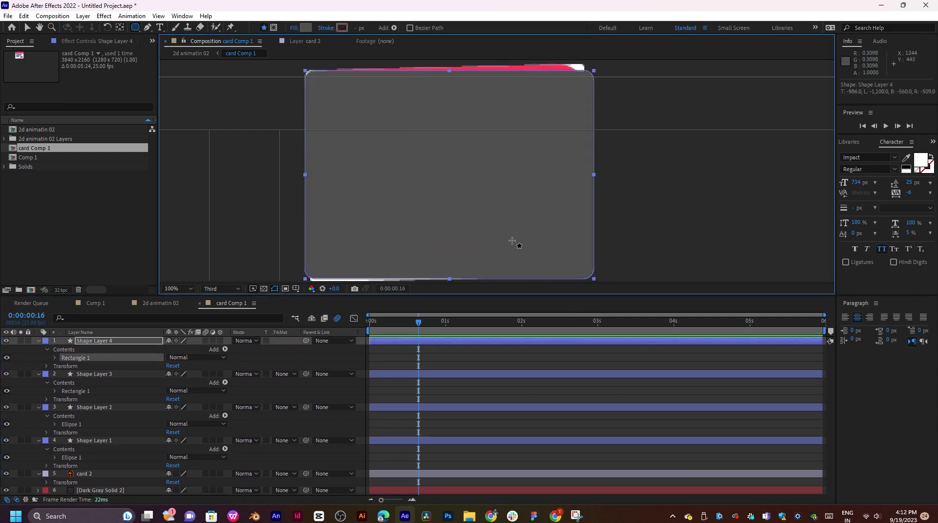
Try to resize the rounded rectangle through the Size property of its rectangle path.
{"action": "left_click", "coordinate": [55, 358]}
{"action": "left_click", "coordinate": [64, 366]}
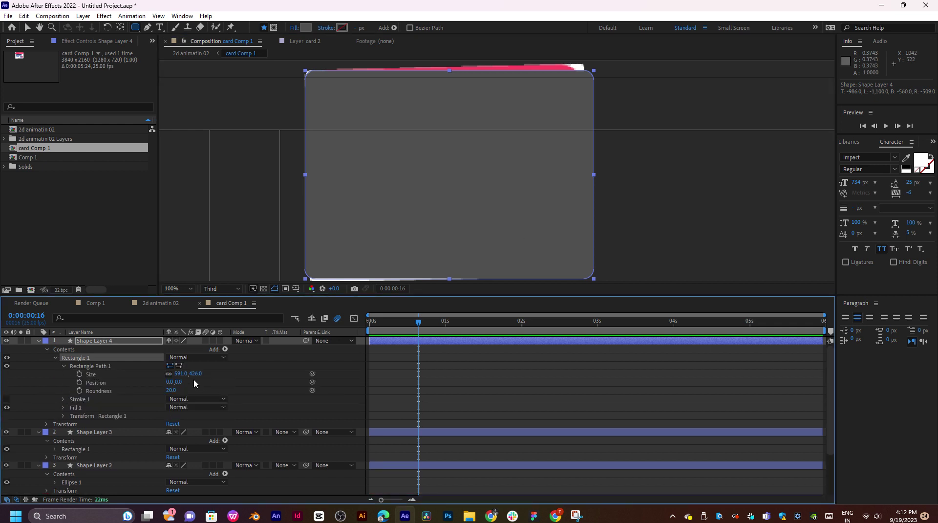
{"action": "left_click_drag", "start_coordinate": [179, 373], "coordinate": [208, 374]}
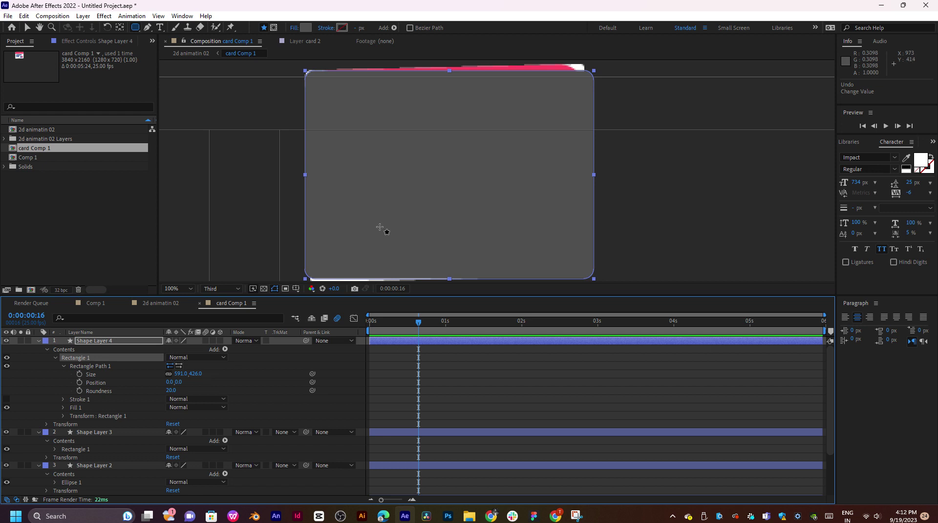
Duplicate the rounded rectangle's layer and hide the original, Shape Layer 4.
{"action": "left_click", "coordinate": [428, 343]}
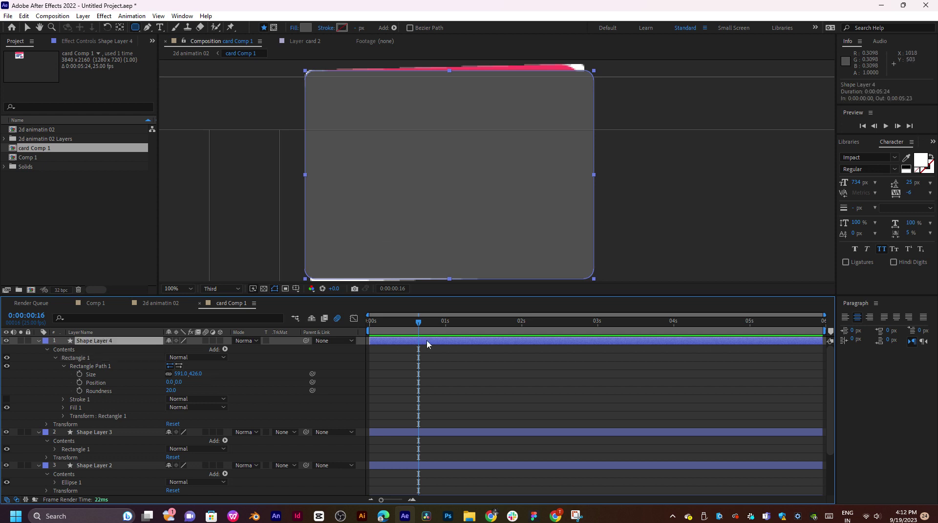
{"action": "key", "text": "ctrl+d"}
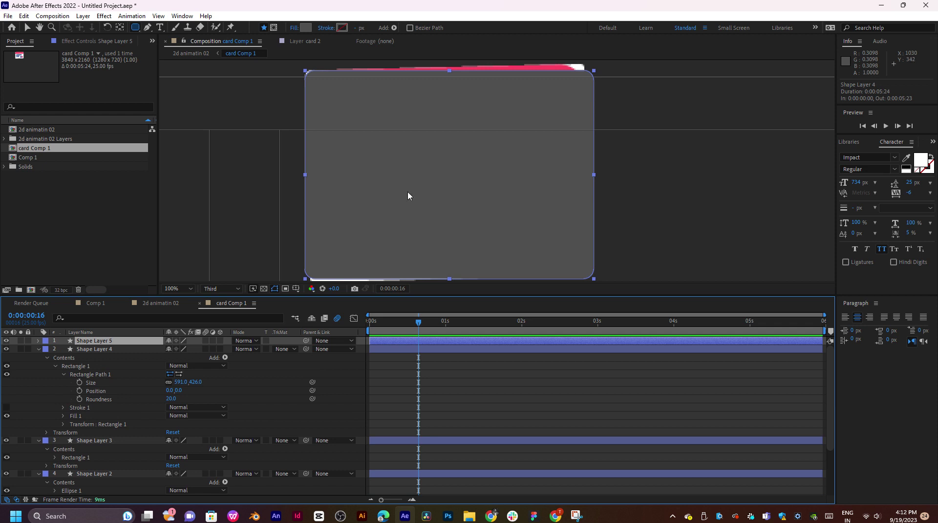
{"action": "key", "text": "v"}
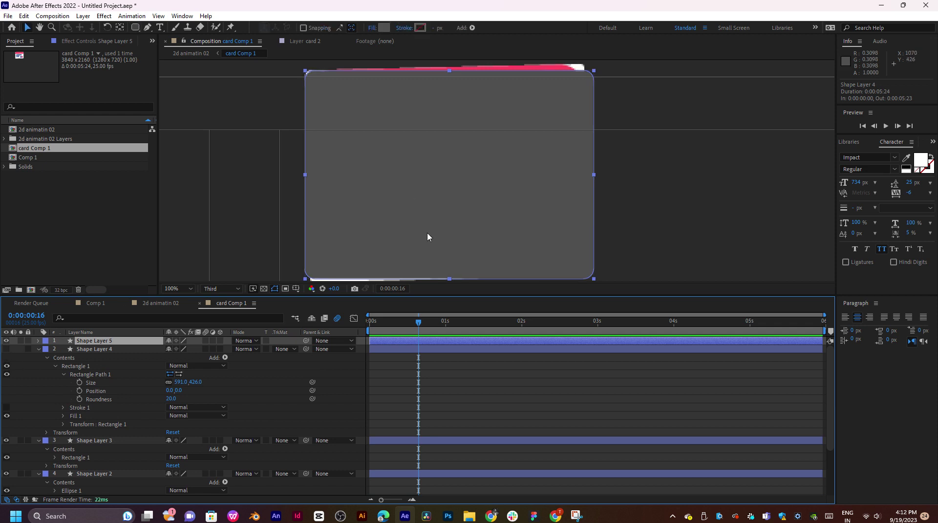
Undo the trial scaling of the duplicated rectangle and center the anchor point of Shape Layer 5 on its shape.
{"action": "left_click_drag", "start_coordinate": [449, 282], "coordinate": [456, 230]}
{"action": "key", "text": "ctrl+z"}
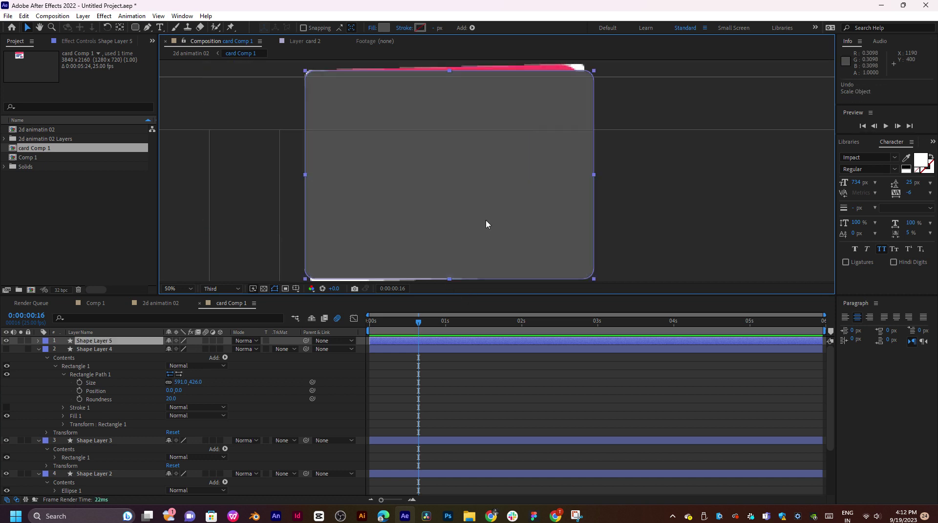
{"action": "scroll", "coordinate": [486, 224], "scroll_direction": "down", "scroll_amount": 2}
{"action": "key", "text": "y"}
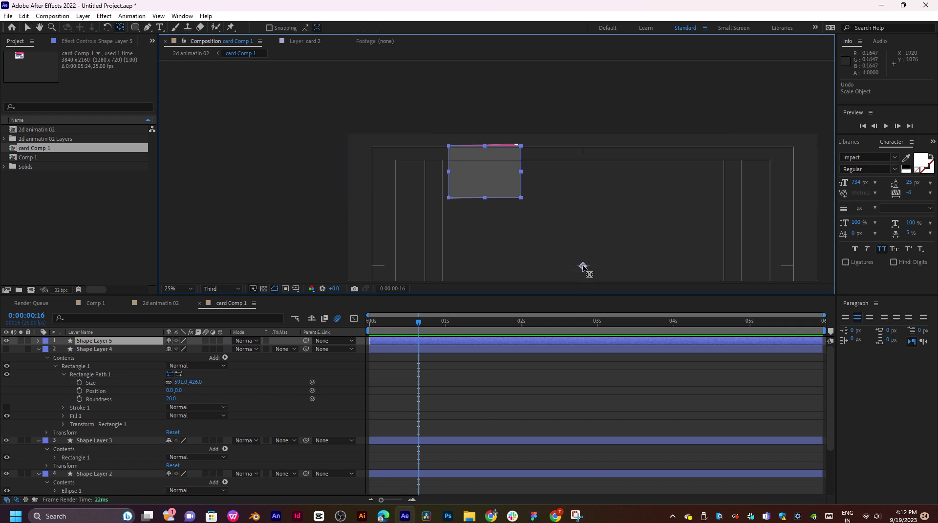
{"action": "double_click", "coordinate": [121, 29], "text": "ctrl"}
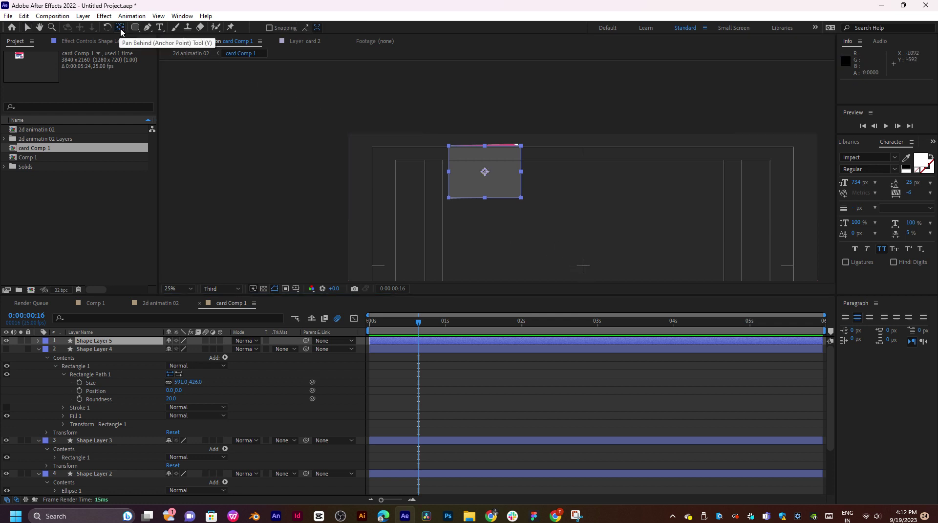
{"action": "scroll", "coordinate": [419, 142], "scroll_direction": "up", "scroll_amount": 2}
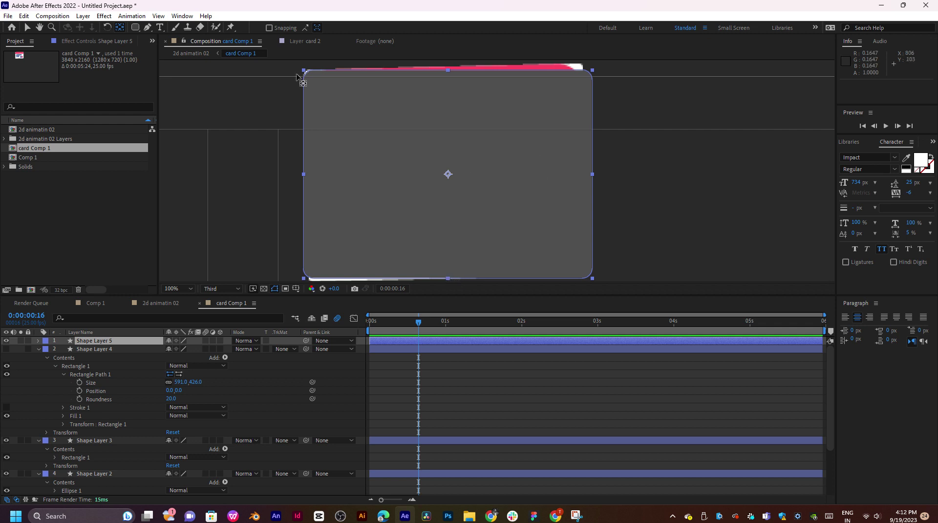
{"action": "left_click", "coordinate": [147, 27]}
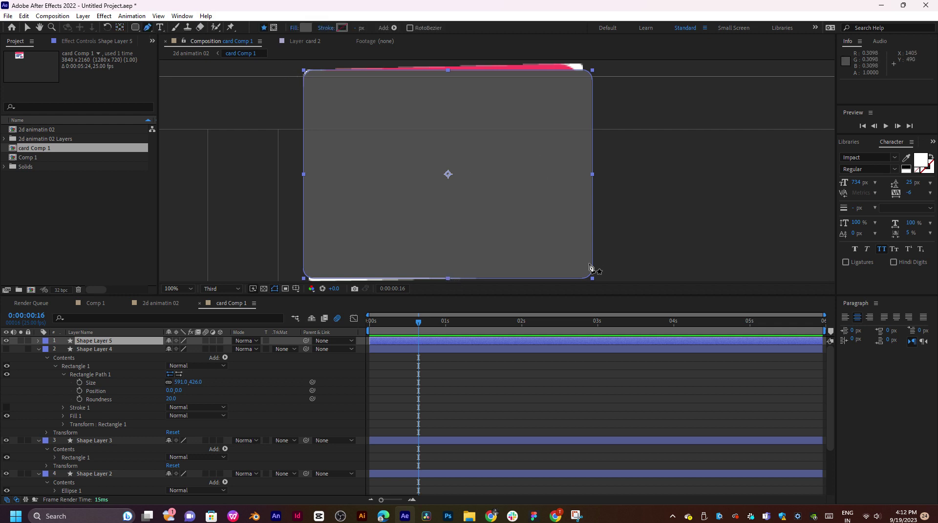
{"action": "left_click", "coordinate": [592, 278]}
{"action": "left_click_drag", "start_coordinate": [589, 256], "coordinate": [590, 253]}
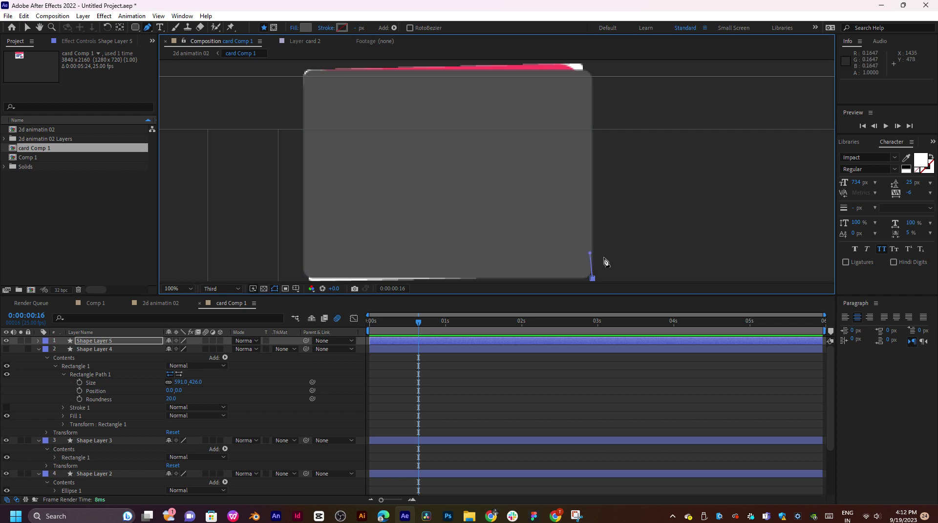
{"action": "key", "text": "ctrl+z"}
{"action": "key", "text": "ctrl+shift+z"}
{"action": "key", "text": "ctrl+z"}
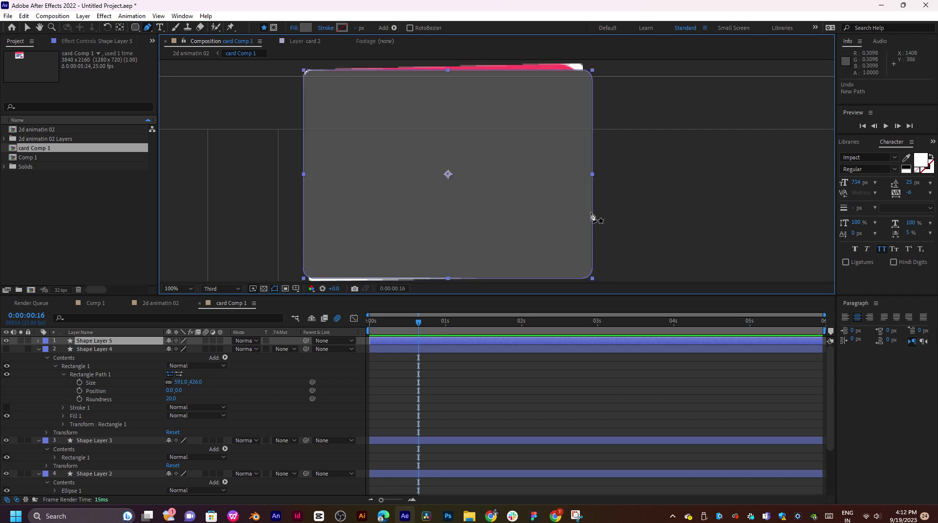
{"action": "left_click", "coordinate": [593, 174]}
{"action": "key", "text": "ctrl+z"}
{"action": "left_click", "coordinate": [135, 28]}
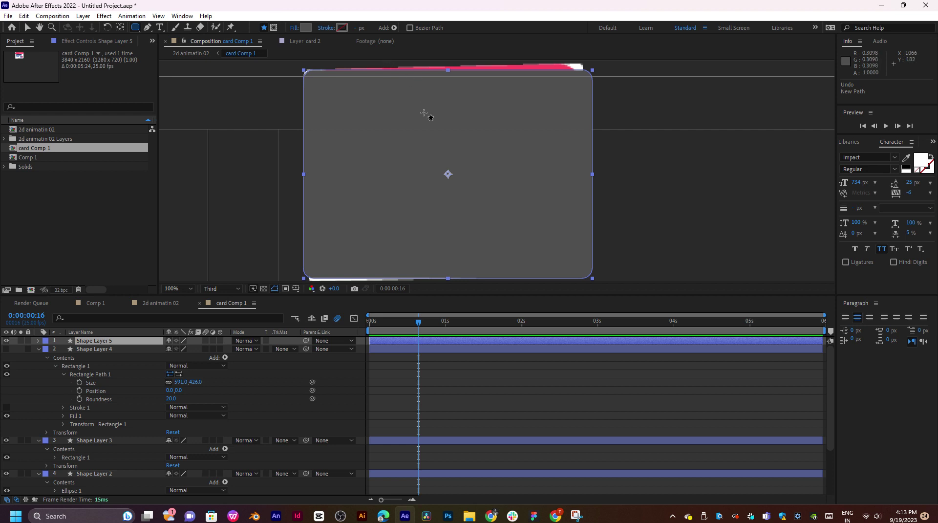
Scale the duplicated rectangle vertically to about a third of its height and place it over the card's pink header.
{"action": "key", "text": "v"}
{"action": "mouse_move", "coordinate": [450, 73]}
{"action": "left_mouse_down"}
{"action": "mouse_move", "coordinate": [454, 145]}
{"action": "mouse_move", "coordinate": [456, 72]}
{"action": "left_mouse_up"}
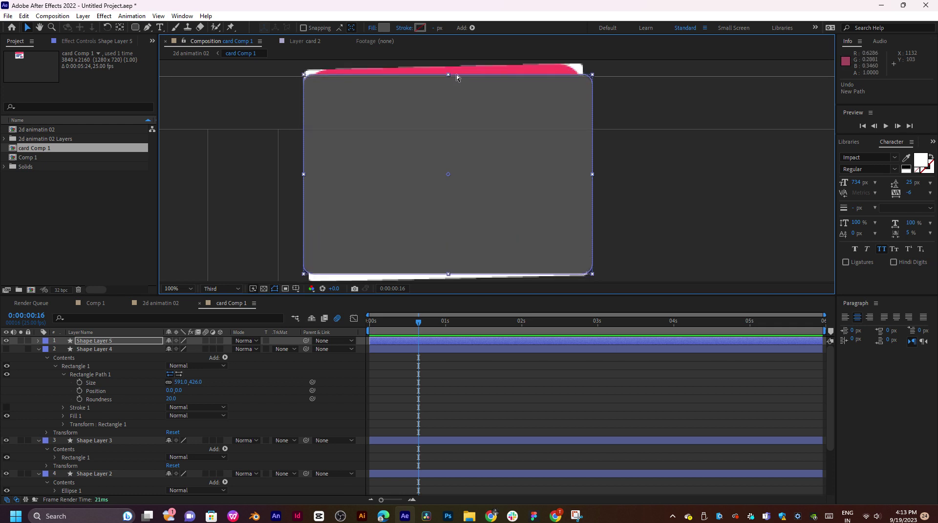
{"action": "left_click_drag", "start_coordinate": [450, 279], "coordinate": [457, 210]}
{"action": "left_click_drag", "start_coordinate": [459, 178], "coordinate": [468, 109]}
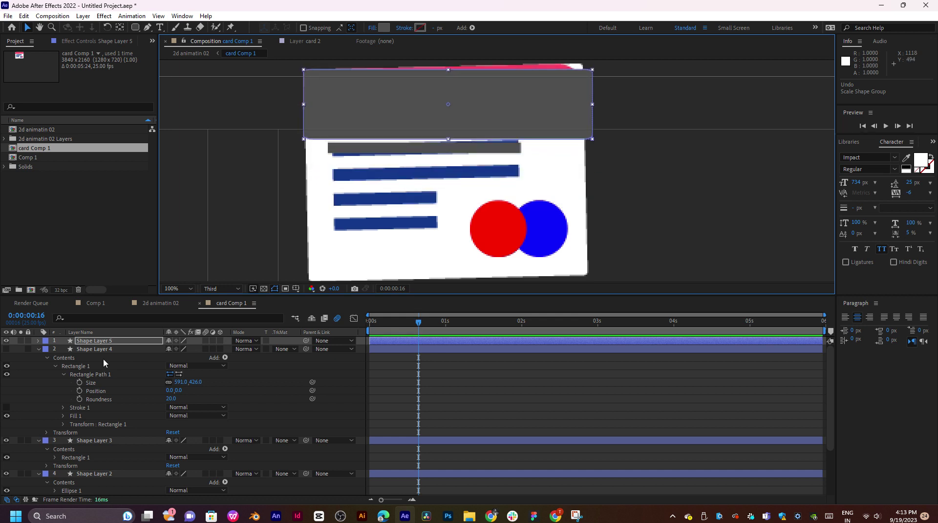
Show Shape Layer 4 again and center it horizontally with Shape Layer 5, also trying the vertical center alignment.
{"action": "left_click", "coordinate": [7, 349]}
{"action": "left_click", "coordinate": [383, 349], "text": "shift"}
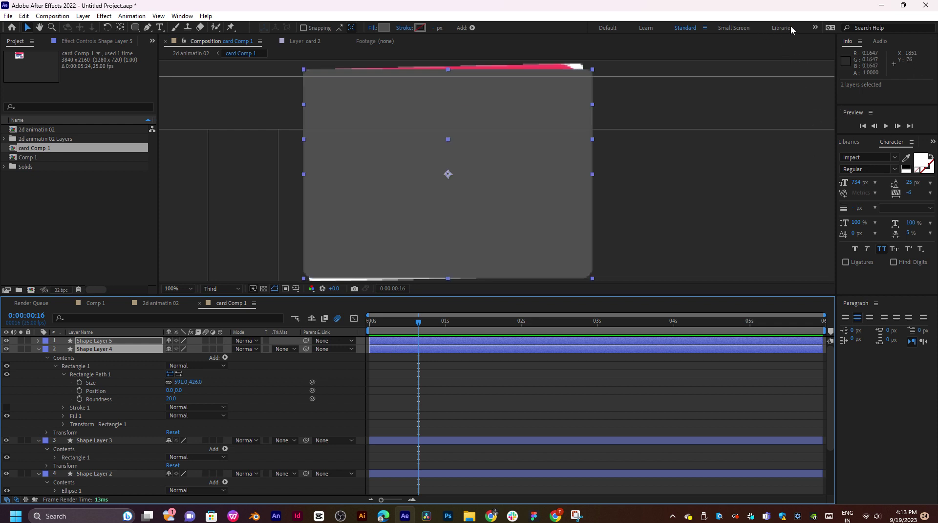
{"action": "left_click", "coordinate": [815, 28]}
{"action": "left_click", "coordinate": [831, 38]}
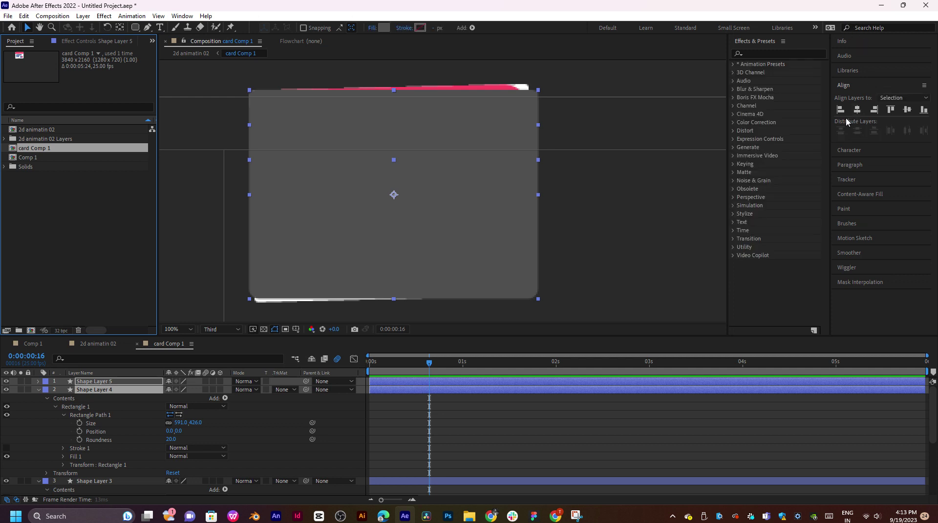
{"action": "left_click", "coordinate": [858, 112]}
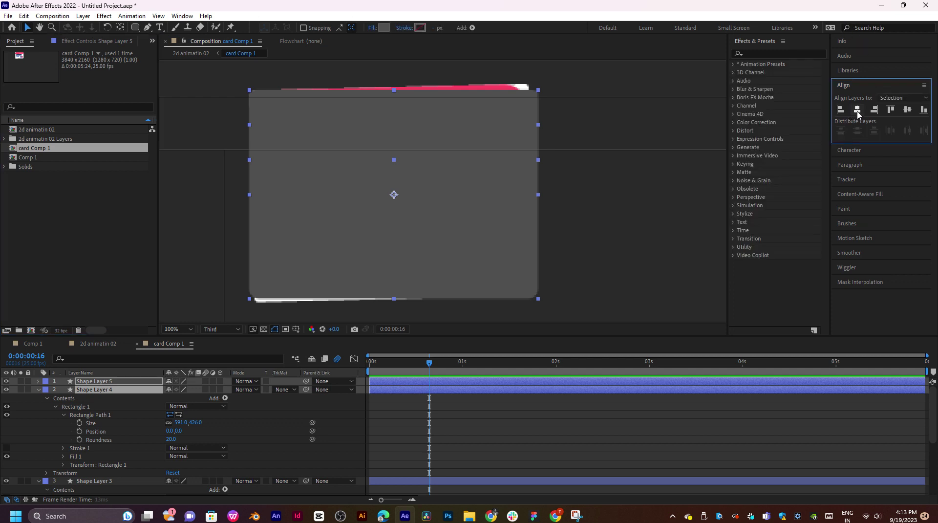
{"action": "left_click", "coordinate": [908, 111]}
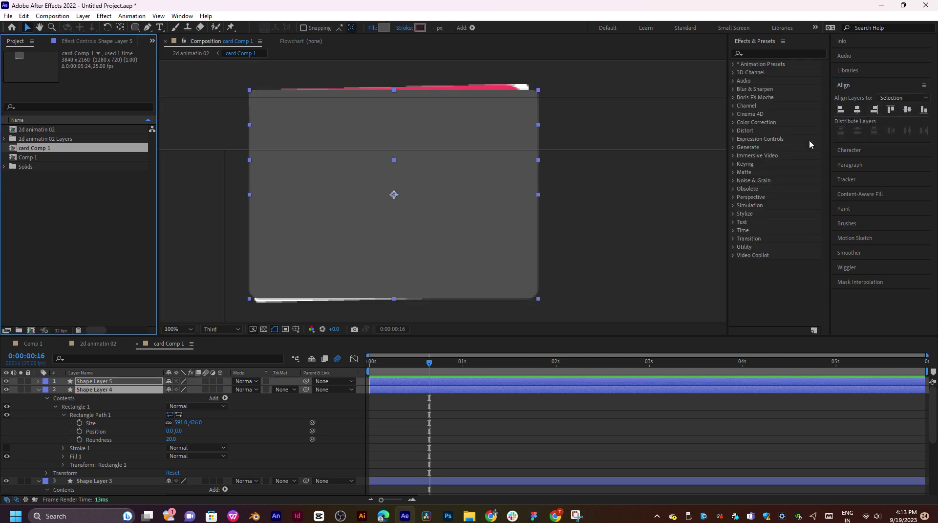
Change the fill color of the card background rectangle, Shape Layer 4, to light gray.
{"action": "left_click", "coordinate": [93, 390]}
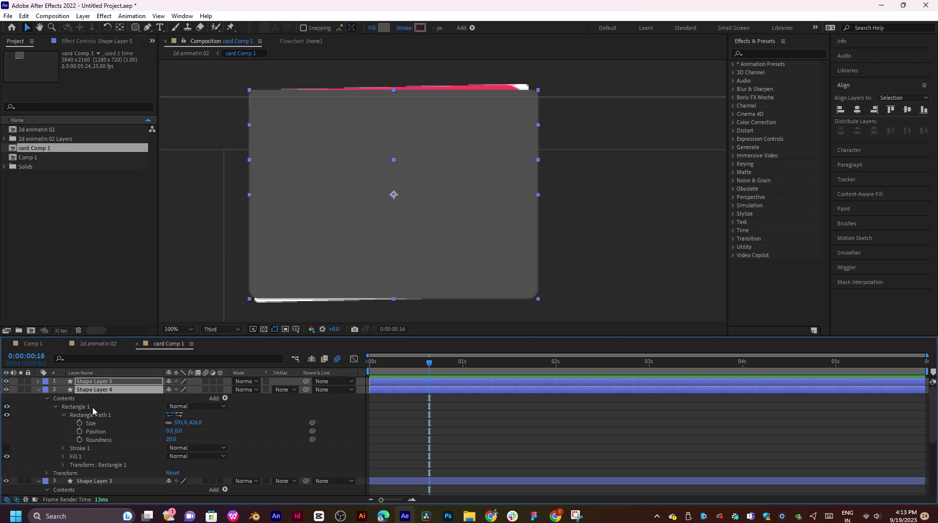
{"action": "left_click", "coordinate": [383, 27]}
{"action": "left_click_drag", "start_coordinate": [400, 251], "coordinate": [345, 218]}
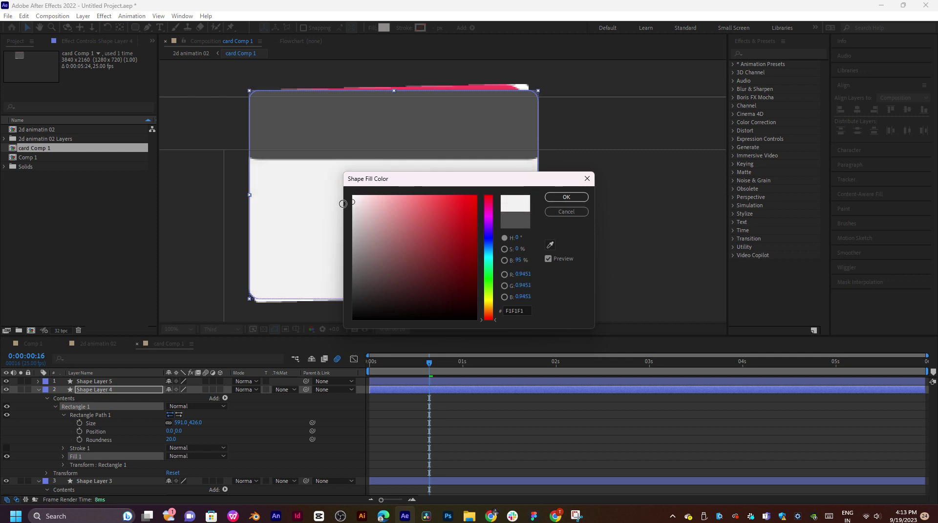
{"action": "left_click", "coordinate": [551, 197]}
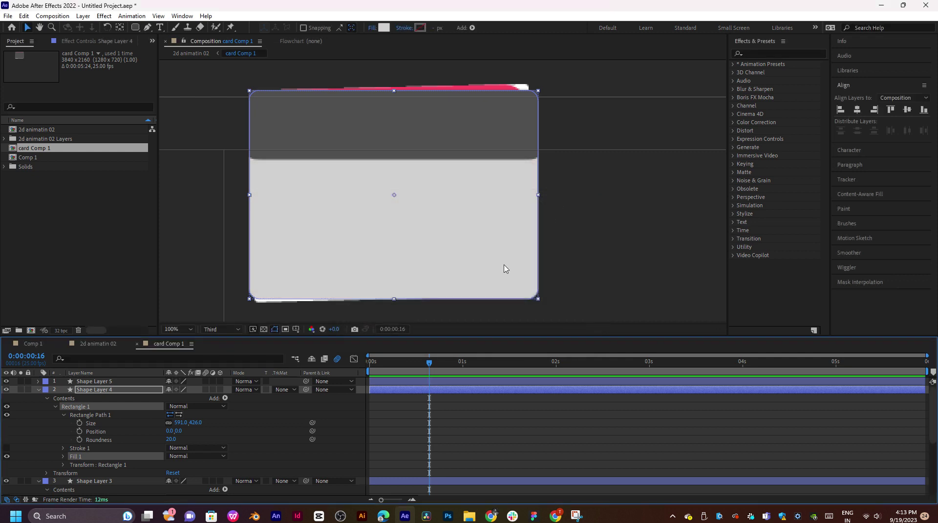
Try to scale the header rectangle, Shape Layer 5, vertically from its lower edge.
{"action": "left_click", "coordinate": [386, 381]}
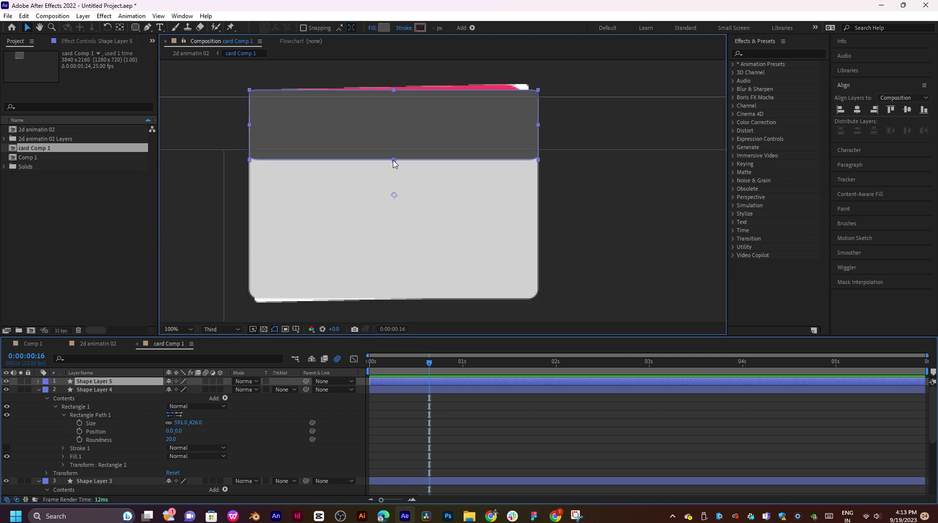
{"action": "mouse_move", "coordinate": [394, 159]}
{"action": "left_mouse_down"}
{"action": "mouse_move", "coordinate": [465, 180]}
{"action": "mouse_move", "coordinate": [394, 155]}
{"action": "mouse_move", "coordinate": [394, 163]}
{"action": "mouse_move", "coordinate": [392, 153]}
{"action": "mouse_move", "coordinate": [392, 163]}
{"action": "left_mouse_up"}
{"action": "key", "text": "alt+shift"}
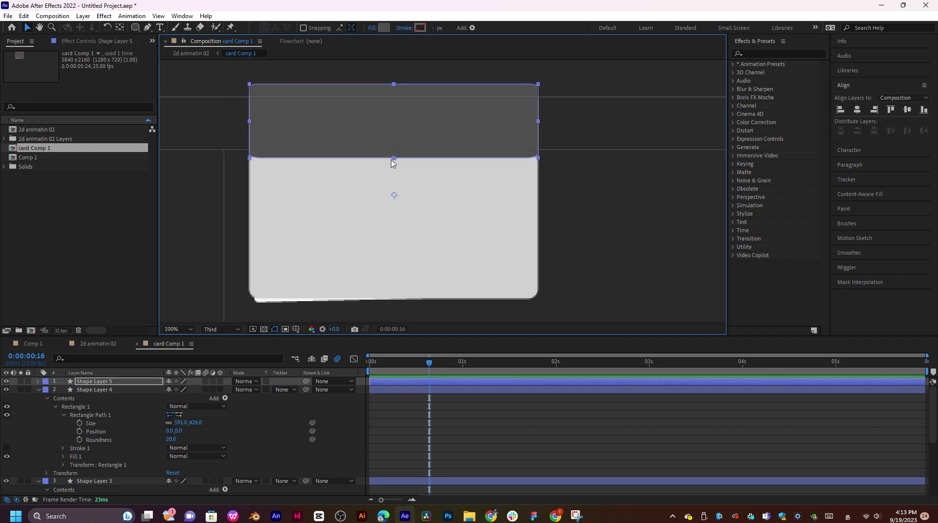
{"action": "scroll", "coordinate": [394, 184], "scroll_direction": "up", "scroll_amount": 1}
{"action": "scroll", "coordinate": [398, 188], "scroll_direction": "down", "scroll_amount": 3}
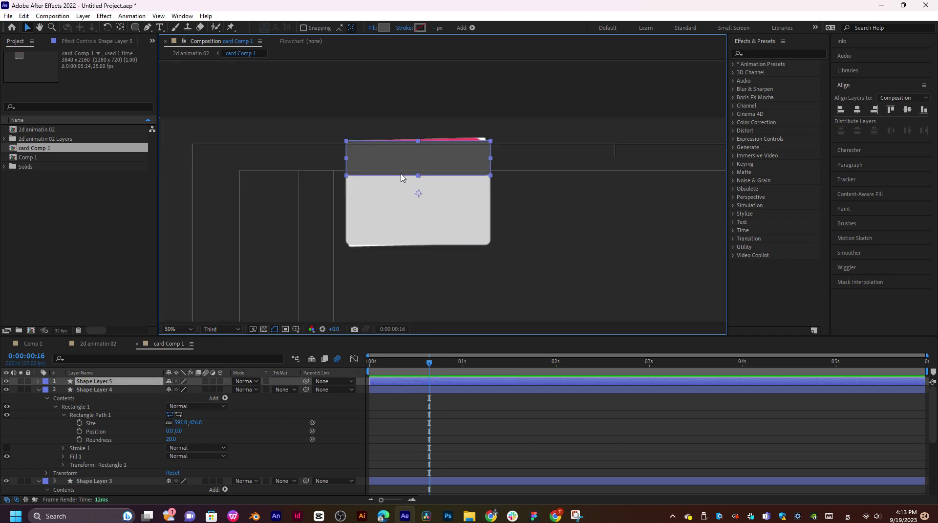
{"action": "scroll", "coordinate": [402, 177], "scroll_direction": "up", "scroll_amount": 1}
Center the anchor point of Shape Layer 5 on its rectangle and scale it vertically to about three quarters of its height.
{"action": "left_click_drag", "start_coordinate": [429, 363], "coordinate": [467, 364]}
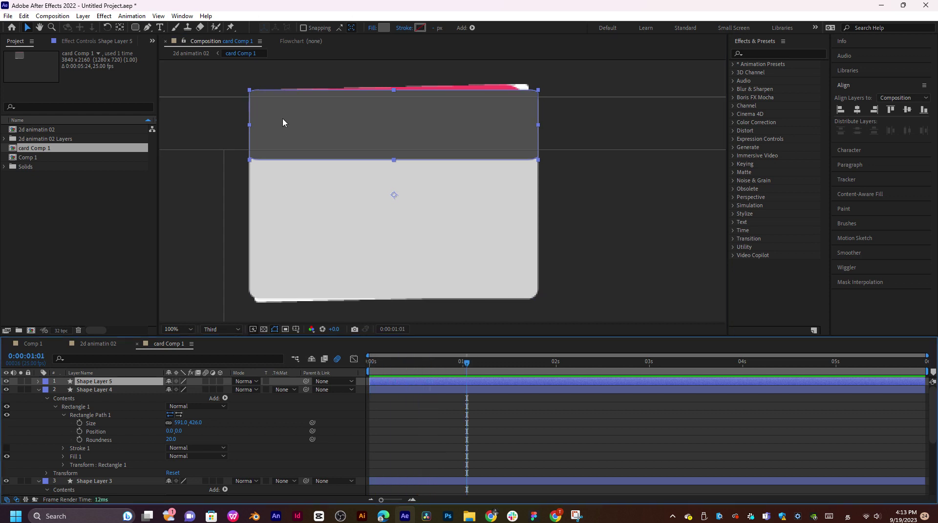
{"action": "left_click", "coordinate": [120, 27]}
{"action": "key", "text": "ctrl+alt+Home"}
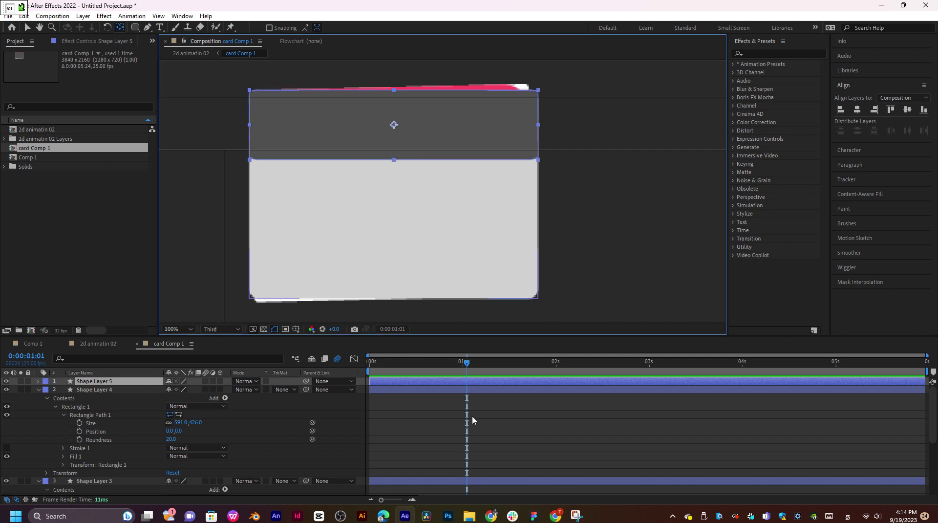
{"action": "left_click", "coordinate": [471, 417]}
{"action": "left_click", "coordinate": [470, 383]}
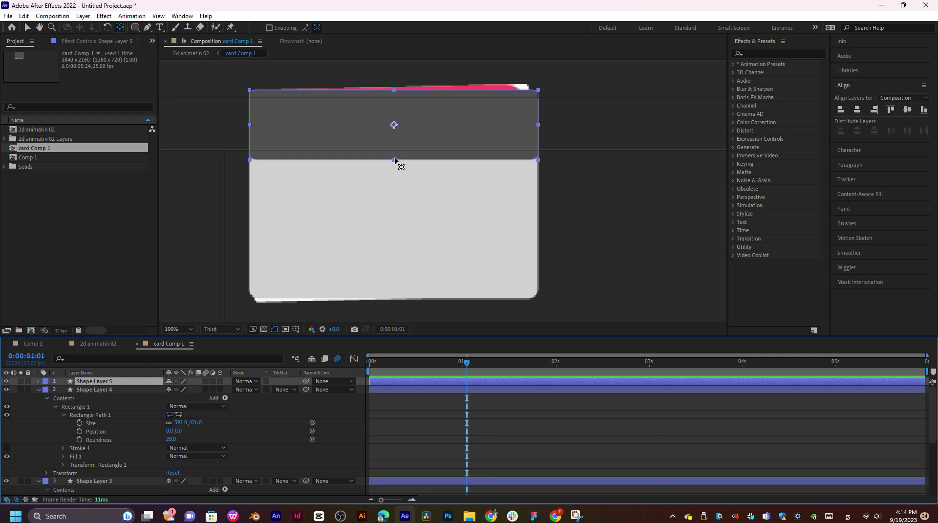
{"action": "left_click", "coordinate": [27, 28]}
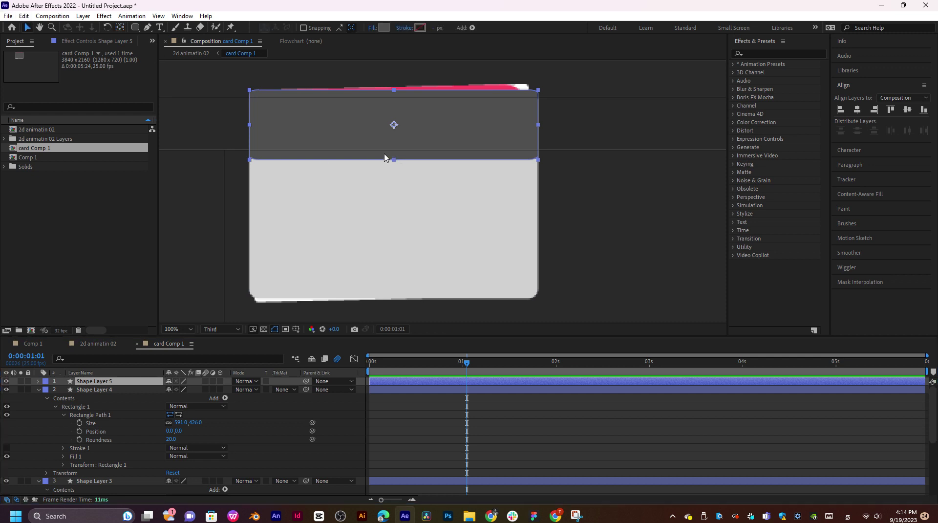
{"action": "mouse_move", "coordinate": [394, 161]}
{"action": "left_mouse_down"}
{"action": "mouse_move", "coordinate": [398, 168]}
{"action": "mouse_move", "coordinate": [395, 145]}
{"action": "left_mouse_up"}
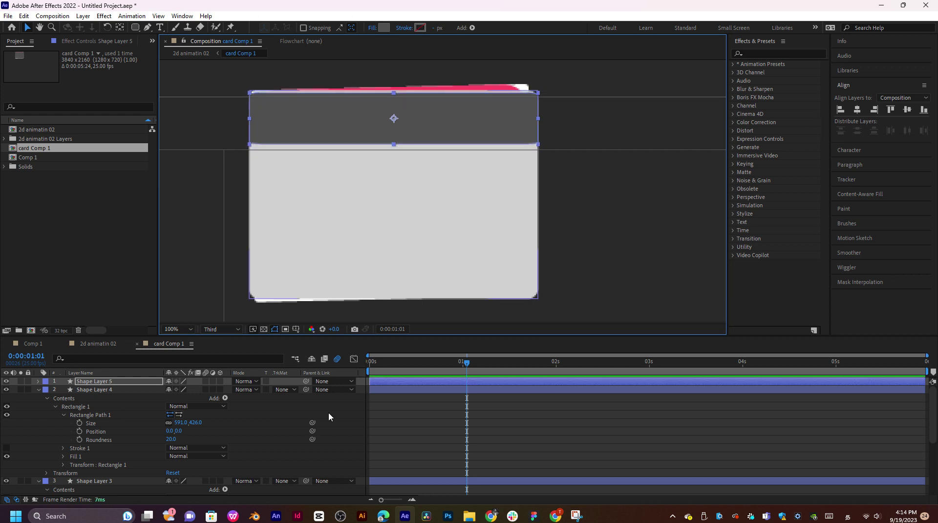
Align Shape Layer 5 and Shape Layer 4 with each other by horizontal centers and top edges.
{"action": "left_click", "coordinate": [389, 393], "text": "shift"}
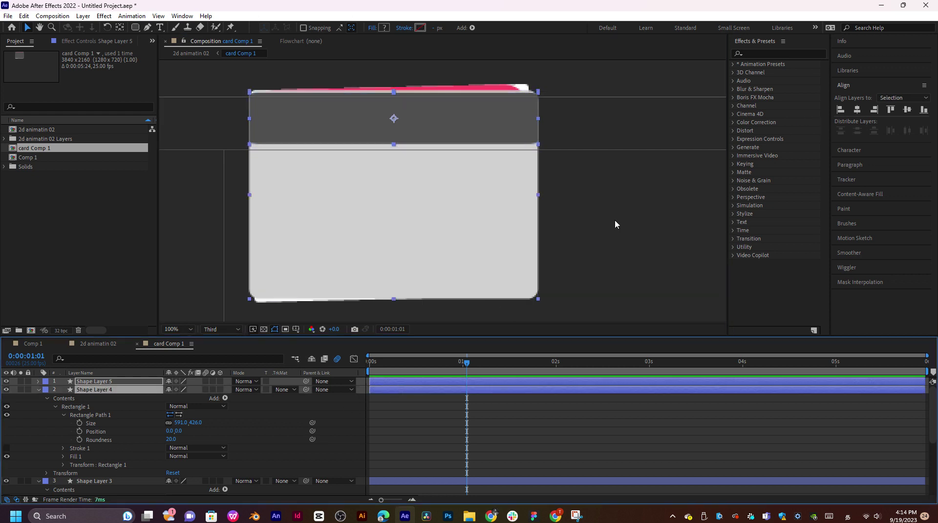
{"action": "left_click", "coordinate": [857, 112]}
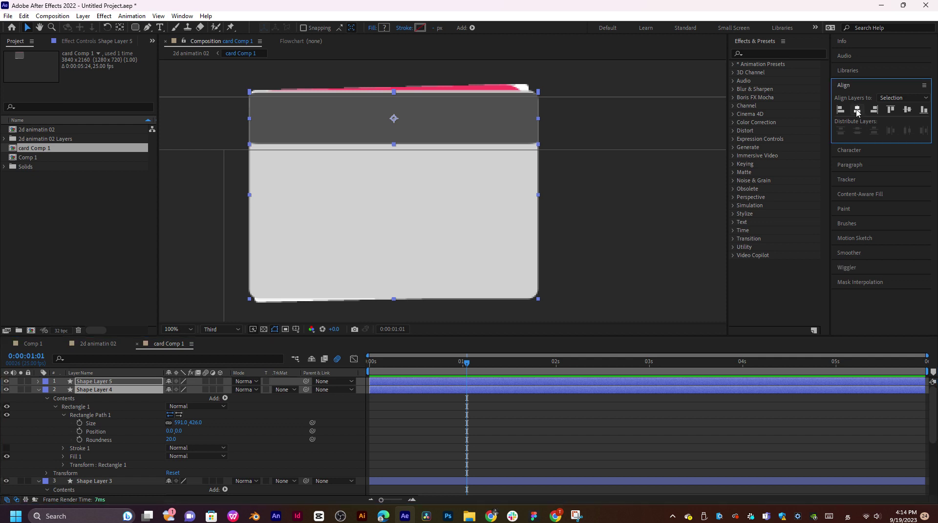
{"action": "left_click", "coordinate": [895, 113]}
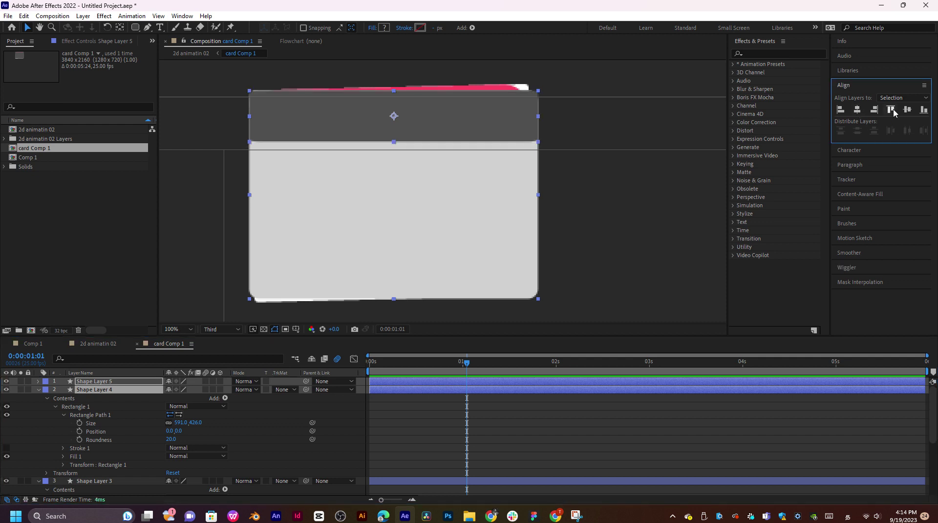
{"action": "left_click", "coordinate": [611, 216]}
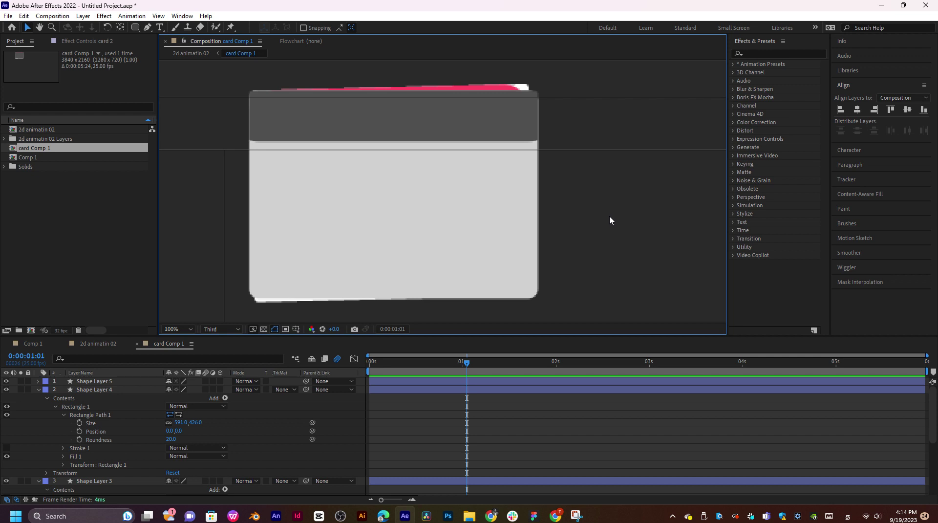
Try Alpha Matte and Alpha Inverted Matte from Shape Layer 5 as the track matte of Shape Layer 4.
{"action": "left_click", "coordinate": [406, 383]}
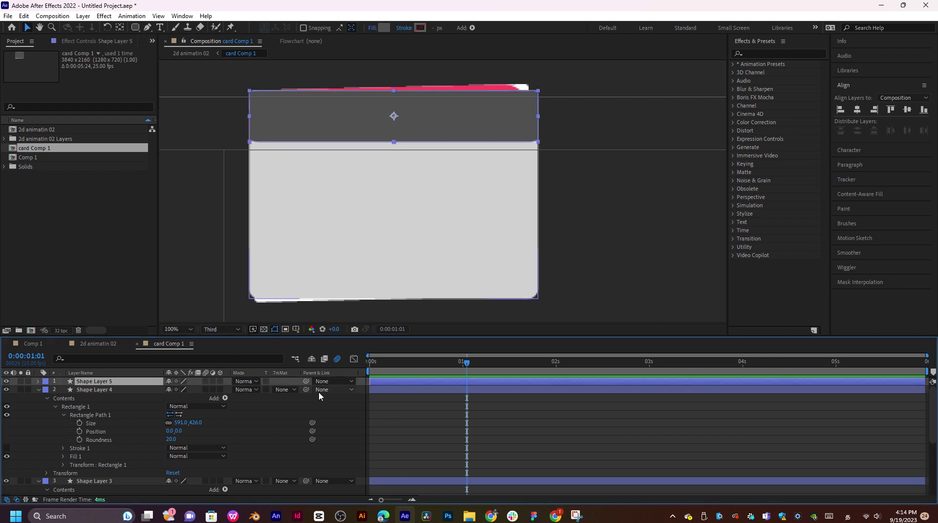
{"action": "left_click", "coordinate": [254, 382]}
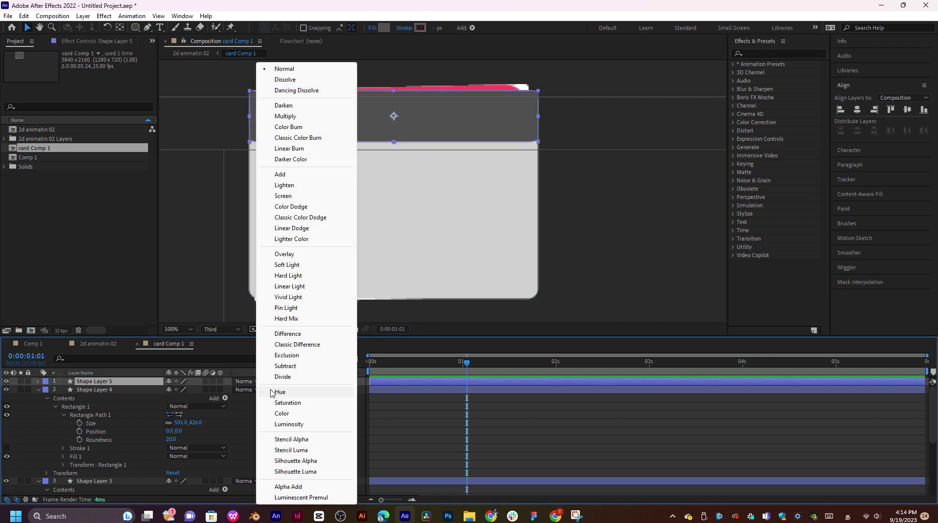
{"action": "left_click", "coordinate": [400, 406]}
{"action": "left_click", "coordinate": [286, 389]}
{"action": "left_click", "coordinate": [327, 416]}
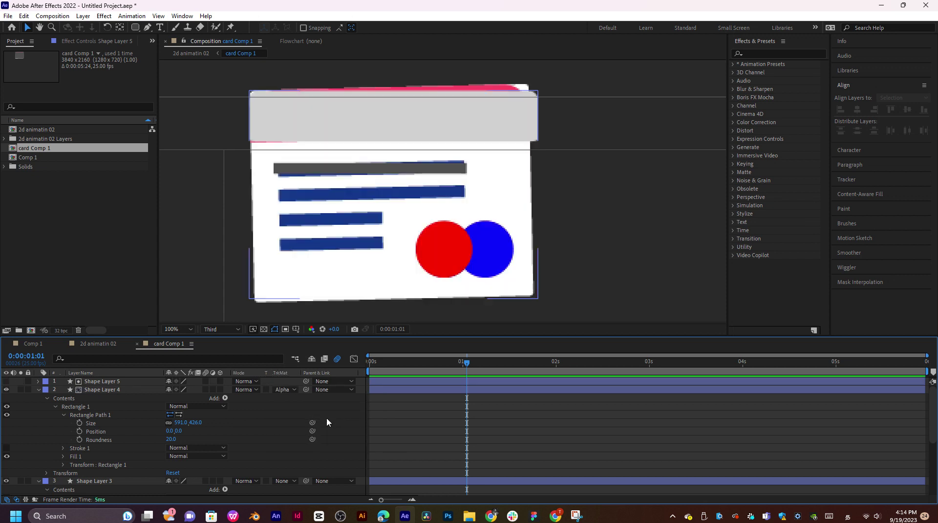
{"action": "left_click", "coordinate": [286, 389]}
{"action": "left_click", "coordinate": [311, 426]}
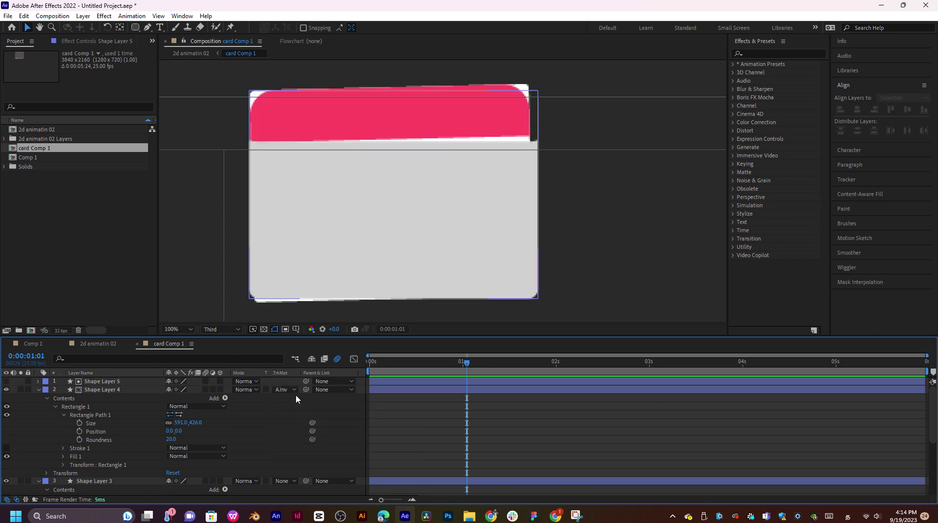
Try Luma Matte and Luma Inverted Matte from Shape Layer 5 on Shape Layer 4.
{"action": "left_click", "coordinate": [286, 390]}
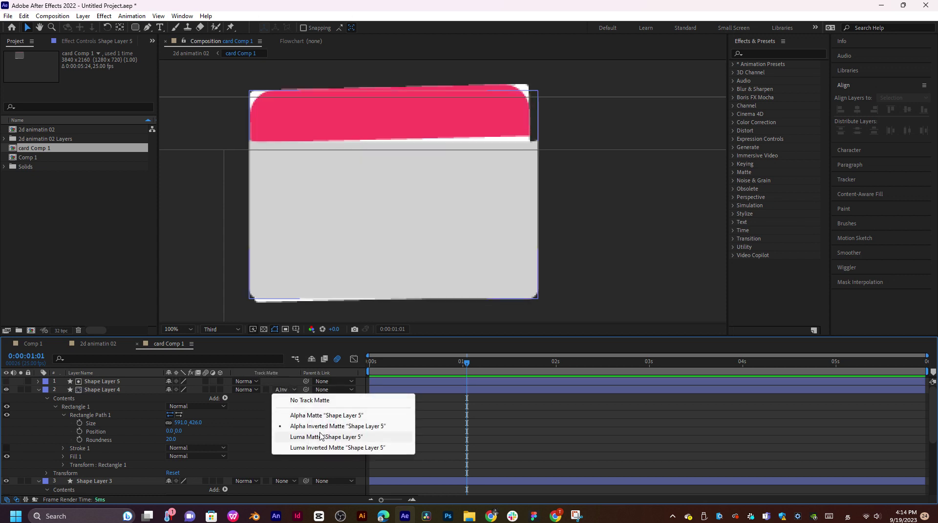
{"action": "left_click", "coordinate": [322, 436]}
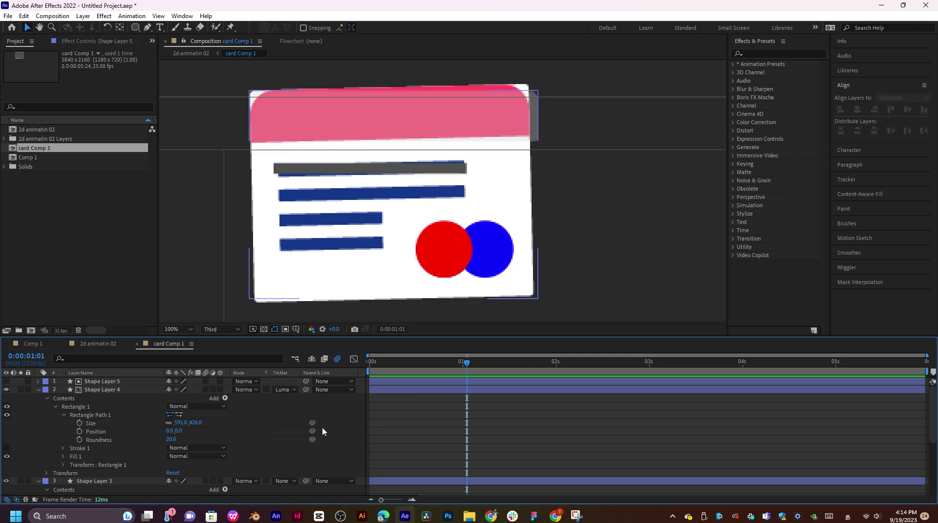
{"action": "left_click", "coordinate": [286, 390]}
{"action": "left_click", "coordinate": [306, 447]}
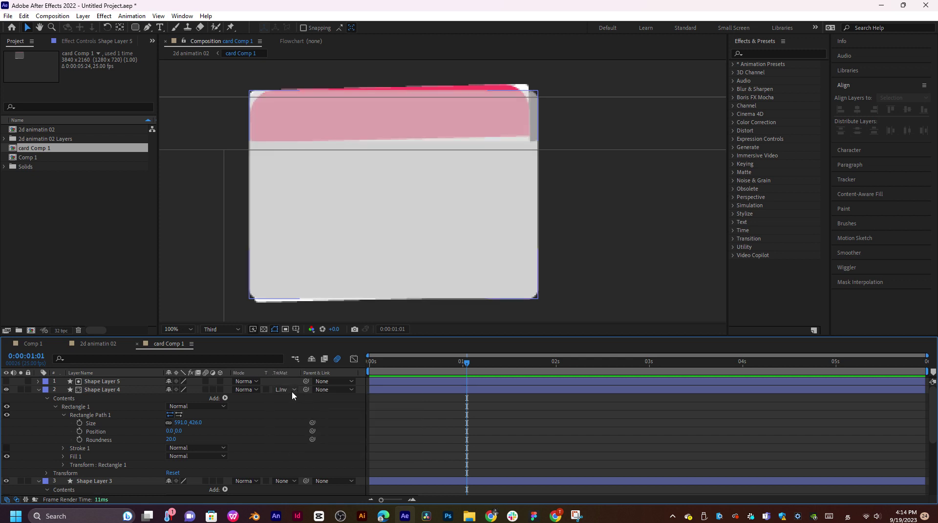
Set Shape Layer 4 back to No Track Matte and make Shape Layer 5 visible again.
{"action": "left_click", "coordinate": [291, 390]}
{"action": "left_click", "coordinate": [300, 401]}
{"action": "left_click", "coordinate": [328, 390]}
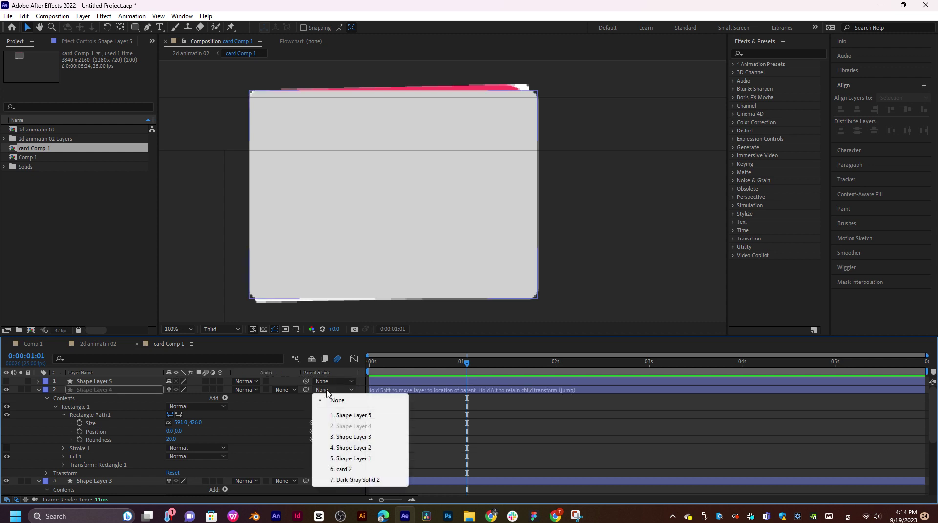
{"action": "left_click", "coordinate": [330, 399]}
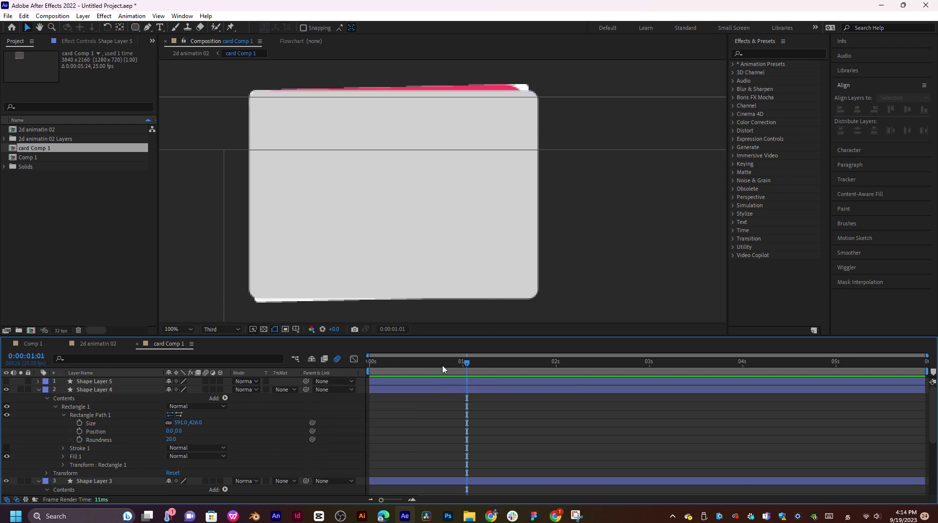
{"action": "left_click_drag", "start_coordinate": [442, 365], "coordinate": [474, 378]}
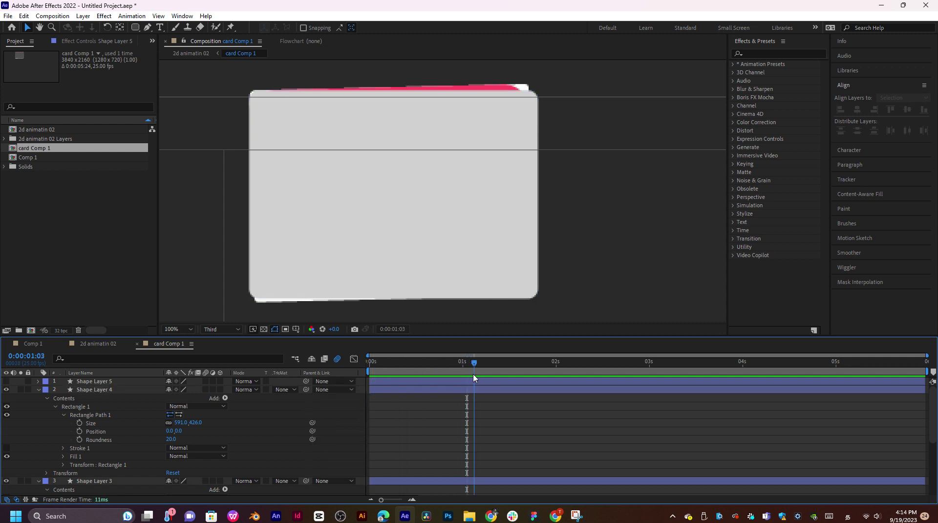
{"action": "left_click", "coordinate": [6, 381]}
{"action": "left_click", "coordinate": [590, 205]}
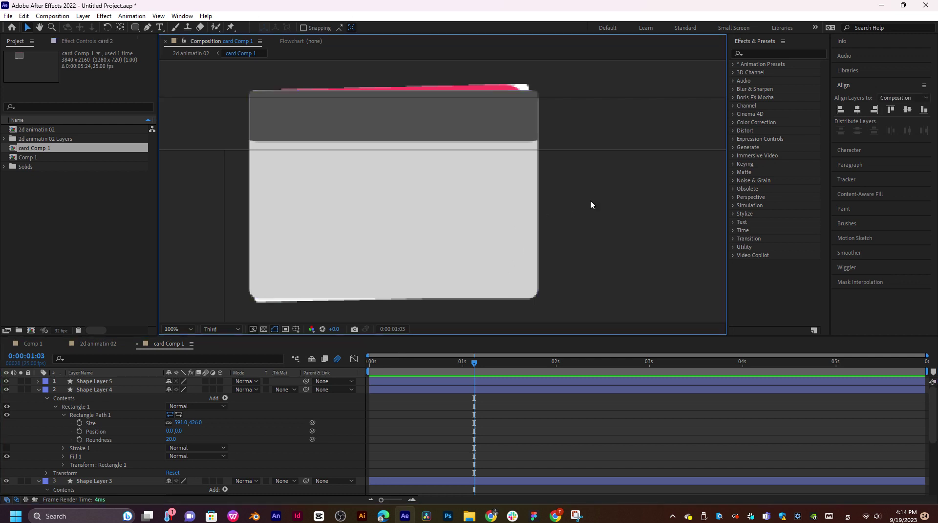
Move the current time to 0:00:00:16 and collapse the Contents group of Shape Layer 4.
{"action": "left_click_drag", "start_coordinate": [403, 371], "coordinate": [404, 373]}
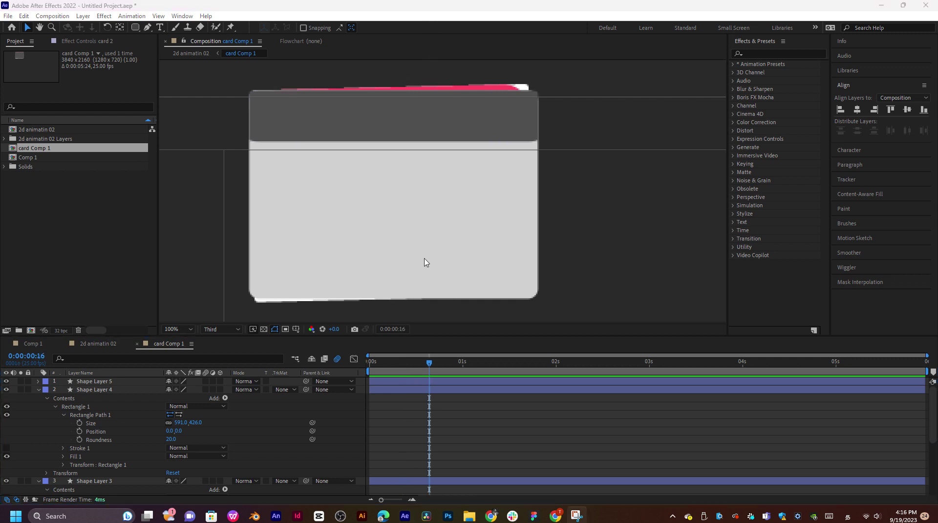
{"action": "left_click", "coordinate": [425, 247]}
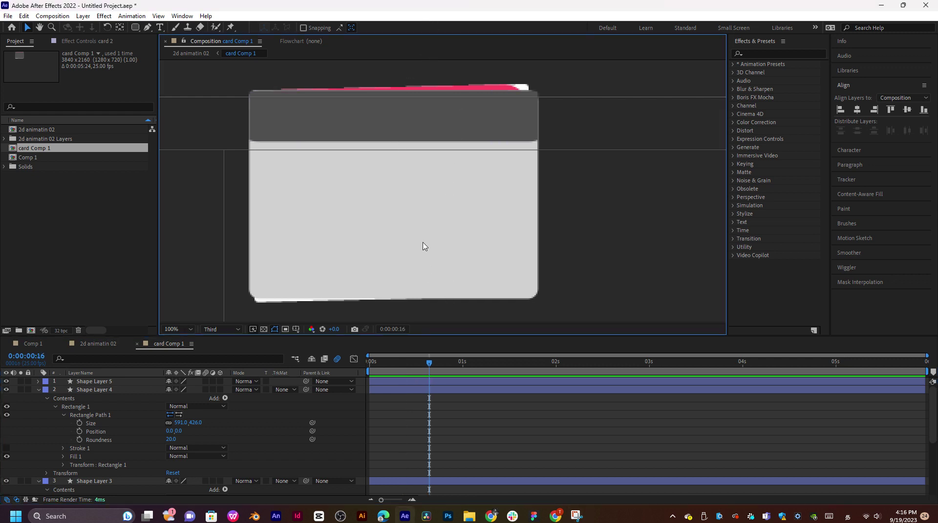
{"action": "left_click", "coordinate": [413, 389]}
{"action": "left_click", "coordinate": [414, 382]}
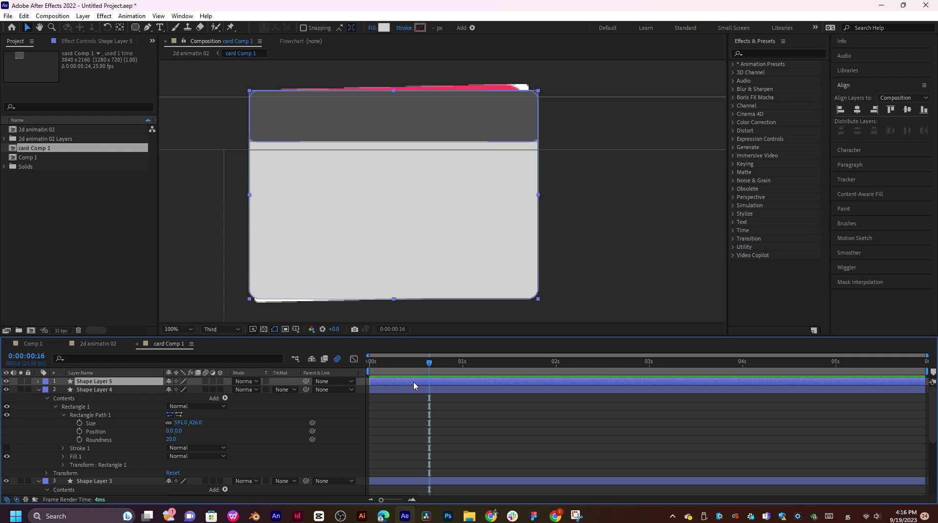
{"action": "left_click", "coordinate": [84, 390]}
{"action": "scroll", "coordinate": [134, 395], "scroll_direction": "down", "scroll_amount": 1}
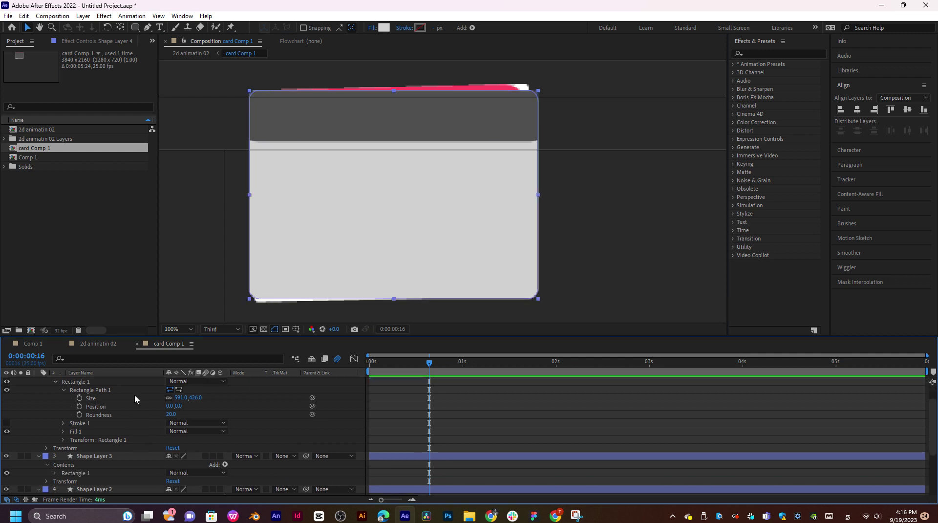
{"action": "scroll", "coordinate": [102, 399], "scroll_direction": "up", "scroll_amount": 1}
{"action": "left_click", "coordinate": [46, 397]}
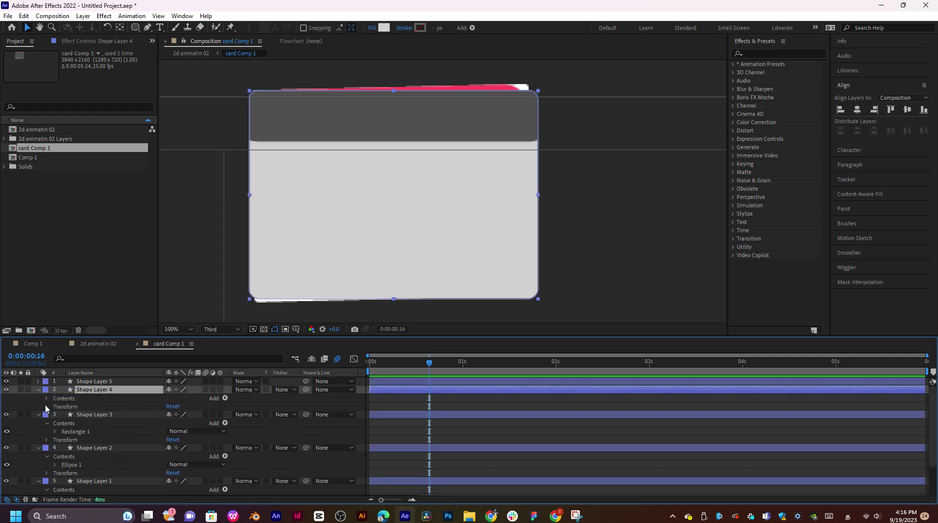
Collapse Shape Layers 3, 2 and 1 and move Shape Layers 5 and 4 directly below Shape Layer 1 in the layer stack.
{"action": "left_click", "coordinate": [37, 414]}
{"action": "left_click", "coordinate": [38, 423]}
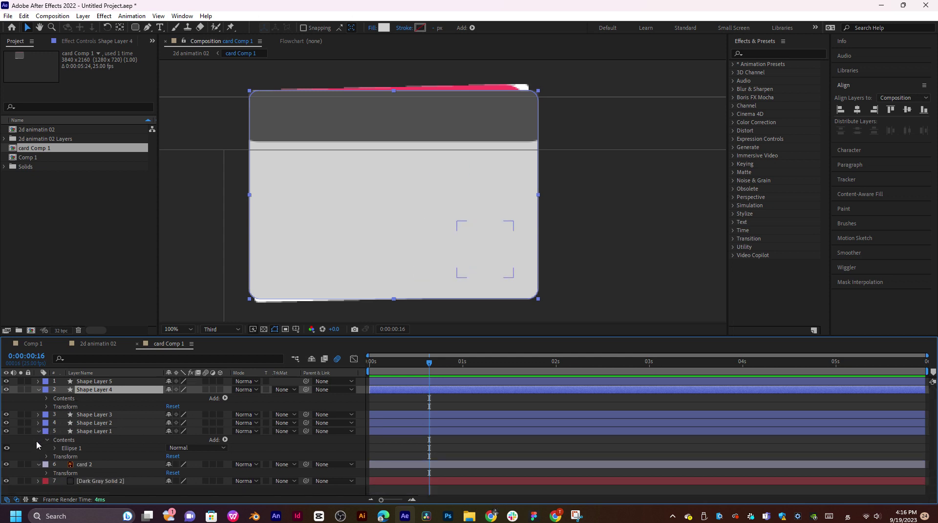
{"action": "left_click", "coordinate": [38, 431]}
{"action": "left_click", "coordinate": [81, 381], "text": "ctrl"}
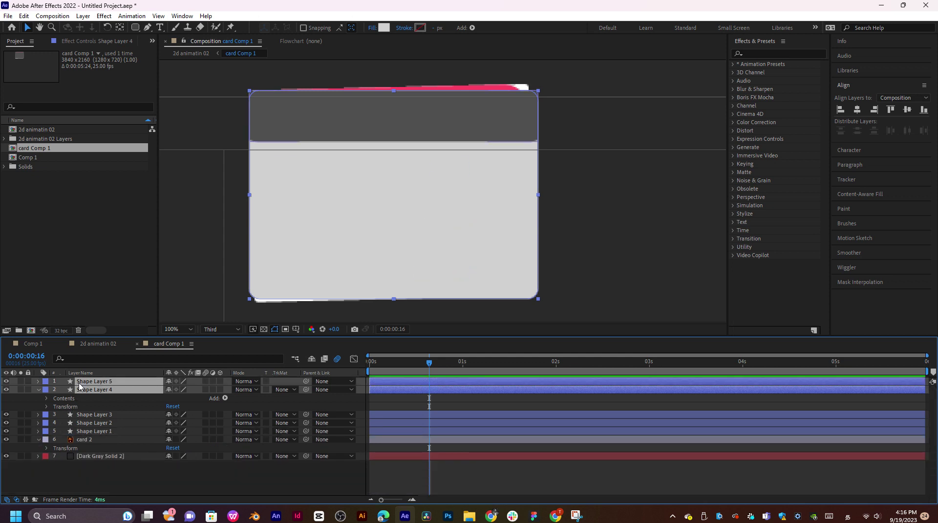
{"action": "left_click_drag", "start_coordinate": [90, 388], "coordinate": [92, 435]}
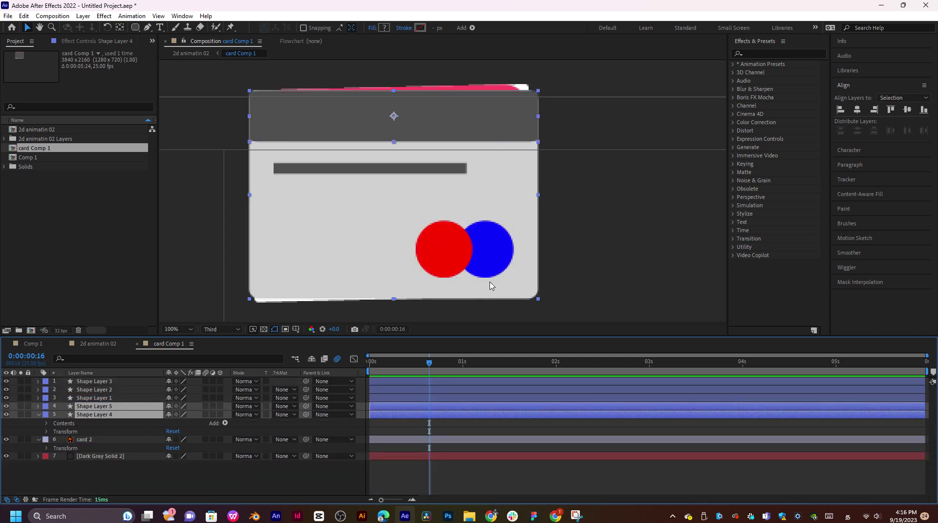
Pre-compose Shape Layer 5 and Shape Layer 4 together into one nested composition.
{"action": "left_click", "coordinate": [377, 181]}
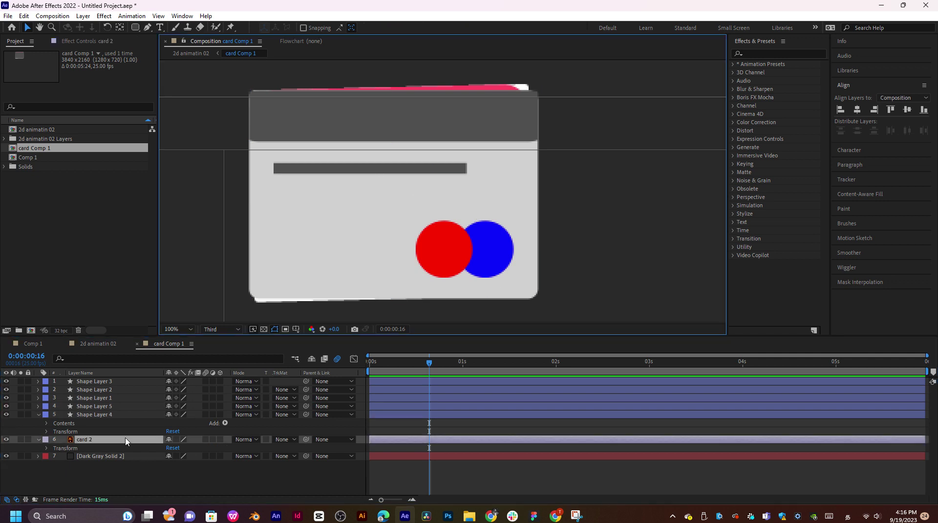
{"action": "left_click", "coordinate": [100, 407]}
{"action": "left_click", "coordinate": [93, 415], "text": "ctrl"}
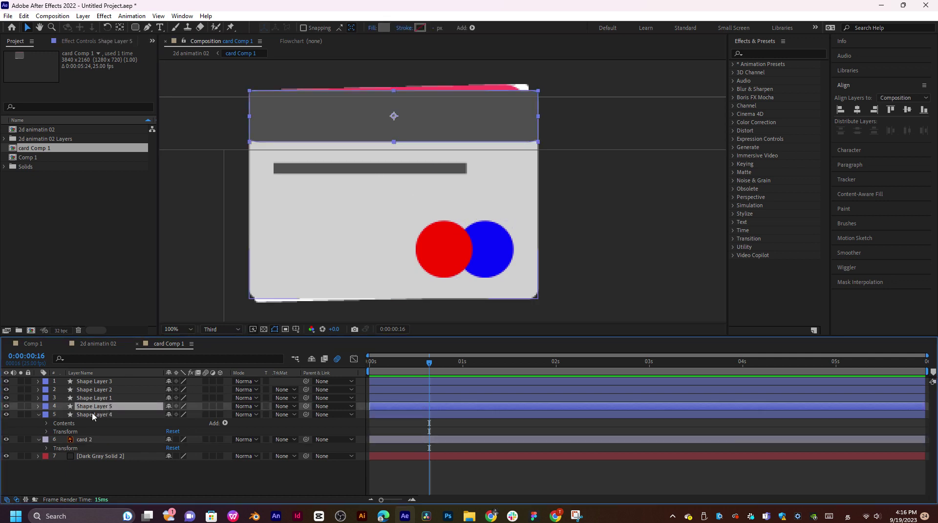
{"action": "left_click", "coordinate": [93, 415], "text": "ctrl"}
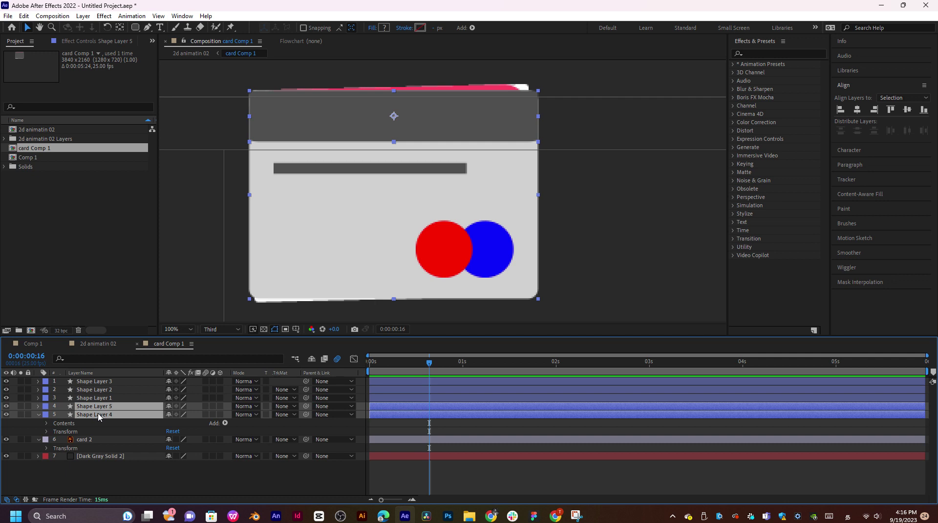
{"action": "right_click", "coordinate": [99, 415]}
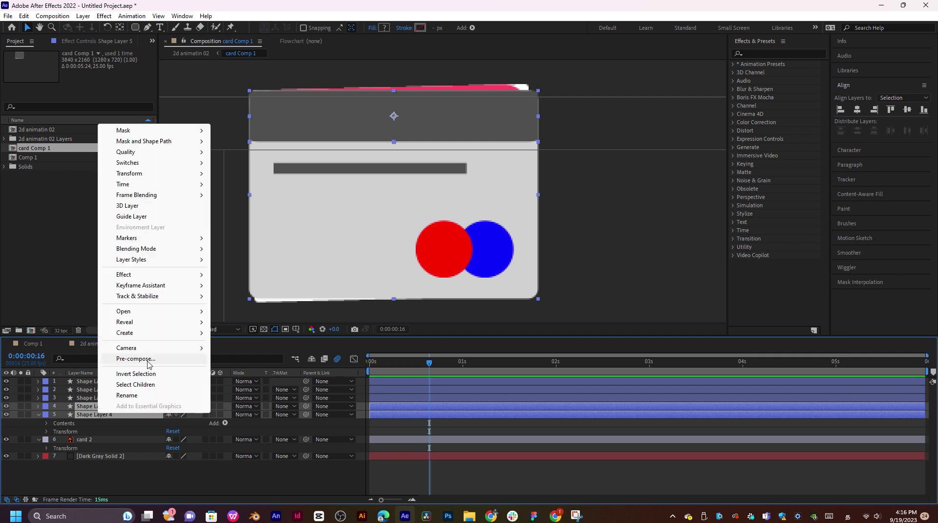
{"action": "left_click", "coordinate": [128, 359]}
{"action": "left_click", "coordinate": [491, 320]}
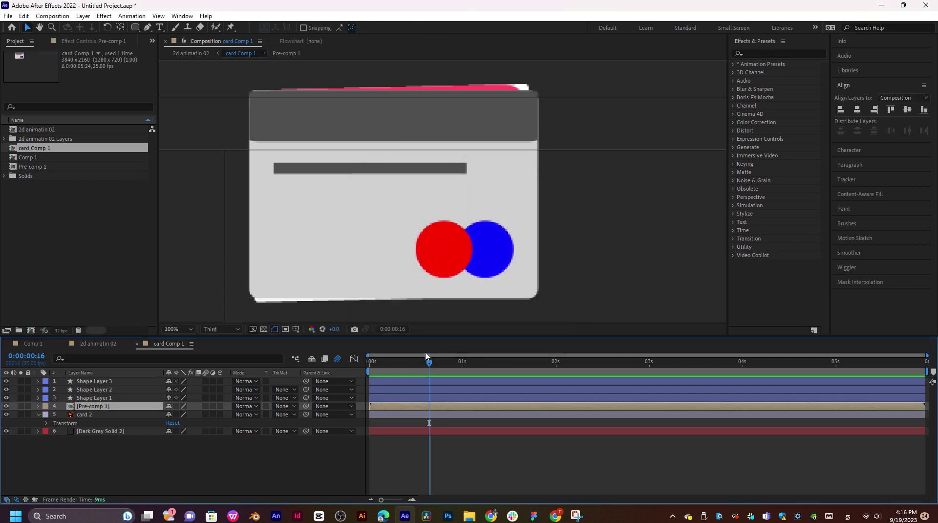
Select Shape Layer 2 and frame the red and blue circles at 400% magnification.
{"action": "left_click_drag", "start_coordinate": [431, 369], "coordinate": [392, 373]}
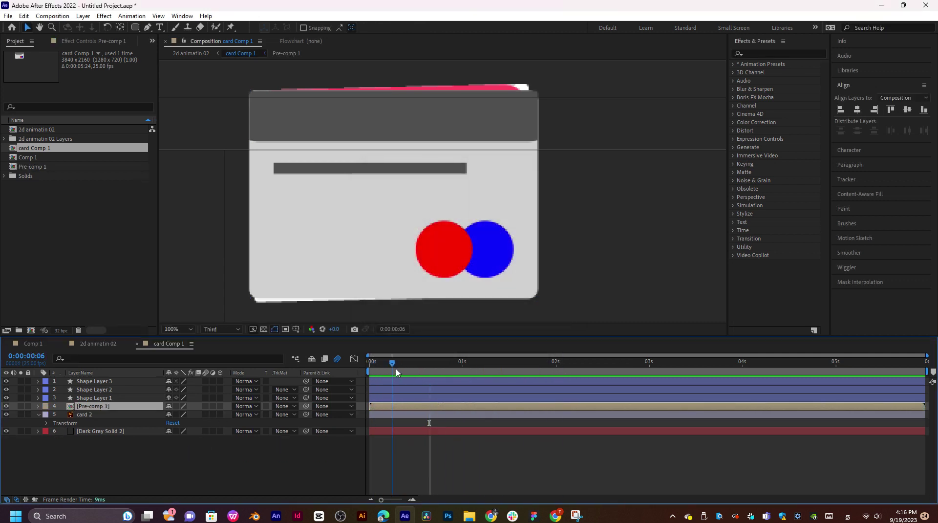
{"action": "left_click", "coordinate": [264, 469]}
{"action": "mouse_move", "coordinate": [392, 371]}
{"action": "left_mouse_down"}
{"action": "mouse_move", "coordinate": [410, 372]}
{"action": "mouse_move", "coordinate": [400, 371]}
{"action": "left_mouse_up"}
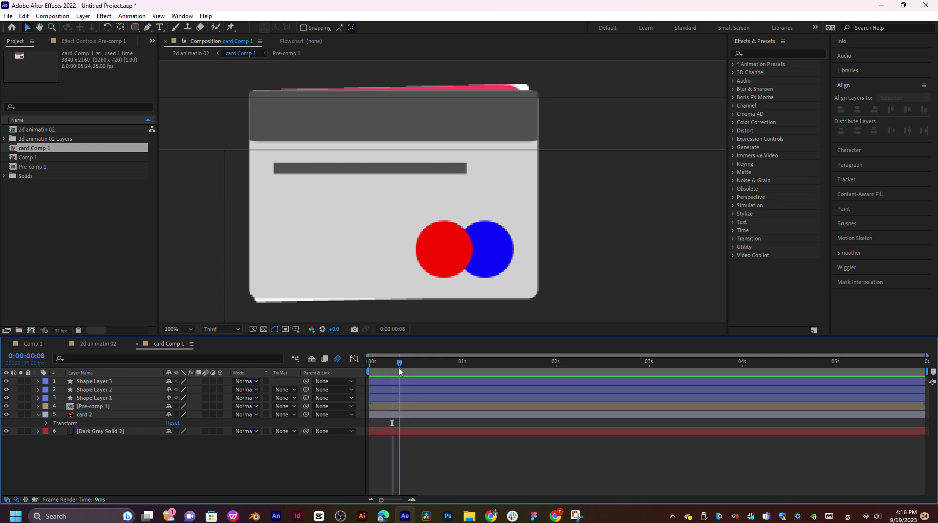
{"action": "left_click", "coordinate": [119, 408]}
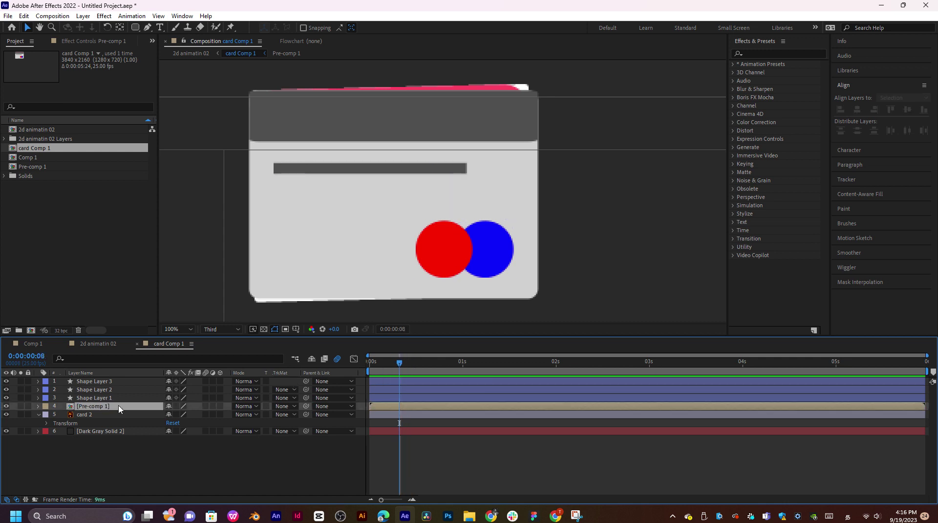
{"action": "left_click", "coordinate": [116, 398]}
{"action": "left_click", "coordinate": [111, 390]}
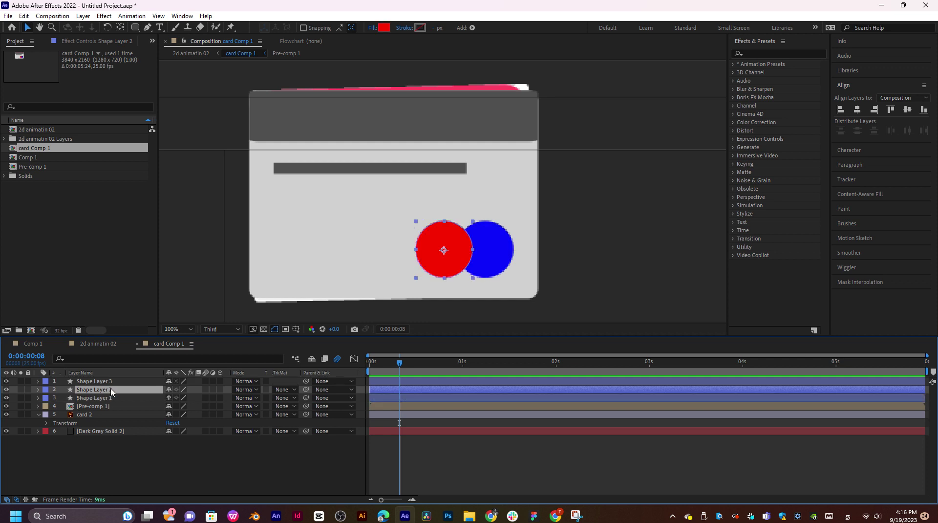
{"action": "scroll", "coordinate": [456, 255], "scroll_direction": "up", "scroll_amount": 1}
{"action": "key", "text": "space"}
{"action": "left_click_drag", "start_coordinate": [498, 315], "coordinate": [454, 196]}
{"action": "key", "text": "period"}
{"action": "key", "text": "v"}
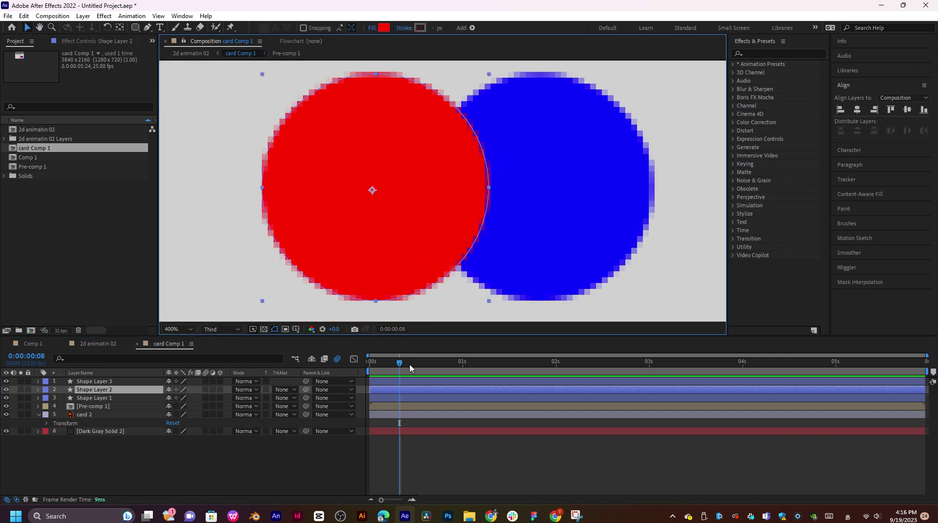
Set the current time to 0:00:00:17 and select both circle layers, Shape Layer 2 and Shape Layer 1.
{"action": "left_click", "coordinate": [405, 381], "text": "ctrl"}
{"action": "left_click_drag", "start_coordinate": [399, 365], "coordinate": [432, 368]}
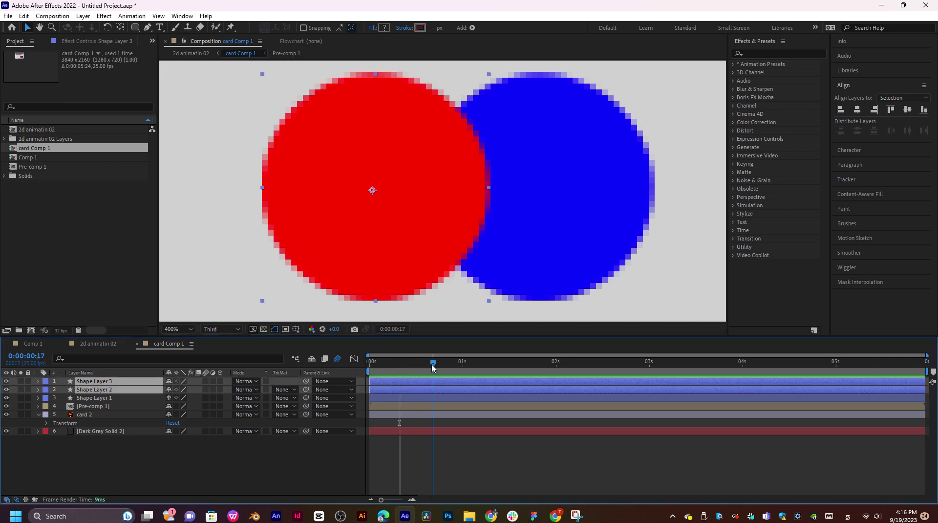
{"action": "left_click", "coordinate": [423, 390]}
{"action": "left_click", "coordinate": [424, 397], "text": "ctrl"}
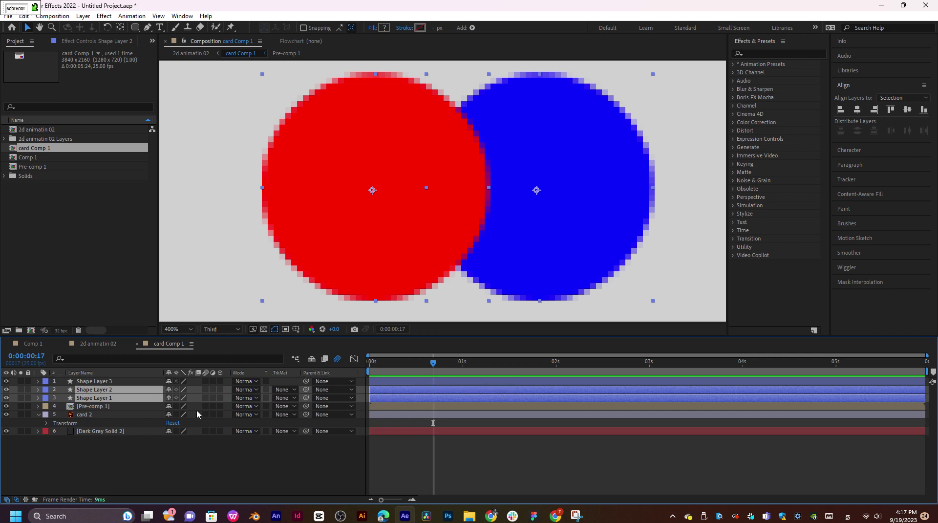
Check how the card looks in the 2d animatin 02 composition and return to card Comp 1.
{"action": "left_click", "coordinate": [139, 475]}
{"action": "left_click", "coordinate": [98, 398]}
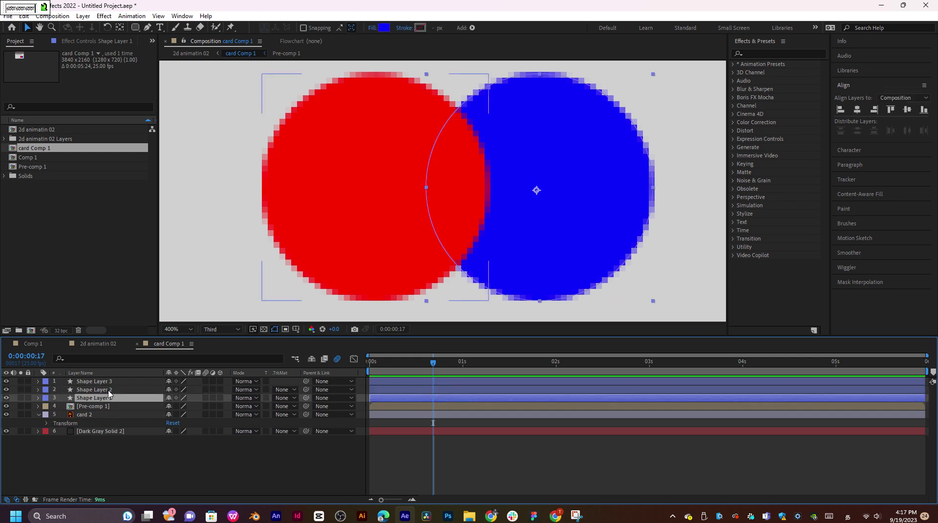
{"action": "left_click", "coordinate": [108, 390], "text": "ctrl"}
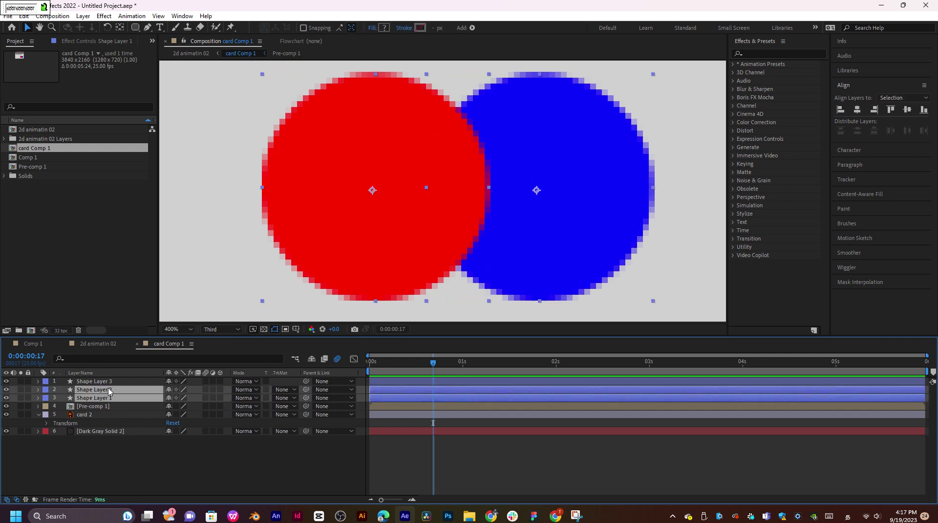
{"action": "left_click", "coordinate": [209, 464]}
{"action": "left_click", "coordinate": [100, 344]}
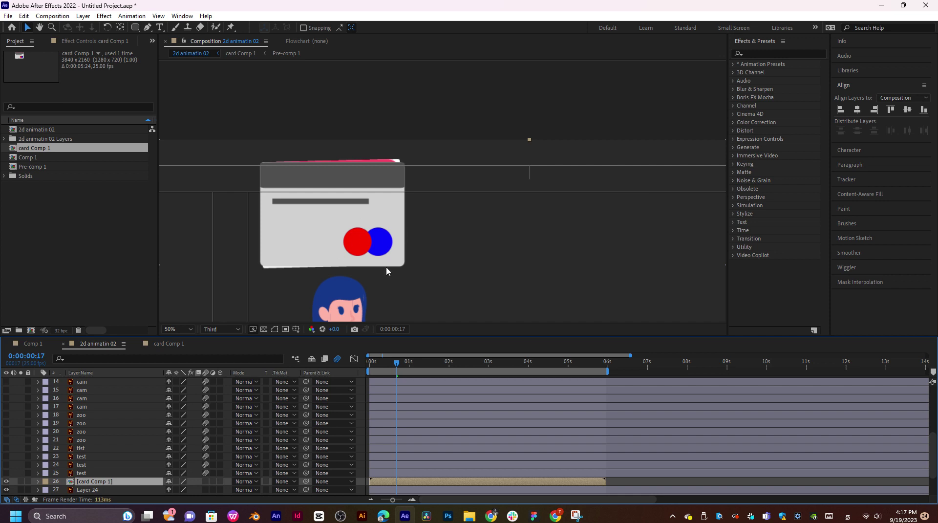
{"action": "left_click", "coordinate": [169, 344]}
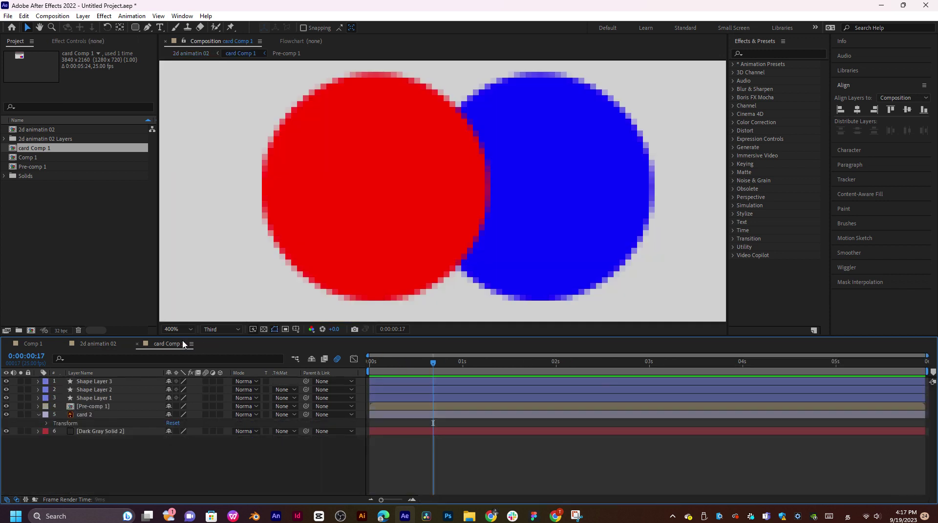
Select Shape Layers 2 and 1, expand both, and show the Transform properties of Shape Layer 2.
{"action": "left_click", "coordinate": [455, 231]}
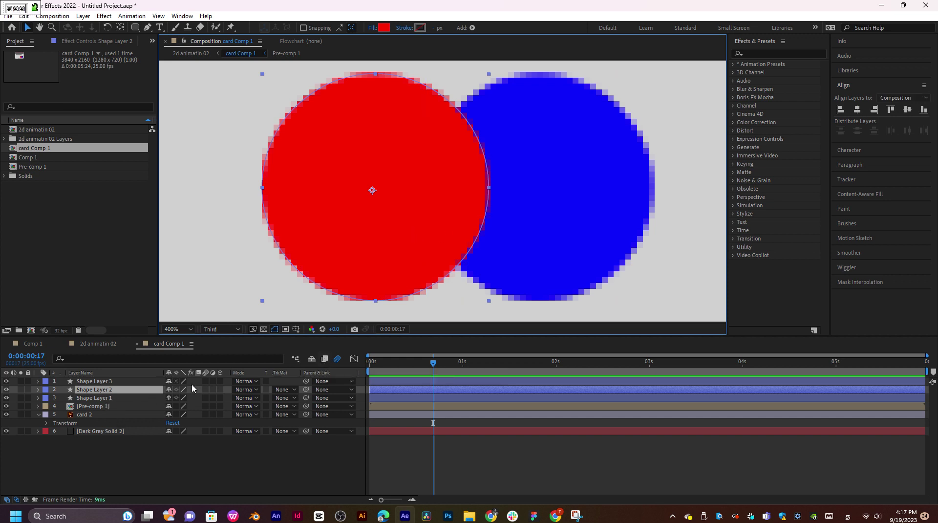
{"action": "left_click", "coordinate": [93, 397], "text": "shift"}
{"action": "key", "text": "s"}
{"action": "key", "text": "s"}
{"action": "key", "text": "s"}
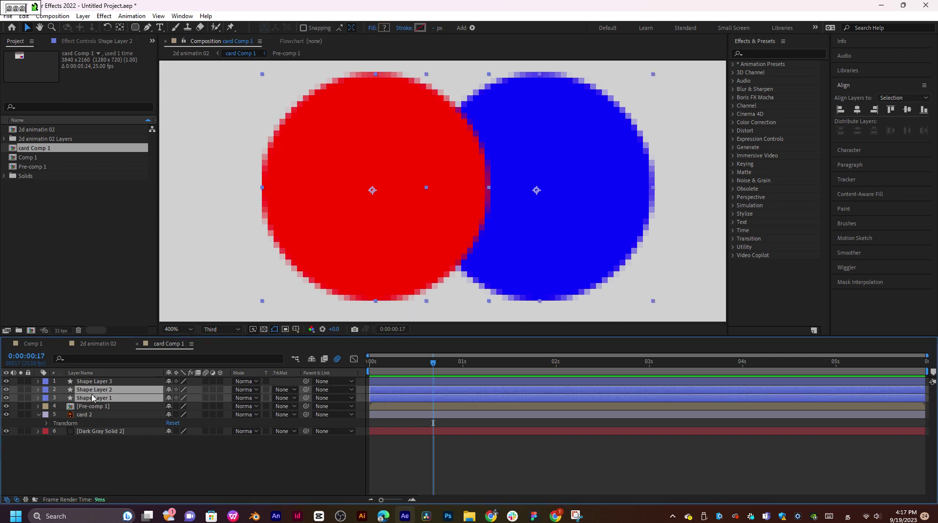
{"action": "key", "text": "o"}
{"action": "key", "text": "o"}
{"action": "left_click", "coordinate": [38, 390]}
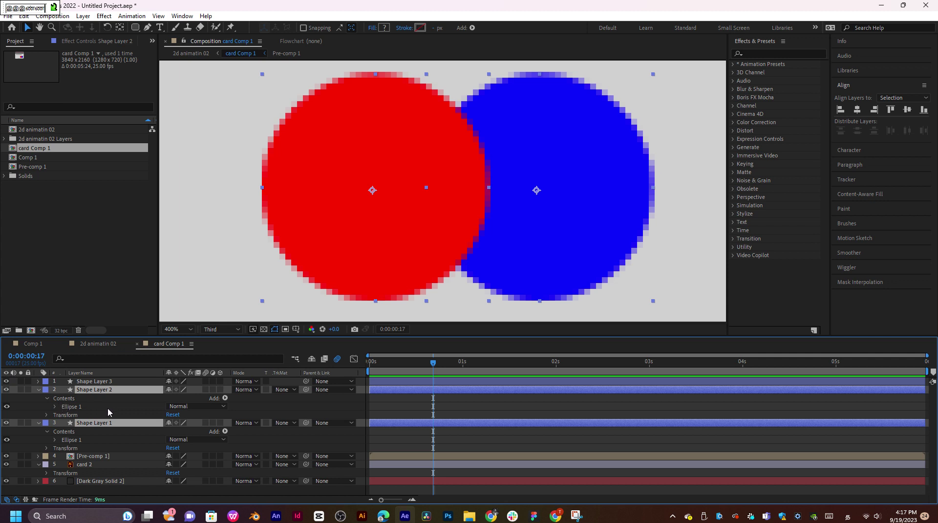
{"action": "left_click", "coordinate": [47, 415]}
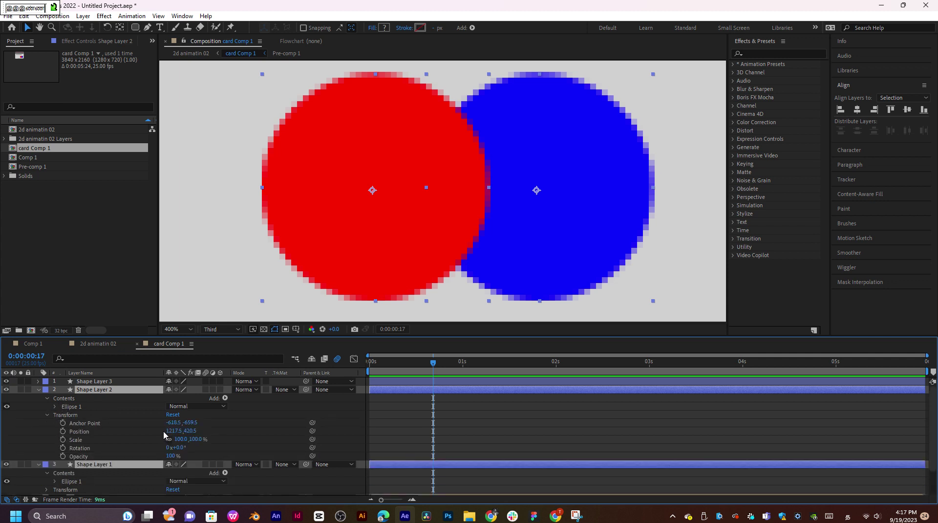
Try shifting both circles horizontally with Shape Layer 2's Position at 1282.5, 420.5, and undo the shift.
{"action": "left_click_drag", "start_coordinate": [175, 431], "coordinate": [200, 433]}
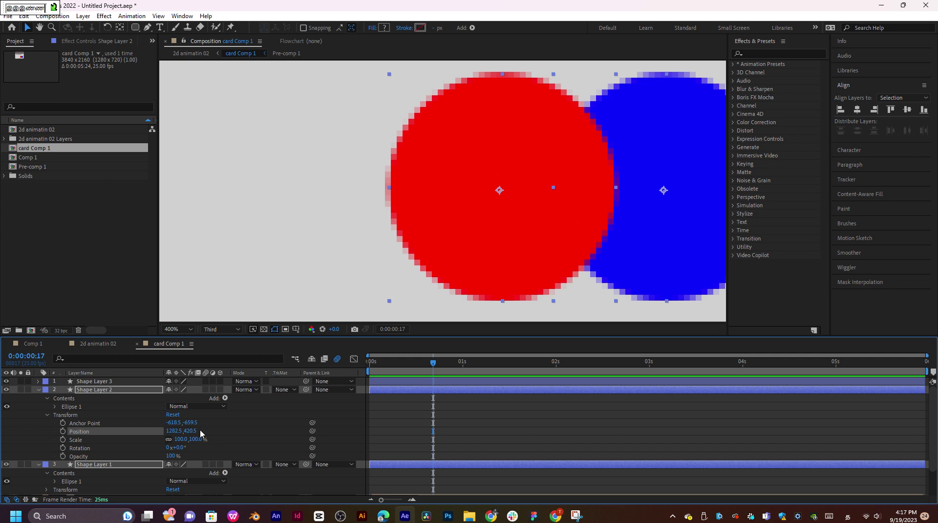
{"action": "key", "text": "ctrl+z"}
{"action": "left_click", "coordinate": [220, 270]}
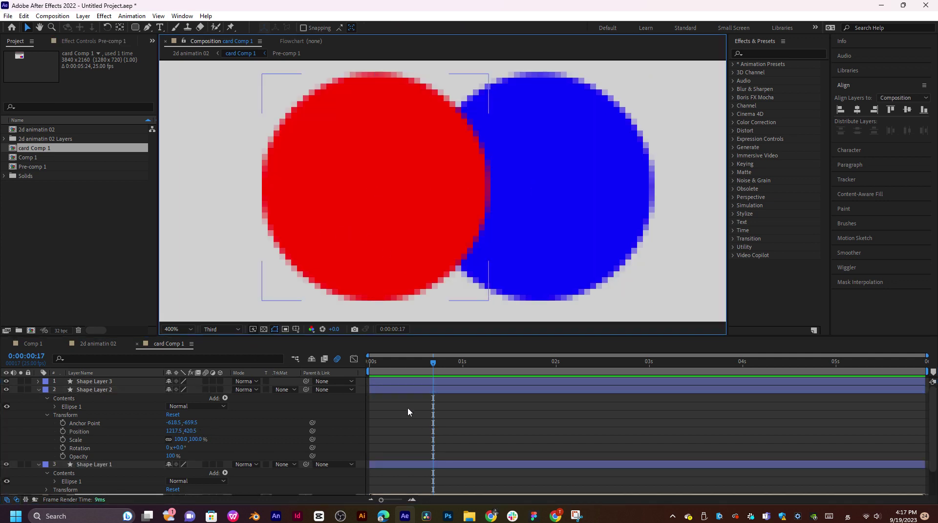
{"action": "left_click", "coordinate": [401, 391]}
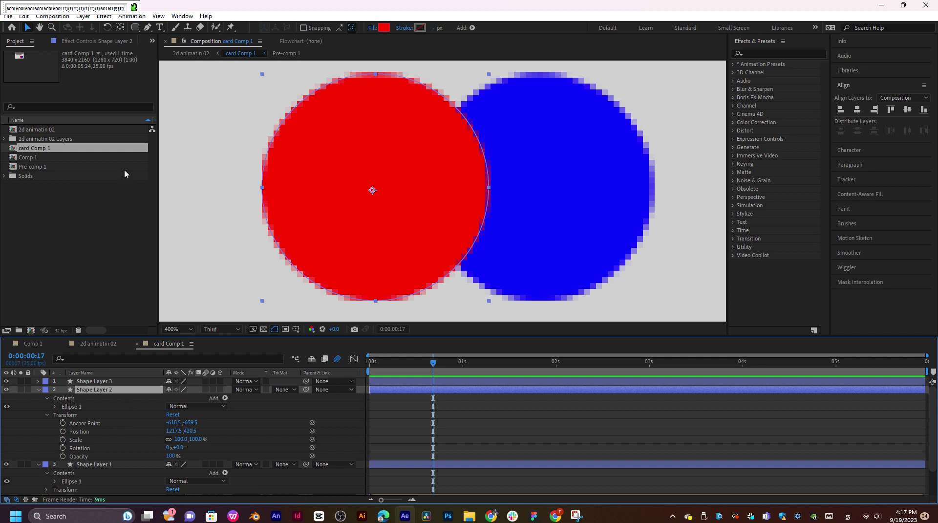
Switch the system keyboard layout to English (India).
{"action": "key", "text": "ctrl+a"}
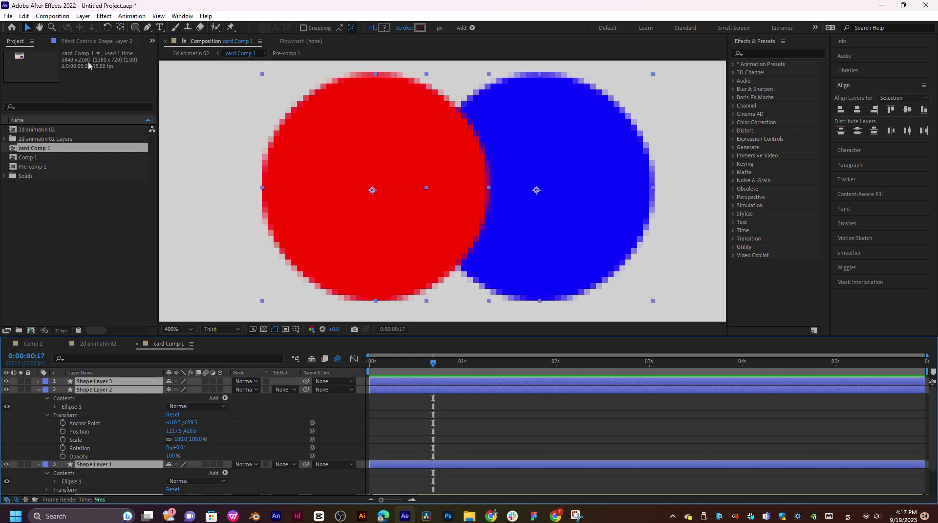
{"action": "left_click", "coordinate": [106, 432]}
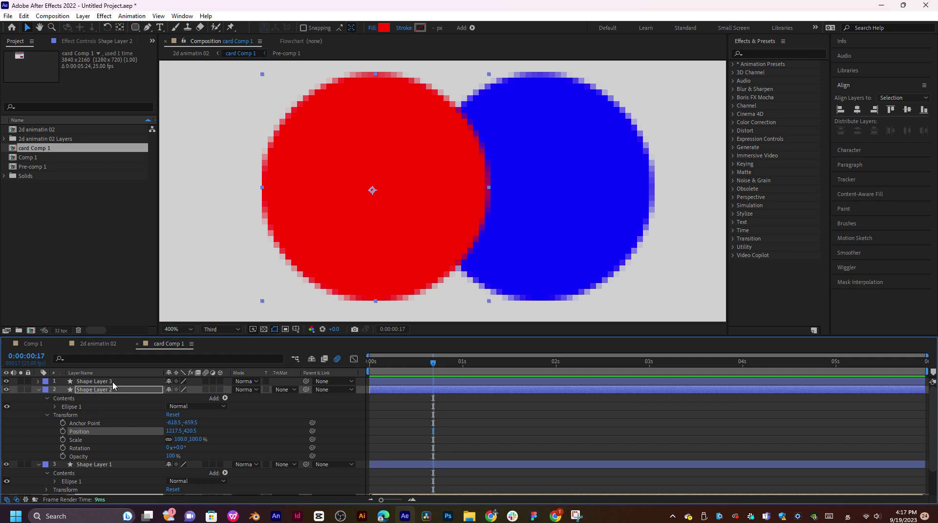
{"action": "left_click", "coordinate": [848, 517]}
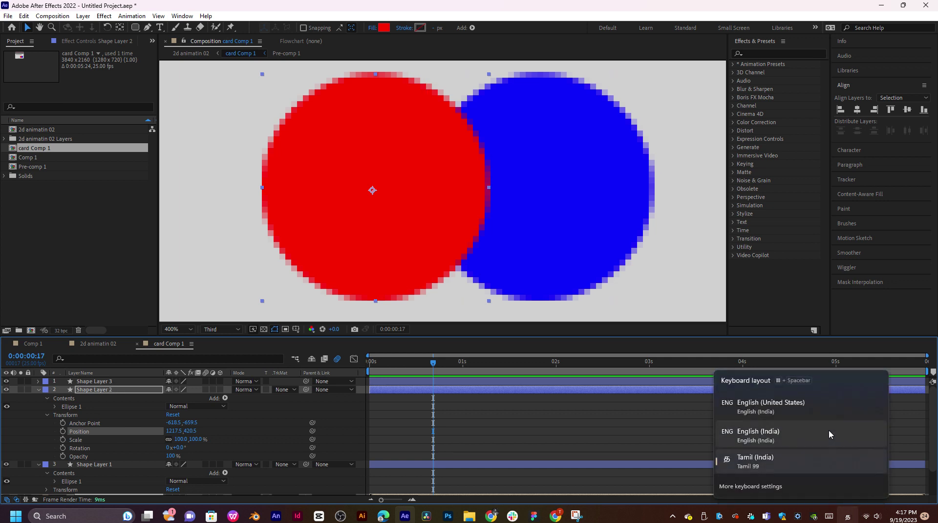
{"action": "left_click", "coordinate": [778, 431]}
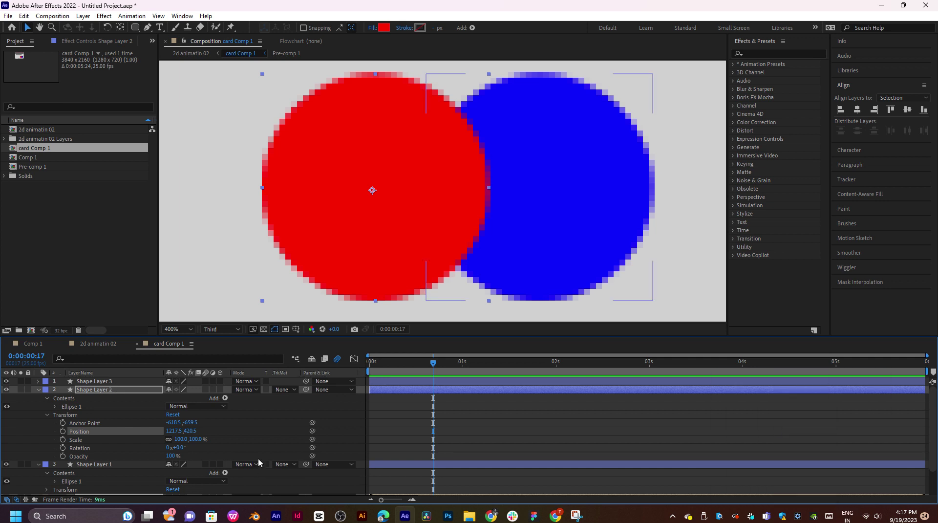
Show only the Position property of Shape Layer 2 and collapse Shape Layer 1.
{"action": "left_click", "coordinate": [84, 392]}
{"action": "key", "text": "p"}
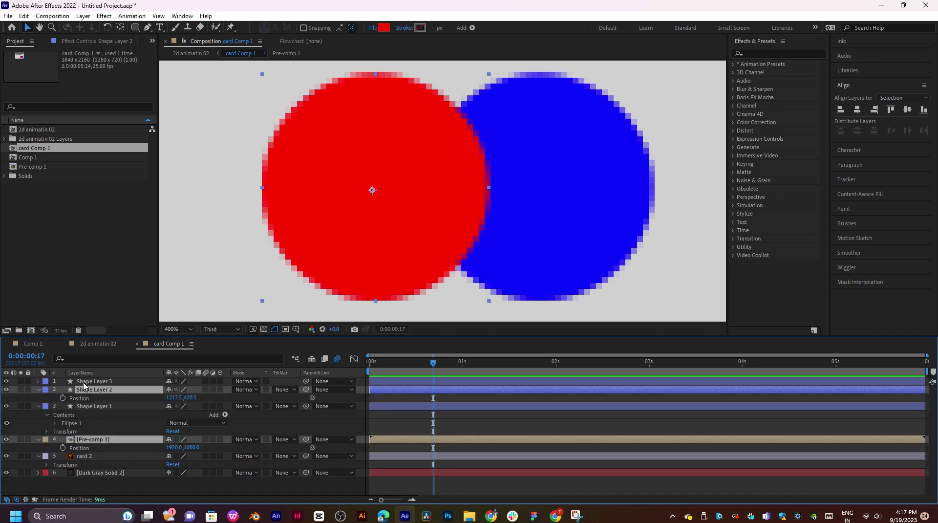
{"action": "left_click", "coordinate": [38, 406]}
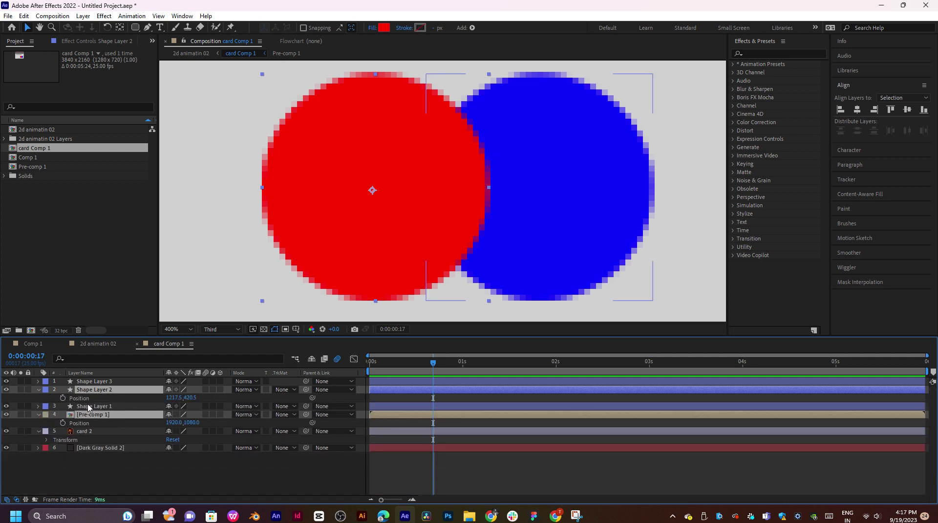
Try moving the red circle over the blue circle in the composition, and undo the move.
{"action": "left_click_drag", "start_coordinate": [393, 242], "coordinate": [531, 242]}
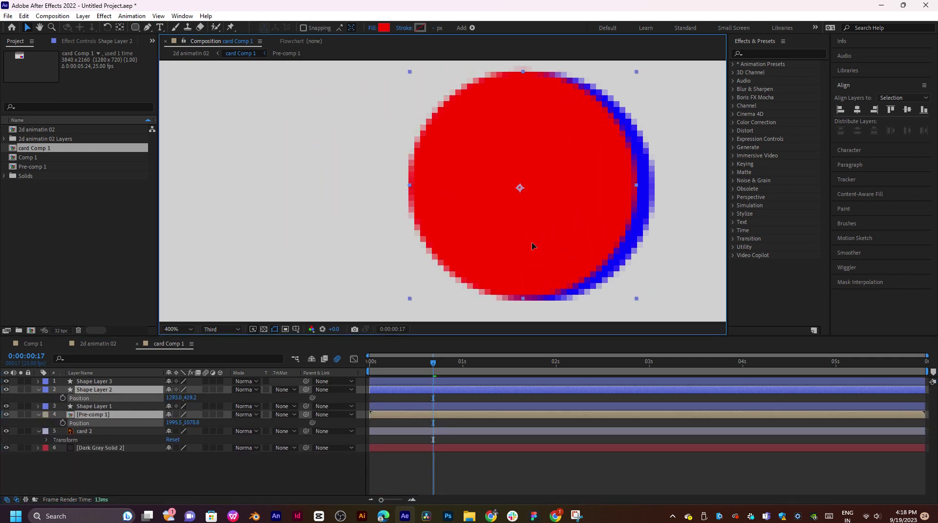
{"action": "key", "text": "ctrl+z"}
Add Position keyframes to Shape Layer 2 and Shape Layer 1 at 0:00:01:00.
{"action": "left_click_drag", "start_coordinate": [421, 371], "coordinate": [462, 367]}
{"action": "left_click", "coordinate": [93, 415], "text": "ctrl"}
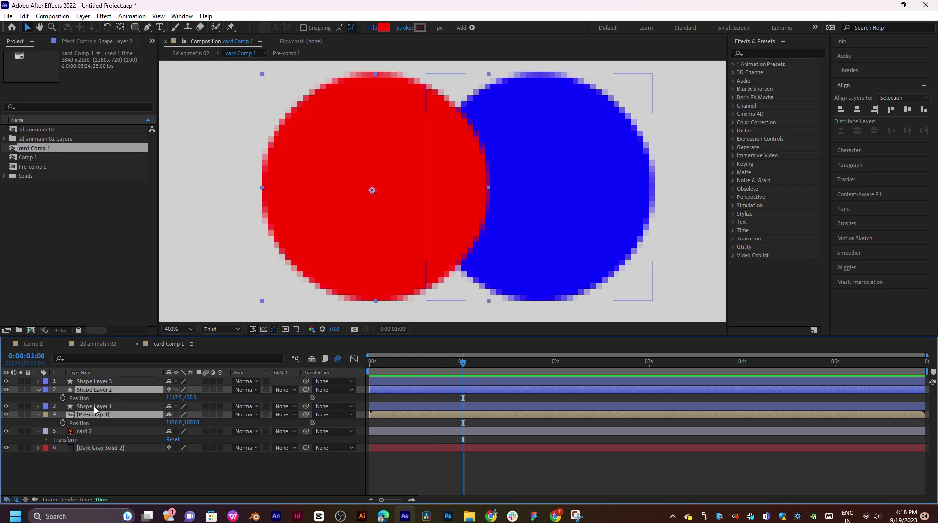
{"action": "left_click", "coordinate": [96, 408], "text": "ctrl"}
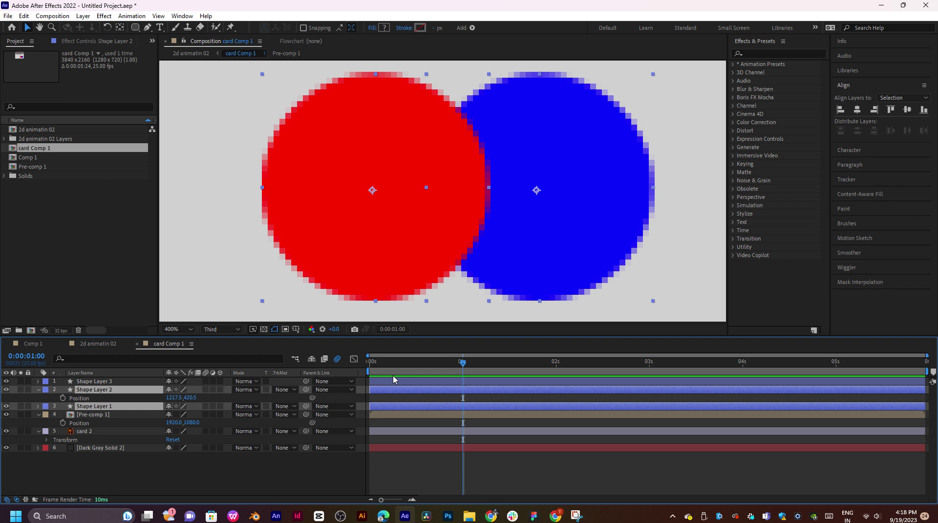
{"action": "key", "text": "p"}
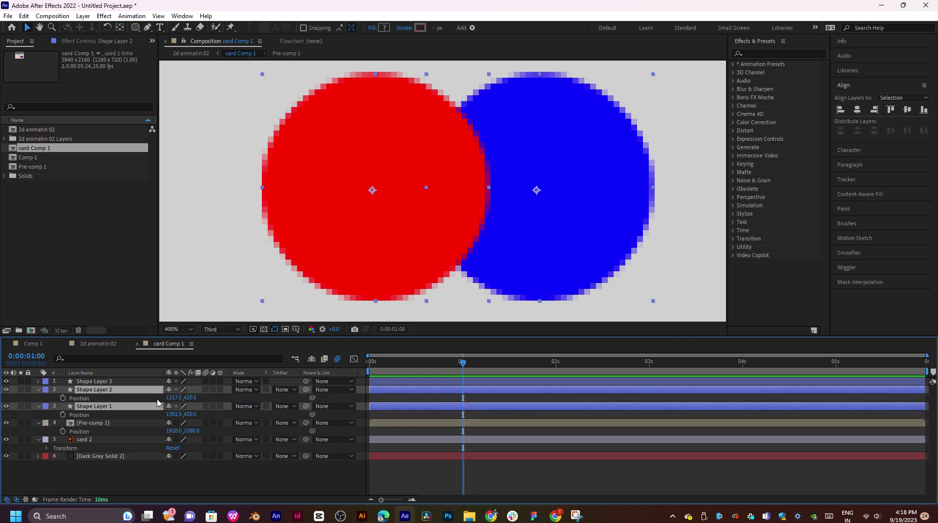
{"action": "left_click", "coordinate": [62, 398]}
At 0:00:00:18, move the red circle onto the blue circle at Position 1301.0, 420.5, and preview the motion.
{"action": "left_click", "coordinate": [437, 366]}
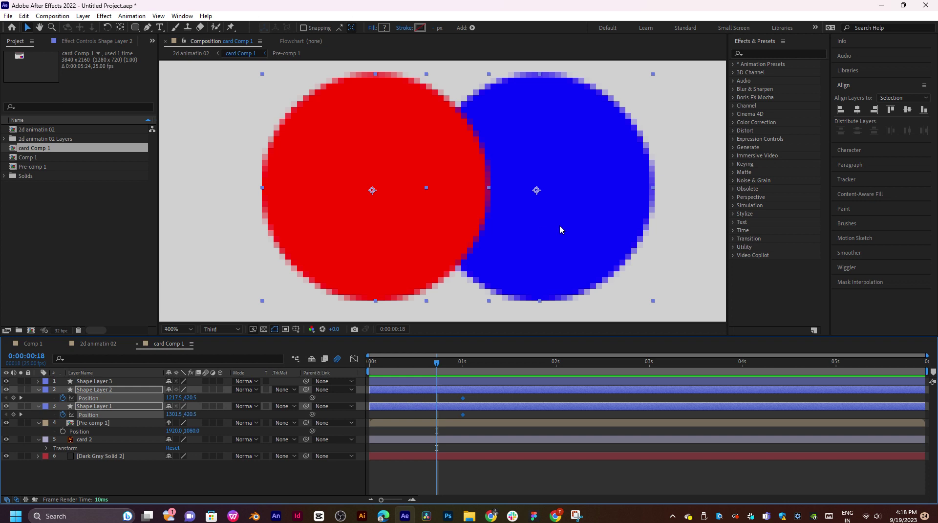
{"action": "scroll", "coordinate": [560, 226], "scroll_direction": "down", "scroll_amount": 1}
{"action": "left_click", "coordinate": [432, 413]}
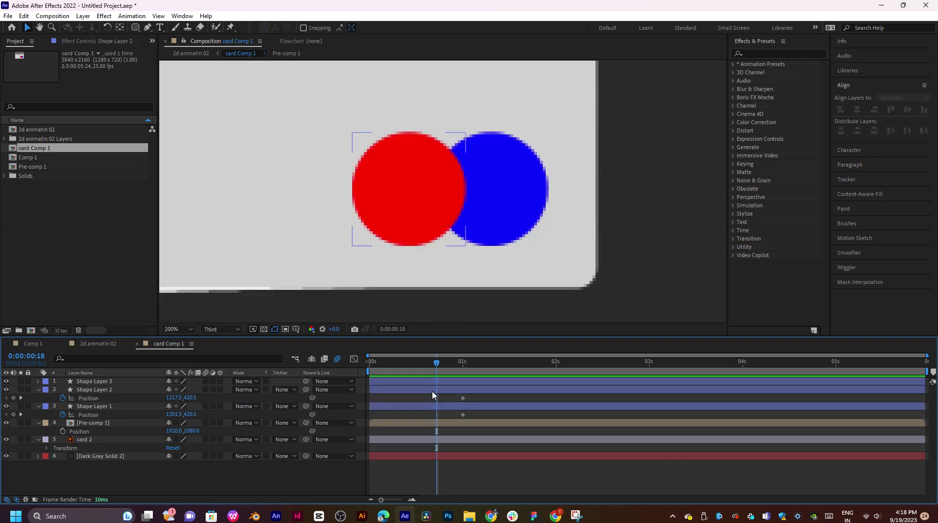
{"action": "left_click", "coordinate": [433, 392]}
{"action": "left_click_drag", "start_coordinate": [410, 219], "coordinate": [493, 218]}
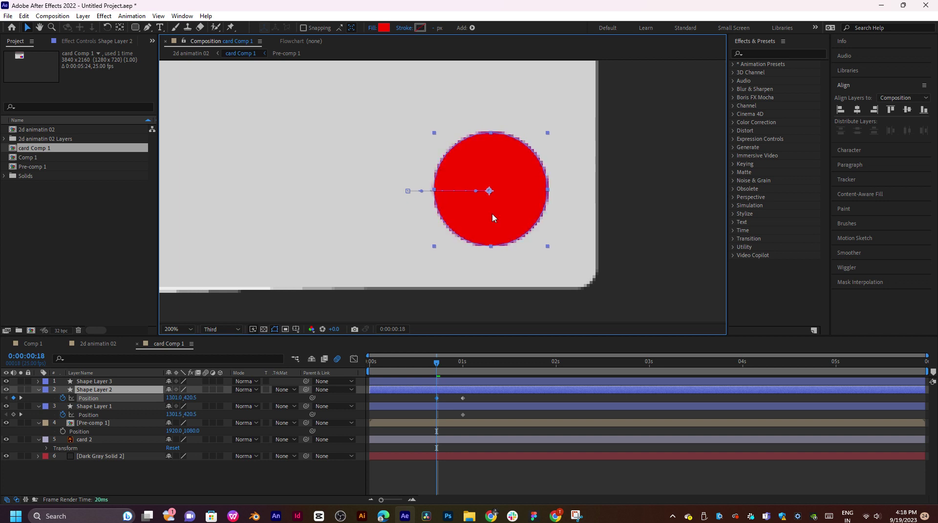
{"action": "key", "text": "space"}
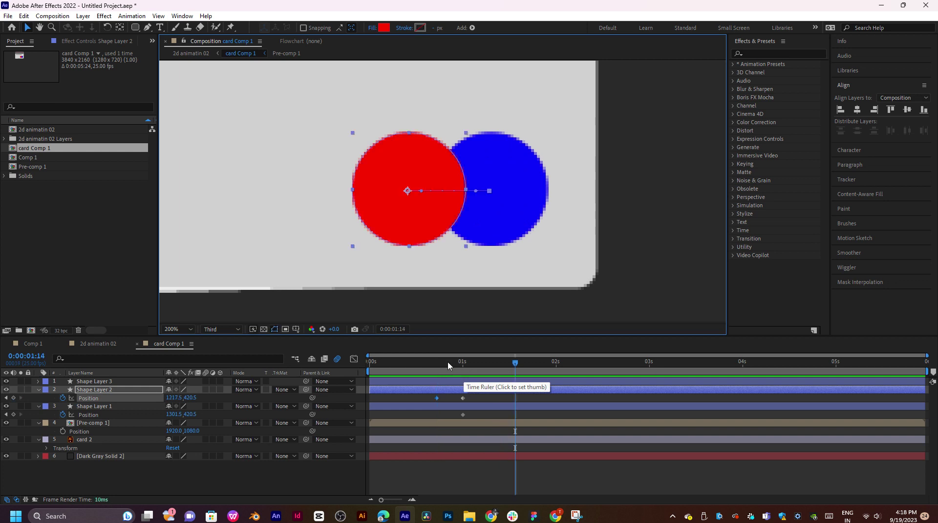
{"action": "left_click", "coordinate": [421, 370]}
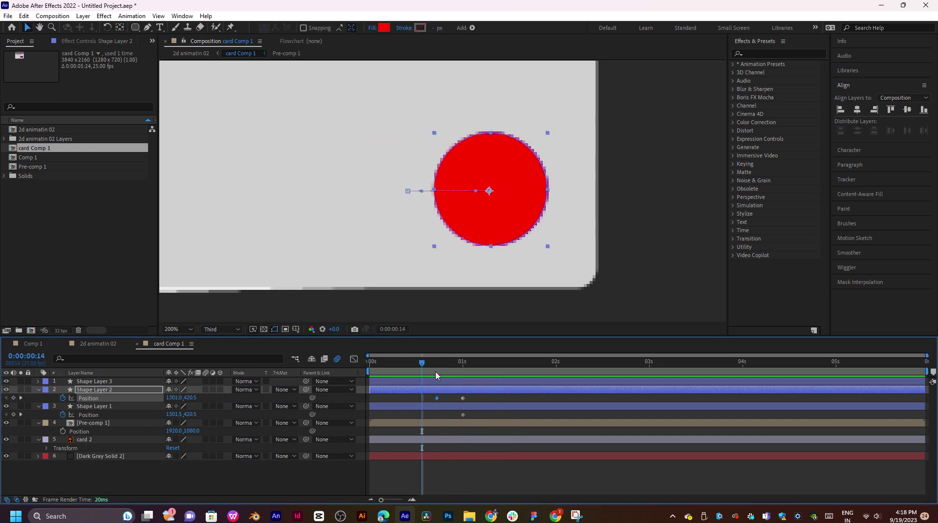
{"action": "key", "text": "space"}
Apply Easy Ease to the Position keyframes of both circles and preview the animation from 0:00:00:18.
{"action": "left_click", "coordinate": [437, 417]}
{"action": "left_click_drag", "start_coordinate": [434, 416], "coordinate": [474, 395]}
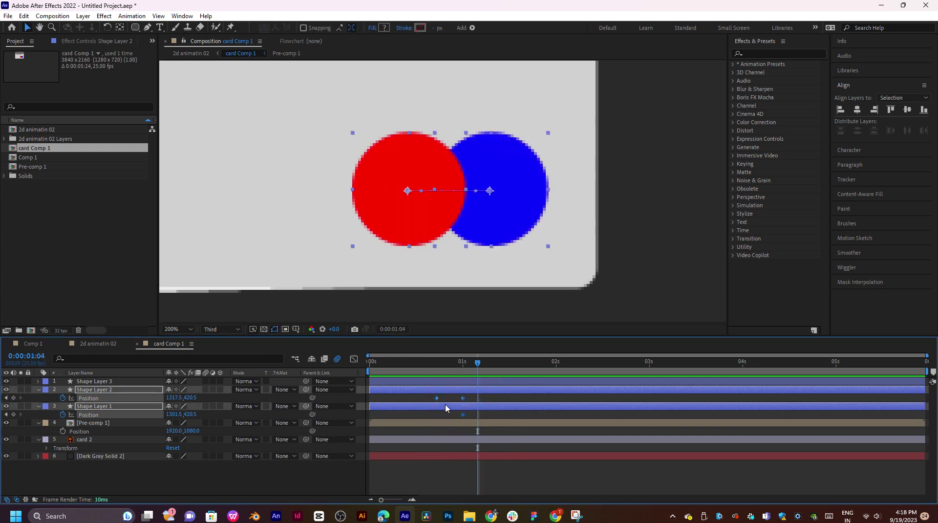
{"action": "right_click", "coordinate": [438, 399]}
{"action": "mouse_move", "coordinate": [491, 392]}
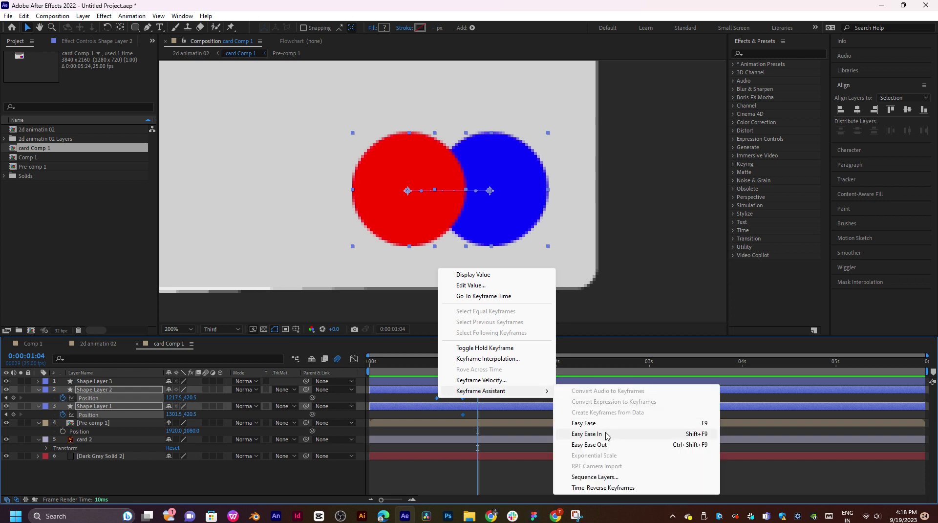
{"action": "left_click", "coordinate": [587, 423]}
{"action": "left_click", "coordinate": [437, 367]}
{"action": "key", "text": "space"}
{"action": "key", "text": "space"}
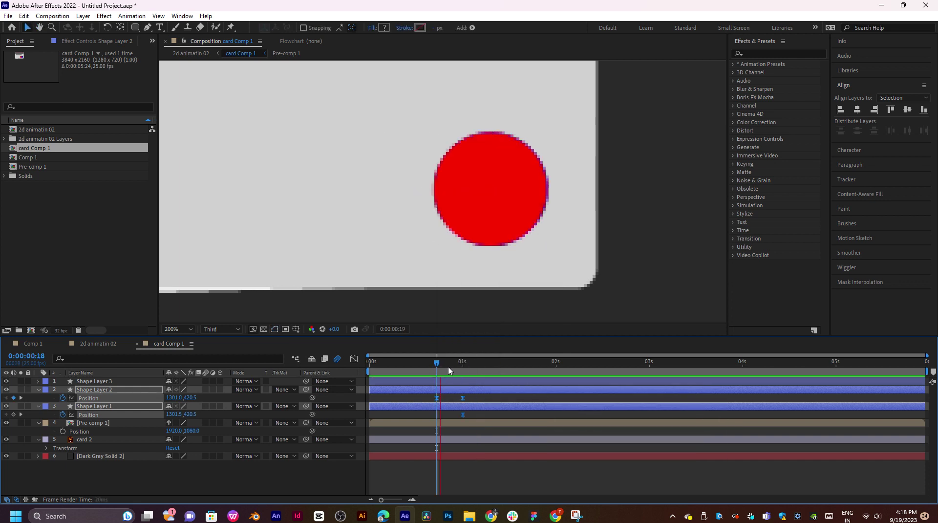
{"action": "key", "text": "space"}
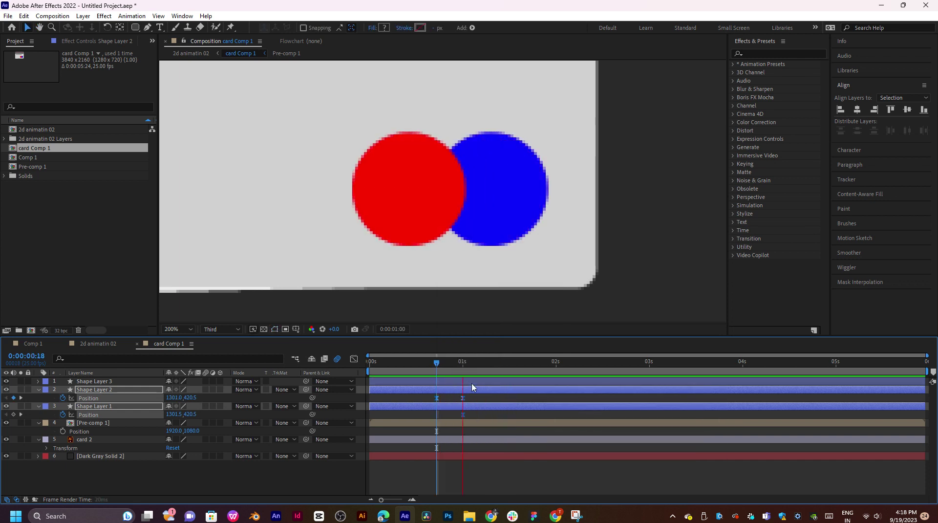
{"action": "mouse_move", "coordinate": [436, 368]}
{"action": "left_mouse_down"}
{"action": "mouse_move", "coordinate": [447, 367]}
{"action": "mouse_move", "coordinate": [437, 368]}
{"action": "left_mouse_up"}
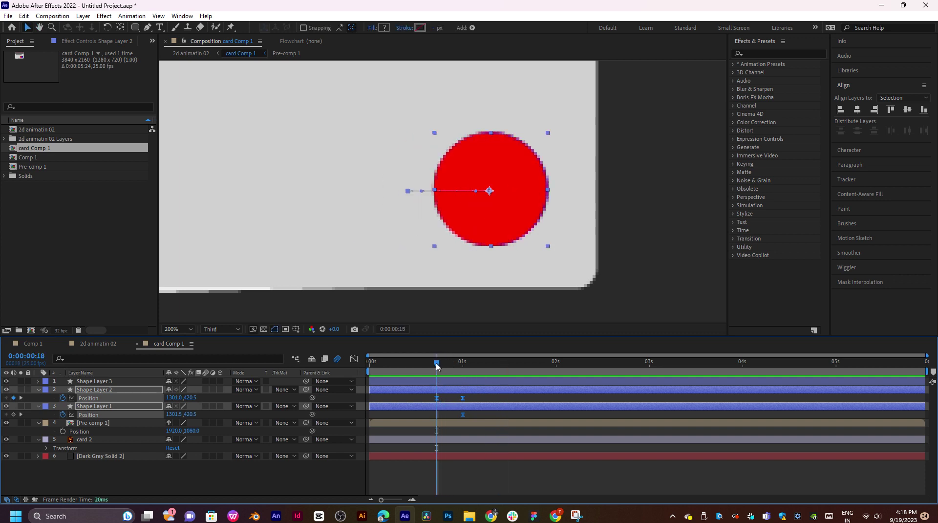
Show Opacity alongside Position for both circles and add 100% Opacity keyframes at 0:00:00:19.
{"action": "left_click_drag", "start_coordinate": [437, 366], "coordinate": [426, 369]}
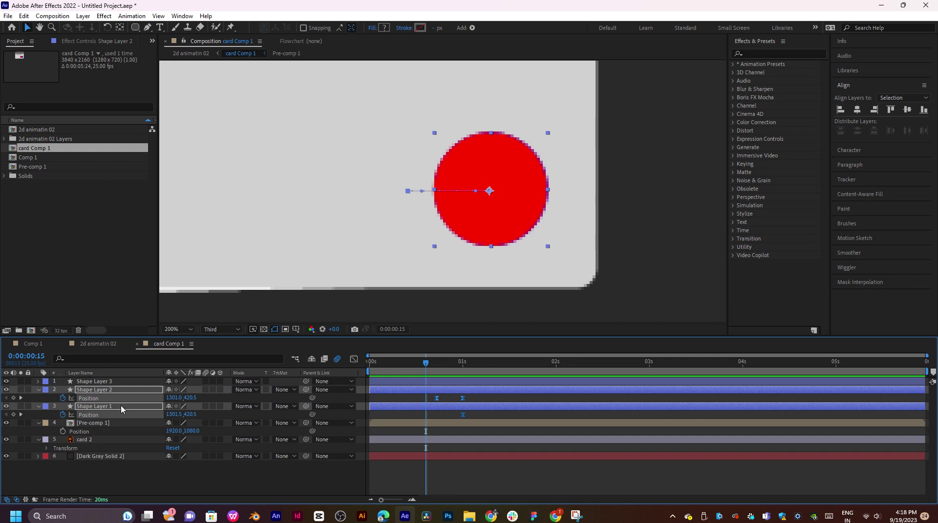
{"action": "key", "text": "shift+t"}
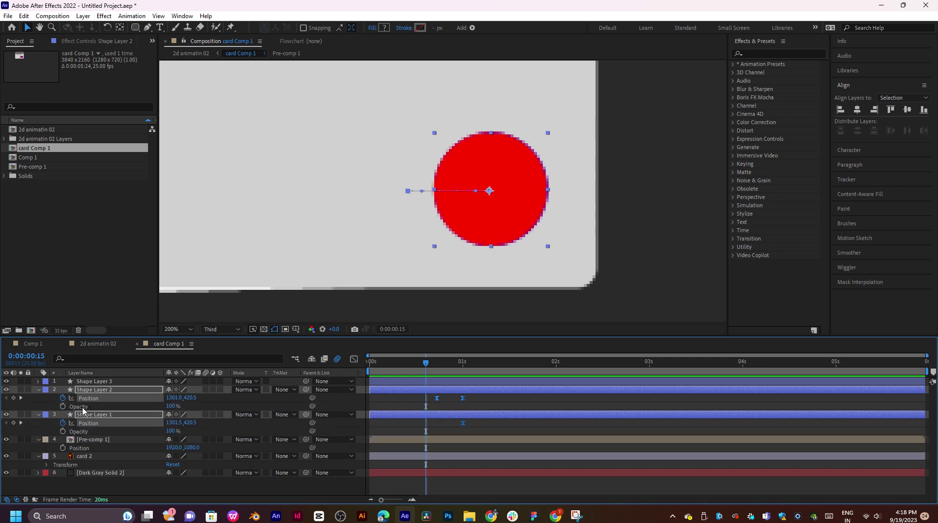
{"action": "left_click_drag", "start_coordinate": [434, 366], "coordinate": [440, 367]}
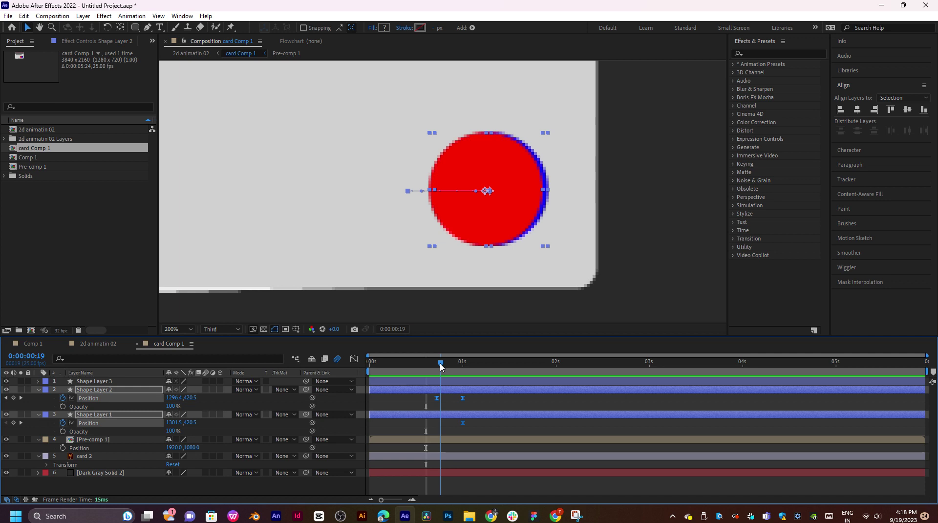
{"action": "left_click", "coordinate": [62, 431]}
{"action": "left_click", "coordinate": [63, 407]}
Set the Opacity of both circles to 0% at 0:00:00:17 and preview the fade.
{"action": "left_click", "coordinate": [432, 364]}
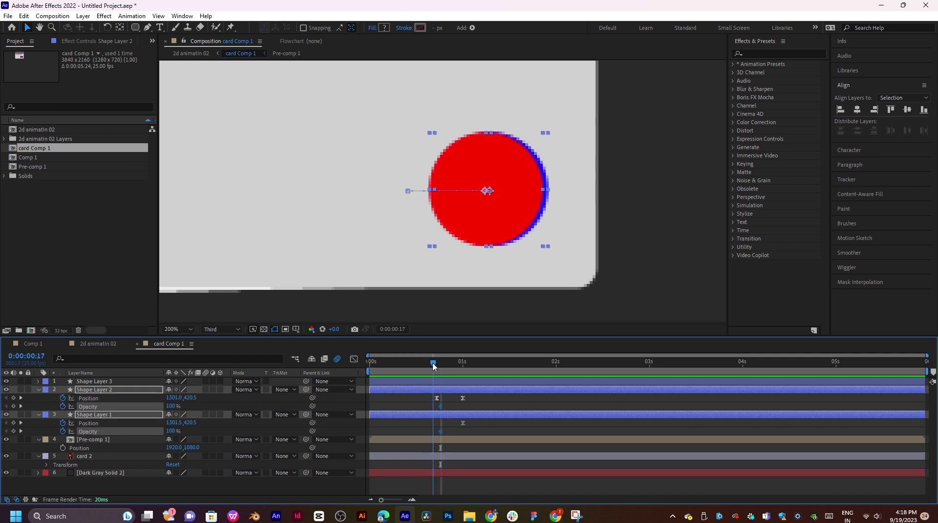
{"action": "left_click", "coordinate": [172, 431]}
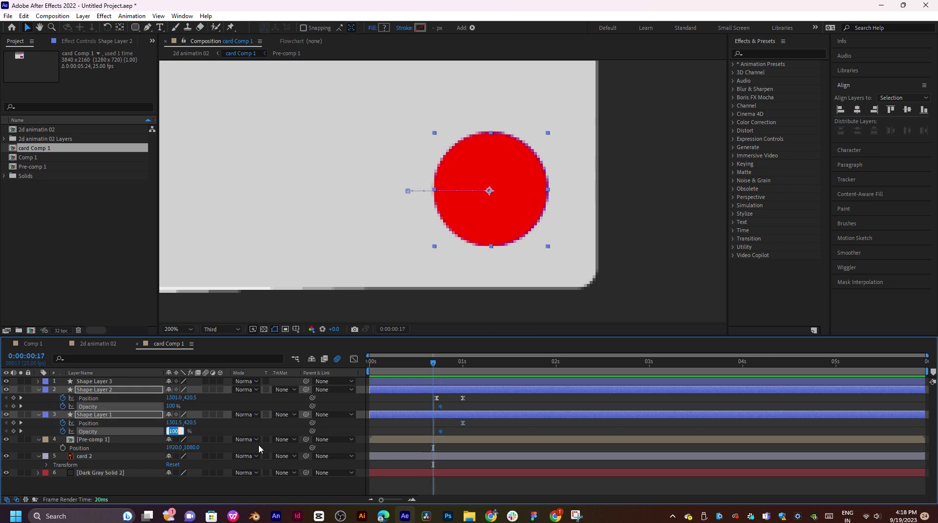
{"action": "type", "text": "0"}
{"action": "key", "text": "Return"}
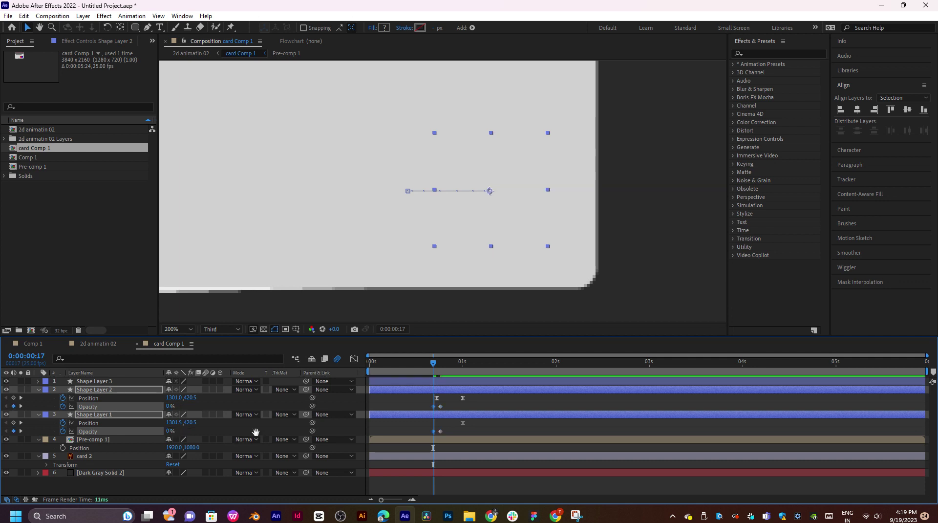
{"action": "key", "text": "space"}
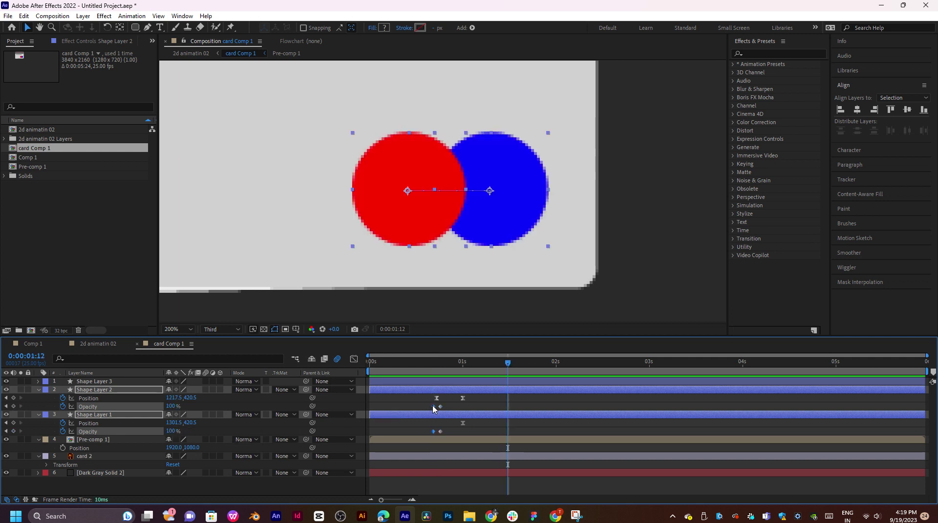
Lengthen both circles' fade by spreading their Opacity keyframes to 0:00:00:15 and about 0:00:00:22, and preview it.
{"action": "left_click_drag", "start_coordinate": [433, 407], "coordinate": [451, 431]}
{"action": "left_click", "coordinate": [441, 407]}
{"action": "left_click", "coordinate": [441, 432], "text": "shift"}
{"action": "left_click", "coordinate": [430, 367]}
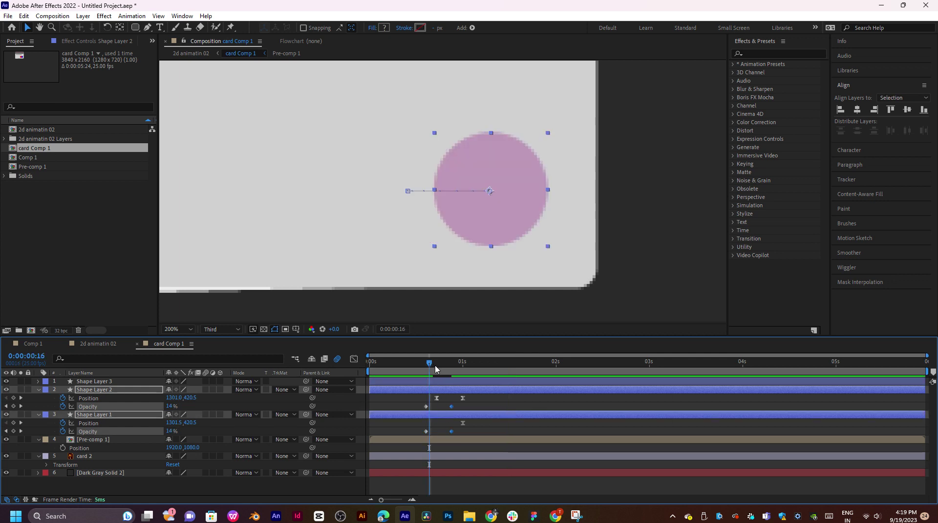
{"action": "key", "text": "space"}
{"action": "left_click", "coordinate": [426, 368]}
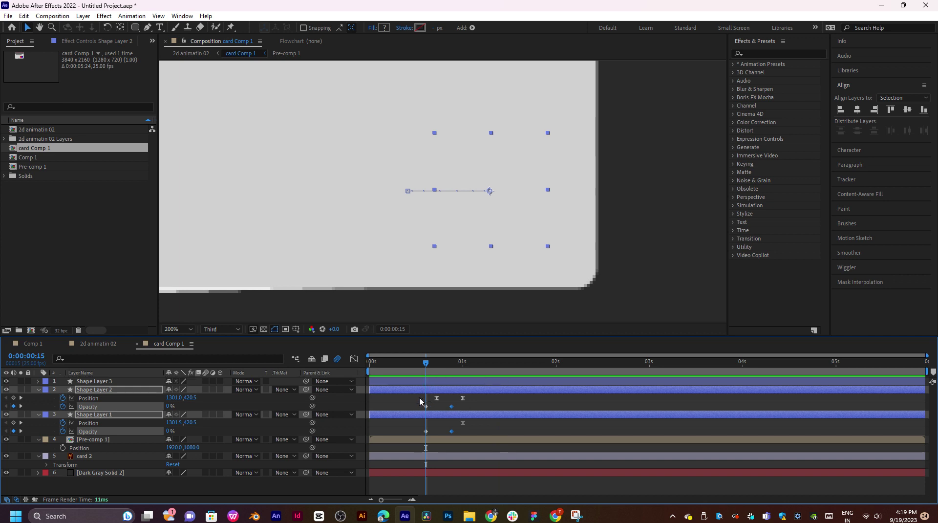
Apply Easy Ease to all Position and Opacity keyframes of both circles.
{"action": "left_click_drag", "start_coordinate": [421, 401], "coordinate": [455, 433]}
{"action": "right_click", "coordinate": [452, 431]}
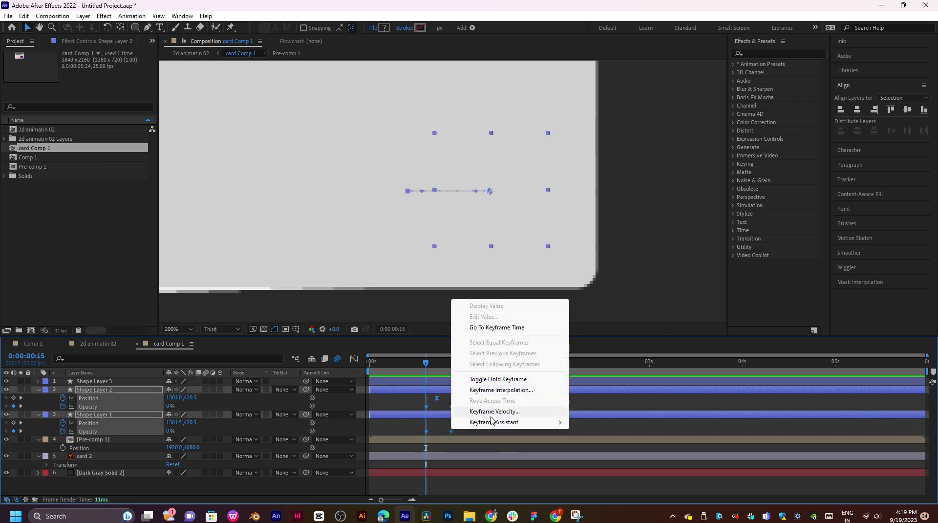
{"action": "mouse_move", "coordinate": [495, 422]}
{"action": "left_click", "coordinate": [609, 455]}
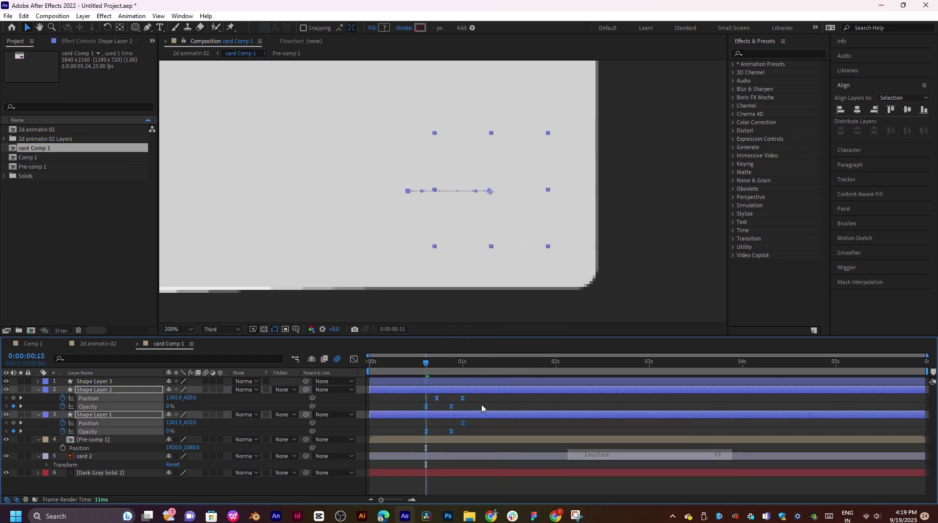
Reshape the speed curves of both circles' keyframes to peak early and slow down gradually, and preview the result.
{"action": "left_click", "coordinate": [353, 359]}
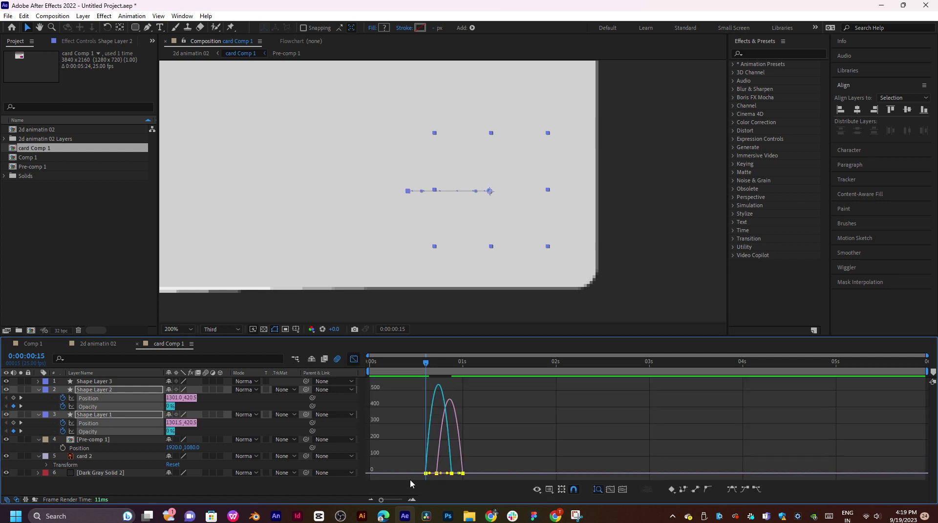
{"action": "left_click_drag", "start_coordinate": [447, 475], "coordinate": [442, 475]}
{"action": "key", "text": "space"}
{"action": "key", "text": "space"}
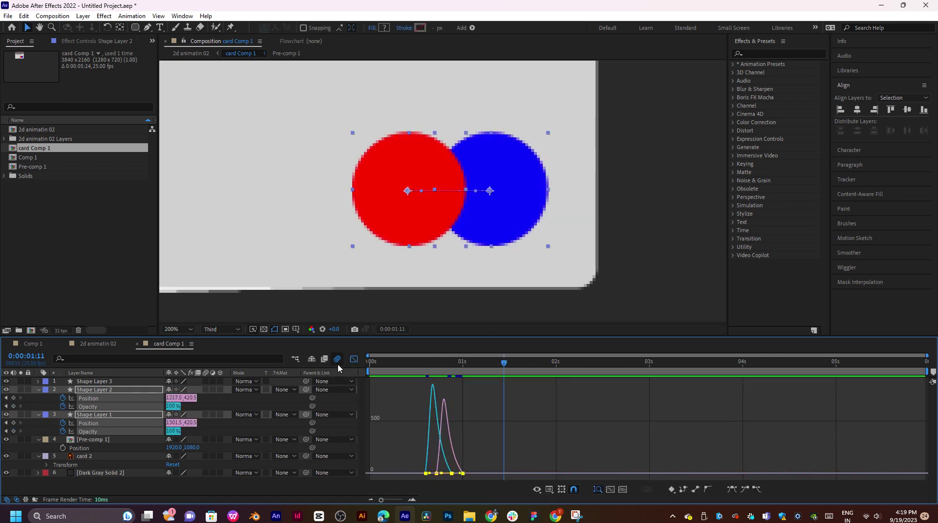
{"action": "left_click", "coordinate": [354, 360]}
{"action": "key", "text": "space"}
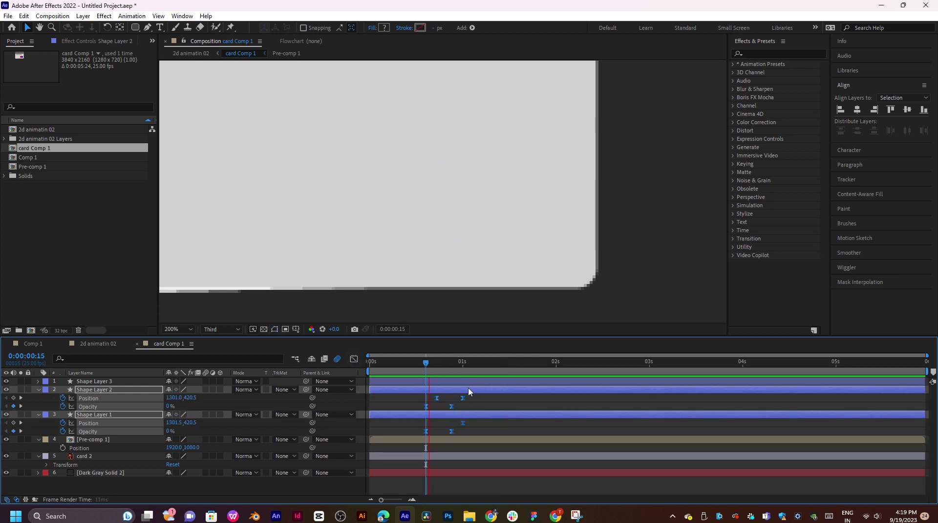
{"action": "key", "text": "space"}
{"action": "key", "text": "space"}
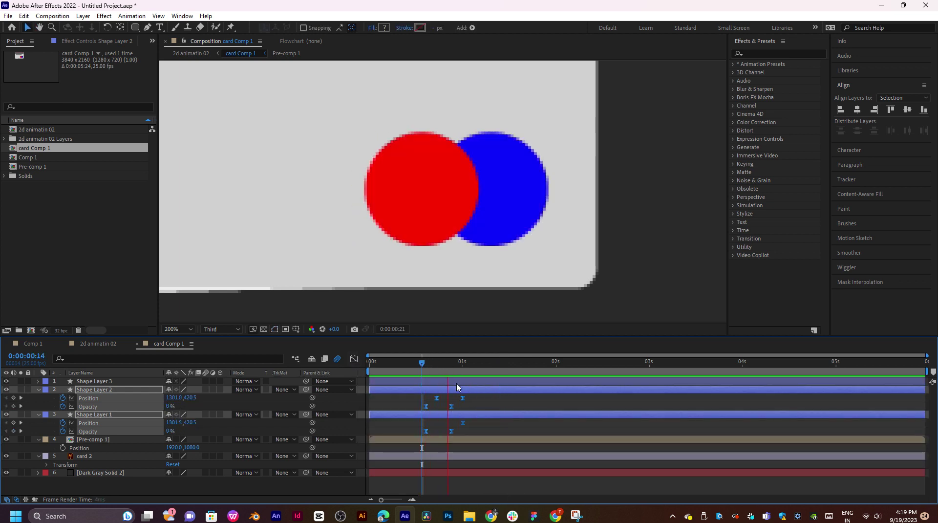
{"action": "key", "text": "space"}
Delay Shape Layer 2's Position keyframes to about 0:00:00:22 and 0:00:01:04, and preview the motion.
{"action": "mouse_move", "coordinate": [479, 394]}
{"action": "left_mouse_down"}
{"action": "mouse_move", "coordinate": [435, 400]}
{"action": "mouse_move", "coordinate": [477, 398]}
{"action": "left_mouse_up"}
{"action": "left_click", "coordinate": [441, 364]}
{"action": "key", "text": "space"}
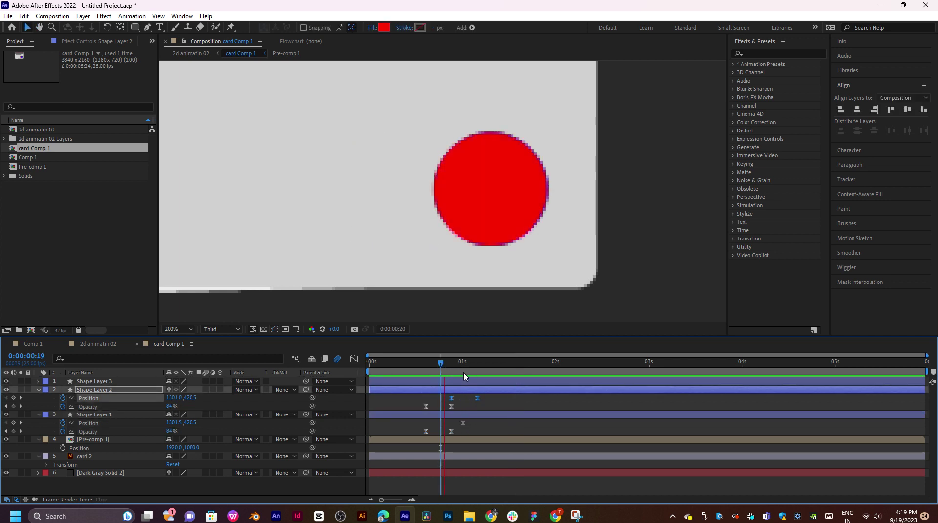
{"action": "key", "text": "space"}
Retime Shape Layer 2's Position keyframes to about 0:00:00:20 and 0:00:01:05, extend both circles' Opacity fades by a frame or two, and preview.
{"action": "left_click_drag", "start_coordinate": [447, 397], "coordinate": [456, 431]}
{"action": "left_click", "coordinate": [426, 365]}
{"action": "key", "text": "space"}
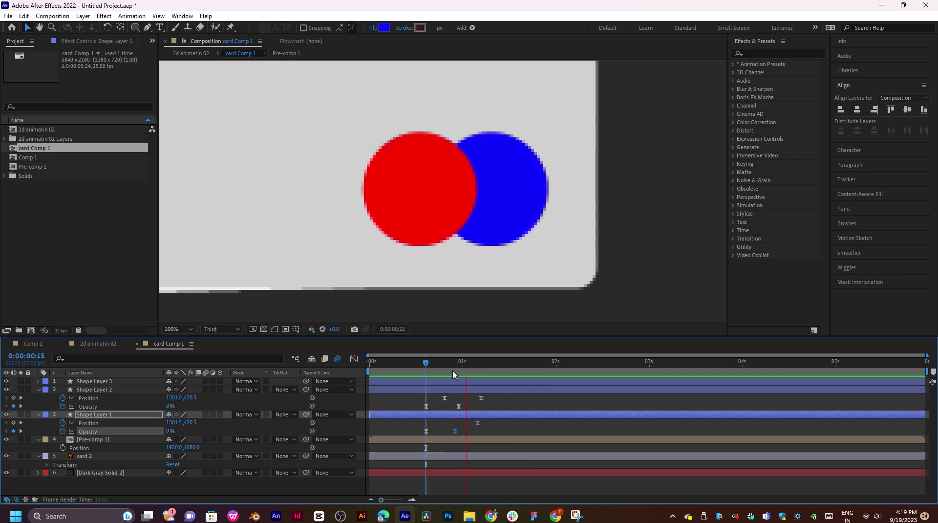
Try starting Shape Layer 1's Opacity fade earlier, at about 0:00:00:12, and preview it.
{"action": "left_click", "coordinate": [424, 365]}
{"action": "left_click_drag", "start_coordinate": [427, 430], "coordinate": [415, 431]}
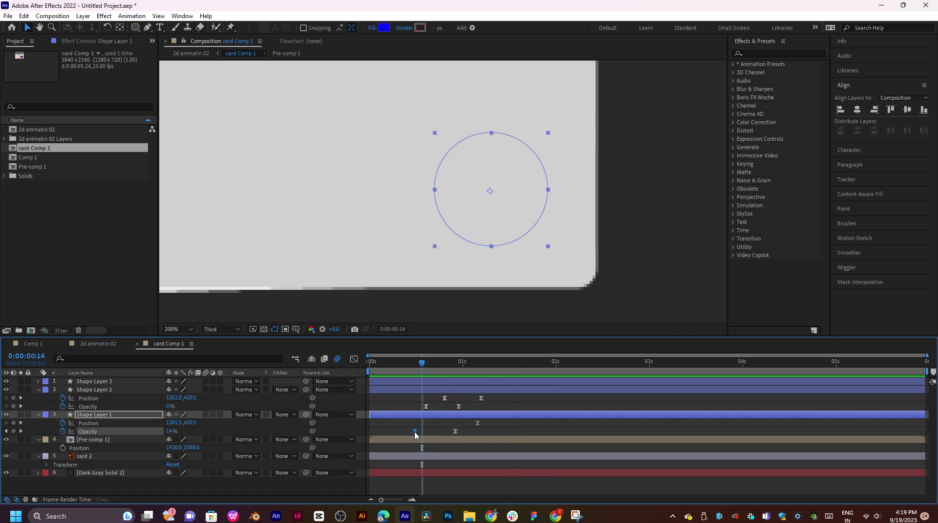
{"action": "key", "text": "space"}
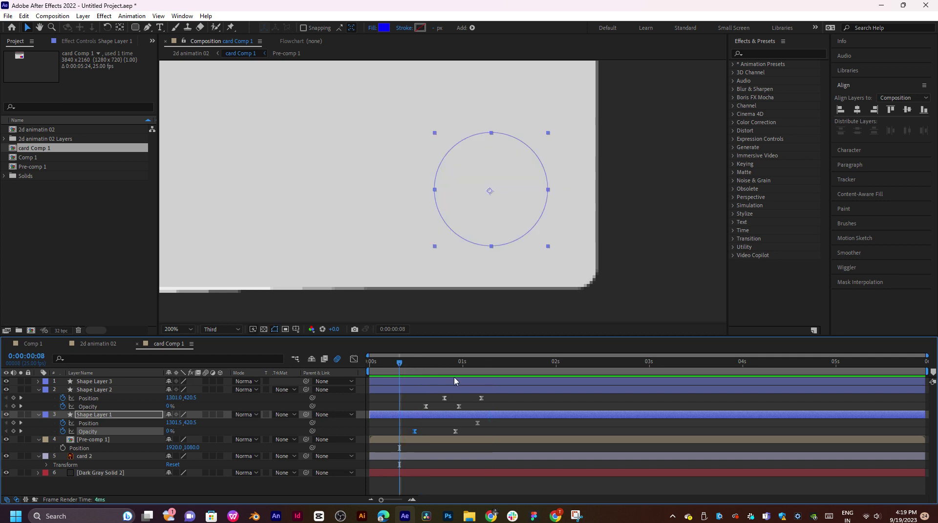
Move Shape Layer 1's Opacity keyframes to about 0:00:00:19 and 0:00:01:04, and preview the fade.
{"action": "left_click_drag", "start_coordinate": [415, 431], "coordinate": [477, 431]}
{"action": "key", "text": "space"}
{"action": "key", "text": "space"}
{"action": "key", "text": "space"}
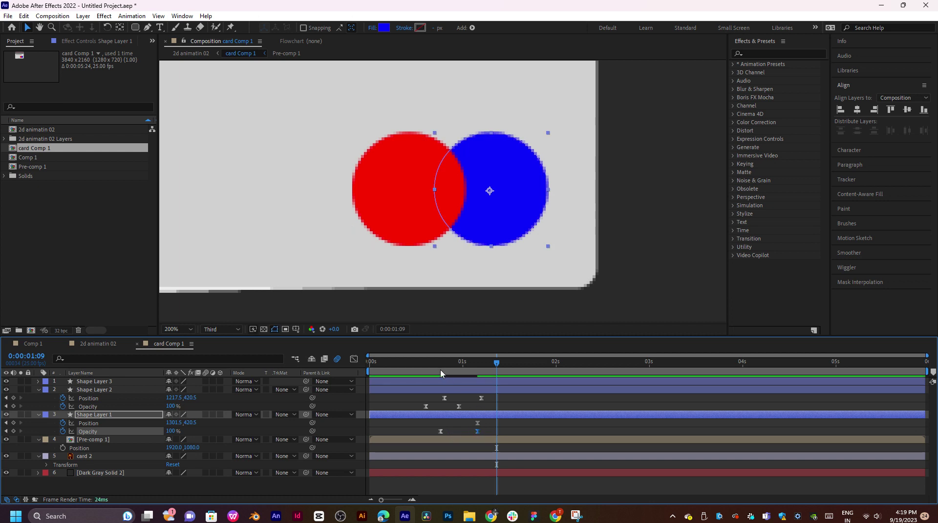
{"action": "key", "text": "space"}
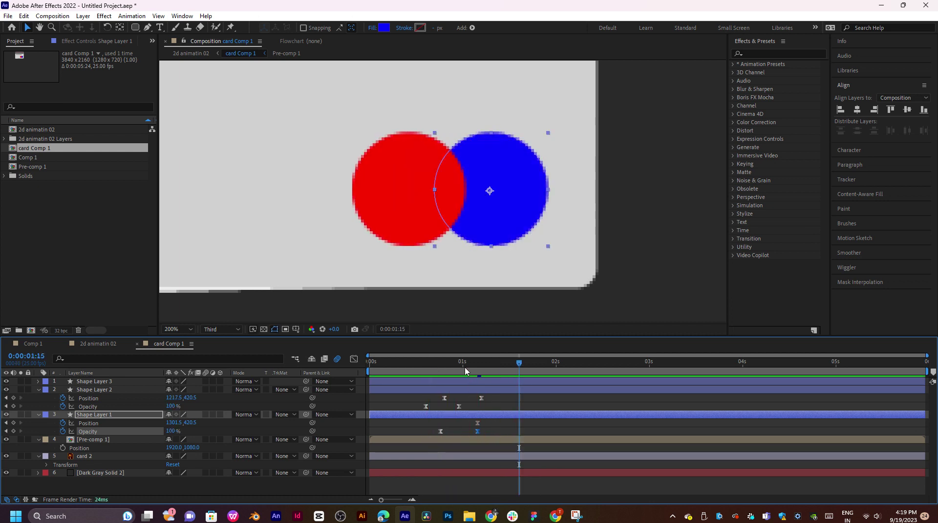
Look at the 2d animatin 02 composition, return to card Comp 1 at 0:00:01:06, and bring the whole card into view.
{"action": "left_click_drag", "start_coordinate": [463, 363], "coordinate": [485, 372]}
{"action": "left_click", "coordinate": [108, 347]}
{"action": "left_click", "coordinate": [169, 343]}
{"action": "scroll", "coordinate": [460, 251], "scroll_direction": "down", "scroll_amount": 1}
{"action": "left_click_drag", "start_coordinate": [375, 138], "coordinate": [438, 203]}
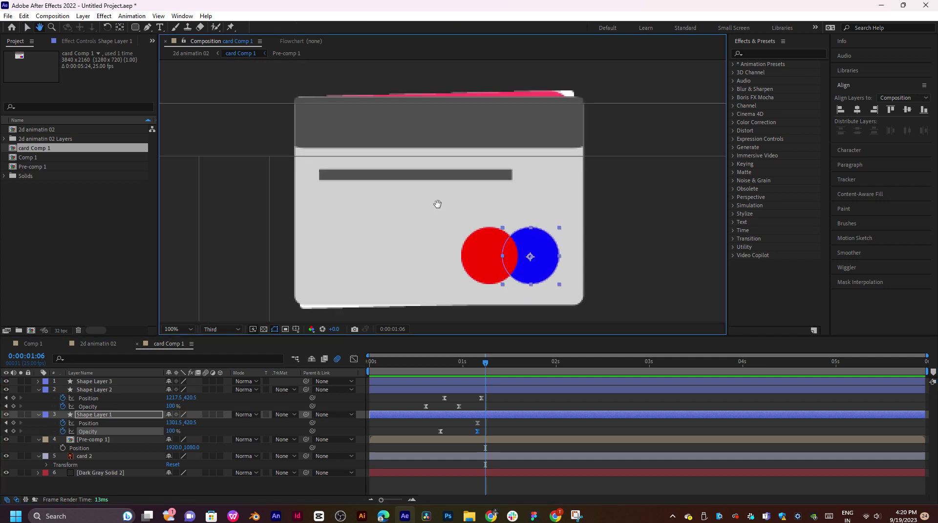
Collapse Shape Layer 2 and add a Scale keyframe to the bar on Shape Layer 3 at 0:00:01:00.
{"action": "left_click", "coordinate": [40, 390]}
{"action": "left_click", "coordinate": [85, 381]}
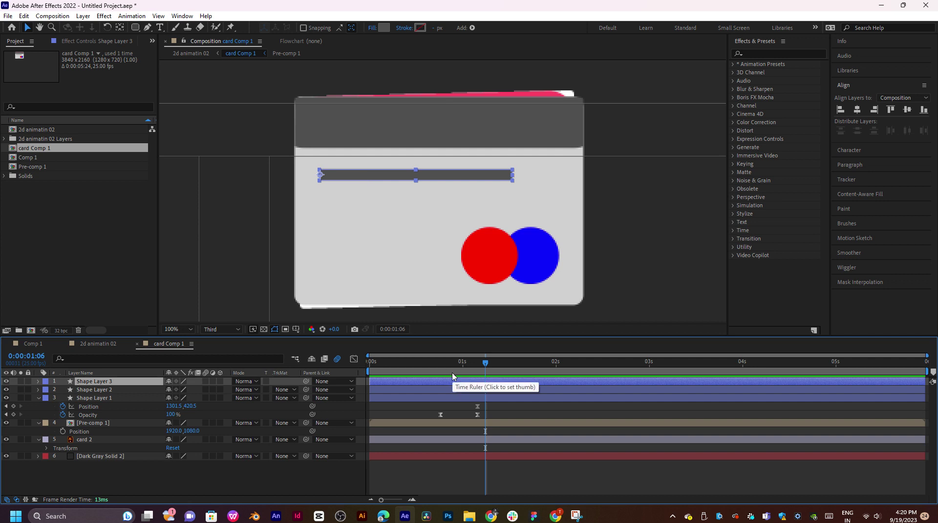
{"action": "key", "text": "s"}
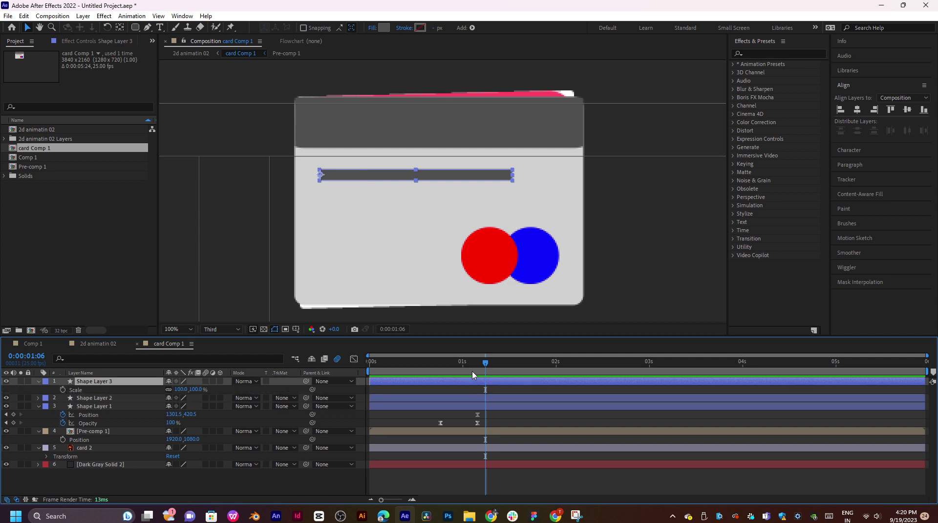
{"action": "left_click_drag", "start_coordinate": [482, 367], "coordinate": [463, 377]}
{"action": "left_click", "coordinate": [63, 390]}
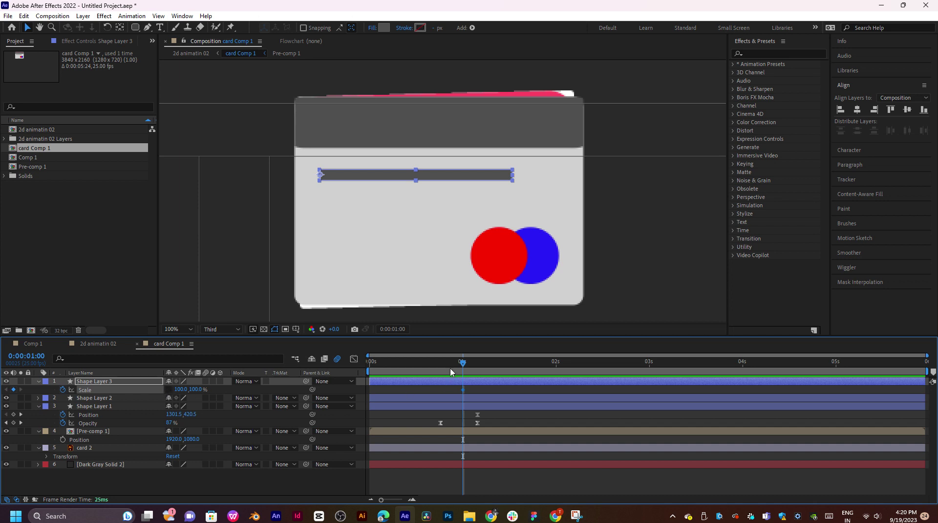
Set Shape Layer 3's horizontal Scale to 0% at 0:00:00:17, keeping its height at 100%, and preview the growing bar.
{"action": "left_click_drag", "start_coordinate": [451, 373], "coordinate": [434, 371]}
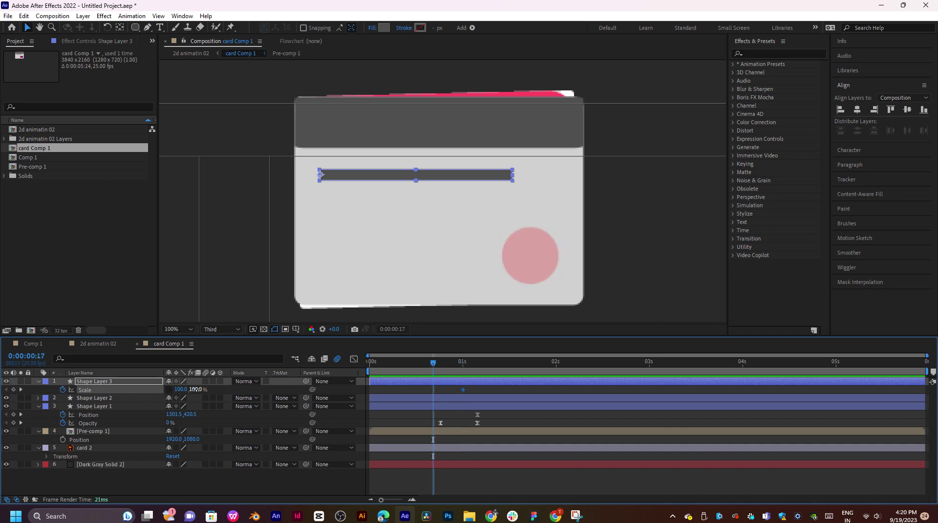
{"action": "left_click_drag", "start_coordinate": [196, 390], "coordinate": [137, 390]}
{"action": "key", "text": "ctrl+z"}
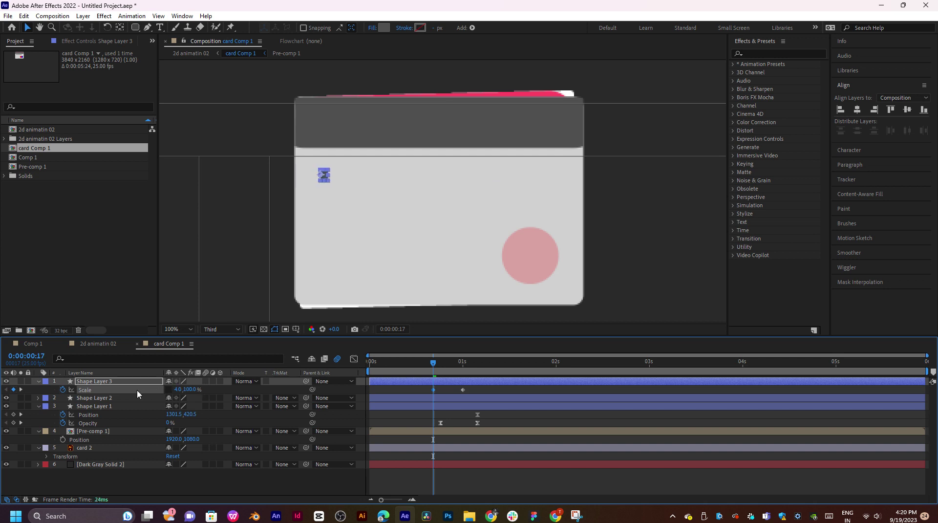
{"action": "left_click", "coordinate": [178, 389]}
{"action": "type", "text": "0"}
{"action": "key", "text": "Return"}
{"action": "key", "text": "space"}
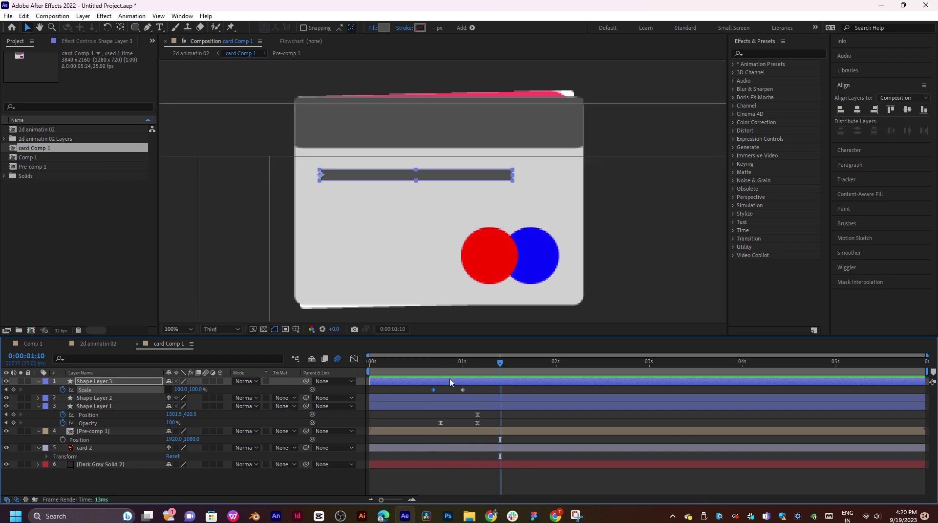
Move Shape Layer 3's ending Scale keyframe to about 0:00:00:23 and apply Easy Ease to both Scale keyframes.
{"action": "left_click", "coordinate": [436, 366]}
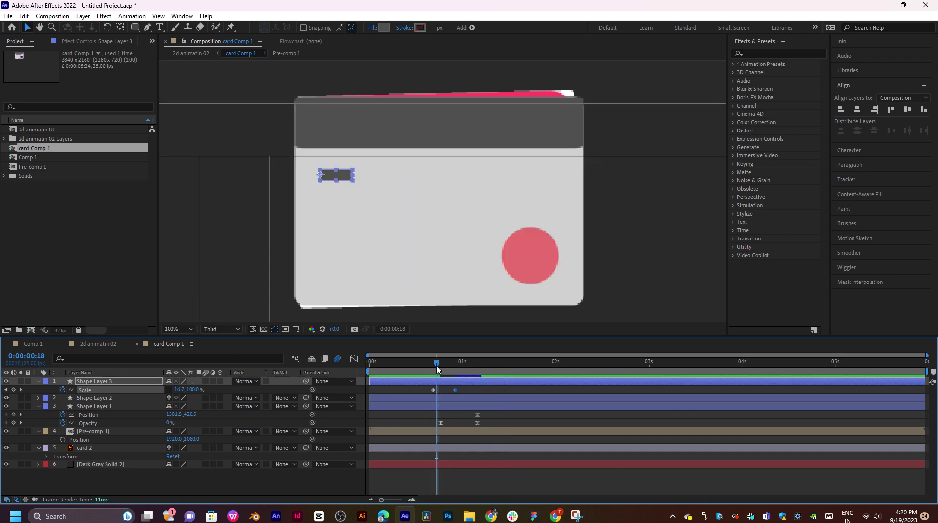
{"action": "key", "text": "space"}
{"action": "left_click_drag", "start_coordinate": [464, 386], "coordinate": [435, 393]}
{"action": "left_click", "coordinate": [418, 393]}
{"action": "left_click", "coordinate": [434, 389]}
{"action": "right_click", "coordinate": [434, 389]}
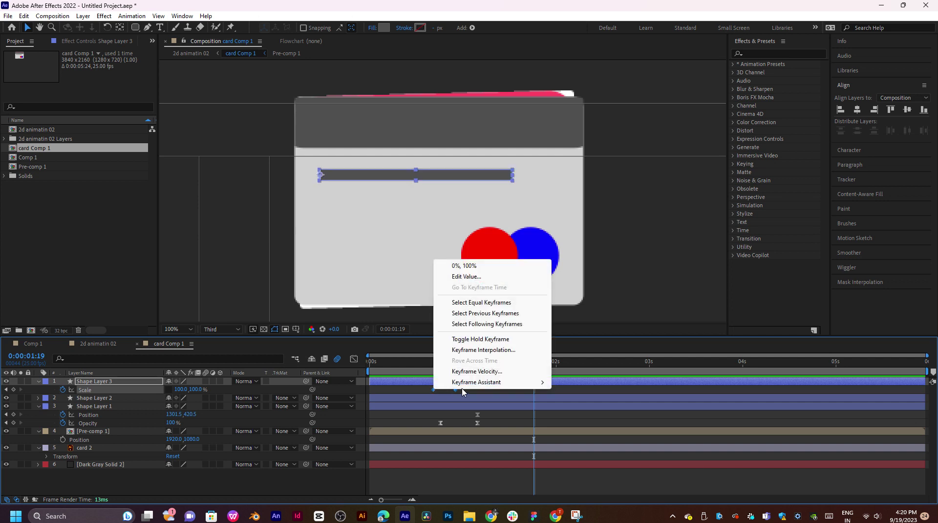
{"action": "mouse_move", "coordinate": [483, 383]}
{"action": "left_click", "coordinate": [580, 414]}
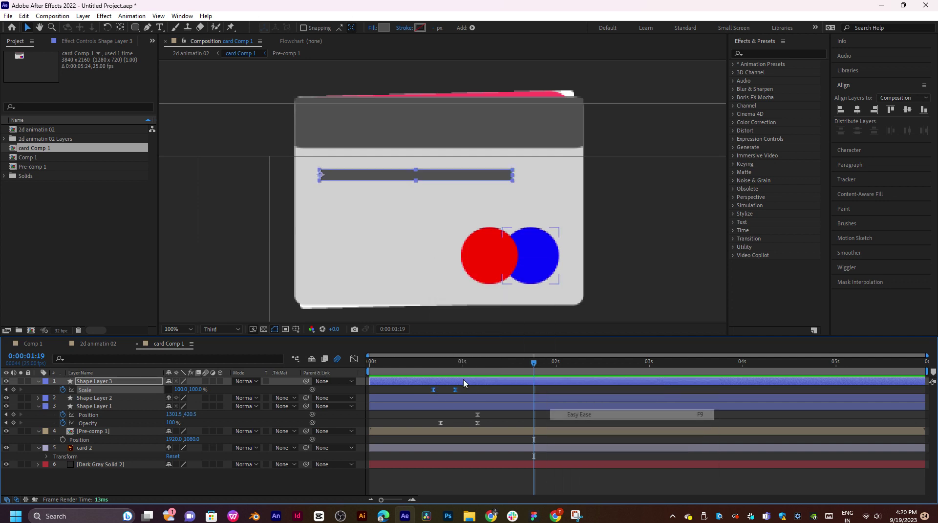
Retime Shape Layer 3's Scale keyframes to about 0:00:00:13 and 0:00:01:01, and preview the bar's growth.
{"action": "left_click", "coordinate": [437, 366]}
{"action": "left_click_drag", "start_coordinate": [437, 370], "coordinate": [469, 390]}
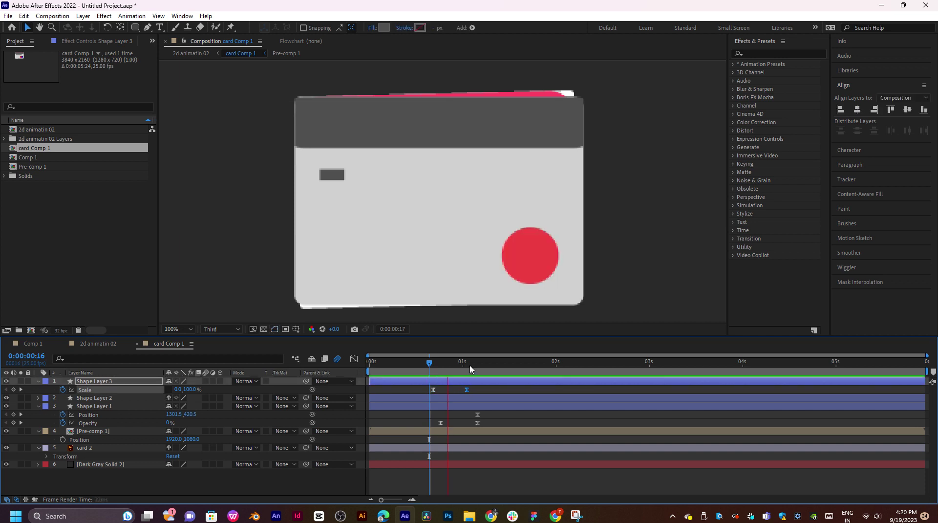
{"action": "left_click", "coordinate": [500, 364]}
{"action": "left_click_drag", "start_coordinate": [433, 389], "coordinate": [418, 389]}
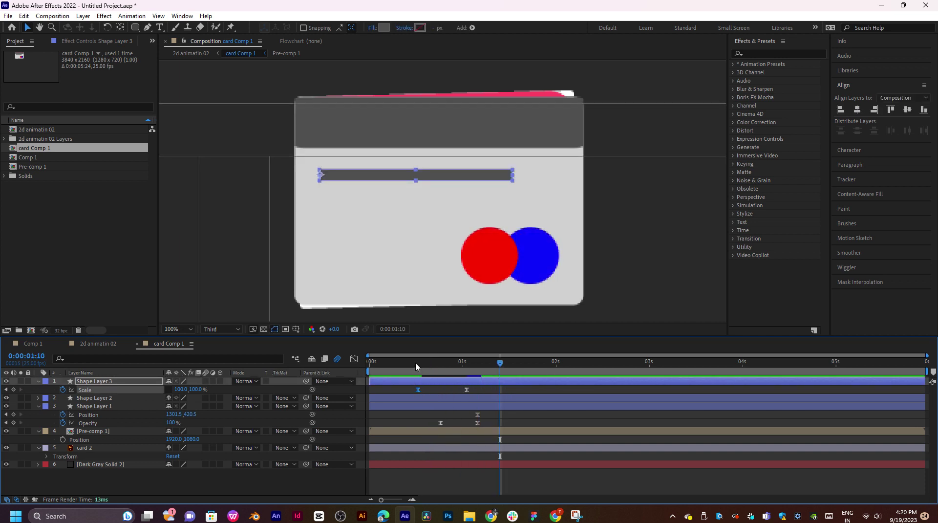
{"action": "key", "text": "space"}
{"action": "key", "text": "space"}
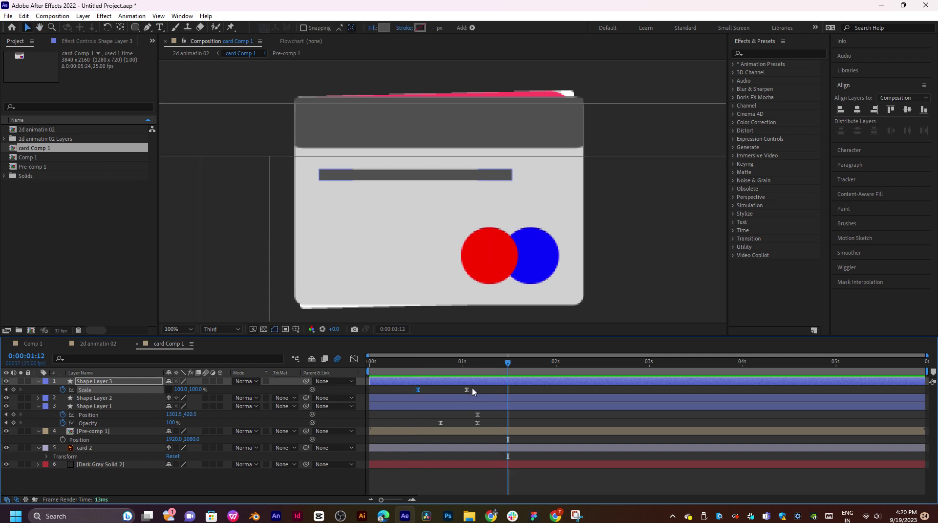
Show the speed graph of Shape Layer 3's Scale keyframes and lengthen the easing at both ends into a sharper peak.
{"action": "left_click_drag", "start_coordinate": [472, 391], "coordinate": [406, 402]}
{"action": "key", "text": "shift+F3"}
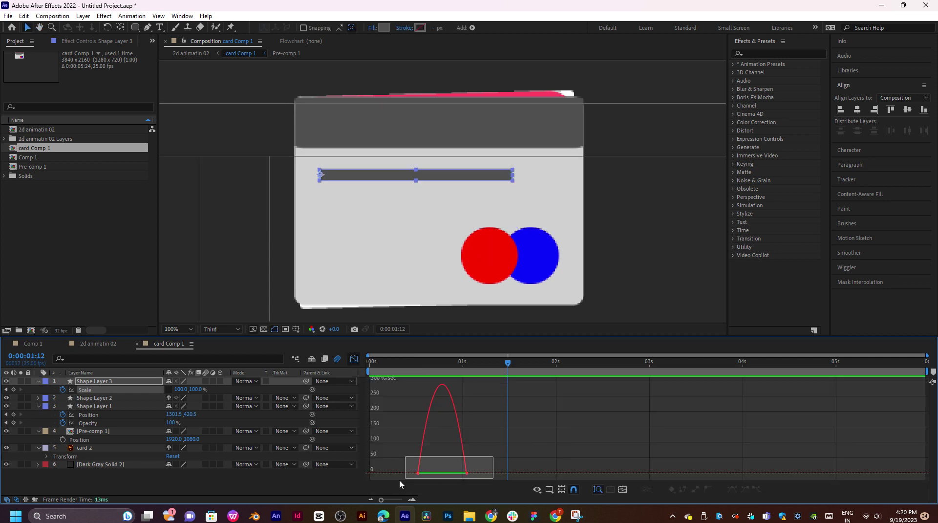
{"action": "left_click", "coordinate": [447, 473]}
{"action": "left_click_drag", "start_coordinate": [457, 473], "coordinate": [431, 474]}
{"action": "left_click", "coordinate": [420, 365]}
{"action": "key", "text": "space"}
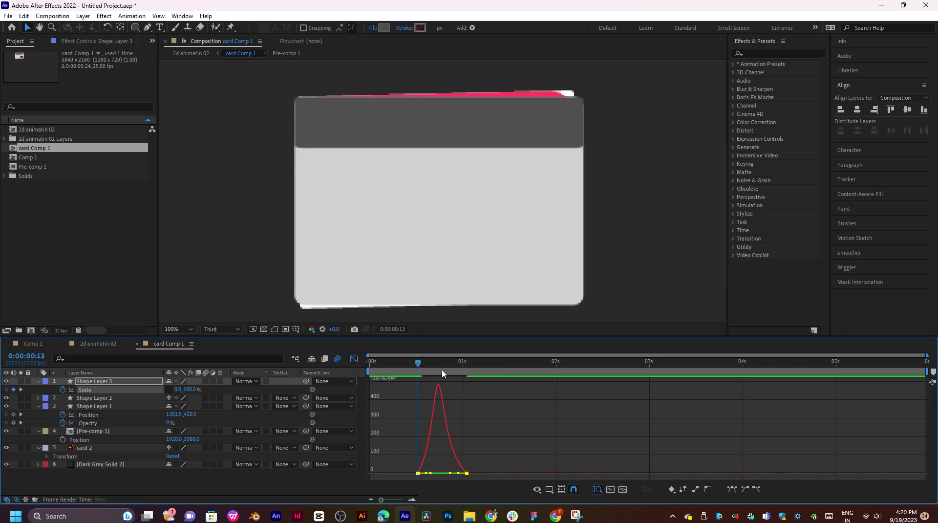
Shift the peak of Shape Layer 3's Scale speed curve earlier for a quick start and slow finish, and preview it in the layer view.
{"action": "key", "text": "Page_Down"}
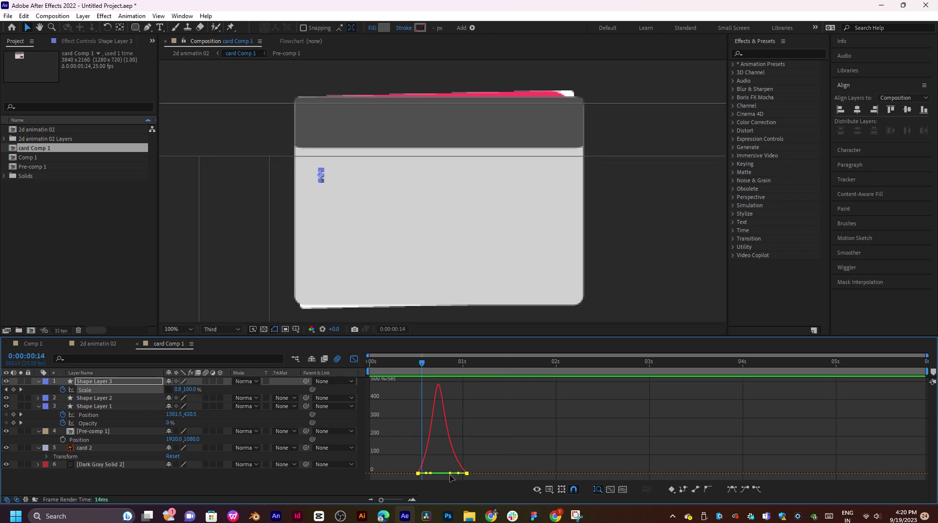
{"action": "left_click_drag", "start_coordinate": [451, 474], "coordinate": [447, 473]}
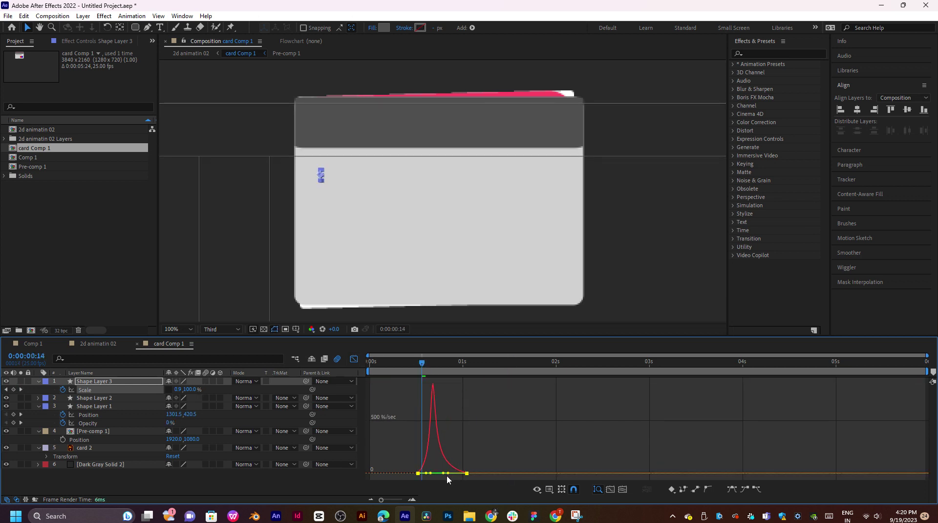
{"action": "key", "text": "space"}
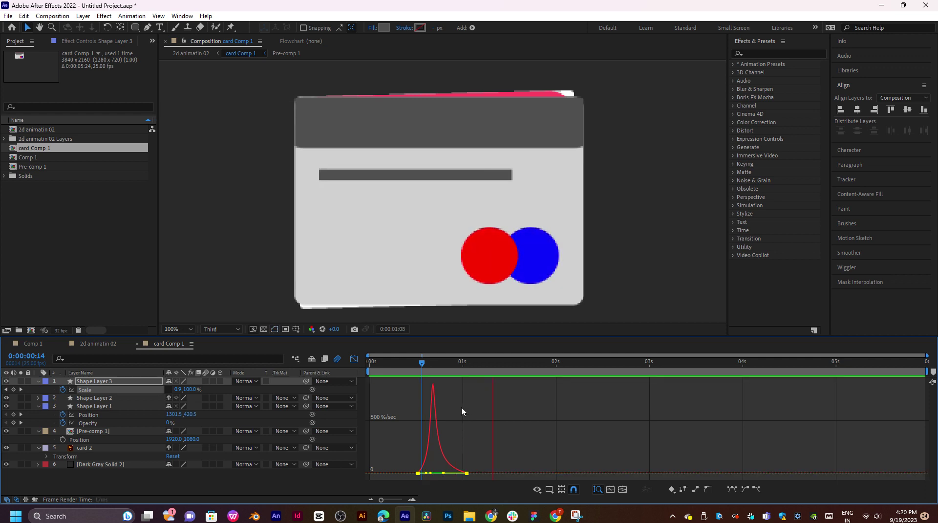
{"action": "left_click_drag", "start_coordinate": [430, 473], "coordinate": [426, 473]}
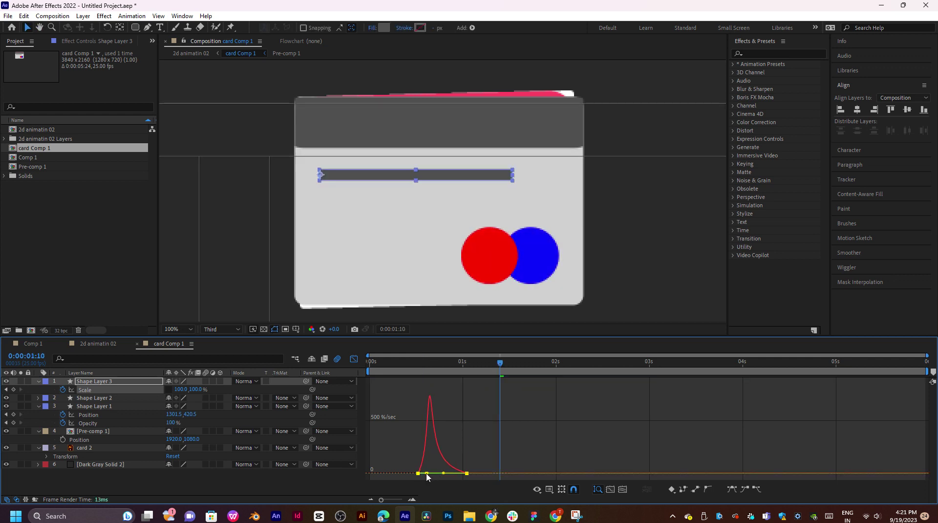
{"action": "key", "text": "space"}
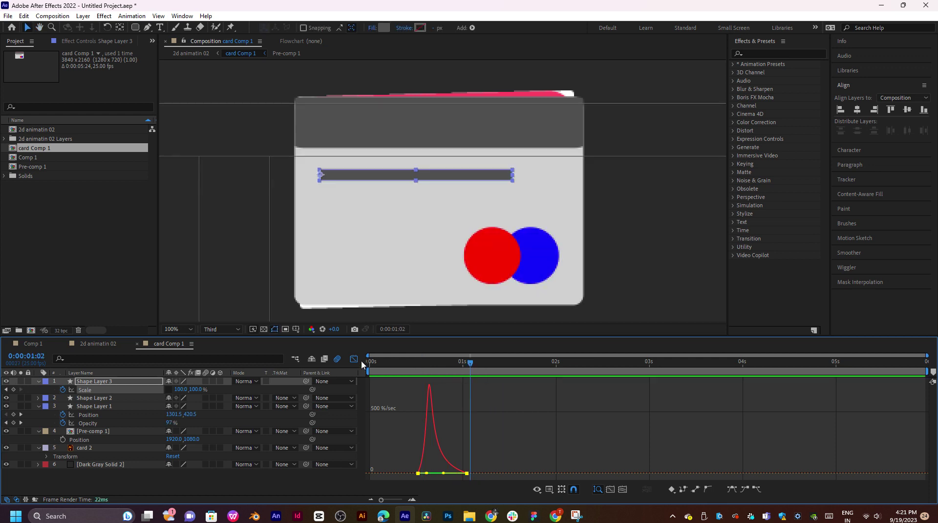
{"action": "key", "text": "shift+F3"}
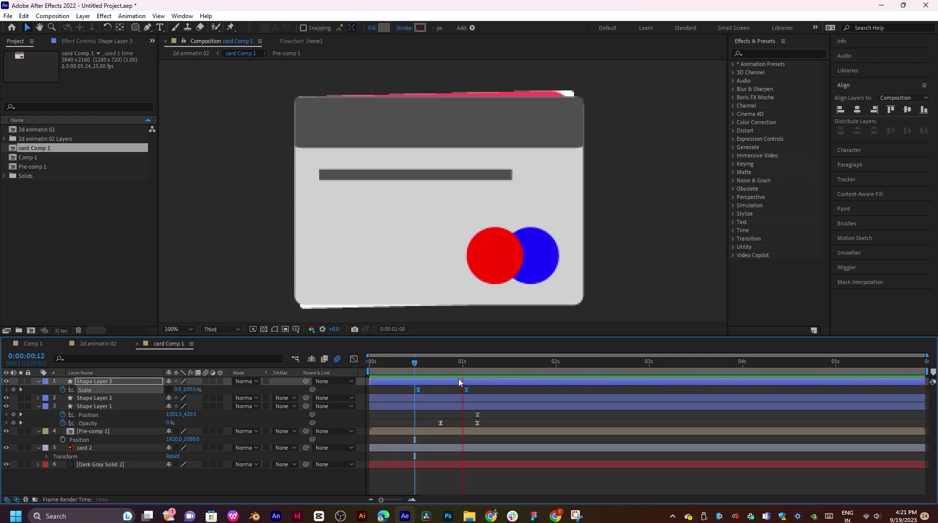
{"action": "key", "text": "space"}
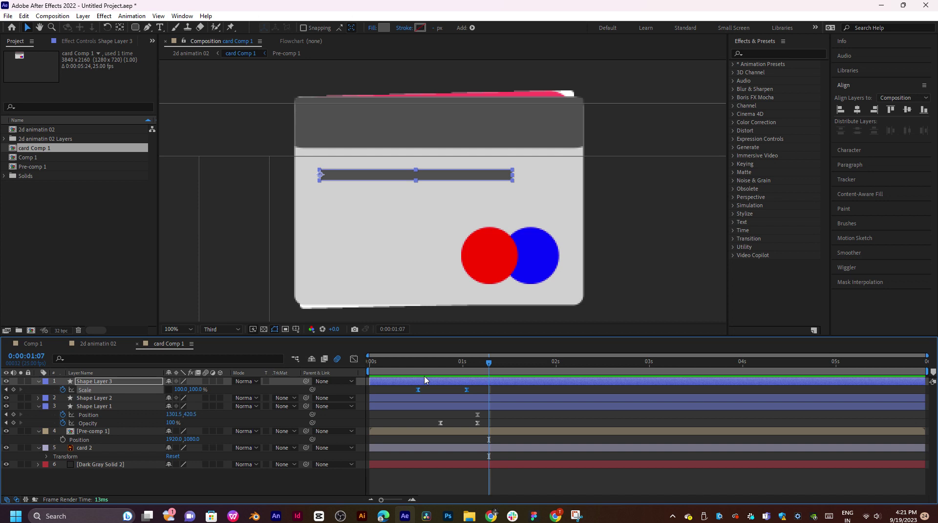
Trim the start of Shape Layer 3 to about 0:00:00:11 and preview the animation.
{"action": "left_click", "coordinate": [411, 364]}
{"action": "left_click_drag", "start_coordinate": [370, 382], "coordinate": [411, 380]}
{"action": "left_click", "coordinate": [389, 362]}
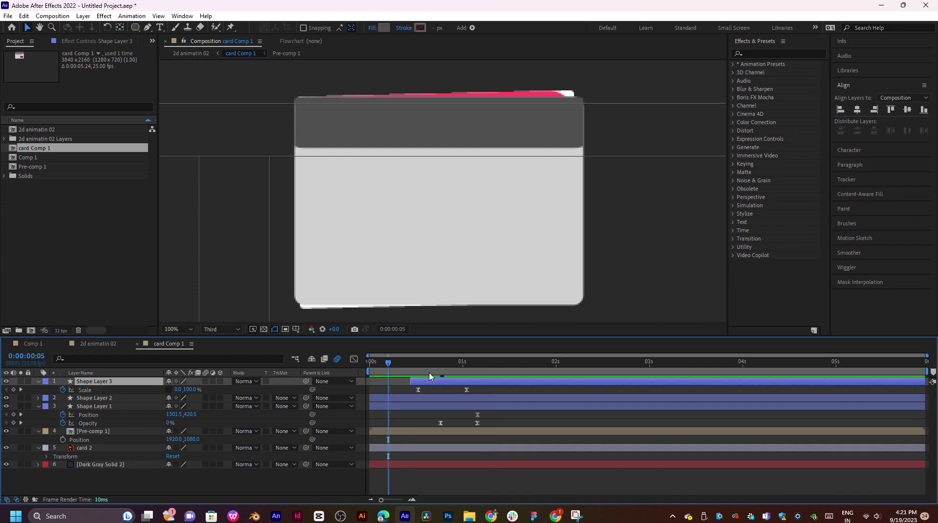
{"action": "key", "text": "space"}
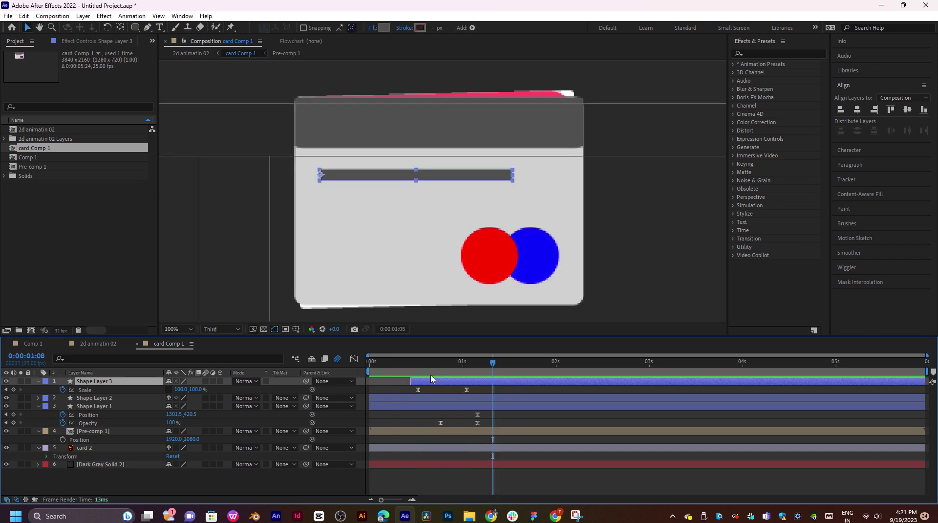
Duplicate the bar layer, start the copy at about 0:00:00:17, place it just below the first bar, and preview.
{"action": "key", "text": "ctrl+d"}
{"action": "left_click_drag", "start_coordinate": [431, 381], "coordinate": [453, 382]}
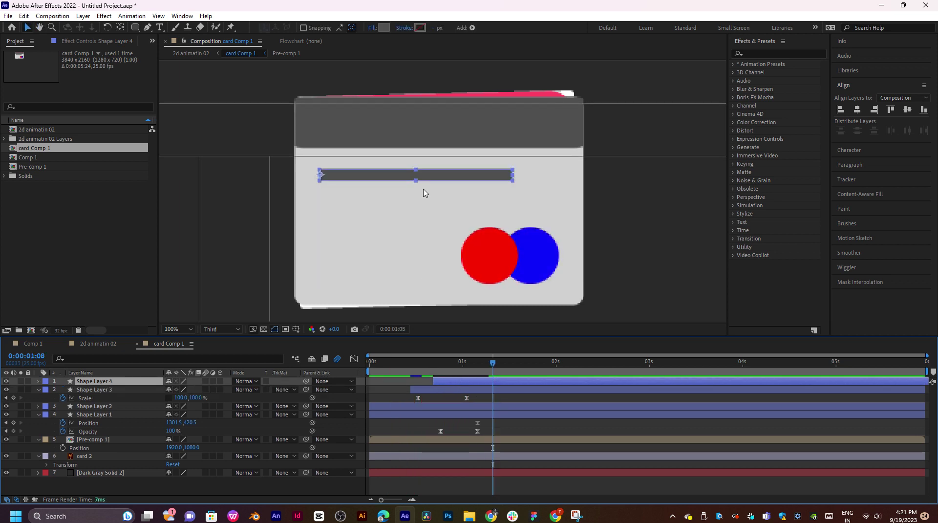
{"action": "left_click_drag", "start_coordinate": [429, 182], "coordinate": [430, 203]}
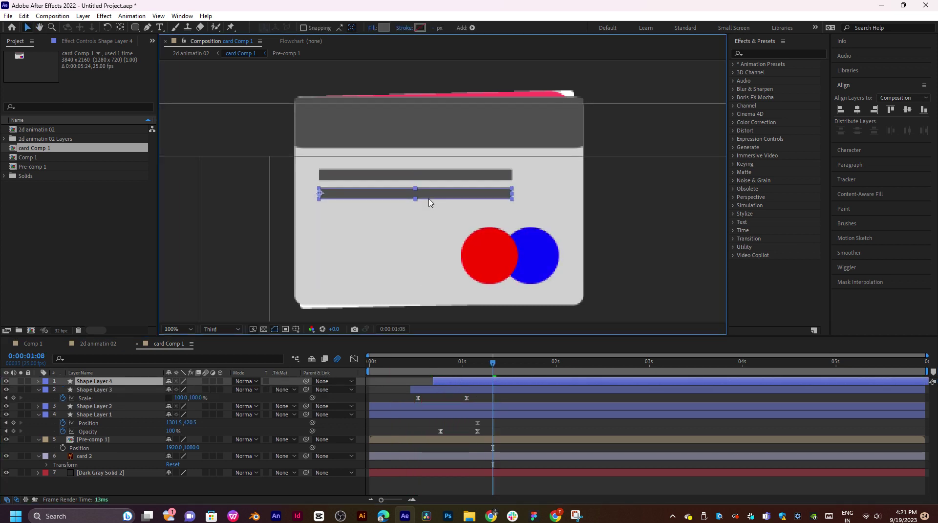
{"action": "left_click", "coordinate": [419, 364]}
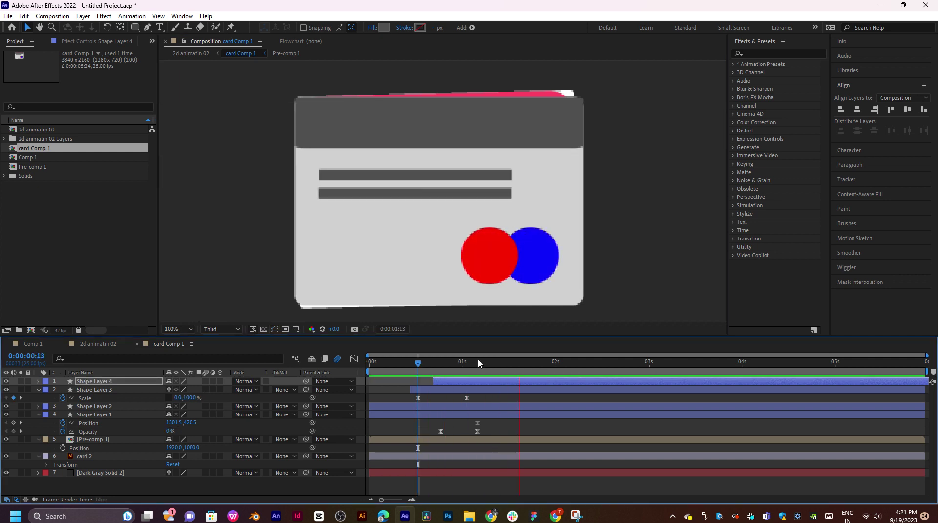
{"action": "key", "text": "space"}
Delay Shape Layer 4 to start at about 0:00:00:20 and preview the staggered bars.
{"action": "left_click_drag", "start_coordinate": [470, 382], "coordinate": [480, 383]}
{"action": "left_click", "coordinate": [418, 364]}
{"action": "key", "text": "space"}
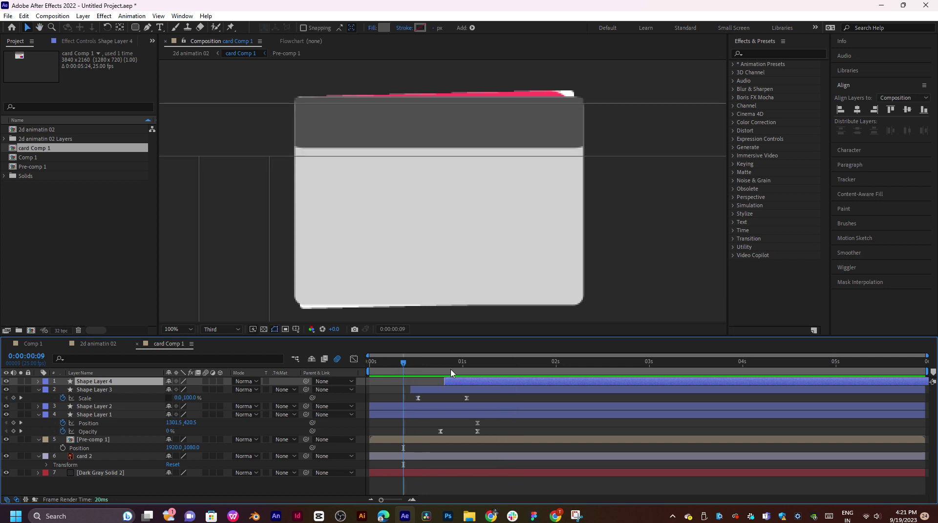
{"action": "key", "text": "space"}
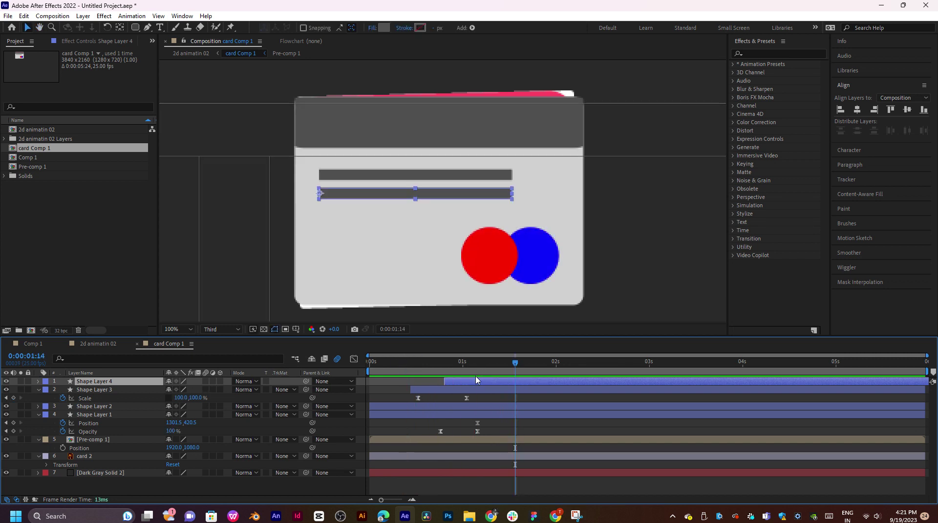
Duplicate Shape Layer 4, start the copy at about 0:00:01:04, place it below the second bar, and preview.
{"action": "key", "text": "ctrl+d"}
{"action": "left_click_drag", "start_coordinate": [485, 381], "coordinate": [517, 382]}
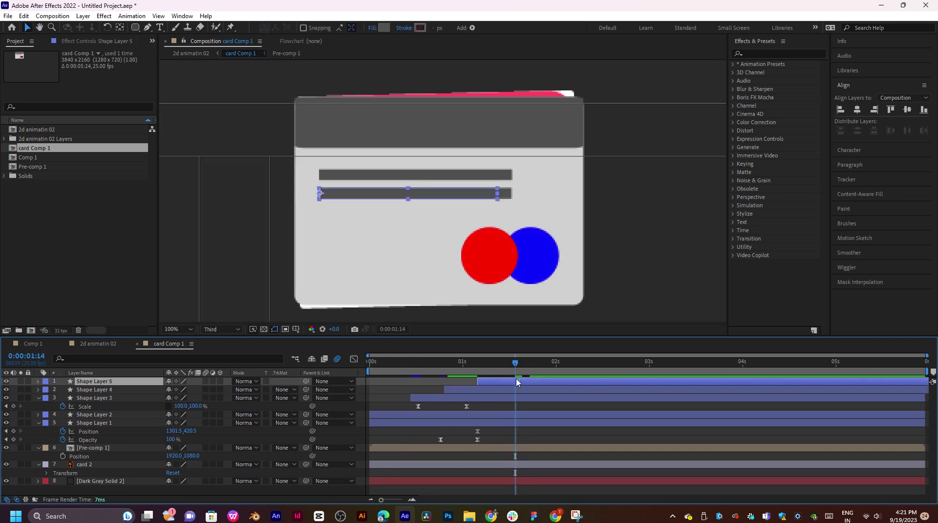
{"action": "left_click_drag", "start_coordinate": [423, 197], "coordinate": [425, 214]}
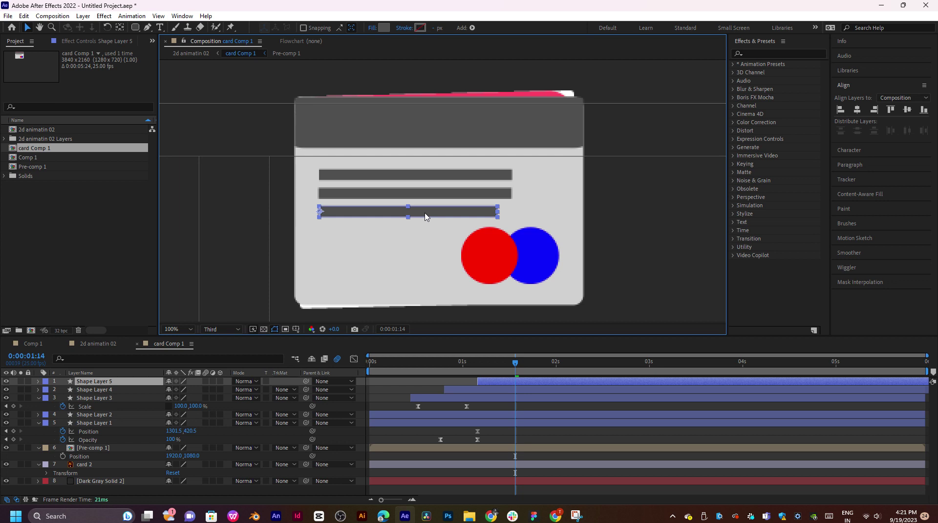
{"action": "key", "text": "space"}
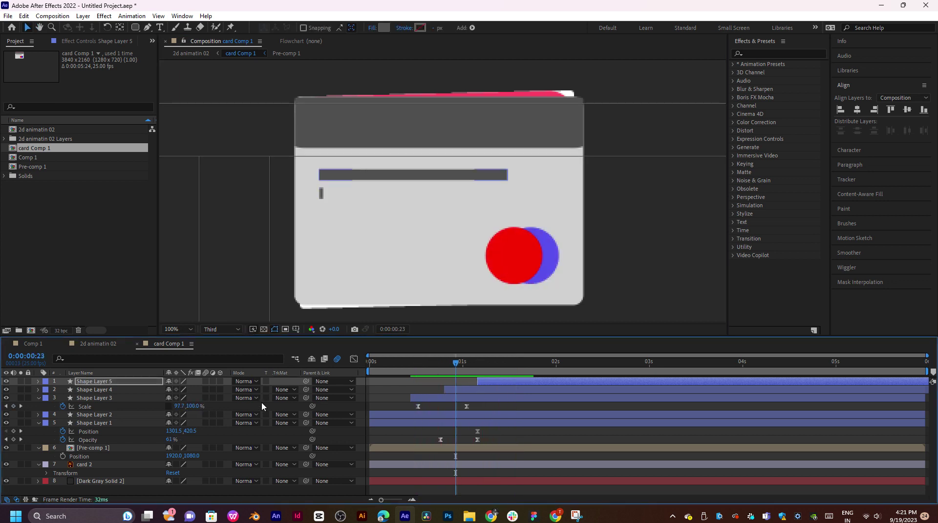
Adjust the Scale easing of Shape Layers 3, 4 and 5 together in the speed graph and preview the three bars.
{"action": "left_click", "coordinate": [496, 401], "text": "shift"}
{"action": "key", "text": "s"}
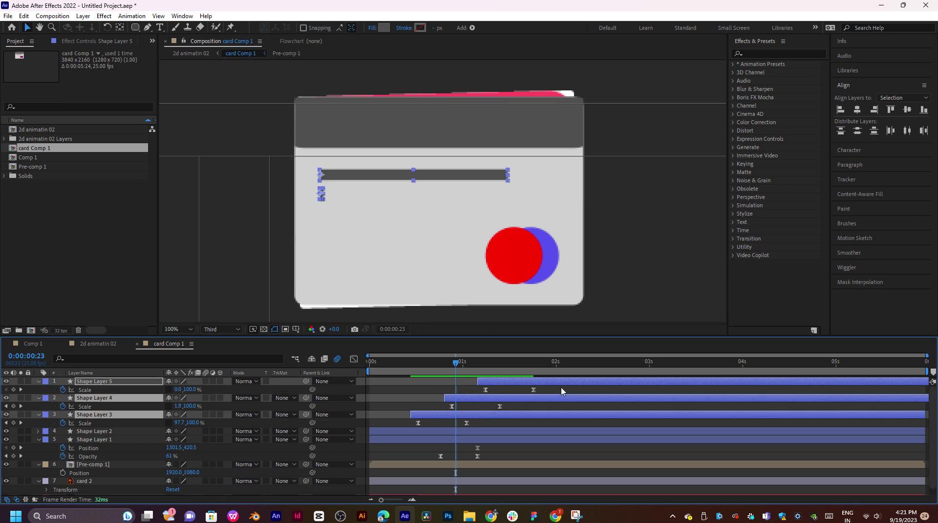
{"action": "left_click_drag", "start_coordinate": [555, 387], "coordinate": [437, 429]}
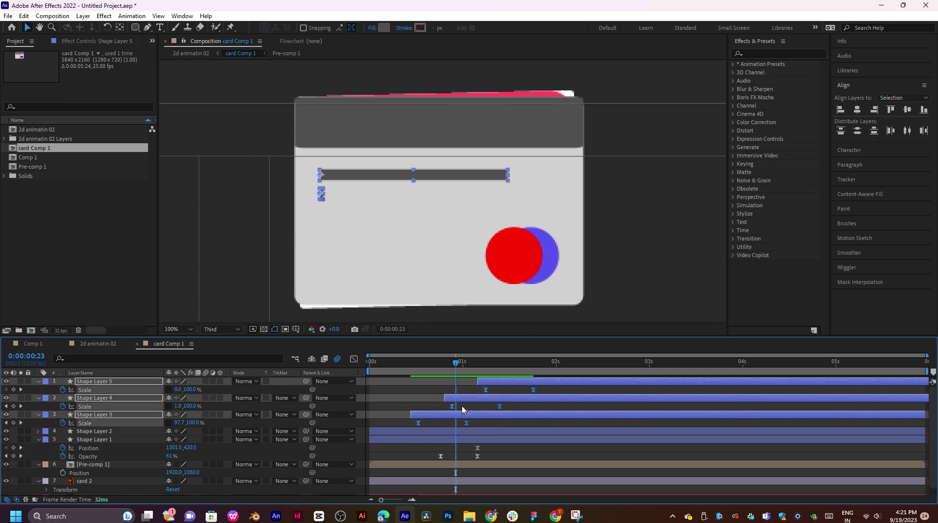
{"action": "left_click", "coordinate": [354, 359]}
{"action": "left_click_drag", "start_coordinate": [548, 447], "coordinate": [408, 480]}
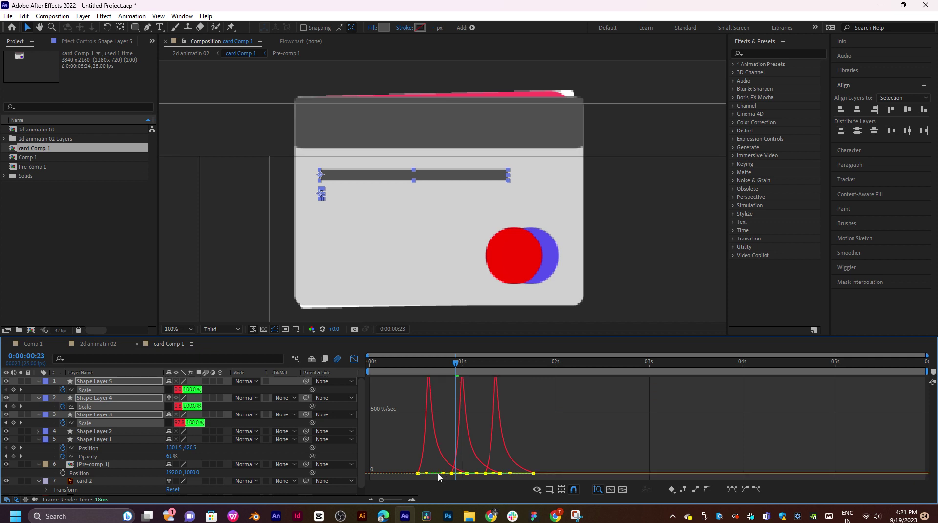
{"action": "left_click", "coordinate": [426, 364]}
{"action": "key", "text": "space"}
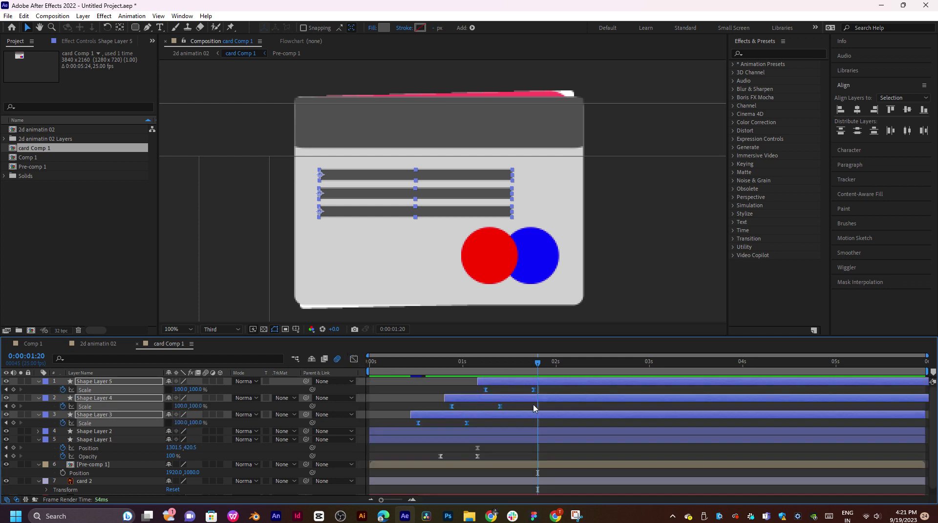
Delay Shape Layer 5 to start at about 0:00:01:07 and preview the bar animation.
{"action": "left_click", "coordinate": [356, 359]}
{"action": "left_click", "coordinate": [540, 384]}
{"action": "left_click_drag", "start_coordinate": [539, 384], "coordinate": [550, 382]}
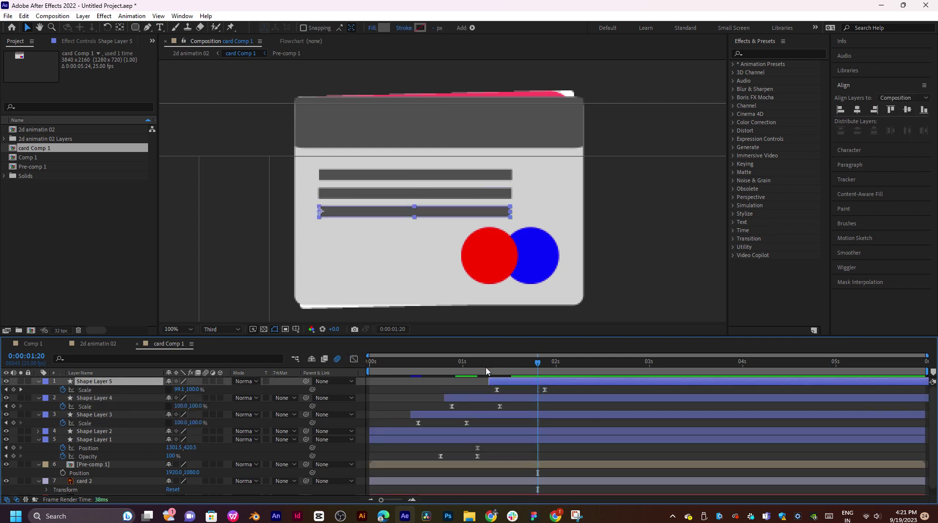
{"action": "left_click_drag", "start_coordinate": [487, 365], "coordinate": [453, 363]}
{"action": "key", "text": "space"}
{"action": "key", "text": "space"}
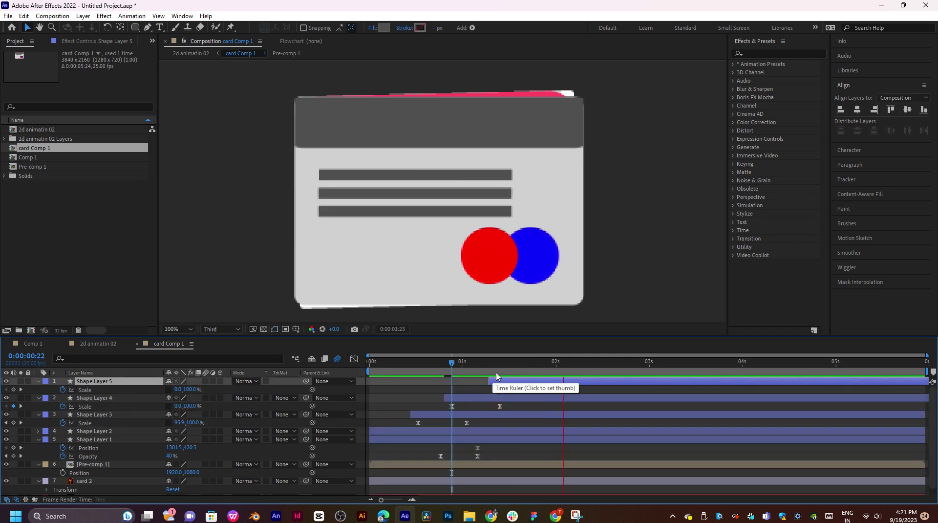
Shift Shape Layer 5 to start at about 0:00:01:06 and Shape Layer 4 at about 0:00:00:21, and preview the bars.
{"action": "left_click", "coordinate": [538, 362]}
{"action": "left_click_drag", "start_coordinate": [513, 381], "coordinate": [496, 401]}
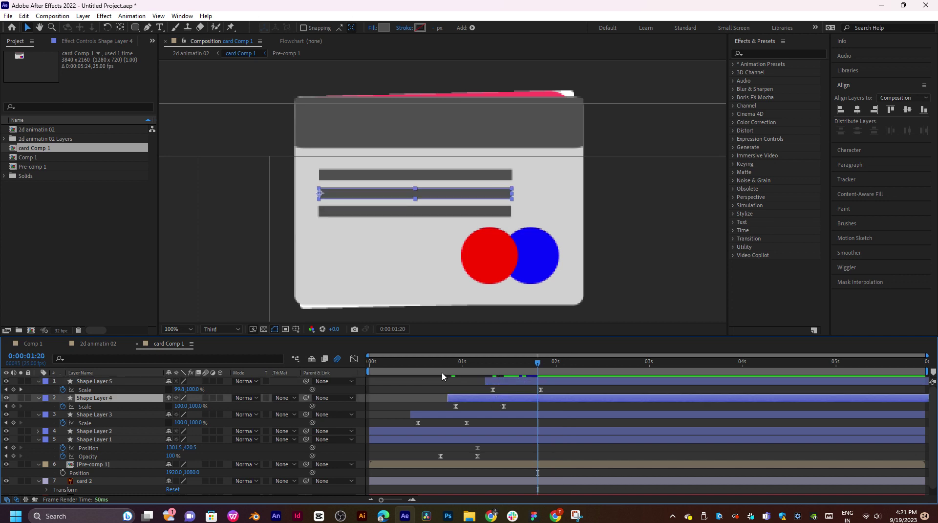
{"action": "left_click", "coordinate": [396, 363]}
{"action": "key", "text": "space"}
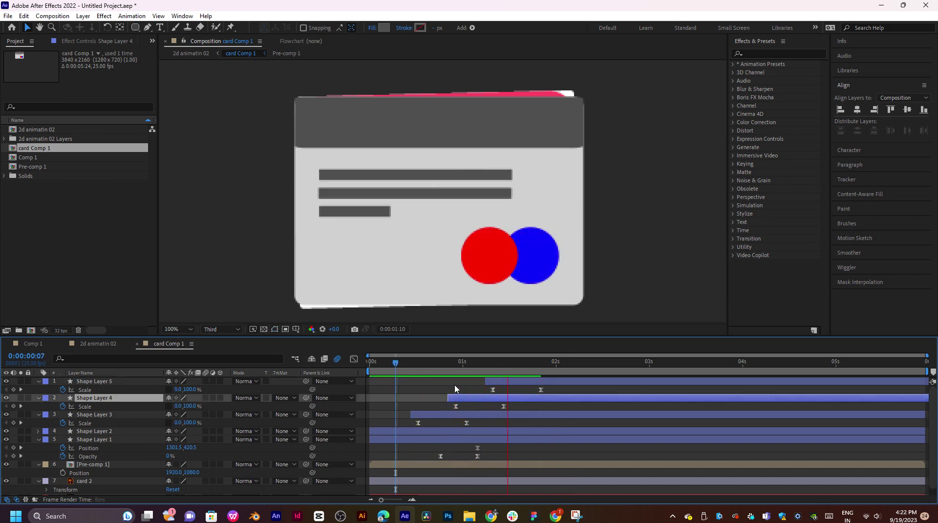
{"action": "left_click_drag", "start_coordinate": [397, 364], "coordinate": [386, 366]}
{"action": "key", "text": "space"}
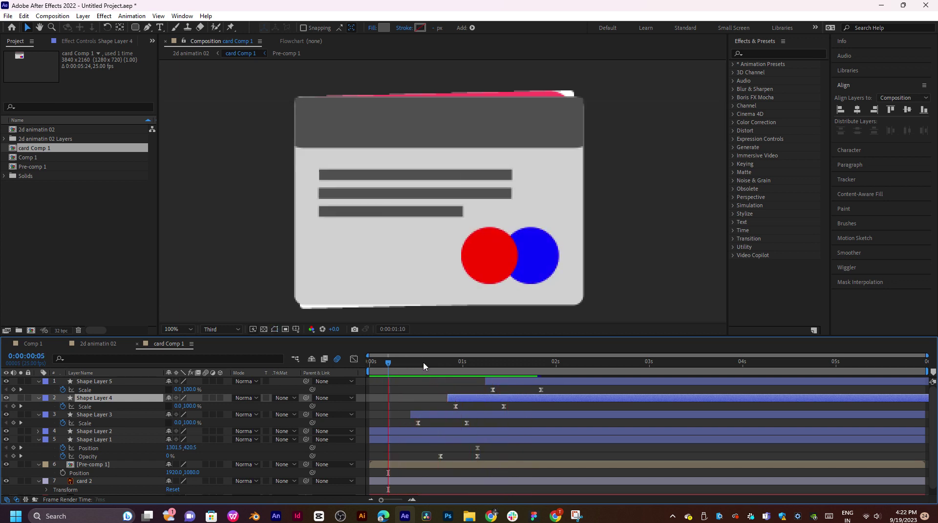
Shorten the third bar by setting Shape Layer 5's horizontal Scale to 78% at its end keyframe at 0:00:01:21.
{"action": "left_click_drag", "start_coordinate": [439, 365], "coordinate": [542, 362]}
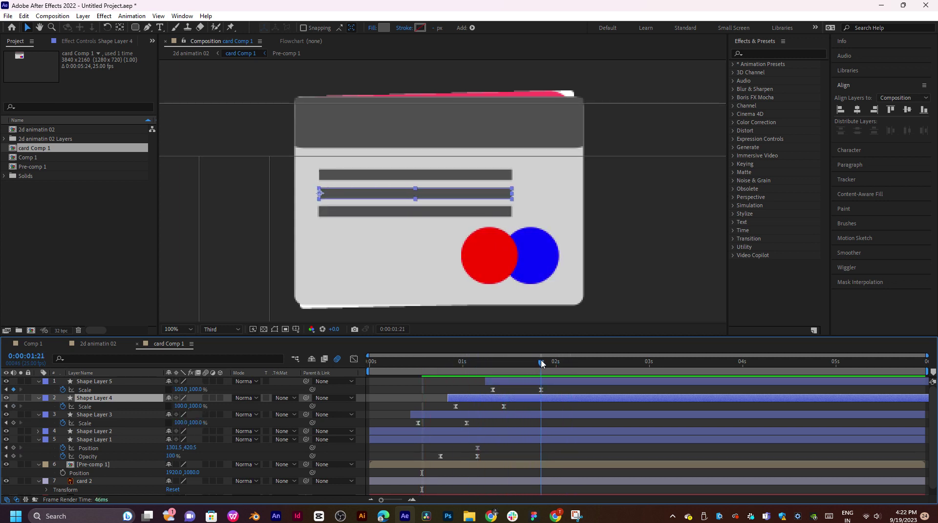
{"action": "key", "text": "equal"}
{"action": "key", "text": "equal"}
{"action": "key", "text": "equal"}
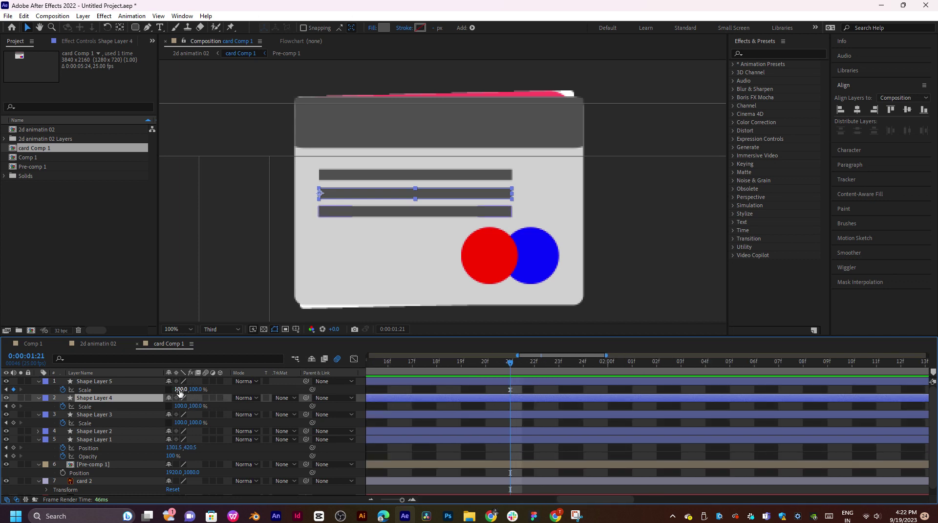
{"action": "left_click_drag", "start_coordinate": [180, 390], "coordinate": [169, 389]}
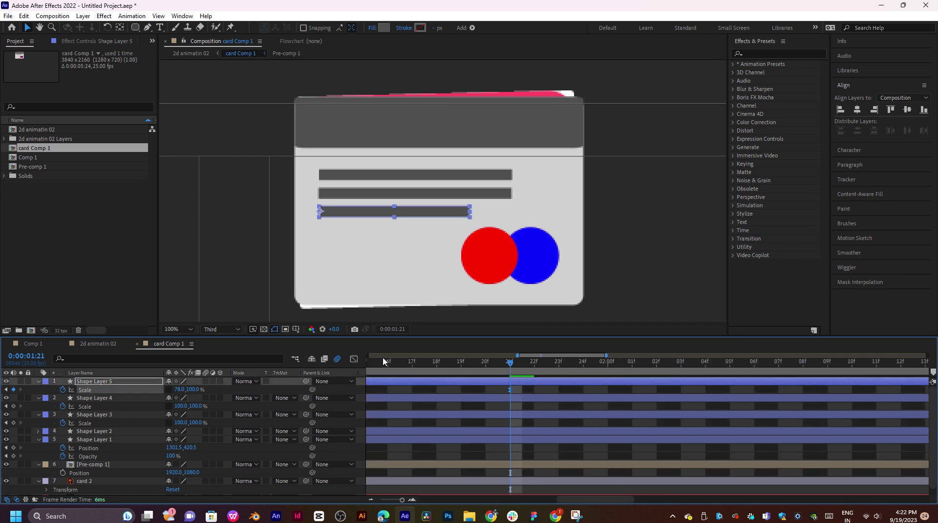
{"action": "key", "text": "semicolon"}
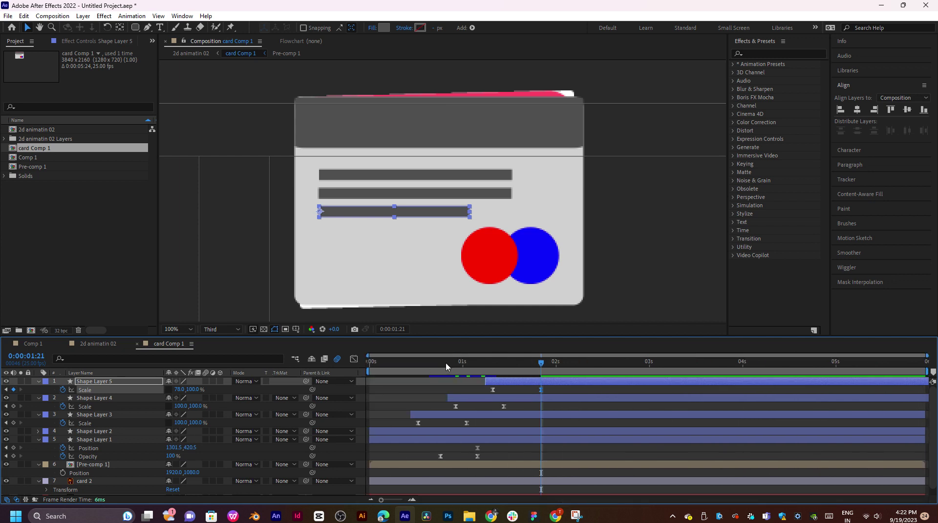
Preview the card animation from several earlier frames to check the timing of the three bars.
{"action": "left_click", "coordinate": [485, 363]}
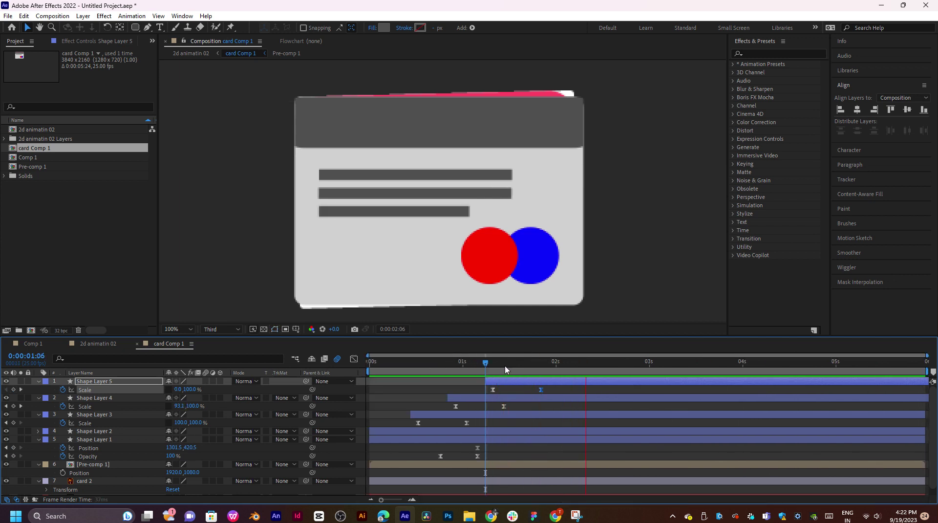
{"action": "left_click_drag", "start_coordinate": [501, 364], "coordinate": [440, 364]}
{"action": "key", "text": "space"}
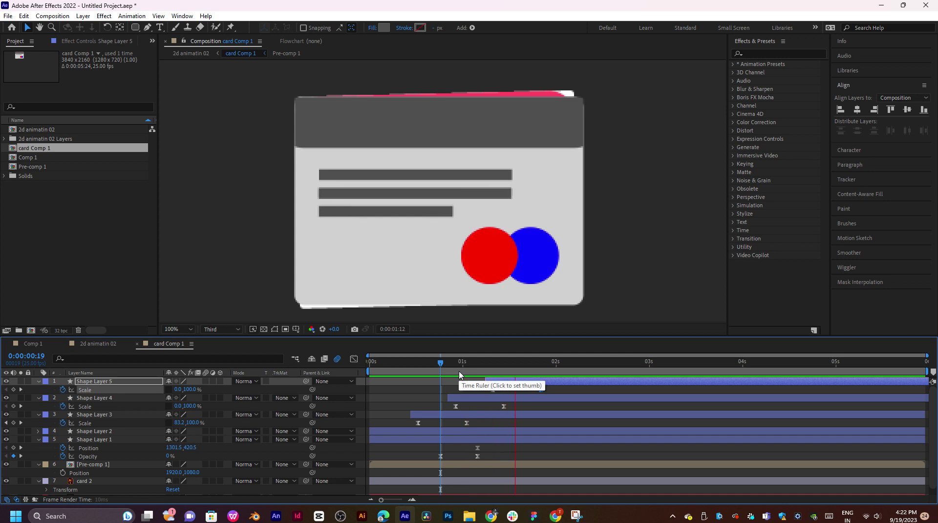
{"action": "left_click", "coordinate": [429, 376]}
{"action": "left_click_drag", "start_coordinate": [428, 375], "coordinate": [417, 375]}
{"action": "key", "text": "space"}
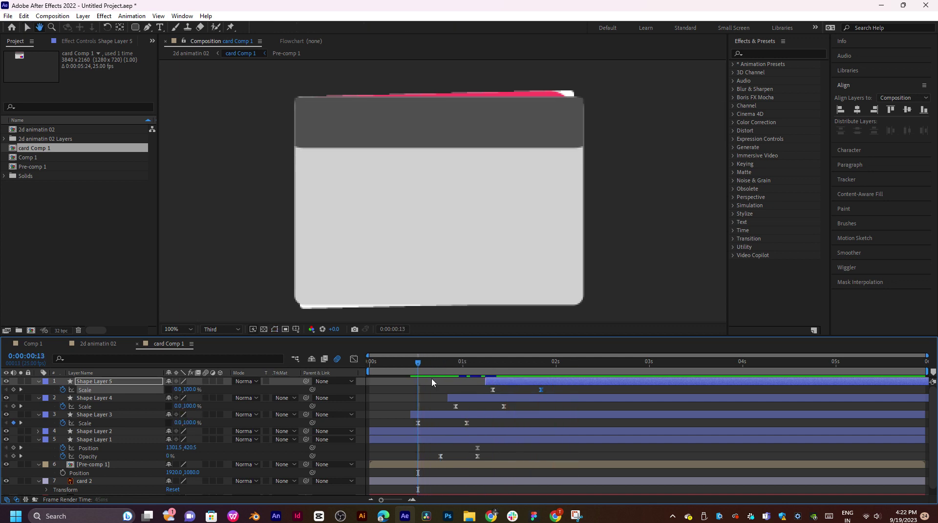
{"action": "key", "text": "space"}
{"action": "key", "text": "space"}
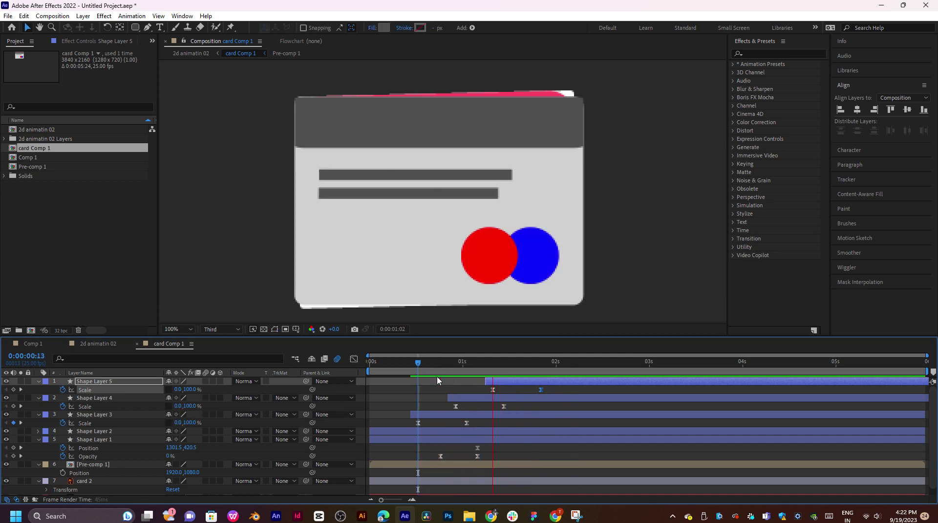
{"action": "key", "text": "space"}
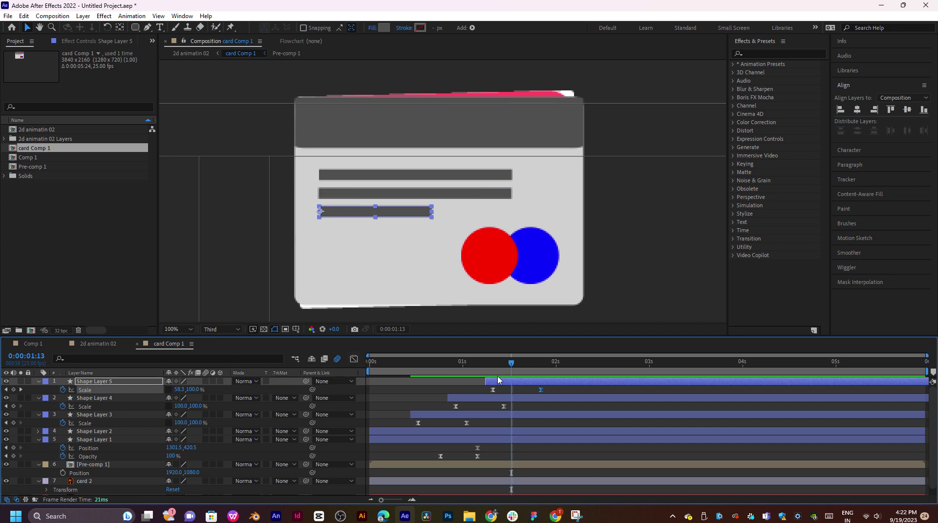
Collapse the keyframed properties of Shape Layers 1 through 5 and move the current time to 0:00:01:02.
{"action": "left_click", "coordinate": [111, 439], "text": "shift"}
{"action": "key", "text": "u"}
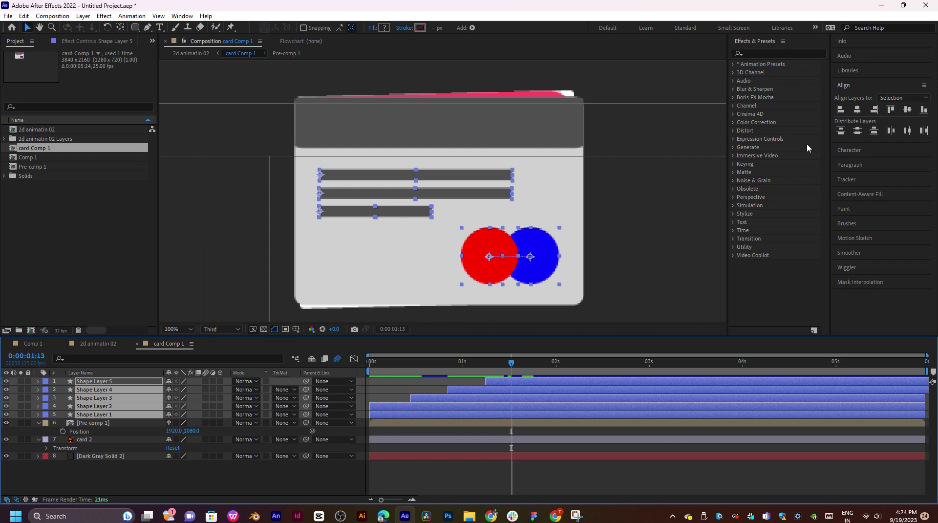
{"action": "left_click_drag", "start_coordinate": [538, 373], "coordinate": [470, 372]}
{"action": "left_click", "coordinate": [132, 476]}
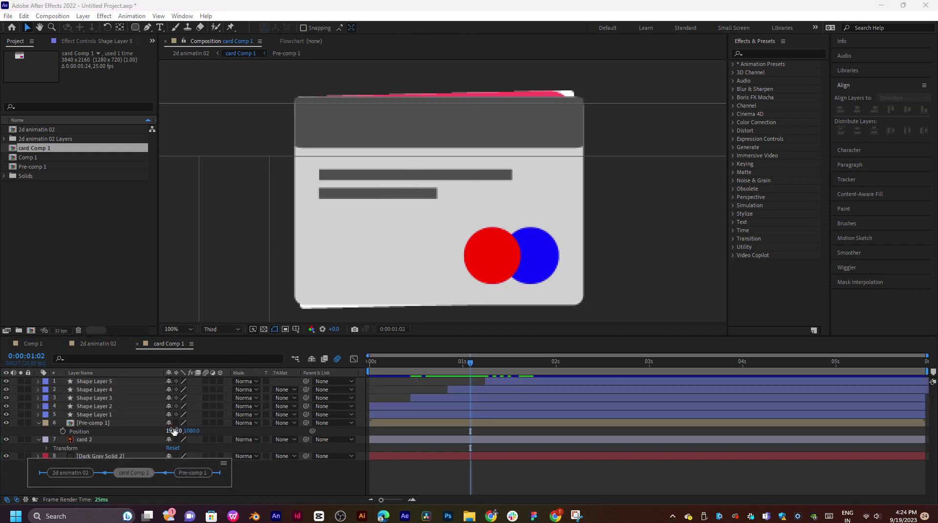
{"action": "right_click", "coordinate": [208, 484]}
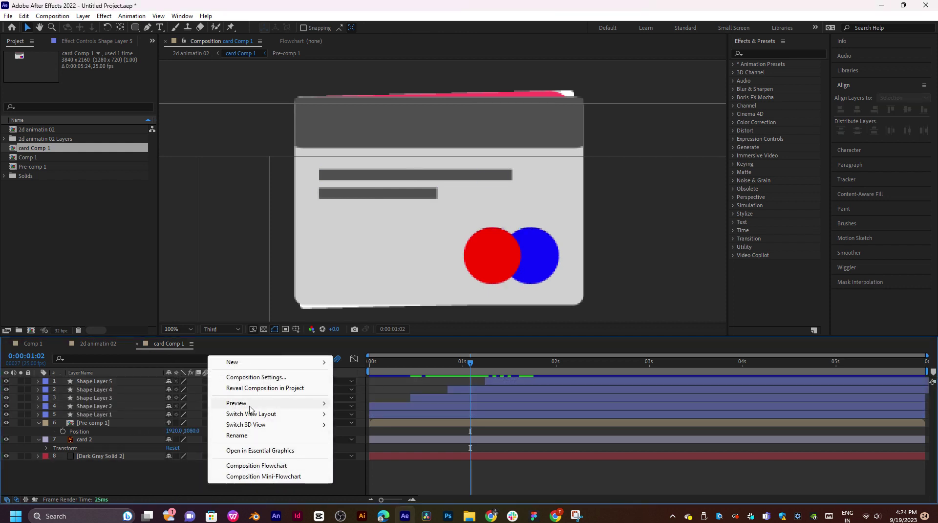
{"action": "mouse_move", "coordinate": [249, 406]}
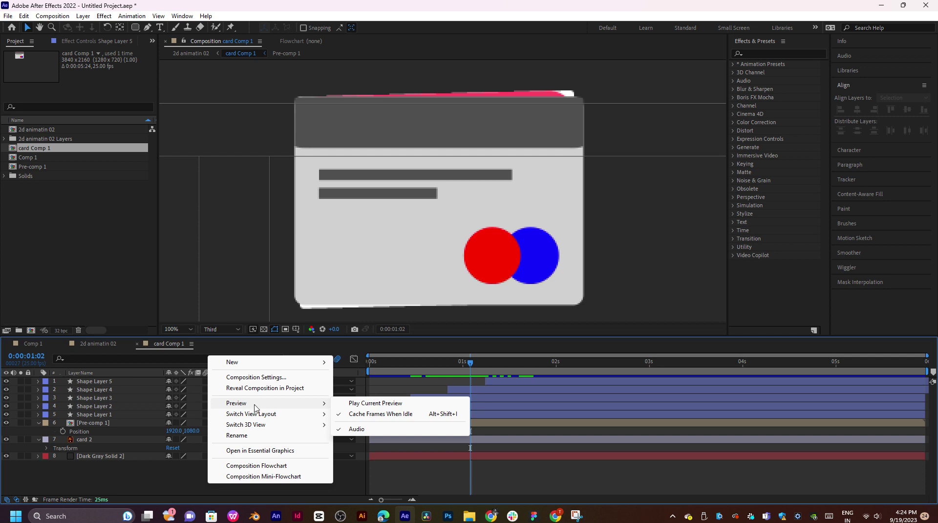
{"action": "key", "text": "Escape"}
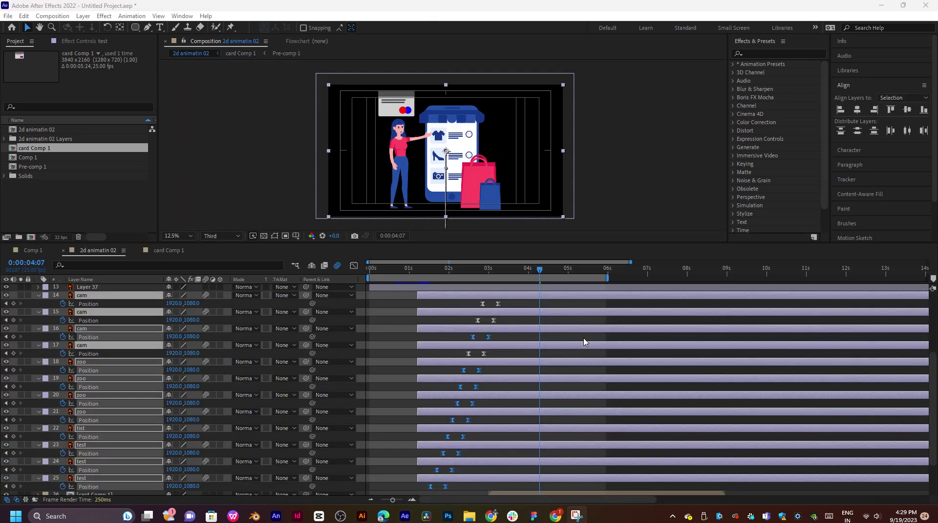
In the 2d animatin 02 composition, collapse the properties of the cam, zoo, tist and test layers and select all twelve of them.
{"action": "left_click_drag", "start_coordinate": [528, 275], "coordinate": [461, 307]}
{"action": "key", "text": "p"}
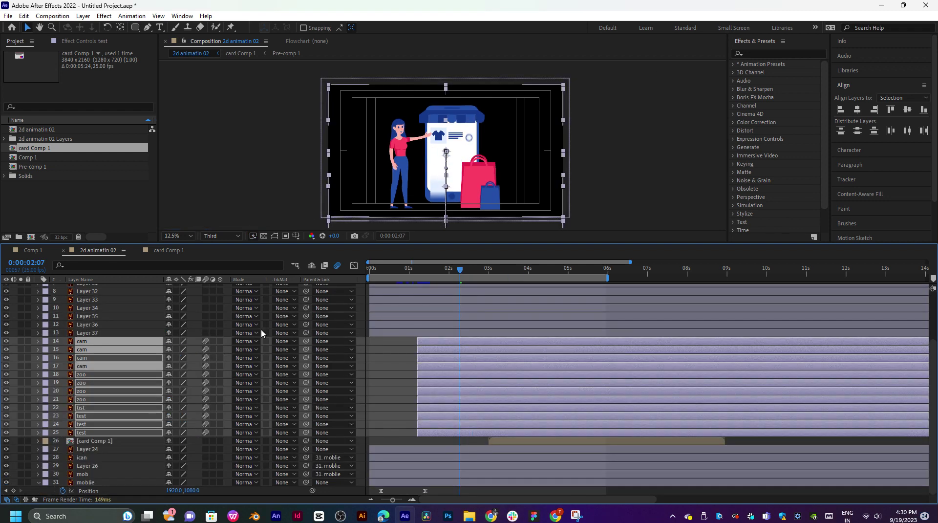
{"action": "left_click", "coordinate": [461, 333]}
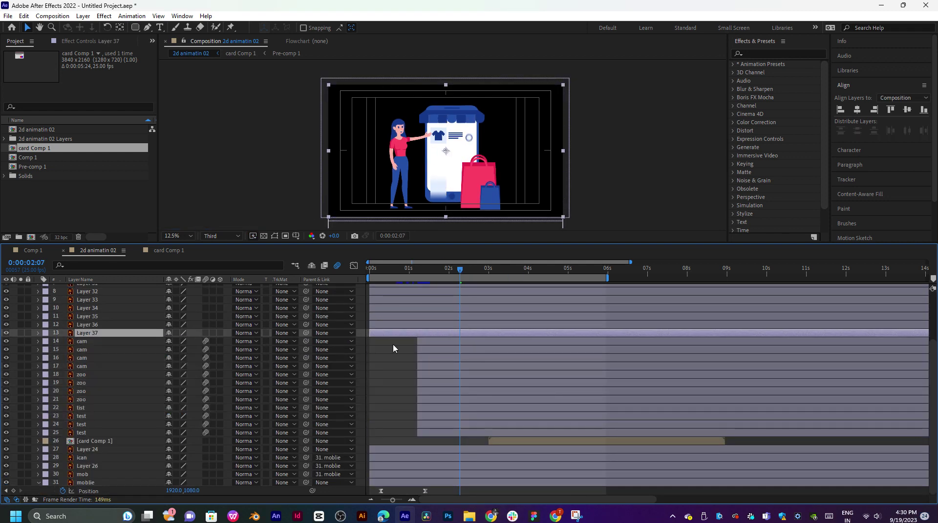
{"action": "left_click", "coordinate": [426, 343]}
{"action": "left_click", "coordinate": [440, 434], "text": "shift"}
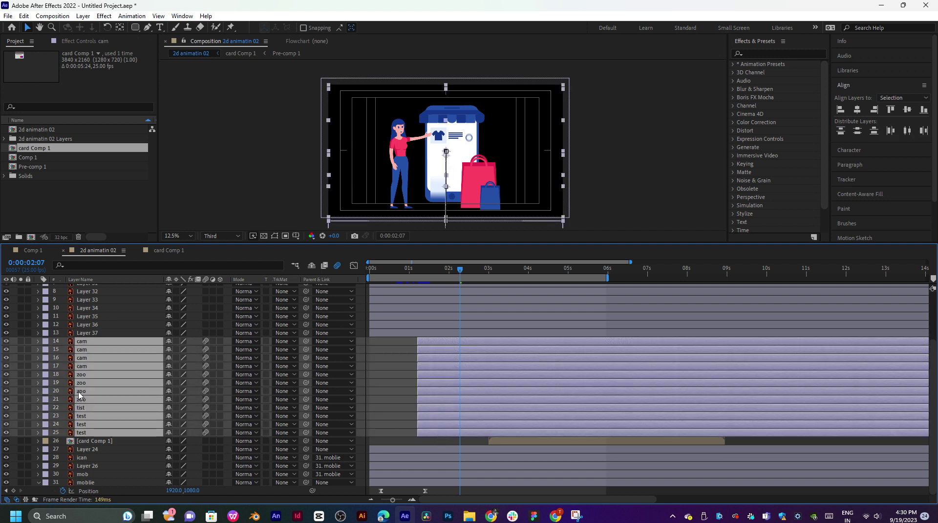
Try the Sandstone and Dark Green label colors on the selected cam, zoo, tist and test layers.
{"action": "left_click", "coordinate": [44, 344]}
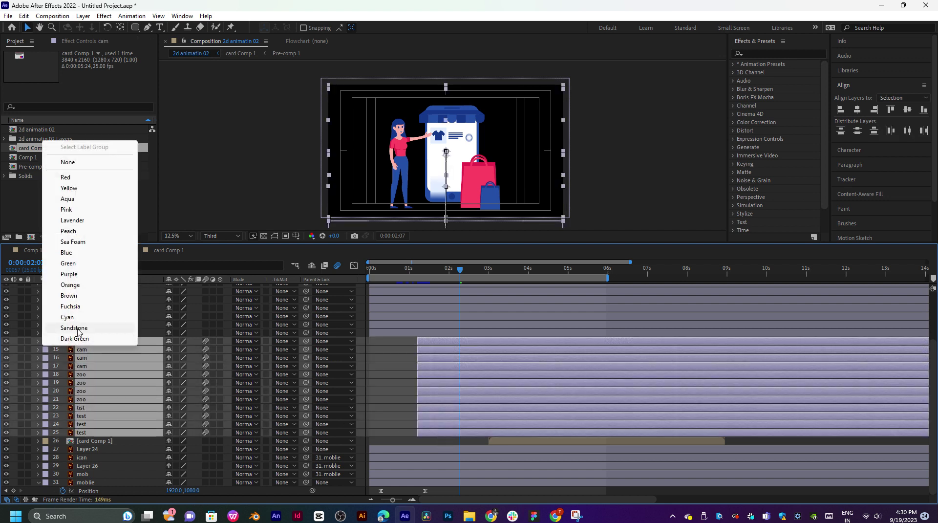
{"action": "left_click", "coordinate": [74, 331]}
{"action": "left_click", "coordinate": [49, 347]}
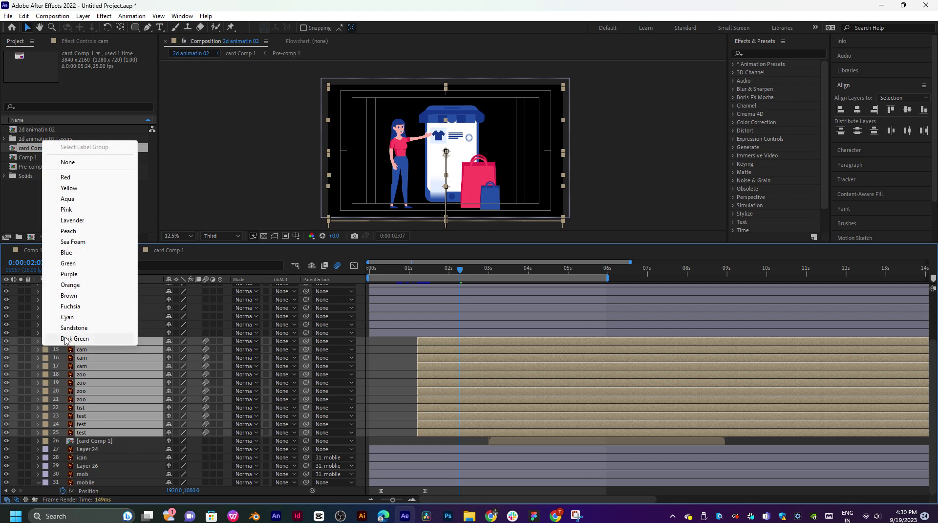
{"action": "left_click", "coordinate": [54, 339]}
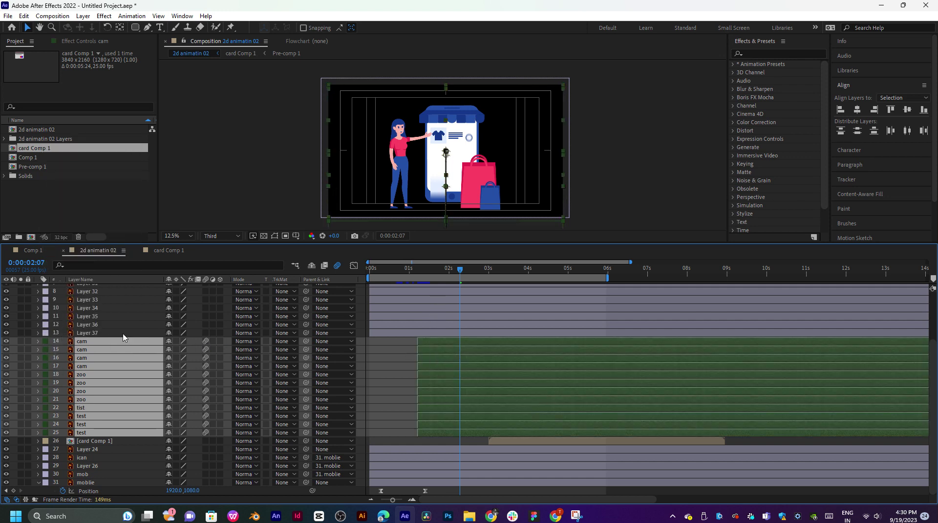
Set the label color of the cam, zoo, tist and test layers to Blue and scrub through the animation.
{"action": "left_click", "coordinate": [46, 341]}
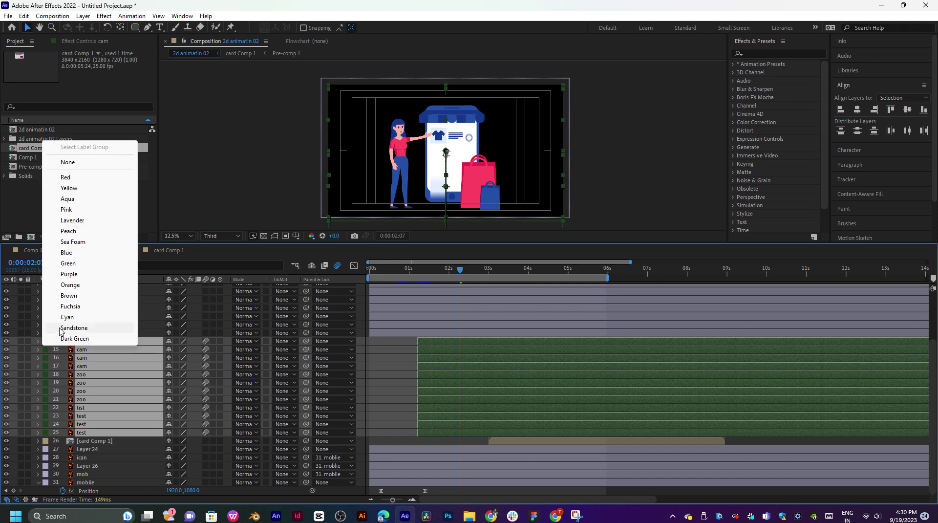
{"action": "left_click", "coordinate": [73, 253]}
{"action": "left_click_drag", "start_coordinate": [446, 270], "coordinate": [373, 292]}
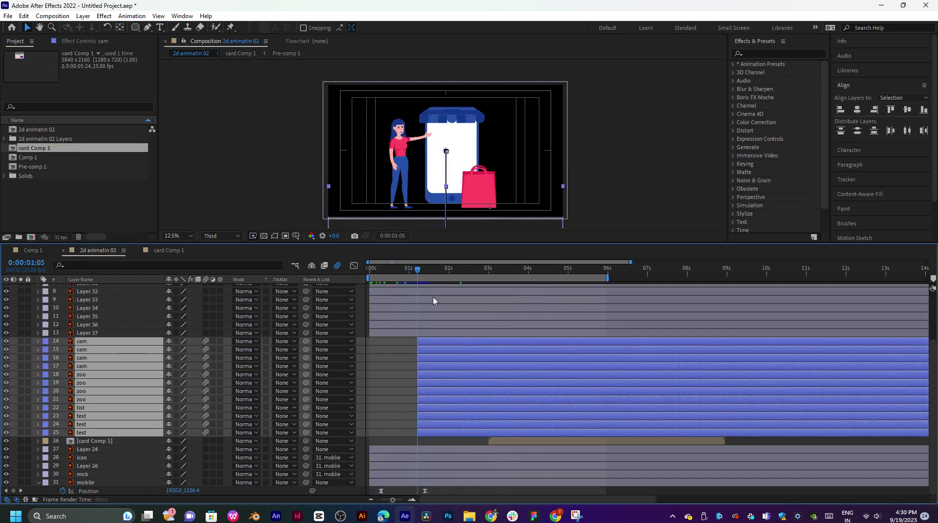
Check Layer 30 through Layer 37 by toggling their visibility, and pre-compose them as Pre-comp 2 with all attributes moved.
{"action": "scroll", "coordinate": [102, 379], "scroll_direction": "up", "scroll_amount": 3}
{"action": "left_click", "coordinate": [93, 396]}
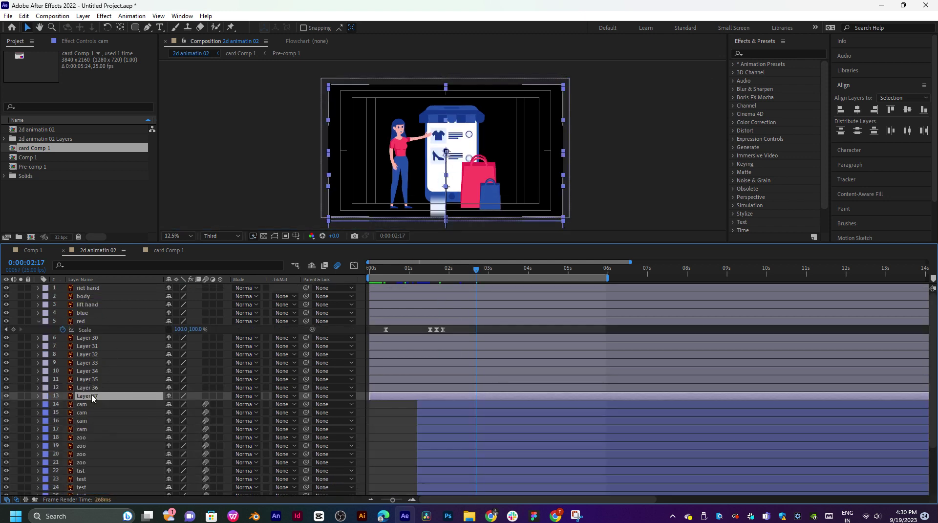
{"action": "left_click", "coordinate": [81, 338], "text": "shift"}
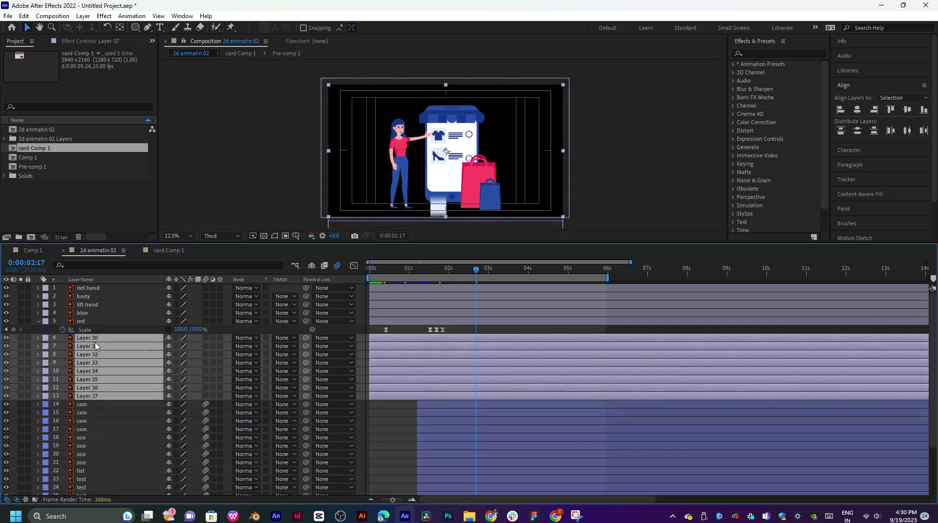
{"action": "left_click", "coordinate": [6, 338]}
{"action": "left_click", "coordinate": [6, 338]}
{"action": "left_click", "coordinate": [6, 337]}
{"action": "left_click", "coordinate": [6, 337]}
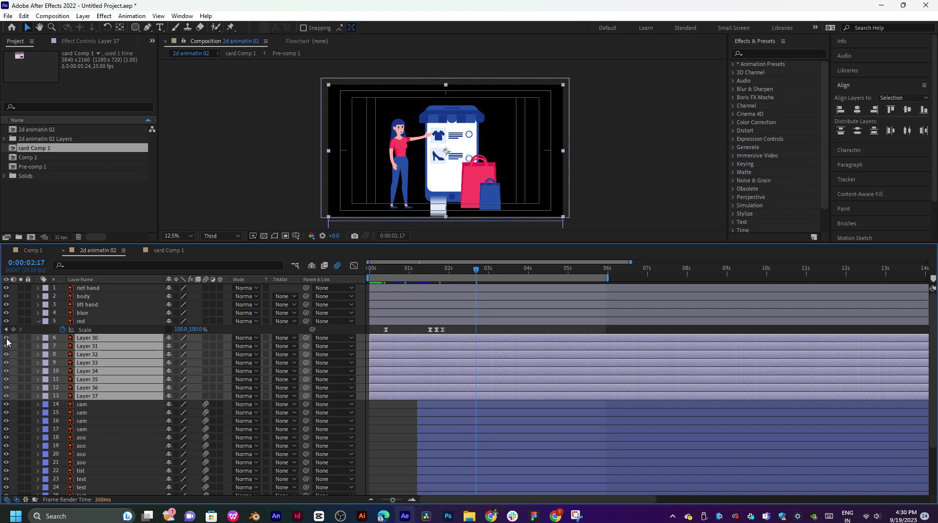
{"action": "right_click", "coordinate": [97, 342]}
{"action": "left_click", "coordinate": [144, 286]}
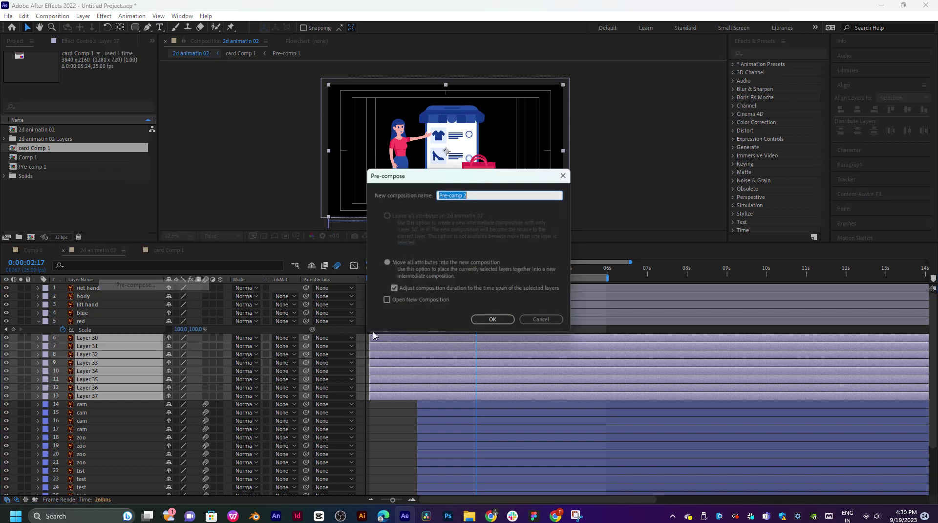
{"action": "left_click", "coordinate": [492, 319]}
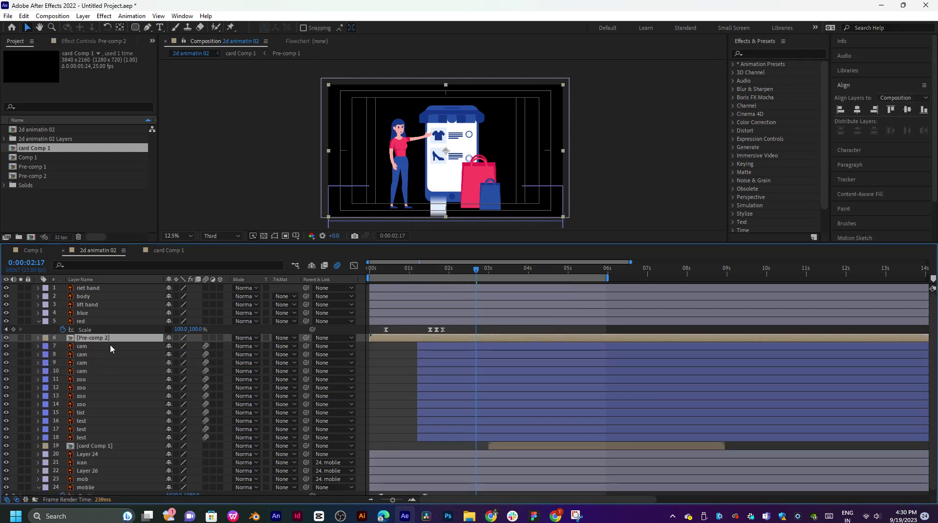
Open Pre-comp 2, enlarge the composition viewer, and center the awning artwork at 50% magnification.
{"action": "double_click", "coordinate": [110, 338]}
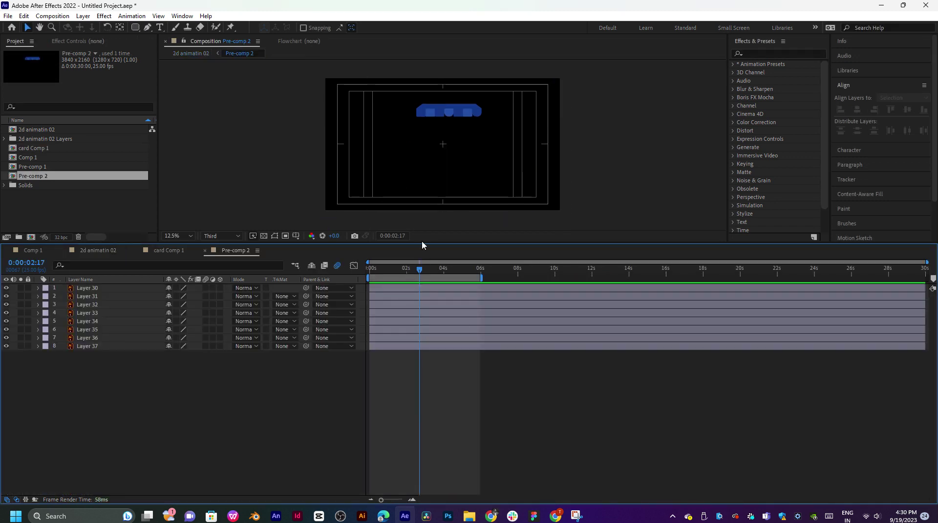
{"action": "left_click_drag", "start_coordinate": [422, 244], "coordinate": [443, 307]}
{"action": "scroll", "coordinate": [440, 176], "scroll_direction": "up", "scroll_amount": 3}
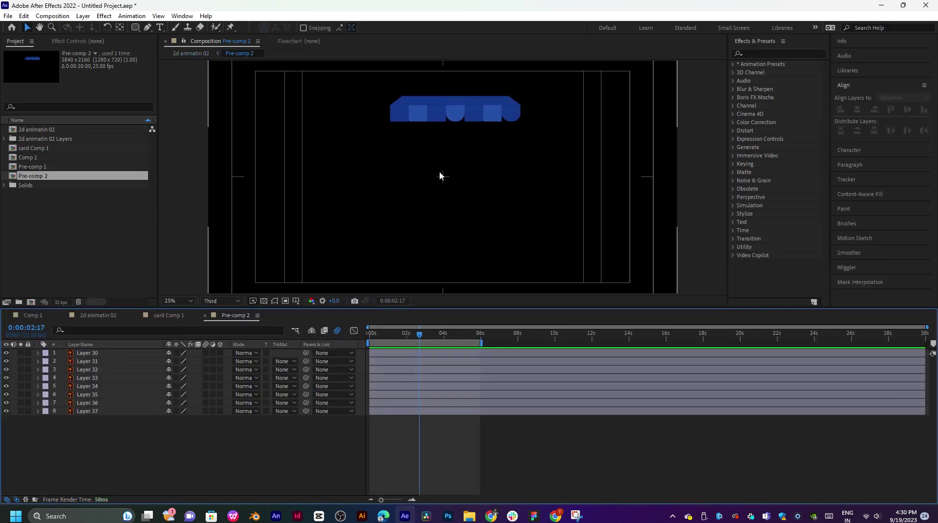
{"action": "left_click_drag", "start_coordinate": [469, 118], "coordinate": [449, 239]}
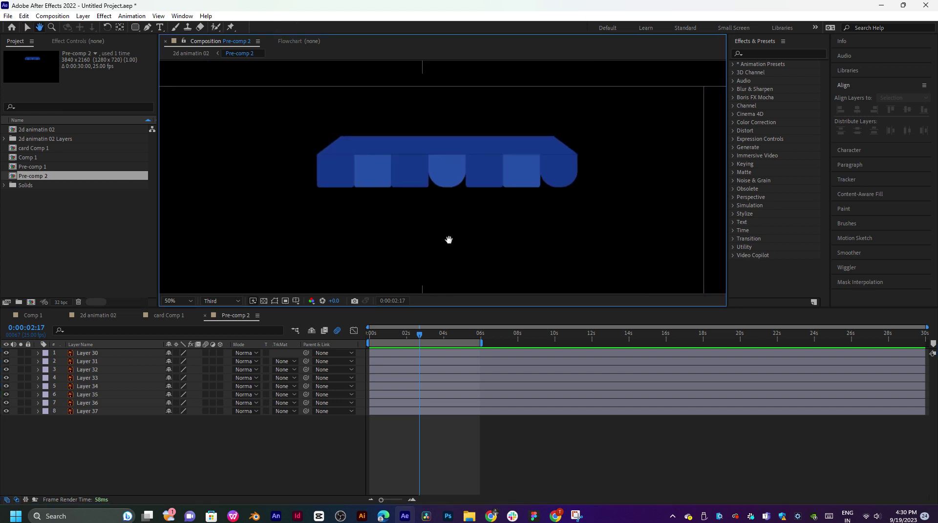
Check which part Layer 30 is by toggling its visibility, and move its anchor point to the center of the awning's upper panel.
{"action": "left_click", "coordinate": [392, 354]}
{"action": "left_click", "coordinate": [6, 353]}
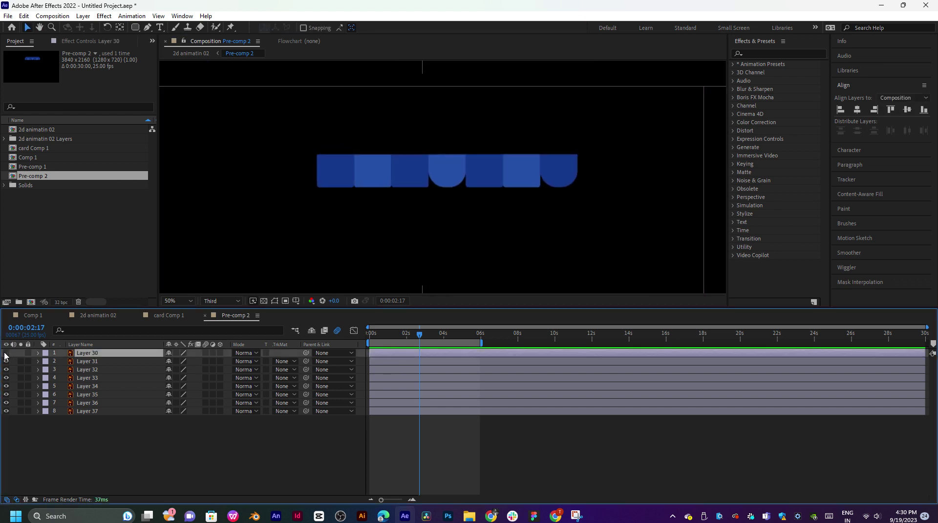
{"action": "left_click", "coordinate": [6, 352]}
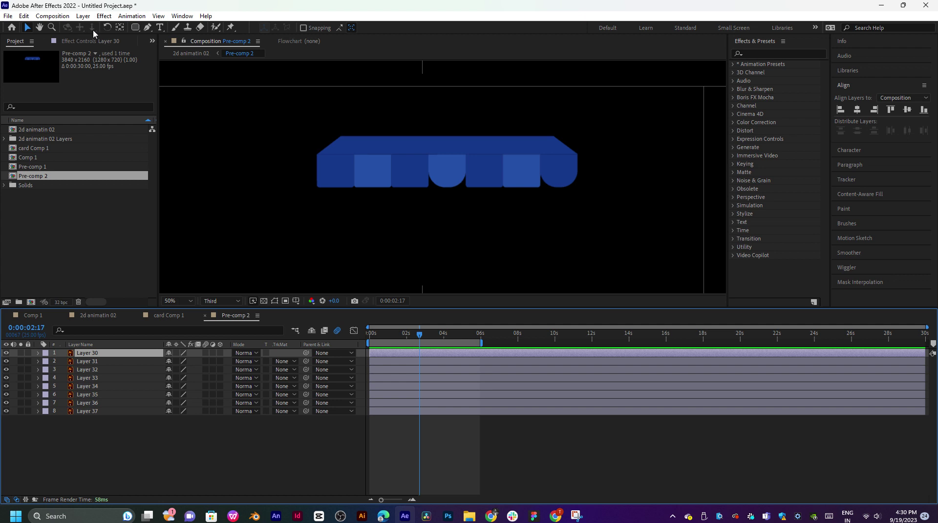
{"action": "left_click", "coordinate": [119, 28]}
{"action": "scroll", "coordinate": [392, 199], "scroll_direction": "down", "scroll_amount": 2}
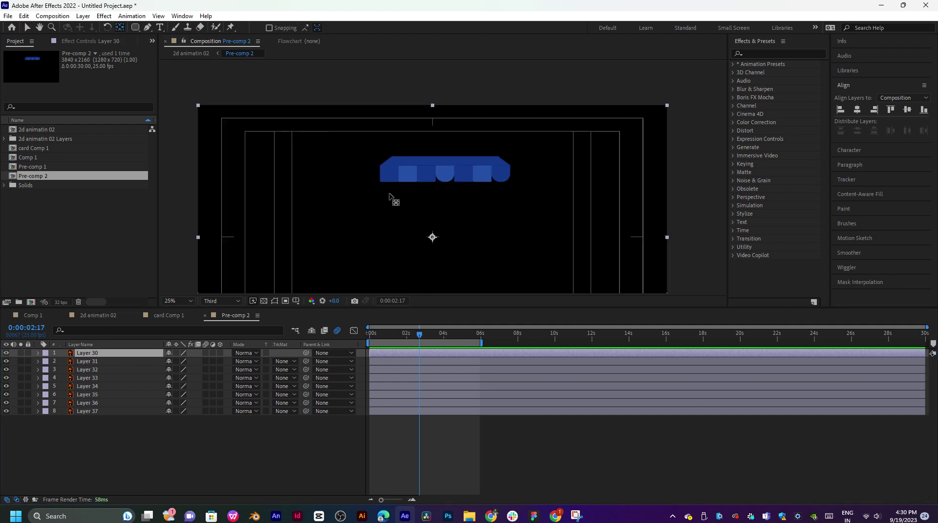
{"action": "left_click_drag", "start_coordinate": [436, 235], "coordinate": [448, 143]}
{"action": "scroll", "coordinate": [447, 166], "scroll_direction": "up", "scroll_amount": 2}
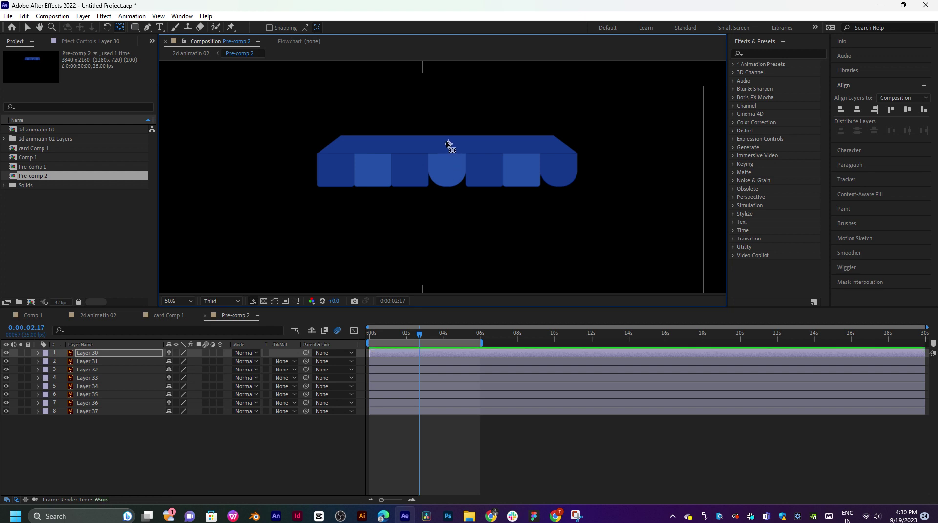
Identify Layer 31 by toggling its visibility, and move its anchor point to the top center of the awning's far-right rounded flap.
{"action": "left_click", "coordinate": [396, 362]}
{"action": "scroll", "coordinate": [395, 249], "scroll_direction": "down", "scroll_amount": 2}
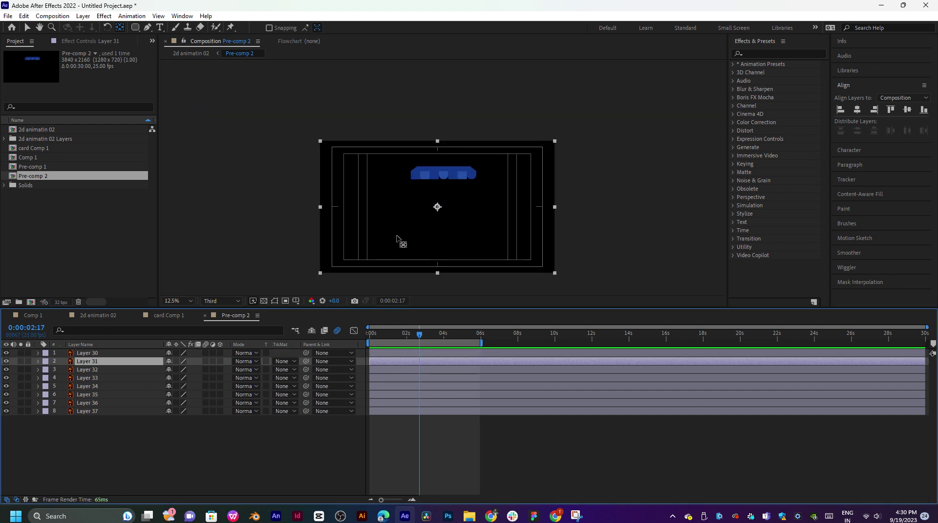
{"action": "scroll", "coordinate": [415, 234], "scroll_direction": "up", "scroll_amount": 2}
{"action": "scroll", "coordinate": [421, 236], "scroll_direction": "down", "scroll_amount": 1}
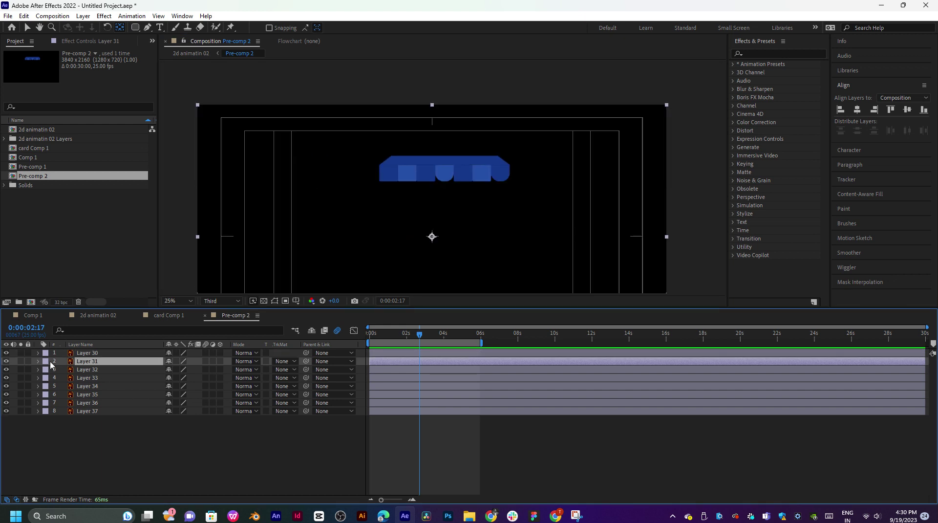
{"action": "left_click", "coordinate": [7, 361]}
{"action": "left_click", "coordinate": [7, 362]}
{"action": "left_click_drag", "start_coordinate": [432, 237], "coordinate": [501, 174]}
{"action": "scroll", "coordinate": [501, 176], "scroll_direction": "up", "scroll_amount": 4}
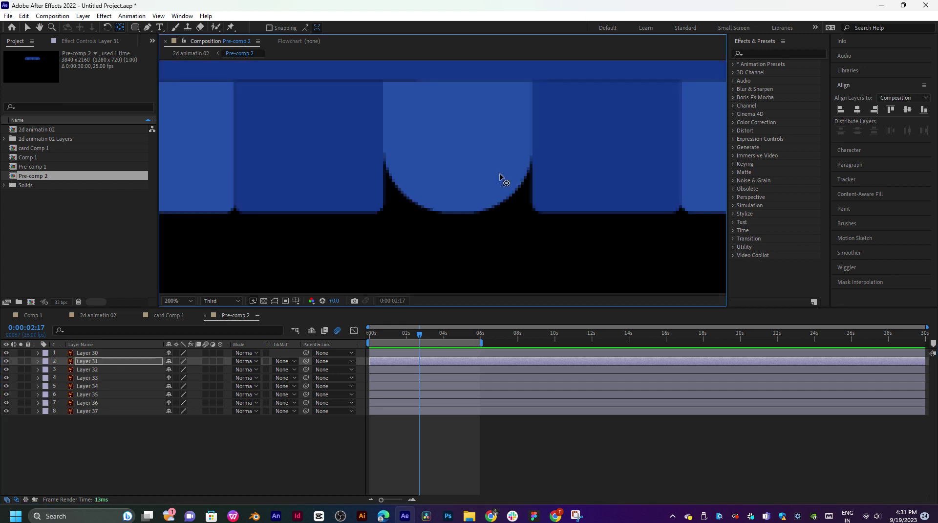
{"action": "scroll", "coordinate": [504, 177], "scroll_direction": "down", "scroll_amount": 1}
{"action": "left_click_drag", "start_coordinate": [573, 153], "coordinate": [434, 163]}
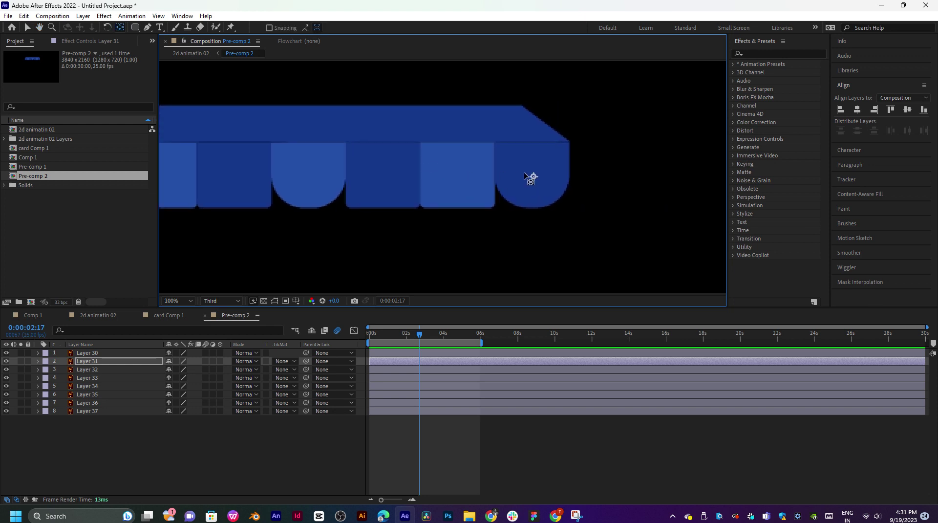
{"action": "key", "text": "period"}
{"action": "left_click_drag", "start_coordinate": [624, 177], "coordinate": [549, 113]}
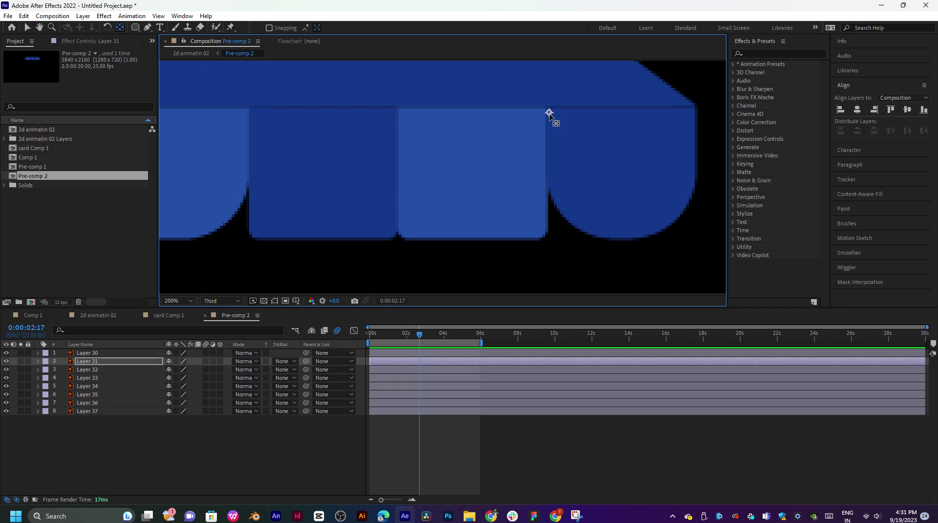
{"action": "left_click_drag", "start_coordinate": [549, 113], "coordinate": [624, 112]}
{"action": "left_click_drag", "start_coordinate": [624, 111], "coordinate": [623, 113]}
Identify Layer 32 by toggling its visibility, and move its anchor point to the top center of the light blue flap beside the far-right one.
{"action": "left_click", "coordinate": [6, 370]}
{"action": "left_click", "coordinate": [5, 370]}
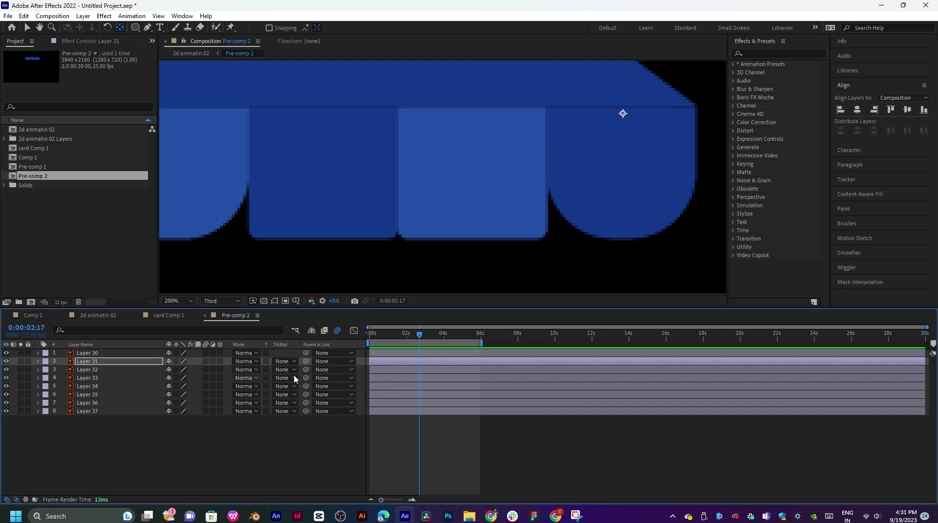
{"action": "left_click", "coordinate": [416, 370]}
{"action": "scroll", "coordinate": [462, 253], "scroll_direction": "down", "scroll_amount": 4}
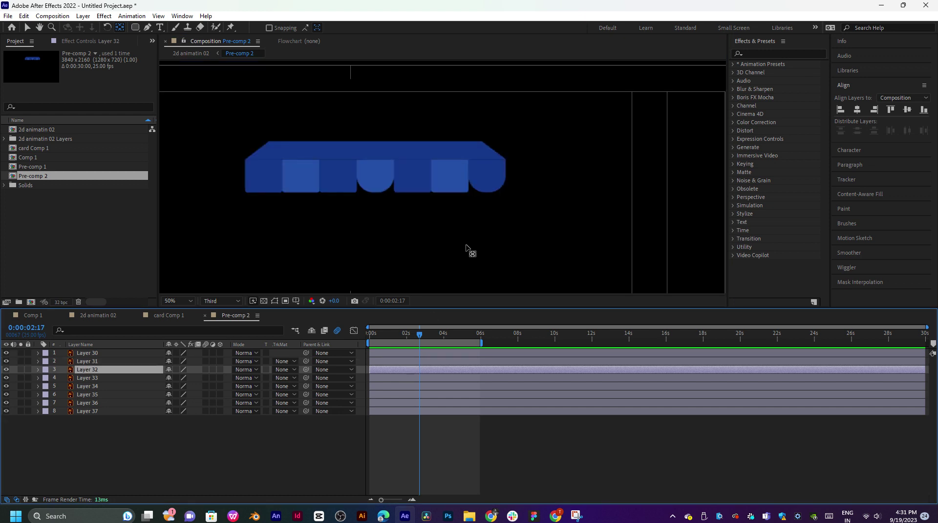
{"action": "scroll", "coordinate": [466, 245], "scroll_direction": "down", "scroll_amount": 2}
{"action": "left_click_drag", "start_coordinate": [396, 239], "coordinate": [446, 176]}
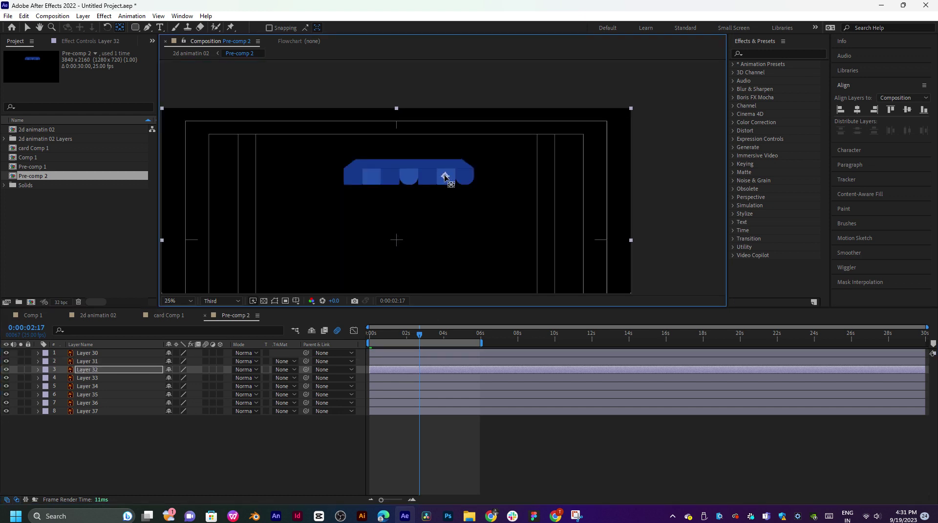
{"action": "scroll", "coordinate": [445, 176], "scroll_direction": "up", "scroll_amount": 8}
{"action": "scroll", "coordinate": [499, 169], "scroll_direction": "down", "scroll_amount": 2}
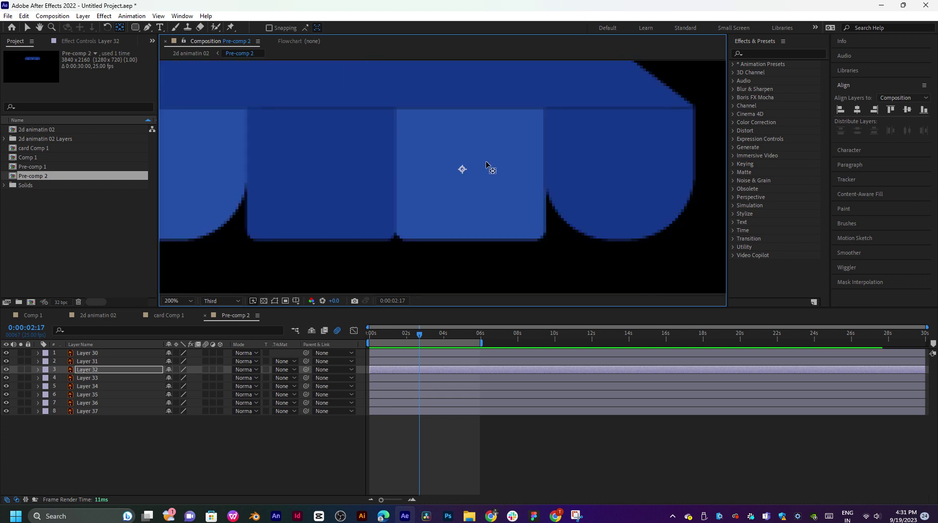
{"action": "left_click_drag", "start_coordinate": [462, 170], "coordinate": [470, 114]}
Move Layer 33's anchor point to the top center of the dark blue flap right of the middle rounded flap.
{"action": "left_click", "coordinate": [390, 379]}
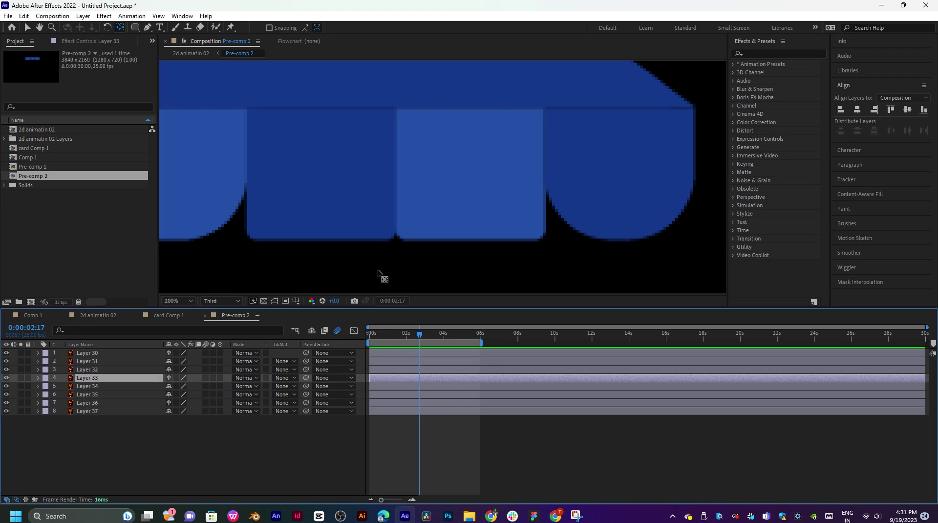
{"action": "scroll", "coordinate": [378, 271], "scroll_direction": "down", "scroll_amount": 6}
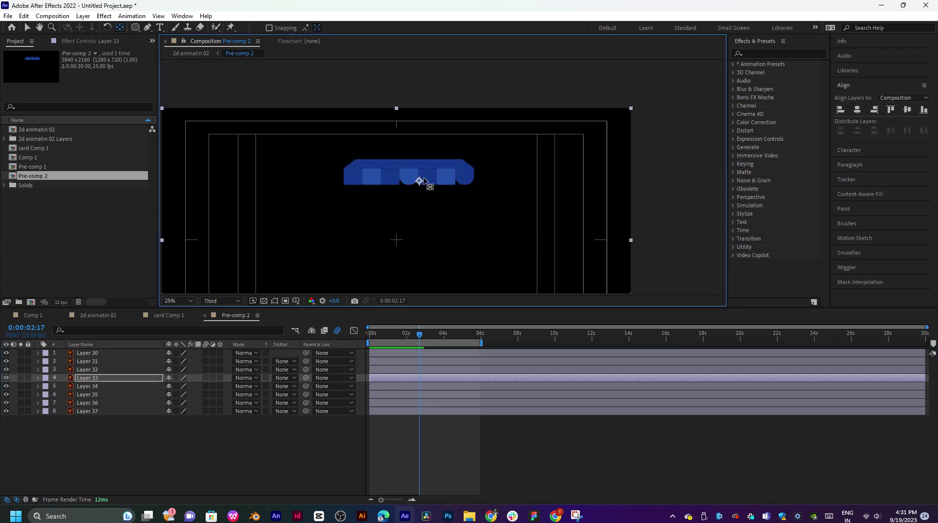
{"action": "scroll", "coordinate": [427, 180], "scroll_direction": "up", "scroll_amount": 4}
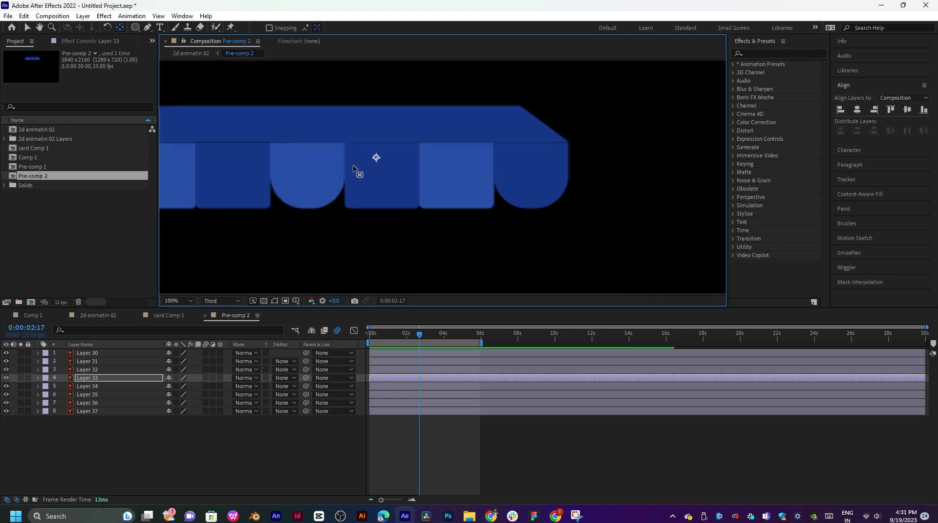
{"action": "scroll", "coordinate": [353, 169], "scroll_direction": "up", "scroll_amount": 4}
{"action": "scroll", "coordinate": [323, 159], "scroll_direction": "down", "scroll_amount": 2}
{"action": "left_click_drag", "start_coordinate": [342, 166], "coordinate": [324, 189]}
{"action": "key", "text": "y"}
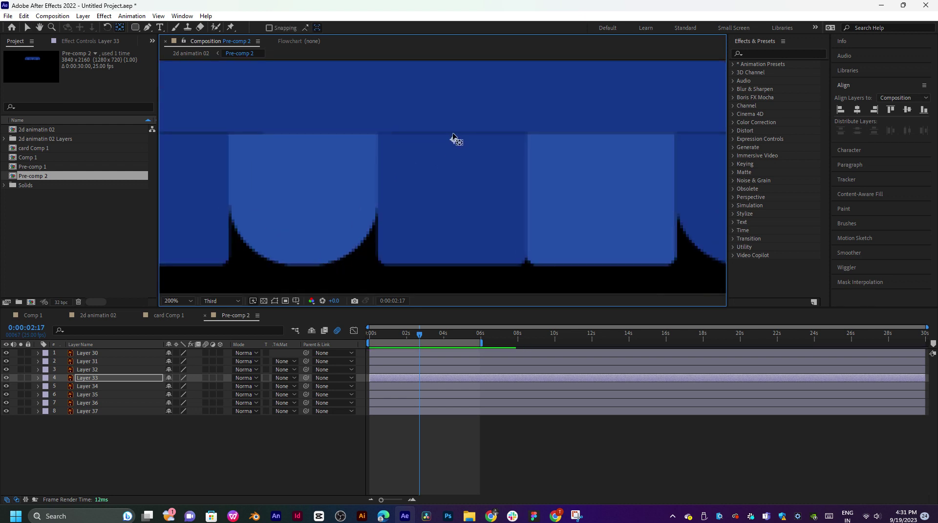
Move the anchor point of Layer 34, the rounded light-blue middle flap, to the centre of the flap's top edge.
{"action": "left_click", "coordinate": [389, 387]}
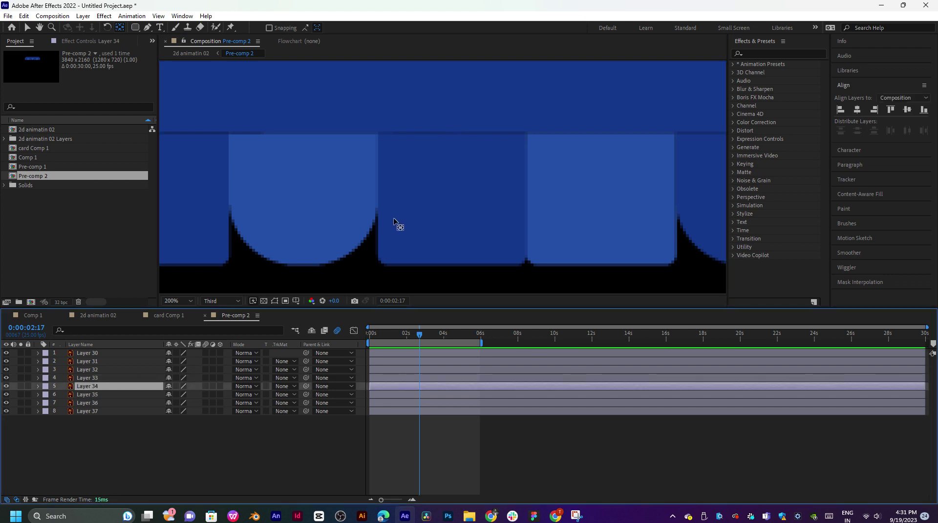
{"action": "scroll", "coordinate": [394, 221], "scroll_direction": "down", "scroll_amount": 3}
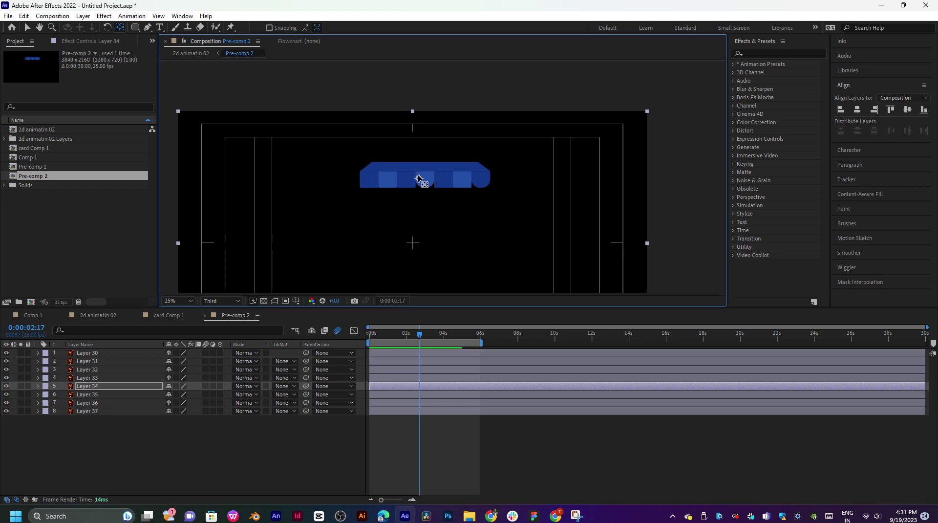
{"action": "scroll", "coordinate": [420, 178], "scroll_direction": "up", "scroll_amount": 5}
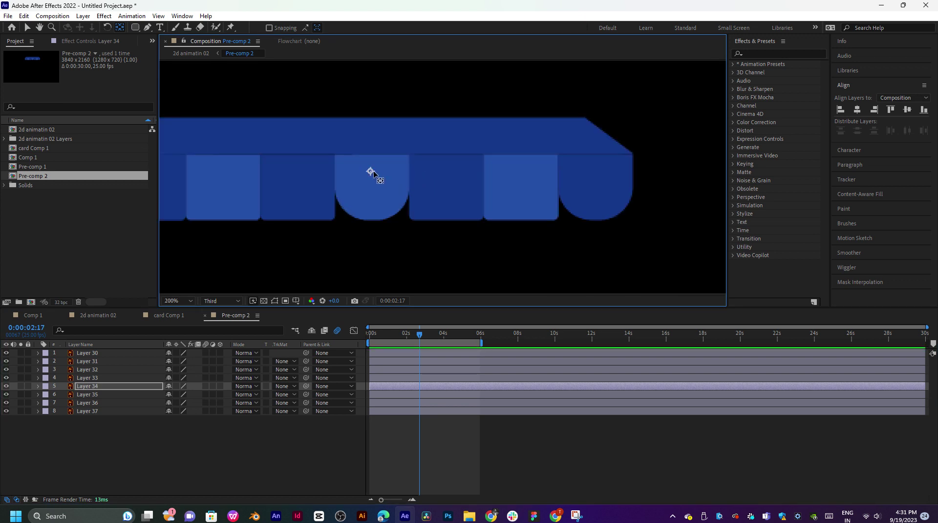
{"action": "scroll", "coordinate": [374, 173], "scroll_direction": "up", "scroll_amount": 1}
{"action": "left_click_drag", "start_coordinate": [291, 174], "coordinate": [520, 185]}
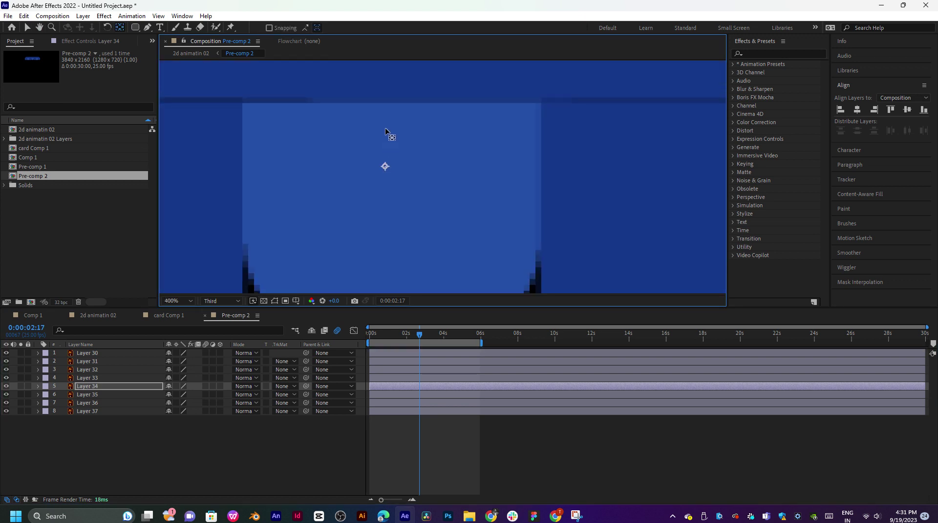
{"action": "left_click_drag", "start_coordinate": [386, 131], "coordinate": [382, 108]}
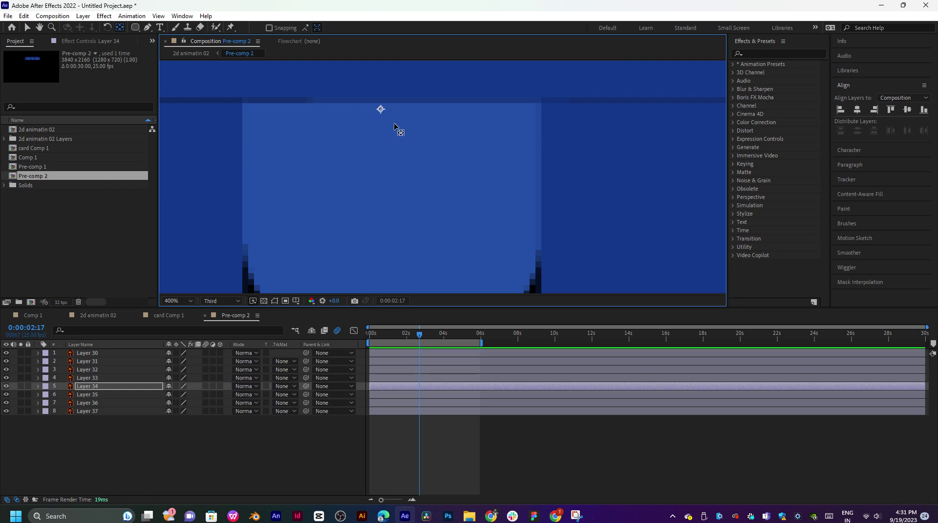
{"action": "scroll", "coordinate": [401, 134], "scroll_direction": "down", "scroll_amount": 5}
{"action": "scroll", "coordinate": [419, 178], "scroll_direction": "up", "scroll_amount": 2}
{"action": "key", "text": "h"}
{"action": "left_click_drag", "start_coordinate": [362, 177], "coordinate": [400, 177]}
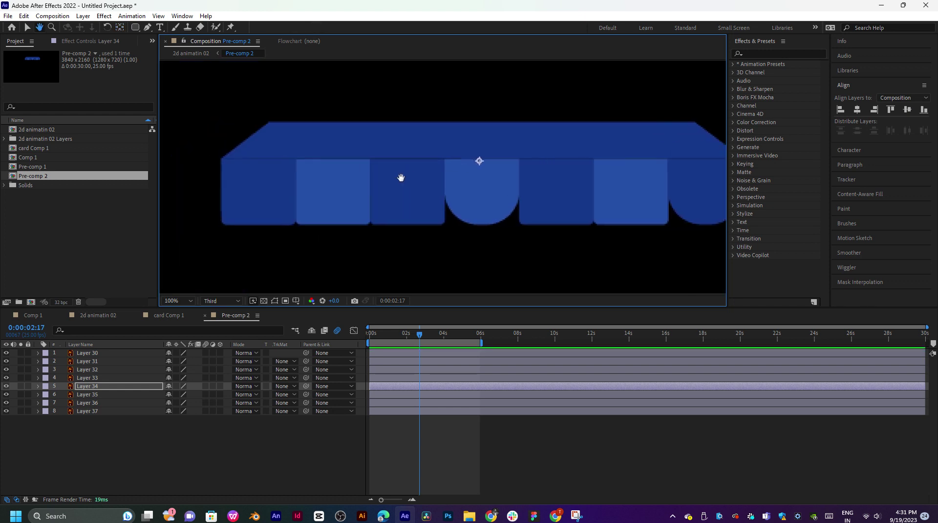
{"action": "key", "text": "y"}
Move the anchor point of Layer 35, the dark flap left of the rounded middle one, to its top edge centre.
{"action": "left_click", "coordinate": [399, 394]}
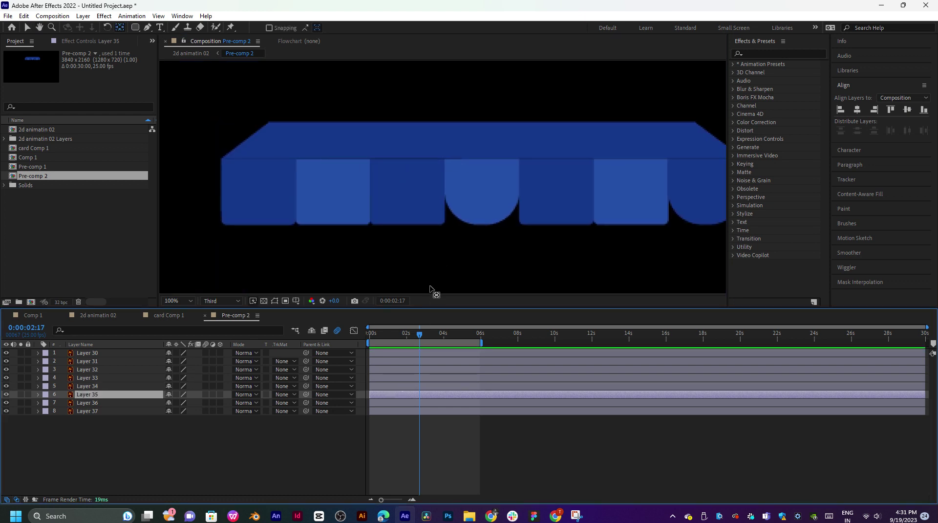
{"action": "scroll", "coordinate": [451, 264], "scroll_direction": "down", "scroll_amount": 4}
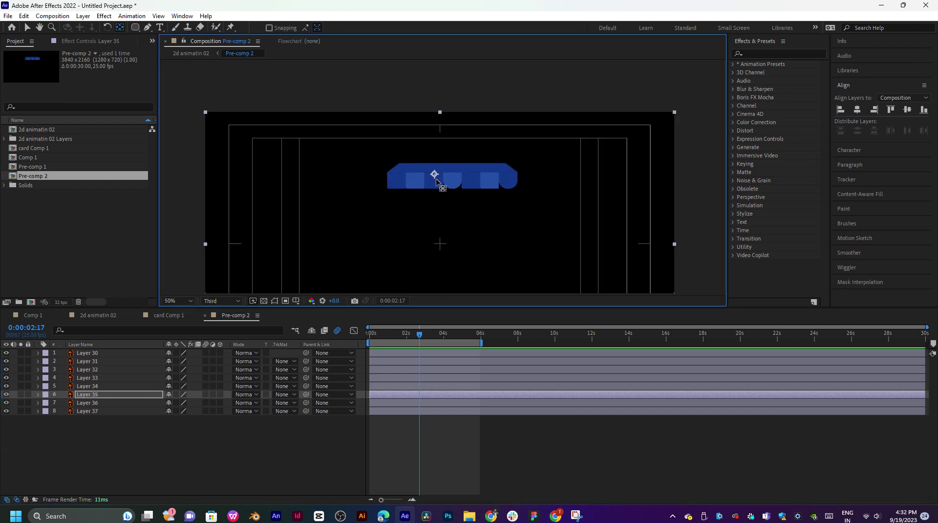
{"action": "scroll", "coordinate": [436, 181], "scroll_direction": "up", "scroll_amount": 5}
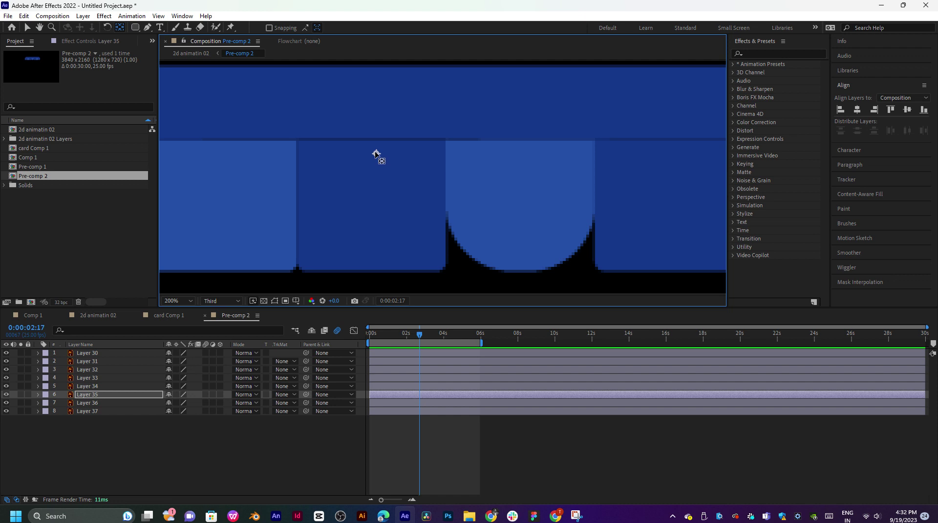
{"action": "mouse_move", "coordinate": [376, 152]}
{"action": "left_mouse_down"}
{"action": "mouse_move", "coordinate": [361, 143]}
{"action": "mouse_move", "coordinate": [368, 146]}
{"action": "left_mouse_up"}
Move the anchor point of Layer 36, the second flap from the awning's left end, to its top edge centre.
{"action": "left_click", "coordinate": [423, 402]}
{"action": "scroll", "coordinate": [403, 254], "scroll_direction": "down", "scroll_amount": 6}
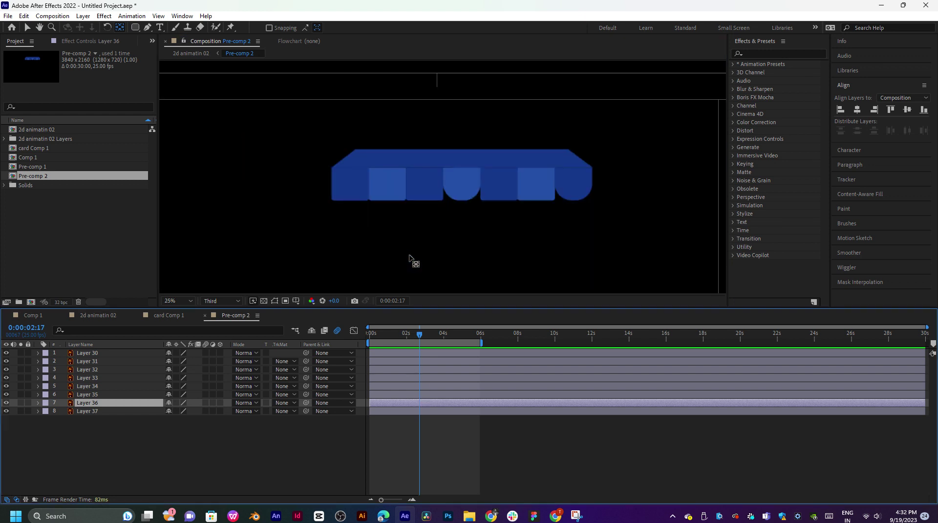
{"action": "left_click_drag", "start_coordinate": [430, 249], "coordinate": [416, 176]}
{"action": "scroll", "coordinate": [421, 189], "scroll_direction": "up", "scroll_amount": 4}
{"action": "scroll", "coordinate": [334, 195], "scroll_direction": "up", "scroll_amount": 2}
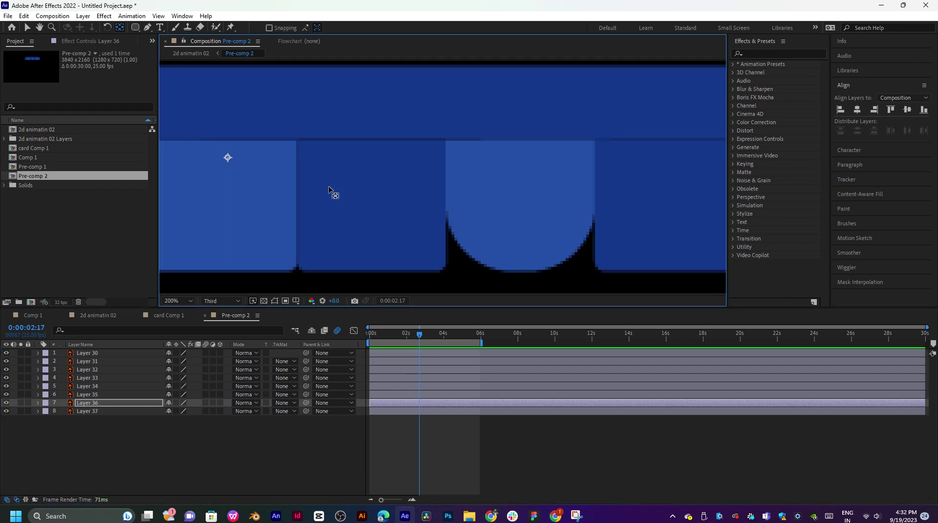
{"action": "left_click_drag", "start_coordinate": [333, 193], "coordinate": [476, 181]}
{"action": "left_click_drag", "start_coordinate": [396, 164], "coordinate": [392, 150]}
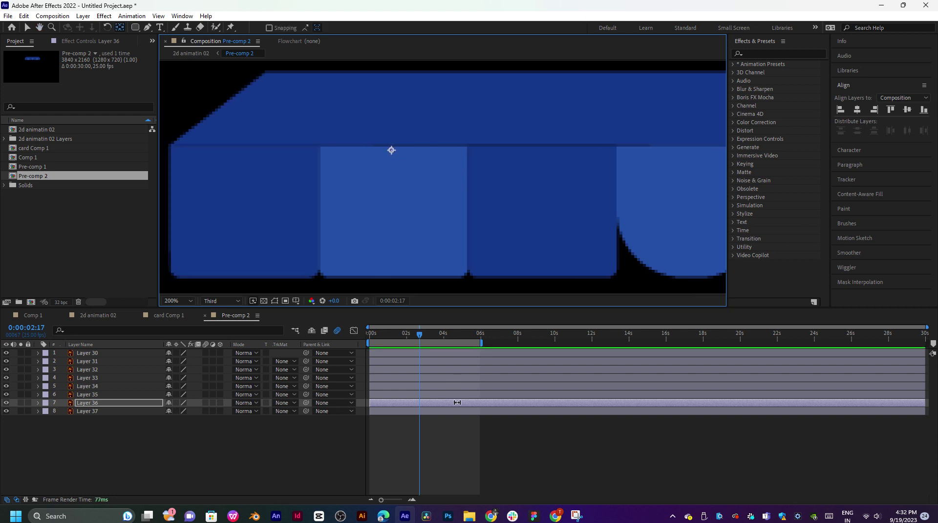
Place Layer 37's anchor point at the top centre of the leftmost awning flap and check all eight layers' anchor points.
{"action": "left_click", "coordinate": [442, 412]}
{"action": "scroll", "coordinate": [366, 264], "scroll_direction": "down", "scroll_amount": 6}
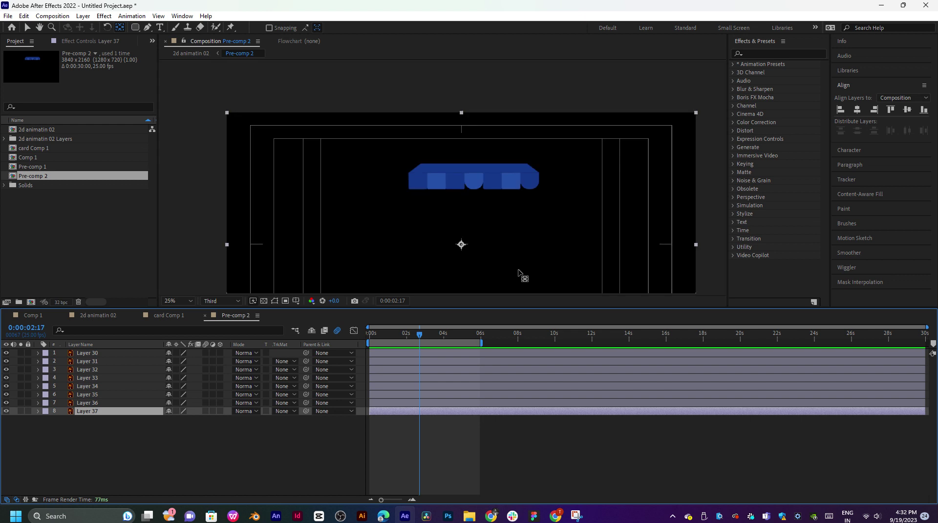
{"action": "left_click_drag", "start_coordinate": [461, 245], "coordinate": [417, 174]}
{"action": "scroll", "coordinate": [423, 188], "scroll_direction": "up", "scroll_amount": 2}
{"action": "scroll", "coordinate": [335, 191], "scroll_direction": "up", "scroll_amount": 2}
{"action": "key", "text": "space"}
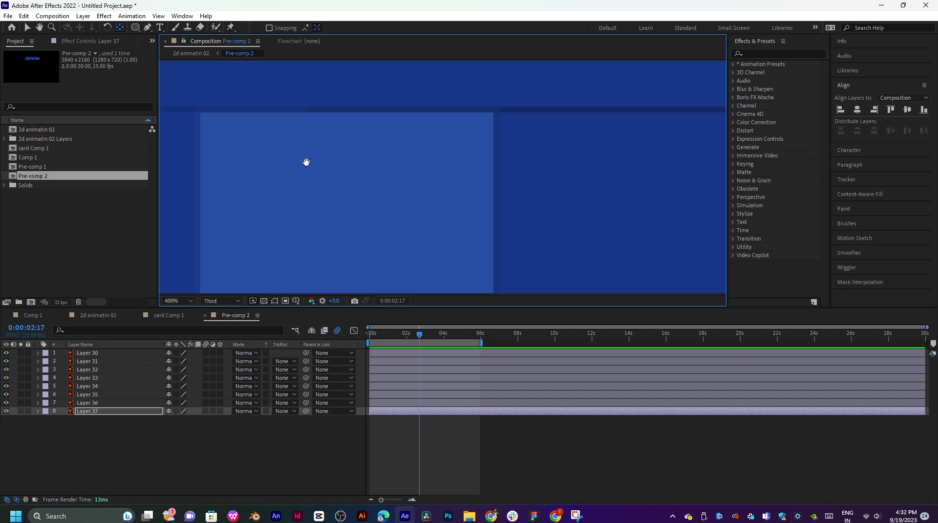
{"action": "left_click_drag", "start_coordinate": [316, 157], "coordinate": [581, 179]}
{"action": "scroll", "coordinate": [351, 179], "scroll_direction": "down", "scroll_amount": 1}
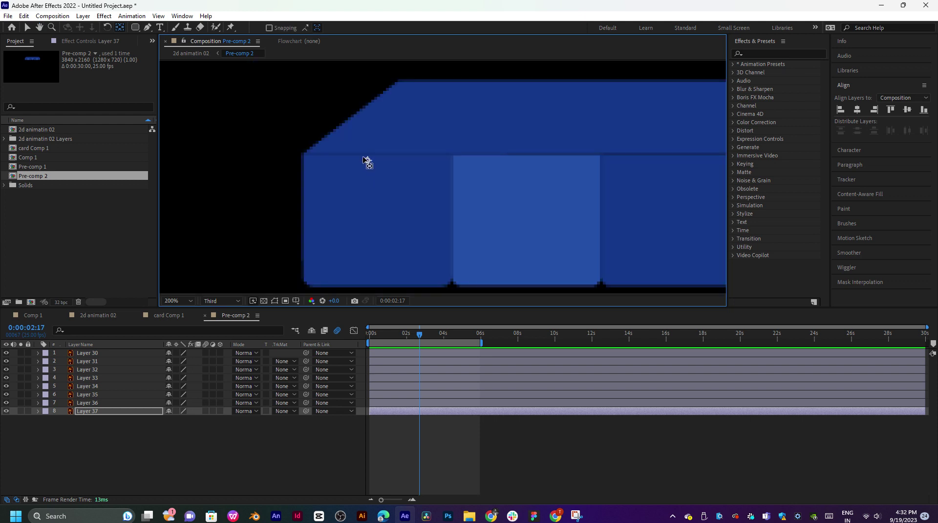
{"action": "left_click_drag", "start_coordinate": [364, 158], "coordinate": [373, 156]}
{"action": "scroll", "coordinate": [443, 193], "scroll_direction": "down", "scroll_amount": 4}
{"action": "left_click_drag", "start_coordinate": [557, 179], "coordinate": [502, 179]}
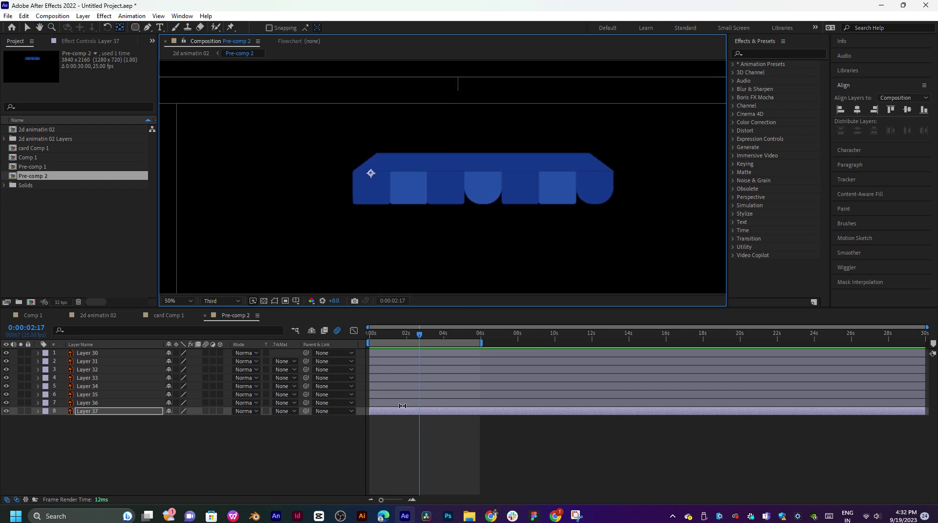
{"action": "left_click", "coordinate": [97, 354], "text": "shift"}
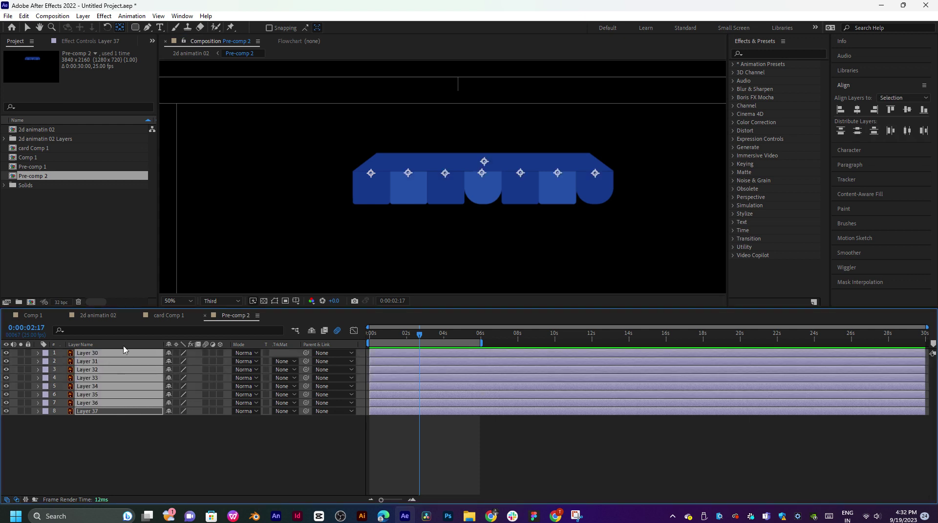
{"action": "left_click", "coordinate": [126, 435]}
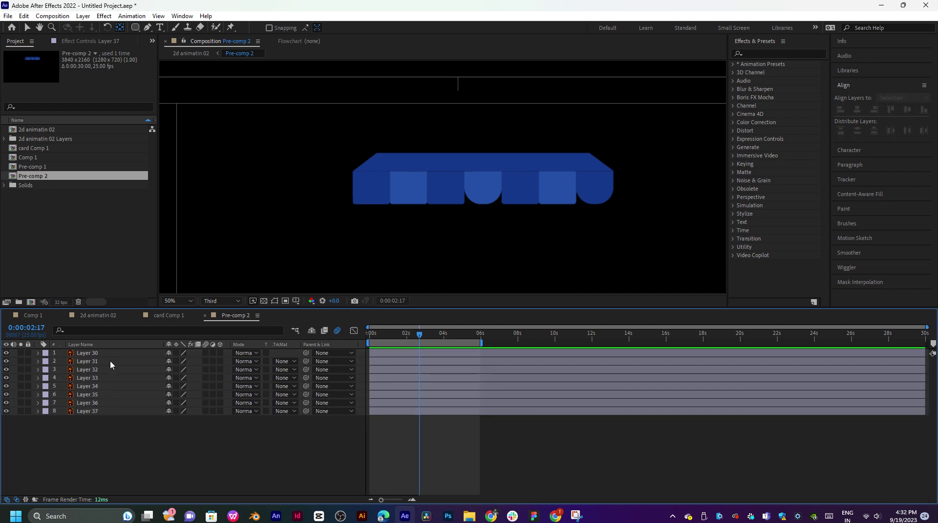
Select Layer 30, the awning's roof, and reveal its Scale property.
{"action": "left_click", "coordinate": [108, 353]}
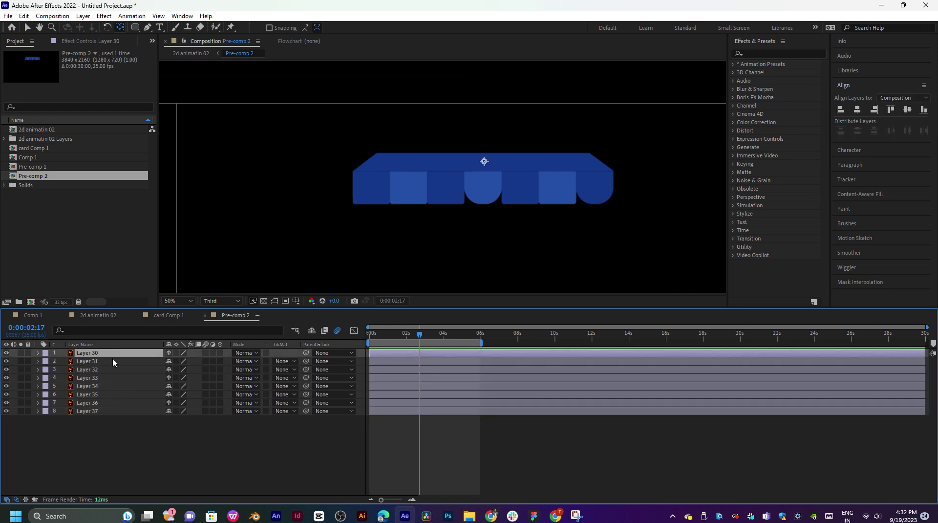
{"action": "key", "text": "s"}
{"action": "mouse_move", "coordinate": [420, 341]}
{"action": "left_mouse_down"}
{"action": "mouse_move", "coordinate": [439, 340]}
{"action": "mouse_move", "coordinate": [408, 341]}
{"action": "left_mouse_up"}
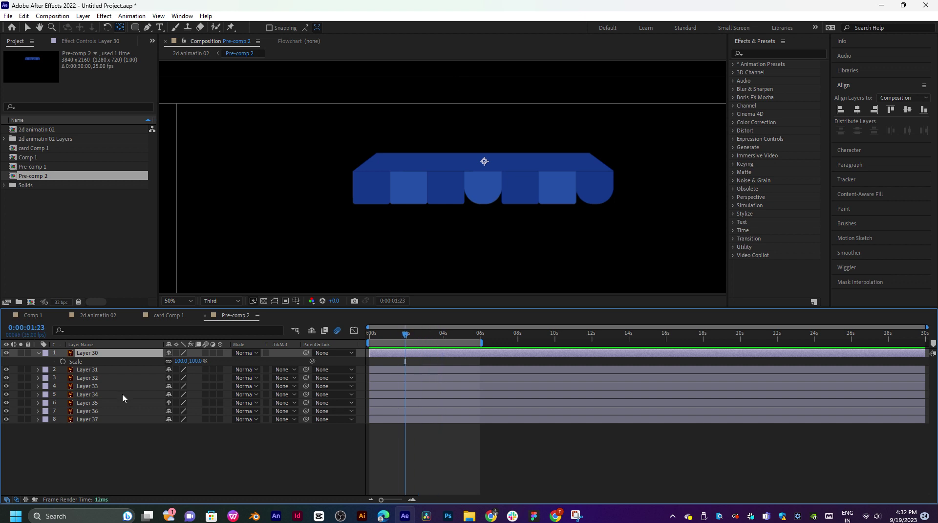
{"action": "left_click", "coordinate": [415, 342]}
{"action": "right_click", "coordinate": [415, 341]}
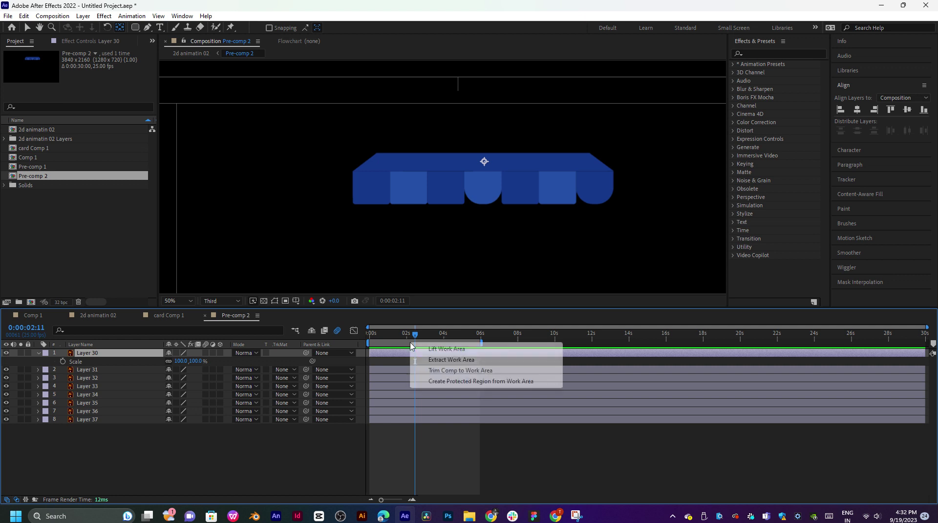
{"action": "left_click", "coordinate": [462, 360]}
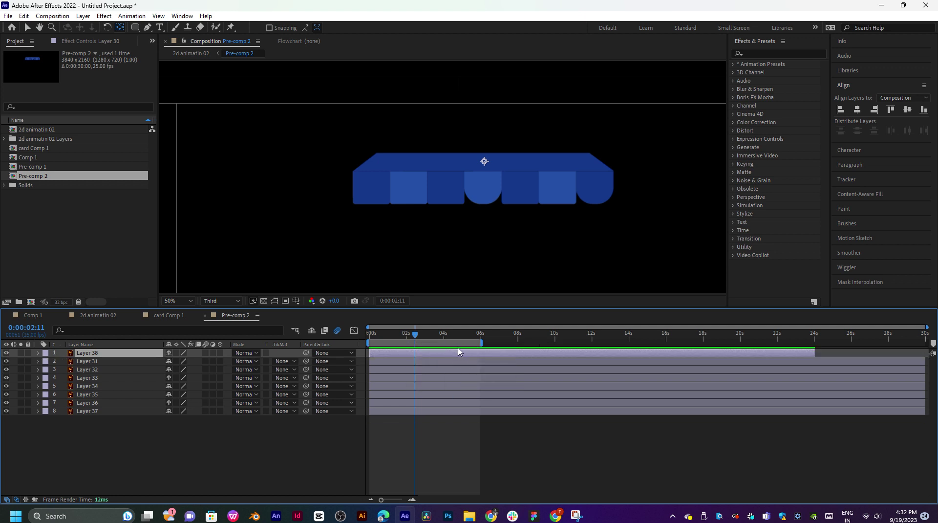
{"action": "key", "text": "ctrl+z"}
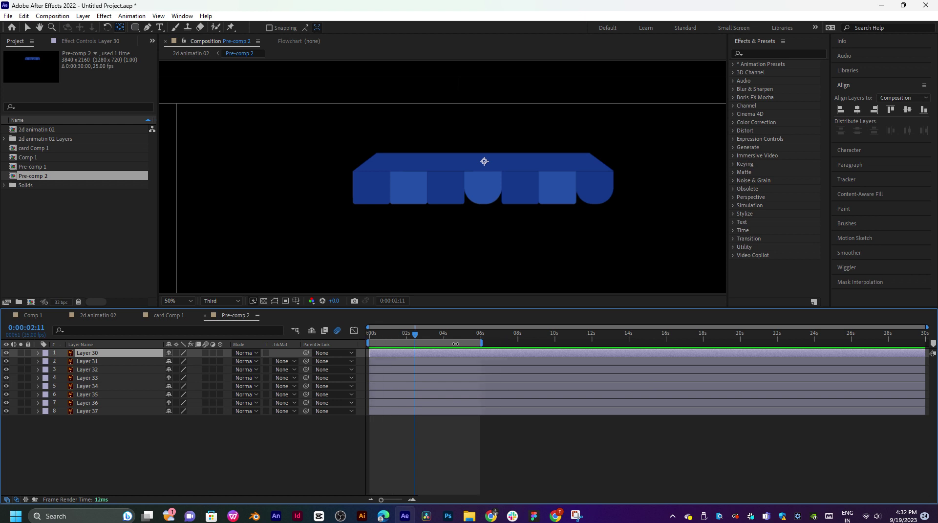
Trim the Pre-comp 2 composition to its work area.
{"action": "right_click", "coordinate": [424, 348]}
{"action": "left_click", "coordinate": [460, 372]}
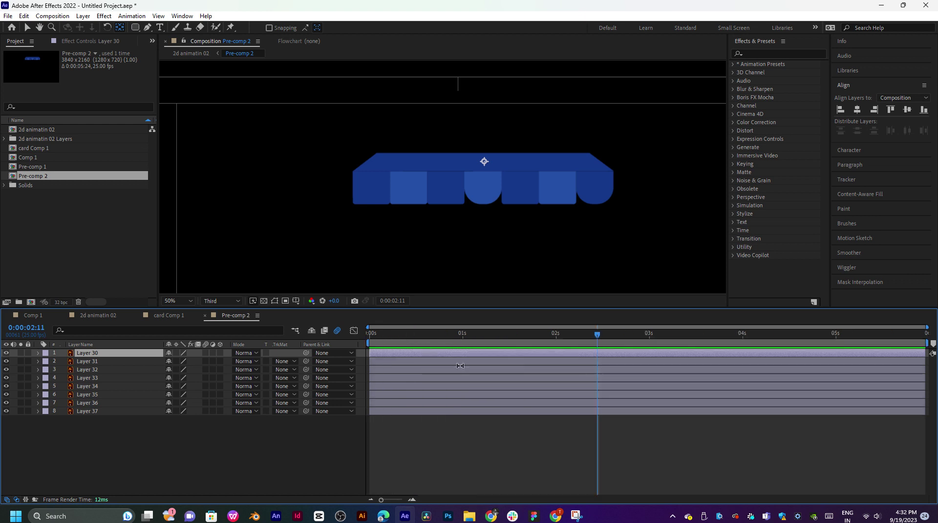
Keyframe Layer 30's Scale at 100, 100% at 0:00:01:00 and 100, 0% at 0:00:00:10, with proportions unlinked, and preview it.
{"action": "mouse_move", "coordinate": [466, 334]}
{"action": "left_mouse_down"}
{"action": "mouse_move", "coordinate": [433, 334]}
{"action": "mouse_move", "coordinate": [463, 335]}
{"action": "left_mouse_up"}
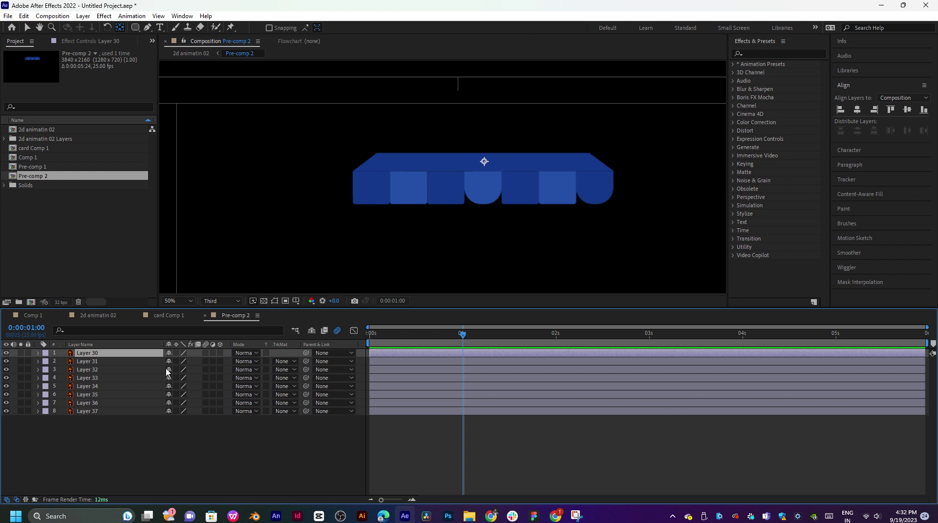
{"action": "key", "text": "s"}
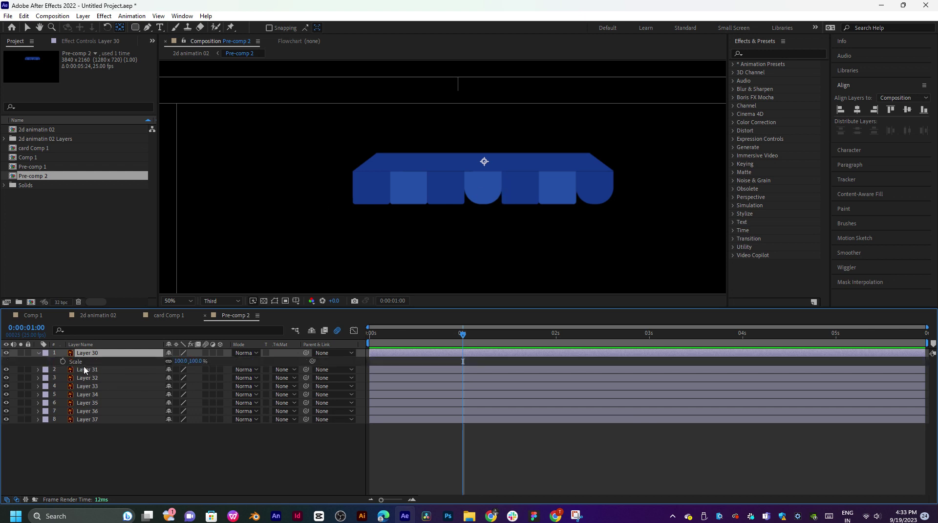
{"action": "left_click", "coordinate": [63, 361]}
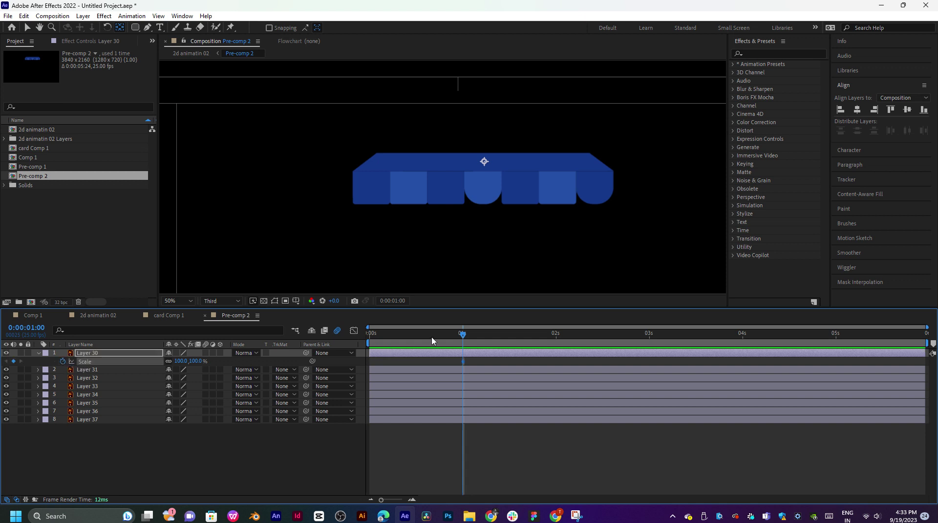
{"action": "left_click", "coordinate": [407, 334]}
{"action": "mouse_move", "coordinate": [194, 364]}
{"action": "left_mouse_down"}
{"action": "mouse_move", "coordinate": [150, 368]}
{"action": "mouse_move", "coordinate": [182, 361]}
{"action": "left_mouse_up"}
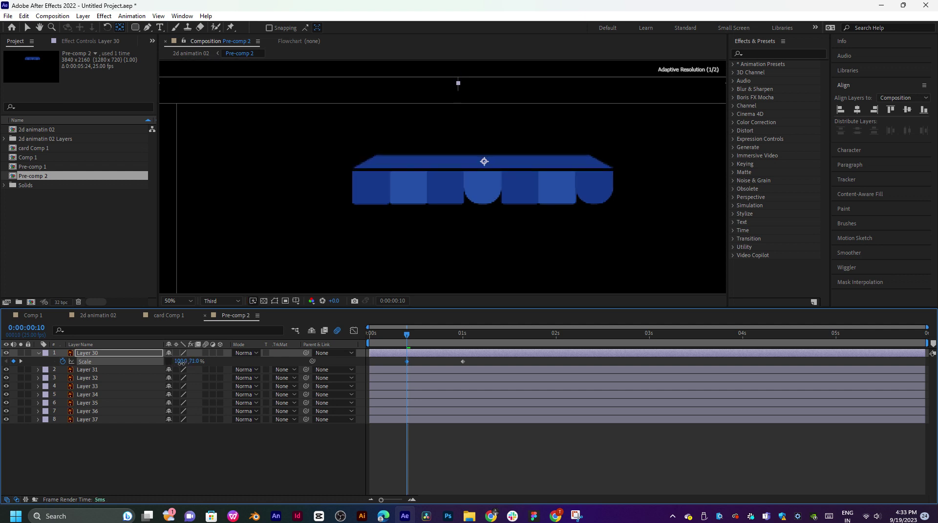
{"action": "key", "text": "Return"}
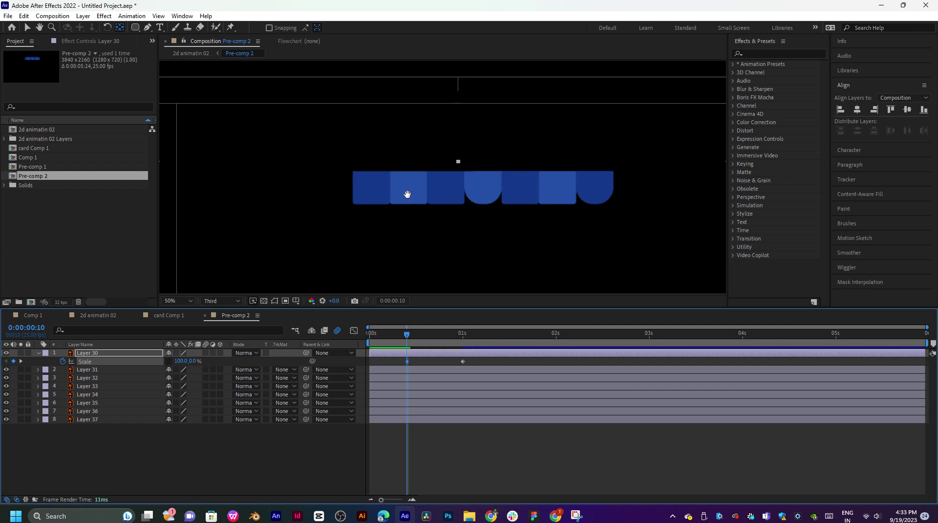
{"action": "key", "text": "space"}
{"action": "key", "text": "space"}
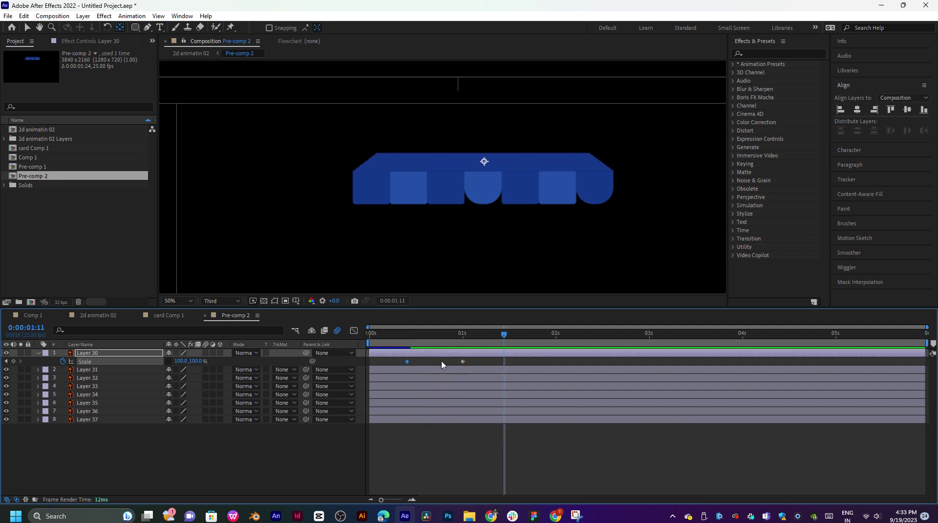
Shift Layer 30's full-size Scale keyframe earlier to about 0:00:00:20 and preview the quicker animation.
{"action": "left_click", "coordinate": [404, 335]}
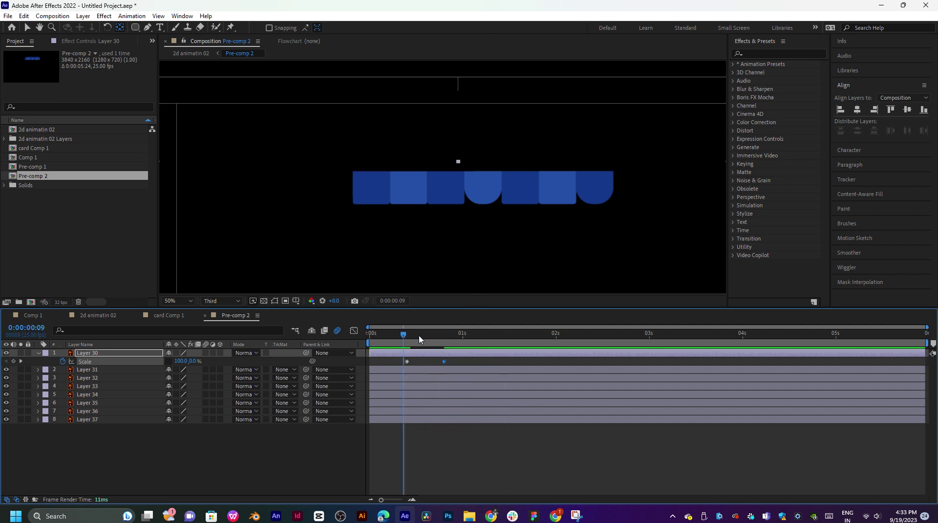
{"action": "key", "text": "space"}
{"action": "left_click", "coordinate": [408, 335]}
{"action": "key", "text": "space"}
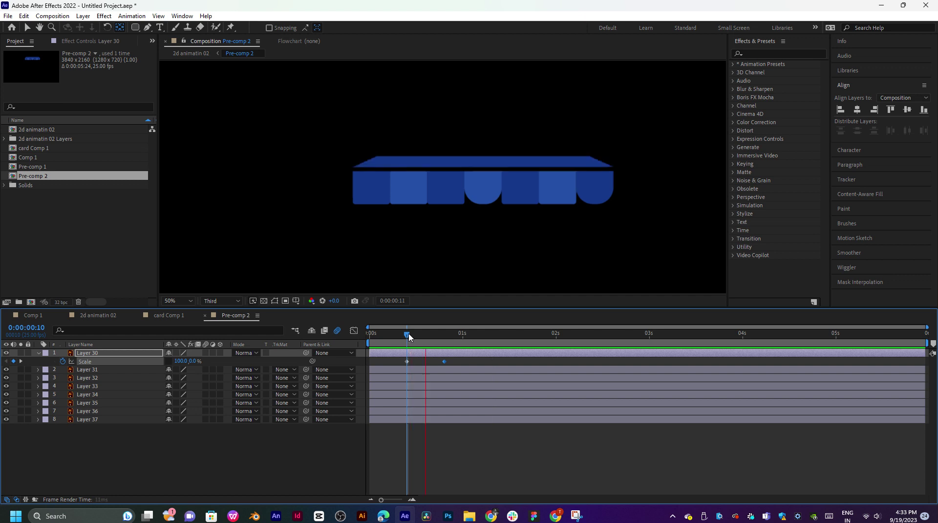
{"action": "left_click", "coordinate": [411, 337]}
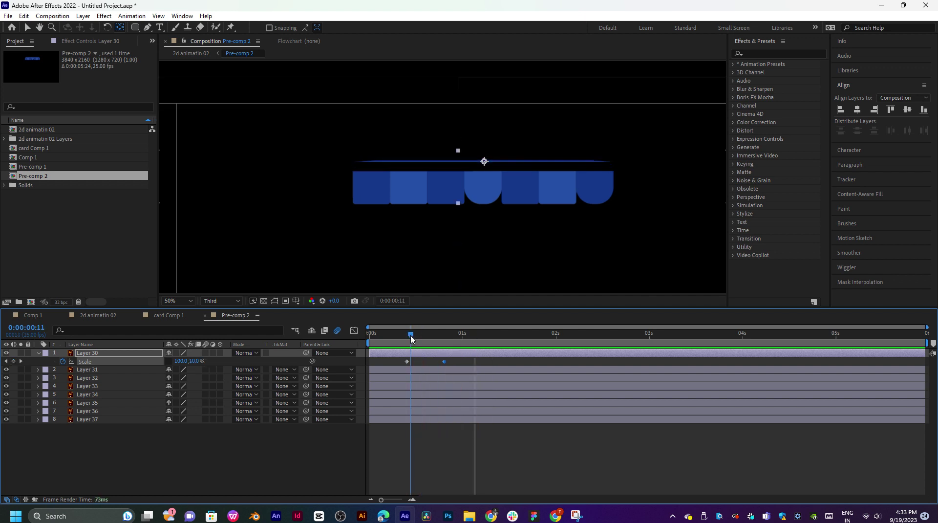
Set Layer 30's horizontal Scale to 0% on the 0:00:00:10 keyframe and preview the animation.
{"action": "left_click", "coordinate": [408, 337]}
{"action": "left_click_drag", "start_coordinate": [181, 361], "coordinate": [162, 362]}
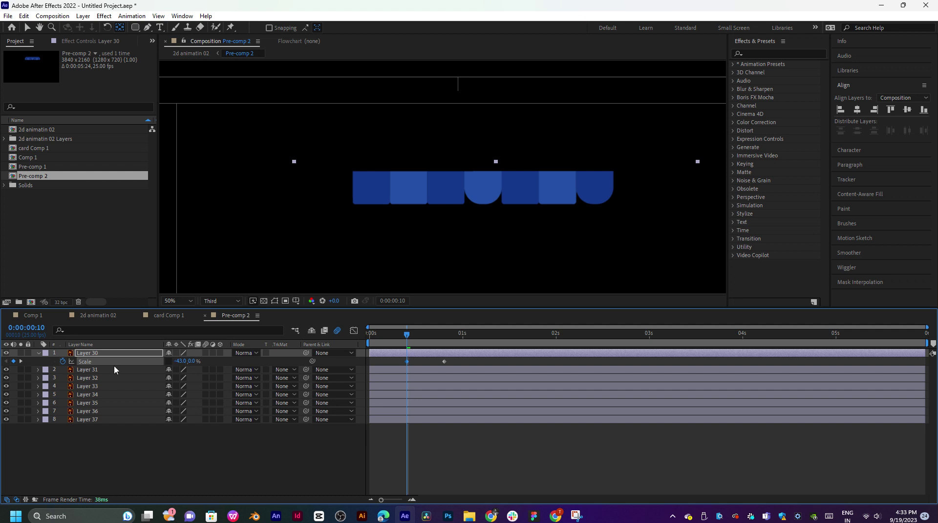
{"action": "left_click", "coordinate": [181, 360]}
{"action": "type", "text": "0"}
{"action": "key", "text": "Return"}
{"action": "key", "text": "space"}
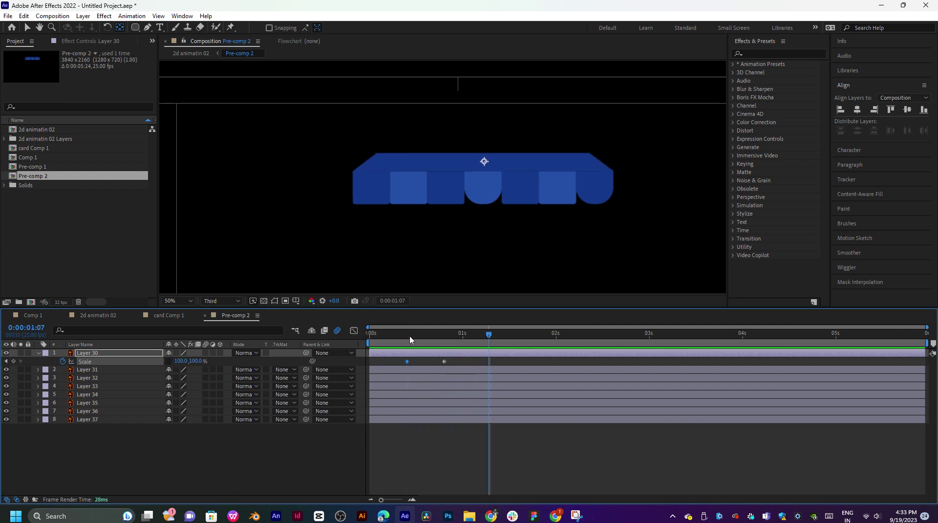
Replay Layer 30's scale-up animation several times from the 0:00:00:10 keyframe.
{"action": "key", "text": "space"}
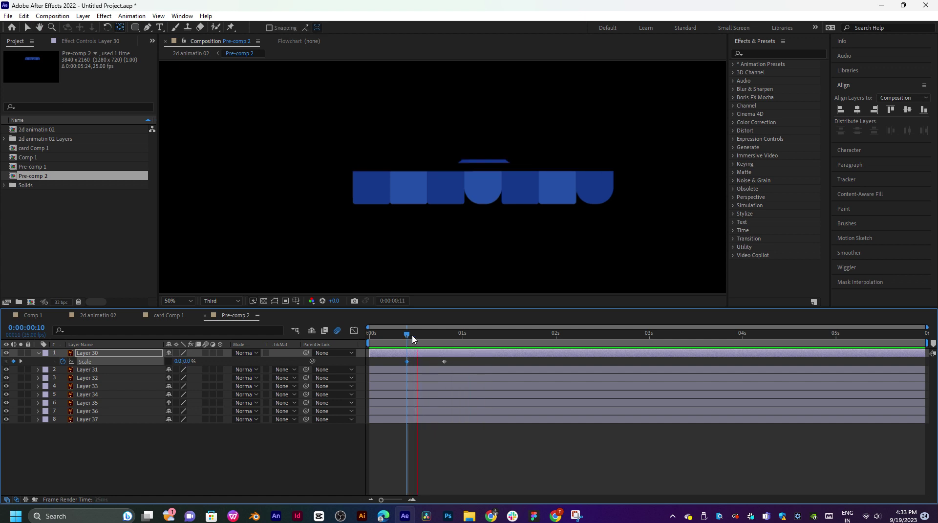
{"action": "key", "text": "space"}
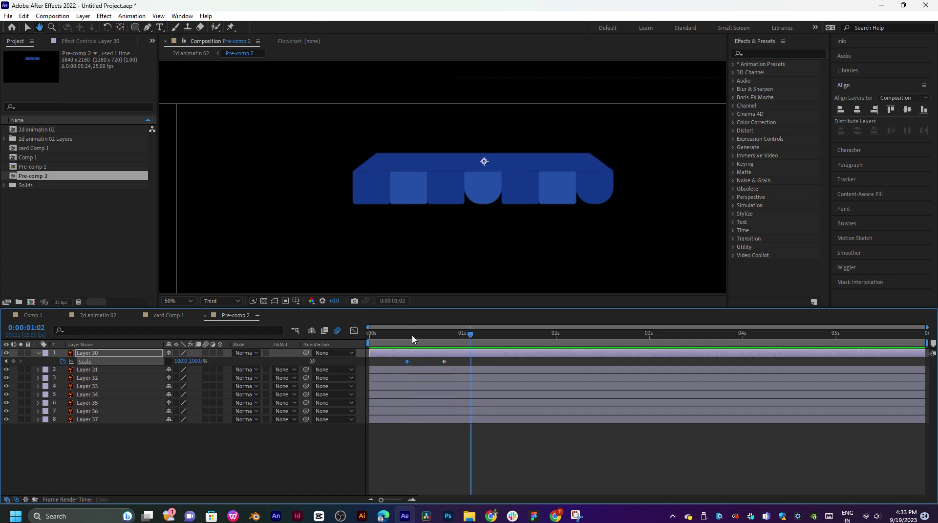
{"action": "key", "text": "space"}
{"action": "key", "text": "space"}
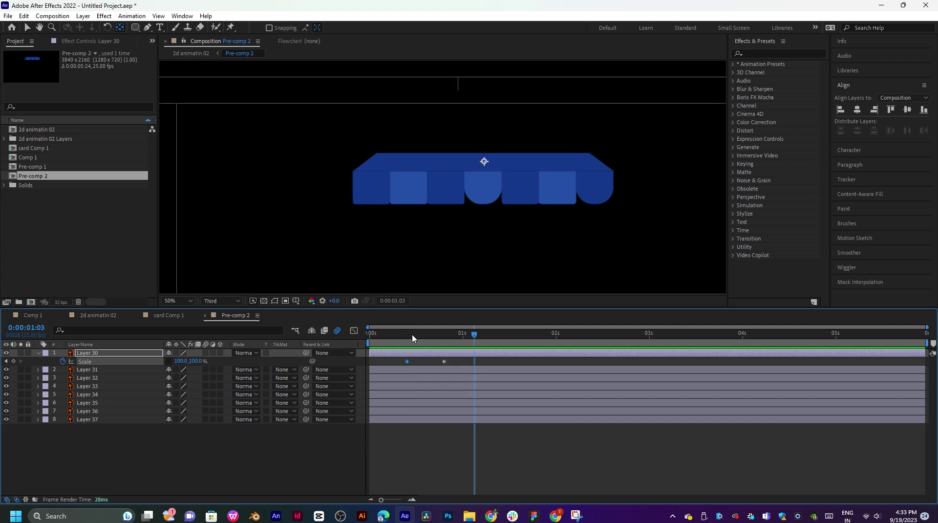
{"action": "key", "text": "space"}
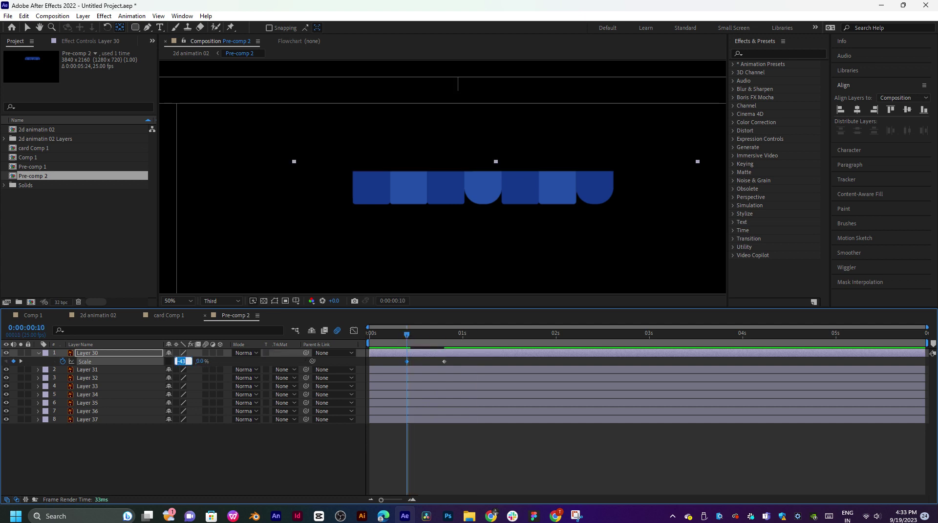
Set Layer 30's horizontal Scale to 100% on the 0:00:00:10 keyframe and preview the animation.
{"action": "key", "text": "Return"}
{"action": "key", "text": "space"}
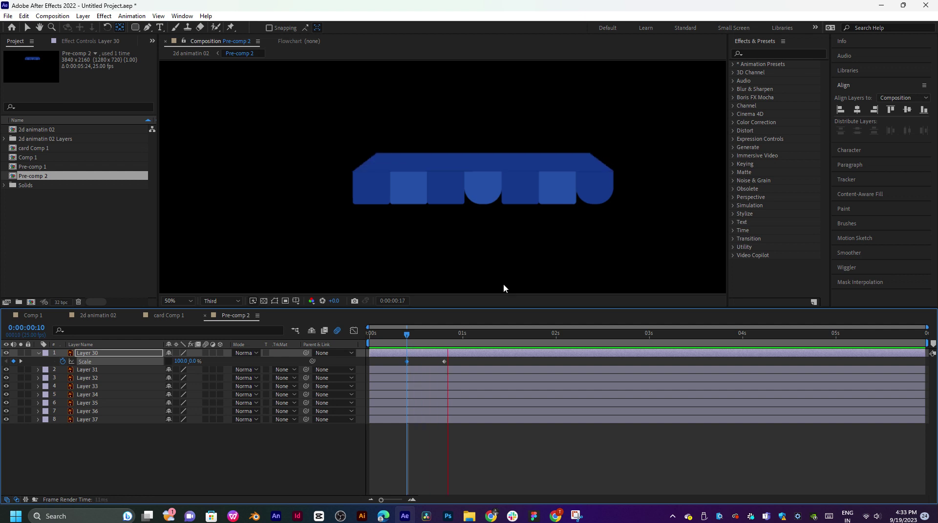
{"action": "key", "text": "space"}
{"action": "left_click", "coordinate": [405, 335]}
{"action": "key", "text": "space"}
{"action": "key", "text": "space"}
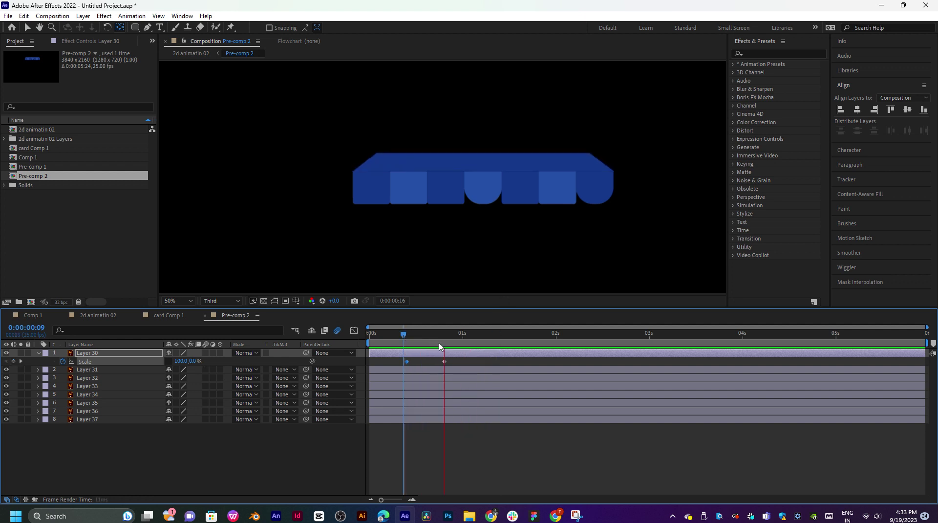
{"action": "key", "text": "space"}
Apply Easy Ease to both of Layer 30's Scale keyframes and preview the eased motion.
{"action": "left_click_drag", "start_coordinate": [415, 339], "coordinate": [389, 371]}
{"action": "right_click", "coordinate": [409, 364]}
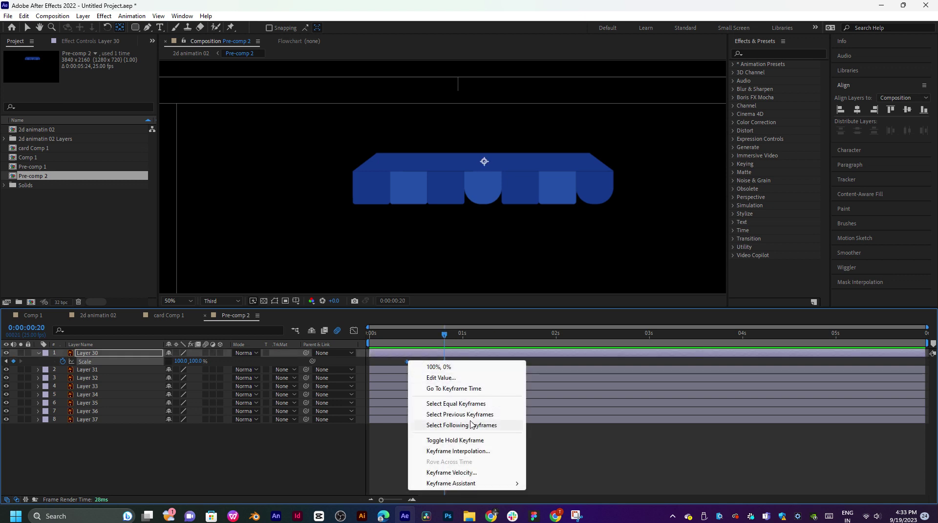
{"action": "mouse_move", "coordinate": [489, 483]}
{"action": "left_click", "coordinate": [555, 419]}
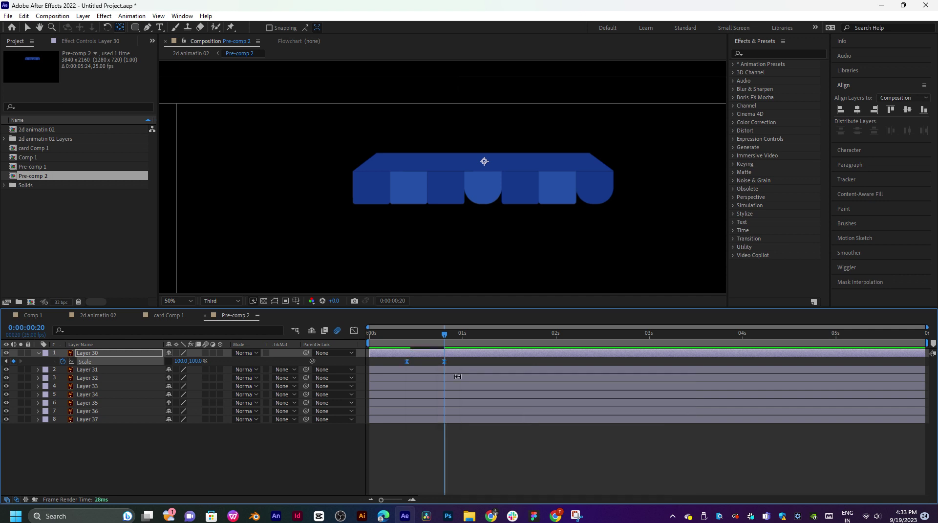
{"action": "left_click", "coordinate": [407, 338]}
{"action": "key", "text": "space"}
{"action": "key", "text": "space"}
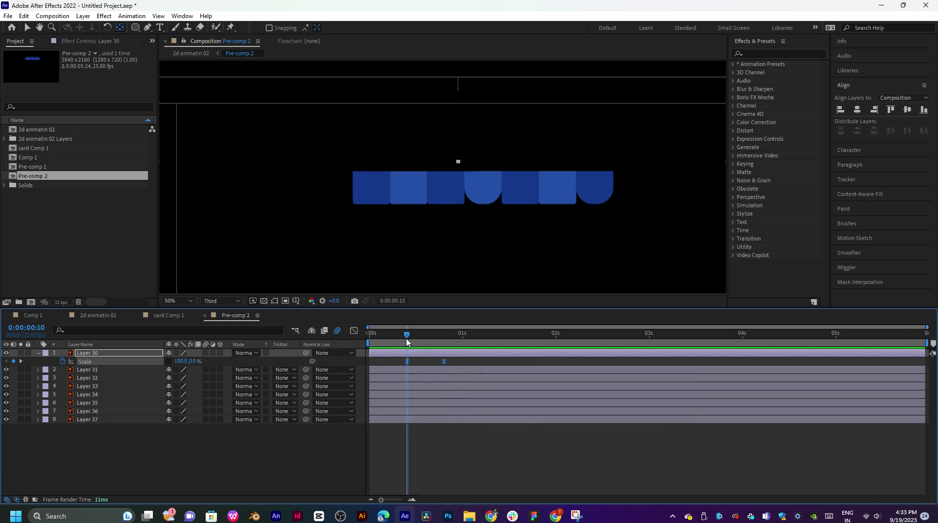
Reshape Layer 30's Scale speed curve in the Graph Editor into an early peak with a long slowdown, and preview it.
{"action": "left_click", "coordinate": [353, 330]}
{"action": "left_click_drag", "start_coordinate": [457, 465], "coordinate": [427, 472]}
{"action": "key", "text": "space"}
{"action": "key", "text": "space"}
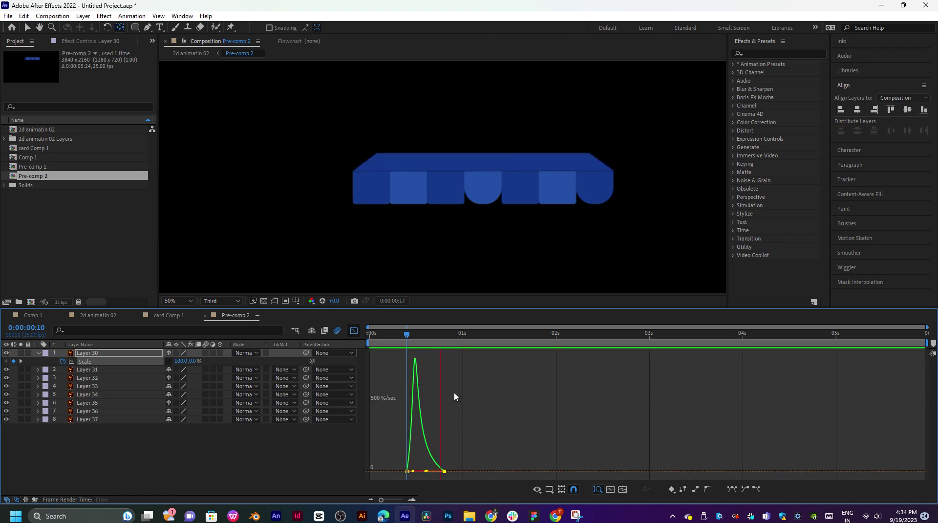
{"action": "key", "text": "space"}
{"action": "left_click", "coordinate": [354, 330]}
Move Layer 30's 0% Scale keyframe to about 0:00:00:01 and its full-size keyframe to about 0:00:00:14, previewing the timing.
{"action": "left_click_drag", "start_coordinate": [442, 335], "coordinate": [374, 367]}
{"action": "left_click", "coordinate": [385, 335]}
{"action": "key", "text": "space"}
{"action": "key", "text": "space"}
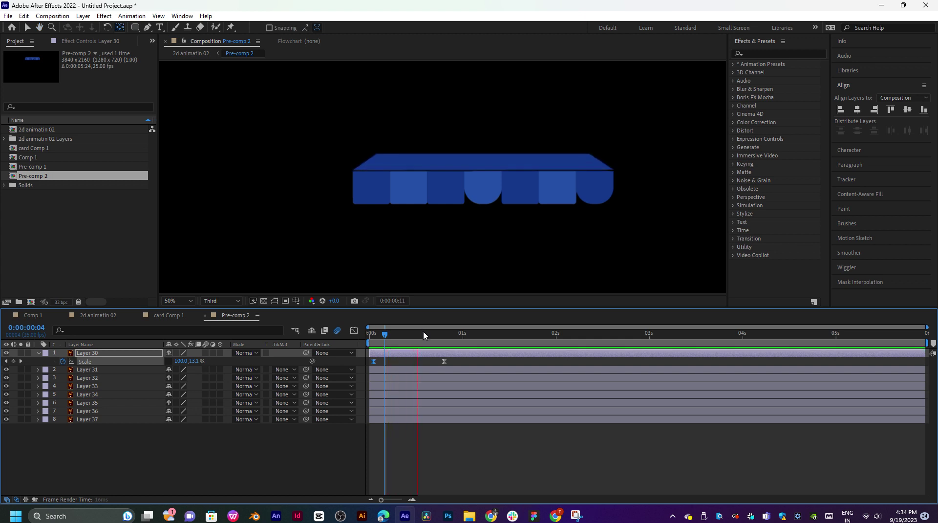
{"action": "left_click_drag", "start_coordinate": [444, 361], "coordinate": [420, 361]}
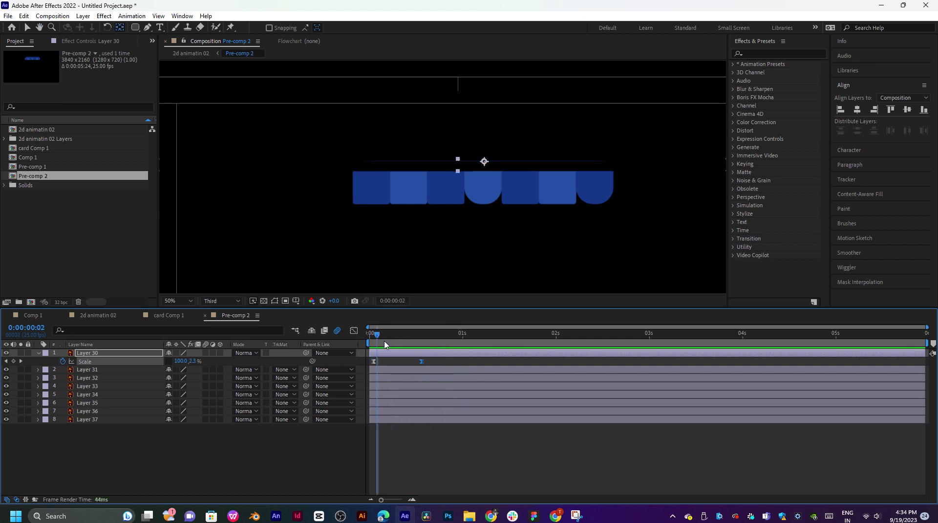
Add 100% Scale keyframes to Layers 31 through 37 at 0:00:00:18.
{"action": "left_click", "coordinate": [137, 370]}
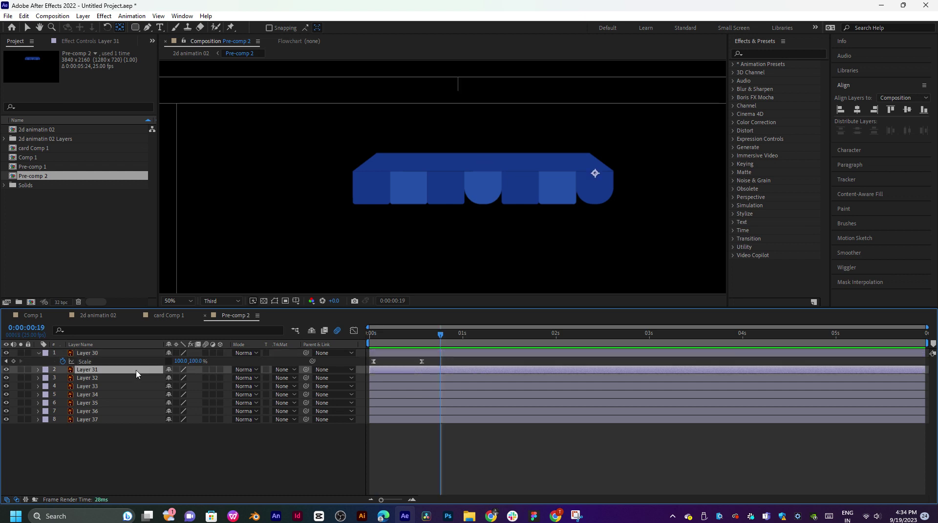
{"action": "left_click", "coordinate": [117, 412], "text": "shift"}
{"action": "left_click", "coordinate": [111, 421], "text": "shift"}
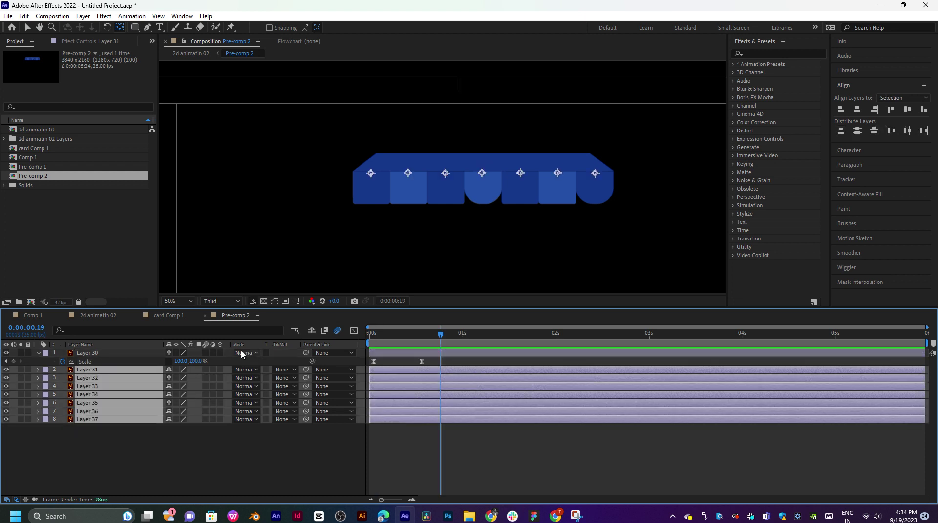
{"action": "key", "text": "s"}
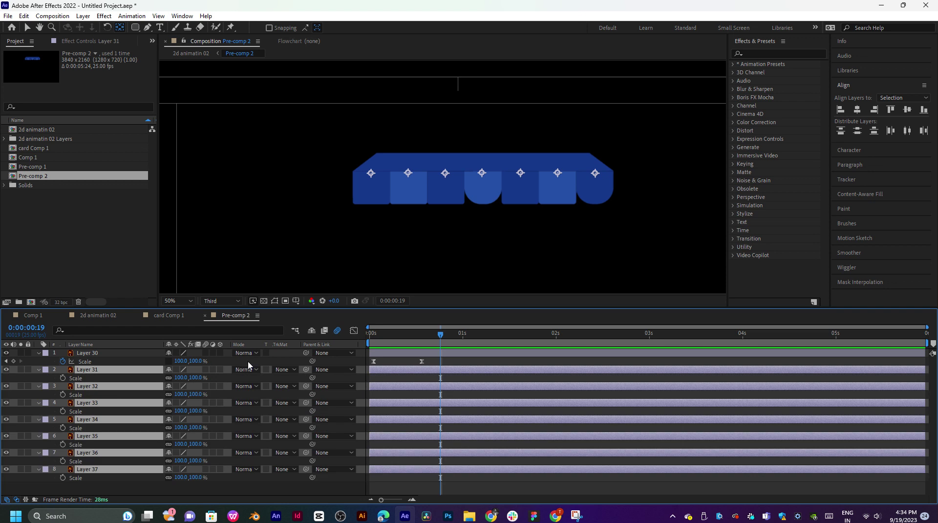
{"action": "left_click", "coordinate": [453, 346]}
{"action": "left_click", "coordinate": [62, 378]}
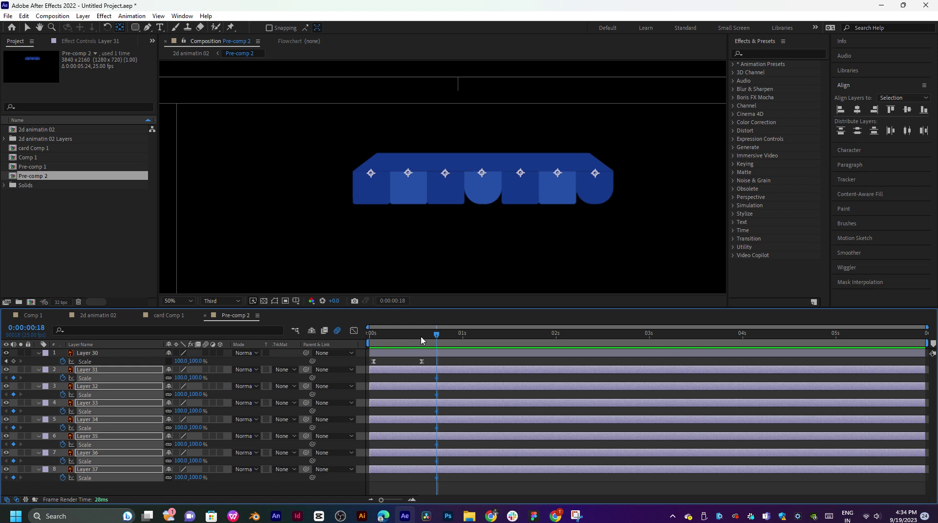
Unlink the Scale proportions of Layers 31 through 37, set their vertical Scale to 0% at 0:00:00:11, and preview the animation.
{"action": "left_click", "coordinate": [411, 344]}
{"action": "mouse_move", "coordinate": [180, 394]}
{"action": "left_mouse_down"}
{"action": "mouse_move", "coordinate": [153, 395]}
{"action": "mouse_move", "coordinate": [186, 397]}
{"action": "mouse_move", "coordinate": [174, 399]}
{"action": "left_mouse_up"}
{"action": "key", "text": "ctrl+z"}
{"action": "key", "text": "ctrl+z"}
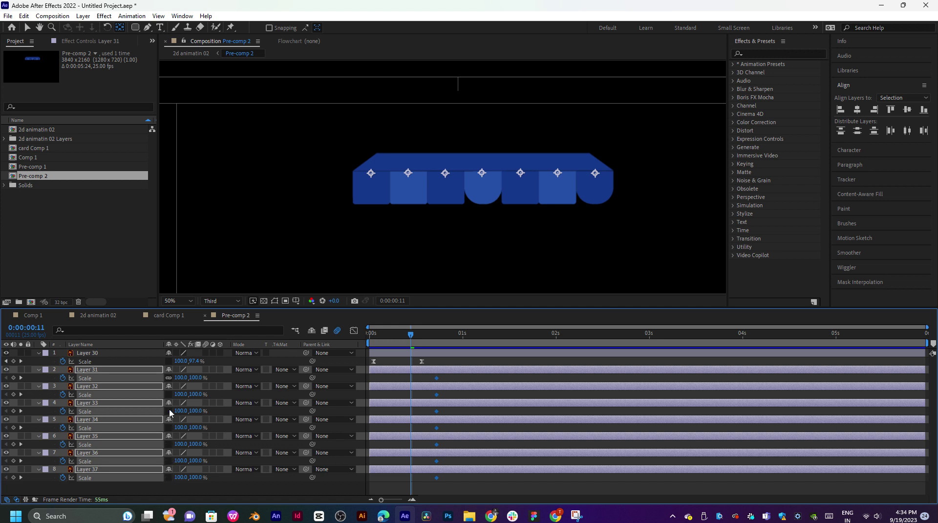
{"action": "left_click_drag", "start_coordinate": [181, 378], "coordinate": [484, 402]}
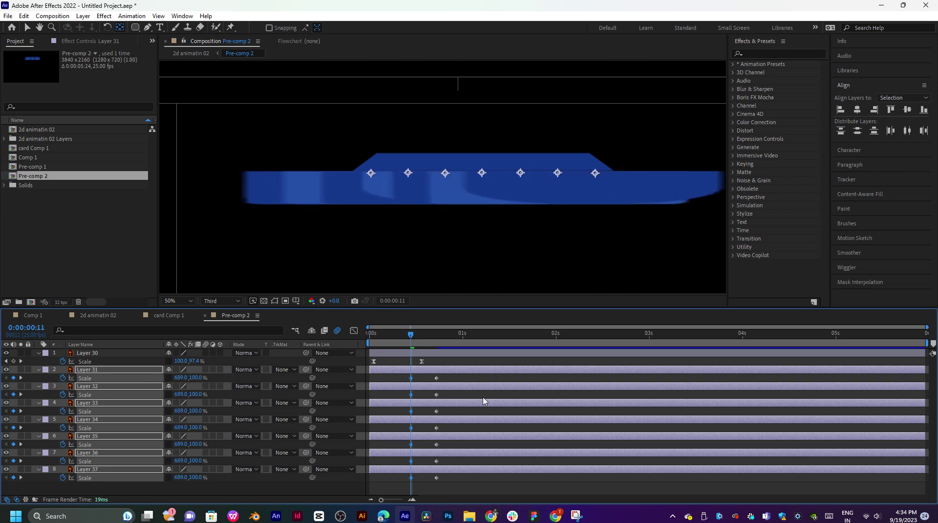
{"action": "key", "text": "ctrl+z"}
{"action": "mouse_move", "coordinate": [198, 379]}
{"action": "left_mouse_down"}
{"action": "mouse_move", "coordinate": [158, 379]}
{"action": "mouse_move", "coordinate": [214, 378]}
{"action": "mouse_move", "coordinate": [194, 377]}
{"action": "left_mouse_up"}
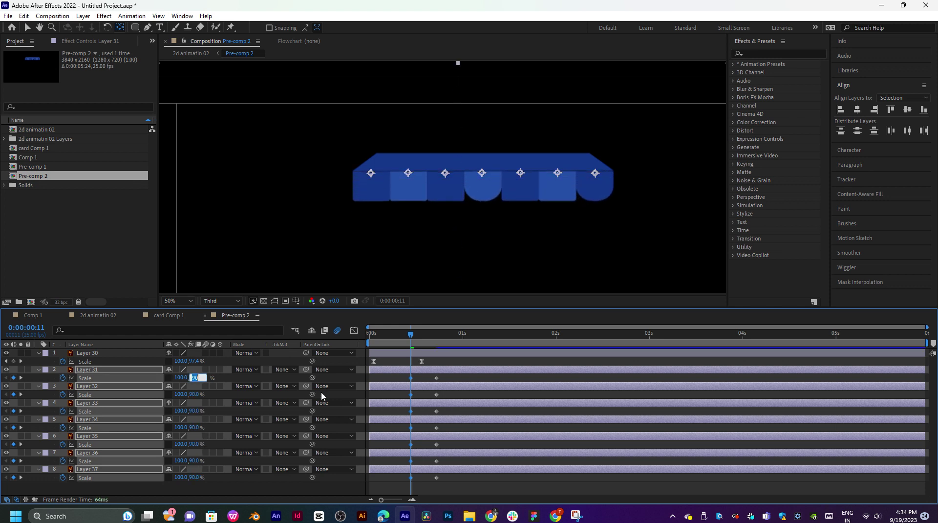
{"action": "key", "text": "Return"}
{"action": "key", "text": "space"}
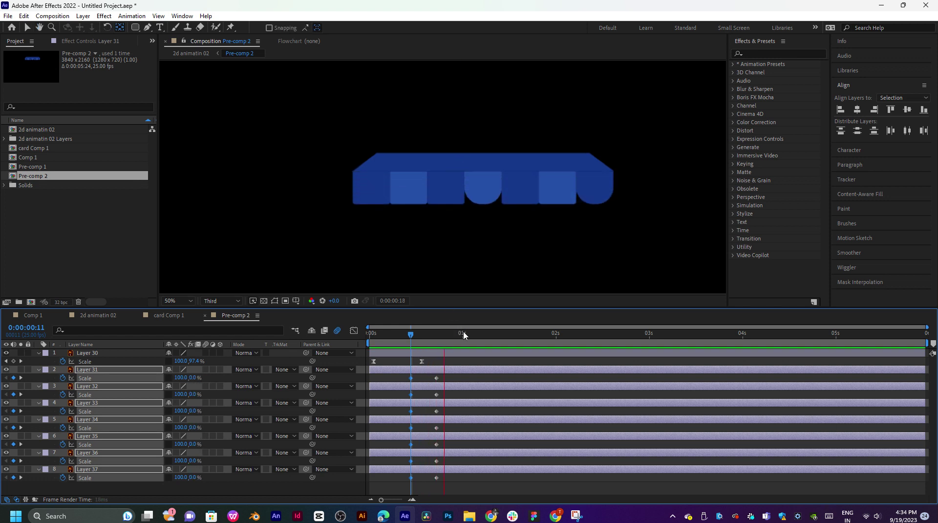
{"action": "key", "text": "space"}
Shift all Scale keyframes of Layers 31 through 37 about two frames earlier, apply Easy Ease to them, and preview.
{"action": "left_click_drag", "start_coordinate": [450, 373], "coordinate": [404, 480]}
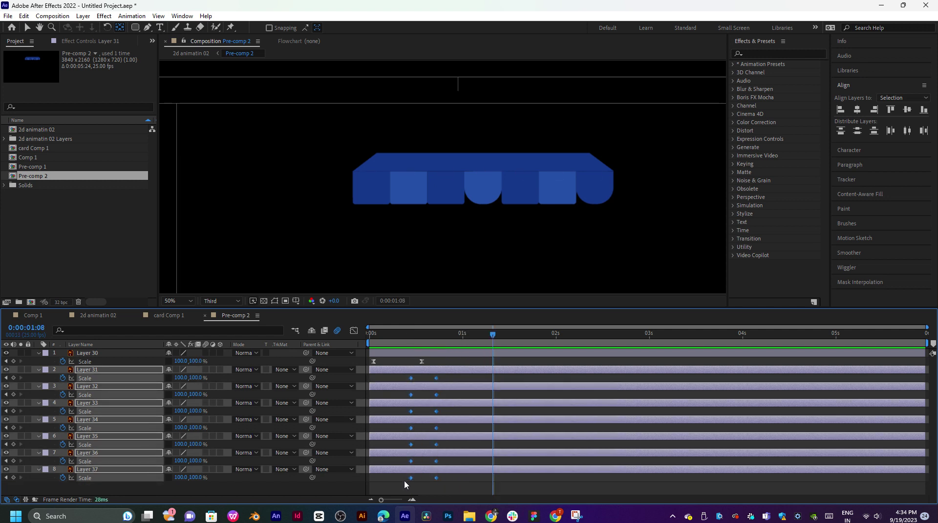
{"action": "left_click_drag", "start_coordinate": [438, 383], "coordinate": [431, 383]}
{"action": "right_click", "coordinate": [431, 383]}
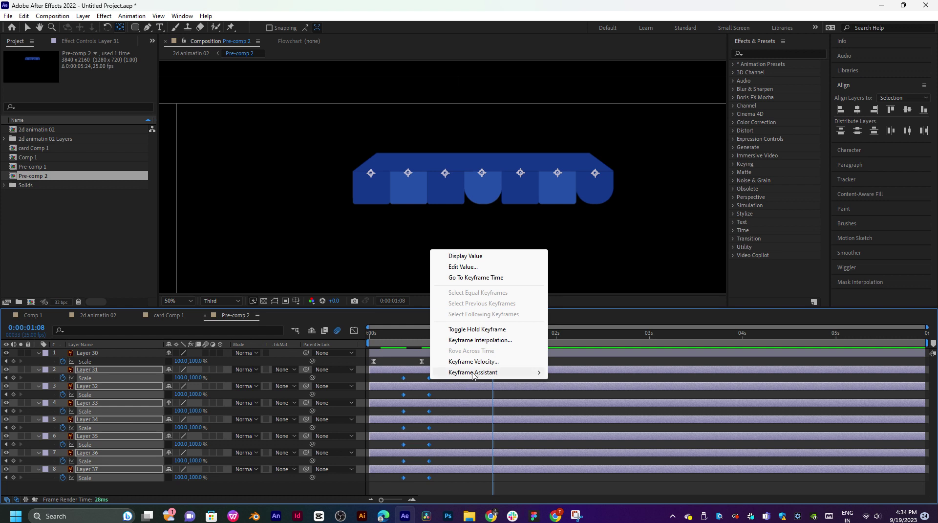
{"action": "mouse_move", "coordinate": [499, 372]}
{"action": "left_click", "coordinate": [588, 405]}
{"action": "key", "text": "space"}
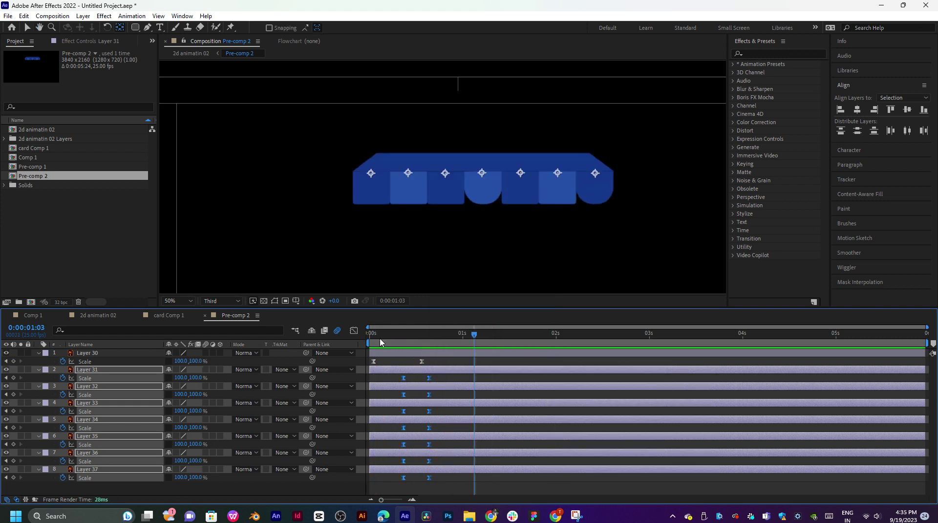
{"action": "key", "text": "space"}
Stagger the Scale keyframes from Layer 37 up to Layer 34 by about two frames per layer, keeping Layers 31–33 with Layer 34, and preview.
{"action": "left_click", "coordinate": [433, 475]}
{"action": "left_click", "coordinate": [432, 469]}
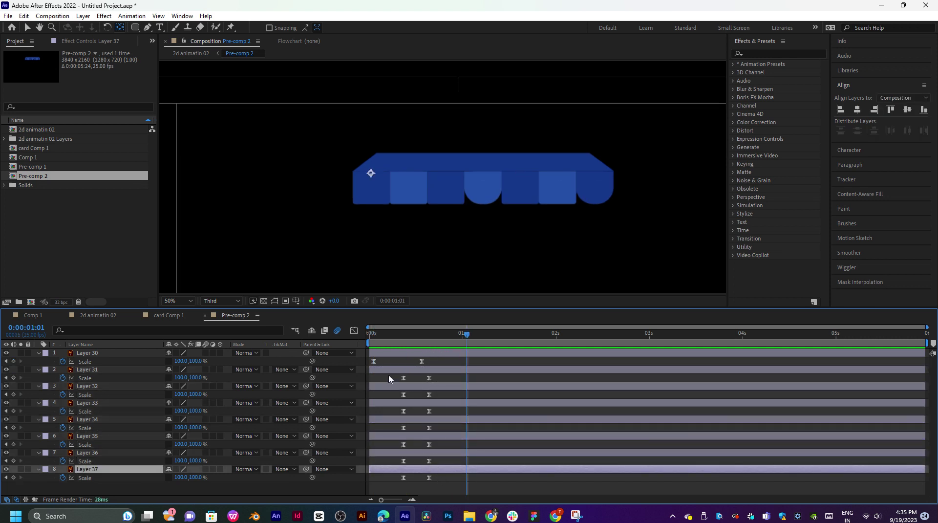
{"action": "left_click_drag", "start_coordinate": [389, 379], "coordinate": [458, 465]}
{"action": "left_click_drag", "start_coordinate": [429, 461], "coordinate": [436, 462]}
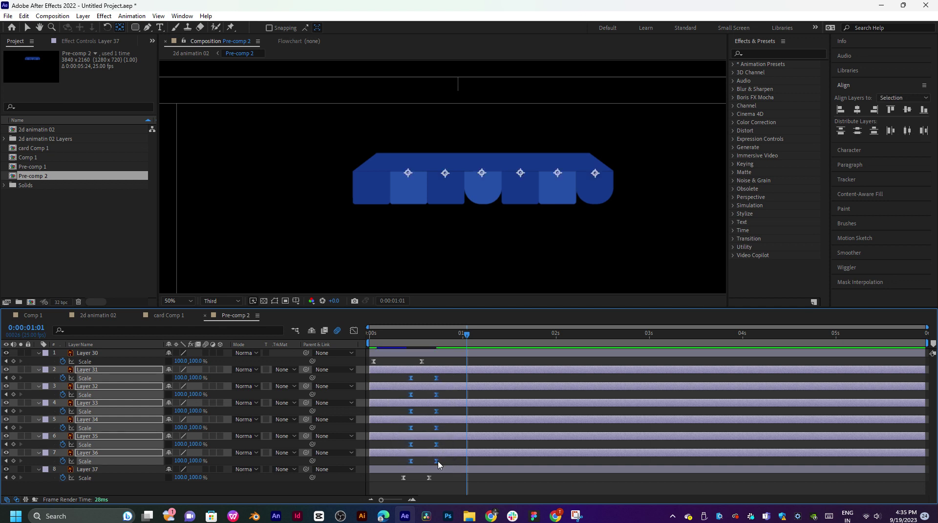
{"action": "left_click_drag", "start_coordinate": [401, 376], "coordinate": [446, 450]}
{"action": "key", "text": "ctrl+z"}
{"action": "left_click_drag", "start_coordinate": [411, 380], "coordinate": [454, 431]}
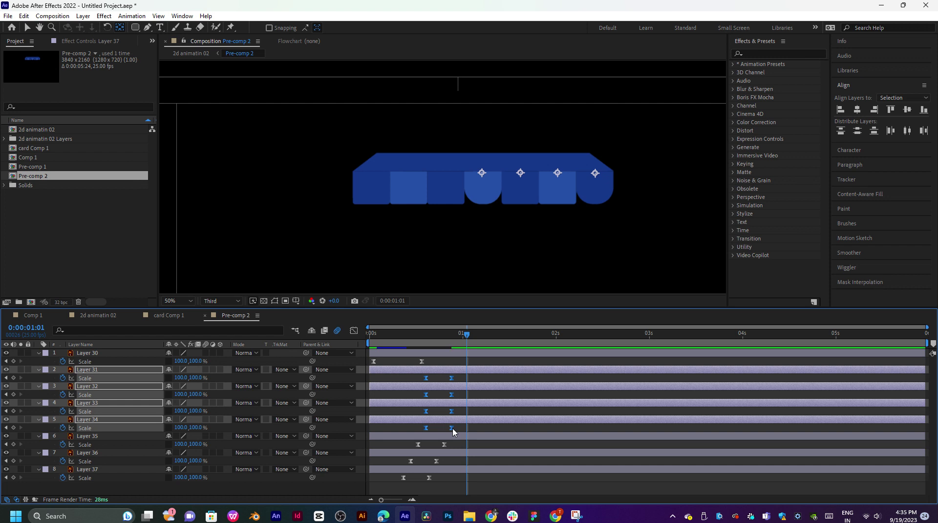
{"action": "left_click", "coordinate": [385, 338]}
{"action": "key", "text": "space"}
{"action": "key", "text": "space"}
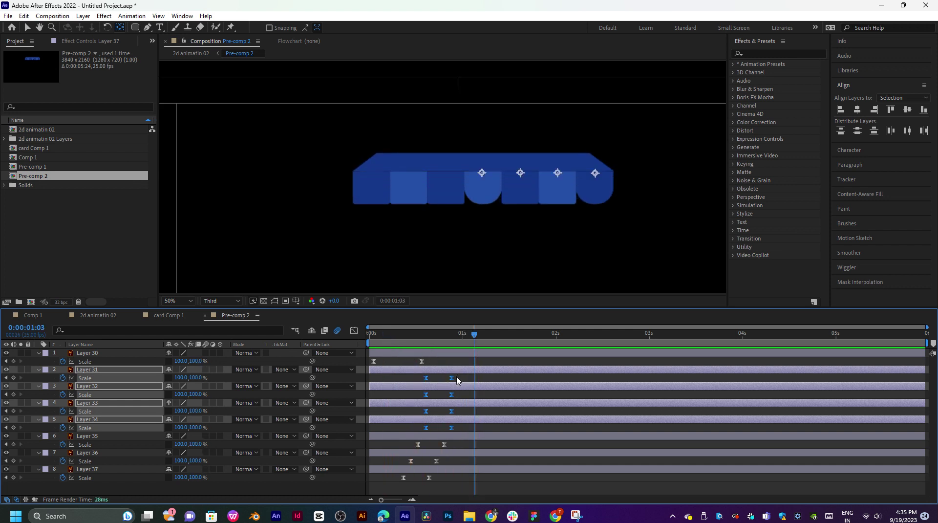
Continue the two-frame stagger of the Scale keyframes through Layers 33, 32 and 31, and start a preview.
{"action": "mouse_move", "coordinate": [457, 374]}
{"action": "left_mouse_down"}
{"action": "mouse_move", "coordinate": [424, 414]}
{"action": "mouse_move", "coordinate": [433, 414]}
{"action": "left_mouse_up"}
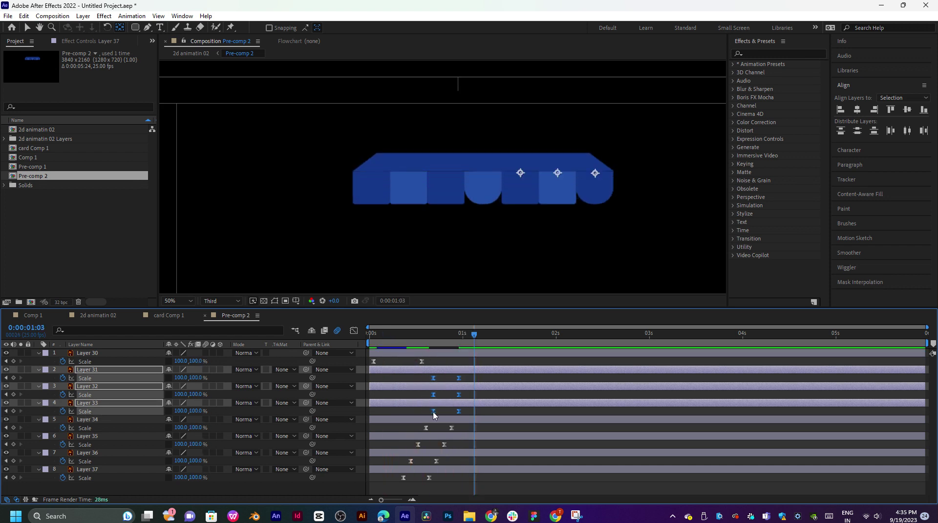
{"action": "mouse_move", "coordinate": [475, 374]}
{"action": "left_mouse_down"}
{"action": "mouse_move", "coordinate": [431, 402]}
{"action": "mouse_move", "coordinate": [444, 399]}
{"action": "mouse_move", "coordinate": [434, 379]}
{"action": "mouse_move", "coordinate": [476, 381]}
{"action": "left_mouse_up"}
{"action": "key", "text": "space"}
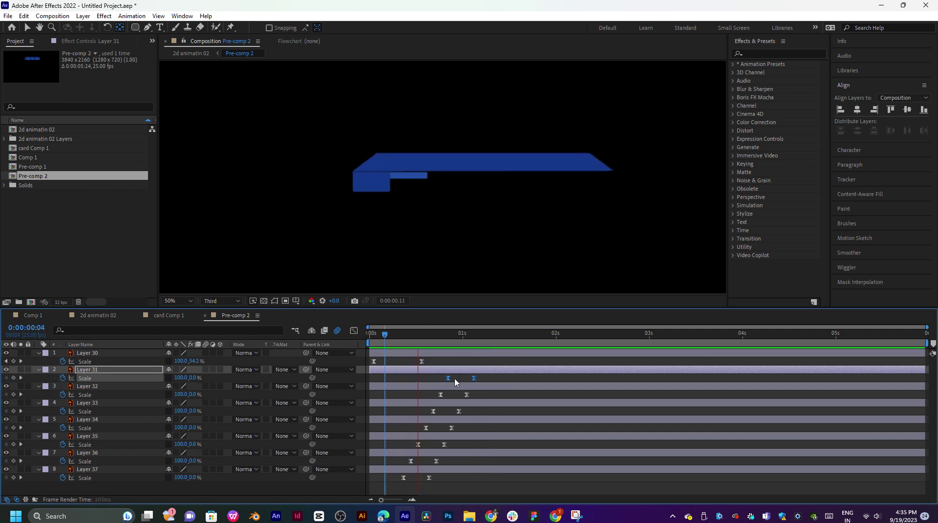
Replay the awning animation from its beginning to check the staggered timing of the hanging strips.
{"action": "left_click_drag", "start_coordinate": [389, 337], "coordinate": [376, 345]}
{"action": "key", "text": "space"}
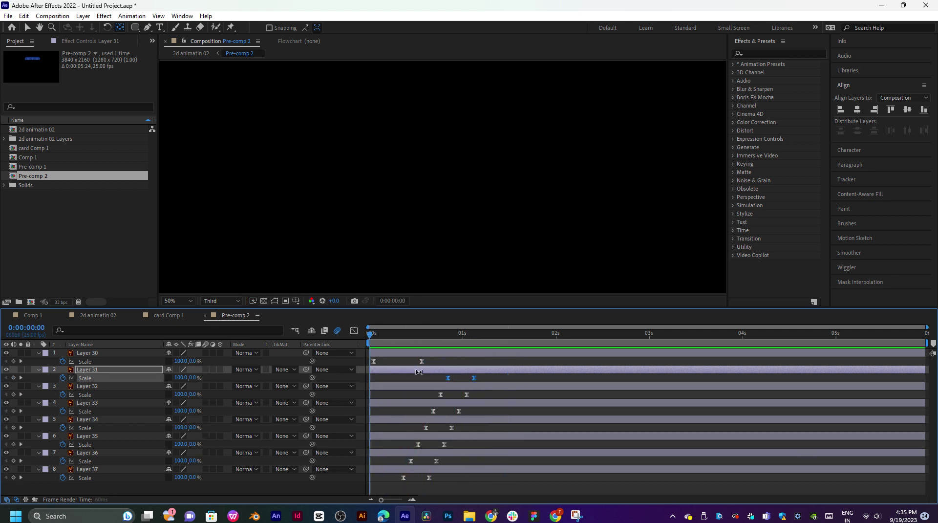
{"action": "key", "text": "space"}
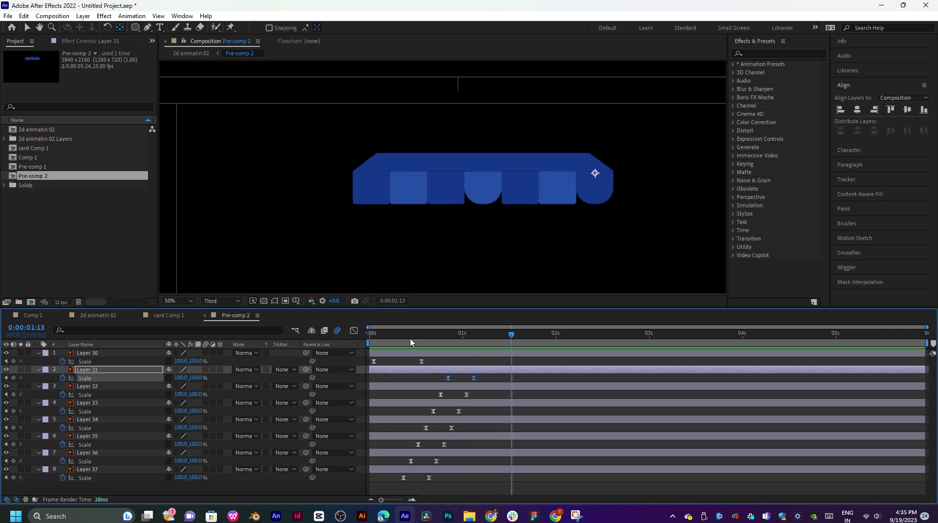
{"action": "left_click", "coordinate": [381, 337]}
{"action": "key", "text": "space"}
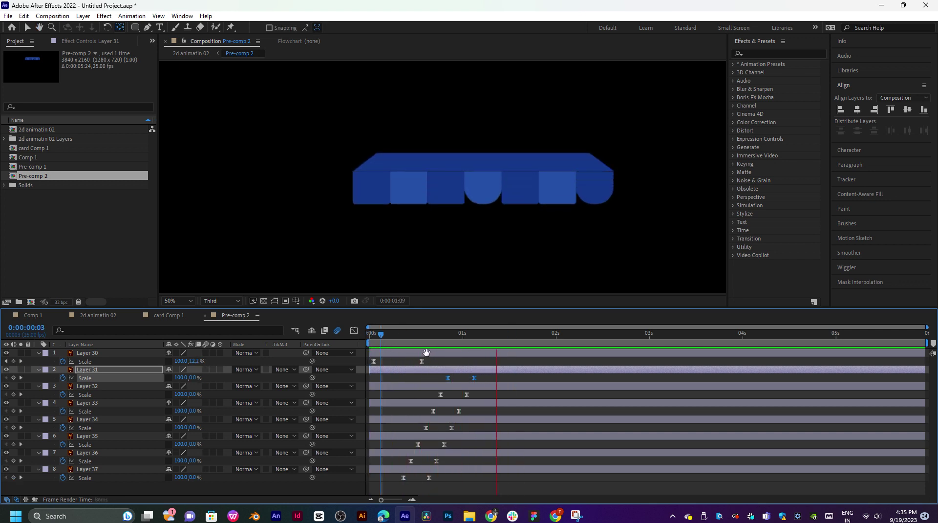
{"action": "key", "text": "space"}
{"action": "left_click", "coordinate": [409, 335]}
{"action": "key", "text": "space"}
{"action": "key", "text": "space"}
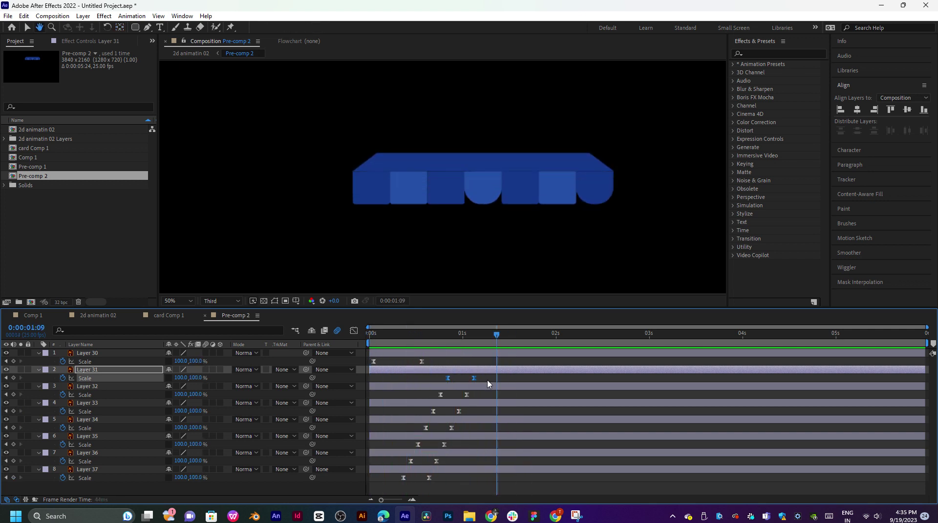
Reshape the speed curves of the Scale keyframes on Layers 31–37 in the Graph Editor so each strip starts fast and eases out slowly.
{"action": "left_click_drag", "start_coordinate": [491, 374], "coordinate": [392, 481]}
{"action": "left_click", "coordinate": [353, 331]}
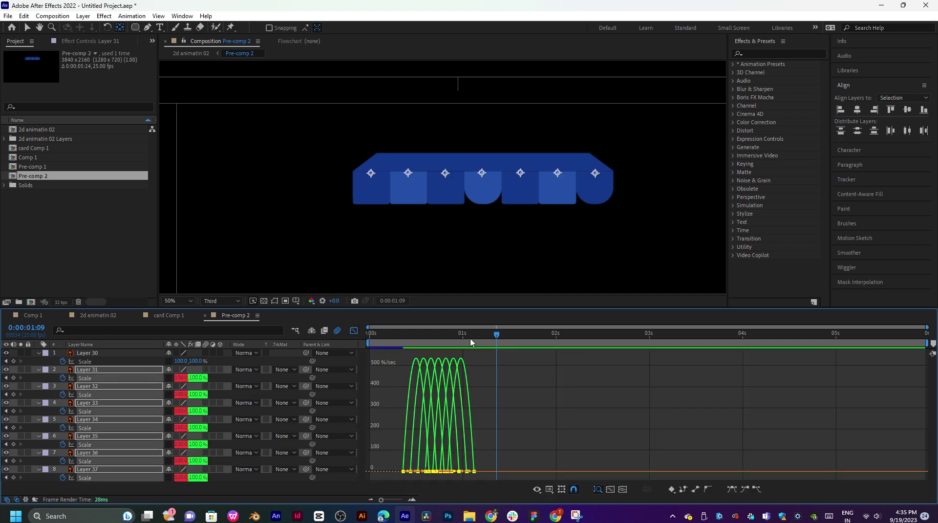
{"action": "left_click_drag", "start_coordinate": [471, 342], "coordinate": [462, 342]}
{"action": "key", "text": "equal"}
{"action": "key", "text": "equal"}
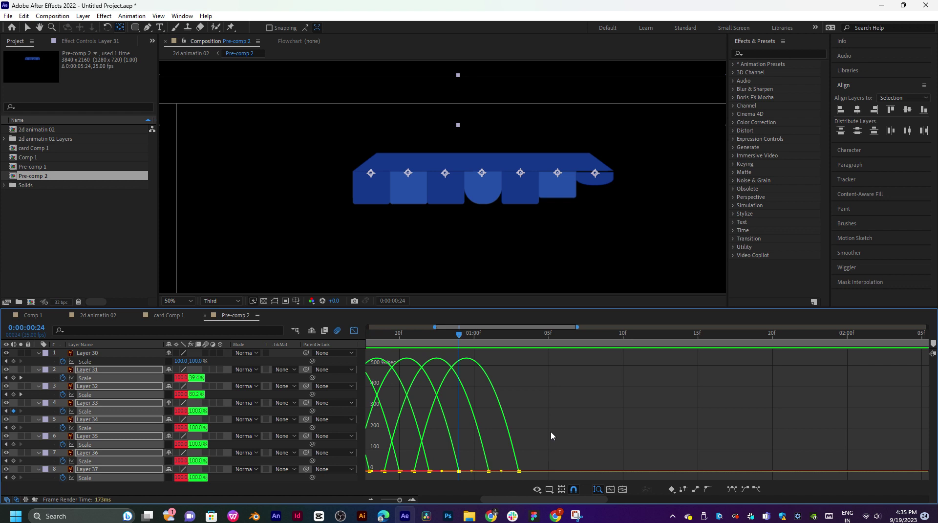
{"action": "left_click", "coordinate": [610, 489]}
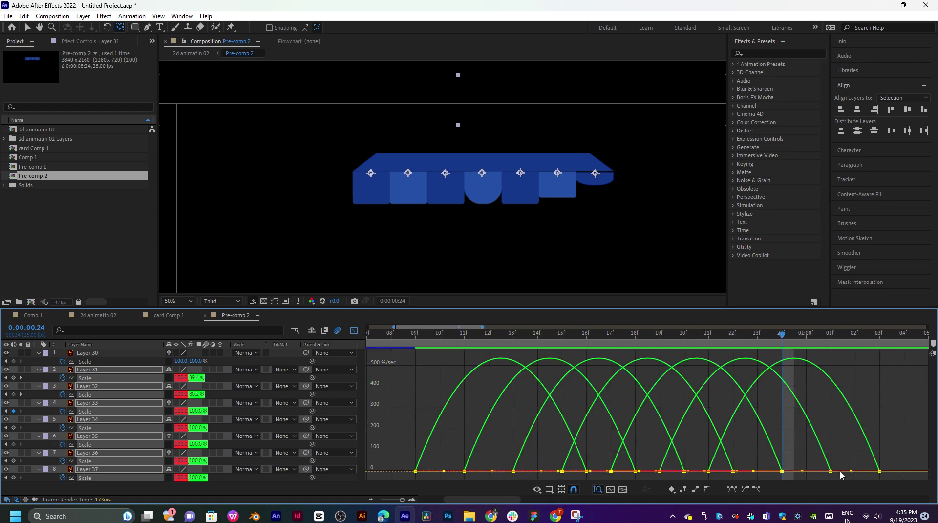
{"action": "left_click_drag", "start_coordinate": [841, 472], "coordinate": [817, 471]}
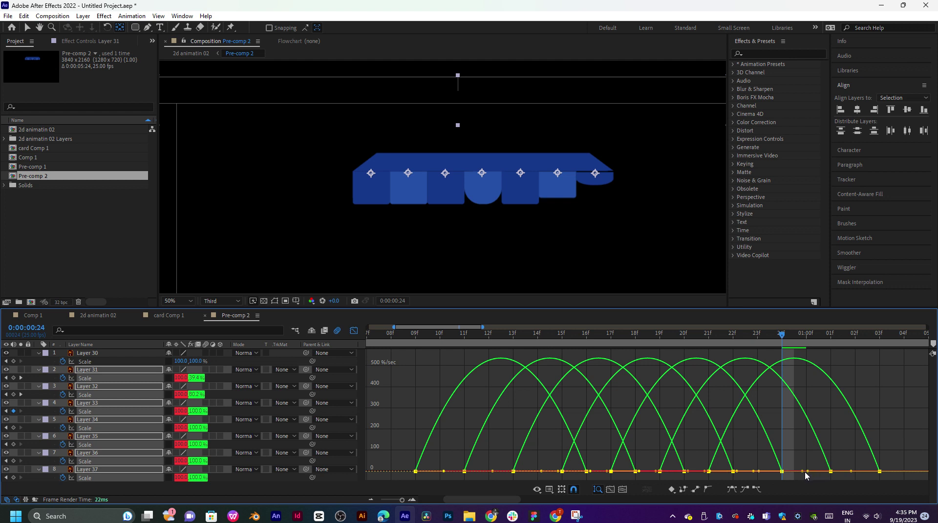
{"action": "left_click_drag", "start_coordinate": [853, 473], "coordinate": [804, 475]}
Play the awning animation with its reshaped easing, return to the layer bar view, and replay it from the first frame.
{"action": "left_click", "coordinate": [439, 334]}
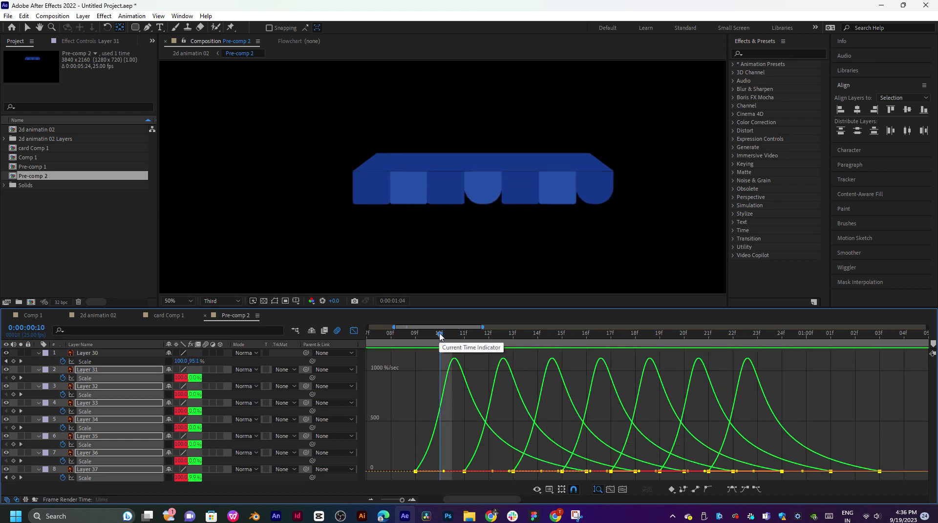
{"action": "key", "text": "space"}
{"action": "left_click", "coordinate": [355, 331]}
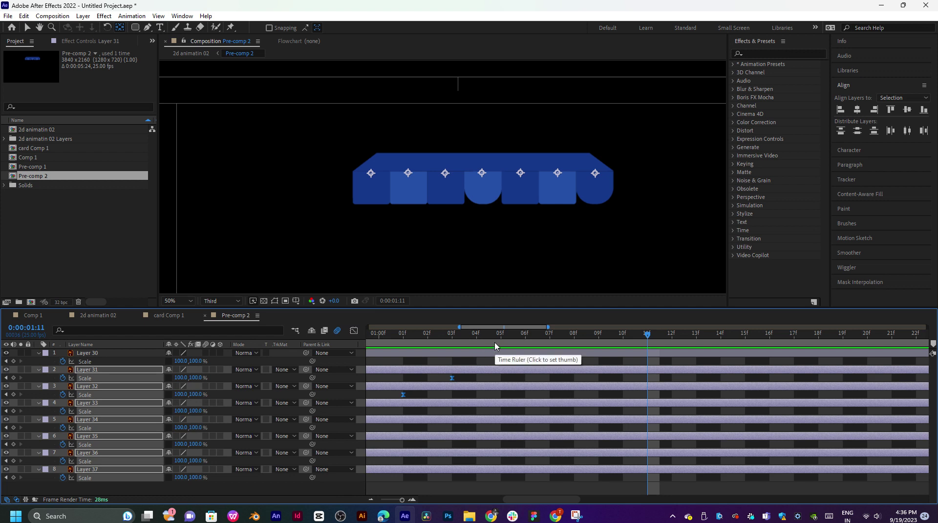
{"action": "key", "text": "minus"}
{"action": "key", "text": "minus"}
{"action": "key", "text": "minus"}
{"action": "left_click_drag", "start_coordinate": [493, 338], "coordinate": [369, 340]}
{"action": "key", "text": "space"}
{"action": "key", "text": "space"}
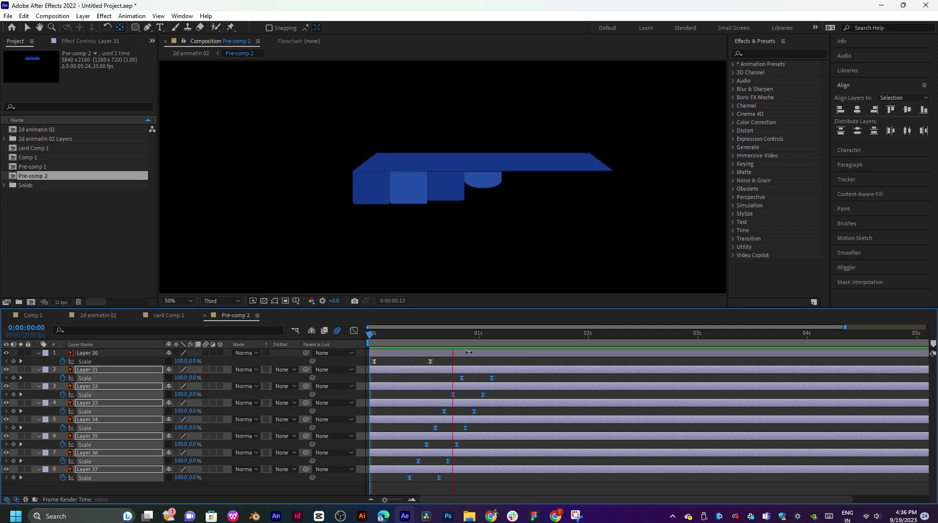
{"action": "key", "text": "space"}
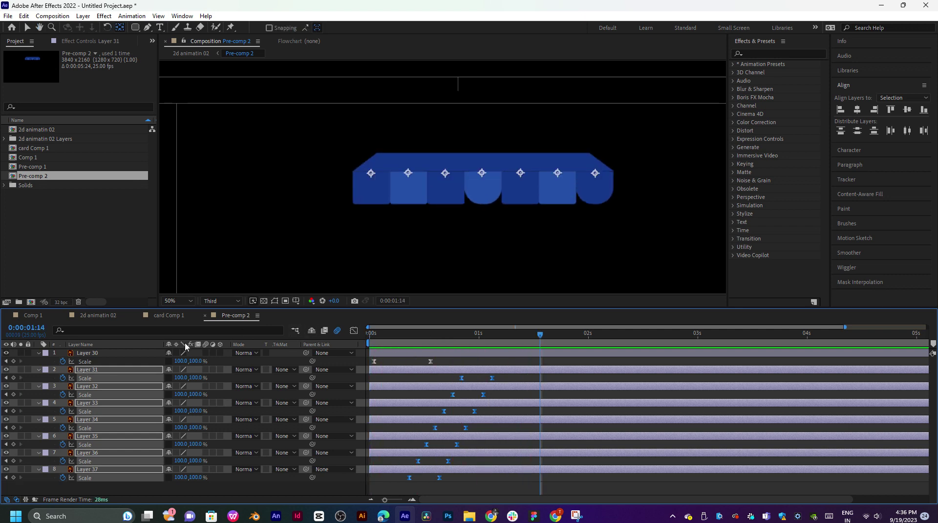
In the 2d animatin 02 composition, shift the Pre-comp 2 layer later so the awning starts at 1:20, previewing the timing.
{"action": "left_click", "coordinate": [174, 319]}
{"action": "left_click", "coordinate": [113, 316]}
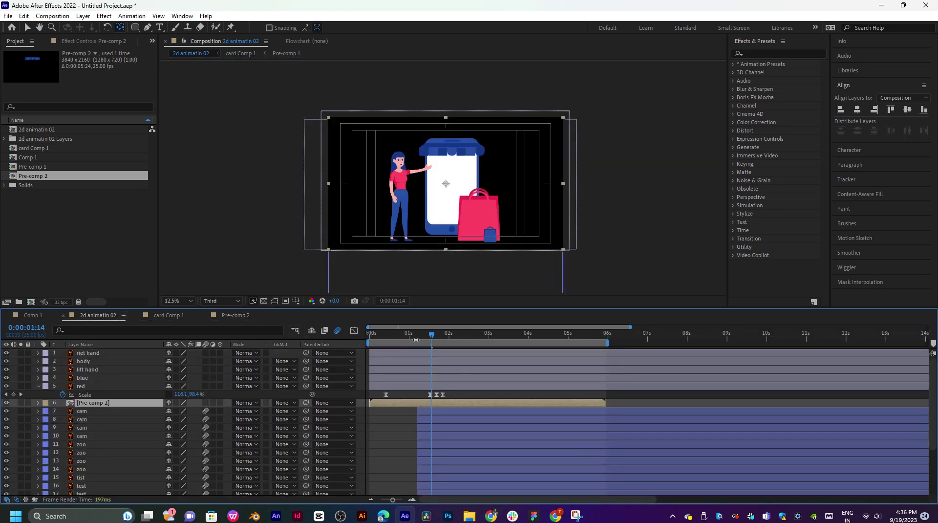
{"action": "left_click_drag", "start_coordinate": [427, 338], "coordinate": [407, 348]}
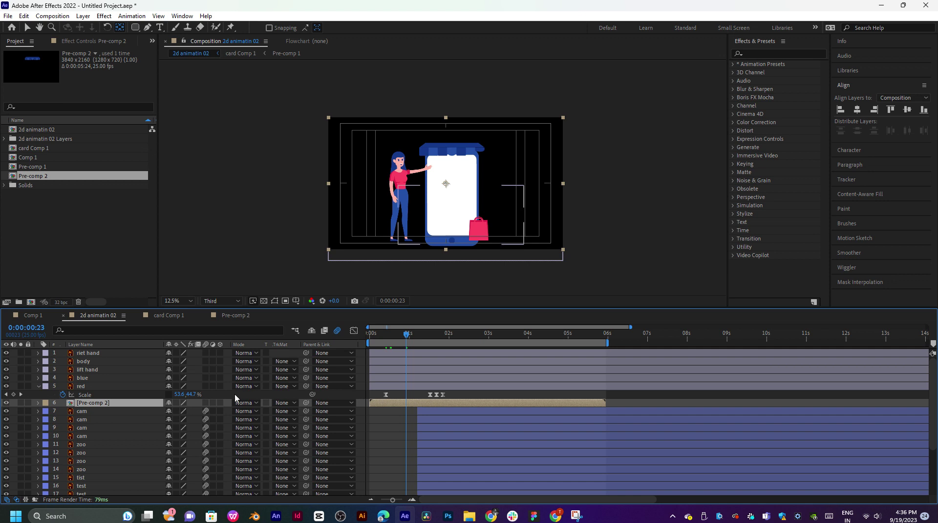
{"action": "key", "text": "v"}
{"action": "left_click_drag", "start_coordinate": [406, 403], "coordinate": [456, 407]}
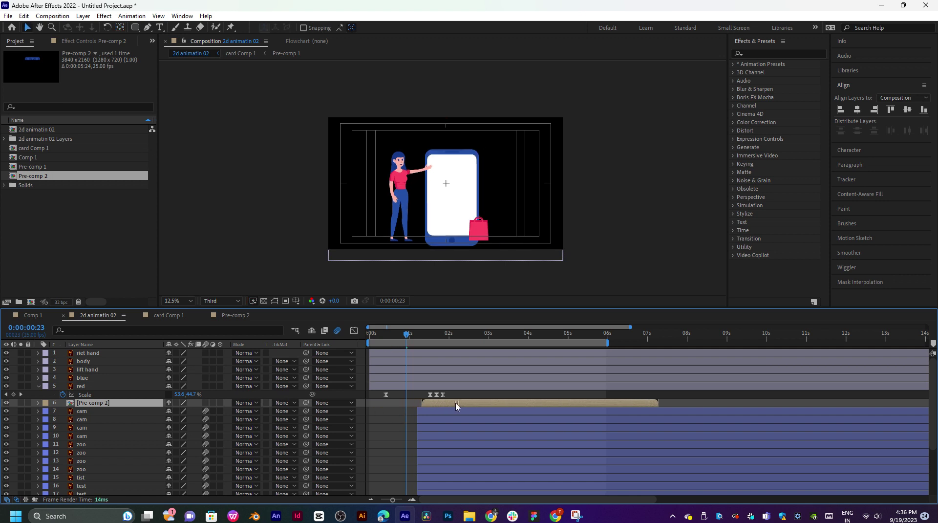
{"action": "key", "text": "space"}
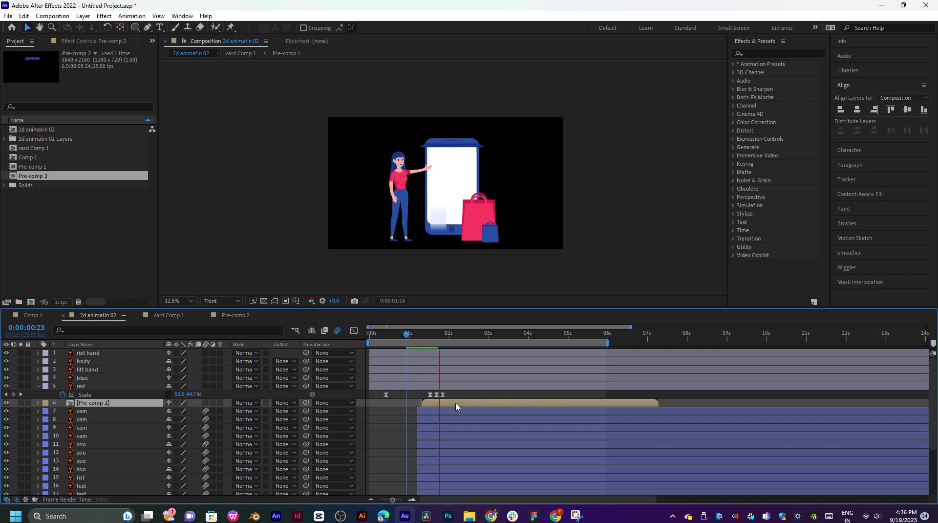
{"action": "left_click_drag", "start_coordinate": [456, 406], "coordinate": [473, 406]}
{"action": "key", "text": "space"}
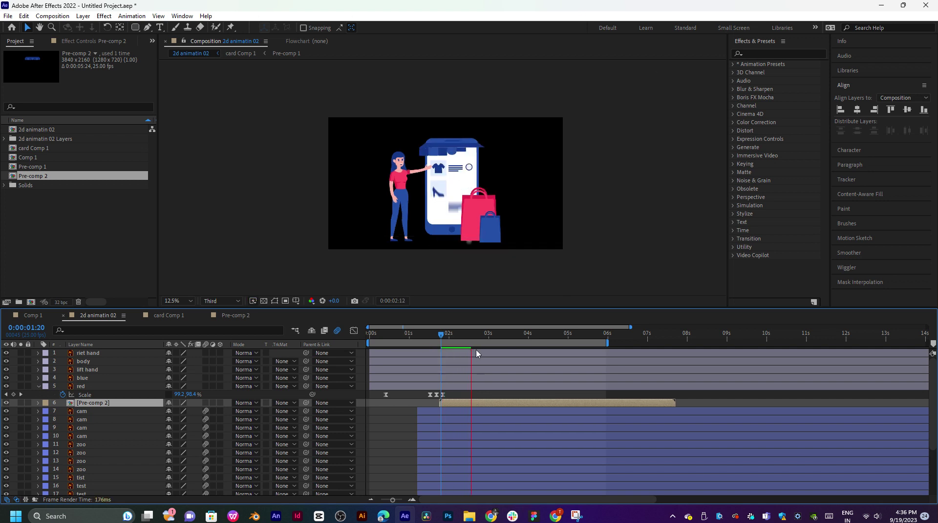
Move the Pre-comp 2 layer slightly earlier so it starts at about 1:14, and play back the scene.
{"action": "left_click_drag", "start_coordinate": [477, 346], "coordinate": [434, 357]}
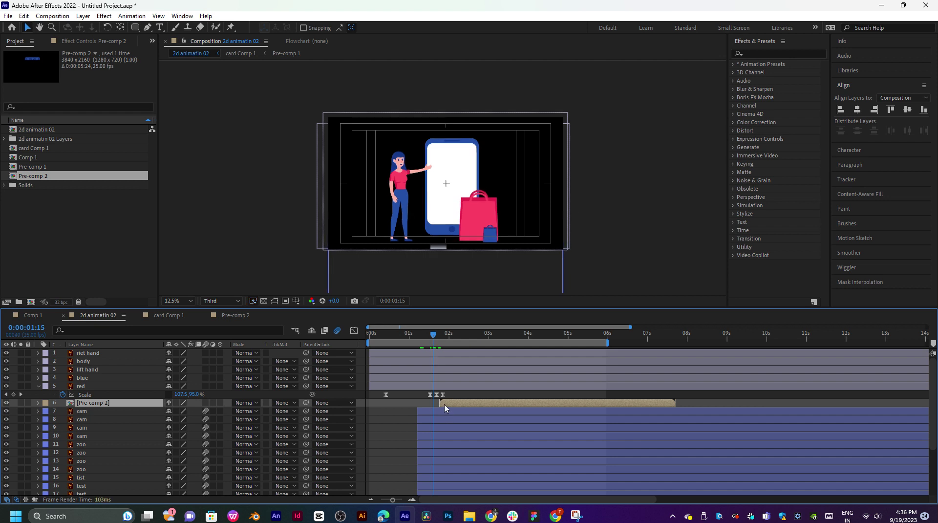
{"action": "left_click_drag", "start_coordinate": [439, 402], "coordinate": [436, 404]}
{"action": "mouse_move", "coordinate": [432, 336]}
{"action": "left_mouse_down"}
{"action": "mouse_move", "coordinate": [421, 344]}
{"action": "mouse_move", "coordinate": [498, 347]}
{"action": "mouse_move", "coordinate": [449, 354]}
{"action": "mouse_move", "coordinate": [486, 339]}
{"action": "mouse_move", "coordinate": [465, 341]}
{"action": "mouse_move", "coordinate": [504, 343]}
{"action": "mouse_move", "coordinate": [435, 346]}
{"action": "mouse_move", "coordinate": [519, 342]}
{"action": "mouse_move", "coordinate": [457, 364]}
{"action": "mouse_move", "coordinate": [500, 353]}
{"action": "mouse_move", "coordinate": [485, 346]}
{"action": "left_mouse_up"}
{"action": "key", "text": "space"}
{"action": "scroll", "coordinate": [416, 264], "scroll_direction": "up", "scroll_amount": 1}
{"action": "key", "text": "space"}
Set the work area of 2d animatin 02 to run from about 5:10 to about 8:18, with the current time at 5:20.
{"action": "left_click_drag", "start_coordinate": [459, 167], "coordinate": [460, 176]}
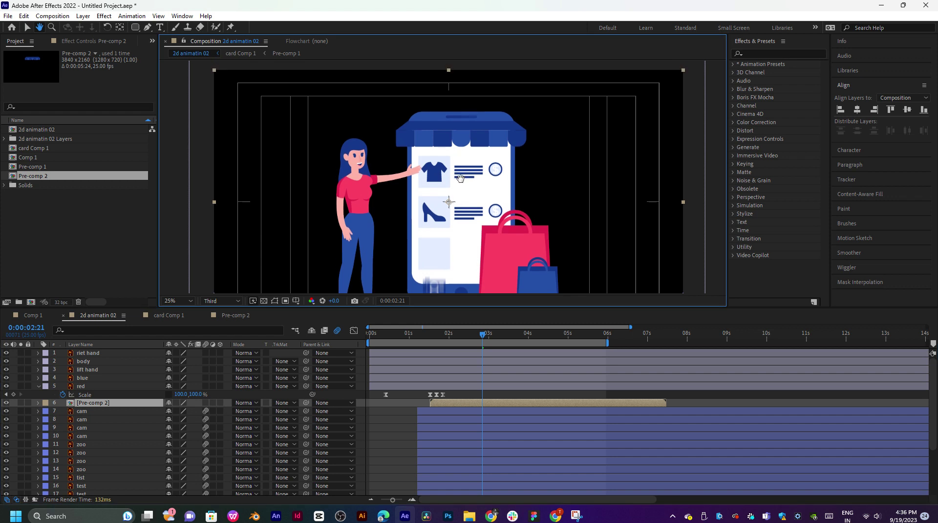
{"action": "key", "text": "v"}
{"action": "left_click_drag", "start_coordinate": [483, 336], "coordinate": [600, 379]}
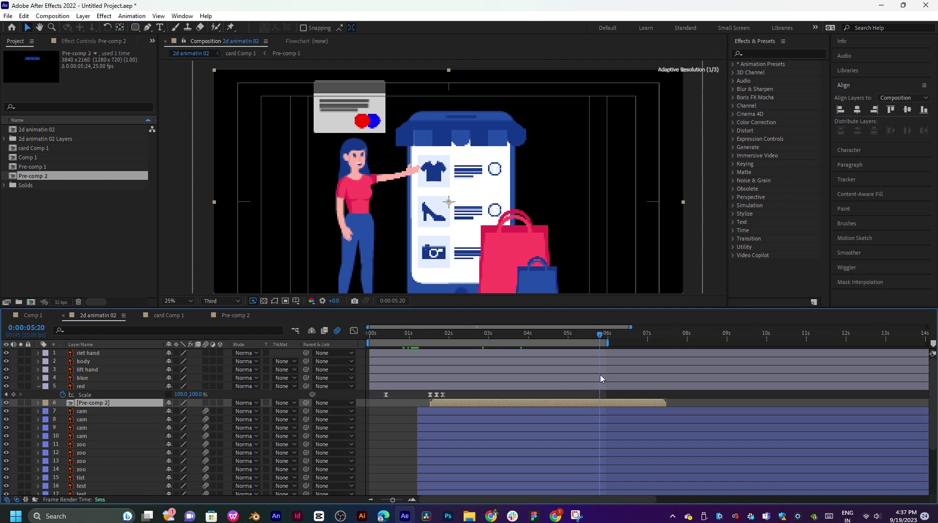
{"action": "left_click_drag", "start_coordinate": [472, 260], "coordinate": [500, 246]}
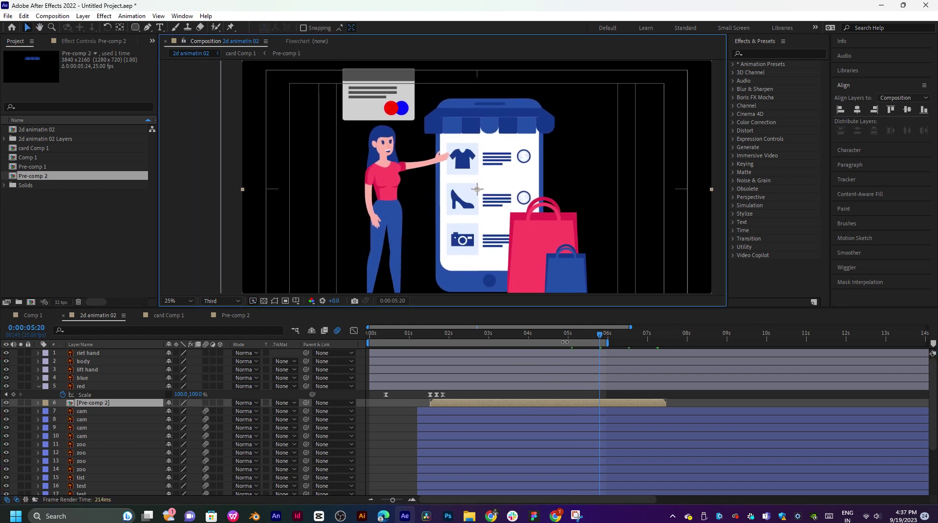
{"action": "mouse_move", "coordinate": [583, 341]}
{"action": "left_mouse_down"}
{"action": "mouse_move", "coordinate": [449, 346]}
{"action": "mouse_move", "coordinate": [568, 345]}
{"action": "mouse_move", "coordinate": [525, 355]}
{"action": "mouse_move", "coordinate": [589, 348]}
{"action": "left_mouse_up"}
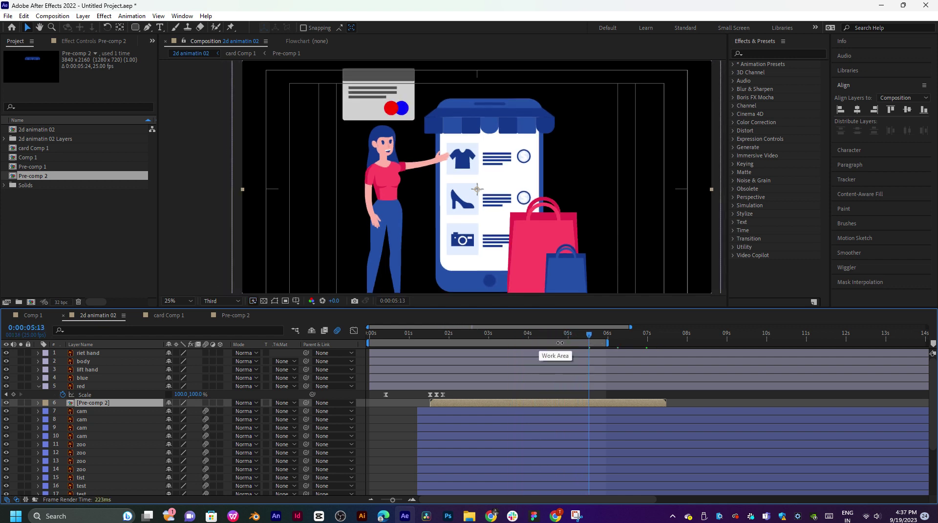
{"action": "key", "text": "b"}
{"action": "mouse_move", "coordinate": [605, 343]}
{"action": "left_mouse_down"}
{"action": "mouse_move", "coordinate": [652, 342]}
{"action": "mouse_move", "coordinate": [594, 342]}
{"action": "mouse_move", "coordinate": [716, 341]}
{"action": "left_mouse_up"}
{"action": "mouse_move", "coordinate": [588, 339]}
{"action": "left_mouse_down"}
{"action": "mouse_move", "coordinate": [628, 338]}
{"action": "mouse_move", "coordinate": [578, 337]}
{"action": "mouse_move", "coordinate": [546, 350]}
{"action": "mouse_move", "coordinate": [589, 358]}
{"action": "mouse_move", "coordinate": [566, 353]}
{"action": "mouse_move", "coordinate": [600, 345]}
{"action": "left_mouse_up"}
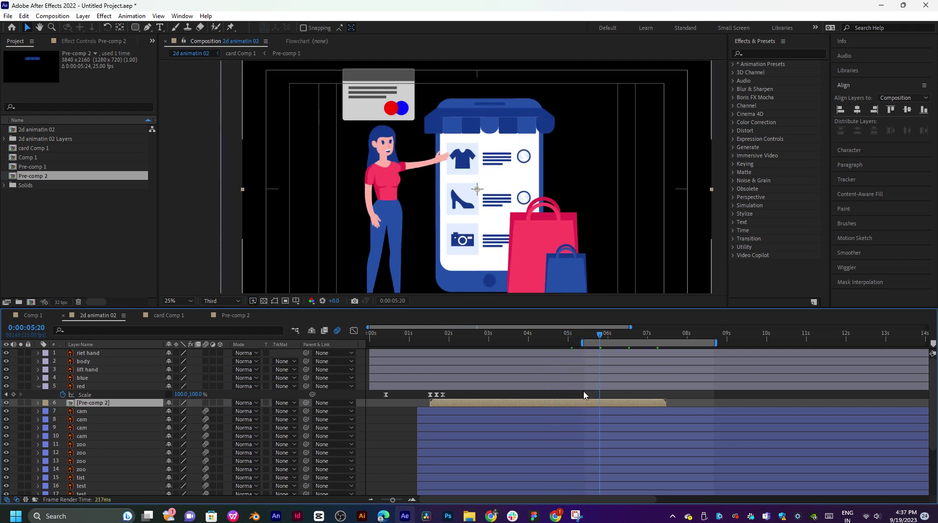
Pre-compose the riet hand, body and lift hand layers together and open the resulting composition.
{"action": "left_click", "coordinate": [105, 413]}
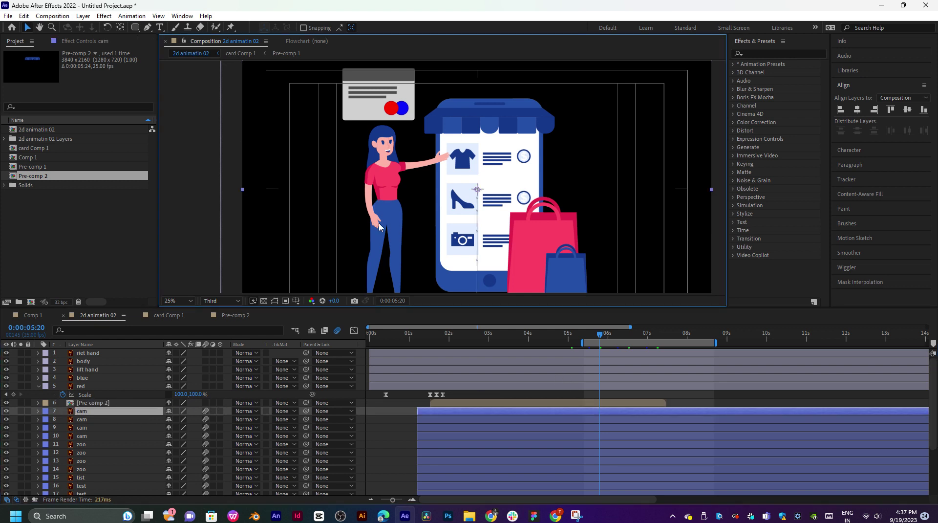
{"action": "left_click", "coordinate": [84, 369]}
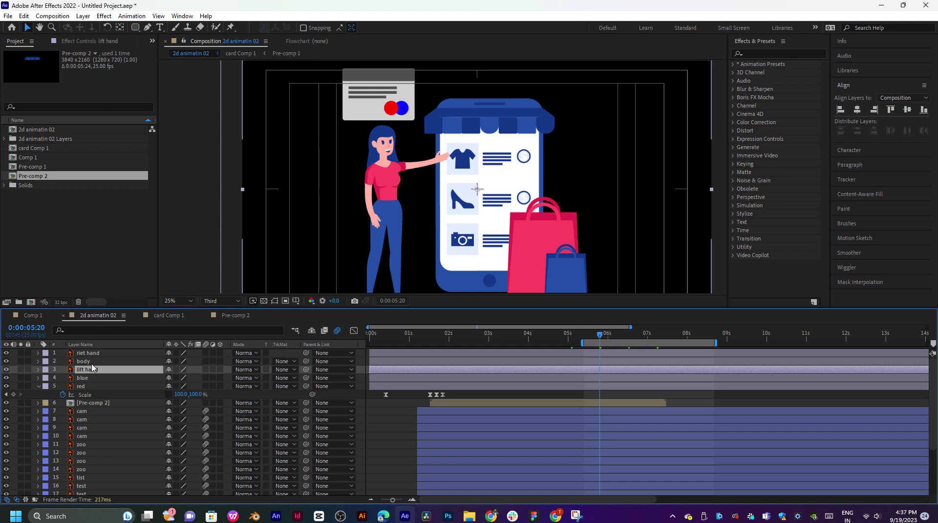
{"action": "left_click", "coordinate": [91, 355], "text": "shift"}
{"action": "right_click", "coordinate": [92, 357]}
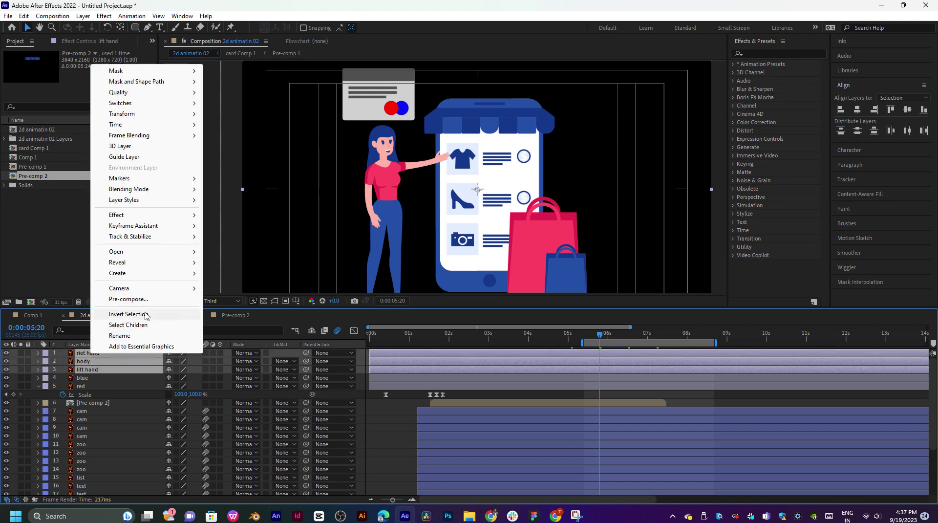
{"action": "left_click", "coordinate": [127, 299]}
{"action": "left_click", "coordinate": [486, 322]}
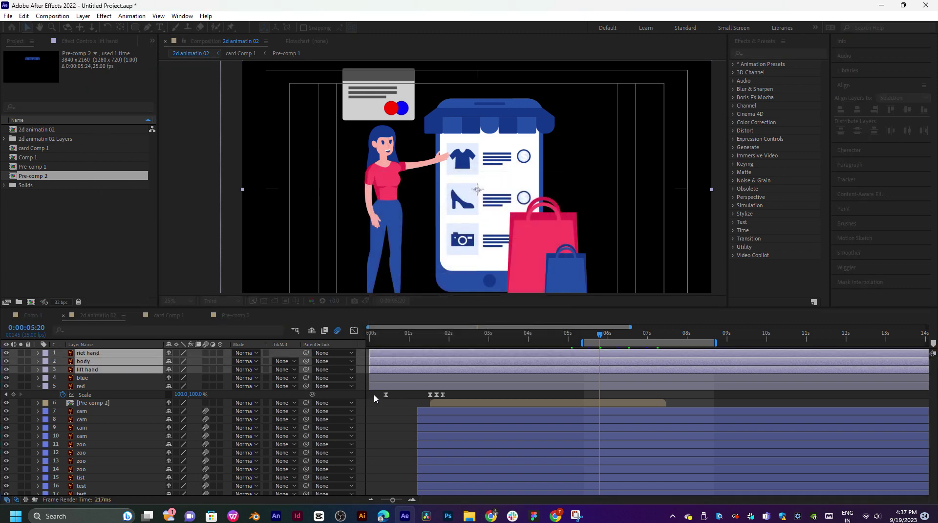
{"action": "left_click", "coordinate": [109, 347]}
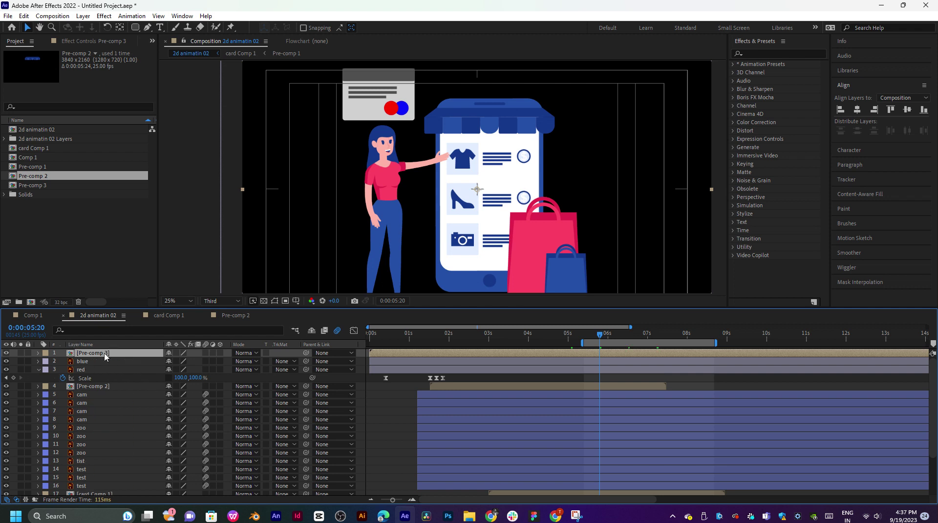
{"action": "double_click", "coordinate": [104, 353]}
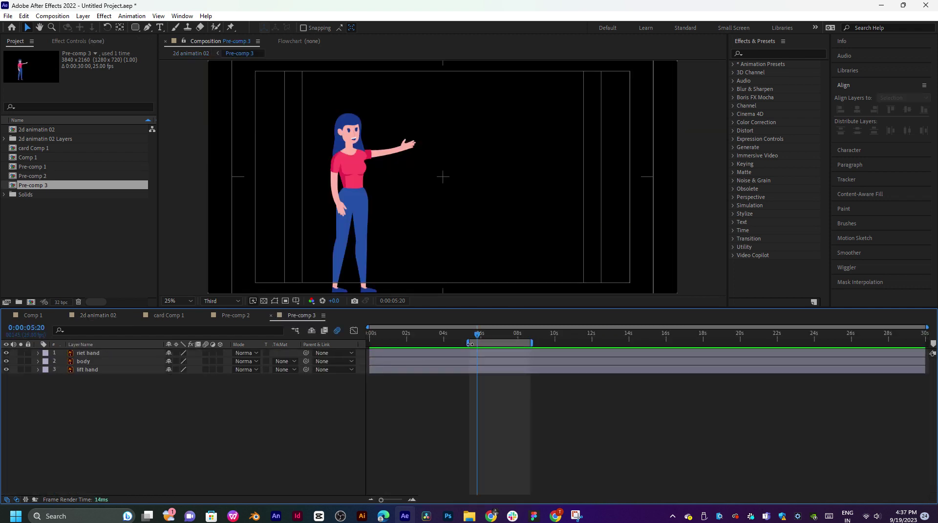
Set the character composition's work area from the first frame to 0:00:10:00, trim the composition to it, and move to 0:00:00:24.
{"action": "left_click_drag", "start_coordinate": [470, 344], "coordinate": [365, 352]}
{"action": "mouse_move", "coordinate": [434, 342]}
{"action": "left_mouse_down"}
{"action": "mouse_move", "coordinate": [576, 345]}
{"action": "mouse_move", "coordinate": [430, 350]}
{"action": "left_mouse_up"}
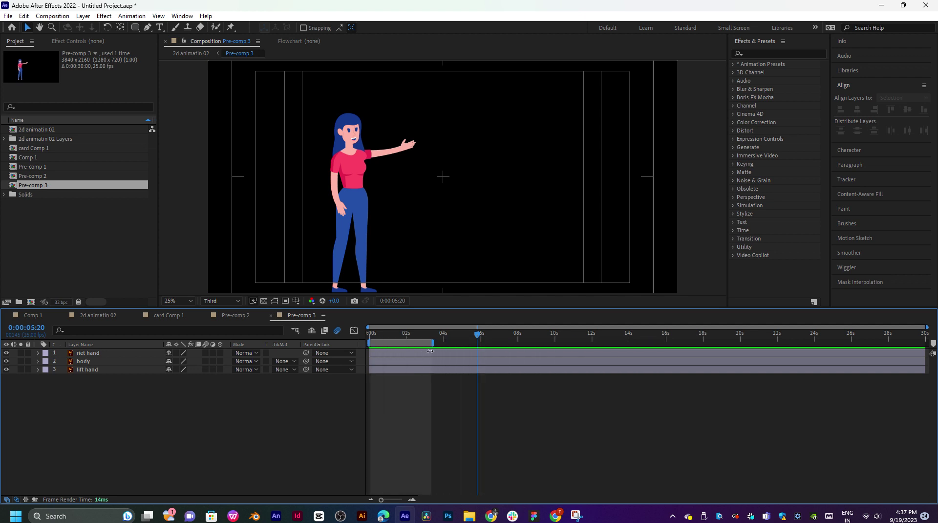
{"action": "left_click_drag", "start_coordinate": [662, 338], "coordinate": [555, 349]}
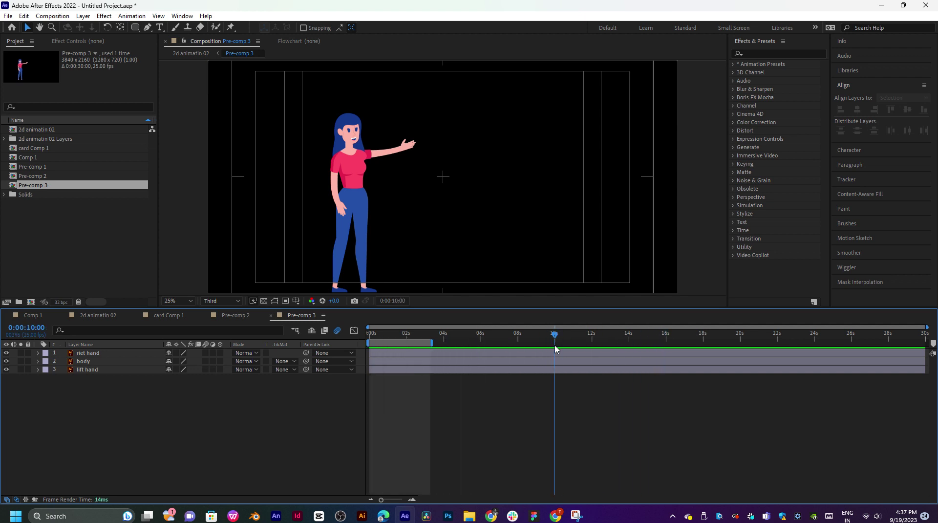
{"action": "key", "text": "n"}
{"action": "right_click", "coordinate": [526, 344]}
{"action": "left_click", "coordinate": [576, 371]}
{"action": "left_click_drag", "start_coordinate": [536, 336], "coordinate": [423, 337]}
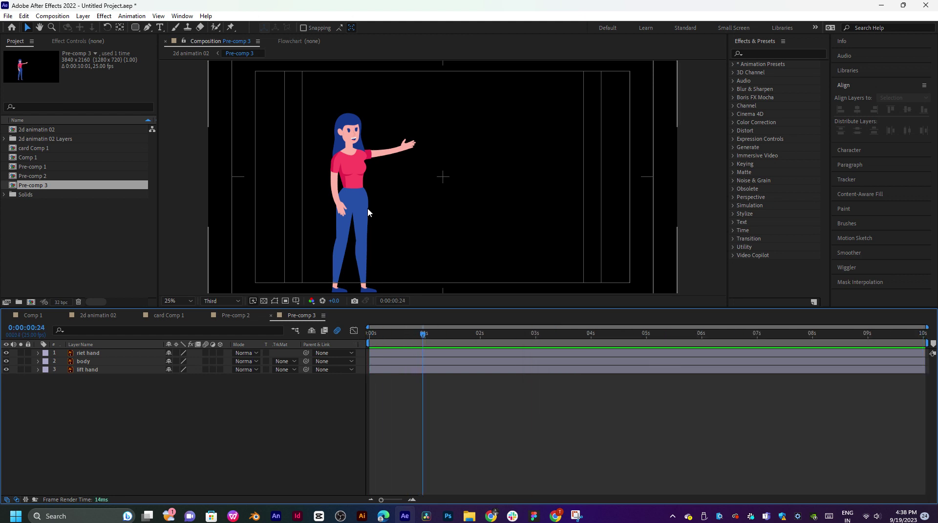
Draw a light grey rounded rectangle as a new shape layer covering the woman's eye nearest her ear.
{"action": "scroll", "coordinate": [350, 187], "scroll_direction": "up", "scroll_amount": 4}
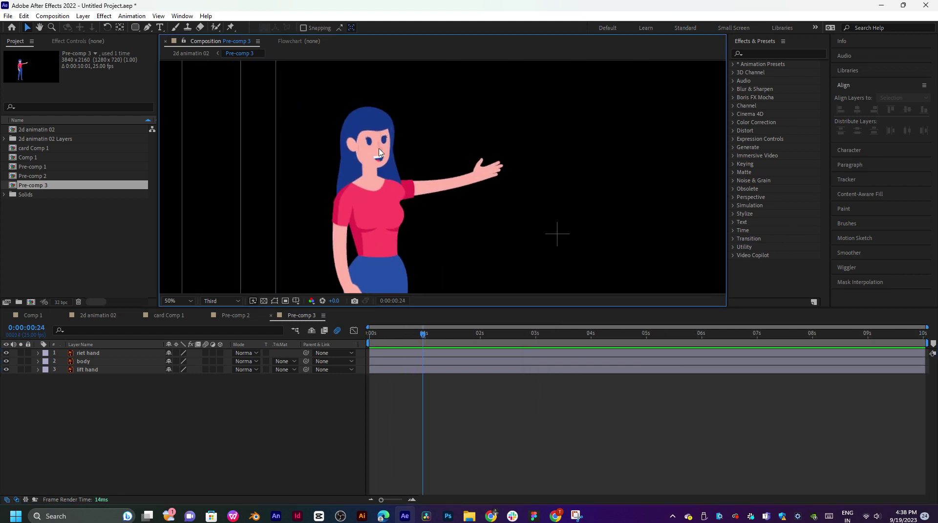
{"action": "left_click_drag", "start_coordinate": [345, 130], "coordinate": [383, 221]}
{"action": "scroll", "coordinate": [346, 214], "scroll_direction": "up", "scroll_amount": 1}
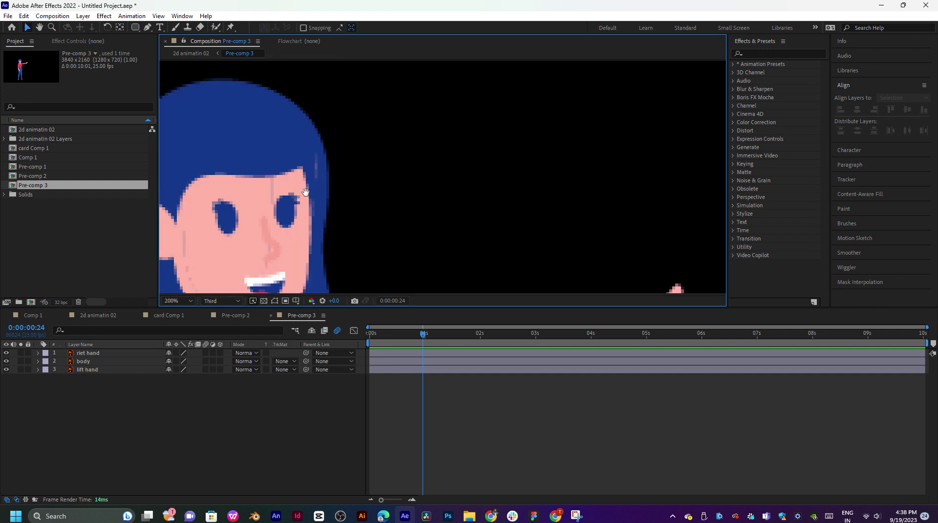
{"action": "left_click_drag", "start_coordinate": [303, 192], "coordinate": [419, 147]}
{"action": "key", "text": "v"}
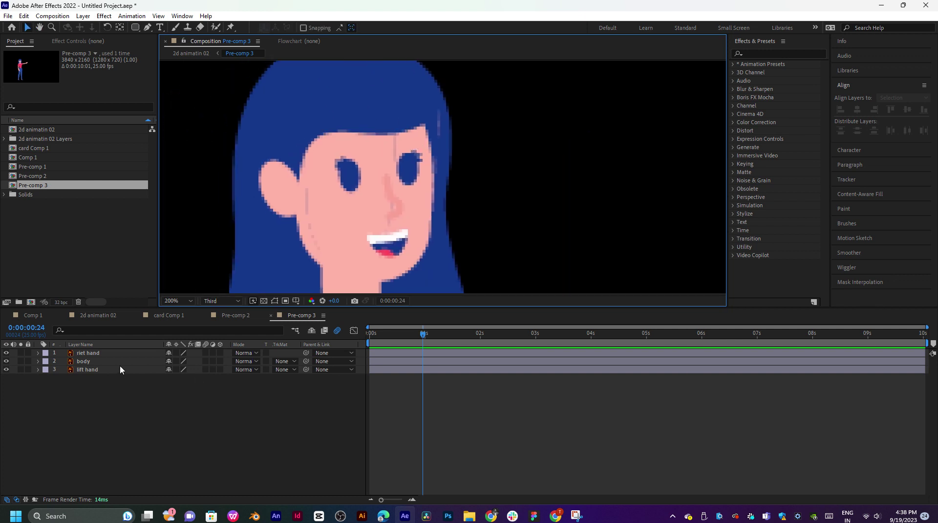
{"action": "left_click", "coordinate": [98, 352]}
{"action": "right_click", "coordinate": [133, 412]}
{"action": "left_click", "coordinate": [115, 393]}
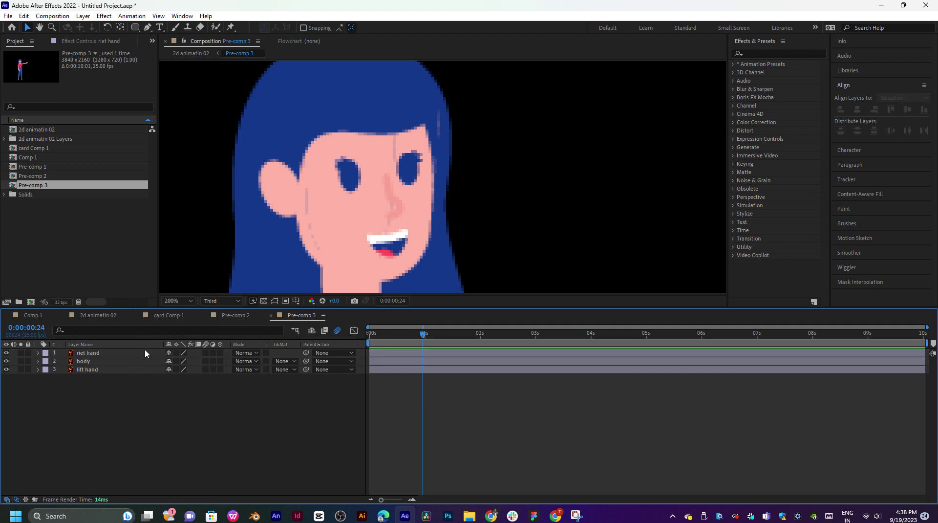
{"action": "left_click_drag", "start_coordinate": [218, 272], "coordinate": [226, 279]}
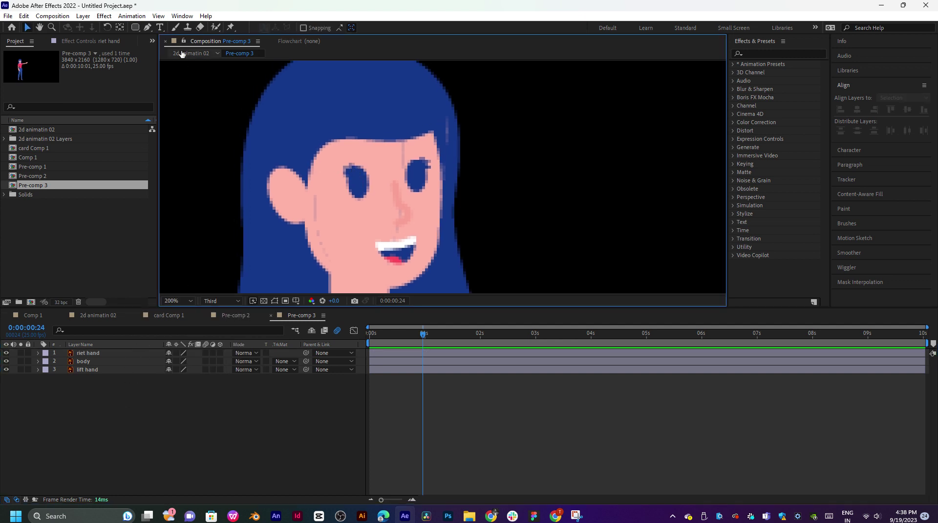
{"action": "left_click", "coordinate": [136, 28]}
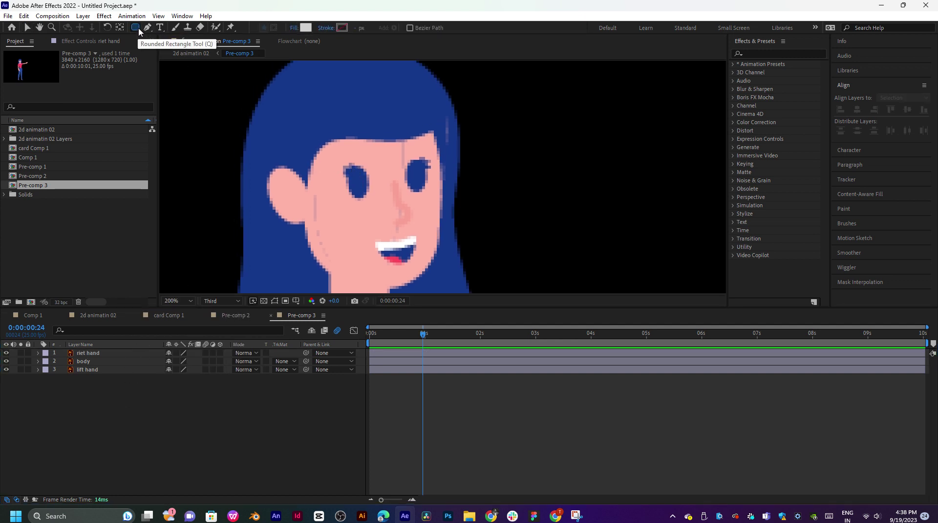
{"action": "left_click_drag", "start_coordinate": [333, 151], "coordinate": [379, 208]}
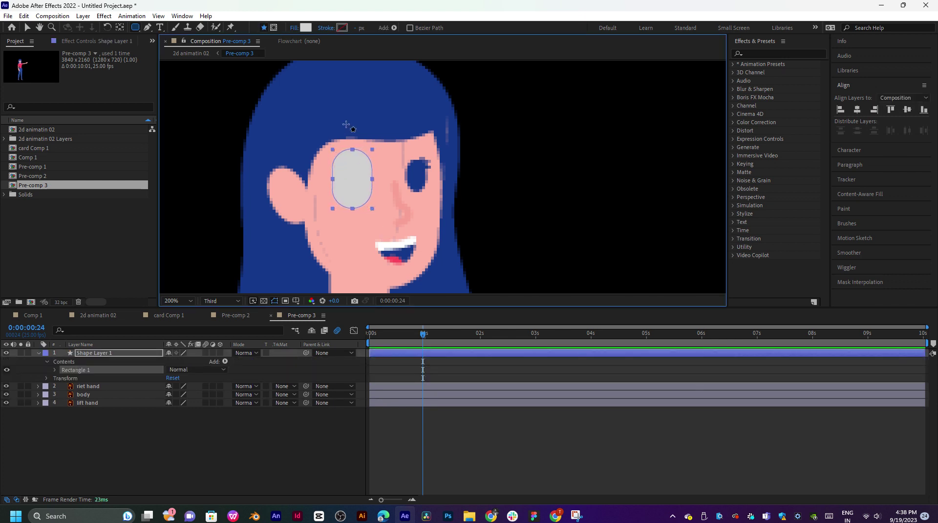
Fill the rounded rectangle with the skin tone sampled from the woman's face and refit it over the eye nearest her ear.
{"action": "left_click", "coordinate": [307, 28]}
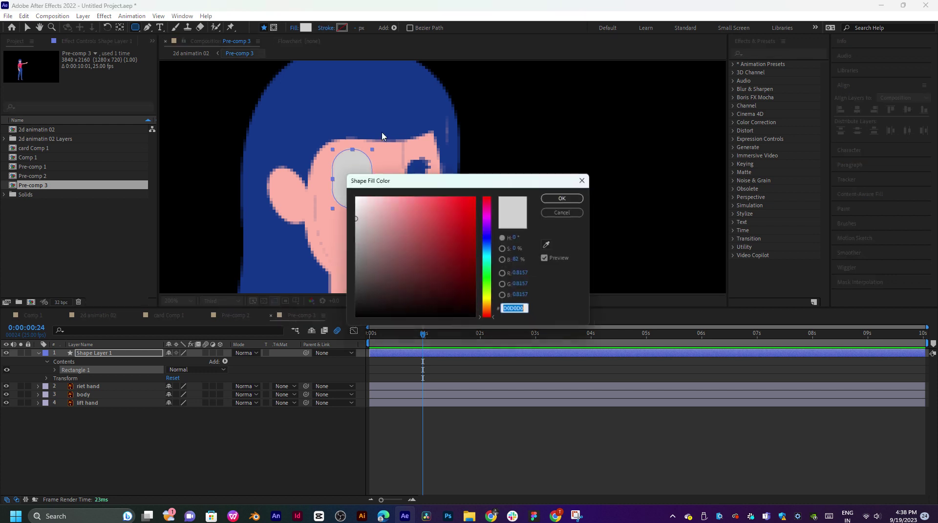
{"action": "left_click", "coordinate": [550, 246]}
{"action": "left_click", "coordinate": [389, 180]}
{"action": "left_click", "coordinate": [566, 197]}
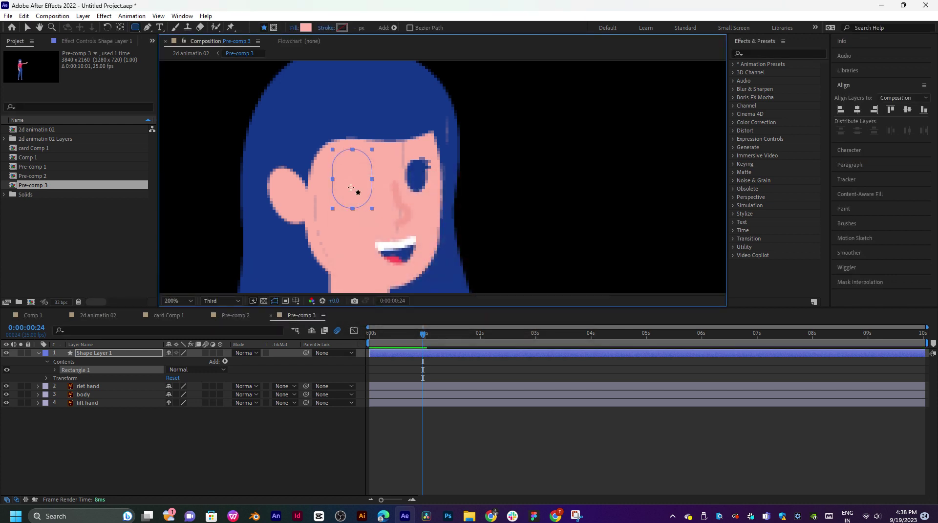
{"action": "key", "text": "v"}
{"action": "left_click_drag", "start_coordinate": [353, 149], "coordinate": [366, 190]}
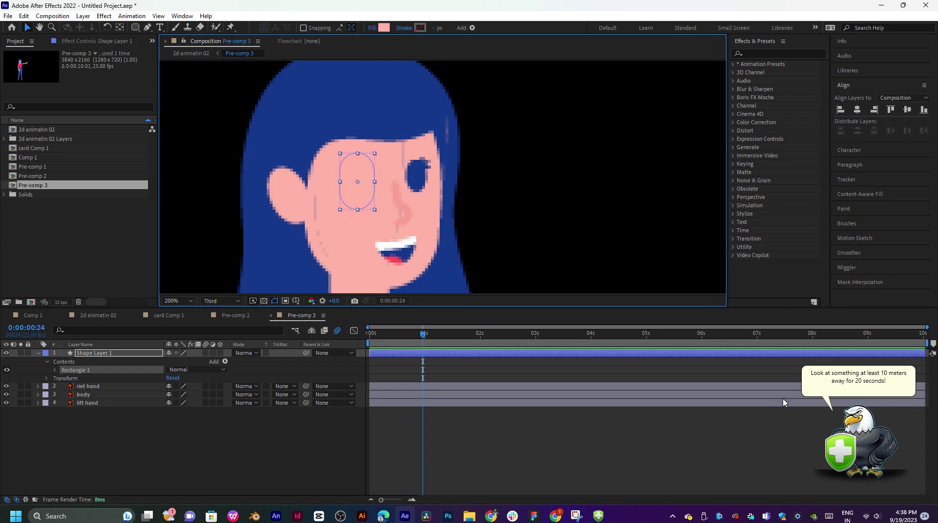
{"action": "left_click", "coordinate": [268, 430]}
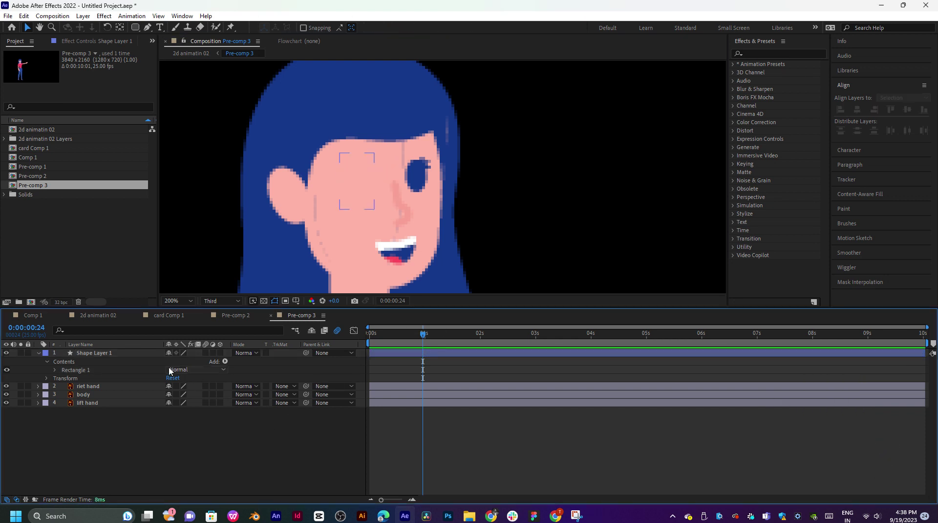
{"action": "left_click", "coordinate": [141, 355]}
{"action": "key", "text": "ctrl+d"}
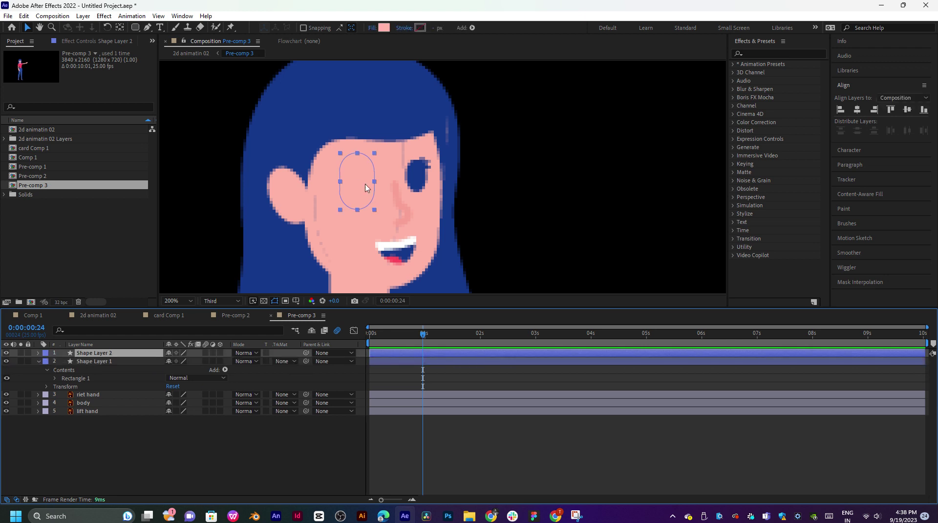
{"action": "left_click_drag", "start_coordinate": [366, 184], "coordinate": [421, 183]}
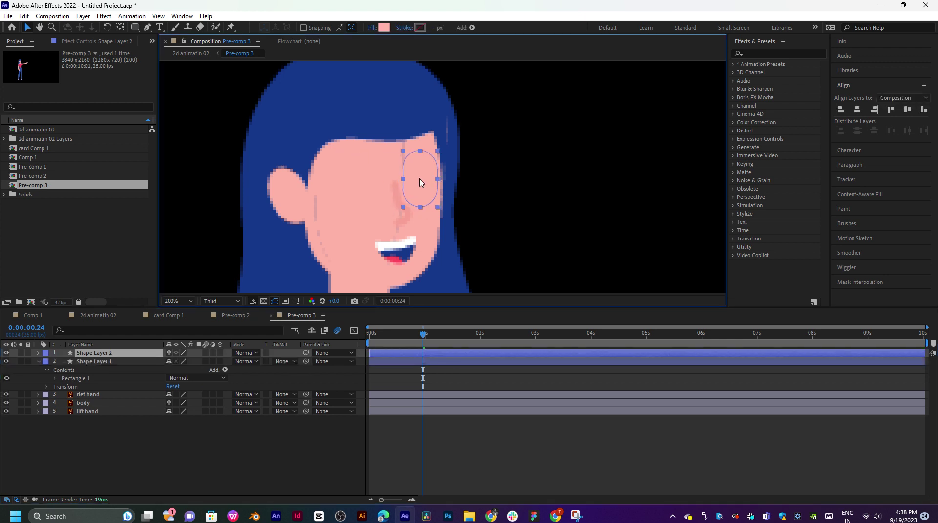
{"action": "key", "text": "ctrl+z"}
{"action": "left_click", "coordinate": [405, 349]}
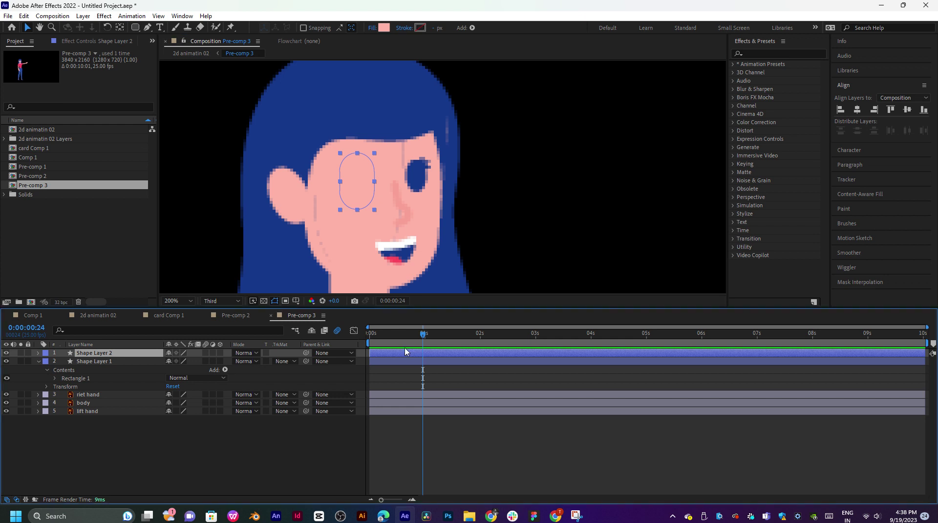
{"action": "key", "text": "Delete"}
Move to 0:00:01:00 and show the scale property of the skin-coloured shape layer.
{"action": "left_click_drag", "start_coordinate": [431, 334], "coordinate": [413, 341]}
{"action": "left_click", "coordinate": [397, 353]}
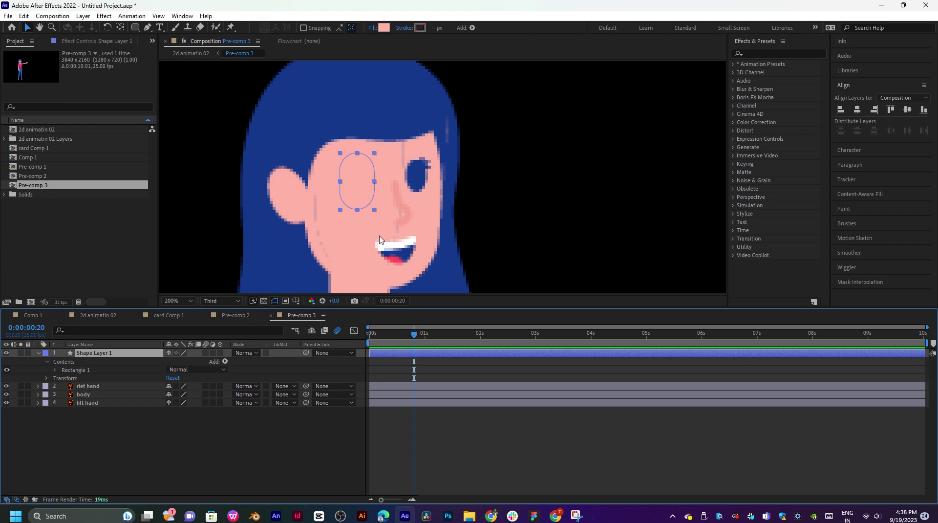
{"action": "left_click", "coordinate": [391, 342]}
{"action": "left_click_drag", "start_coordinate": [391, 342], "coordinate": [401, 343]}
{"action": "left_click_drag", "start_coordinate": [419, 339], "coordinate": [425, 340]}
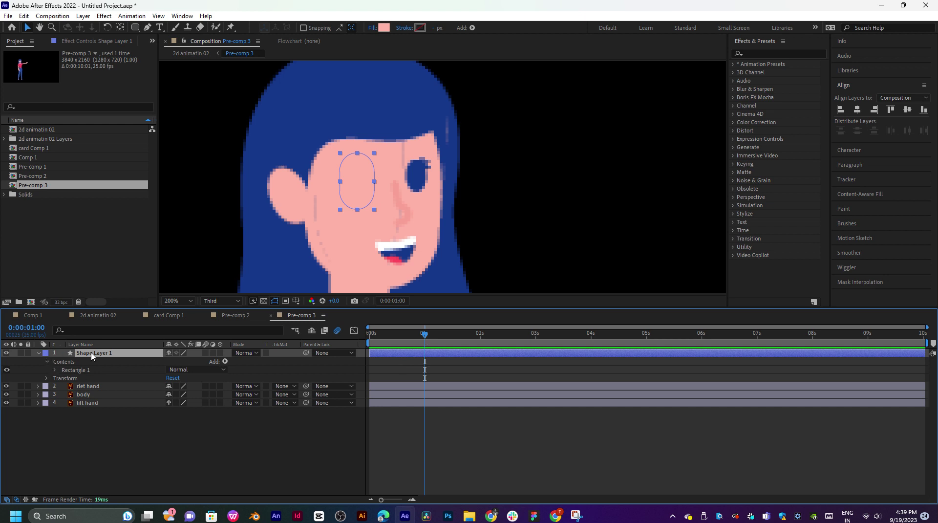
{"action": "key", "text": "s"}
{"action": "left_click", "coordinate": [62, 362]}
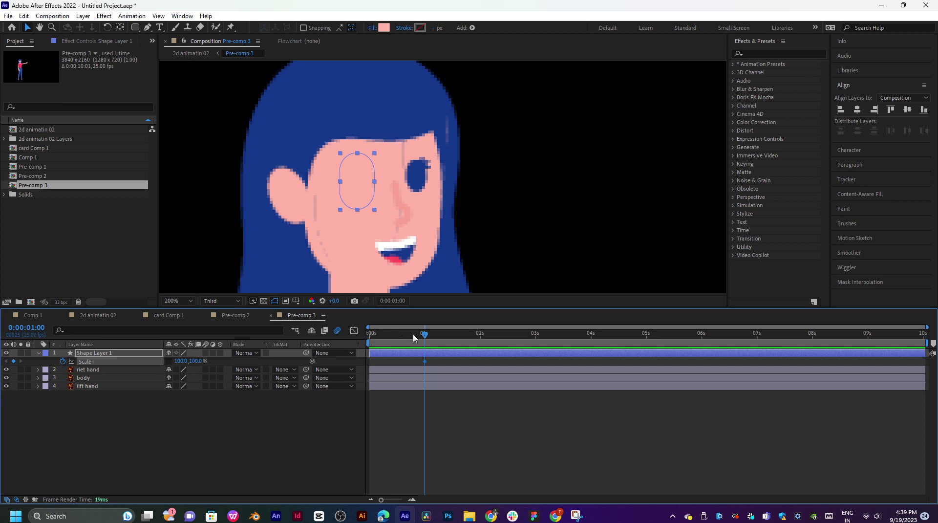
{"action": "left_click_drag", "start_coordinate": [413, 337], "coordinate": [404, 341]}
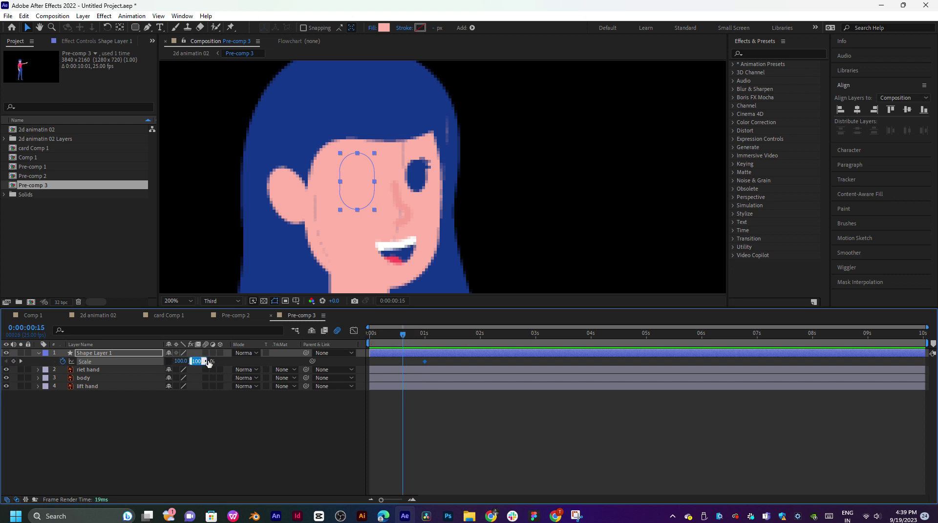
{"action": "type", "text": "0"}
{"action": "key", "text": "Return"}
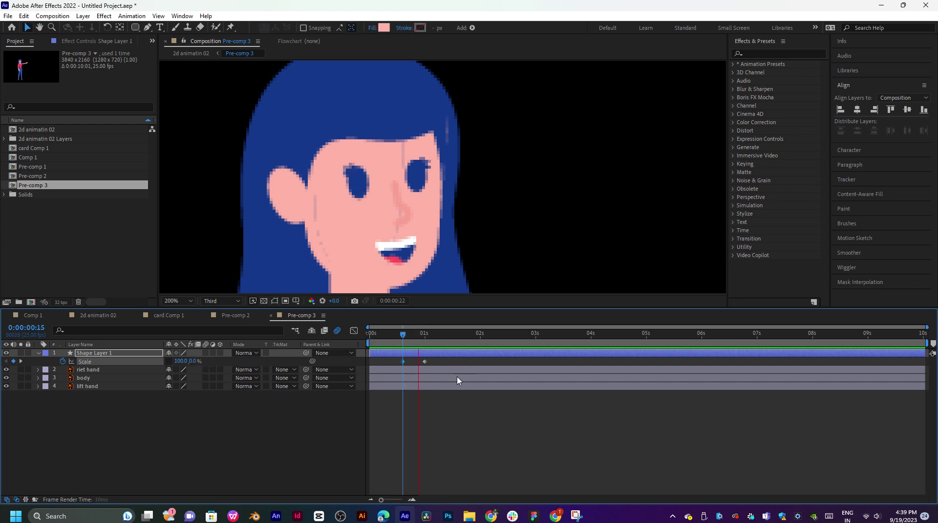
{"action": "mouse_move", "coordinate": [403, 335]}
{"action": "left_mouse_down"}
{"action": "mouse_move", "coordinate": [446, 336]}
{"action": "mouse_move", "coordinate": [409, 338]}
{"action": "left_mouse_up"}
{"action": "key", "text": "k"}
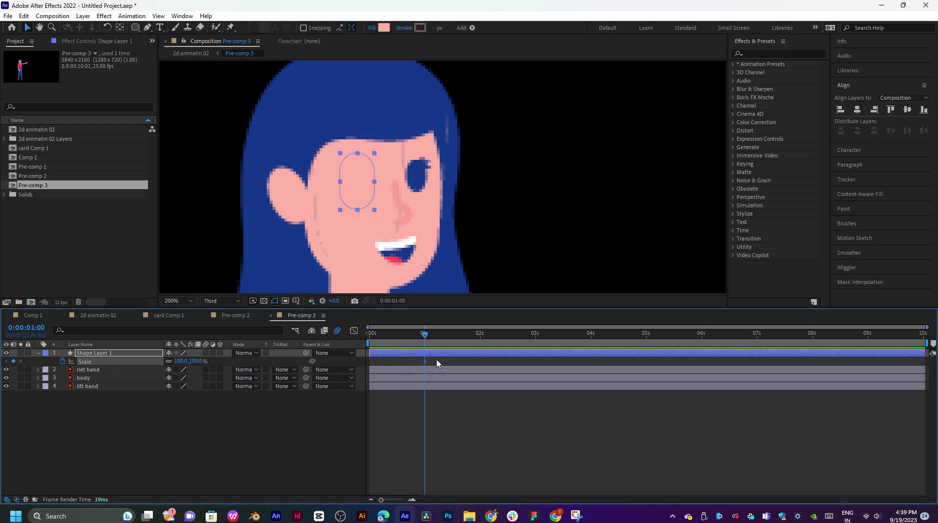
{"action": "key", "text": "Delete"}
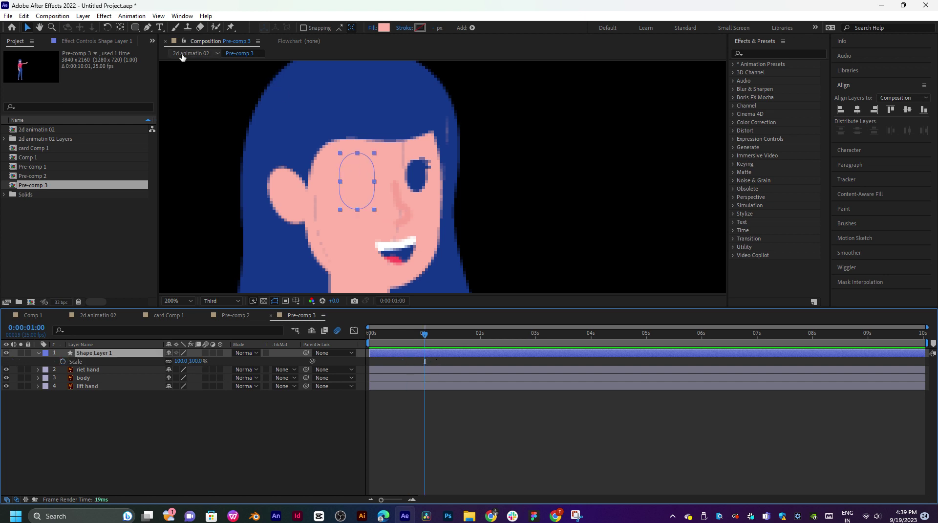
Keyframe the skin-coloured shape's scale at 100% at 0:00:01:00 and move to 0:00:00:18.
{"action": "left_click", "coordinate": [121, 27]}
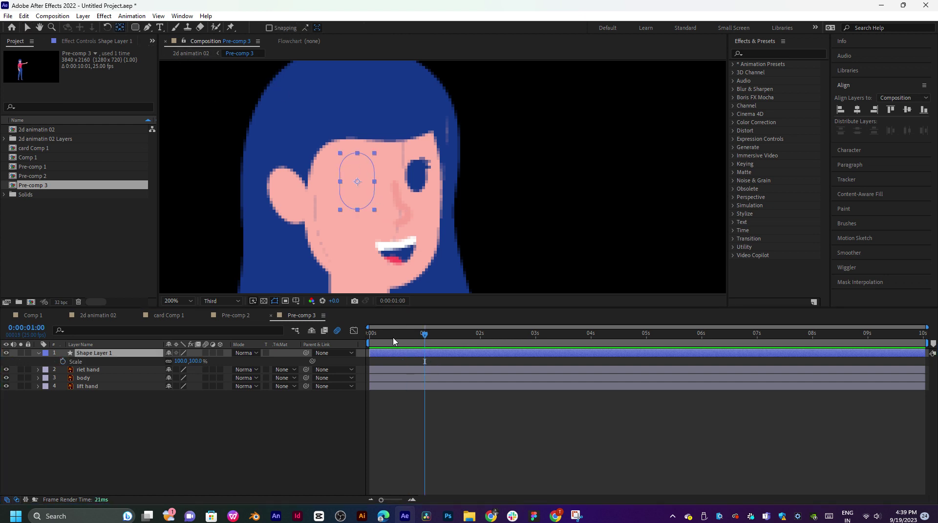
{"action": "left_click", "coordinate": [63, 361]}
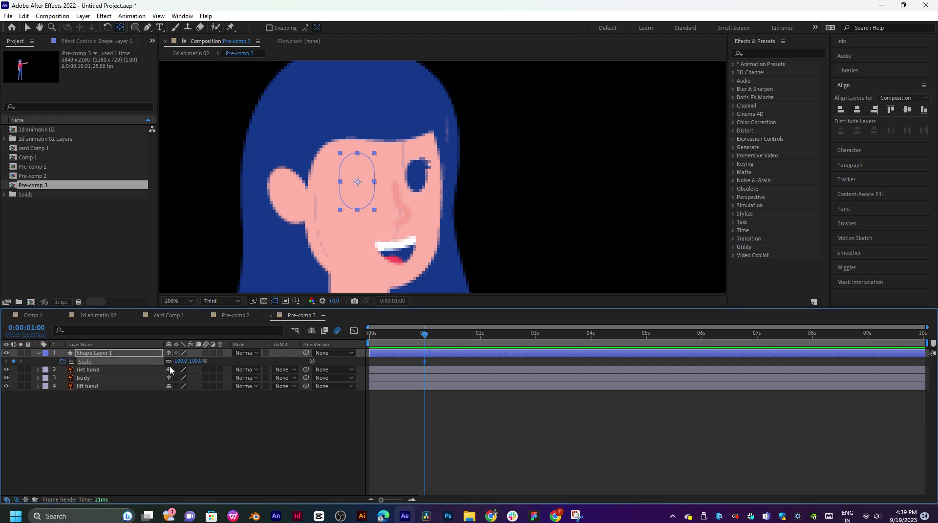
{"action": "left_click", "coordinate": [410, 337]}
{"action": "left_click_drag", "start_coordinate": [177, 361], "coordinate": [159, 364]}
{"action": "key", "text": "ctrl+z"}
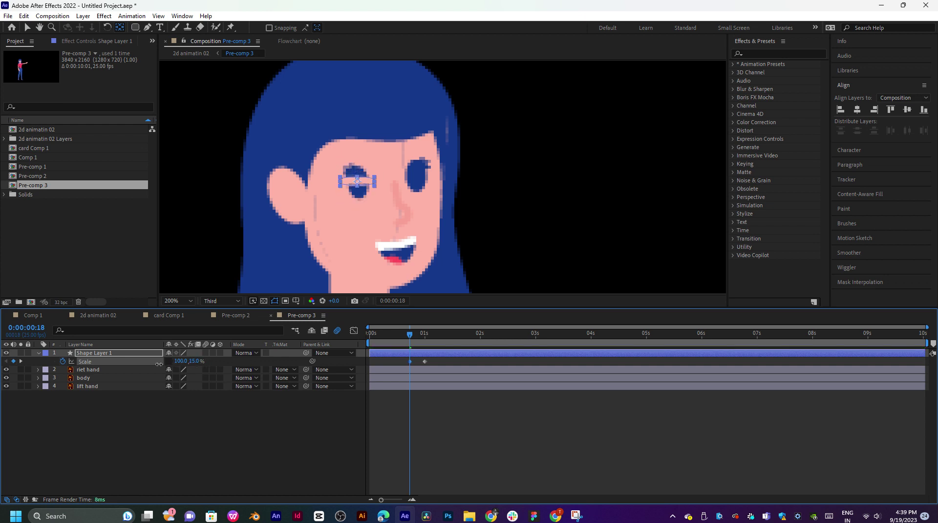
{"action": "key", "text": "ctrl+z"}
Move the shape's anchor point to its upper edge and keyframe its vertical scale at 0% at 0:00:00:18.
{"action": "left_click", "coordinate": [351, 187]}
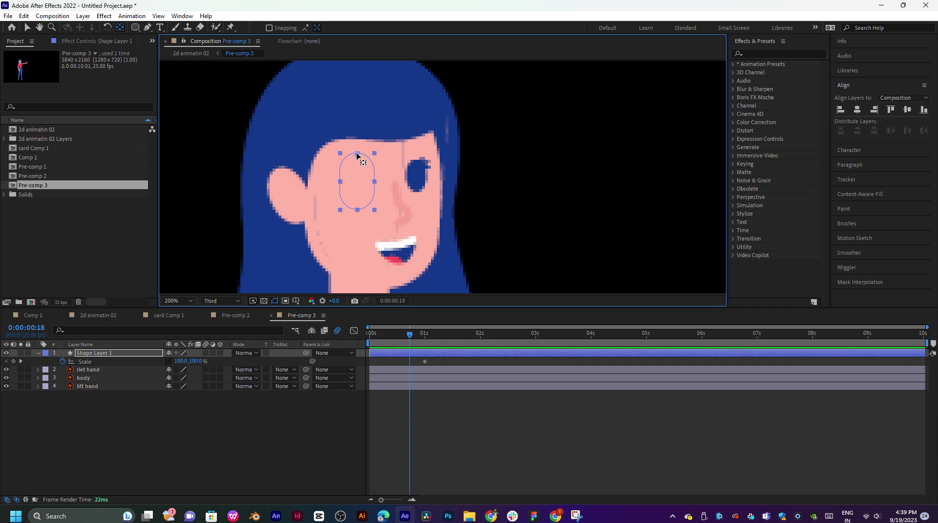
{"action": "mouse_move", "coordinate": [198, 361]}
{"action": "left_mouse_down"}
{"action": "mouse_move", "coordinate": [164, 362]}
{"action": "mouse_move", "coordinate": [220, 363]}
{"action": "mouse_move", "coordinate": [180, 363]}
{"action": "mouse_move", "coordinate": [190, 362]}
{"action": "left_mouse_up"}
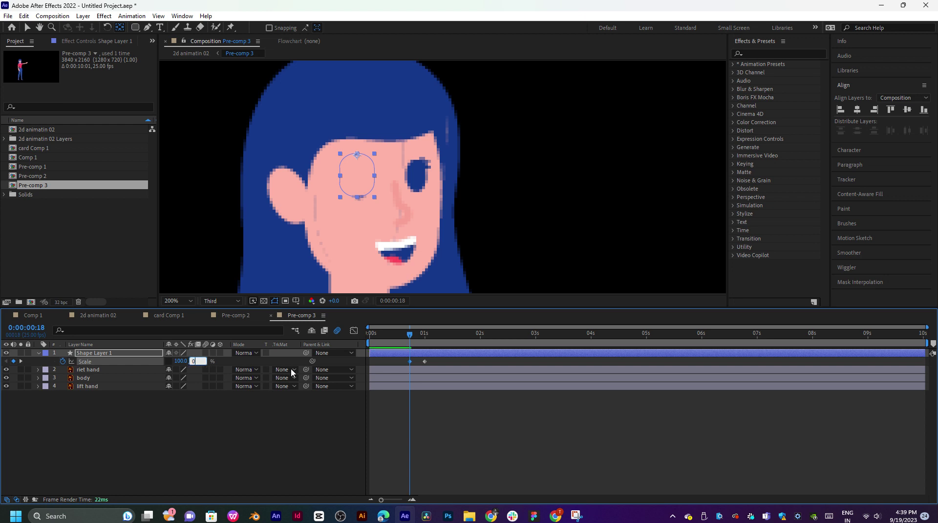
{"action": "key", "text": "Return"}
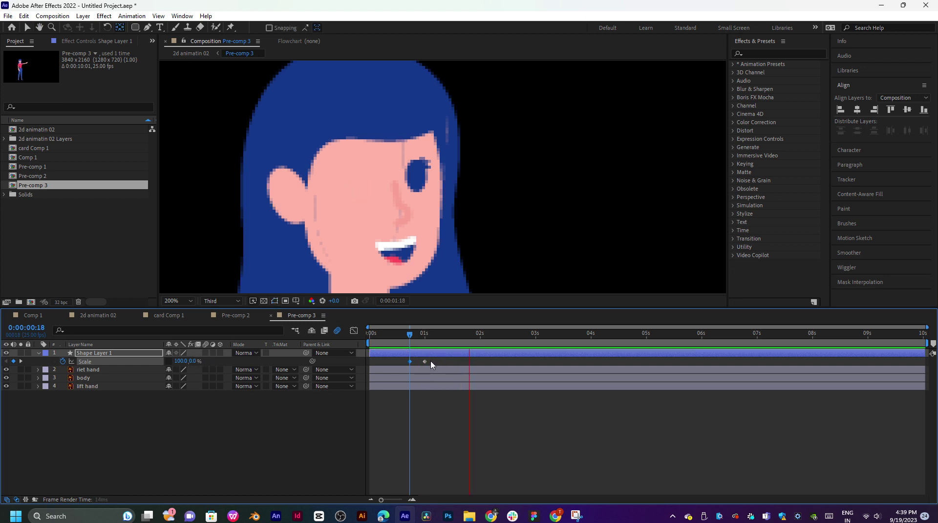
Copy the 0% scale keyframe to about 0:00:01:05 and shift the 100% keyframe to about 0:00:00:24, previewing the blink.
{"action": "left_click_drag", "start_coordinate": [419, 335], "coordinate": [410, 338]}
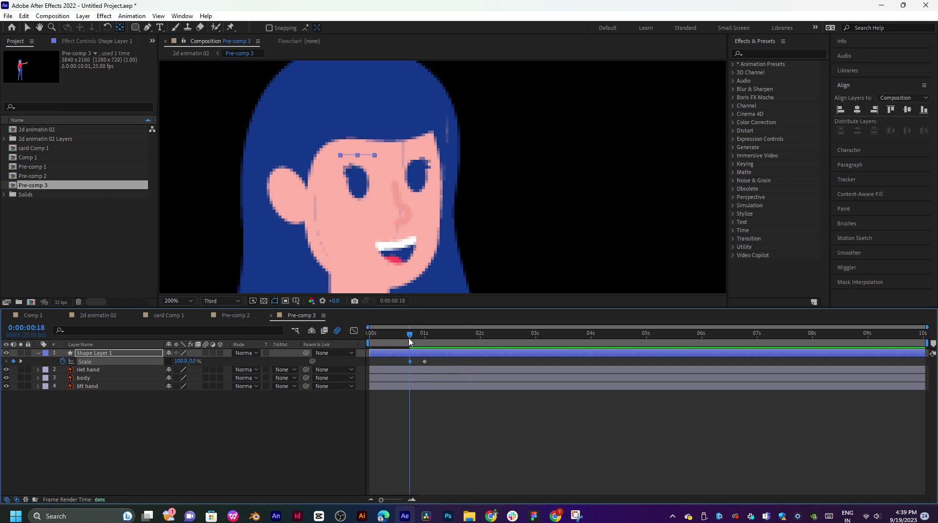
{"action": "left_click", "coordinate": [435, 335]}
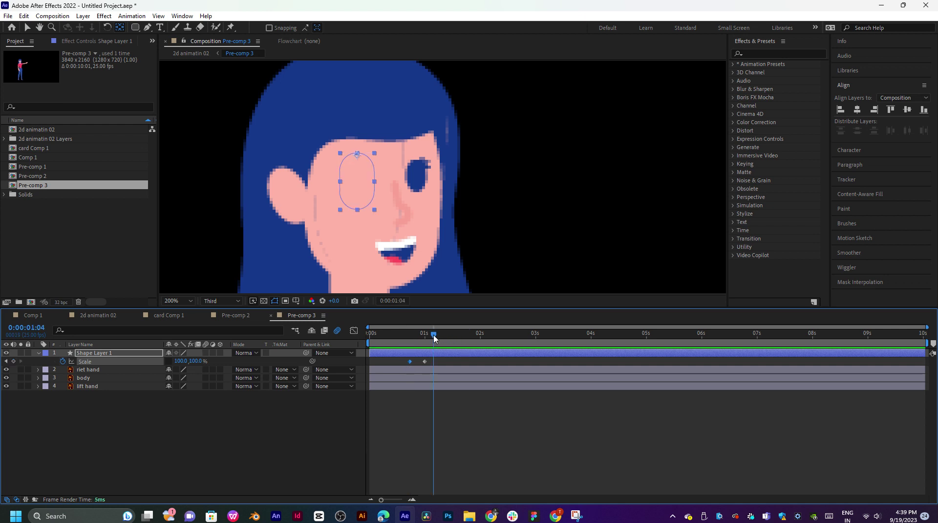
{"action": "key", "text": "ctrl+v"}
{"action": "left_click_drag", "start_coordinate": [436, 336], "coordinate": [410, 344]}
{"action": "key", "text": "space"}
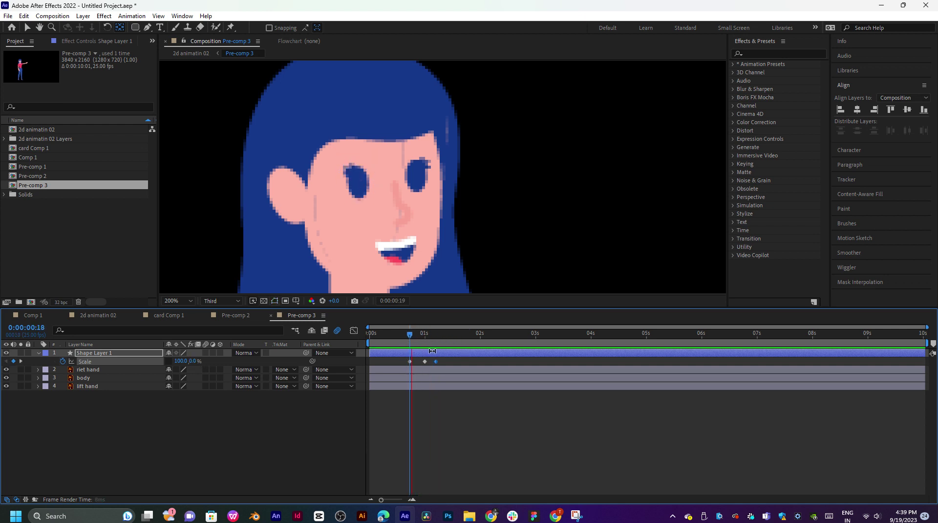
{"action": "key", "text": "space"}
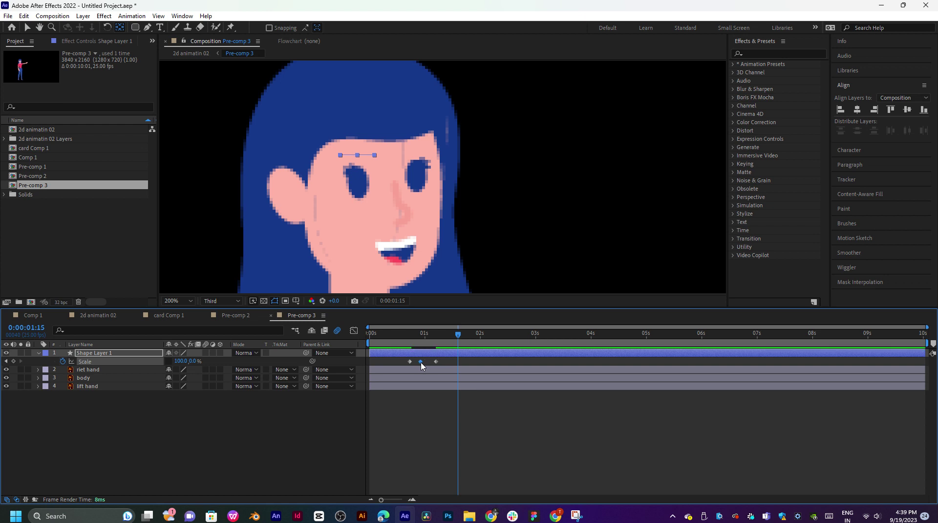
{"action": "left_click", "coordinate": [411, 335]}
{"action": "key", "text": "space"}
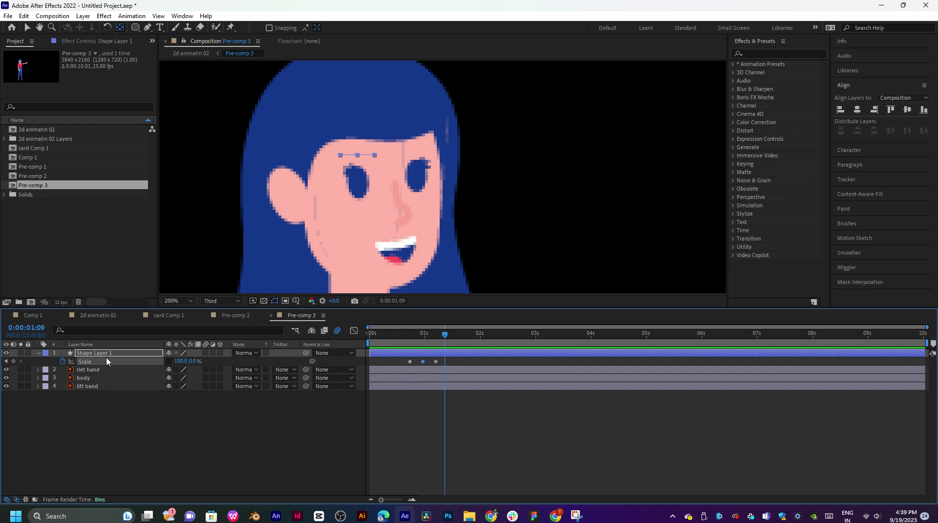
Apply Easy Ease to all three scale keyframes of the eyelid shape and play back the blink.
{"action": "right_click", "coordinate": [410, 363]}
{"action": "left_click", "coordinate": [467, 476]}
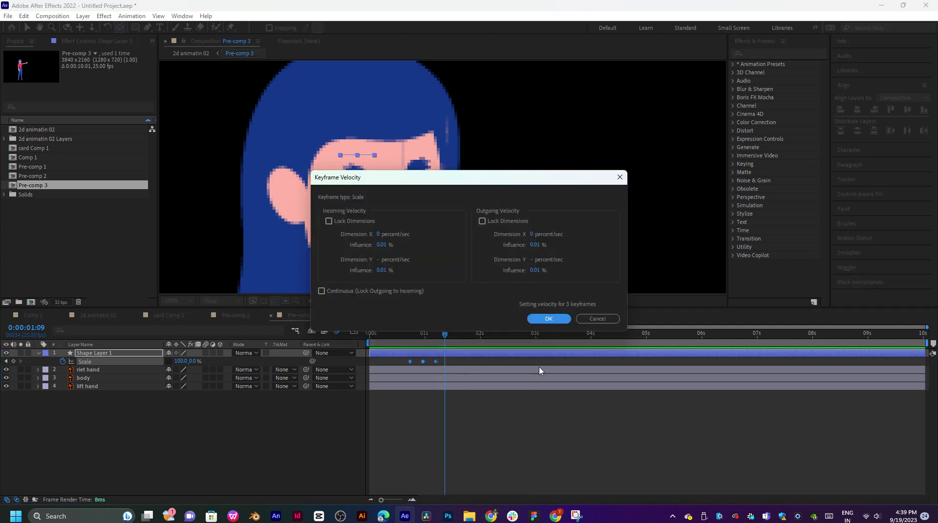
{"action": "left_click", "coordinate": [549, 319]}
{"action": "right_click", "coordinate": [422, 362]}
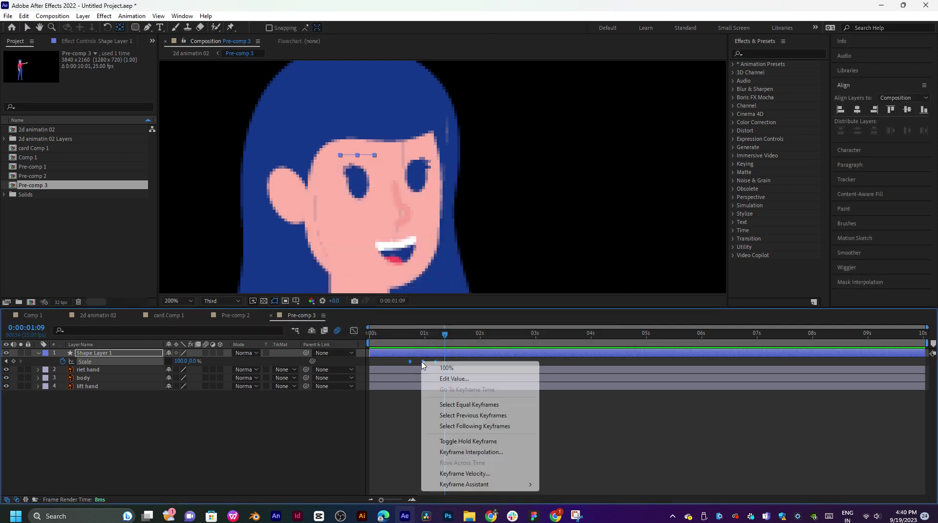
{"action": "mouse_move", "coordinate": [457, 484]}
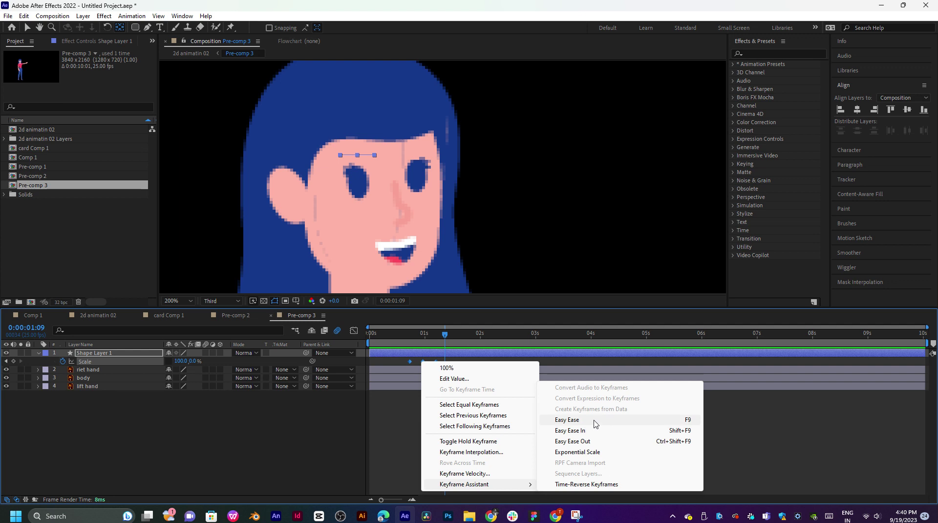
{"action": "left_click", "coordinate": [572, 420]}
{"action": "left_click", "coordinate": [410, 335]}
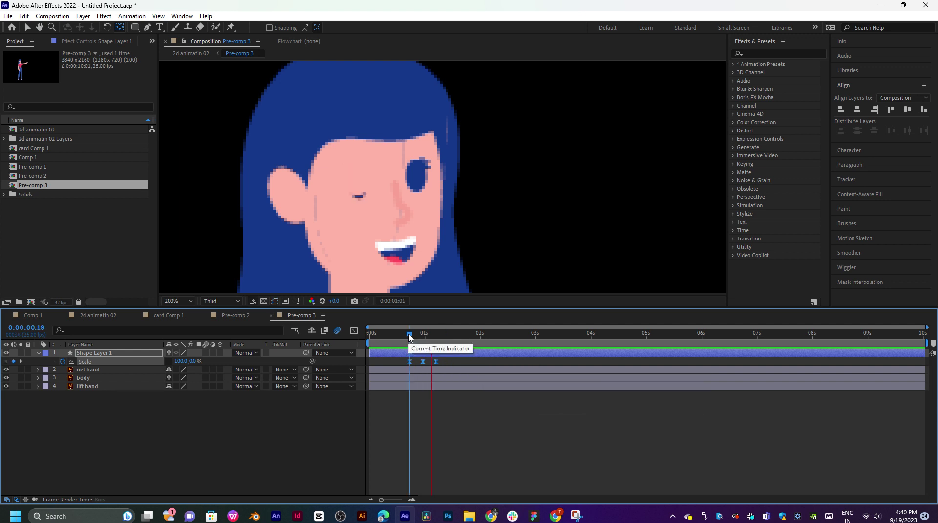
{"action": "key", "text": "space"}
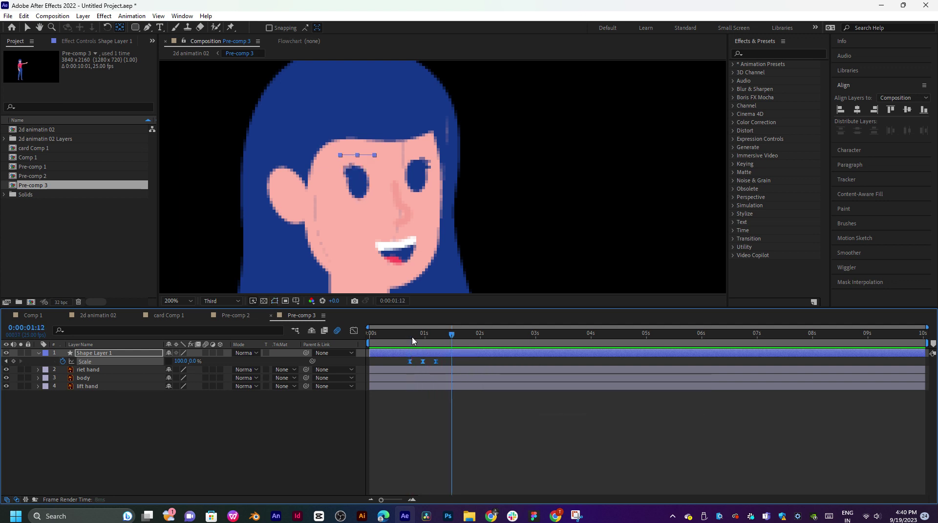
Paste the three blink keyframes four more times along the timeline, starting near 3, 5, 7 and 8.5 seconds, and preview.
{"action": "left_click_drag", "start_coordinate": [414, 337], "coordinate": [433, 356]}
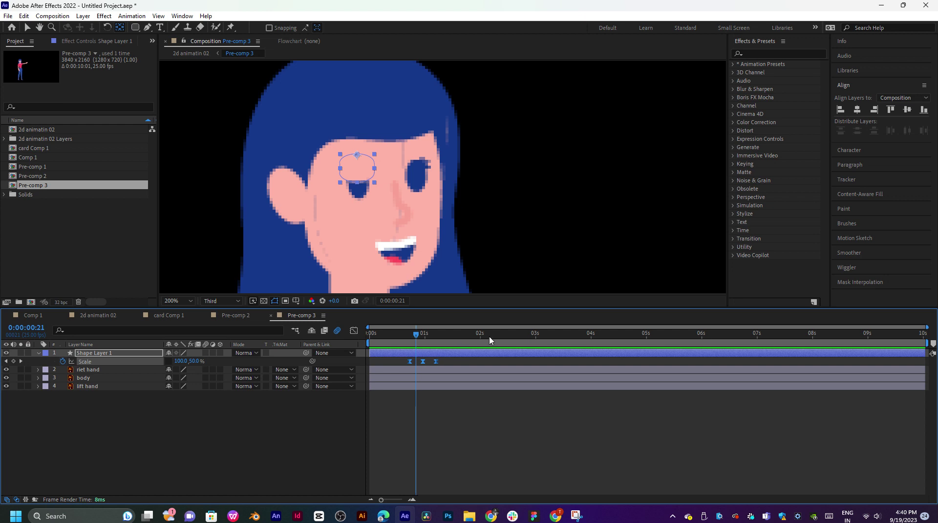
{"action": "left_click_drag", "start_coordinate": [491, 340], "coordinate": [429, 344]}
{"action": "key", "text": "ctrl+v"}
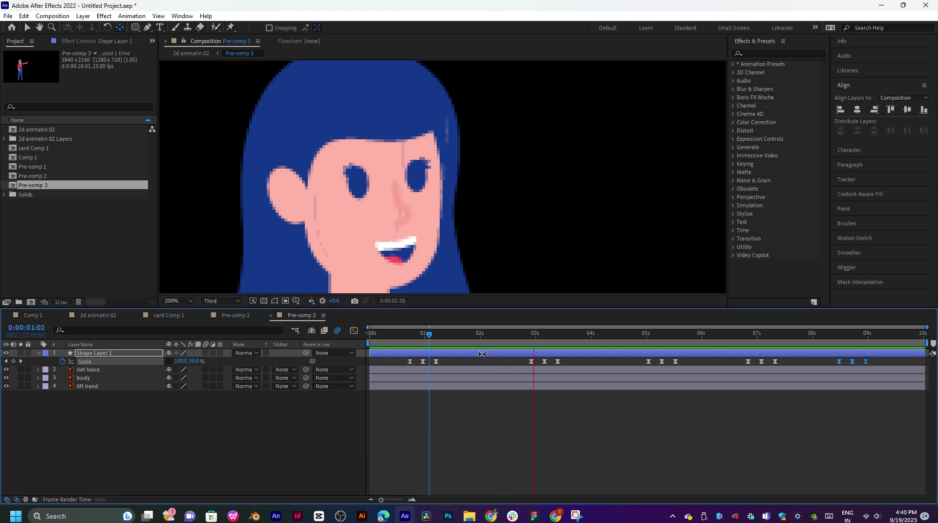
{"action": "key", "text": "space"}
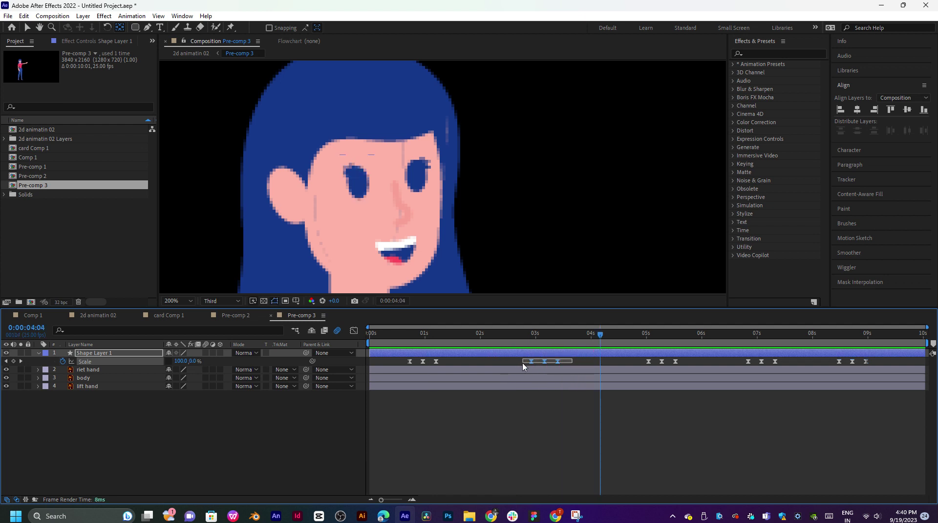
Shift the second, third and fourth blink keyframe groups earlier to start at about 2:15, 4:15 and 6:13, and play back the result.
{"action": "left_click_drag", "start_coordinate": [523, 367], "coordinate": [513, 361]}
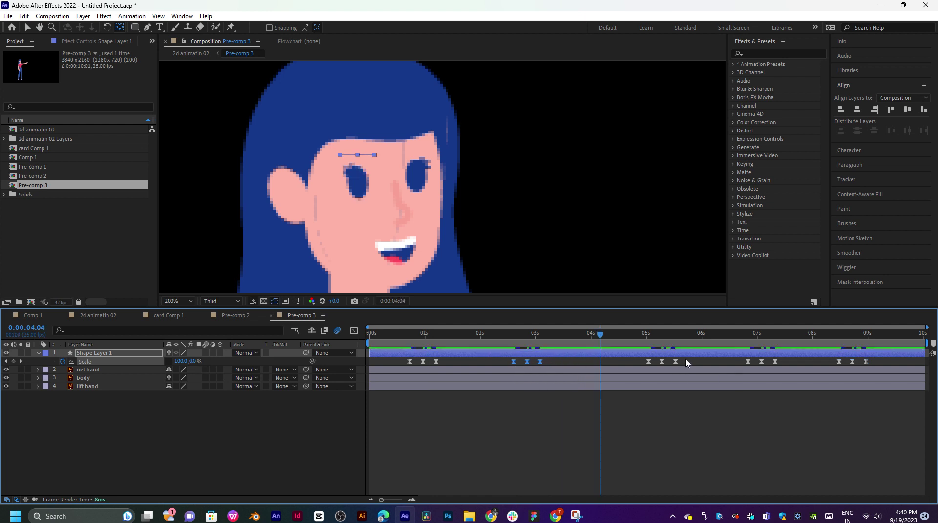
{"action": "key", "text": "ctrl+z"}
{"action": "left_click_drag", "start_coordinate": [690, 359], "coordinate": [624, 364]}
{"action": "left_click_drag", "start_coordinate": [784, 359], "coordinate": [750, 360]}
{"action": "key", "text": "space"}
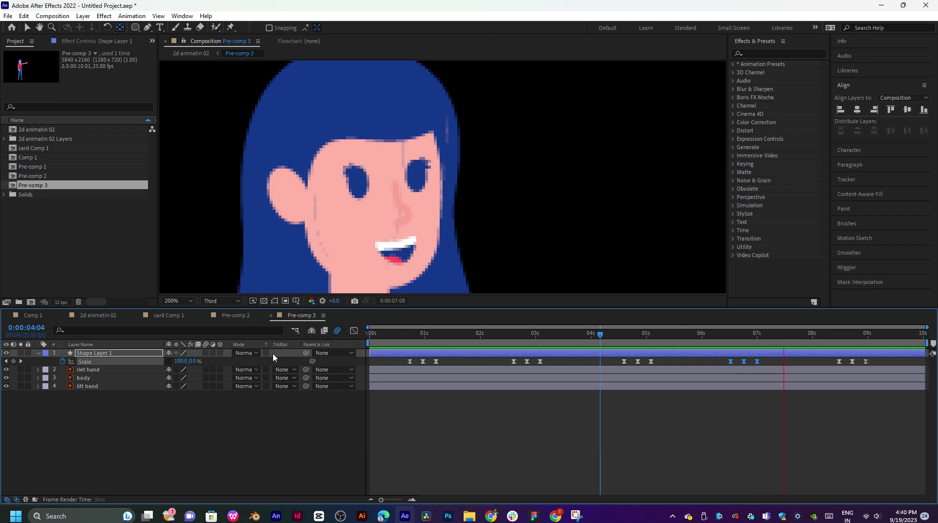
Duplicate the animated eyelid shape, move the copy over the woman's other eye, and play back both blinks.
{"action": "key", "text": "space"}
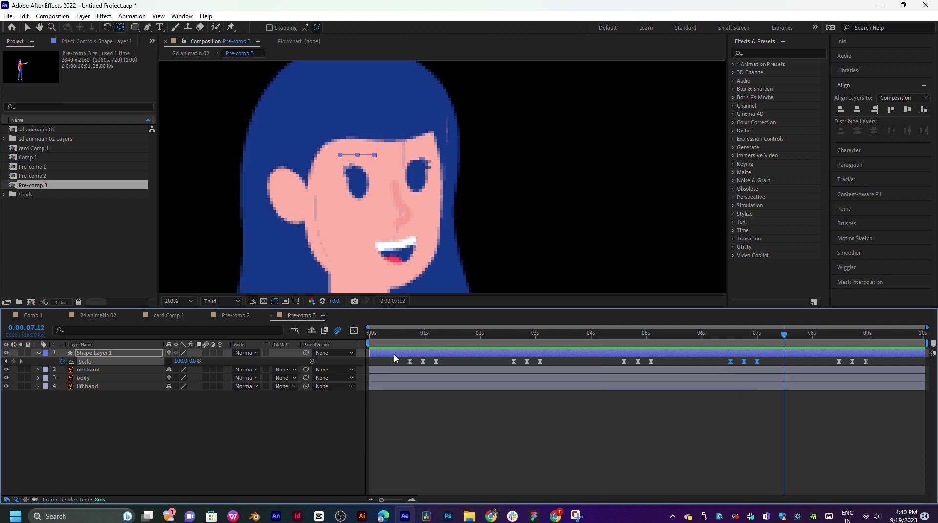
{"action": "left_click", "coordinate": [394, 355]}
{"action": "key", "text": "ctrl+d"}
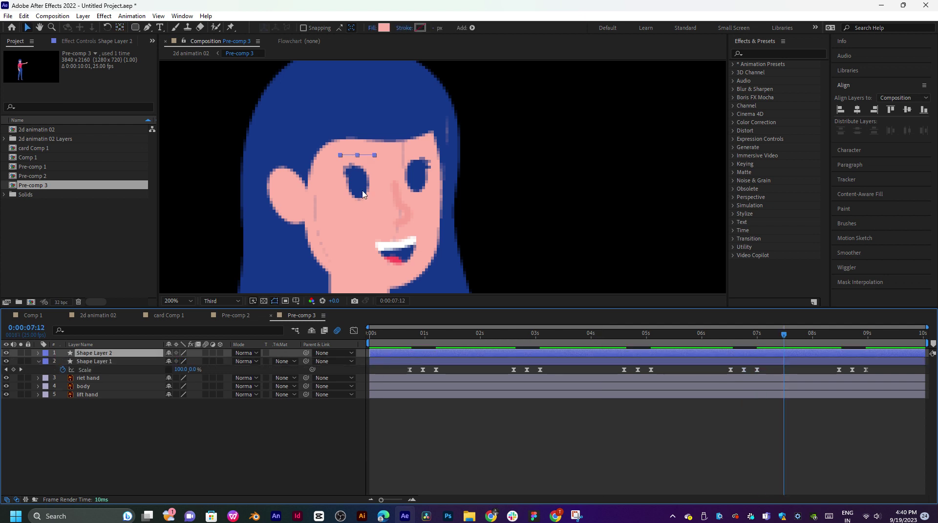
{"action": "left_click", "coordinate": [432, 336]}
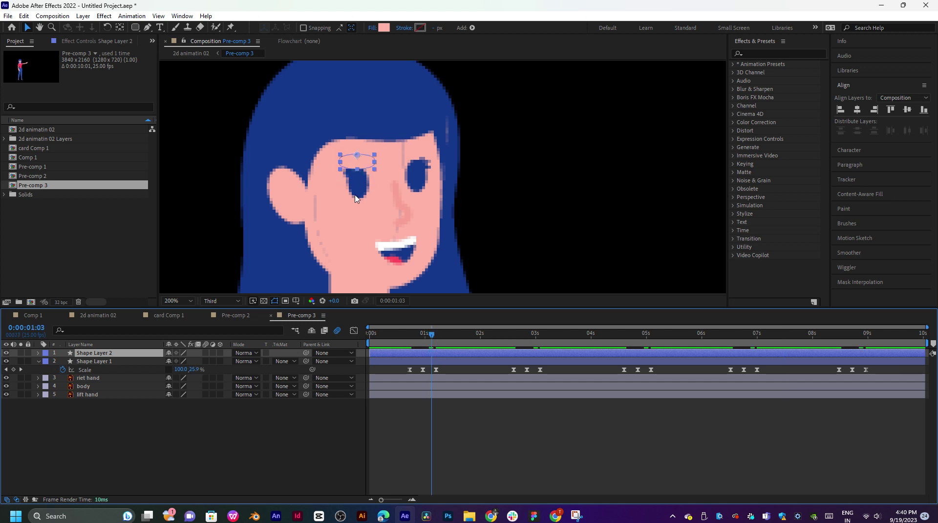
{"action": "left_click_drag", "start_coordinate": [363, 164], "coordinate": [423, 164]}
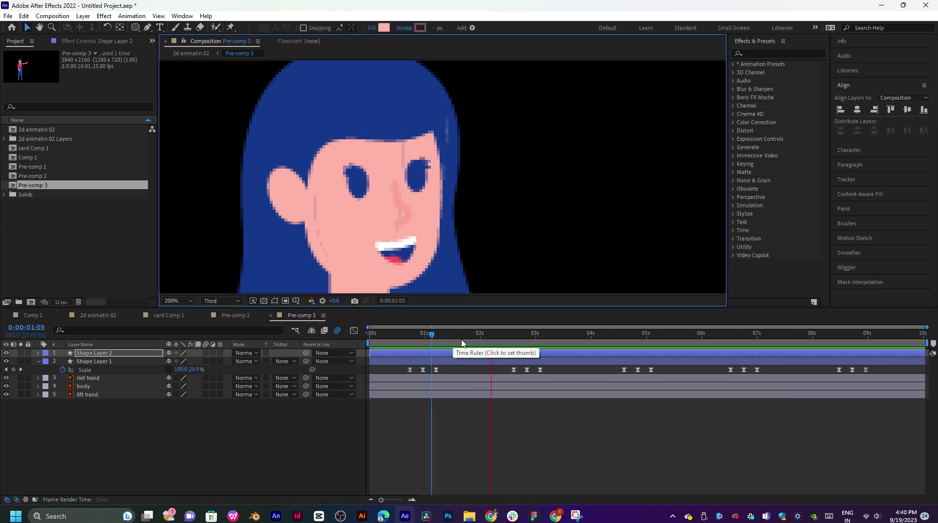
{"action": "left_click_drag", "start_coordinate": [514, 343], "coordinate": [390, 353]}
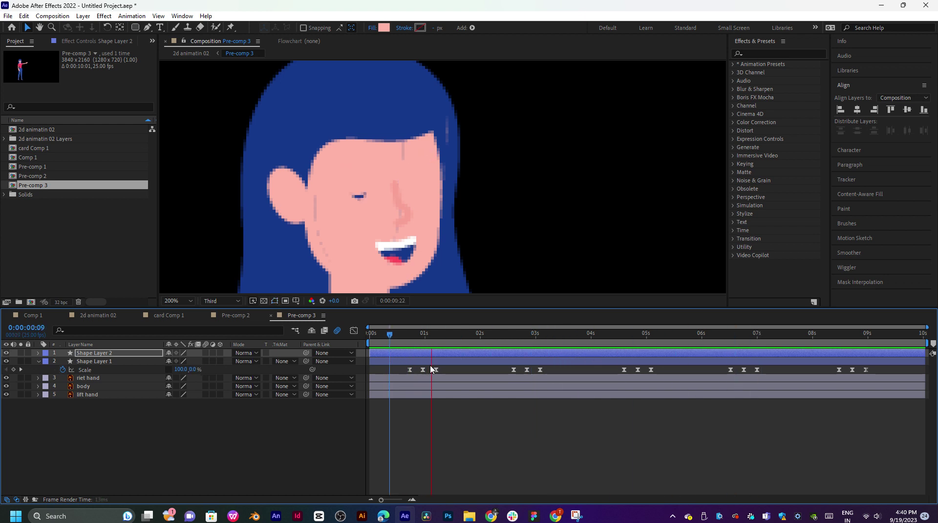
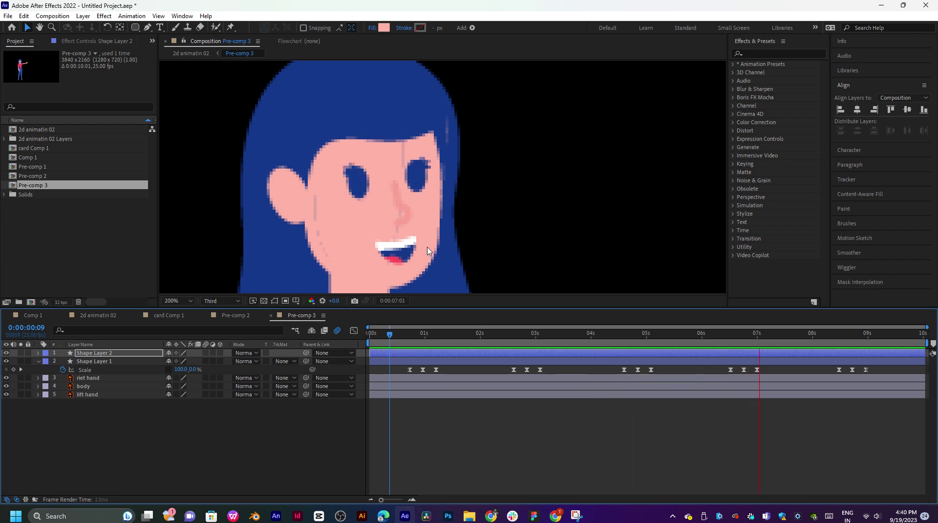
{"action": "key", "text": "space"}
Duplicate the second eyelid shape, move the copy over the mouth, and make it wider and shorter at 0:00:00:24.
{"action": "left_click_drag", "start_coordinate": [409, 250], "coordinate": [479, 207]}
{"action": "left_click", "coordinate": [414, 354]}
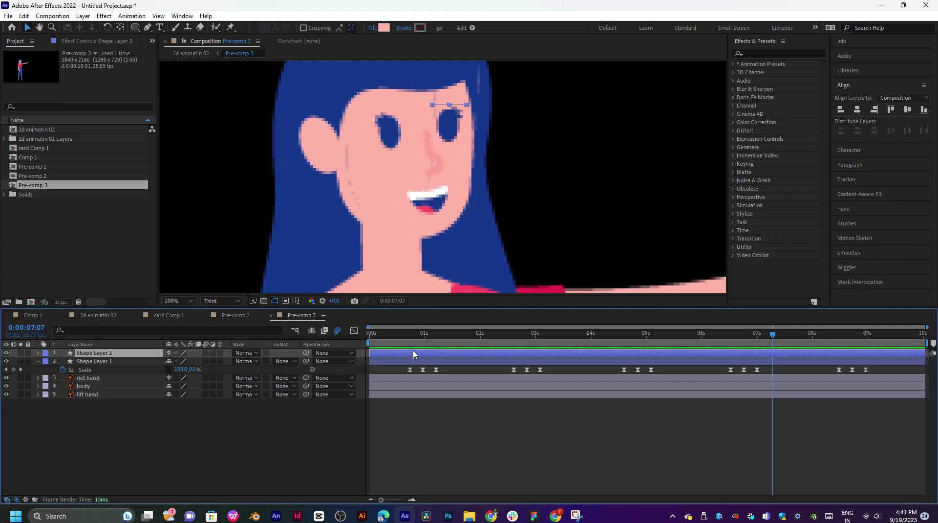
{"action": "key", "text": "ctrl+d"}
{"action": "left_click_drag", "start_coordinate": [441, 345], "coordinate": [424, 346]}
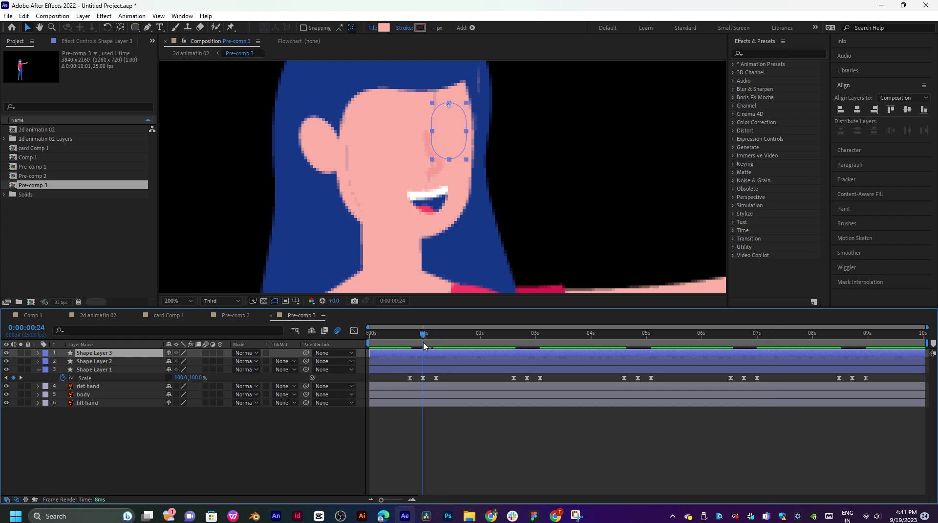
{"action": "left_click_drag", "start_coordinate": [468, 134], "coordinate": [455, 210]}
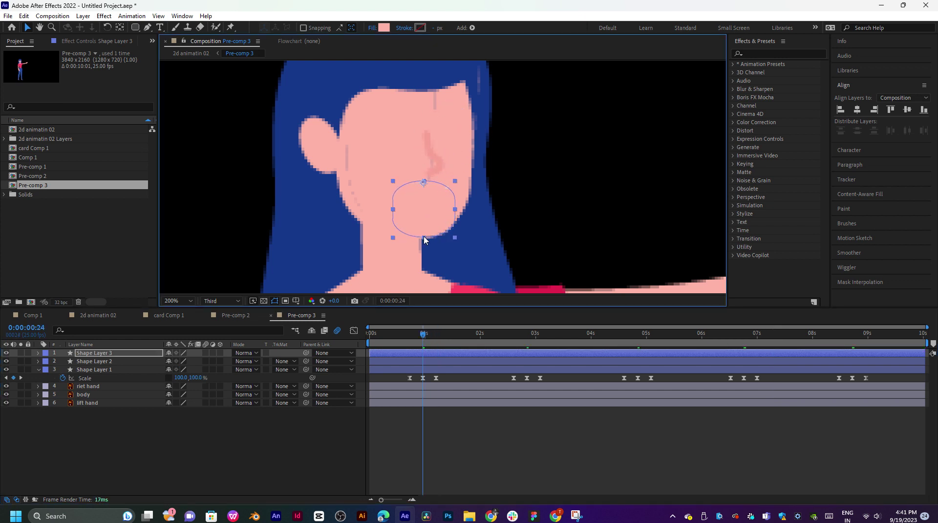
{"action": "left_click_drag", "start_coordinate": [424, 238], "coordinate": [428, 218]}
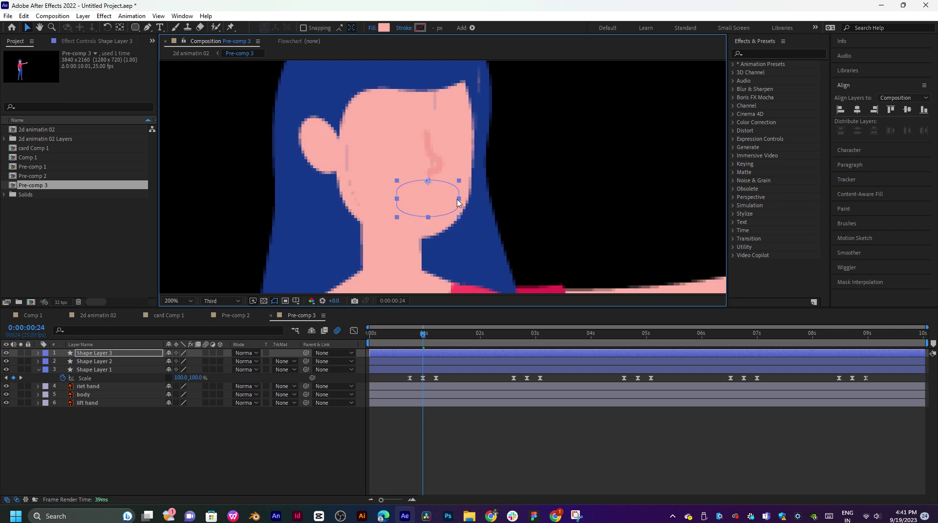
Shift the mouth-covering shape layer to start at about 0:00:00:12 and play back the animation.
{"action": "left_click_drag", "start_coordinate": [422, 335], "coordinate": [457, 350]}
{"action": "key", "text": "space"}
{"action": "key", "text": "space"}
{"action": "left_click", "coordinate": [412, 337]}
{"action": "key", "text": "space"}
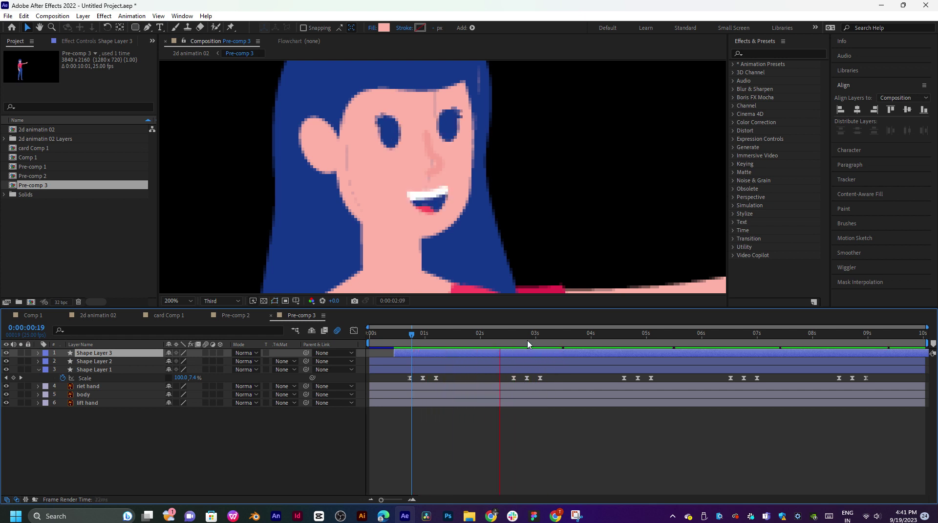
{"action": "key", "text": "space"}
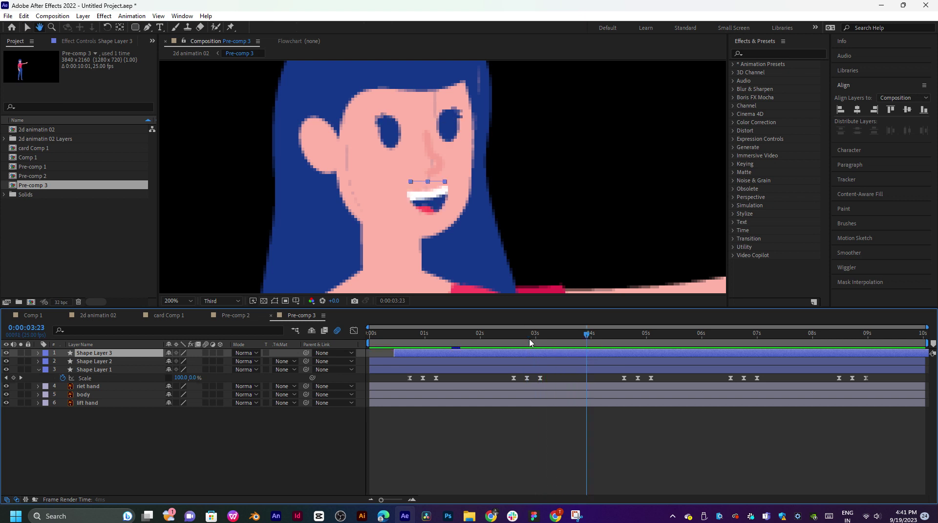
Reveal the mouth shape's keyframes, widen and shorten it to about 157.6, 72.3% scale at 0:00:03:07, and play back the result.
{"action": "mouse_move", "coordinate": [530, 342]}
{"action": "left_mouse_down"}
{"action": "mouse_move", "coordinate": [548, 343]}
{"action": "mouse_move", "coordinate": [430, 341]}
{"action": "mouse_move", "coordinate": [542, 341]}
{"action": "left_mouse_up"}
{"action": "key", "text": "u"}
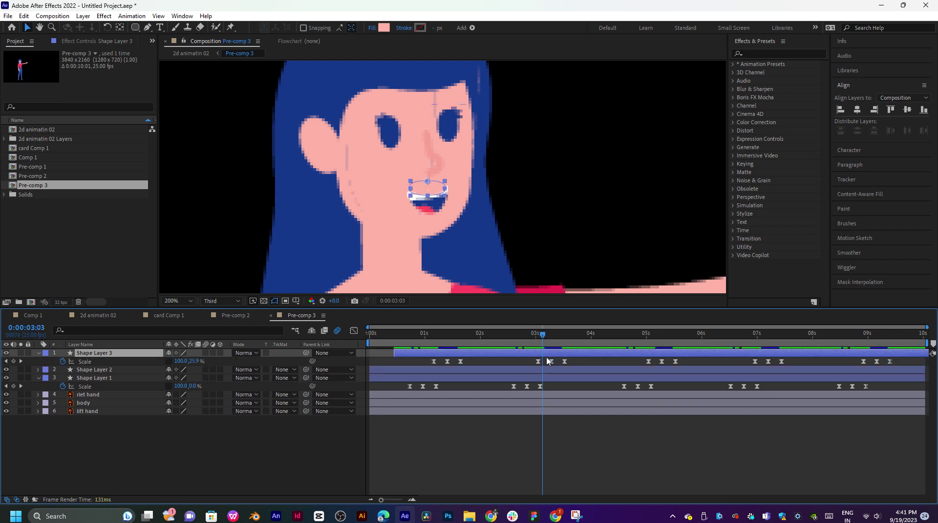
{"action": "left_click", "coordinate": [553, 346]}
{"action": "left_click_drag", "start_coordinate": [555, 344], "coordinate": [553, 345]}
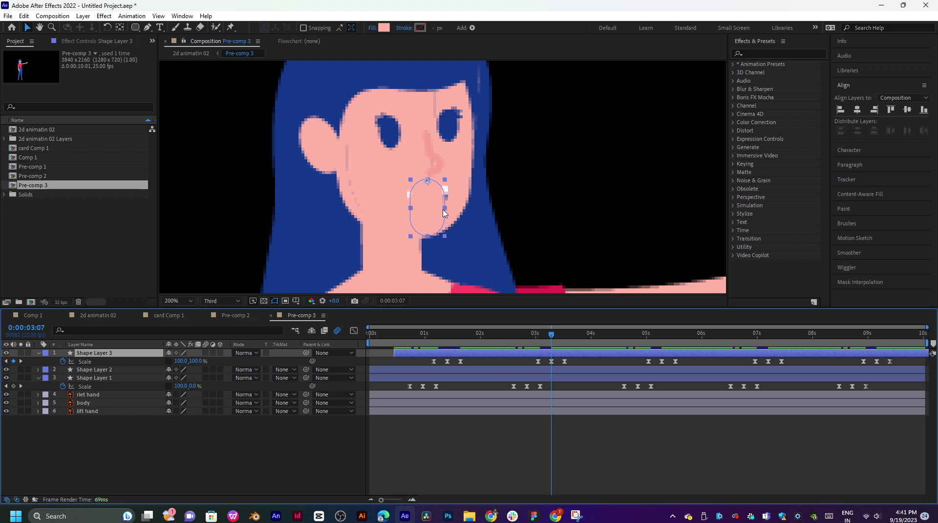
{"action": "left_click_drag", "start_coordinate": [444, 211], "coordinate": [454, 206]}
{"action": "left_click_drag", "start_coordinate": [427, 237], "coordinate": [433, 223]}
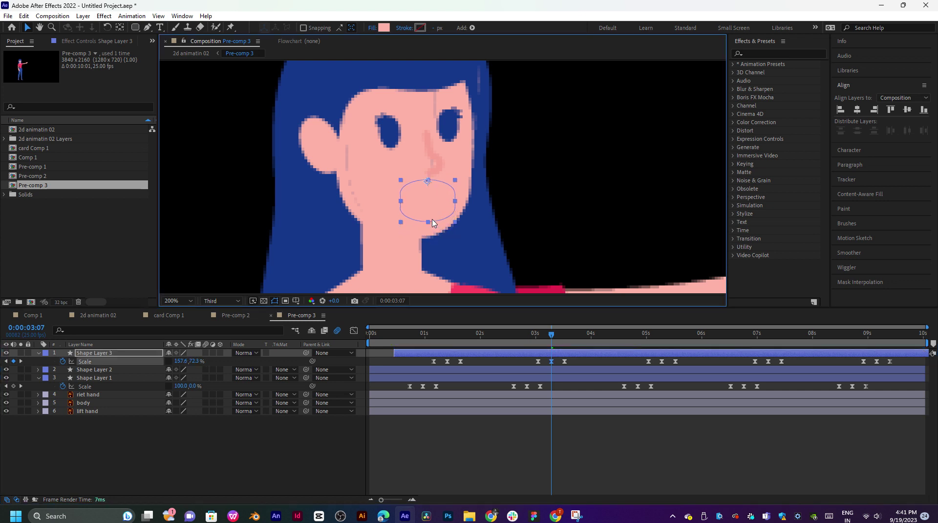
{"action": "left_click", "coordinate": [436, 335]}
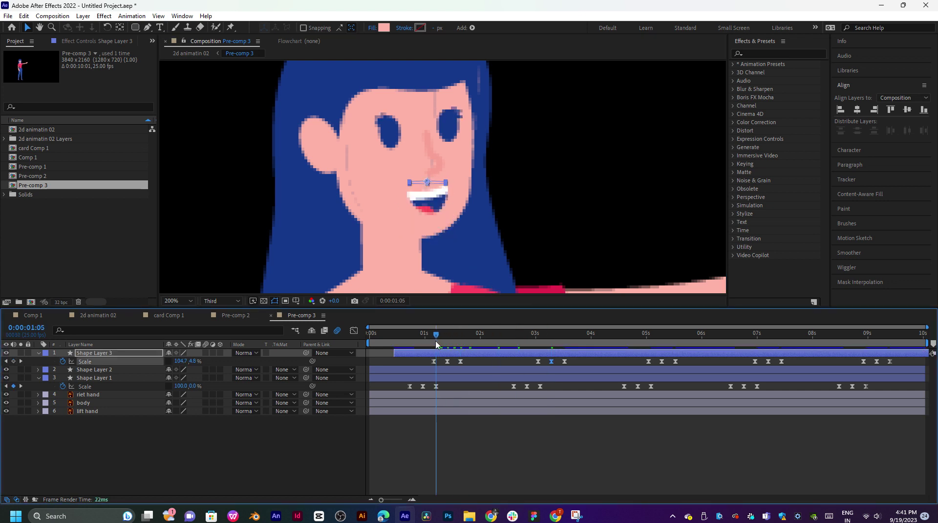
{"action": "key", "text": "space"}
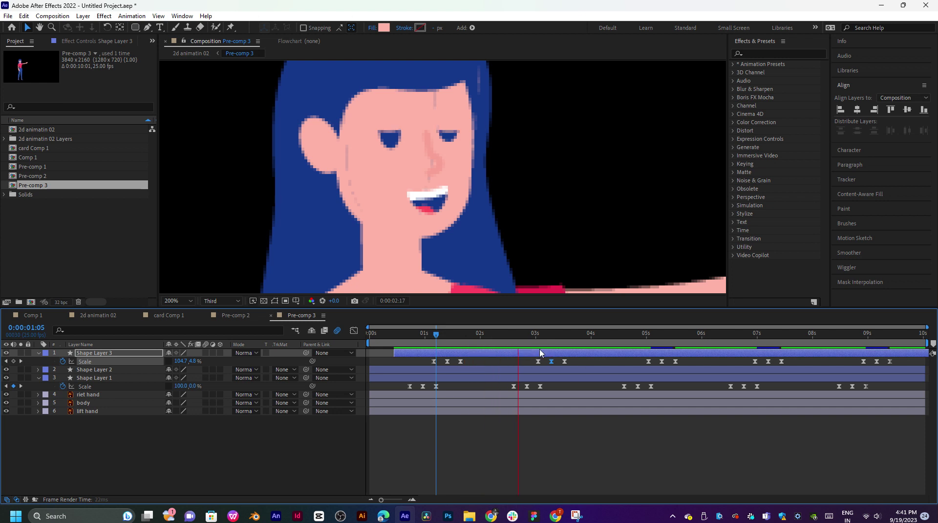
{"action": "key", "text": "space"}
Rescale the mouth shape at 0:00:05:07 to about 152.1, 68.7% so it covers the mouth, and preview the motion.
{"action": "left_click_drag", "start_coordinate": [542, 344], "coordinate": [663, 345]}
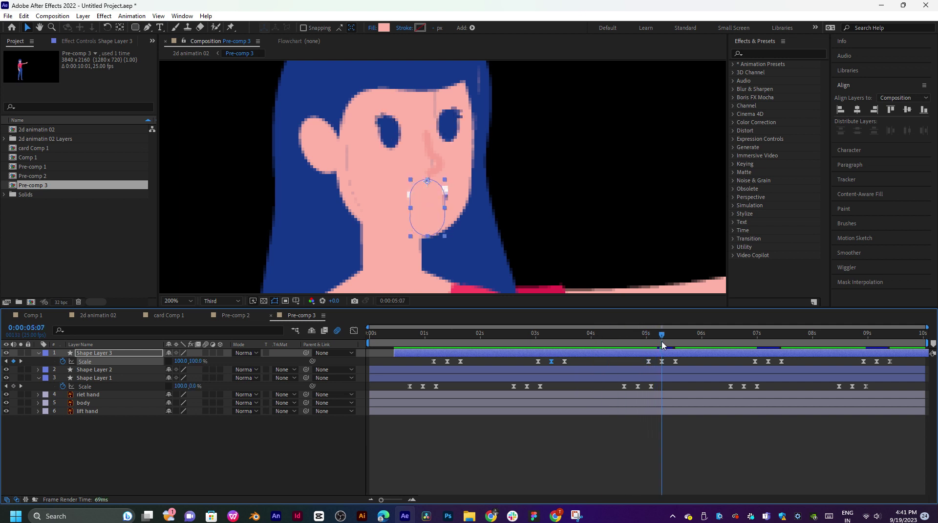
{"action": "mouse_move", "coordinate": [446, 216]}
{"action": "left_mouse_down"}
{"action": "mouse_move", "coordinate": [423, 213]}
{"action": "mouse_move", "coordinate": [433, 228]}
{"action": "mouse_move", "coordinate": [430, 220]}
{"action": "left_mouse_up"}
{"action": "left_click", "coordinate": [659, 342]}
{"action": "key", "text": "space"}
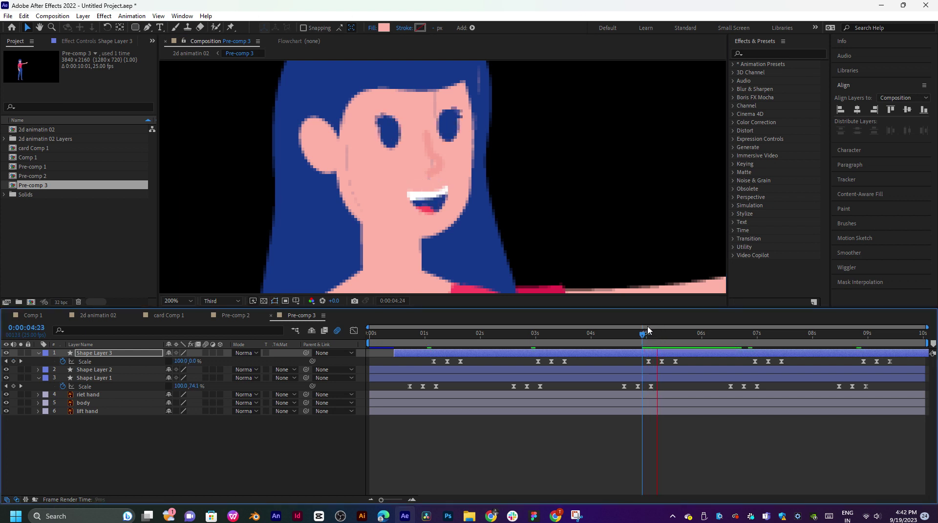
{"action": "key", "text": "space"}
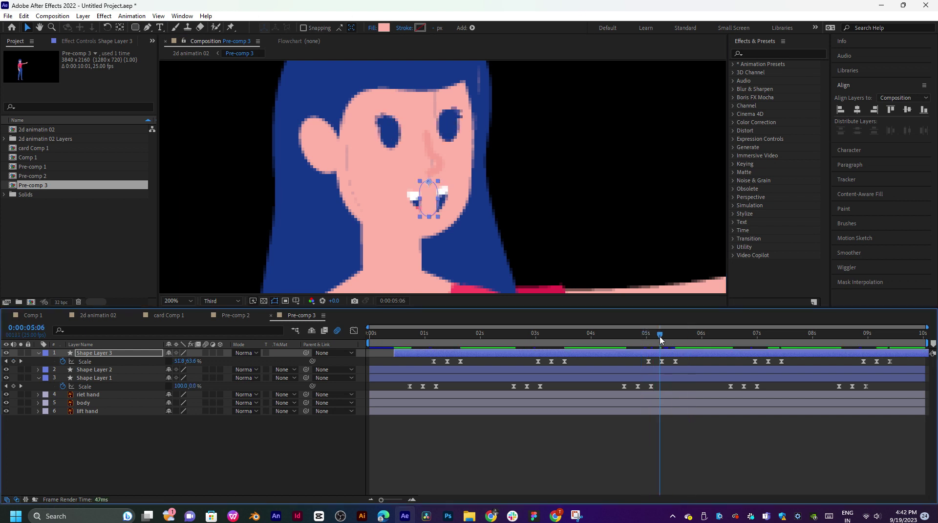
{"action": "left_click_drag", "start_coordinate": [438, 201], "coordinate": [459, 201]}
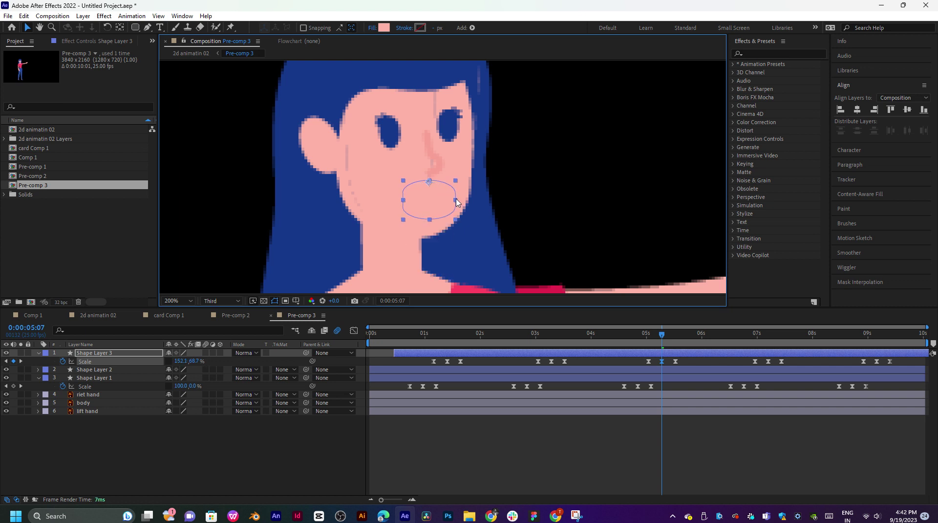
{"action": "left_click", "coordinate": [660, 343]}
{"action": "key", "text": "space"}
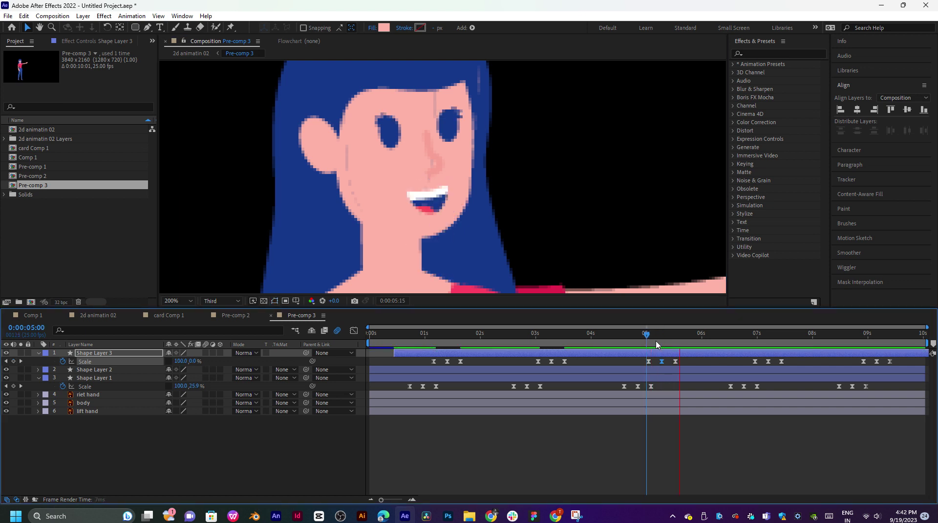
Save the project under a new file name in the export 05 folder, without replacing the existing Untitled Project file.
{"action": "key", "text": "ctrl+shift+s"}
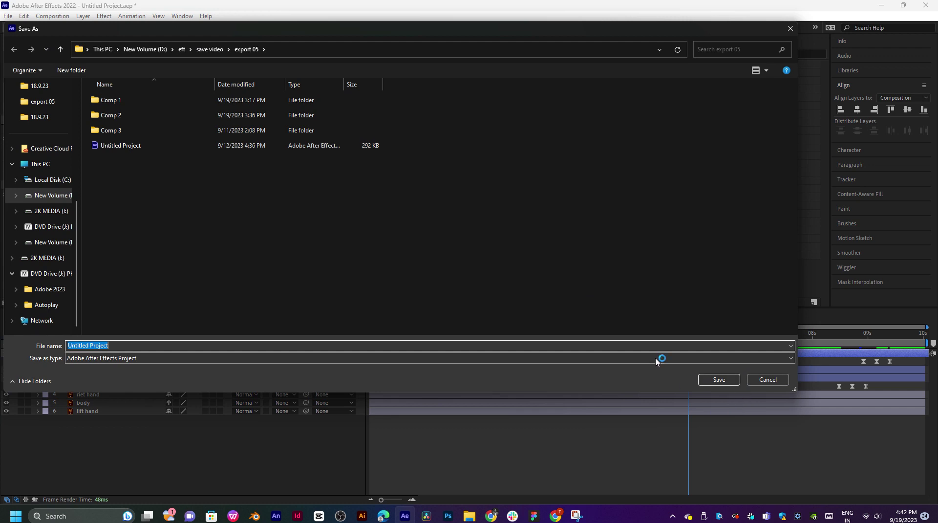
{"action": "left_click", "coordinate": [527, 307]}
{"action": "left_click", "coordinate": [719, 379]}
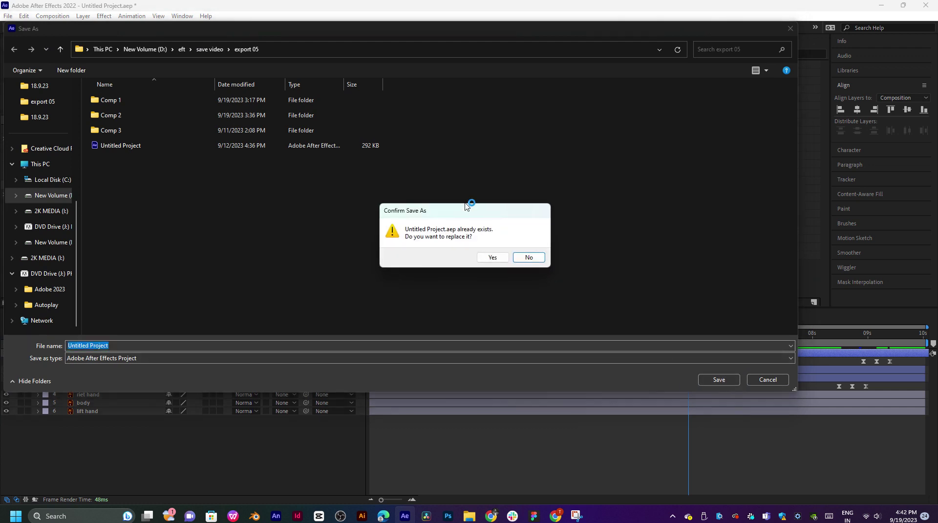
{"action": "left_click", "coordinate": [529, 257]}
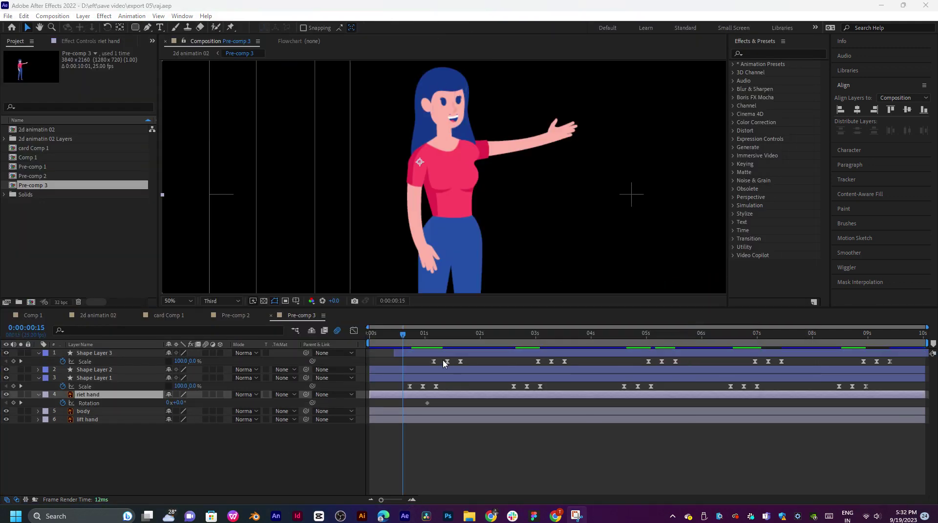
Set the riet hand layer's rotation to 3° at 0:00:00:15 and preview the arm movement.
{"action": "left_click_drag", "start_coordinate": [404, 335], "coordinate": [404, 337]}
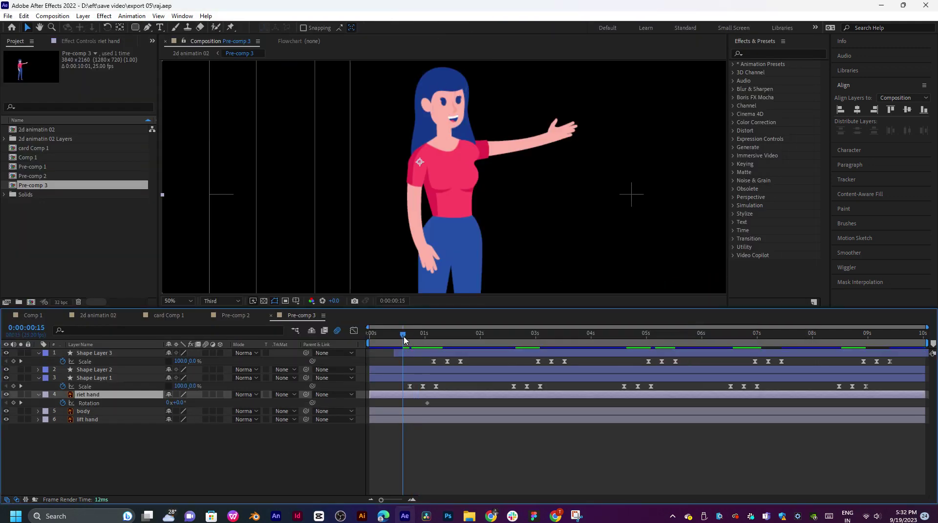
{"action": "left_click_drag", "start_coordinate": [181, 403], "coordinate": [187, 404]}
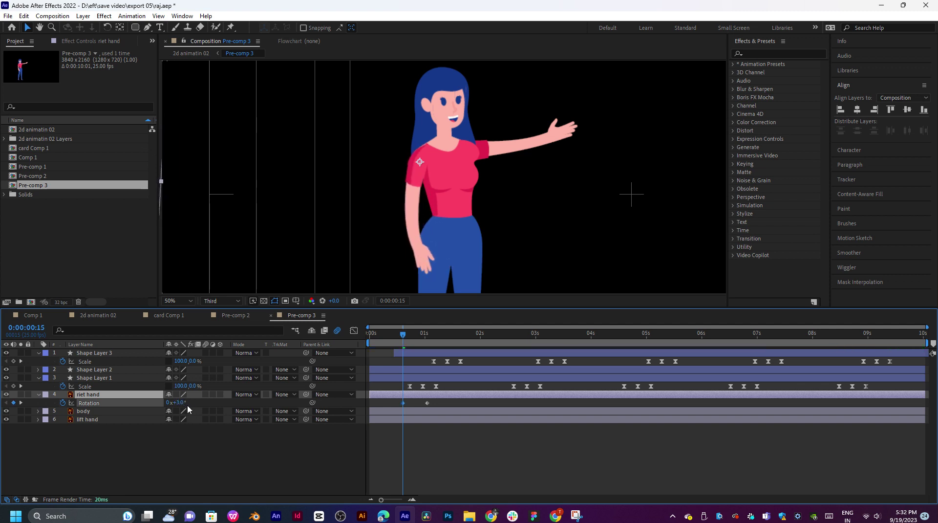
{"action": "key", "text": "space"}
{"action": "key", "text": "space"}
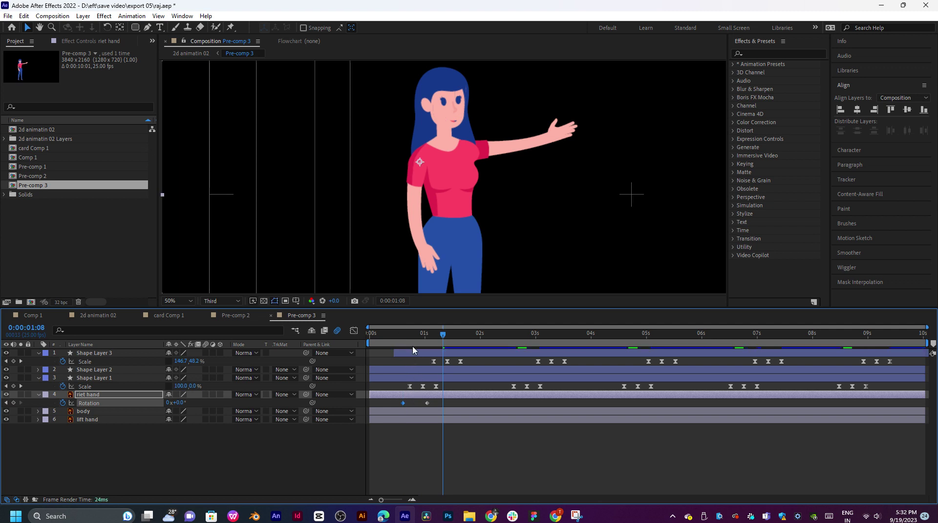
{"action": "left_click", "coordinate": [405, 338]}
{"action": "key", "text": "space"}
{"action": "key", "text": "space"}
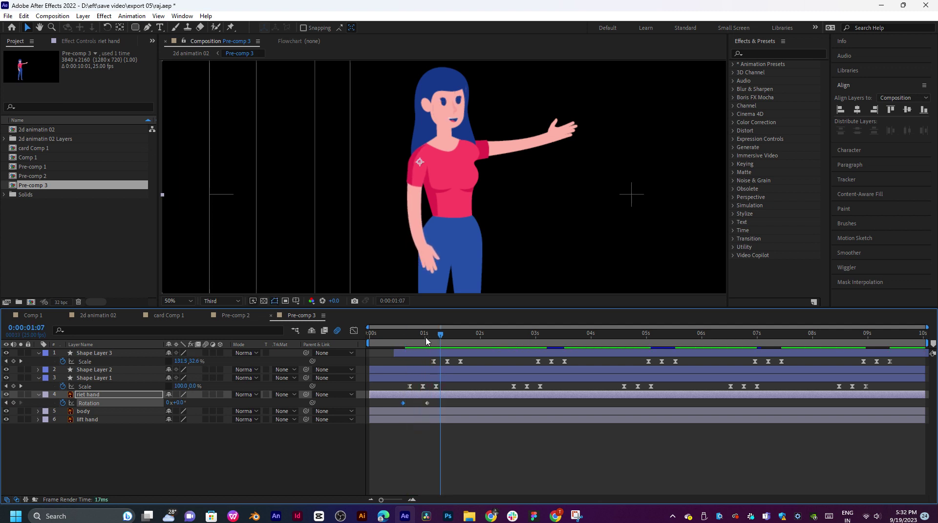
Set the riet hand layer's rotation to -4° at 0:00:01:01 and play back the arm swing.
{"action": "left_click", "coordinate": [427, 338]}
{"action": "left_click_drag", "start_coordinate": [180, 404], "coordinate": [178, 404]}
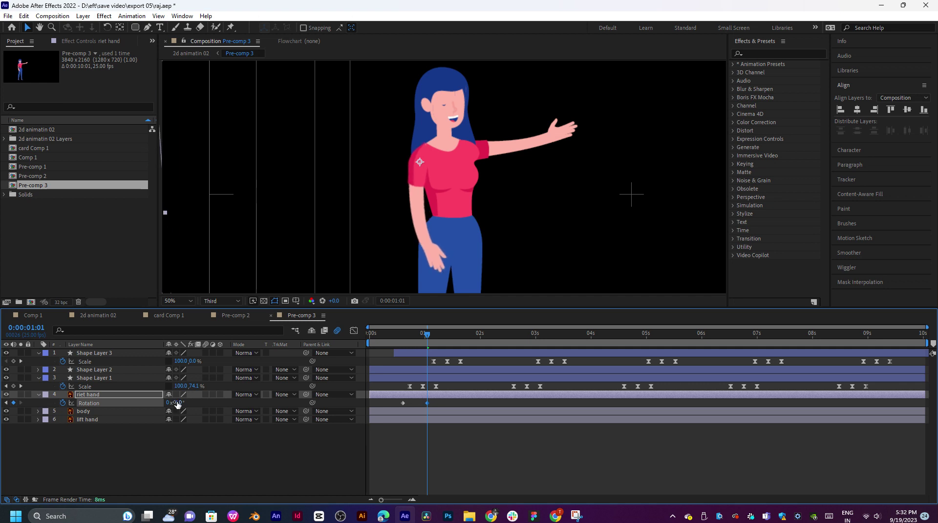
{"action": "left_click", "coordinate": [405, 338]}
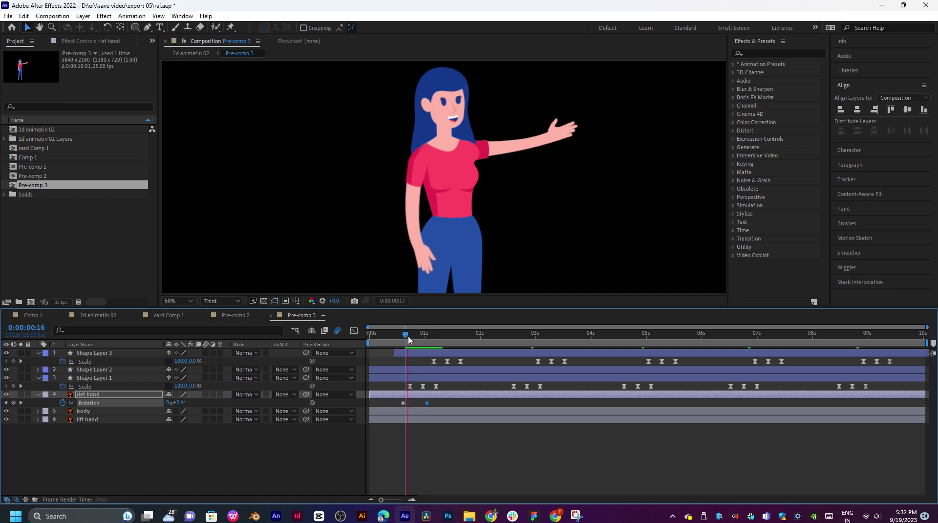
{"action": "key", "text": "space"}
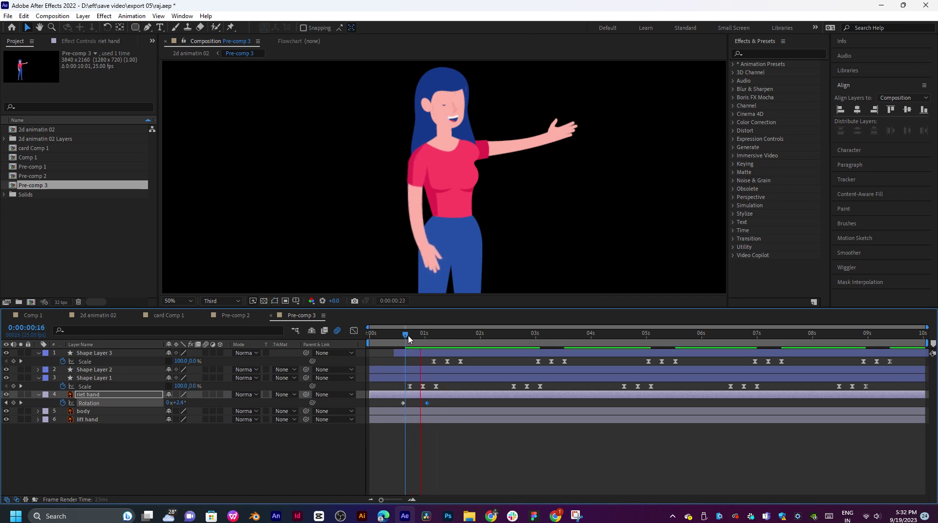
{"action": "key", "text": "space"}
{"action": "left_click", "coordinate": [402, 336]}
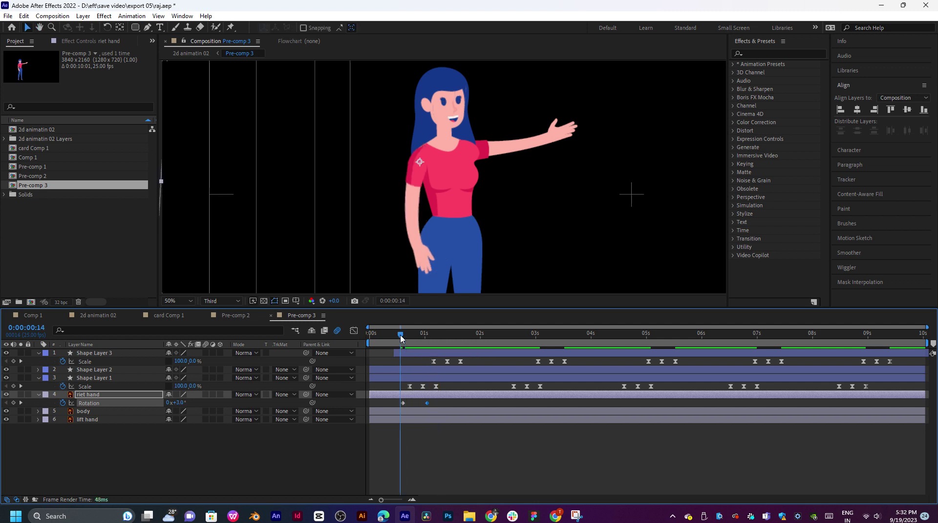
{"action": "key", "text": "space"}
Apply Easy Ease to both rotation keyframes of the riet hand layer.
{"action": "left_click", "coordinate": [405, 395]}
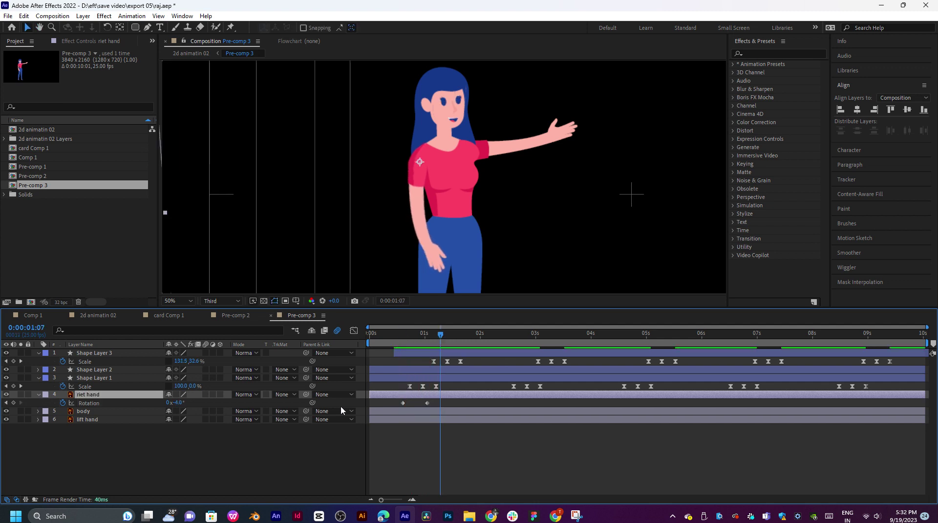
{"action": "left_click_drag", "start_coordinate": [439, 403], "coordinate": [400, 412]}
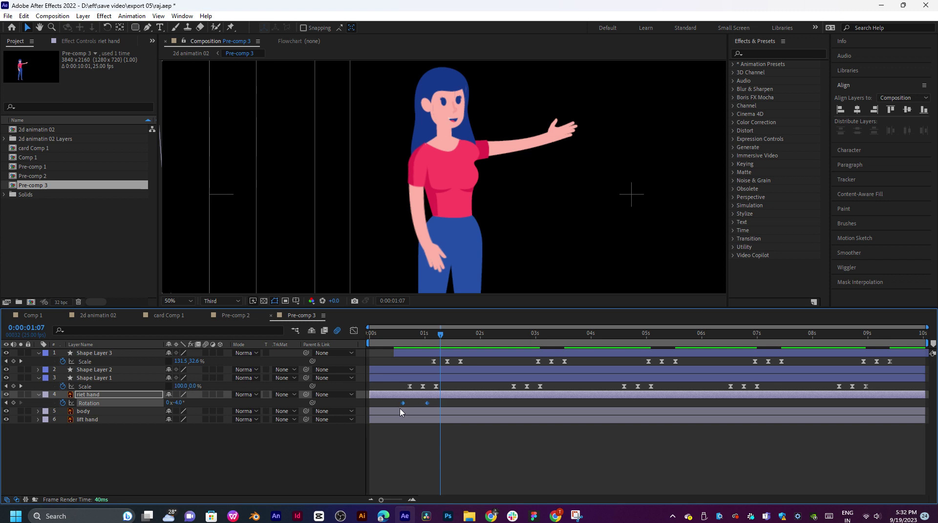
{"action": "right_click", "coordinate": [404, 404]}
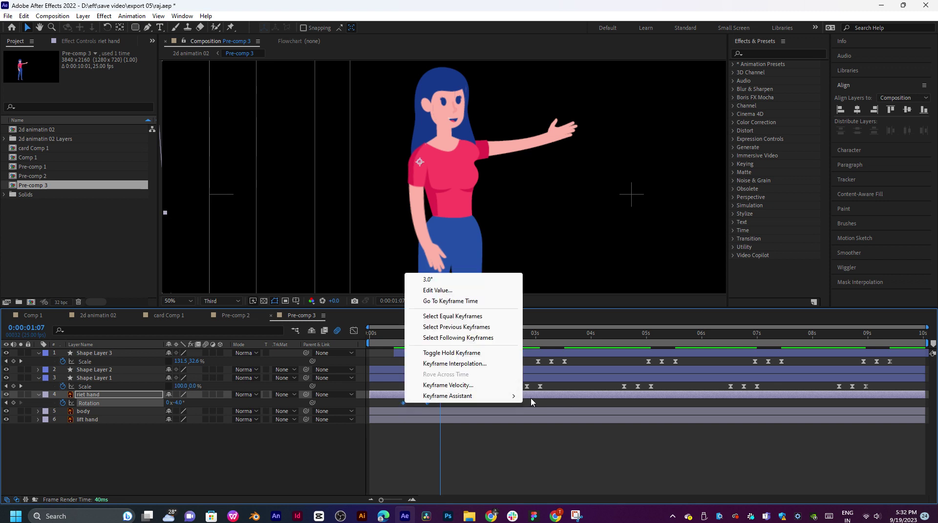
{"action": "mouse_move", "coordinate": [510, 395]}
{"action": "left_click", "coordinate": [551, 428]}
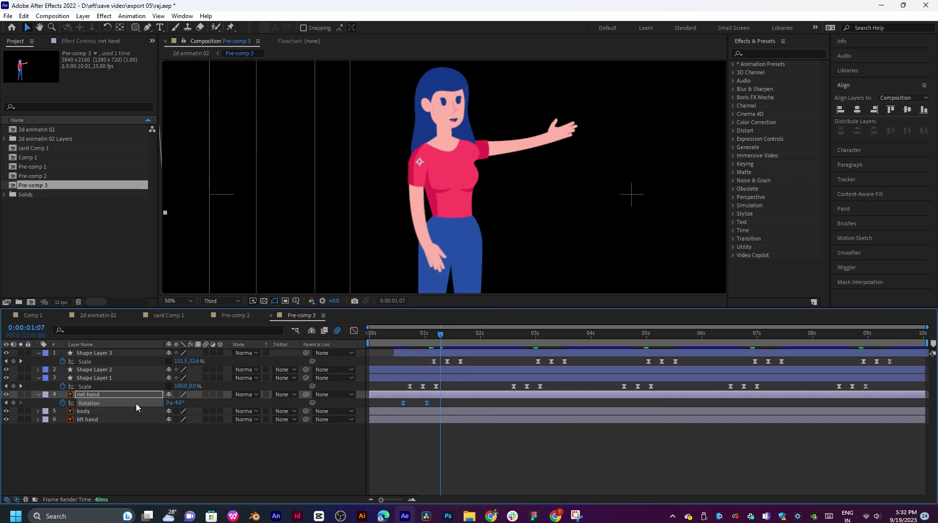
Add a loopOut() expression to the riet hand layer's rotation and preview the looping motion.
{"action": "left_click", "coordinate": [63, 403], "text": "alt"}
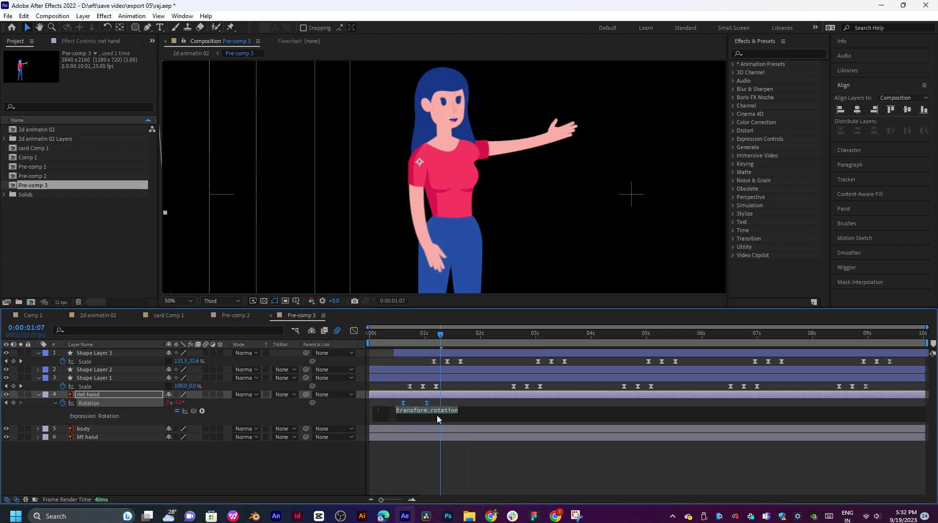
{"action": "type", "text": "loo"}
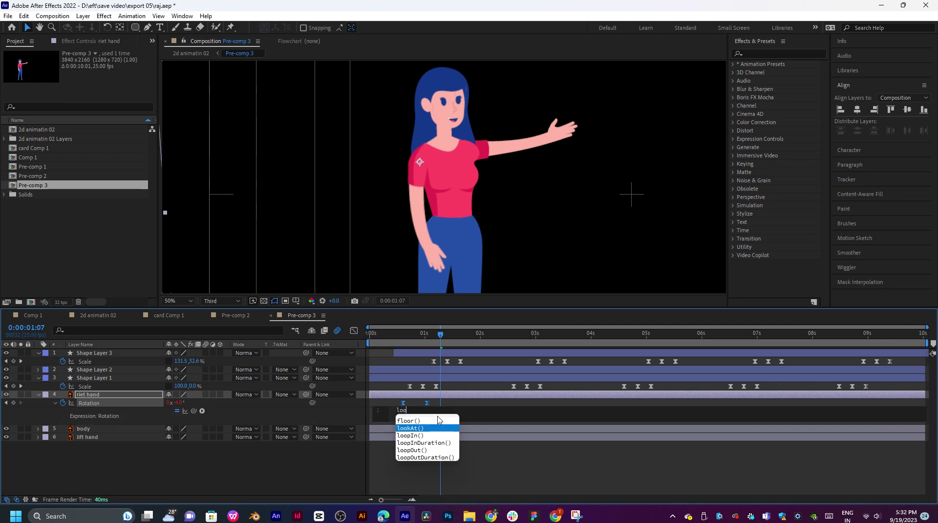
{"action": "left_click", "coordinate": [416, 451]}
{"action": "double_click", "coordinate": [420, 450]}
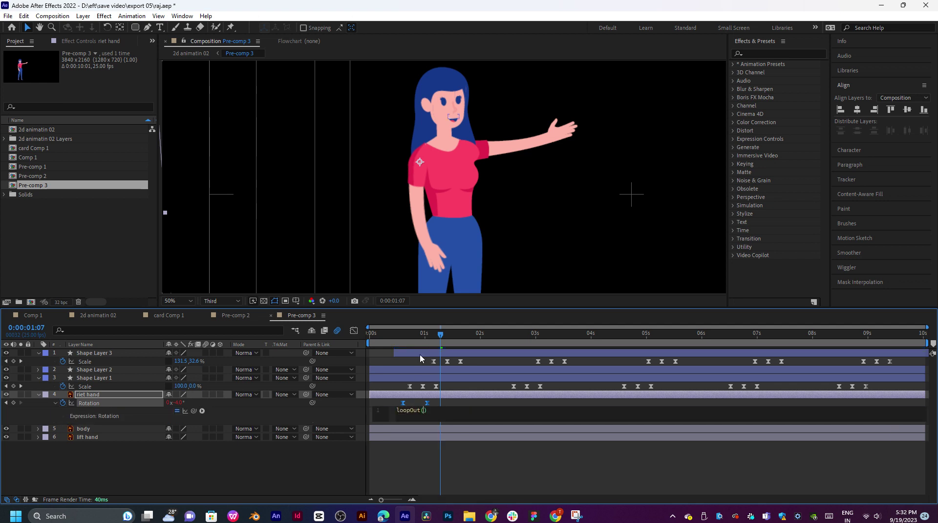
{"action": "left_click_drag", "start_coordinate": [422, 334], "coordinate": [574, 338]}
{"action": "key", "text": "space"}
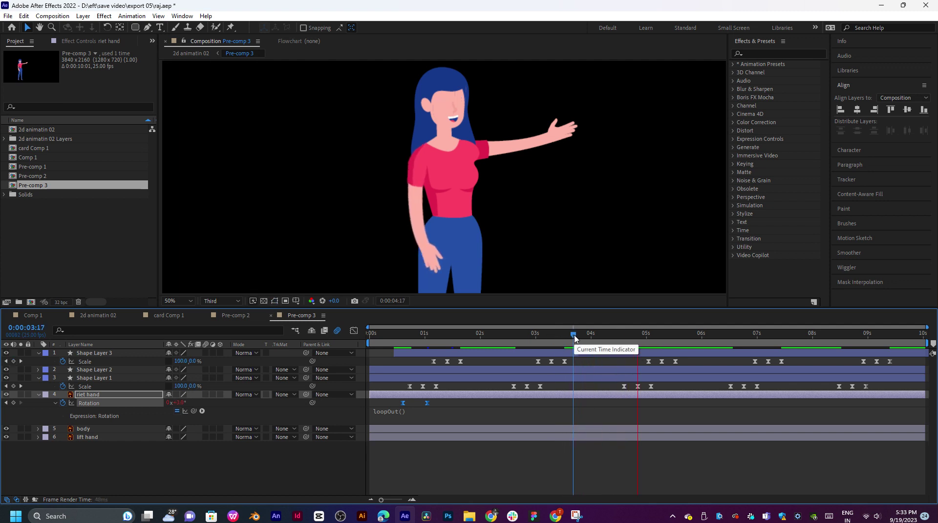
{"action": "key", "text": "space"}
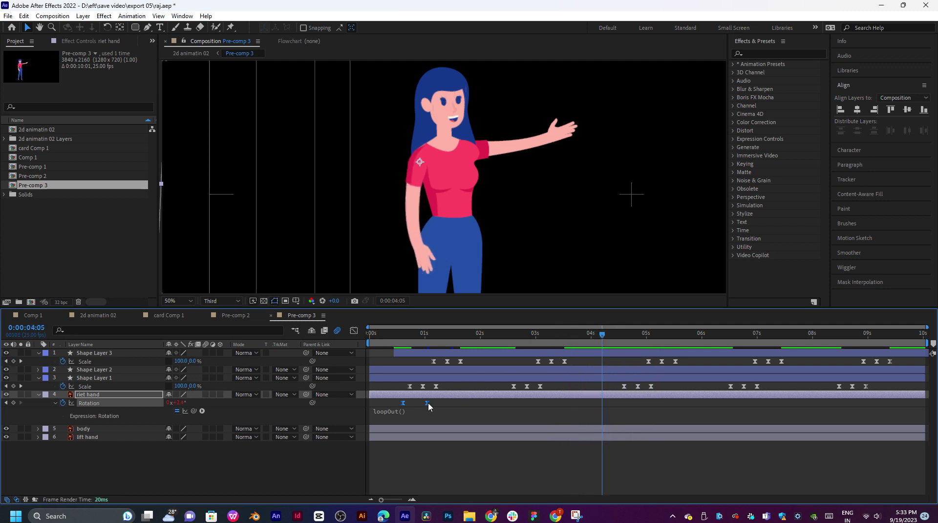
Move the riet hand layer's second rotation keyframe to 0:00:02:05 and preview the slower swing.
{"action": "left_click", "coordinate": [429, 403]}
{"action": "left_click_drag", "start_coordinate": [429, 403], "coordinate": [488, 397]}
{"action": "left_click", "coordinate": [423, 339]}
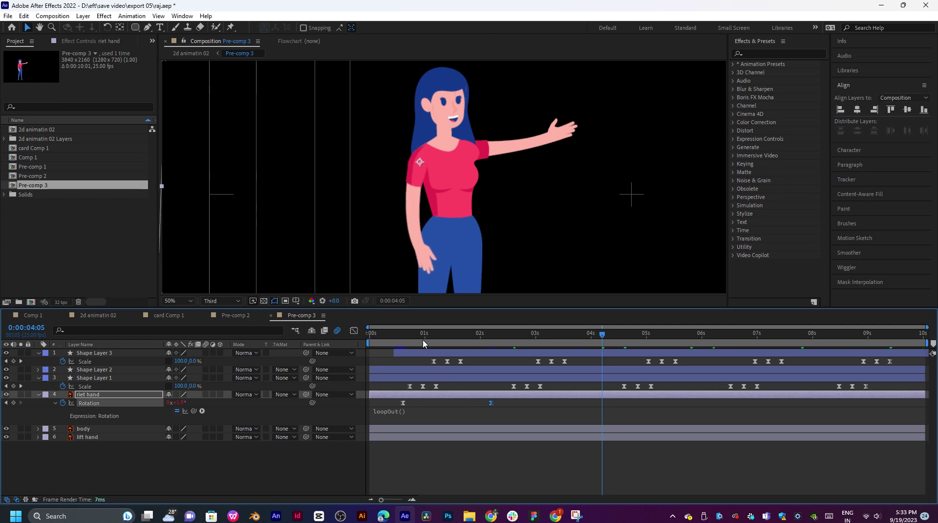
{"action": "key", "text": "space"}
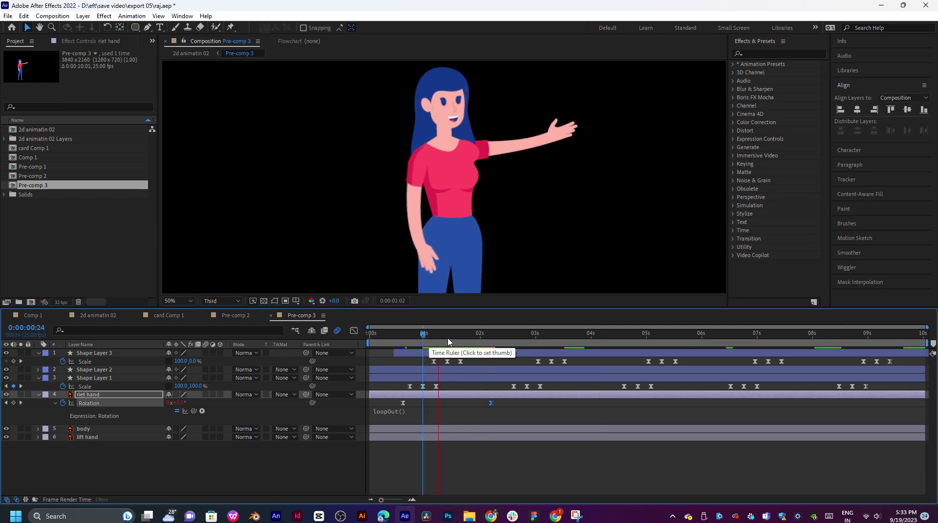
Copy the riet hand layer's rotation keyframe at 0:00:00:15 to about 3.8 seconds and play back the swing.
{"action": "left_click_drag", "start_coordinate": [463, 340], "coordinate": [408, 353]}
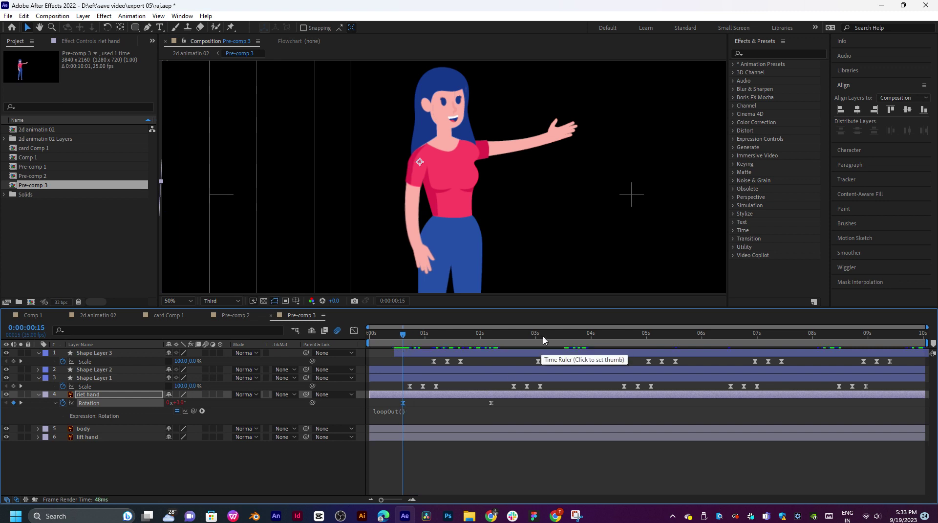
{"action": "left_click", "coordinate": [573, 336]}
{"action": "key", "text": "ctrl+v"}
{"action": "left_click_drag", "start_coordinate": [578, 340], "coordinate": [434, 344]}
{"action": "key", "text": "space"}
{"action": "key", "text": "space"}
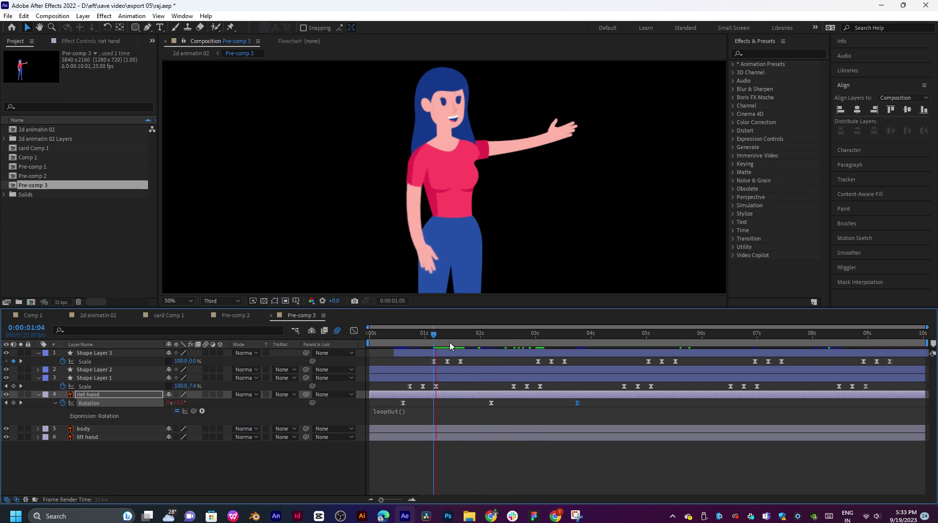
{"action": "left_click", "coordinate": [478, 336]}
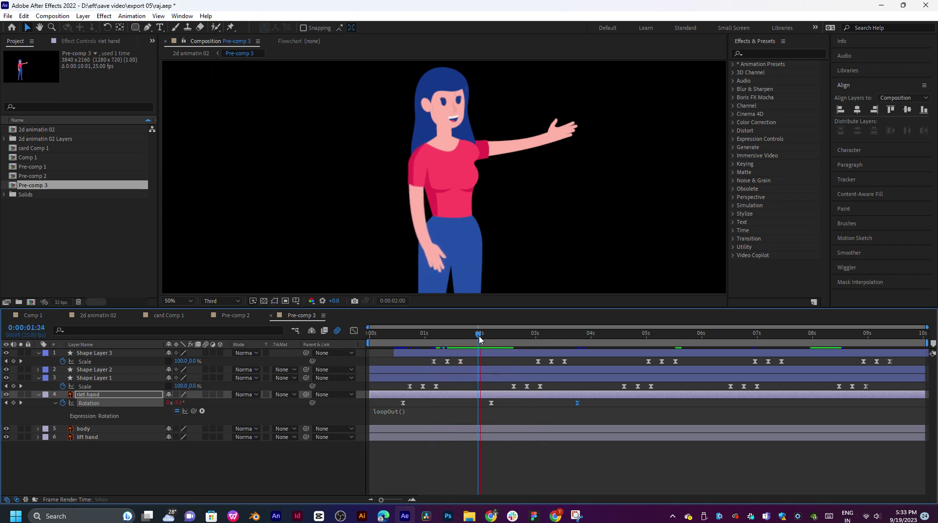
{"action": "left_click_drag", "start_coordinate": [495, 338], "coordinate": [439, 353]}
Reveal the lift hand layer's rotation property and move the current time to 0:00:02:05.
{"action": "left_click", "coordinate": [417, 428]}
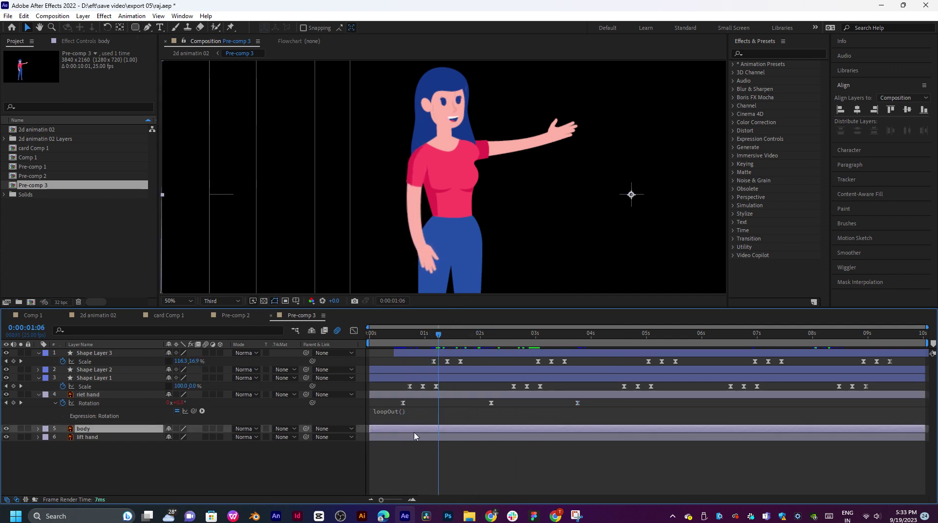
{"action": "left_click", "coordinate": [123, 437]}
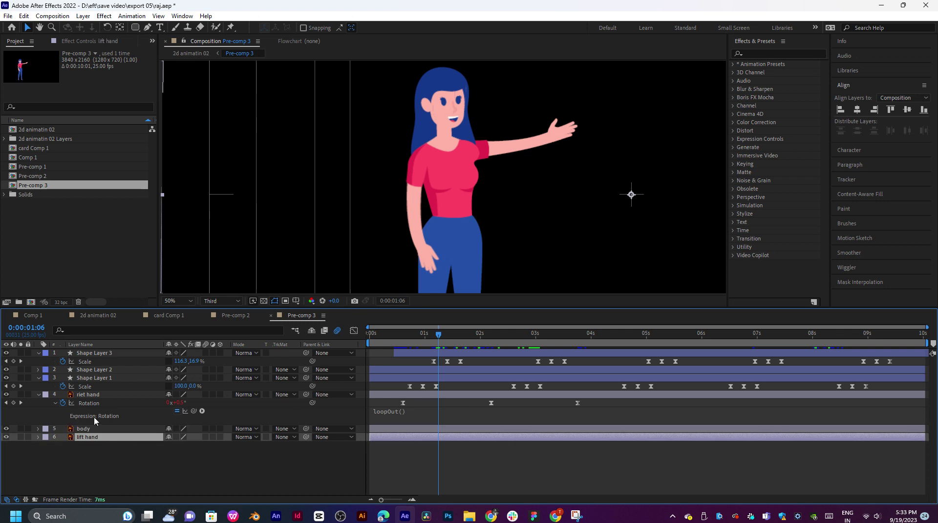
{"action": "key", "text": "r"}
{"action": "left_click_drag", "start_coordinate": [446, 336], "coordinate": [409, 353]}
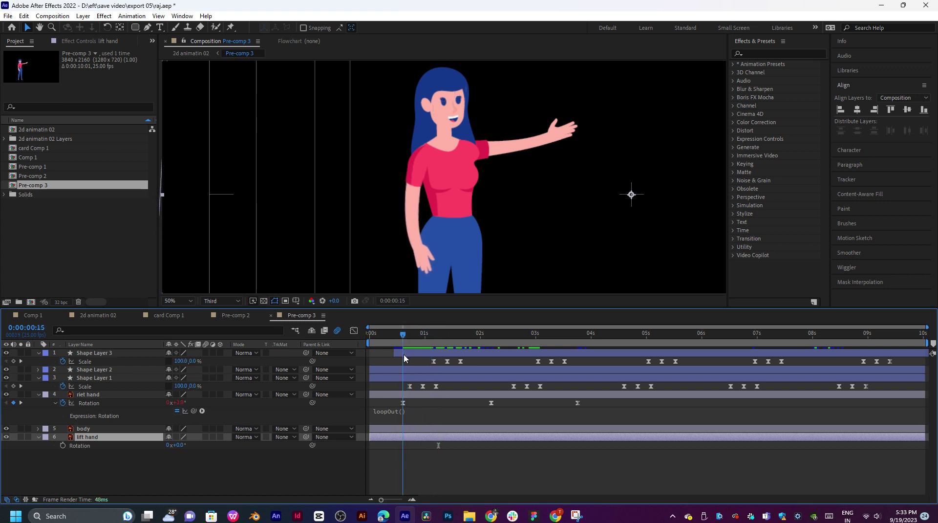
{"action": "left_click_drag", "start_coordinate": [464, 361], "coordinate": [488, 363]}
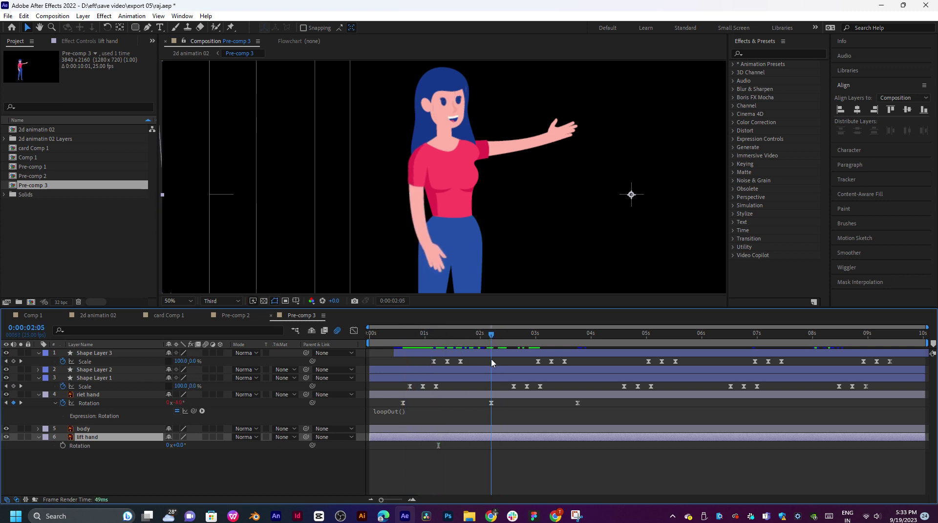
{"action": "left_click", "coordinate": [63, 445]}
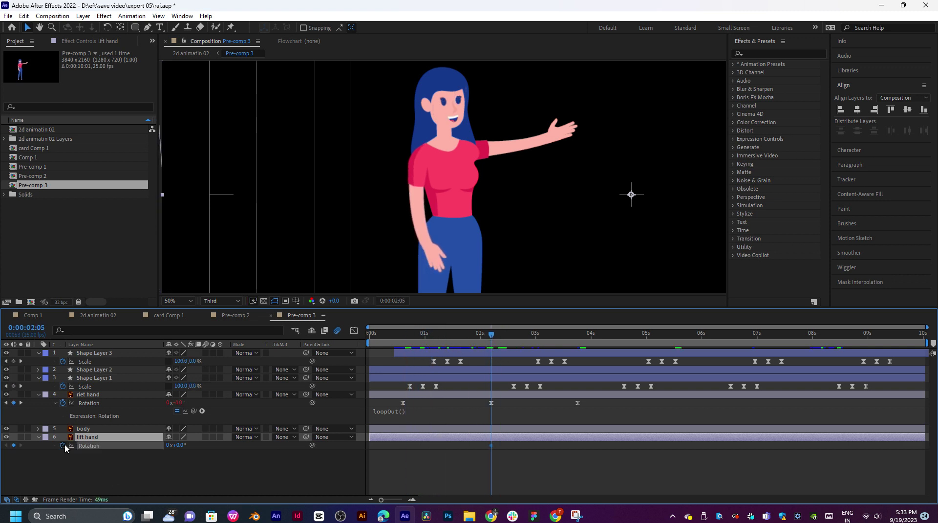
{"action": "left_click", "coordinate": [423, 337]}
{"action": "left_click_drag", "start_coordinate": [181, 446], "coordinate": [168, 449]}
{"action": "key", "text": "ctrl+z"}
{"action": "key", "text": "ctrl+z"}
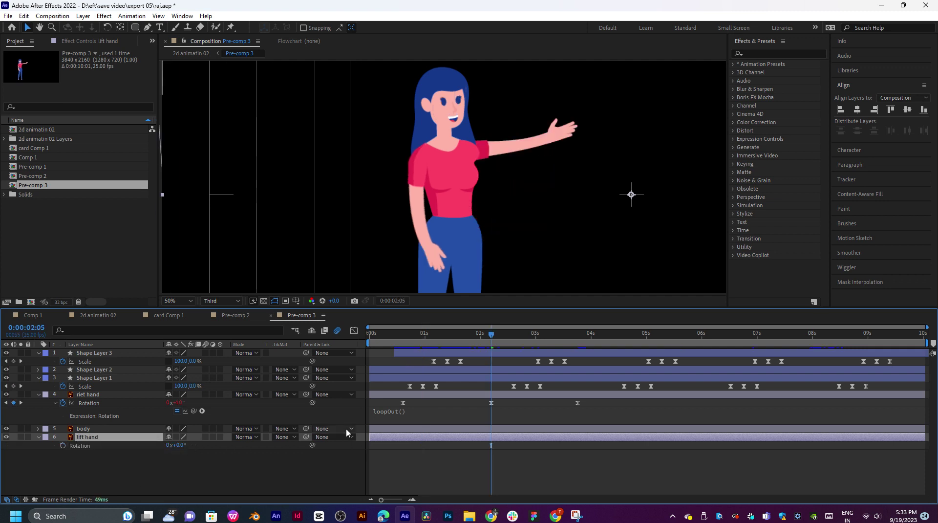
Move the lift hand layer's anchor point to the shoulder and add a 0° rotation keyframe at 0:00:02:05.
{"action": "left_click", "coordinate": [631, 195]}
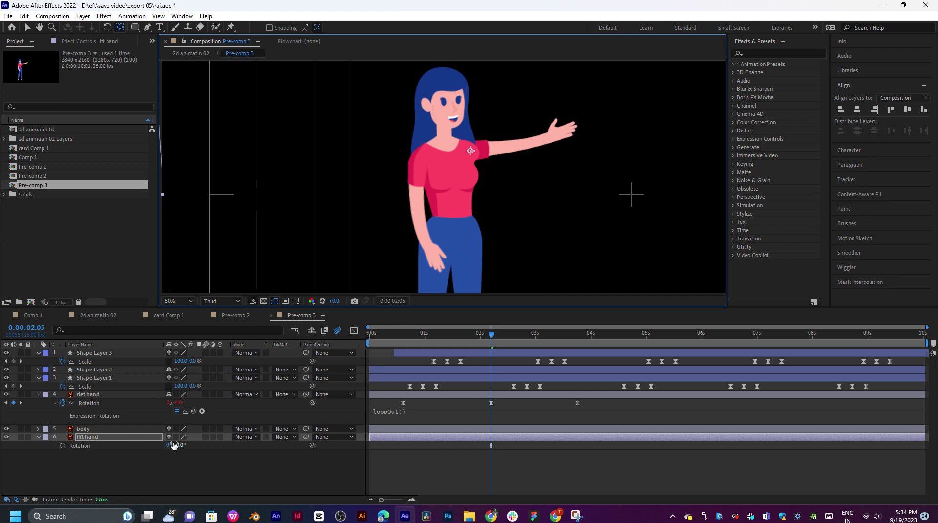
{"action": "mouse_move", "coordinate": [179, 445]}
{"action": "left_mouse_down"}
{"action": "mouse_move", "coordinate": [206, 445]}
{"action": "mouse_move", "coordinate": [175, 445]}
{"action": "mouse_move", "coordinate": [184, 445]}
{"action": "left_mouse_up"}
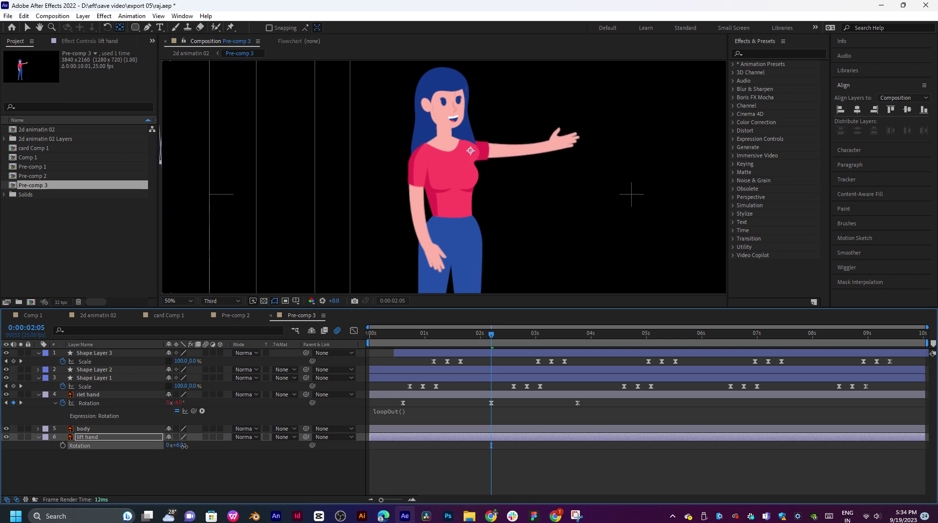
{"action": "key", "text": "ctrl+z"}
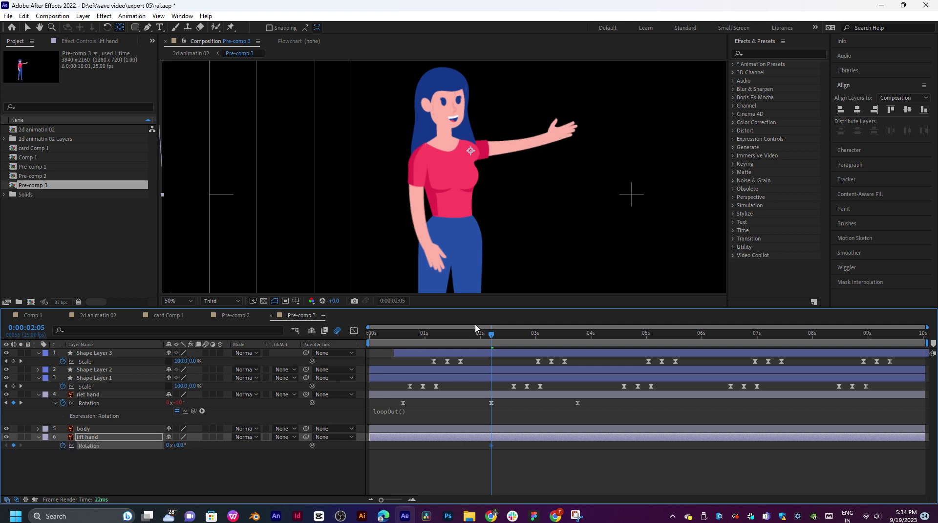
Set the lift hand layer's rotation to 18° at 0:00:01:08 and apply Easy Ease to both rotation keyframes.
{"action": "left_click_drag", "start_coordinate": [474, 335], "coordinate": [442, 335]}
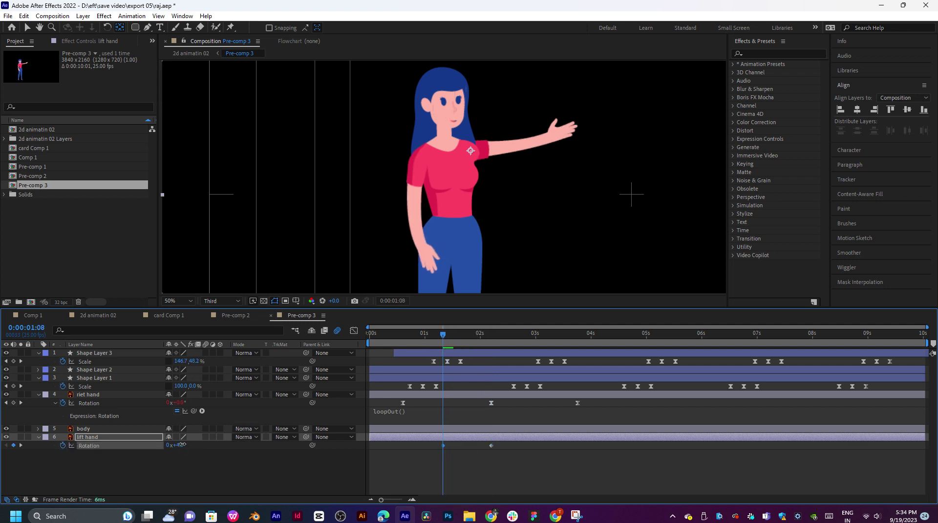
{"action": "left_click_drag", "start_coordinate": [182, 445], "coordinate": [189, 445]}
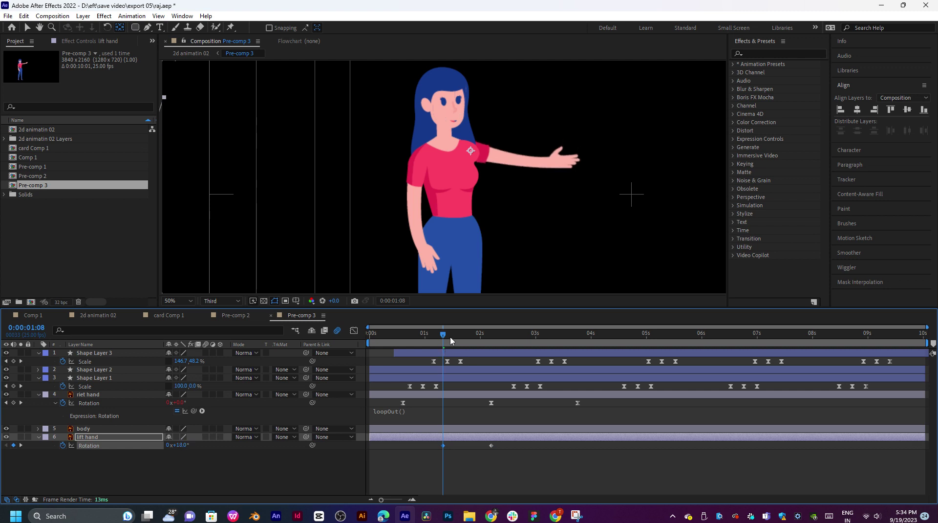
{"action": "right_click", "coordinate": [444, 447]}
{"action": "mouse_move", "coordinate": [489, 438]}
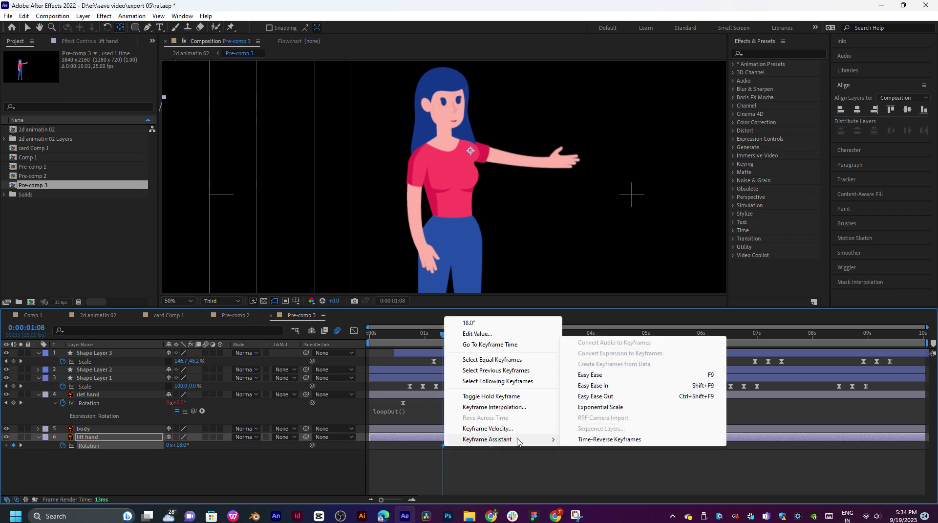
{"action": "left_click", "coordinate": [626, 376]}
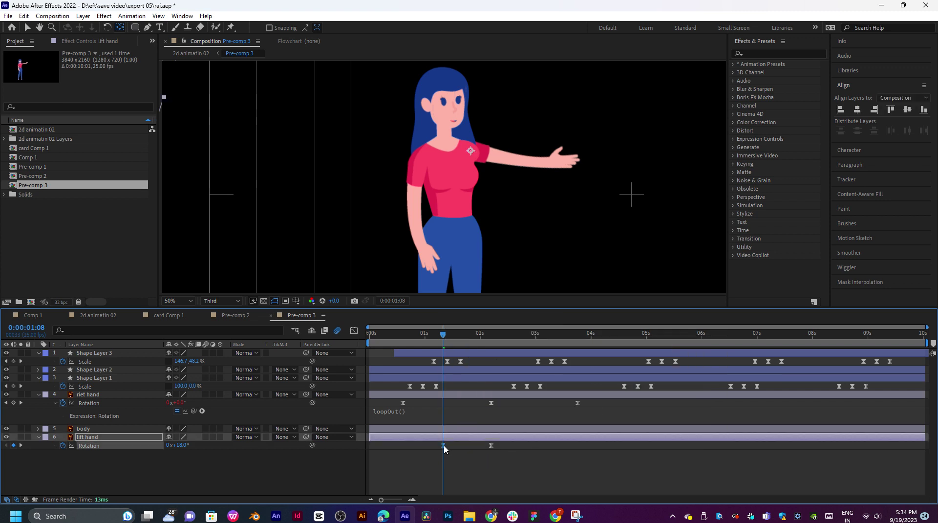
Paste a copy of the lift hand layer's 18° rotation keyframe at about 2.9 seconds and preview the arm.
{"action": "left_click_drag", "start_coordinate": [524, 336], "coordinate": [440, 348]}
{"action": "key", "text": "ctrl+v"}
{"action": "key", "text": "space"}
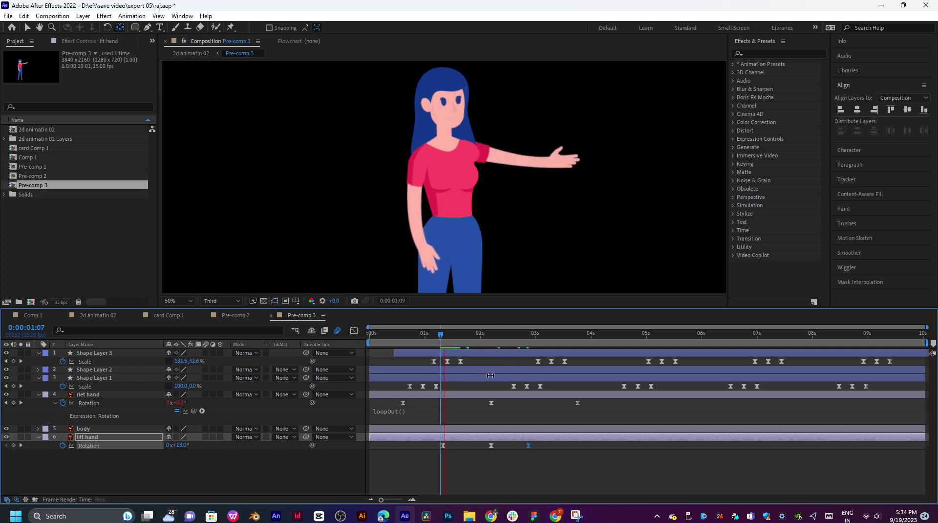
{"action": "key", "text": "space"}
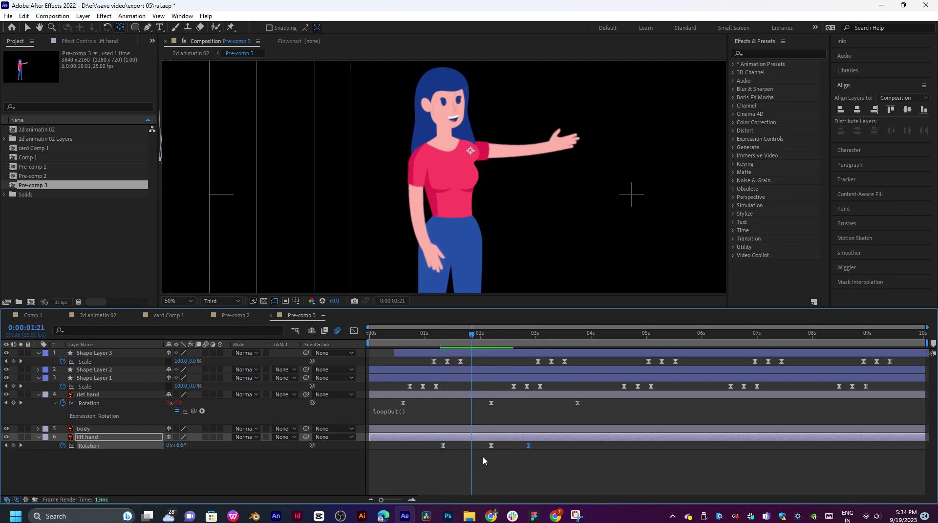
Shift the three lift hand rotation keyframes earlier so the first falls at about 0.3 seconds, and preview the motion.
{"action": "left_click_drag", "start_coordinate": [435, 450], "coordinate": [387, 449]}
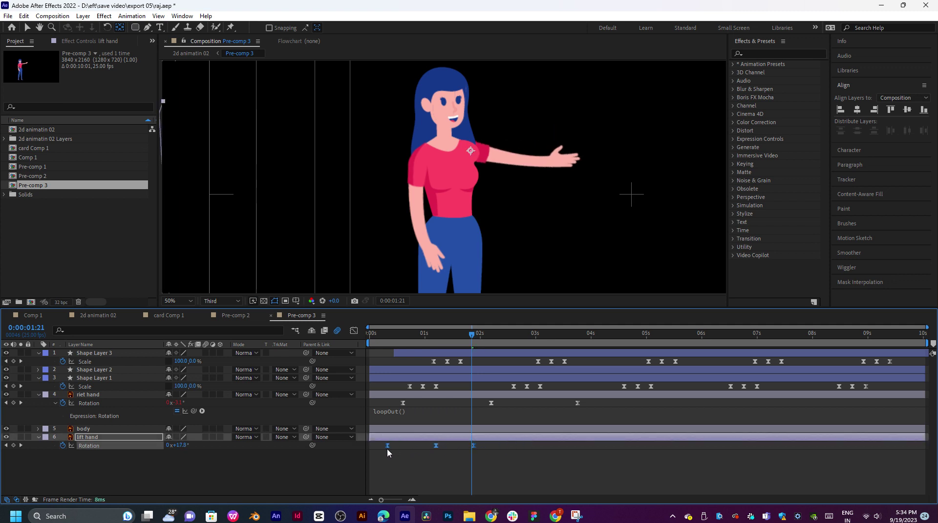
{"action": "key", "text": "space"}
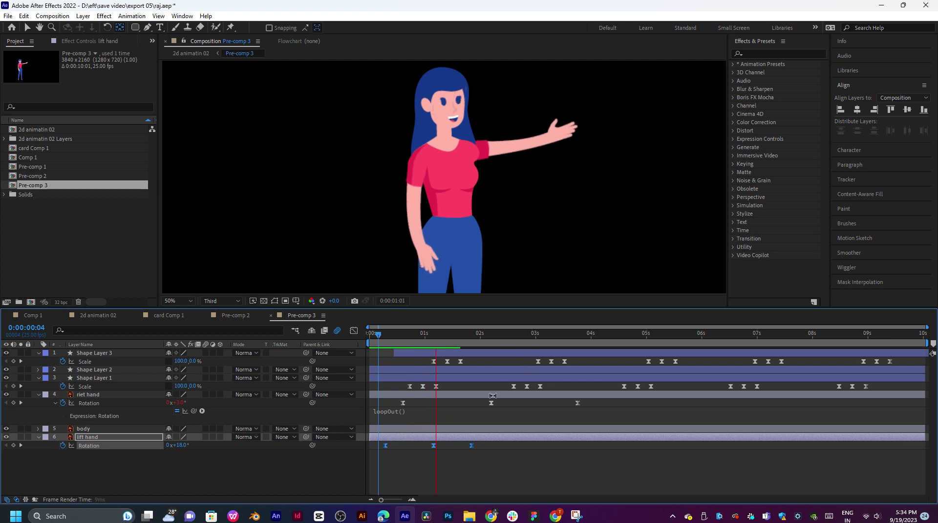
{"action": "left_click", "coordinate": [445, 334]}
{"action": "key", "text": "space"}
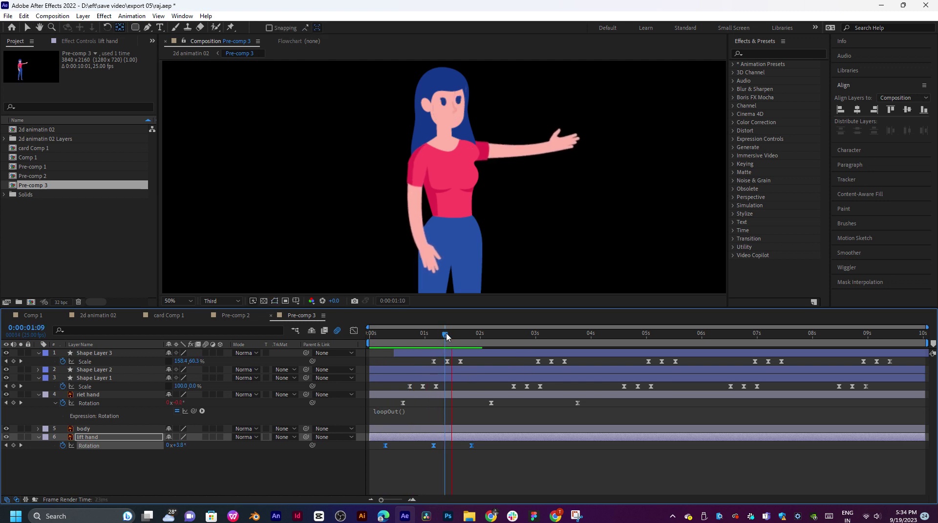
{"action": "key", "text": "space"}
Spread the lift hand layer's rotation keyframes apart until the last one falls at about 3.4 seconds, previewing the slower swing.
{"action": "left_click", "coordinate": [506, 452]}
{"action": "left_click_drag", "start_coordinate": [472, 446], "coordinate": [369, 453]}
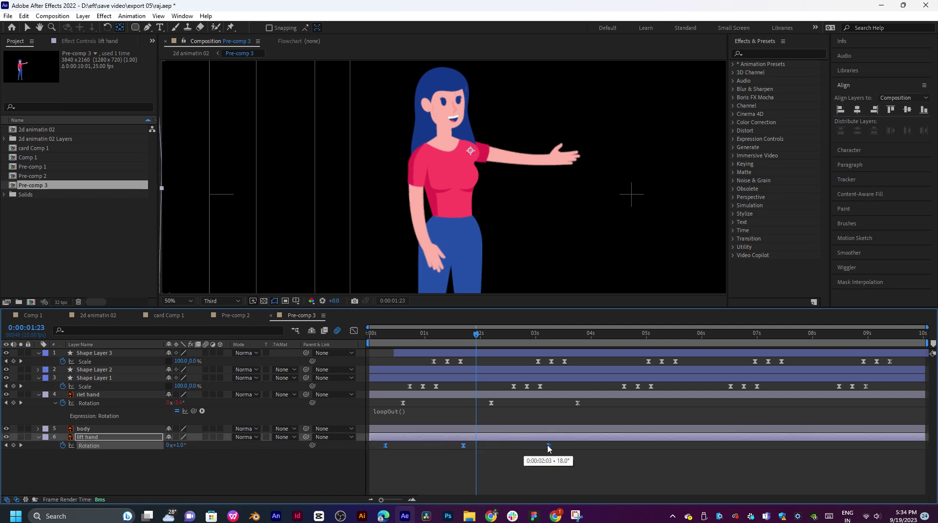
{"action": "key", "text": "space"}
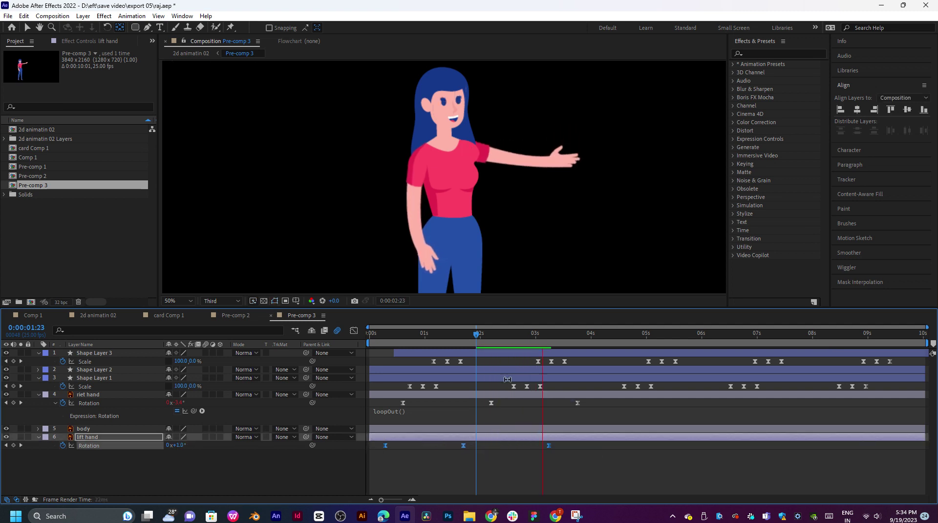
{"action": "left_click_drag", "start_coordinate": [548, 446], "coordinate": [557, 449]}
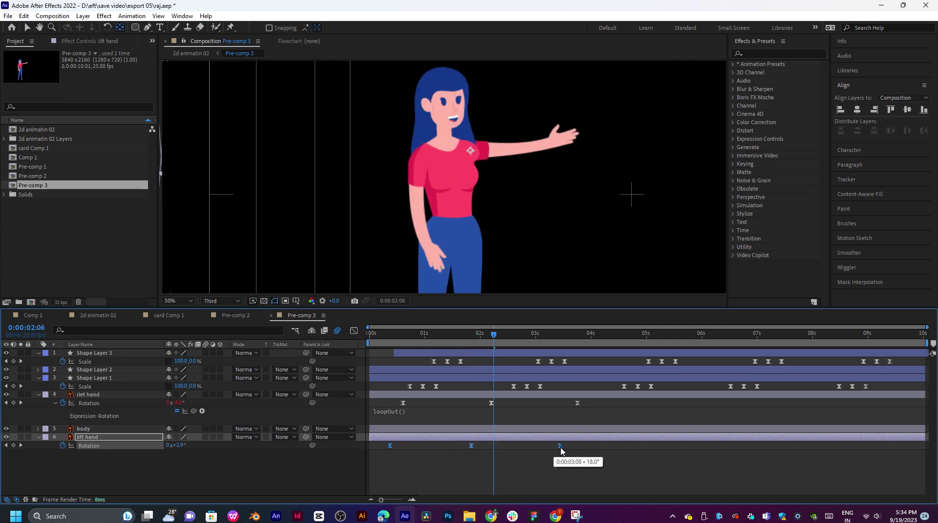
Stretch the lift hand layer's rotation keyframes out to about 3.1 and 6 seconds and preview the arm swing.
{"action": "key", "text": "space"}
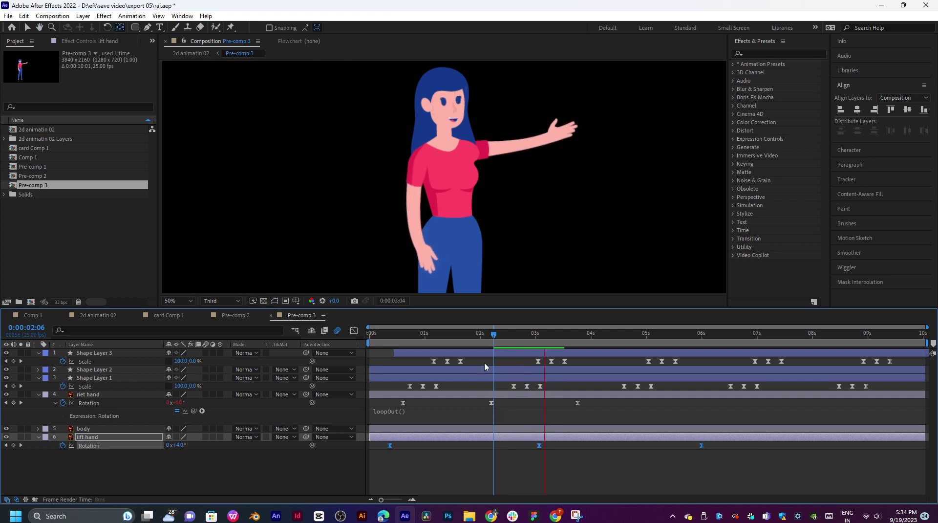
{"action": "left_click_drag", "start_coordinate": [478, 335], "coordinate": [394, 351]}
{"action": "key", "text": "space"}
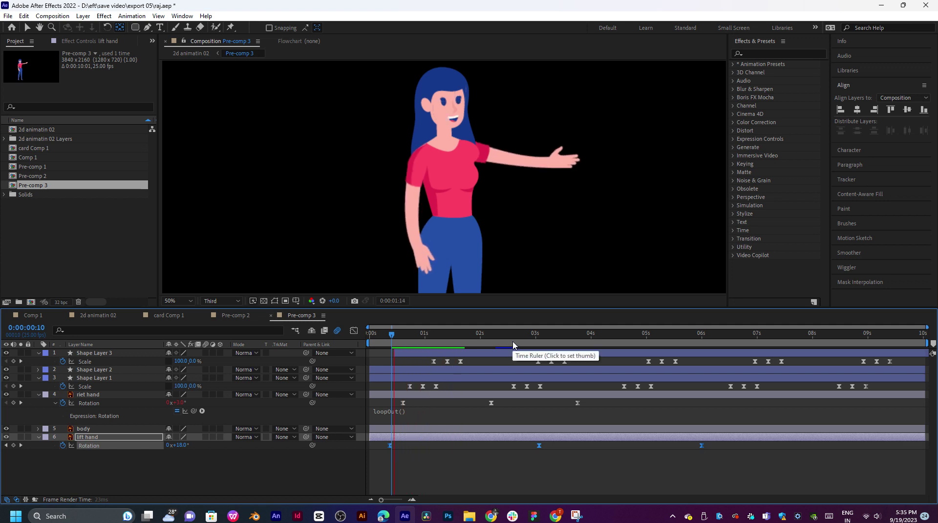
{"action": "left_click_drag", "start_coordinate": [504, 333], "coordinate": [715, 348]}
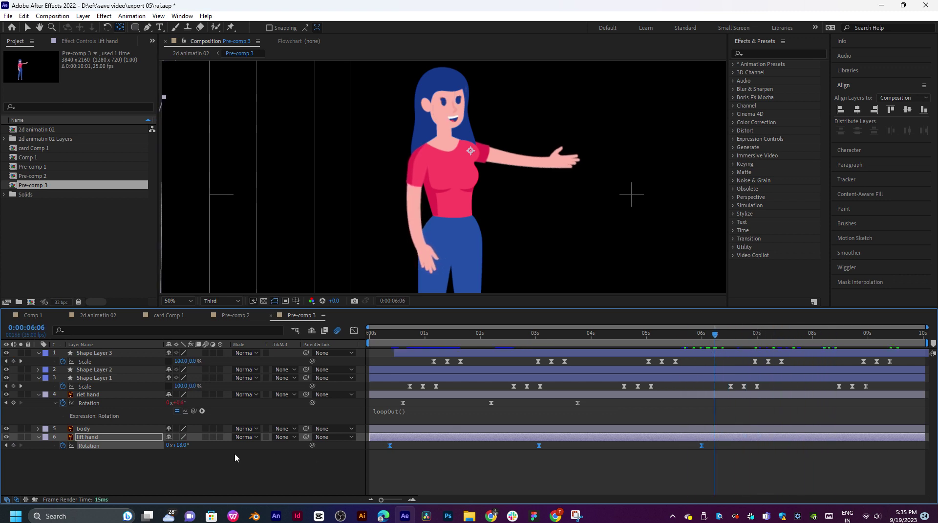
Add a loopOut() expression to the lift hand layer's rotation and scrub through the timeline to check the loop.
{"action": "left_click", "coordinate": [62, 445], "text": "alt"}
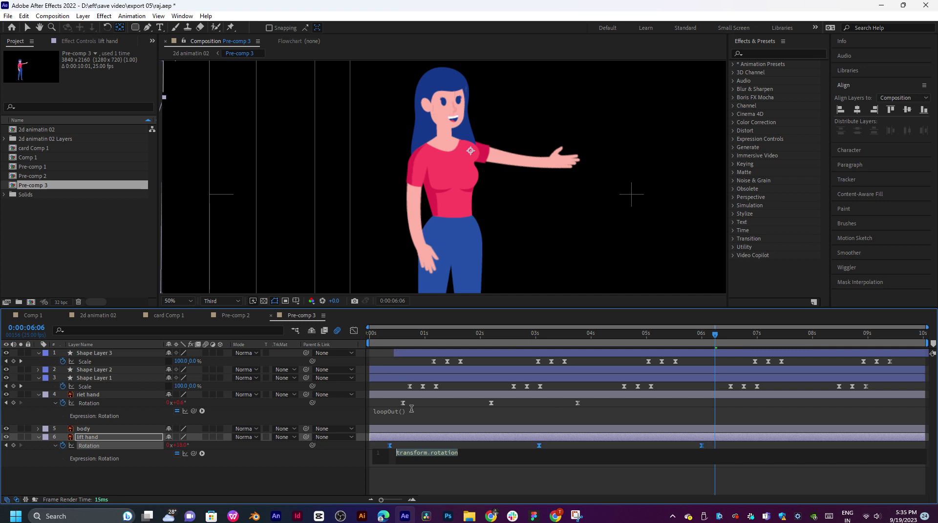
{"action": "type", "text": "loo"}
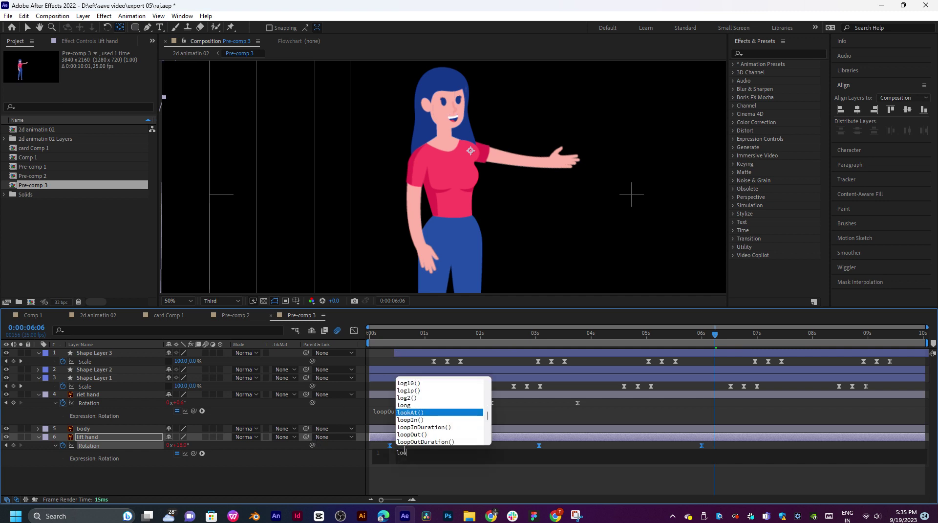
{"action": "left_click", "coordinate": [415, 435]}
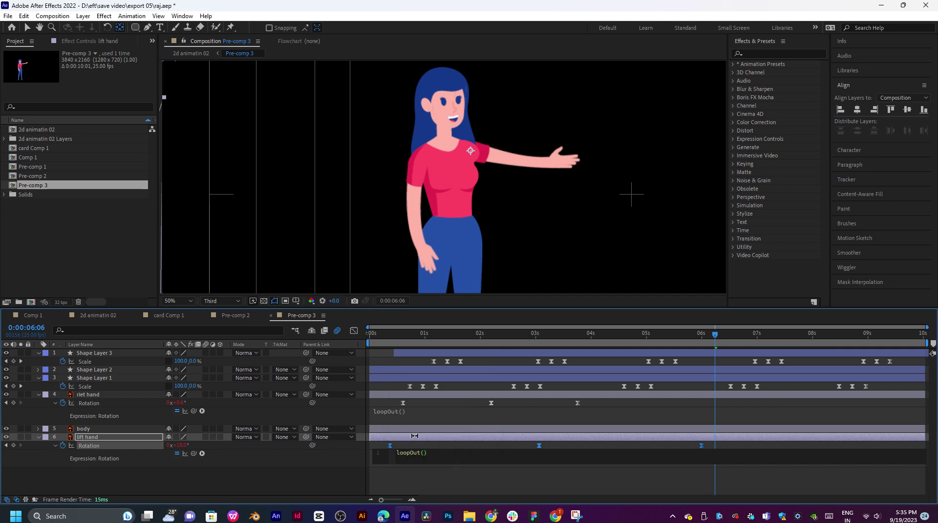
{"action": "left_click_drag", "start_coordinate": [423, 341], "coordinate": [389, 351]}
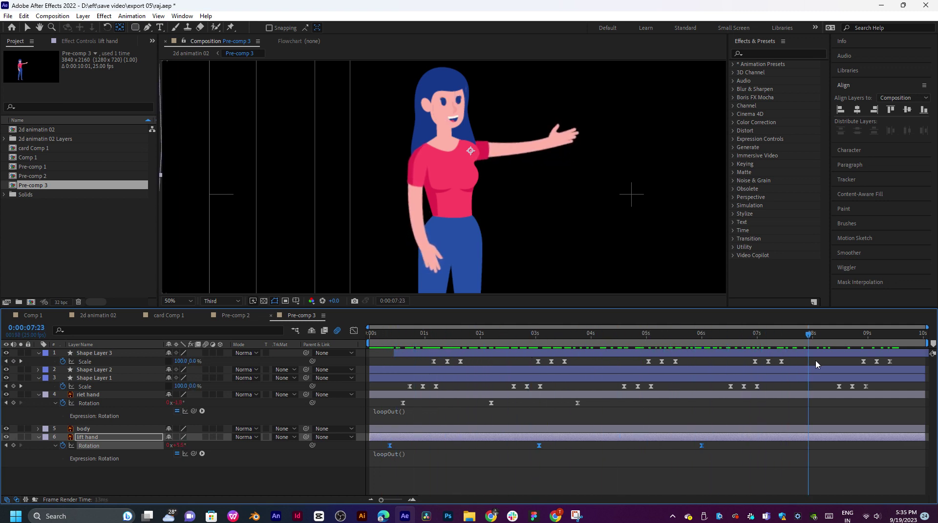
{"action": "left_click_drag", "start_coordinate": [788, 365], "coordinate": [274, 355]}
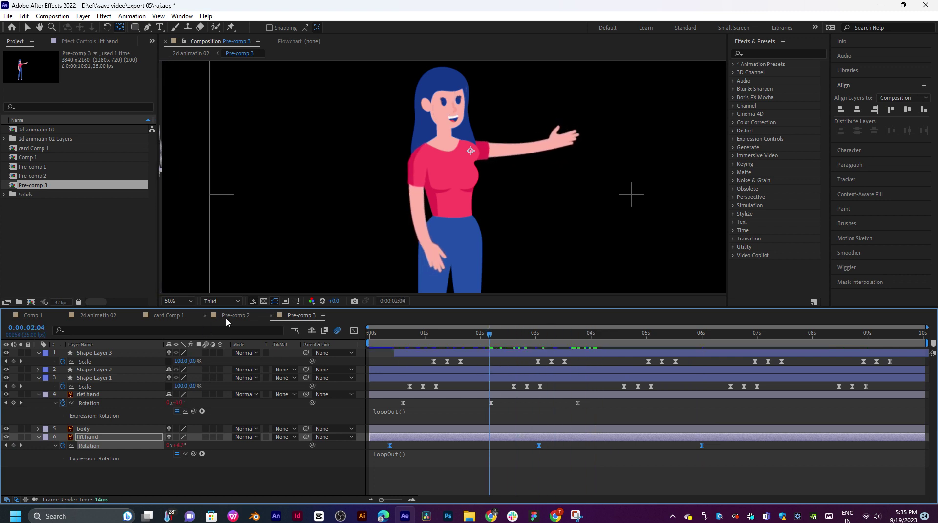
Close the card Comp 1, Pre-comp 2 and Pre-comp 3 timelines and return to the 2d animatin 02 composition.
{"action": "left_click", "coordinate": [230, 315]}
{"action": "left_click", "coordinate": [169, 315]}
{"action": "left_click", "coordinate": [421, 336]}
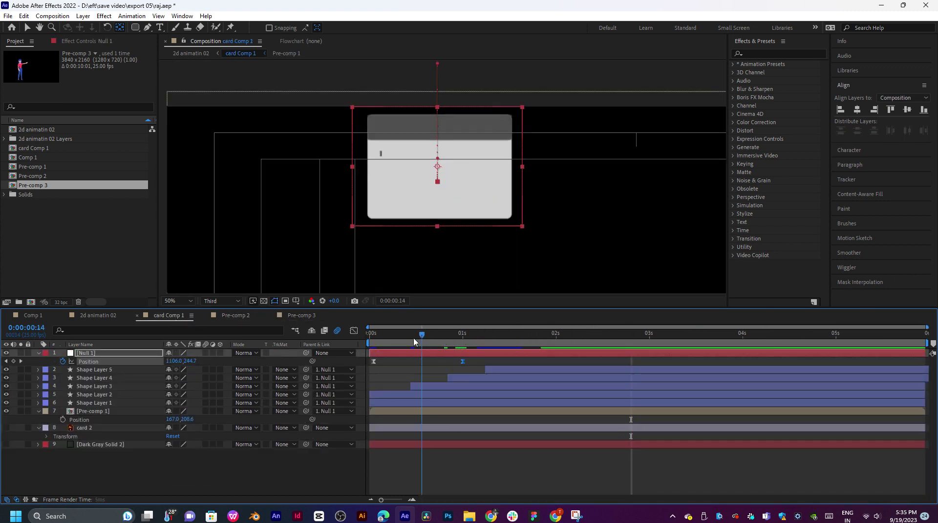
{"action": "key", "text": "space"}
{"action": "left_click", "coordinate": [137, 315]}
{"action": "left_click", "coordinate": [137, 316]}
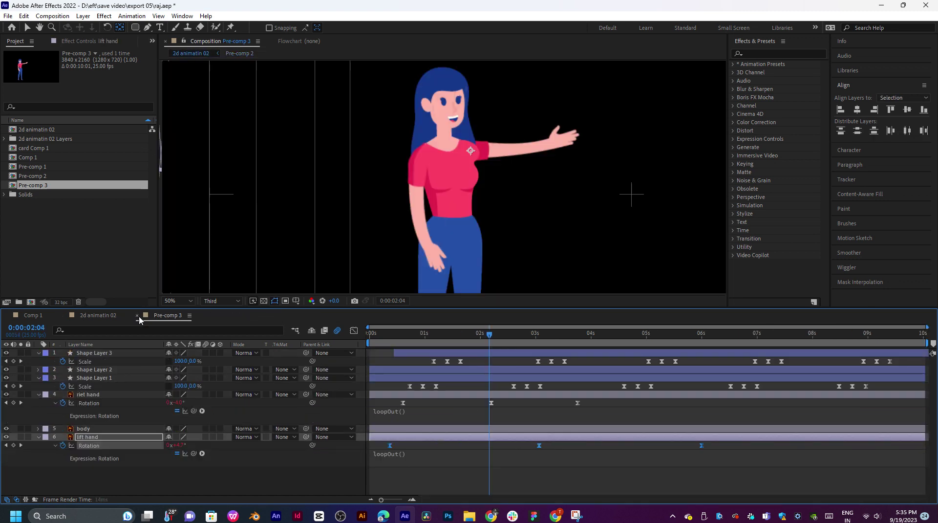
{"action": "left_click", "coordinate": [137, 315]}
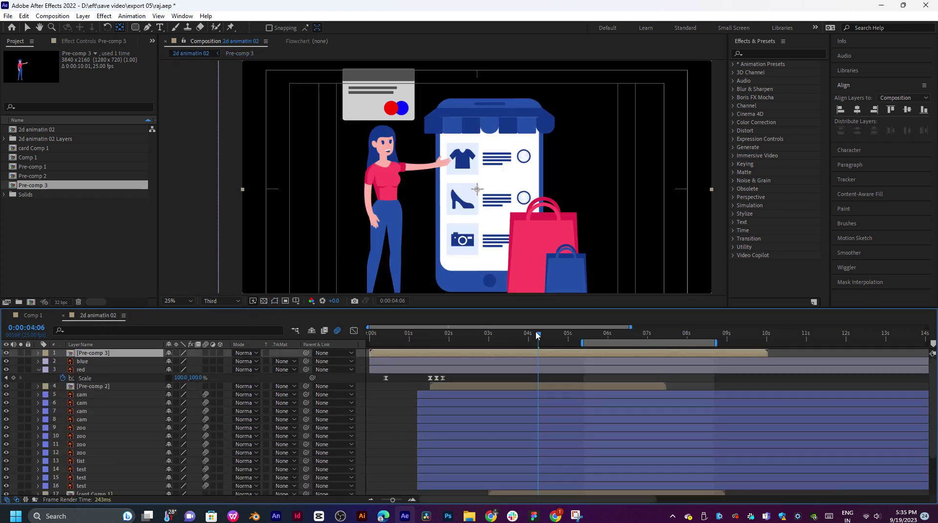
Shift the Pre-comp 3 layer so that it starts at about 3.5 seconds in the main composition.
{"action": "left_click_drag", "start_coordinate": [502, 348], "coordinate": [472, 348]}
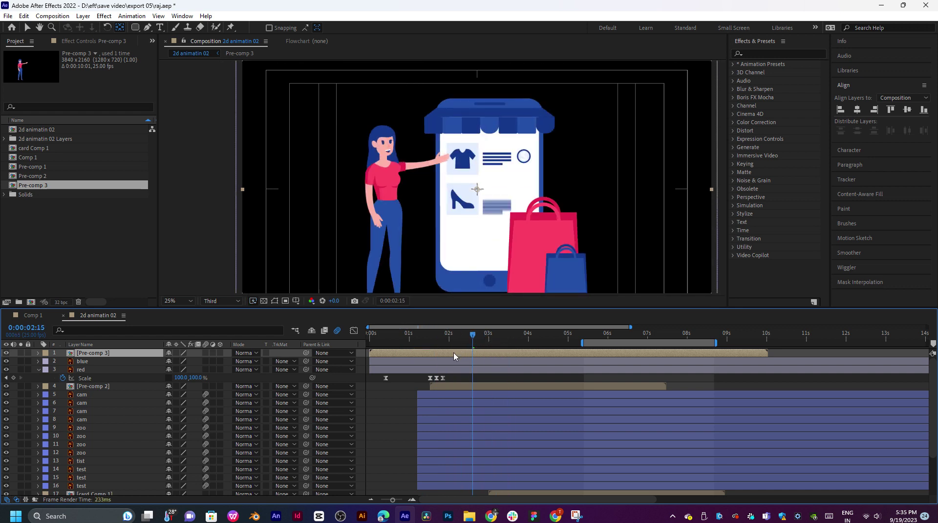
{"action": "left_click_drag", "start_coordinate": [454, 356], "coordinate": [641, 359]}
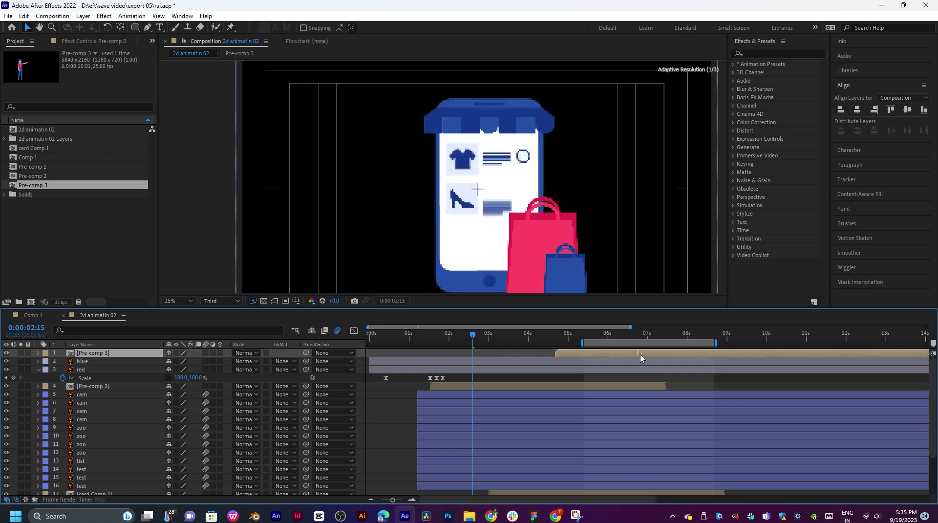
{"action": "key", "text": "space"}
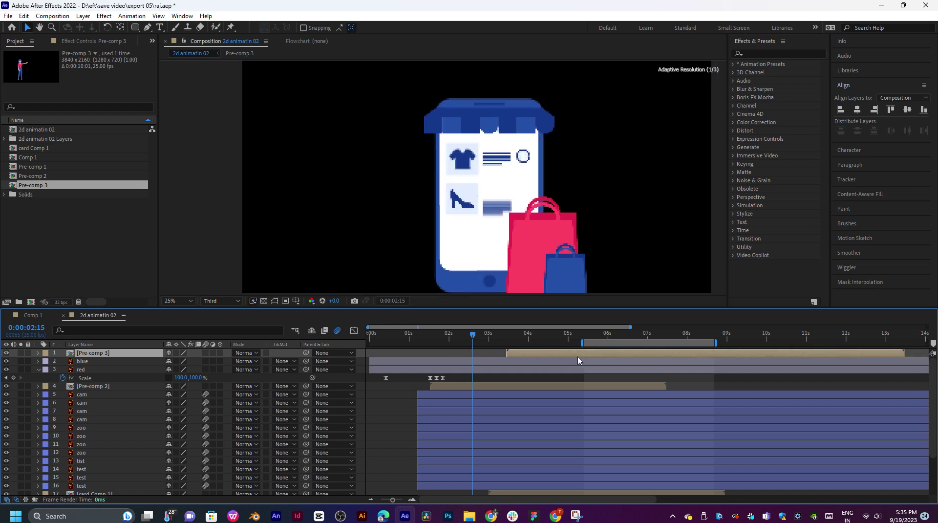
{"action": "mouse_move", "coordinate": [499, 333]}
{"action": "left_mouse_down"}
{"action": "mouse_move", "coordinate": [524, 340]}
{"action": "mouse_move", "coordinate": [516, 341]}
{"action": "left_mouse_up"}
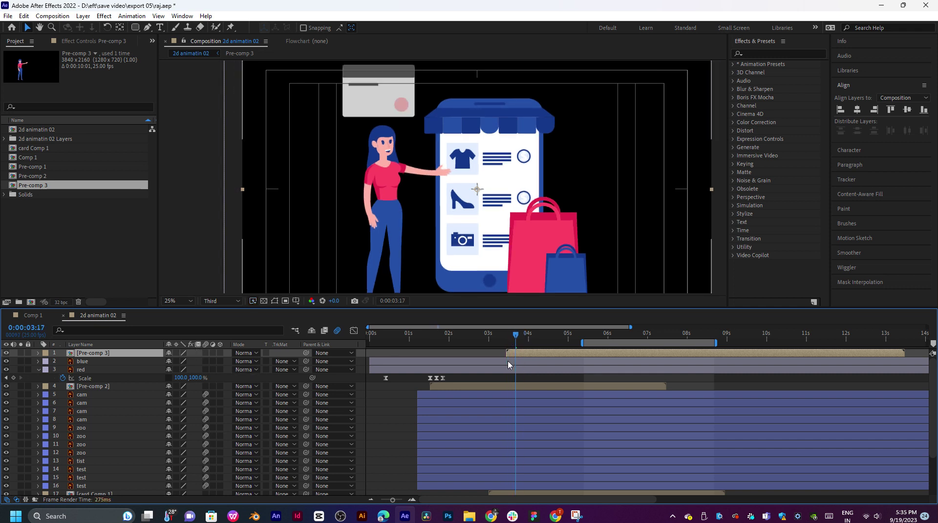
Add a position keyframe to the Pre-comp 3 layer at 0:00:04:00.
{"action": "mouse_move", "coordinate": [524, 343]}
{"action": "left_mouse_down"}
{"action": "mouse_move", "coordinate": [547, 342]}
{"action": "mouse_move", "coordinate": [528, 343]}
{"action": "left_mouse_up"}
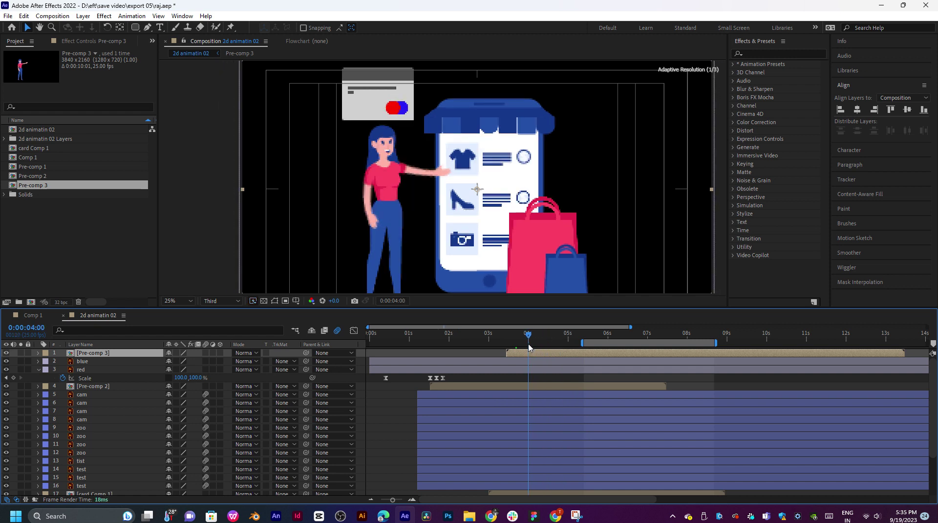
{"action": "key", "text": "p"}
{"action": "left_click", "coordinate": [63, 360]}
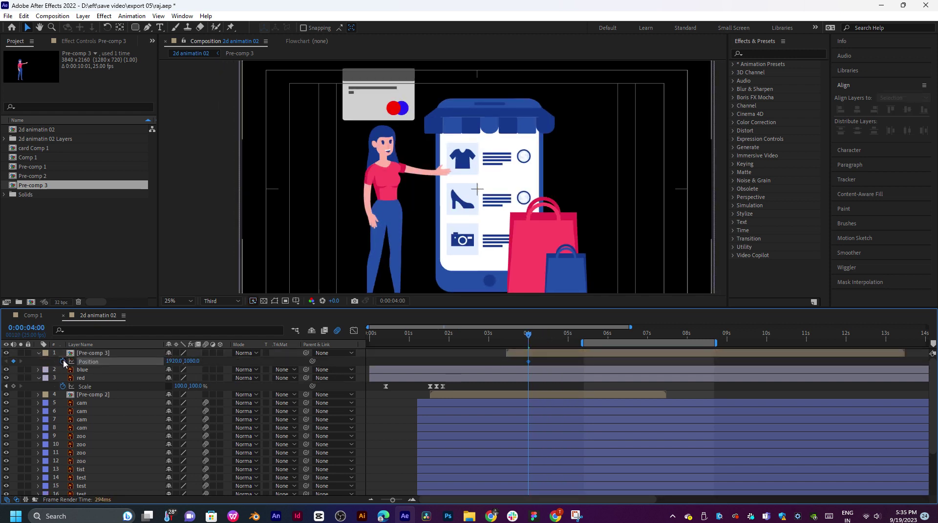
Set Pre-comp 3's position to 1920, 2788 at 0:00:03:14, below the frame, and preview the woman rising.
{"action": "left_click_drag", "start_coordinate": [522, 342], "coordinate": [511, 342]}
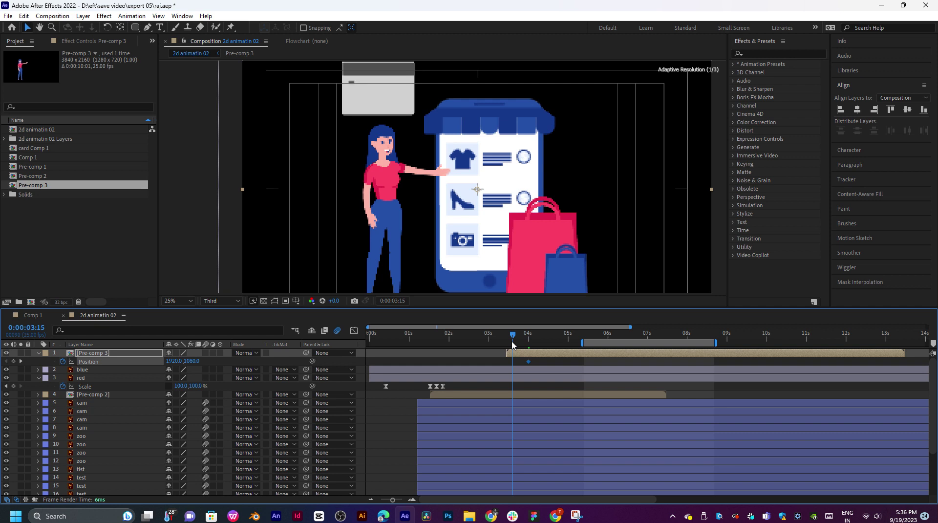
{"action": "left_click_drag", "start_coordinate": [145, 371], "coordinate": [108, 372]}
{"action": "scroll", "coordinate": [428, 218], "scroll_direction": "down", "scroll_amount": 1}
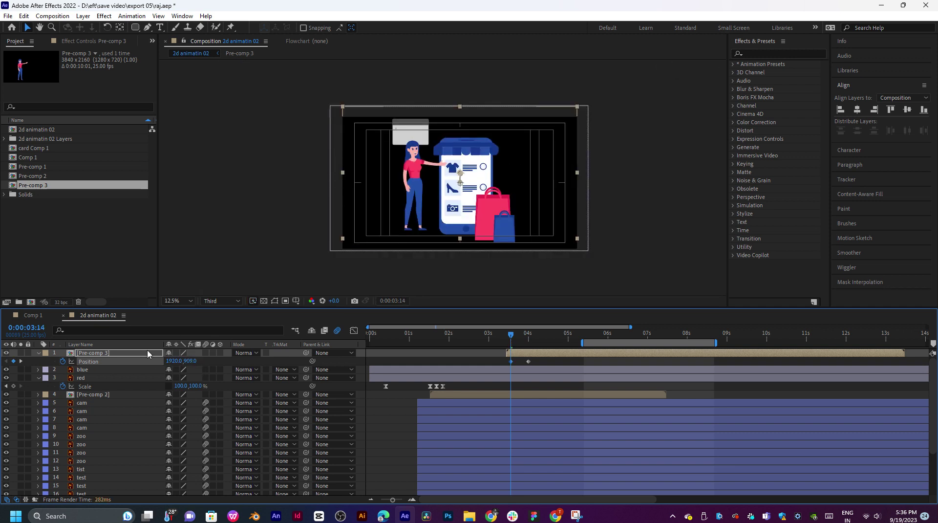
{"action": "left_click_drag", "start_coordinate": [189, 362], "coordinate": [935, 369]}
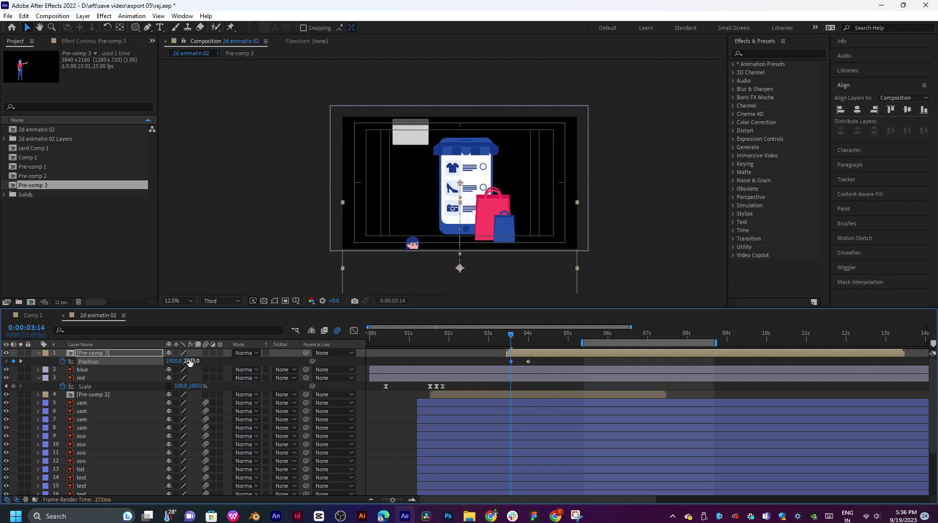
{"action": "left_click_drag", "start_coordinate": [193, 361], "coordinate": [346, 357]}
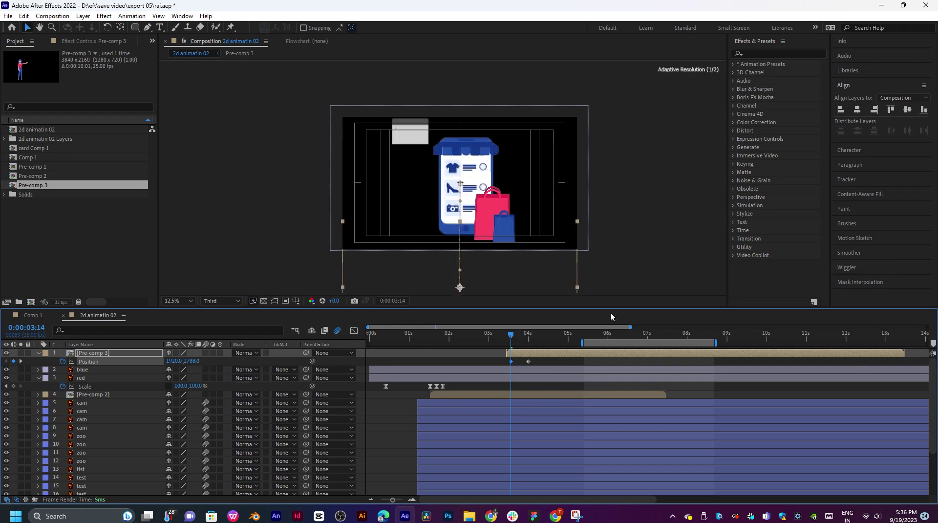
{"action": "key", "text": "space"}
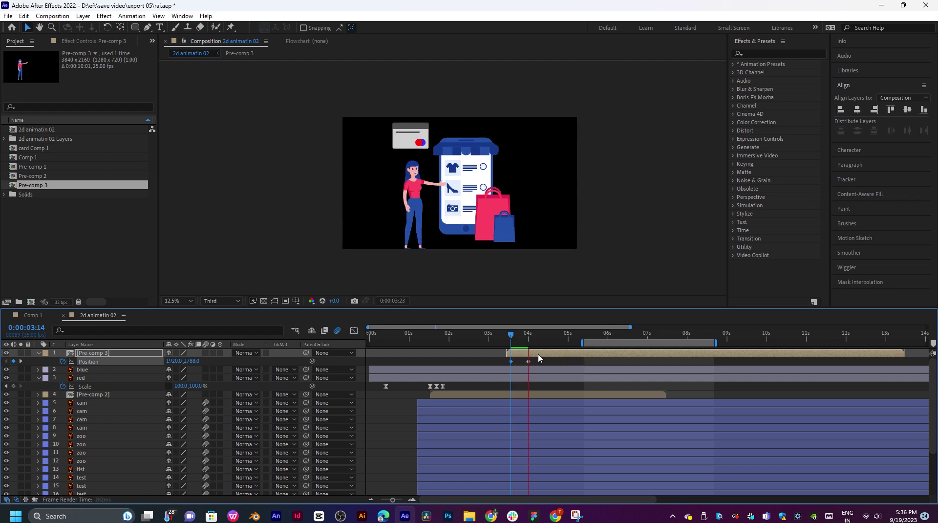
{"action": "key", "text": "space"}
Apply Easy Ease to both Pre-comp 3 position keyframes and preview the entrance from about 3.6 seconds.
{"action": "left_click_drag", "start_coordinate": [540, 358], "coordinate": [503, 368]}
{"action": "right_click", "coordinate": [511, 362]}
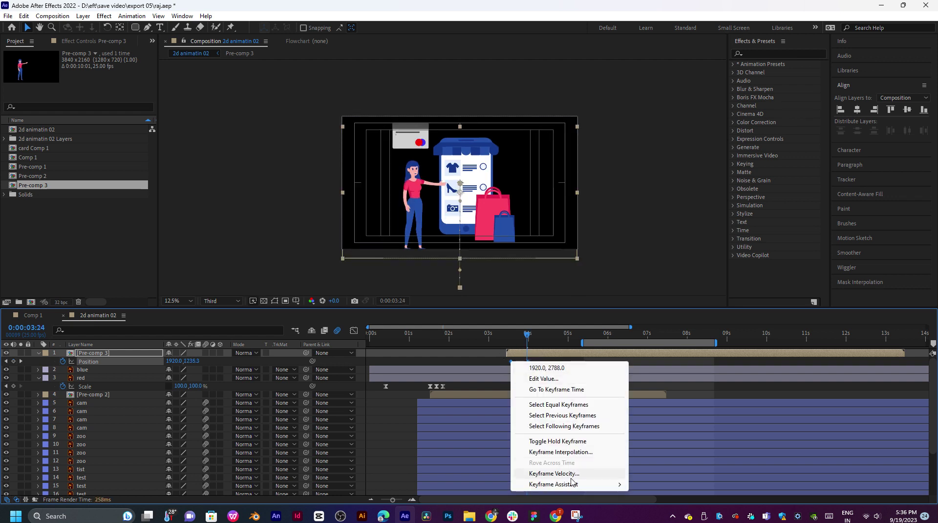
{"action": "mouse_move", "coordinate": [573, 484]}
{"action": "left_click", "coordinate": [699, 421]}
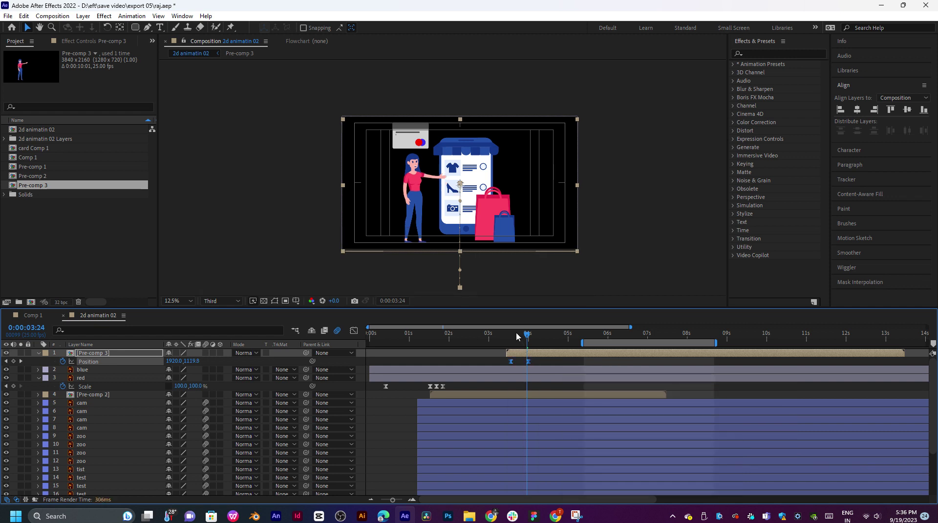
{"action": "left_click", "coordinate": [516, 332]}
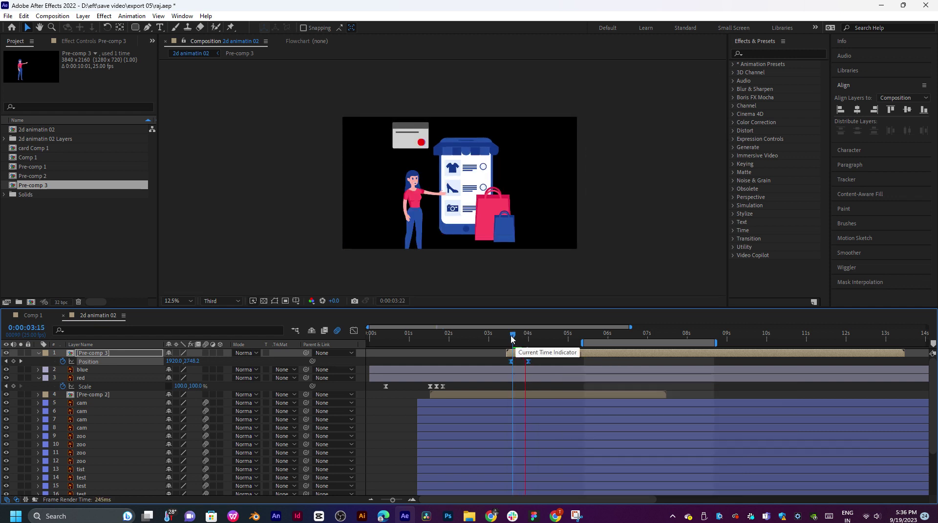
Reshape the speed curve between Pre-comp 3's two position keyframes in the Graph Editor.
{"action": "left_click", "coordinate": [518, 357]}
{"action": "left_click", "coordinate": [354, 331]}
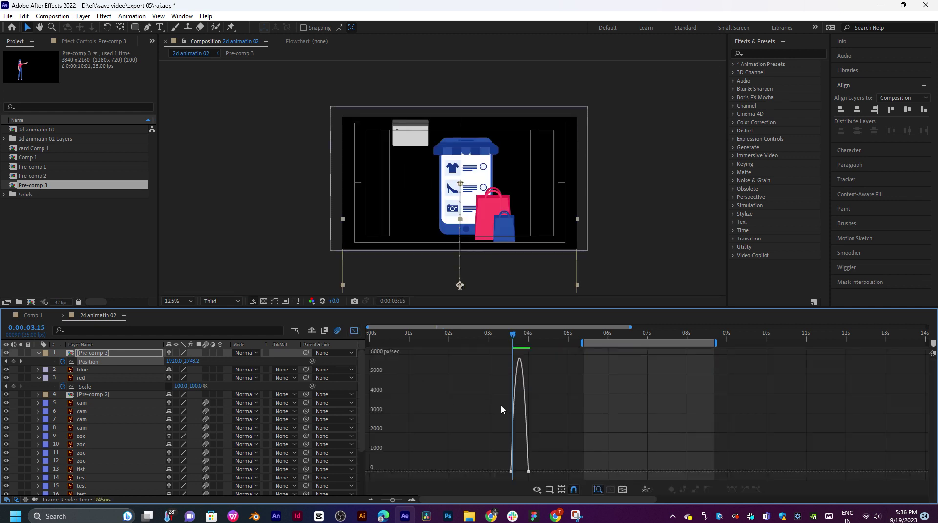
{"action": "mouse_move", "coordinate": [568, 462]}
{"action": "left_mouse_down"}
{"action": "mouse_move", "coordinate": [489, 489]}
{"action": "mouse_move", "coordinate": [513, 475]}
{"action": "left_mouse_up"}
{"action": "left_click", "coordinate": [354, 331]}
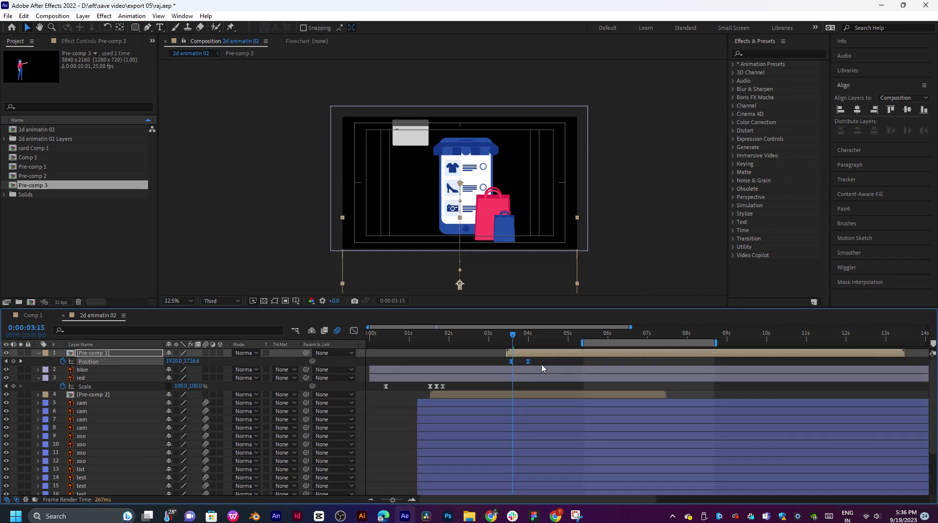
Move Pre-comp 3's first position keyframe earlier, to about 3.5 seconds, previewing the entrance.
{"action": "left_click", "coordinate": [517, 363]}
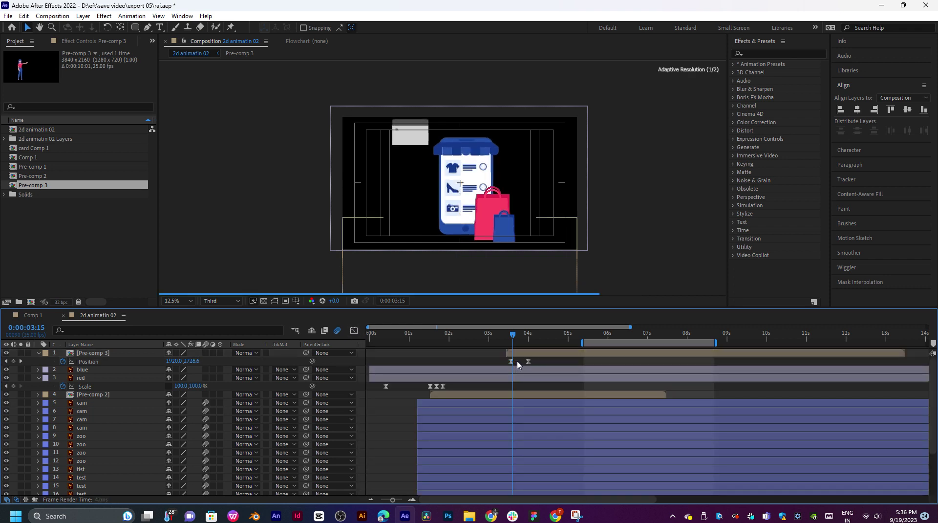
{"action": "left_click_drag", "start_coordinate": [511, 362], "coordinate": [502, 362]}
{"action": "left_click", "coordinate": [505, 338]}
{"action": "key", "text": "space"}
{"action": "key", "text": "space"}
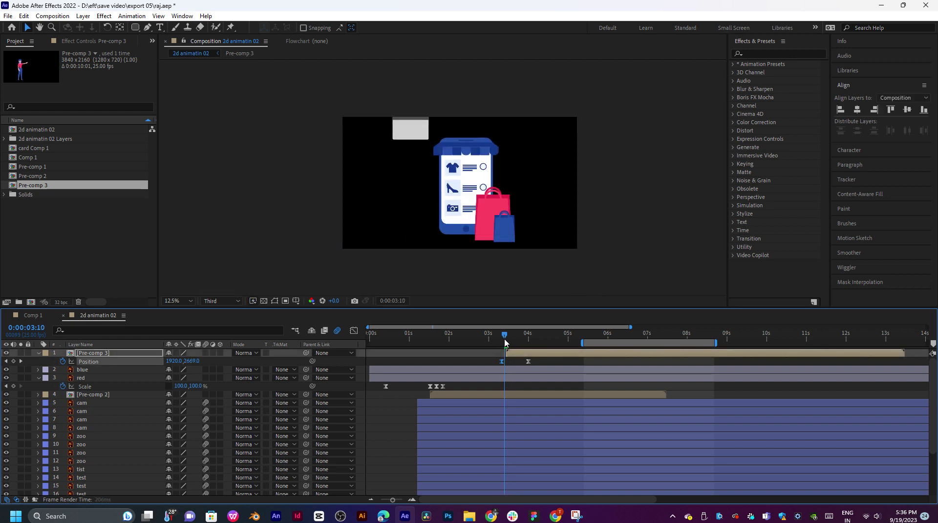
{"action": "key", "text": "space"}
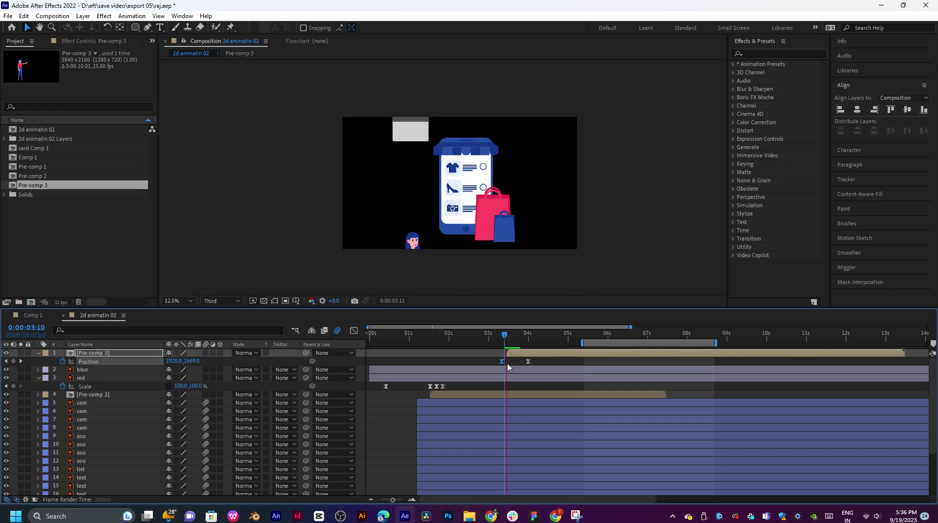
{"action": "left_click", "coordinate": [505, 363]}
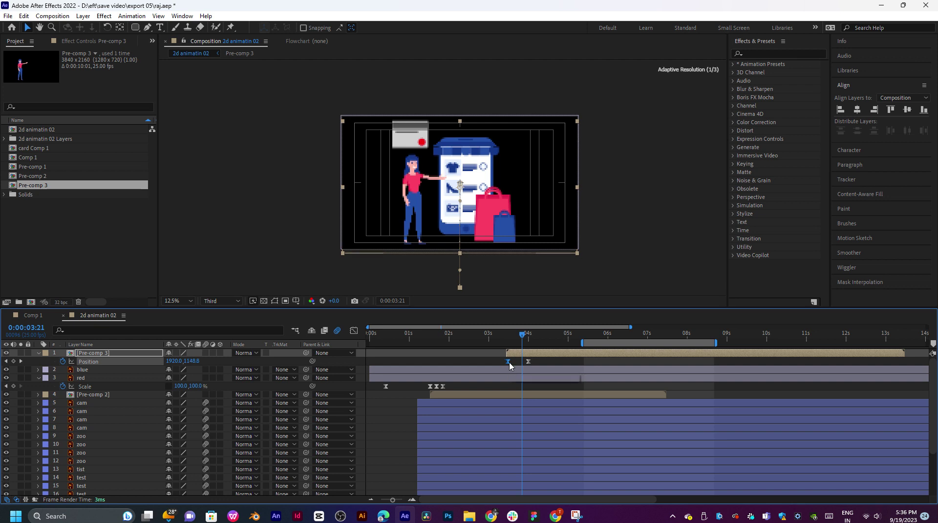
Move Pre-comp 3's last position keyframe to about 4.8 seconds and preview the slower entrance.
{"action": "left_click_drag", "start_coordinate": [528, 361], "coordinate": [560, 364]}
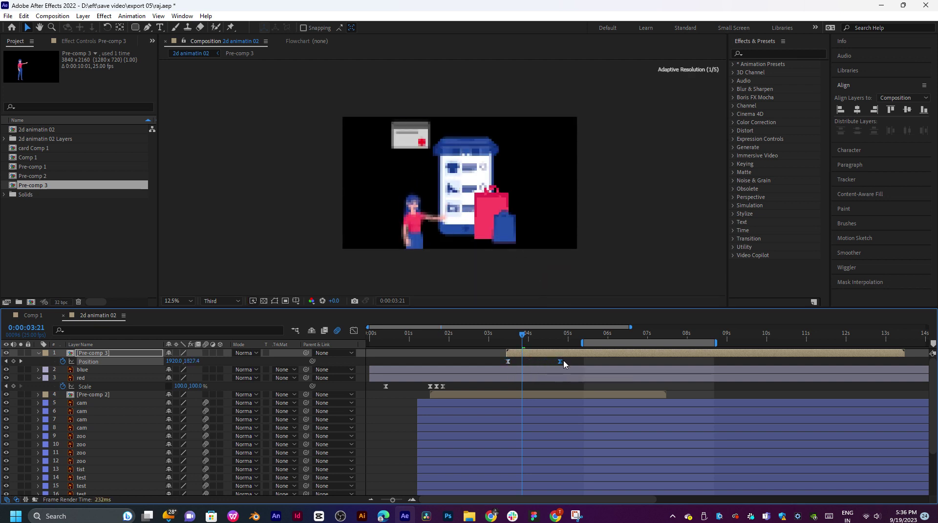
{"action": "left_click", "coordinate": [514, 341]}
{"action": "key", "text": "space"}
Extend the work area's start back to 0 seconds and set the composition preview resolution to Half.
{"action": "left_click_drag", "start_coordinate": [522, 339], "coordinate": [304, 352]}
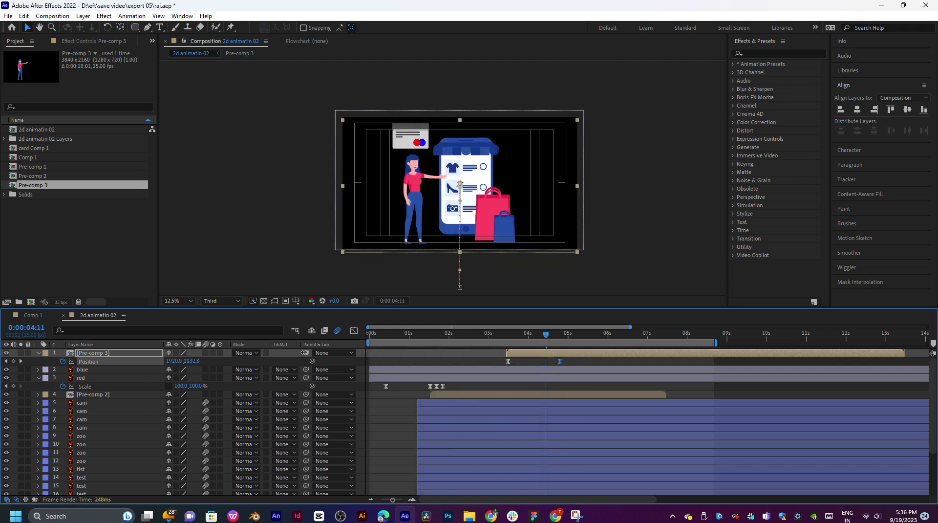
{"action": "mouse_move", "coordinate": [516, 337]}
{"action": "left_mouse_down"}
{"action": "mouse_move", "coordinate": [502, 337]}
{"action": "mouse_move", "coordinate": [547, 339]}
{"action": "mouse_move", "coordinate": [516, 340]}
{"action": "left_mouse_up"}
{"action": "key", "text": "space"}
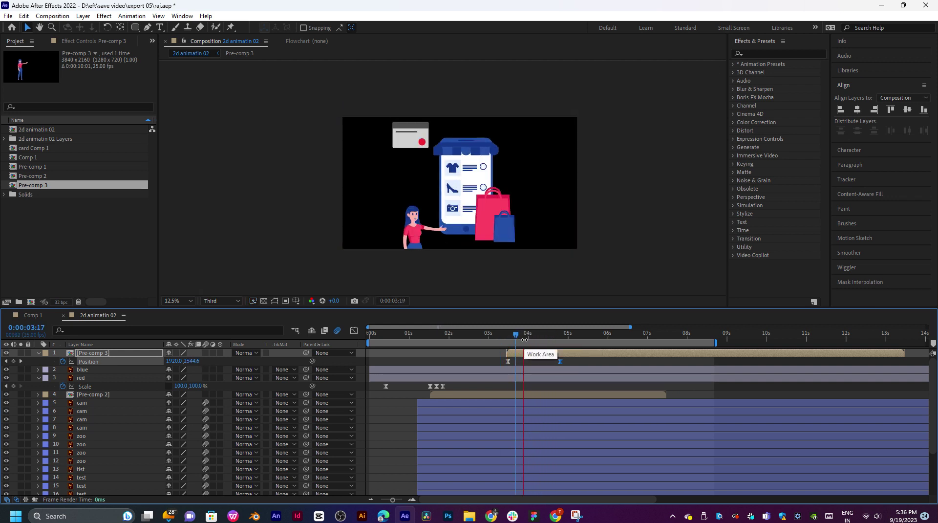
{"action": "left_click", "coordinate": [211, 301]}
{"action": "left_click", "coordinate": [217, 334]}
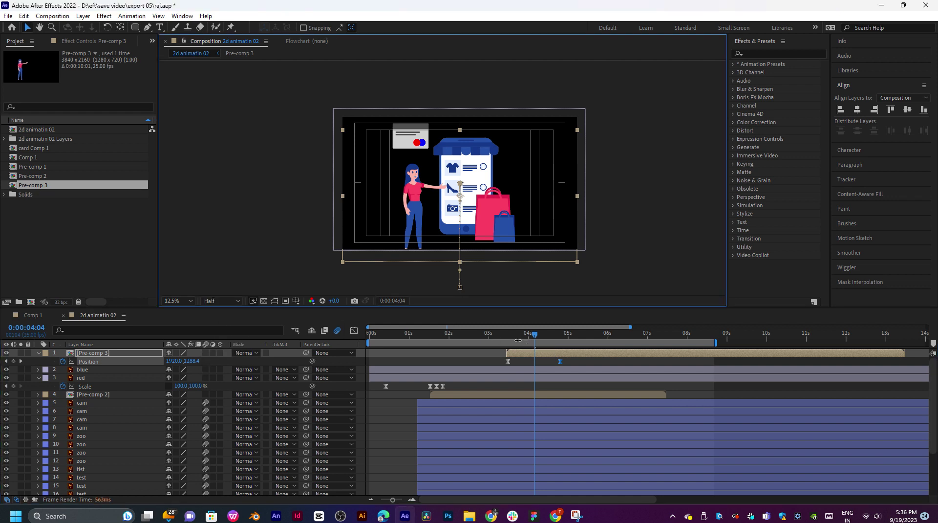
Preview the woman's entrance and scrub 2d animatin 02 through about 6.8 seconds to check the assembled scene.
{"action": "left_click", "coordinate": [517, 336]}
{"action": "key", "text": "space"}
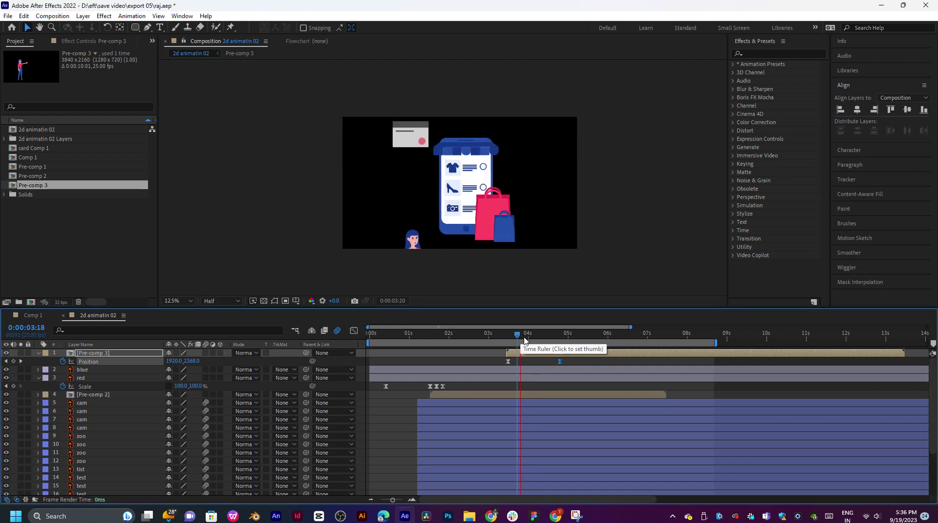
{"action": "left_click", "coordinate": [534, 335]}
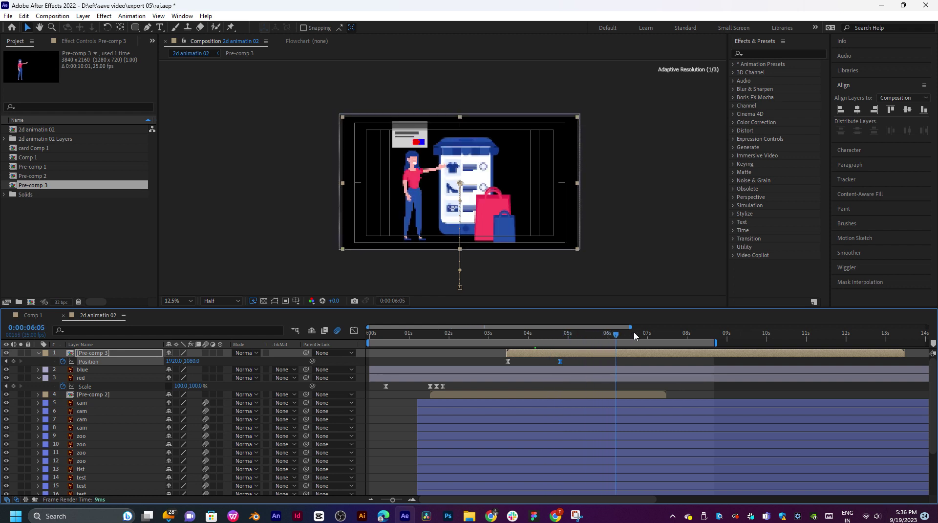
{"action": "left_click_drag", "start_coordinate": [634, 335], "coordinate": [600, 360]}
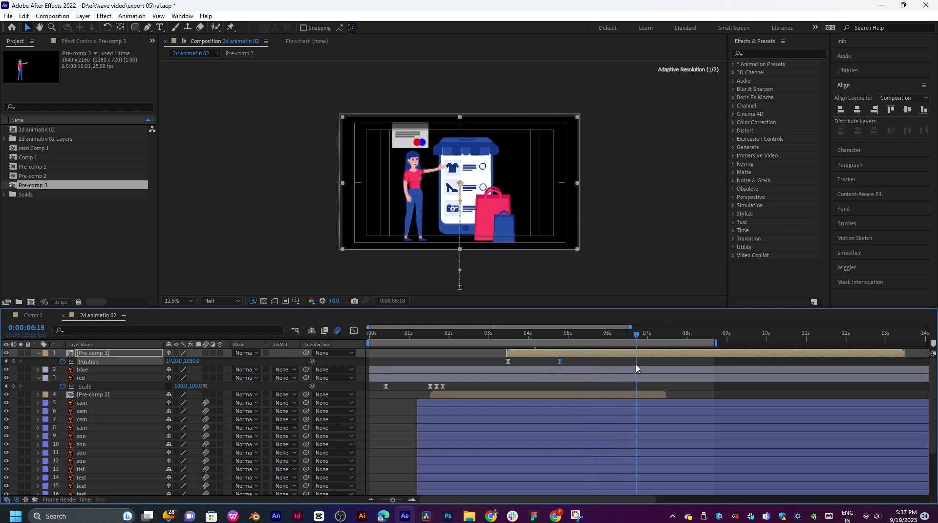
{"action": "left_click_drag", "start_coordinate": [637, 368], "coordinate": [659, 383]}
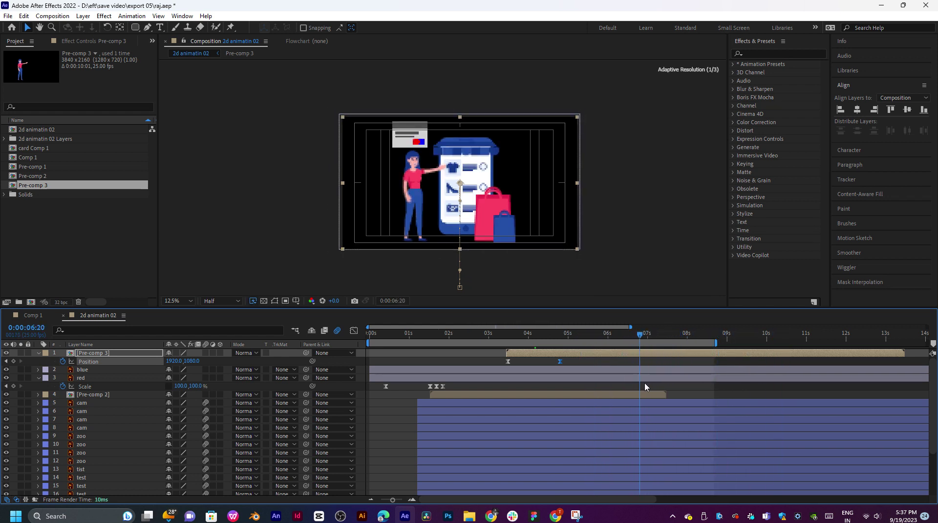
Look inside Pre-comp 2, return to 2d animatin 02, and scrub around the end of the awning layer near 7 seconds.
{"action": "double_click", "coordinate": [660, 395]}
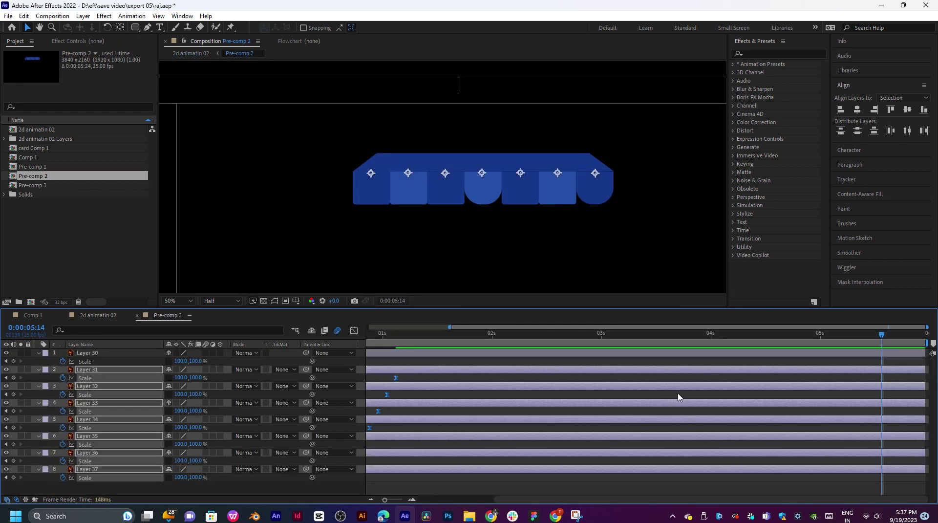
{"action": "left_click", "coordinate": [104, 317]}
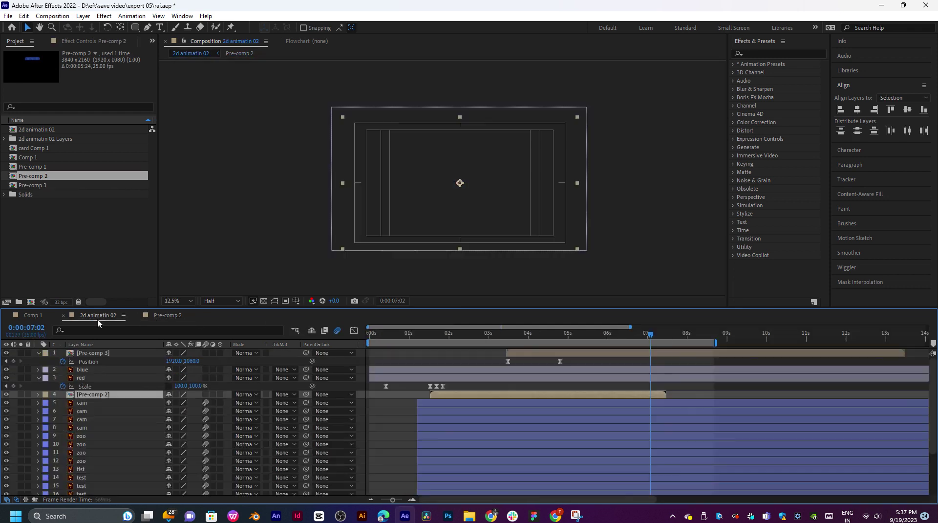
{"action": "left_click", "coordinate": [573, 345]}
{"action": "left_click_drag", "start_coordinate": [573, 344], "coordinate": [673, 345]}
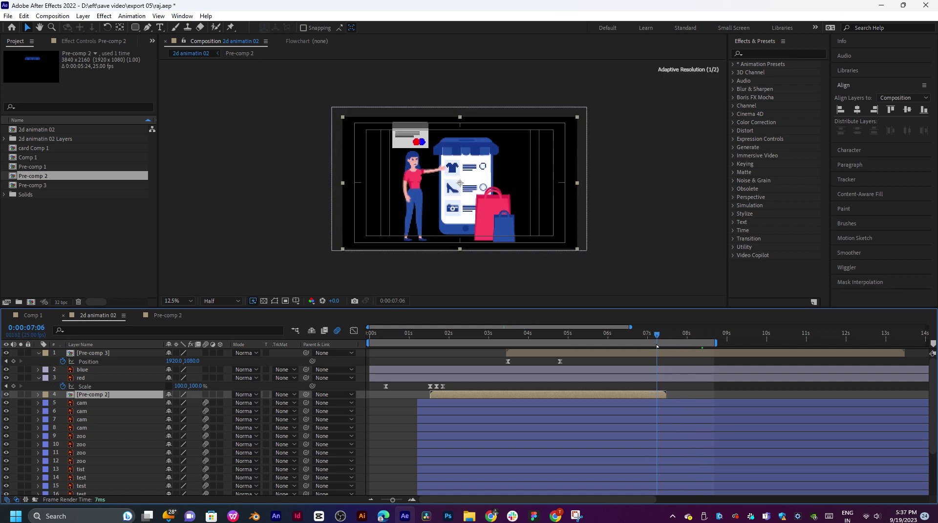
Reopen Pre-comp 2 and examine the awning pieces' staggered scale keyframes across the whole timeline.
{"action": "double_click", "coordinate": [611, 396]}
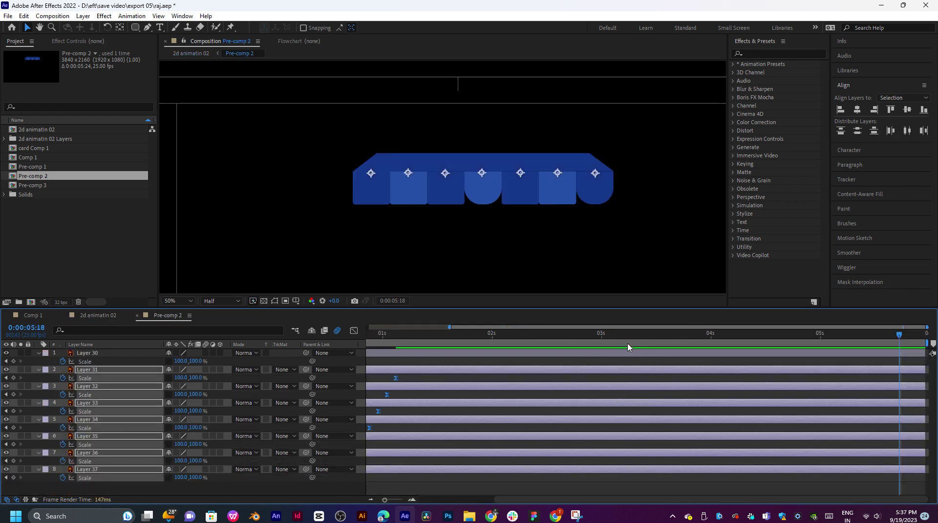
{"action": "left_click", "coordinate": [625, 341]}
{"action": "left_click", "coordinate": [650, 348]}
{"action": "left_click", "coordinate": [568, 341]}
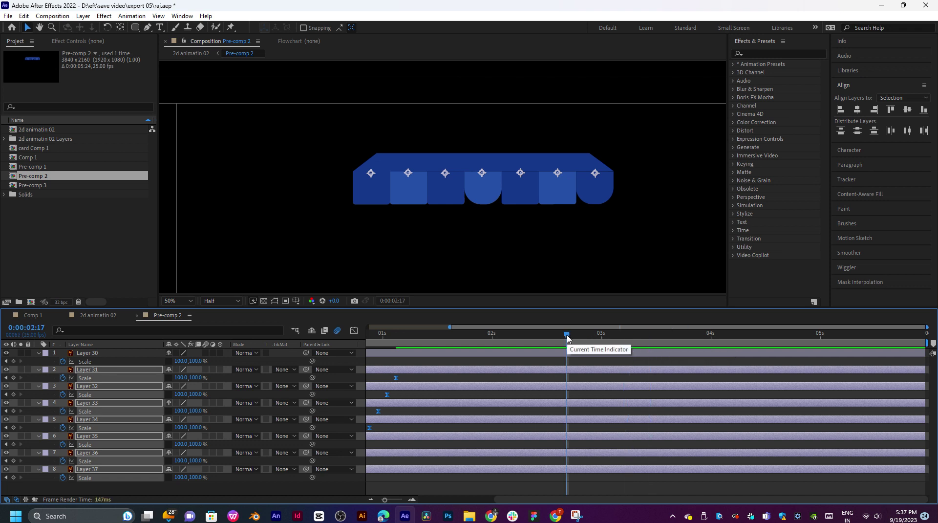
{"action": "key", "text": "minus"}
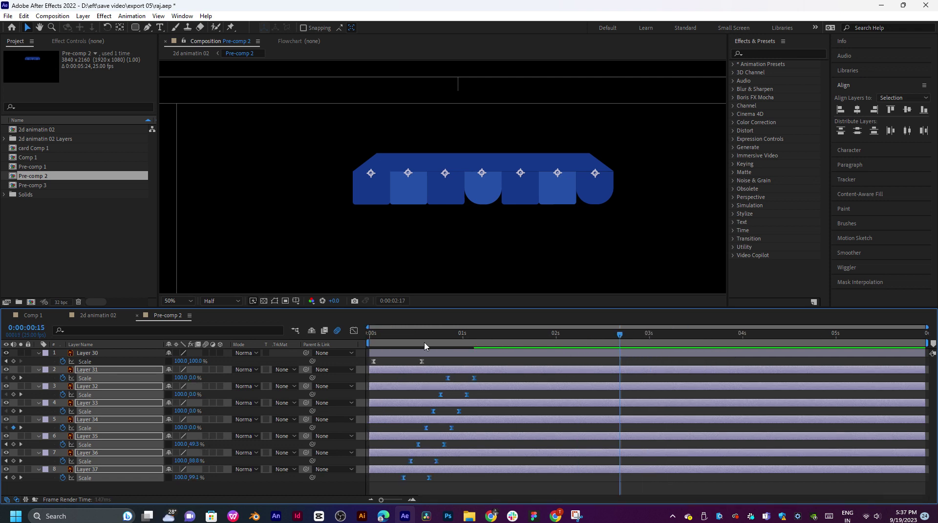
{"action": "left_click_drag", "start_coordinate": [429, 337], "coordinate": [396, 343]}
{"action": "right_click", "coordinate": [448, 354]}
{"action": "left_click", "coordinate": [423, 355]}
{"action": "left_click", "coordinate": [417, 346]}
{"action": "left_click", "coordinate": [433, 345]}
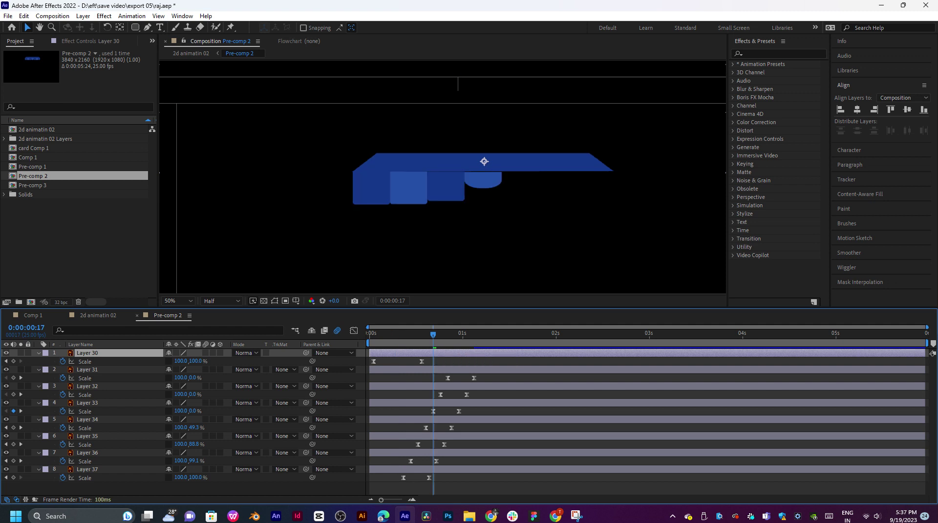
Try lifting and extracting Pre-comp 2's work area, shortened to end at about 5.2 seconds, undoing each attempt.
{"action": "left_click_drag", "start_coordinate": [928, 343], "coordinate": [856, 343]}
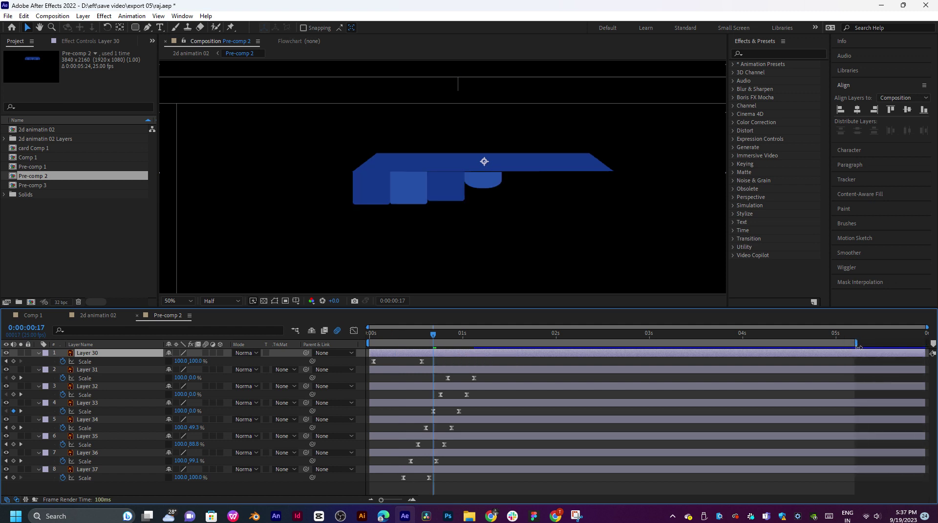
{"action": "right_click", "coordinate": [830, 347]}
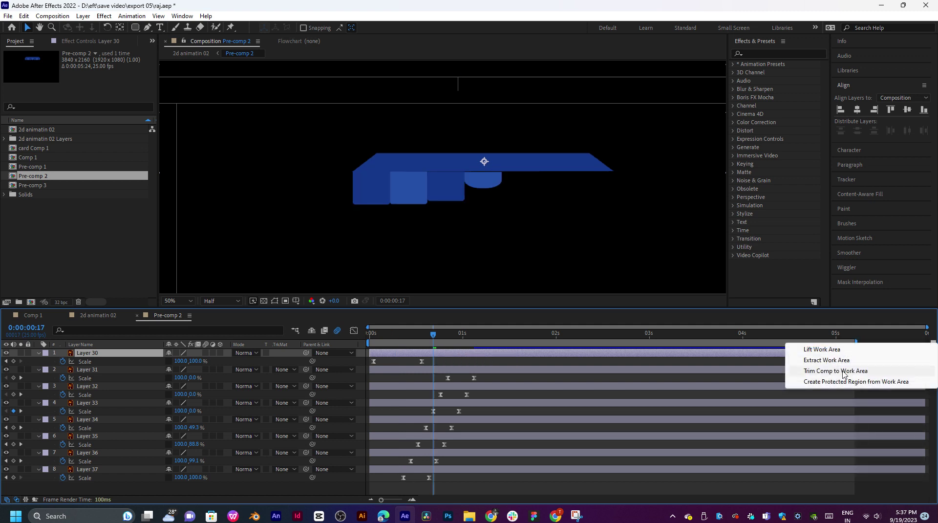
{"action": "left_click", "coordinate": [827, 350]}
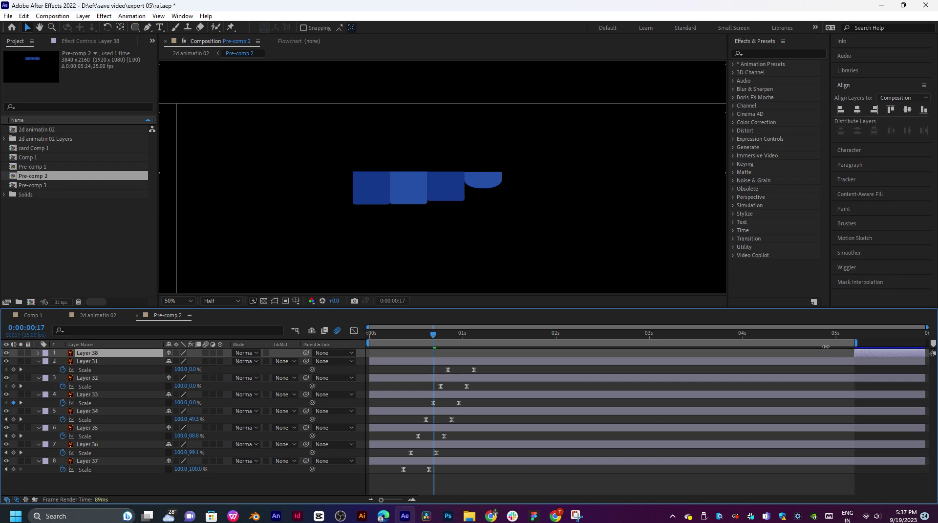
{"action": "key", "text": "ctrl+z"}
{"action": "right_click", "coordinate": [826, 343]}
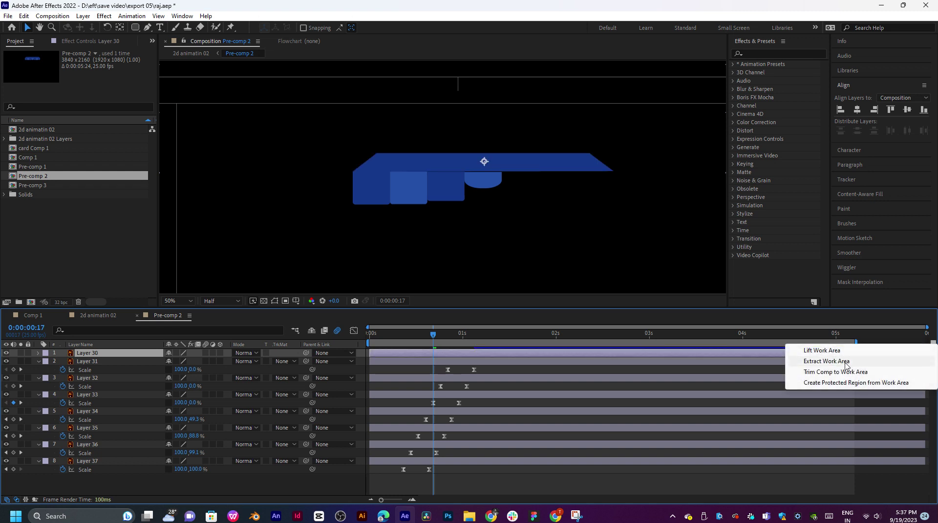
{"action": "left_click", "coordinate": [846, 362]}
{"action": "key", "text": "ctrl+z"}
{"action": "right_click", "coordinate": [824, 345]}
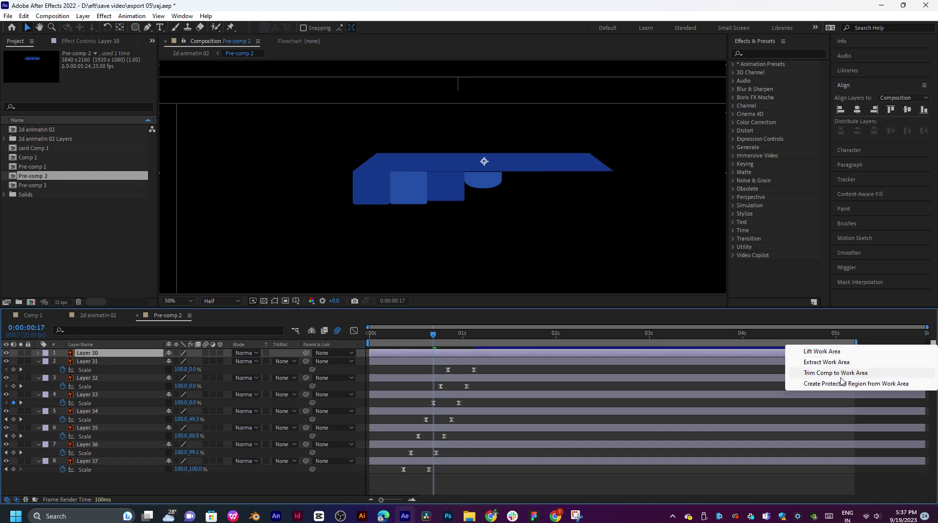
{"action": "left_click", "coordinate": [833, 384]}
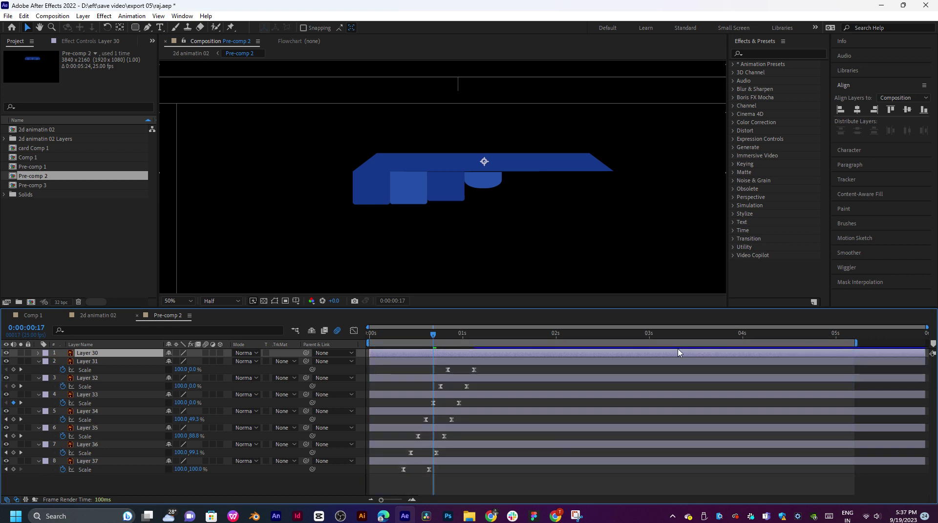
Duplicate the Pre-comp 2 layer in 2d animatin 02, shift the copy to about 3.6 seconds, trim its in point to about 6.8 seconds, and preview.
{"action": "left_click", "coordinate": [114, 319]}
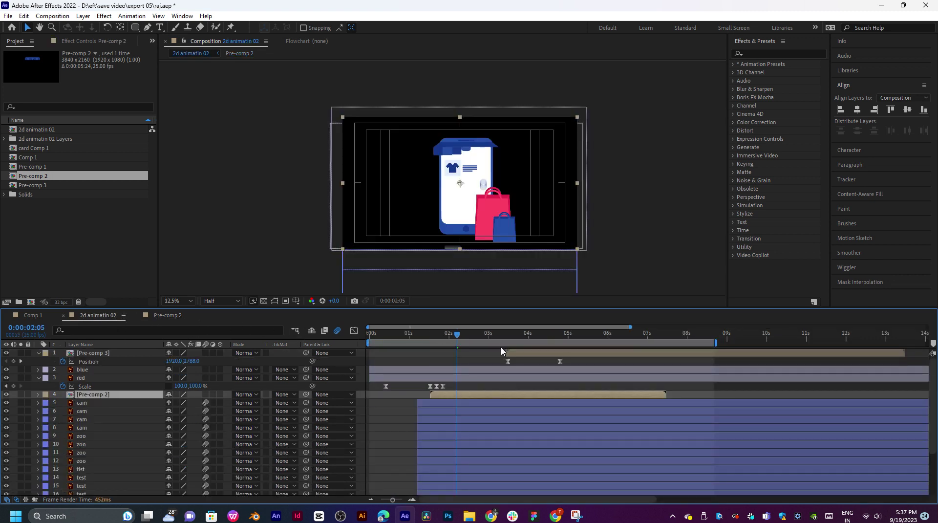
{"action": "left_click_drag", "start_coordinate": [485, 337], "coordinate": [655, 337]}
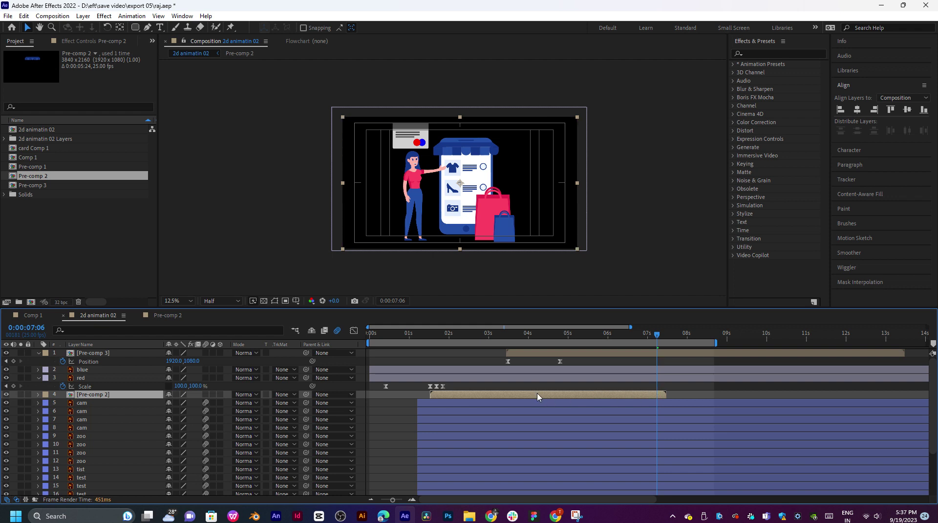
{"action": "key", "text": "ctrl+d"}
{"action": "left_click_drag", "start_coordinate": [537, 395], "coordinate": [619, 394]}
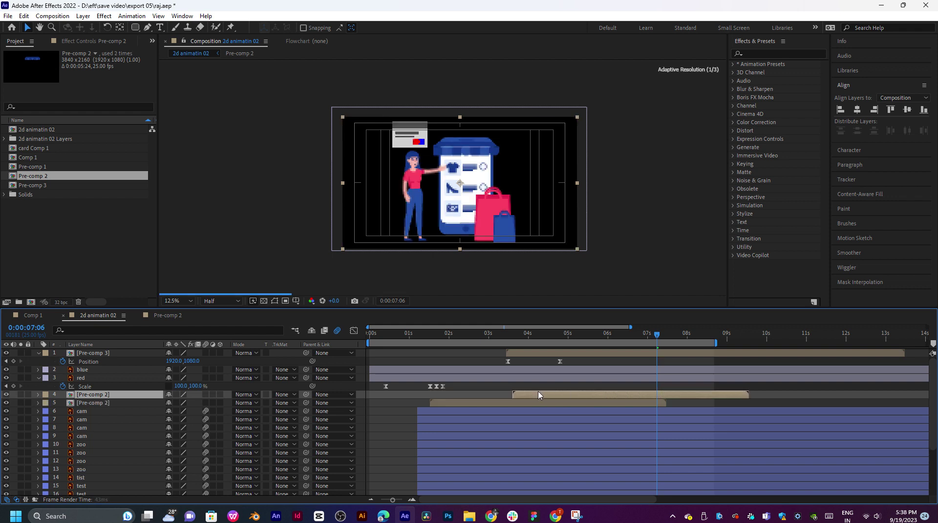
{"action": "left_click_drag", "start_coordinate": [512, 394], "coordinate": [637, 394]}
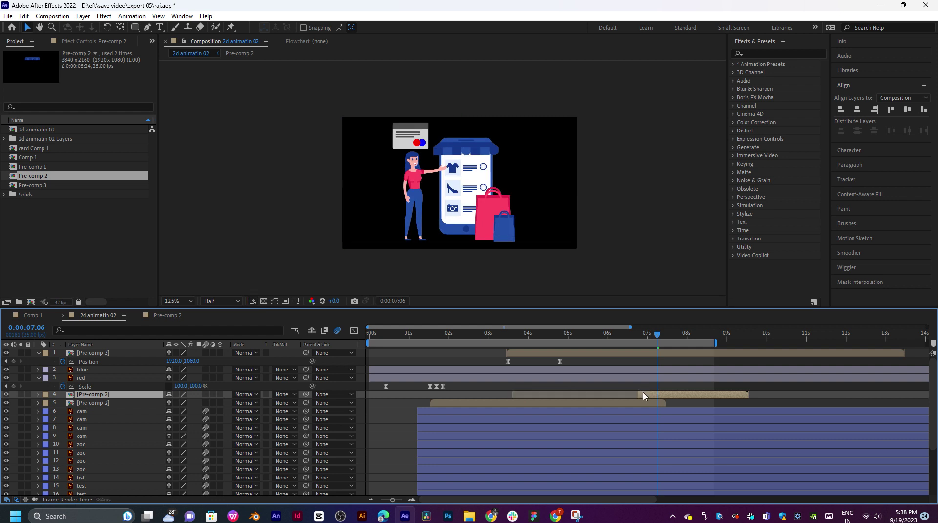
{"action": "key", "text": "space"}
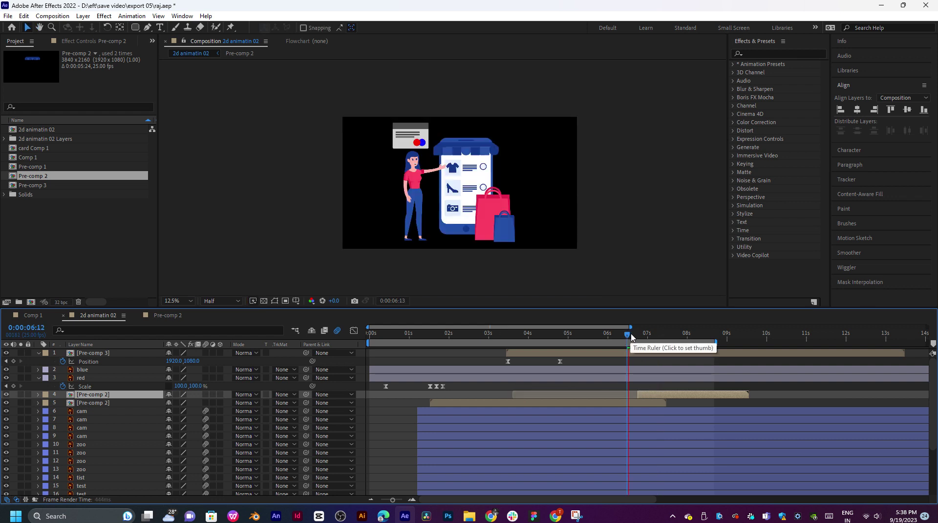
Enable motion blur on every layer in 2d animatin 02 and scrub to about 6.6 seconds to check the scene.
{"action": "left_click_drag", "start_coordinate": [638, 339], "coordinate": [428, 346]}
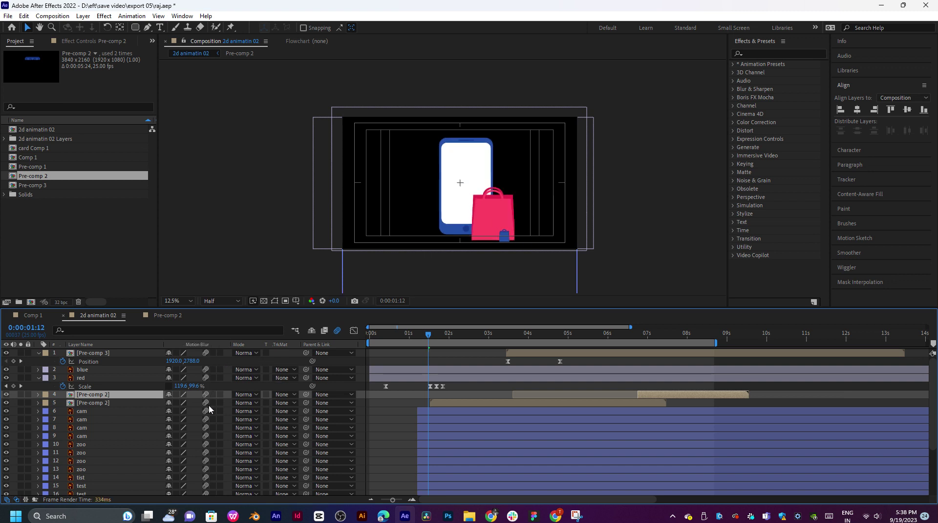
{"action": "scroll", "coordinate": [222, 423], "scroll_direction": "down", "scroll_amount": 1}
{"action": "scroll", "coordinate": [223, 423], "scroll_direction": "down", "scroll_amount": 2}
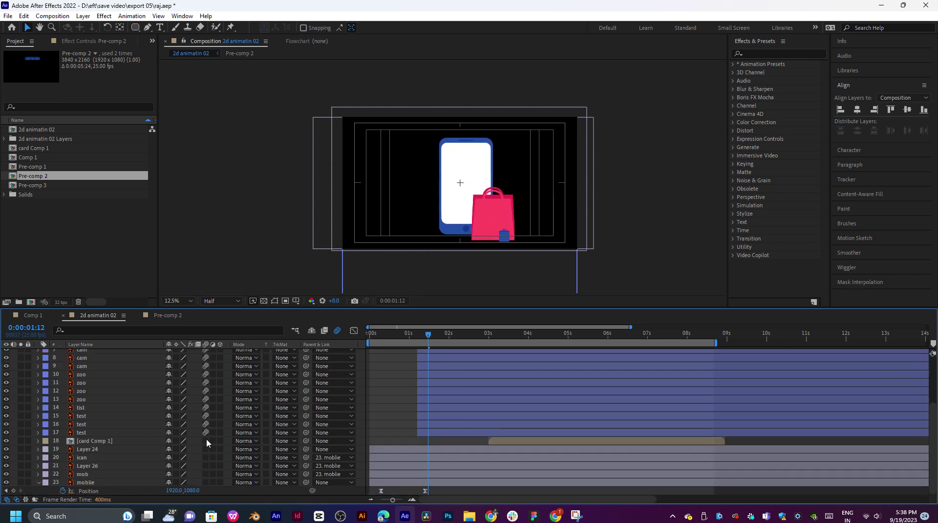
{"action": "left_click_drag", "start_coordinate": [426, 336], "coordinate": [629, 367]}
{"action": "left_click", "coordinate": [435, 336]}
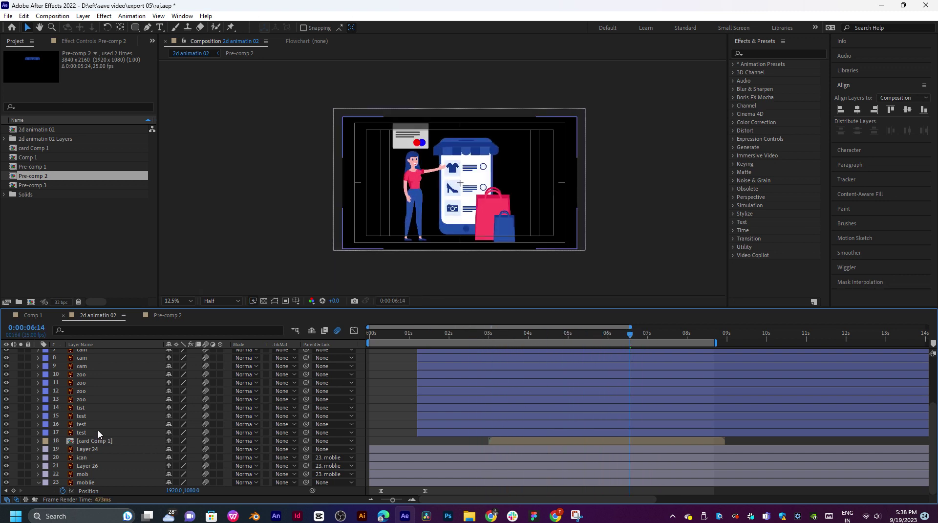
Enlarge the timeline area to show all layers of 2d animatin 02 and add a second composition viewer.
{"action": "left_click", "coordinate": [218, 304]}
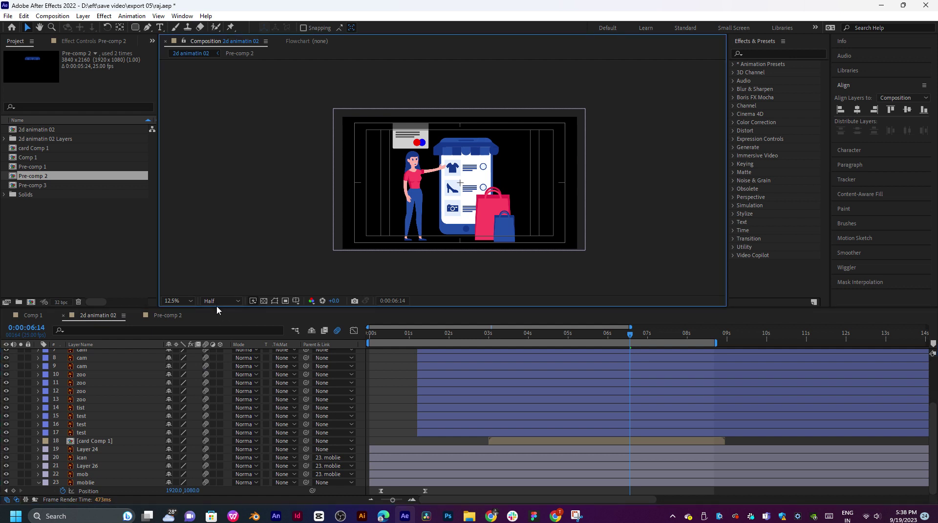
{"action": "left_click_drag", "start_coordinate": [215, 307], "coordinate": [249, 182]}
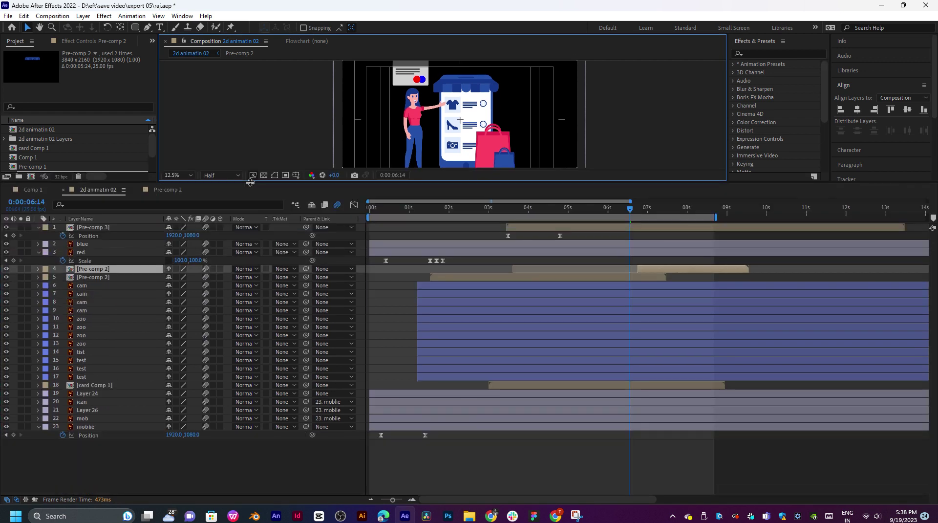
{"action": "right_click", "coordinate": [147, 443]}
{"action": "mouse_move", "coordinate": [200, 337]}
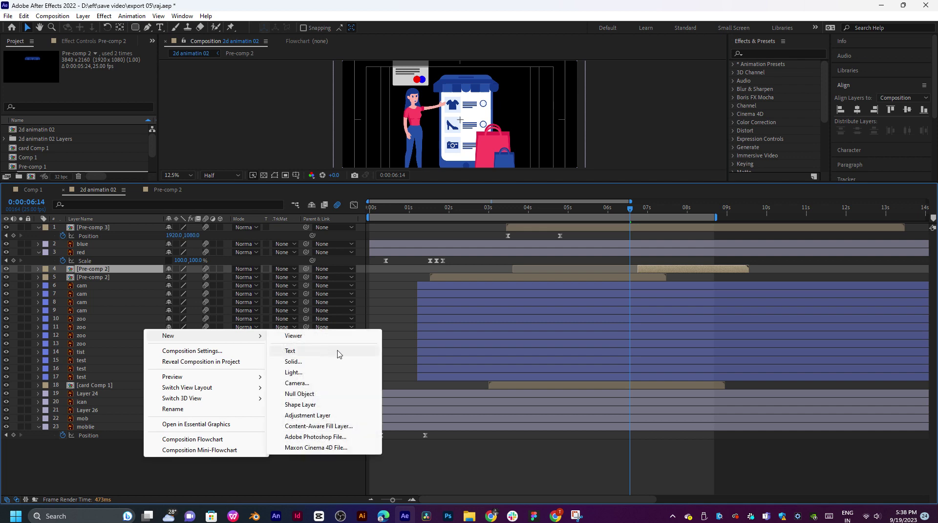
{"action": "left_click", "coordinate": [295, 336]}
Create a light grey 3840 x 2160 px solid and place it beneath all layers as the scene's background.
{"action": "right_click", "coordinate": [205, 445]}
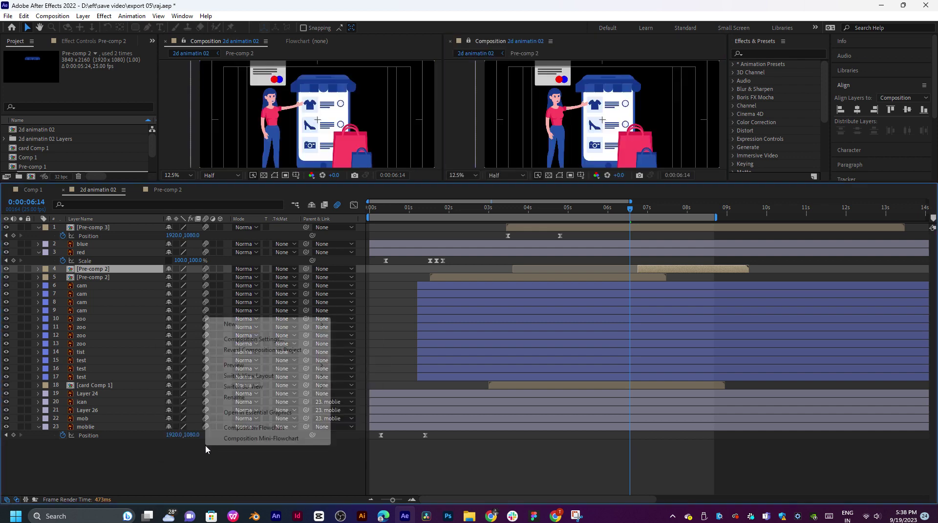
{"action": "mouse_move", "coordinate": [277, 323]}
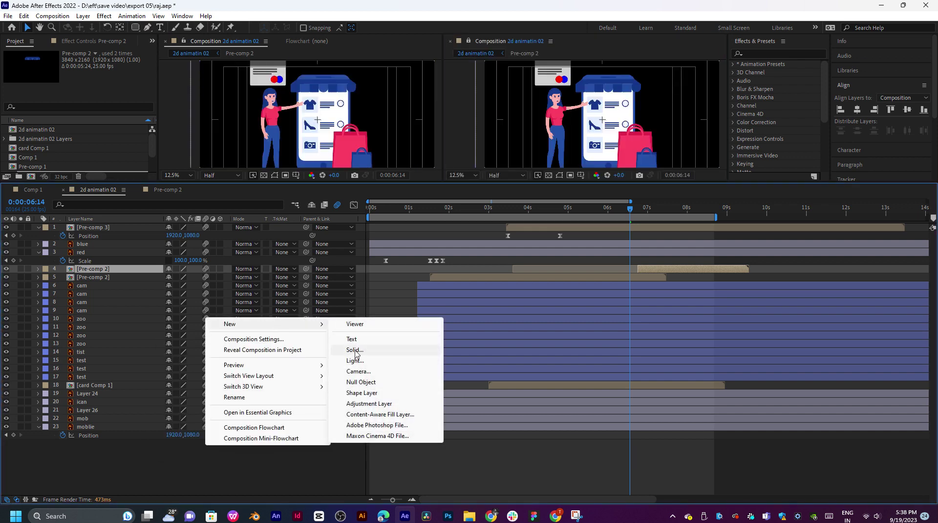
{"action": "left_click", "coordinate": [354, 346]}
{"action": "left_click", "coordinate": [461, 318]}
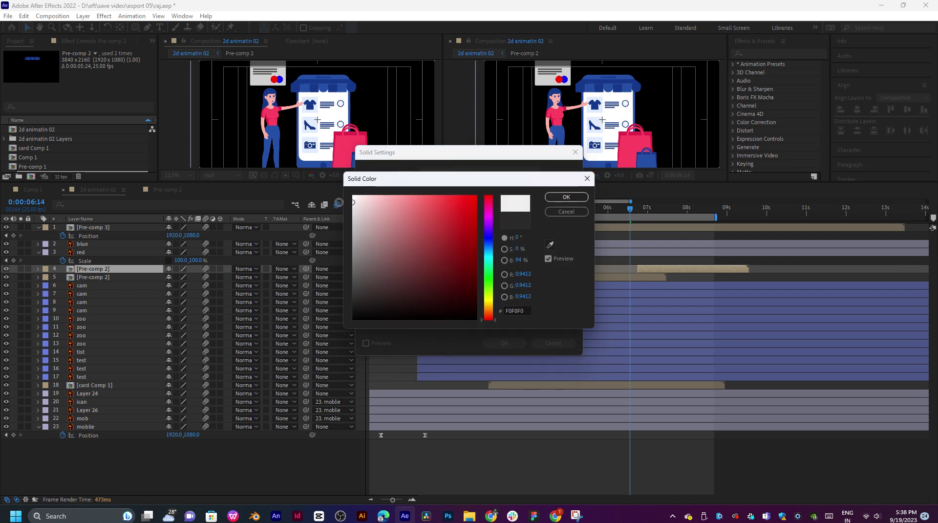
{"action": "left_click_drag", "start_coordinate": [337, 200], "coordinate": [337, 209]}
{"action": "left_click", "coordinate": [580, 201]}
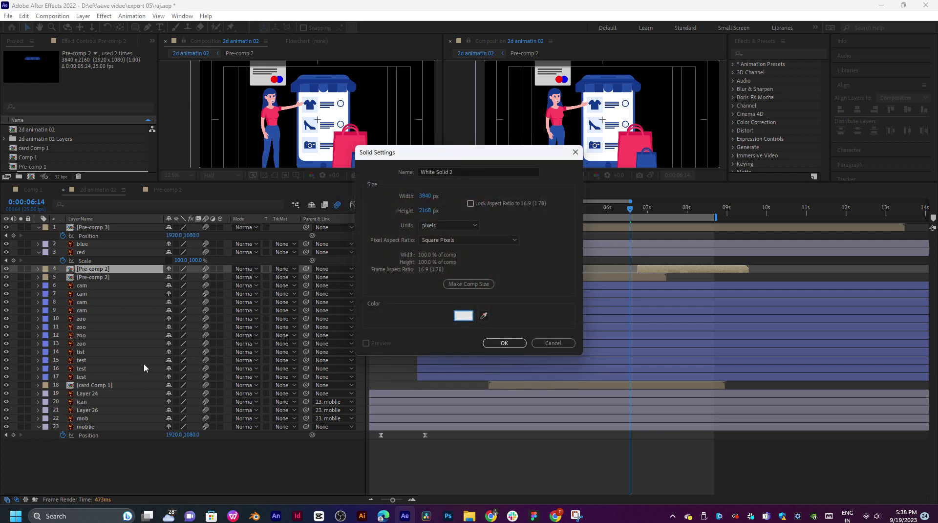
{"action": "left_click", "coordinate": [501, 343]}
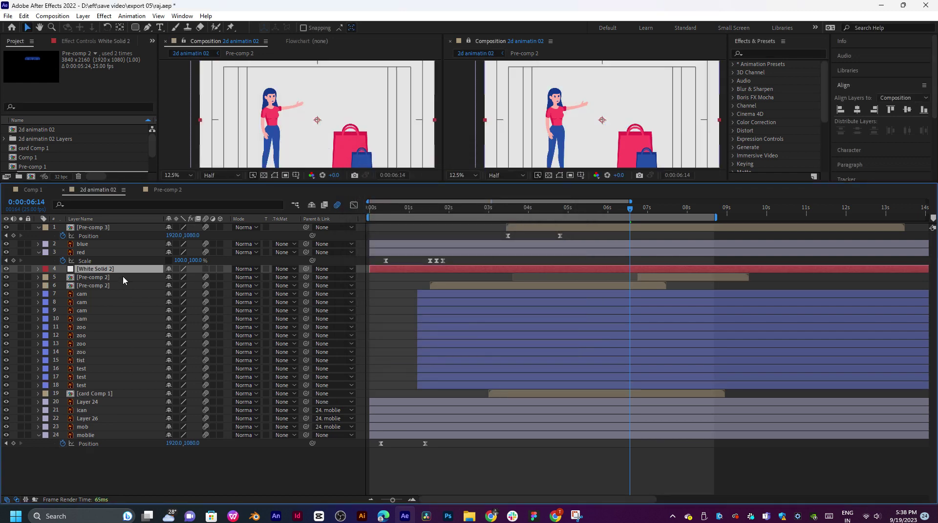
{"action": "left_click_drag", "start_coordinate": [117, 274], "coordinate": [137, 453]}
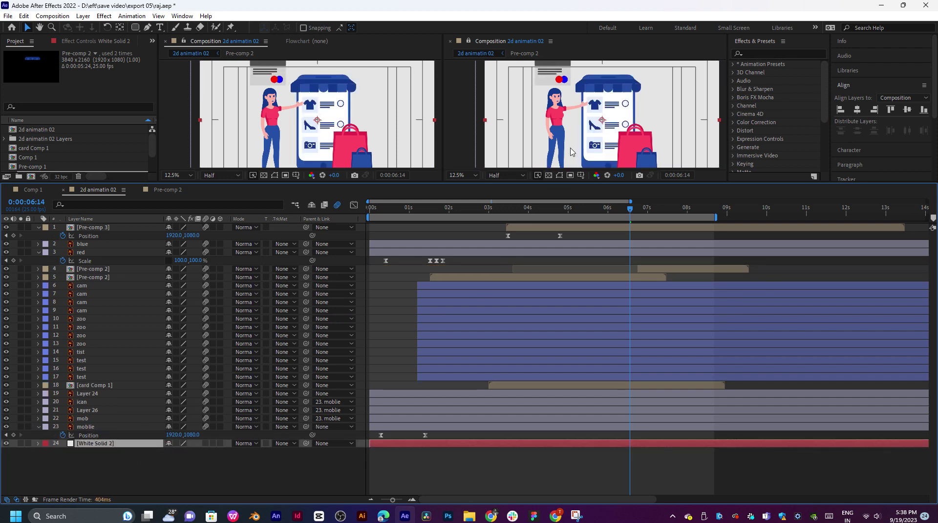
{"action": "scroll", "coordinate": [570, 150], "scroll_direction": "down", "scroll_amount": 1}
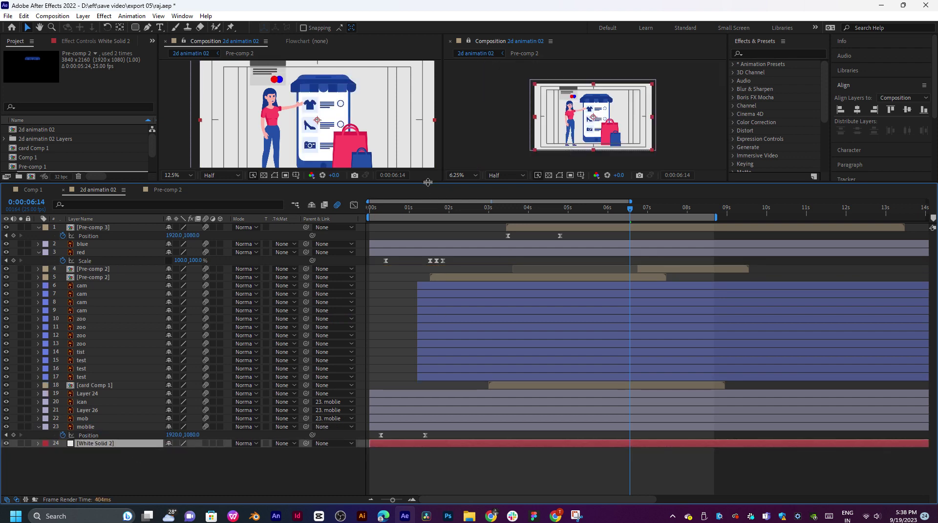
Restore a single large composition viewer at 25% zoom and preview 2d animatin 02 from the start, scrubbing to about 2.9 seconds.
{"action": "left_click_drag", "start_coordinate": [428, 181], "coordinate": [458, 365]}
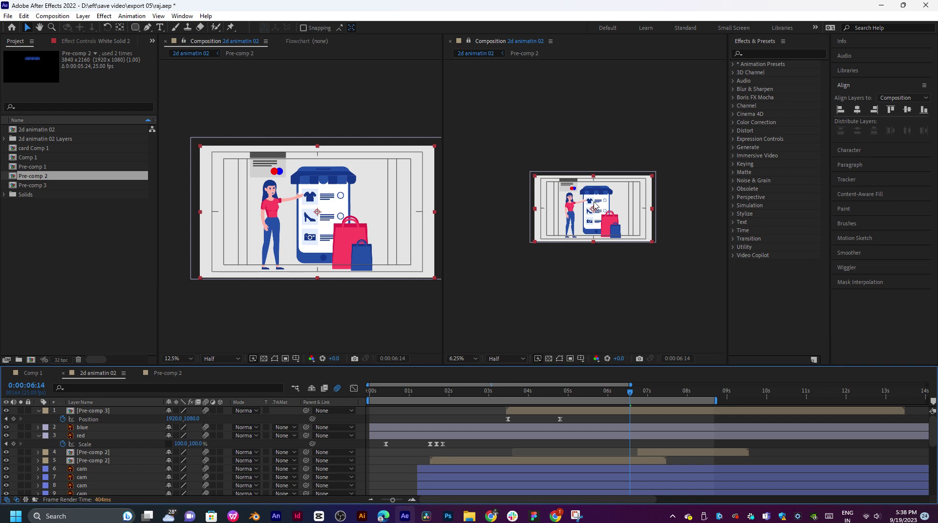
{"action": "left_click", "coordinate": [450, 41]}
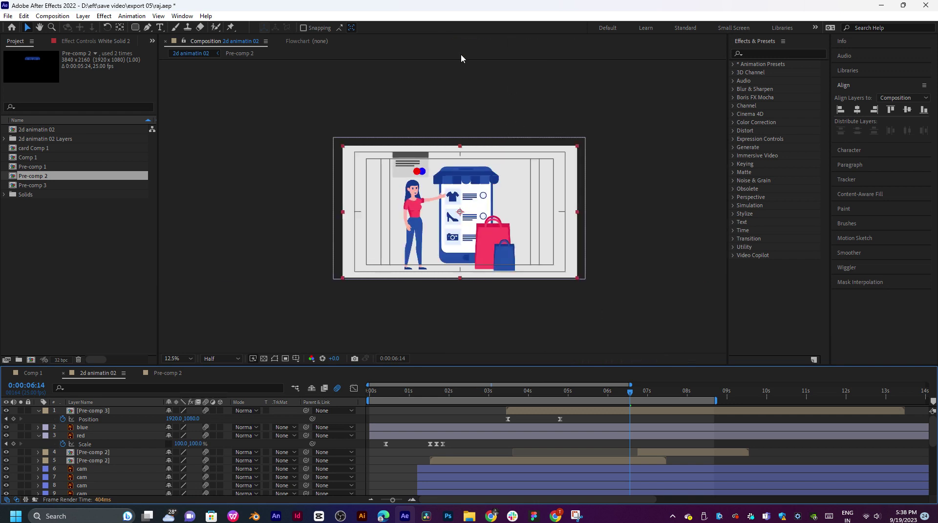
{"action": "key", "text": "period"}
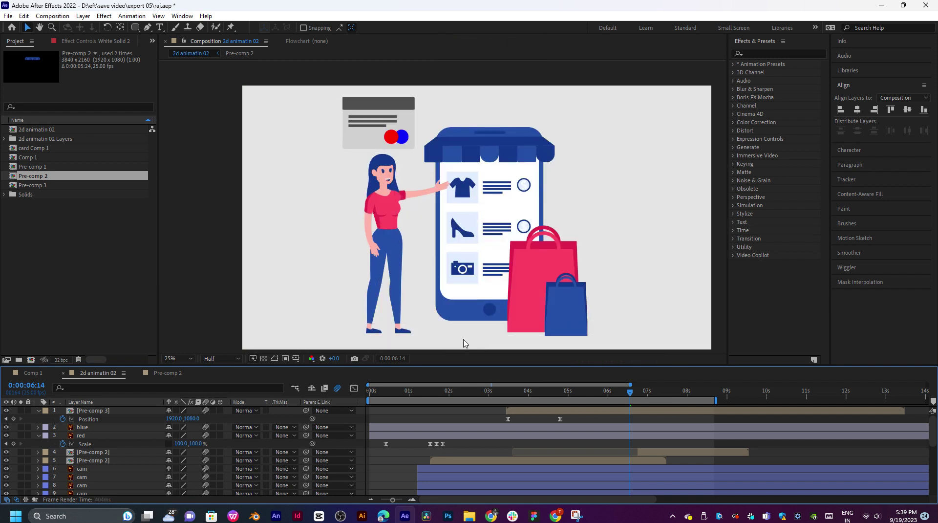
{"action": "key", "text": "space"}
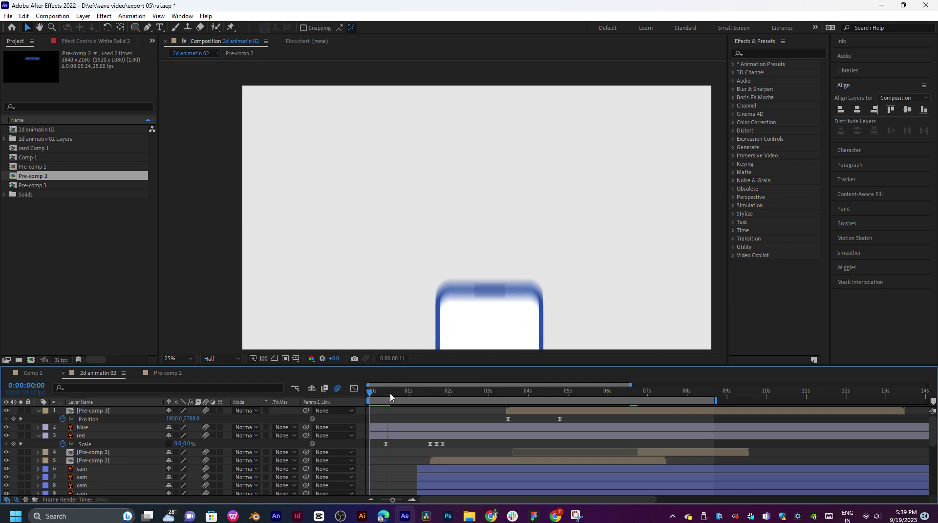
{"action": "left_click_drag", "start_coordinate": [396, 397], "coordinate": [487, 422]}
Render 2d animatin 02 as the QuickTime movie 2d animatin 02.mov in a subfolder of export 05, skipping the break reminder.
{"action": "key", "text": "ctrl+m"}
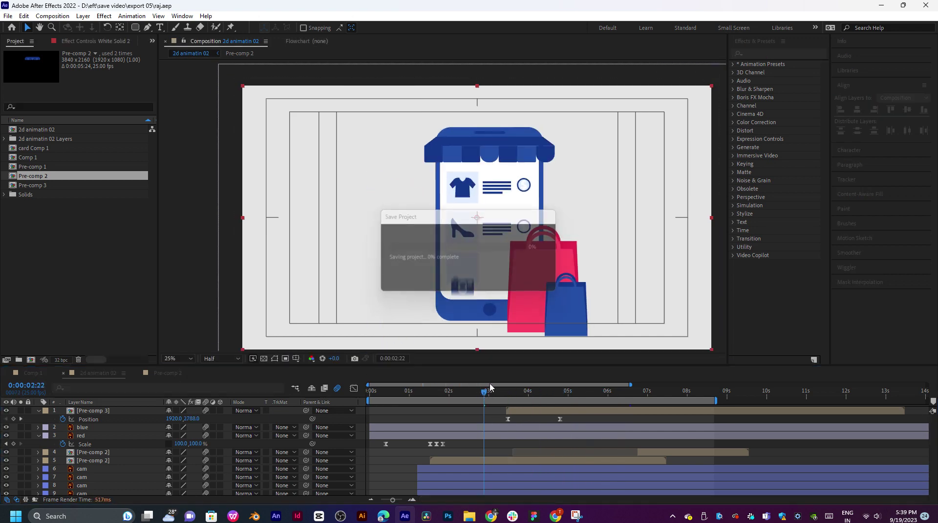
{"action": "left_click", "coordinate": [238, 435]}
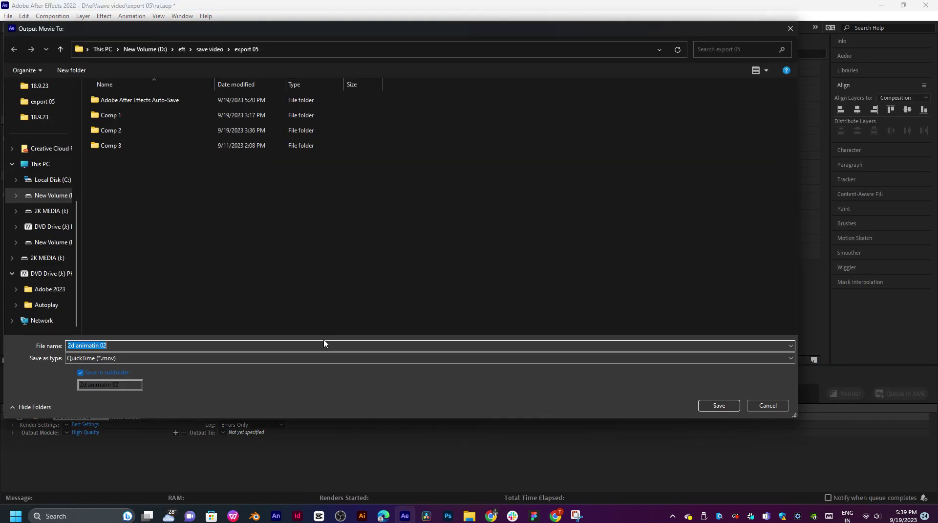
{"action": "left_click", "coordinate": [702, 405]}
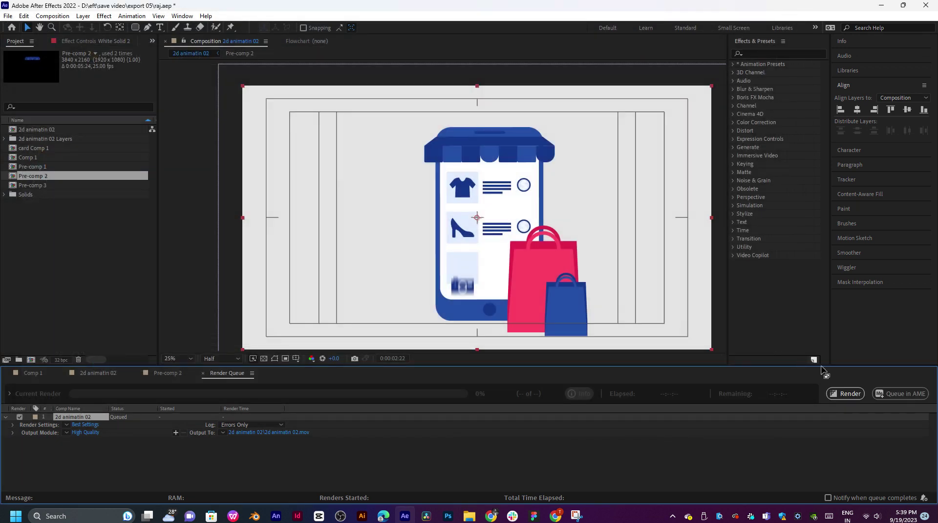
{"action": "left_click", "coordinate": [836, 394]}
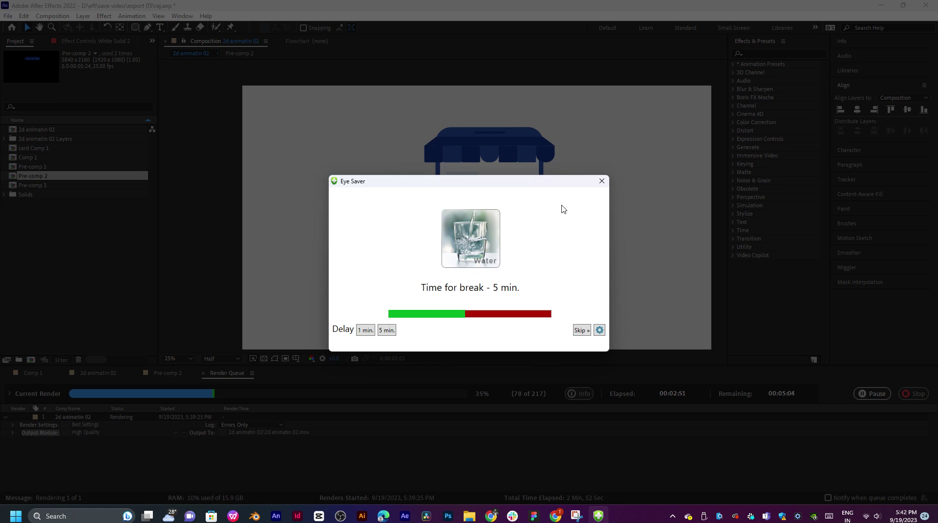
{"action": "left_click", "coordinate": [581, 330]}
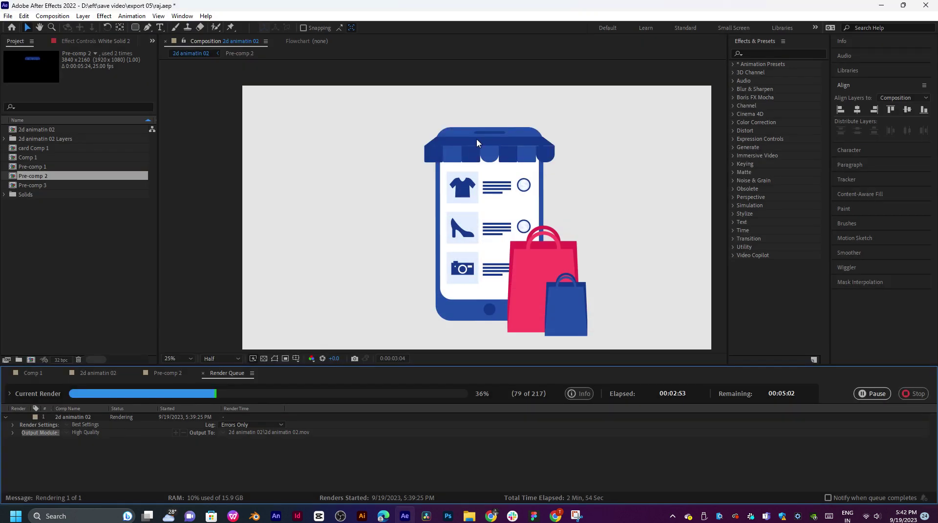